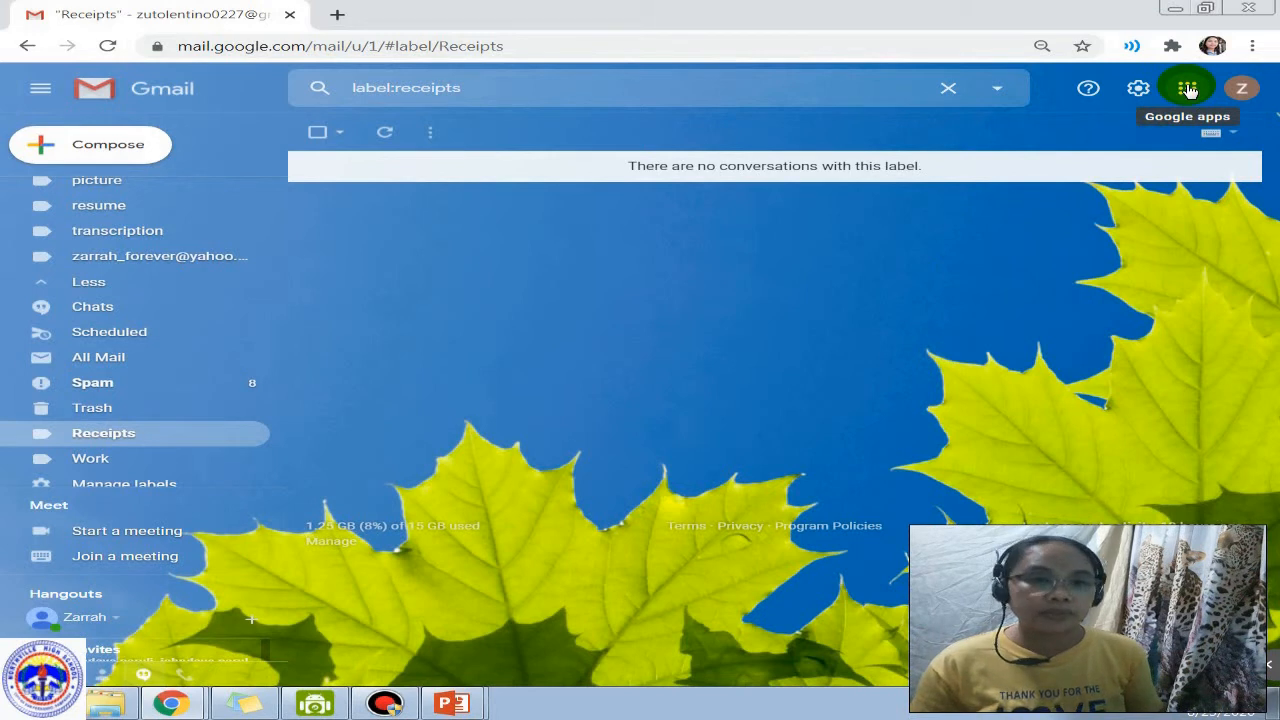
Step: Switch from Gmail to Google Drive using the Google apps grid
left_click(1188, 90)
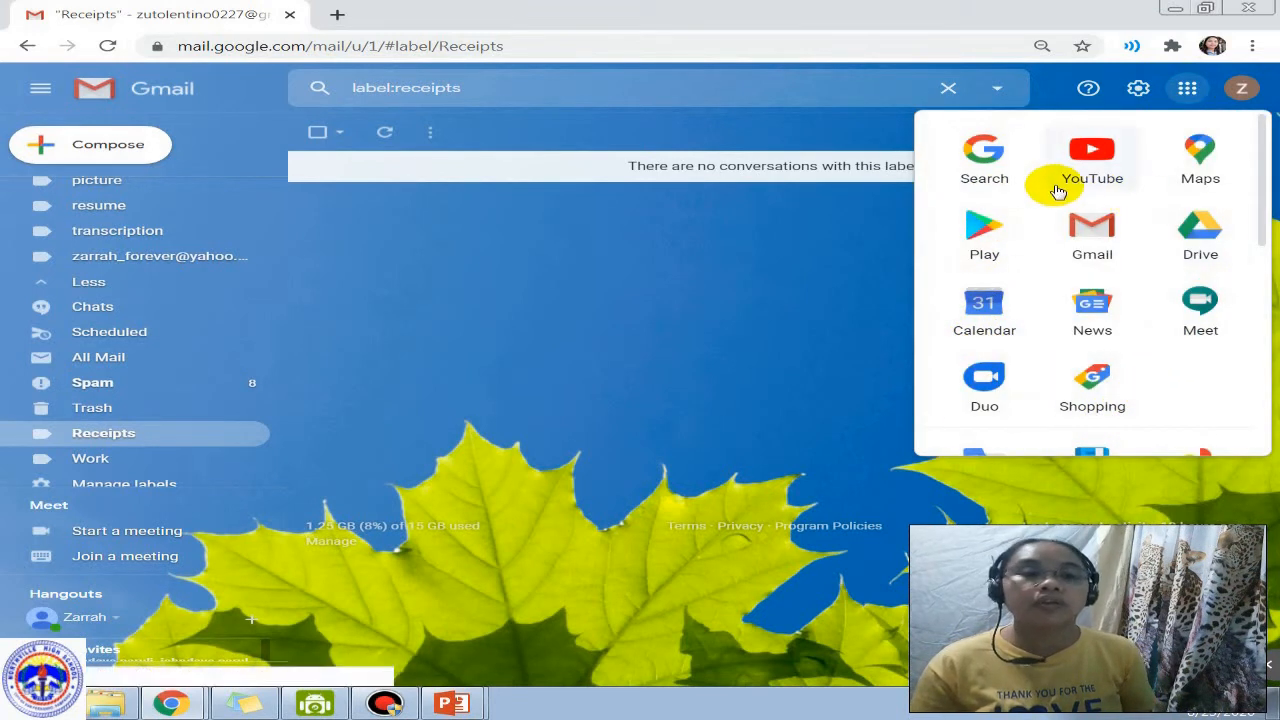
left_click(1198, 238)
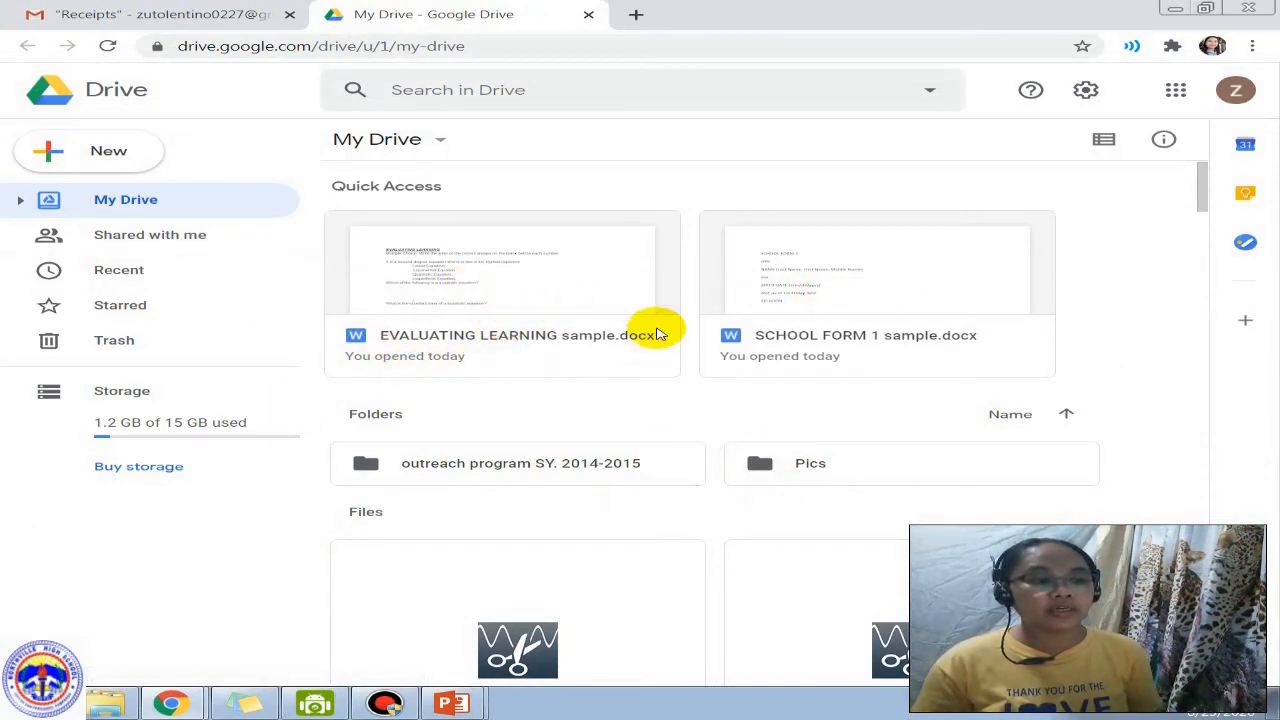
Step: Open EVALUATING LEARNING sample.docx in Google Docs, then return to My Drive
left_click(570, 291)
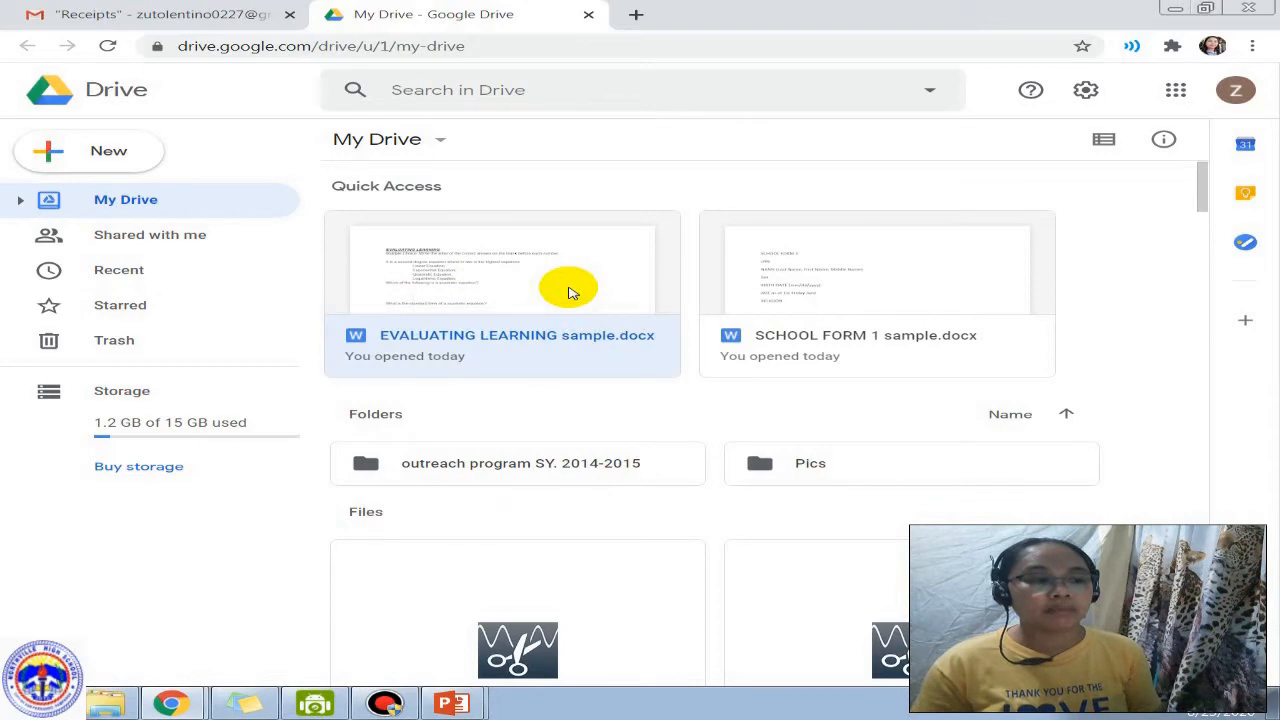
double_click(570, 291)
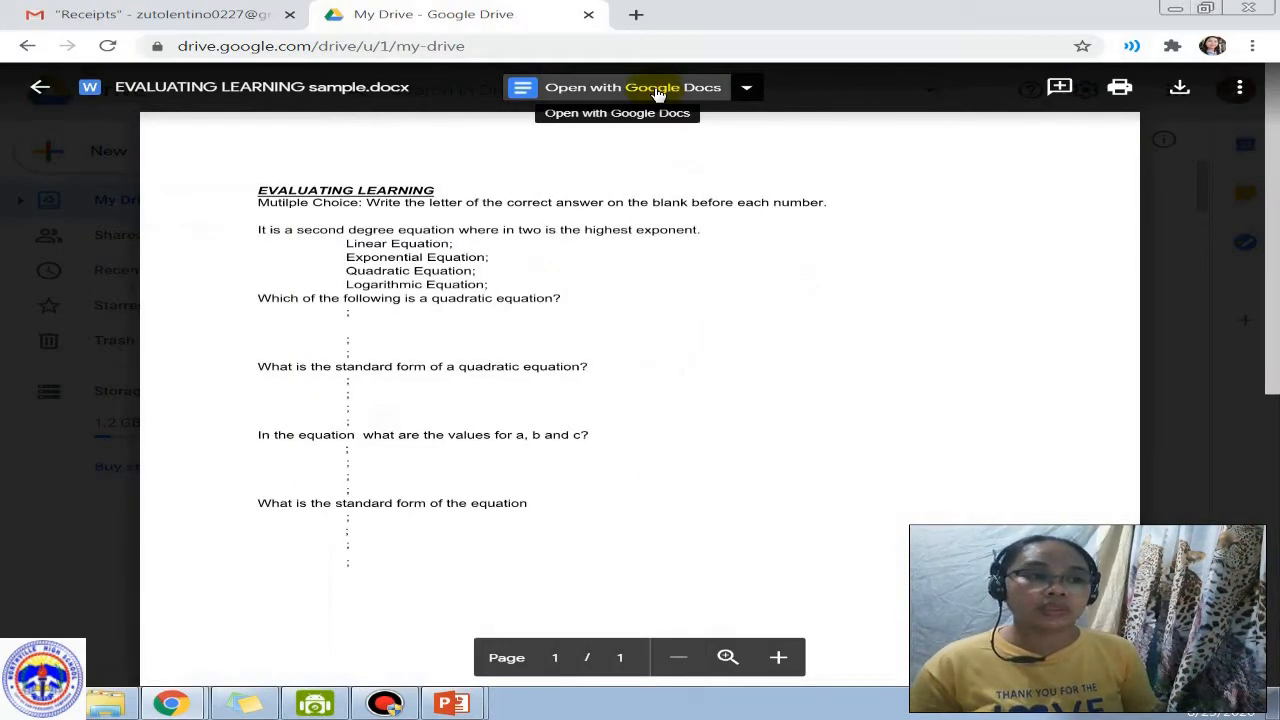
left_click(657, 90)
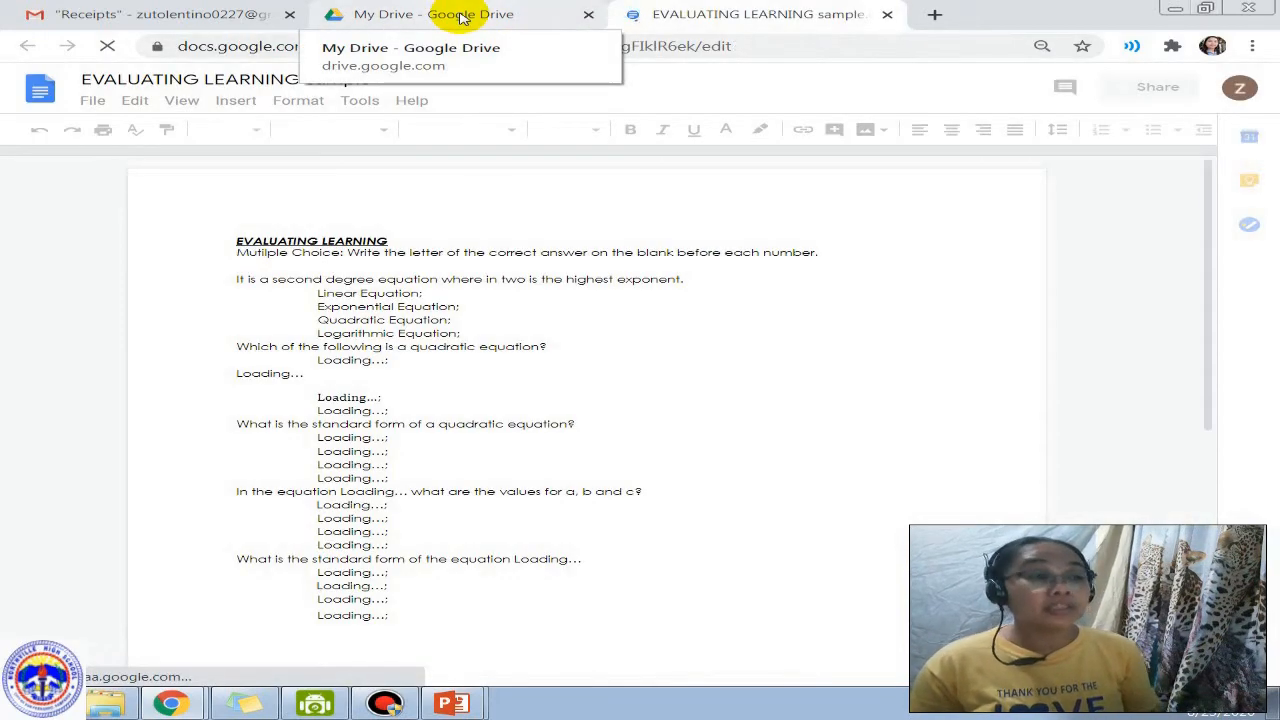
left_click(460, 16)
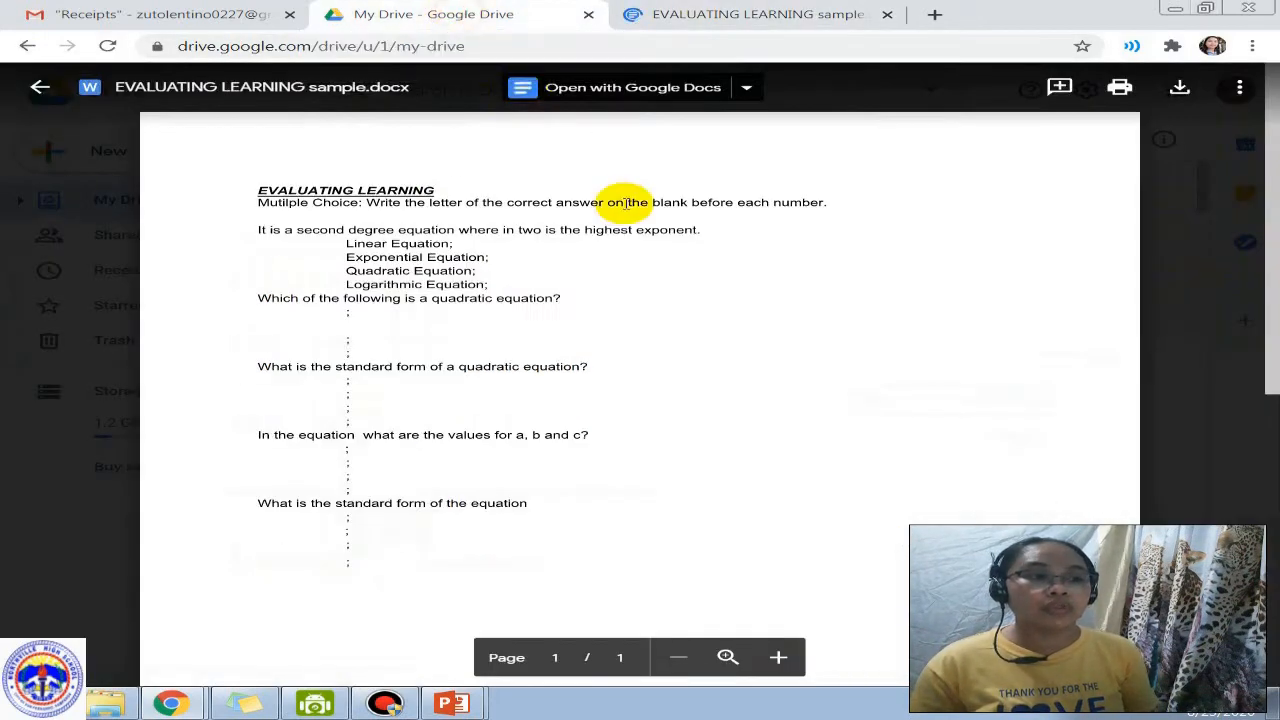
left_click(40, 87)
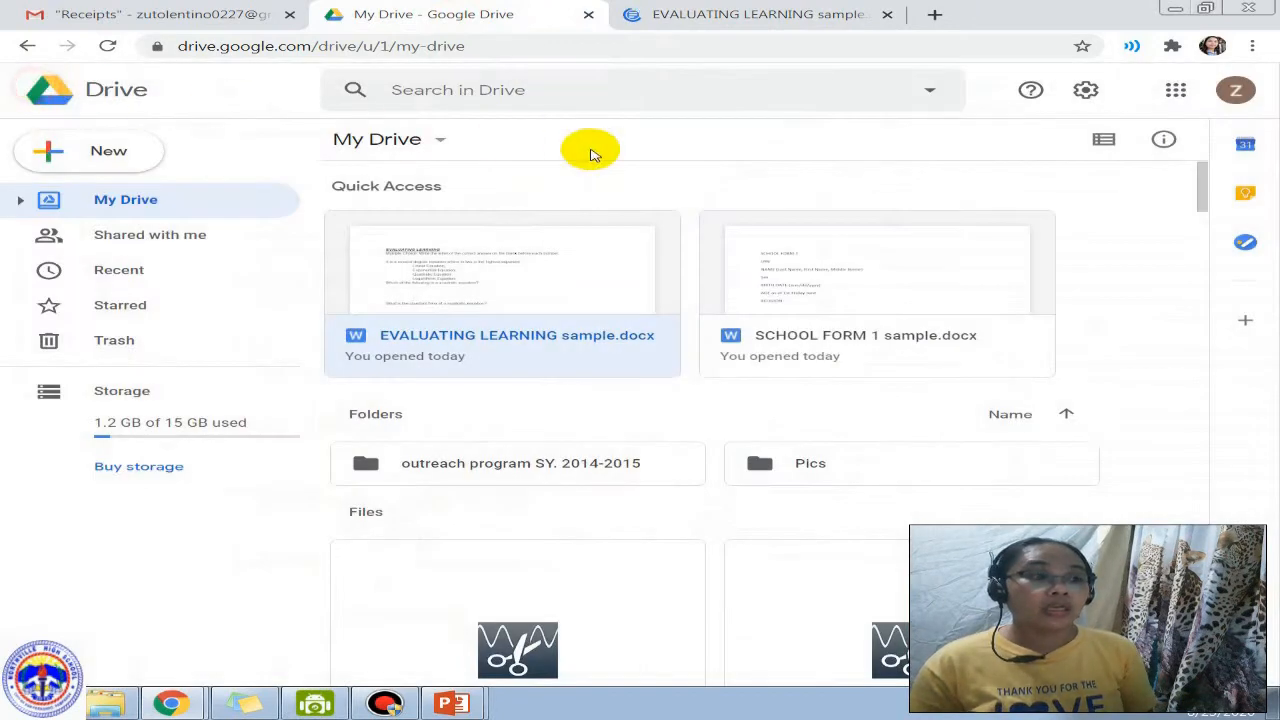
Step: Open SCHOOL FORM 1 sample.docx in Google Docs, then return to the My Drive file list
double_click(849, 286)
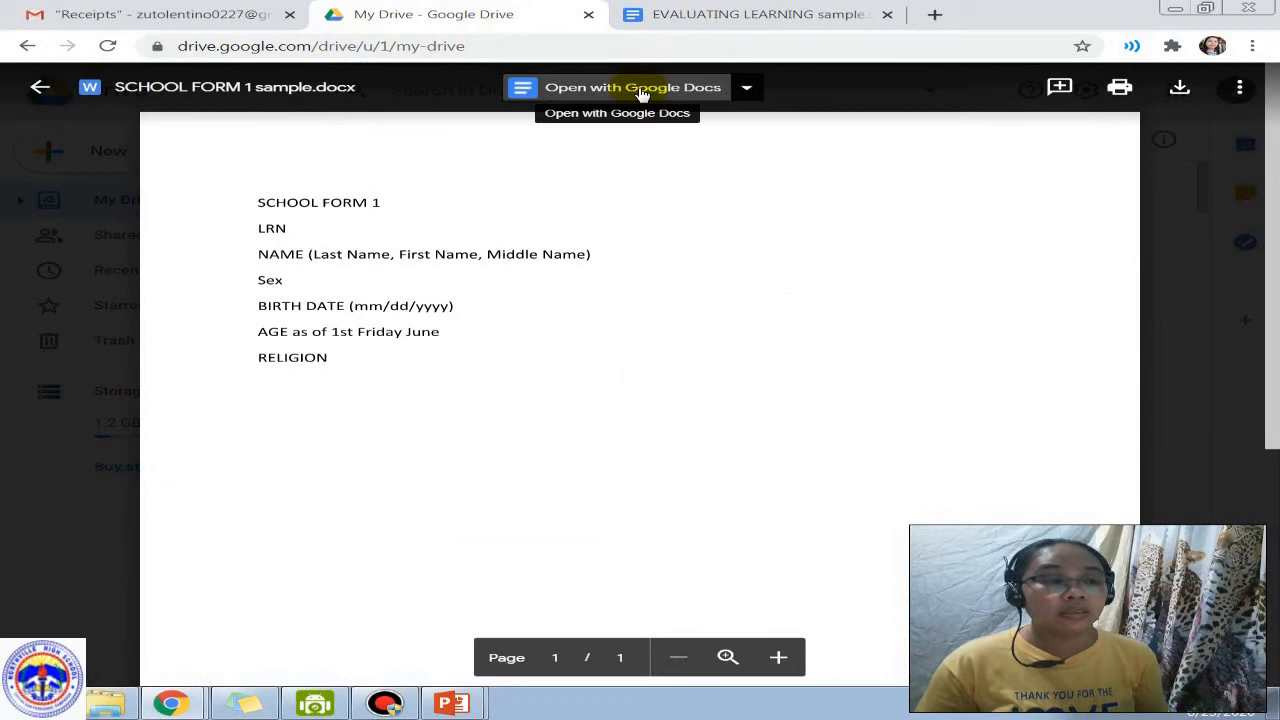
left_click(641, 90)
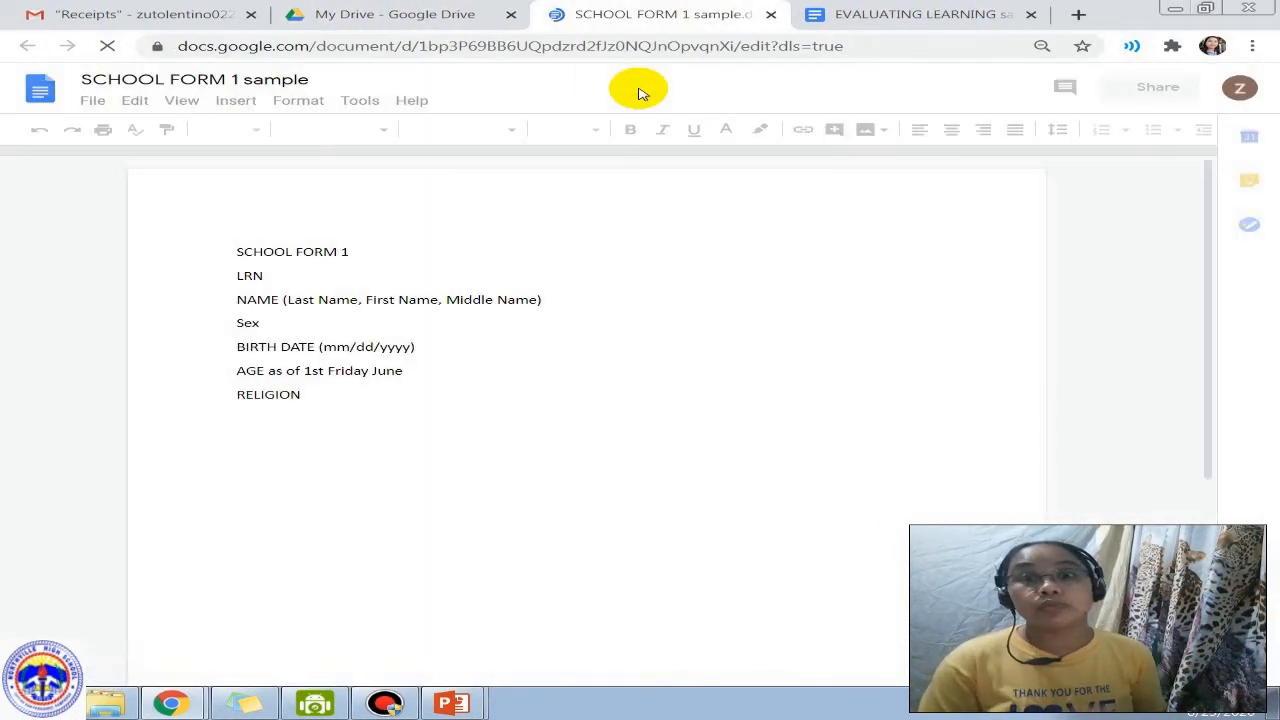
left_click(391, 12)
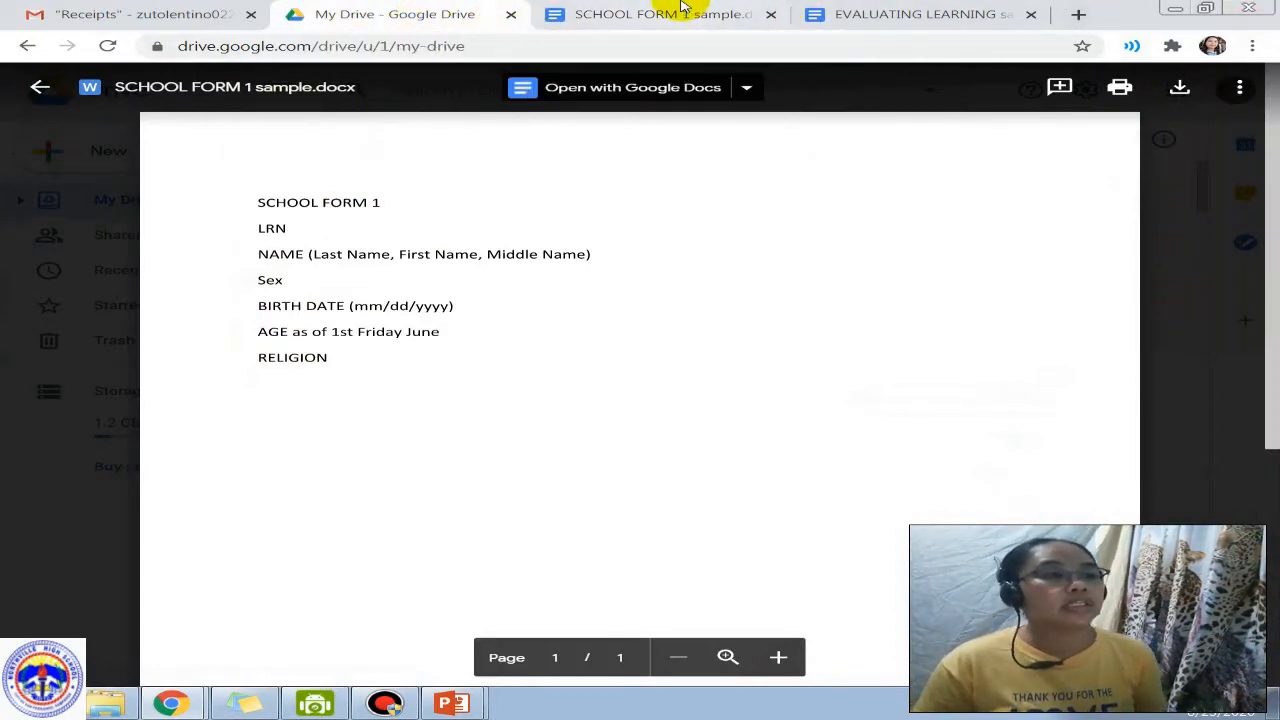
left_click(40, 88)
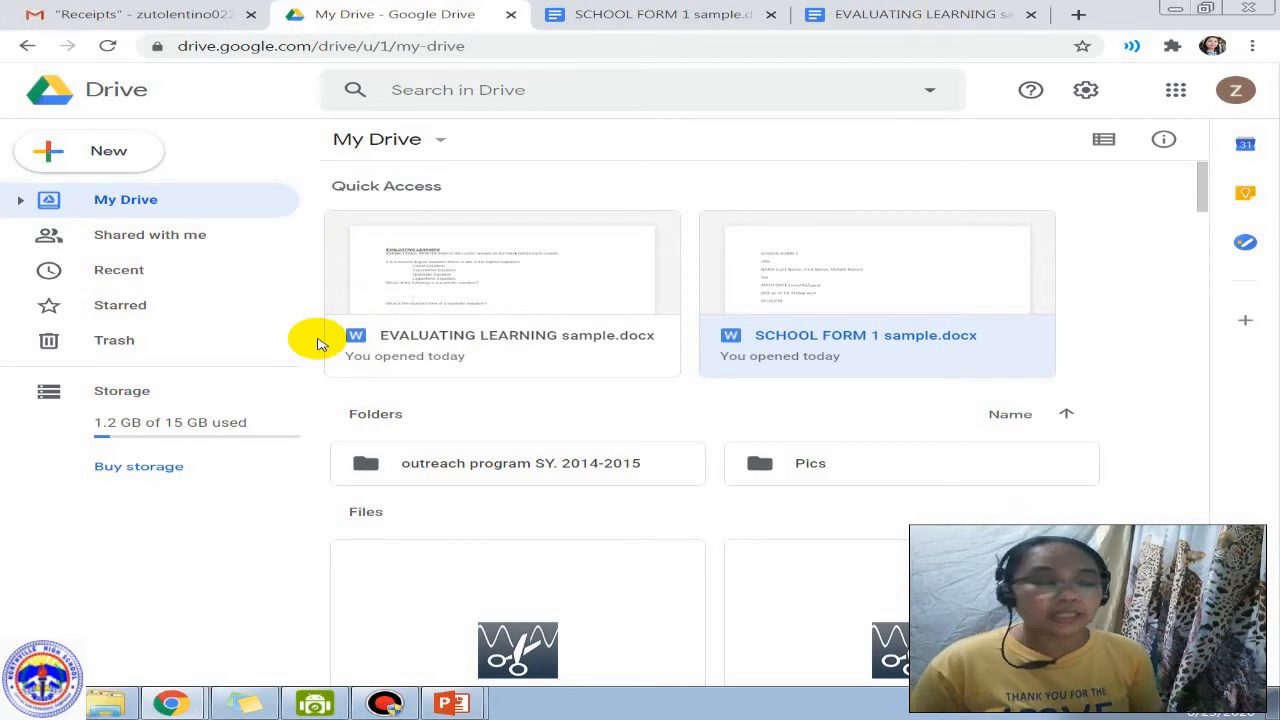
Step: Create a blank Google Form from Drive's New > More menu
left_click(96, 155)
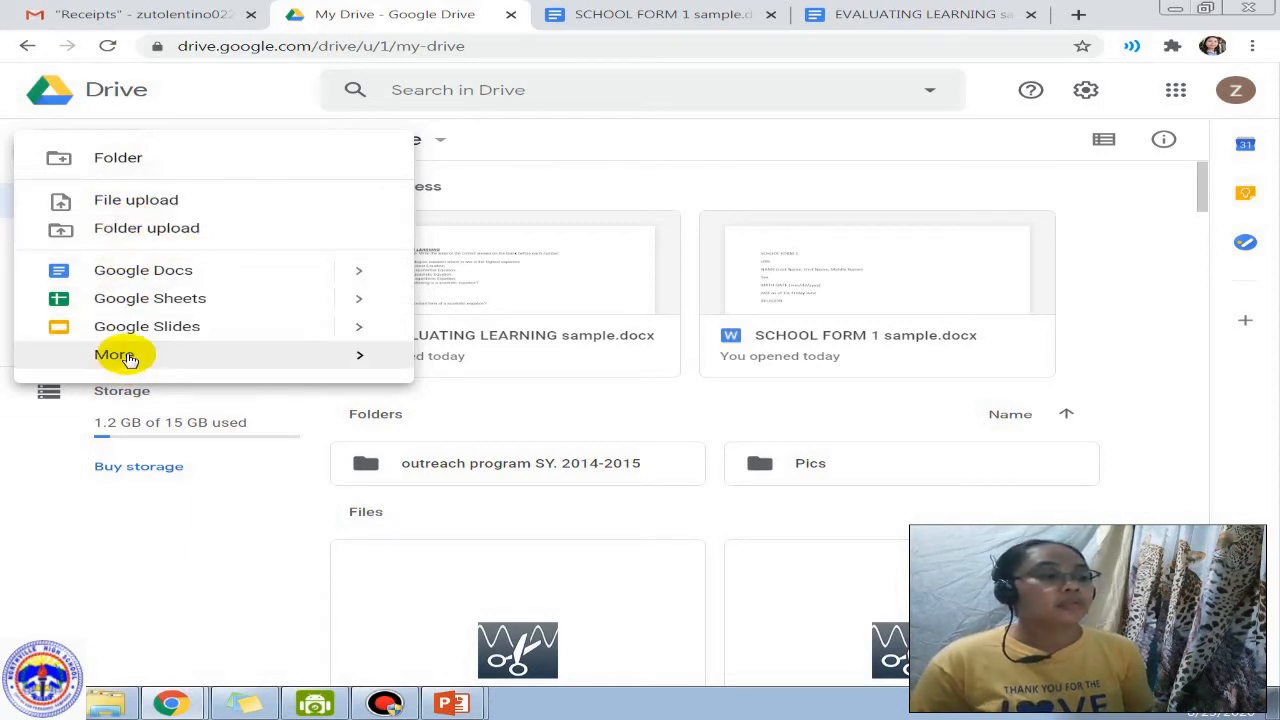
mouse_move(128, 358)
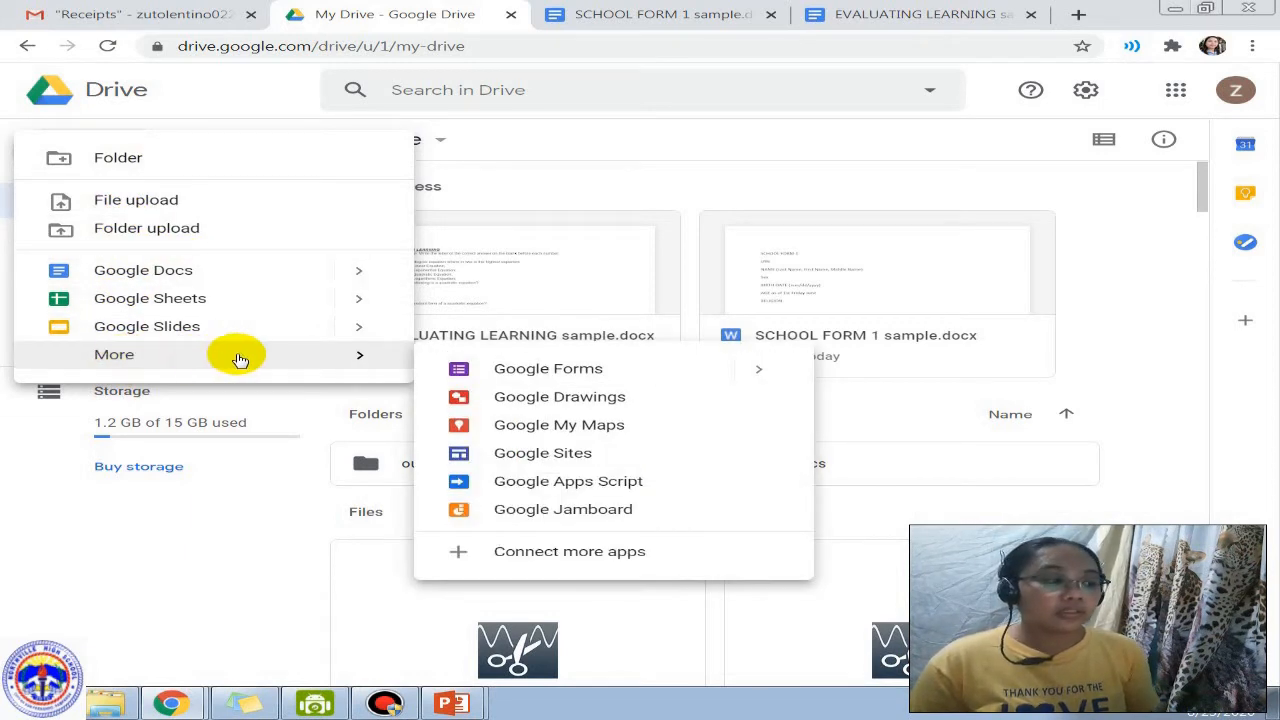
left_click(548, 370)
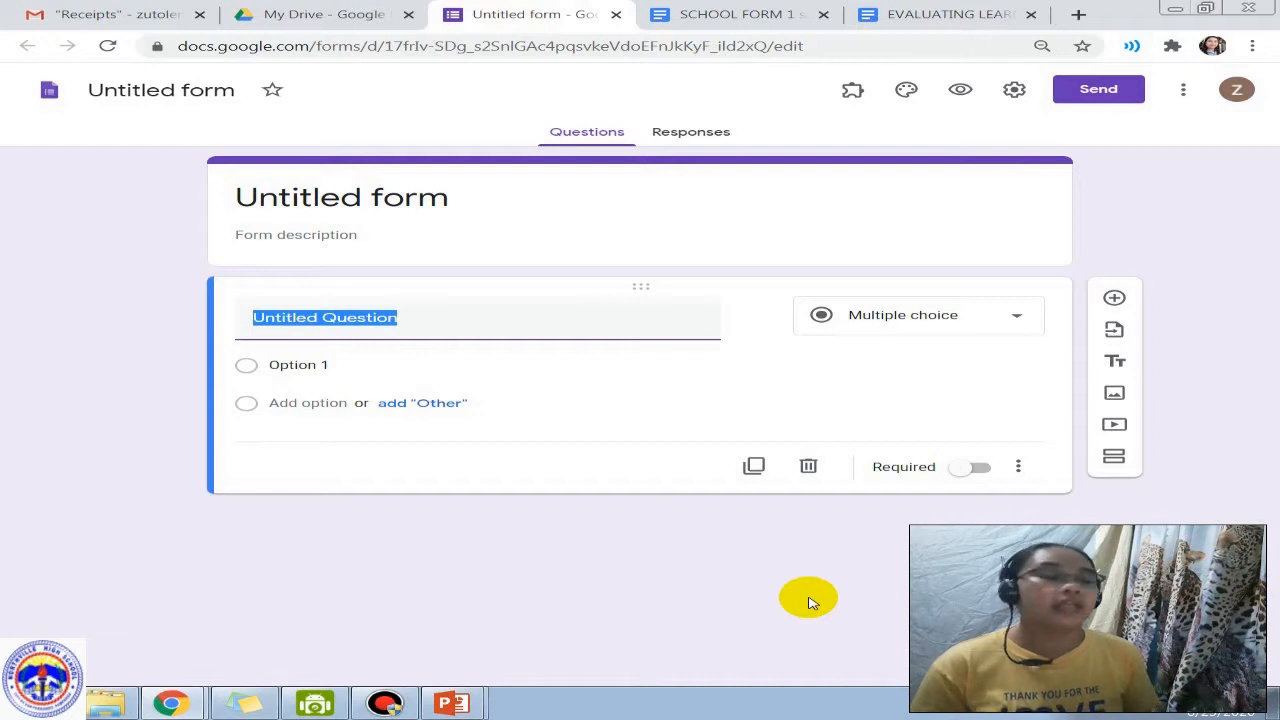
Step: Enter 'Student's Survey' as the title and 'Pakisagutan ang mga sumusunod na tanong.' as the description
left_click(342, 198)
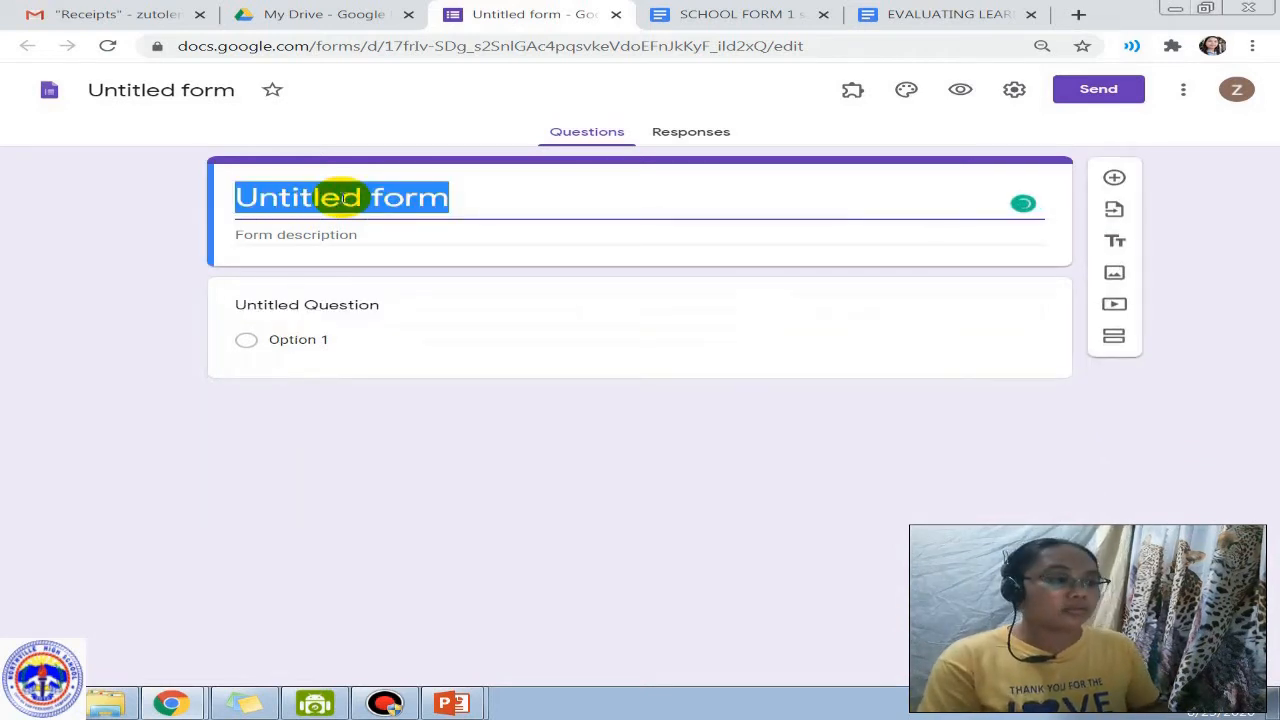
type("Stu")
type("dent'")
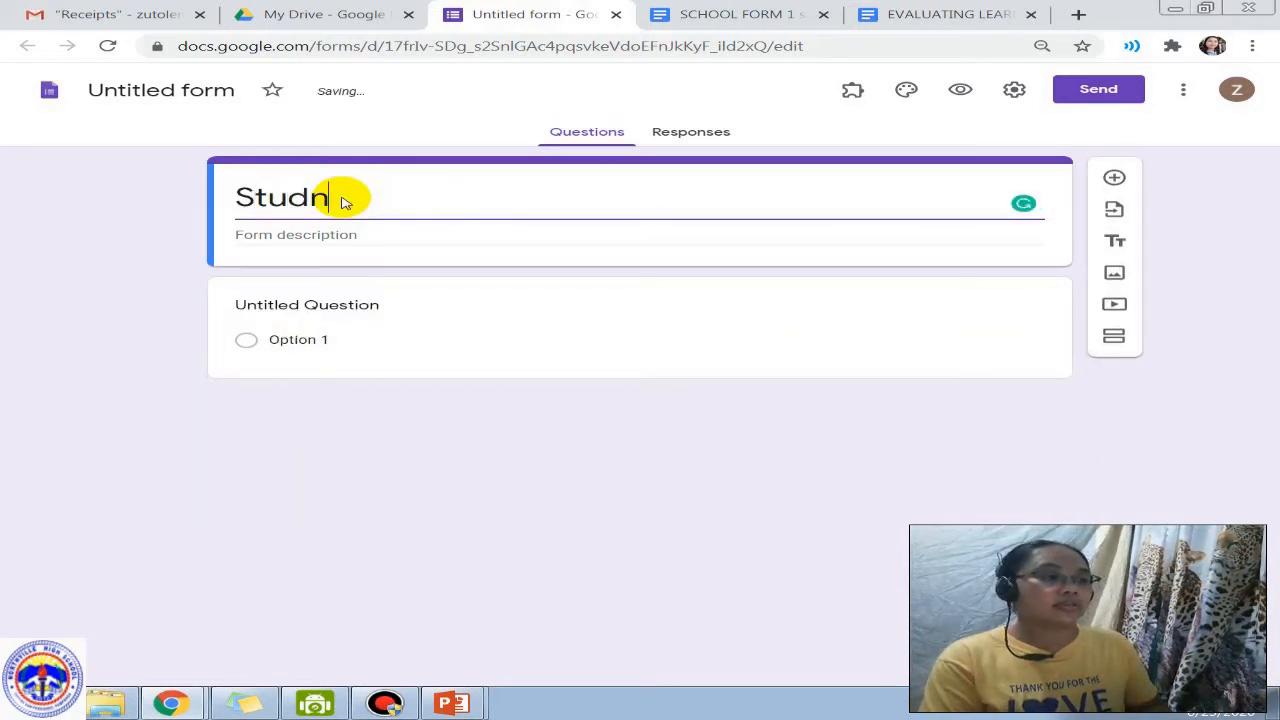
type("s")
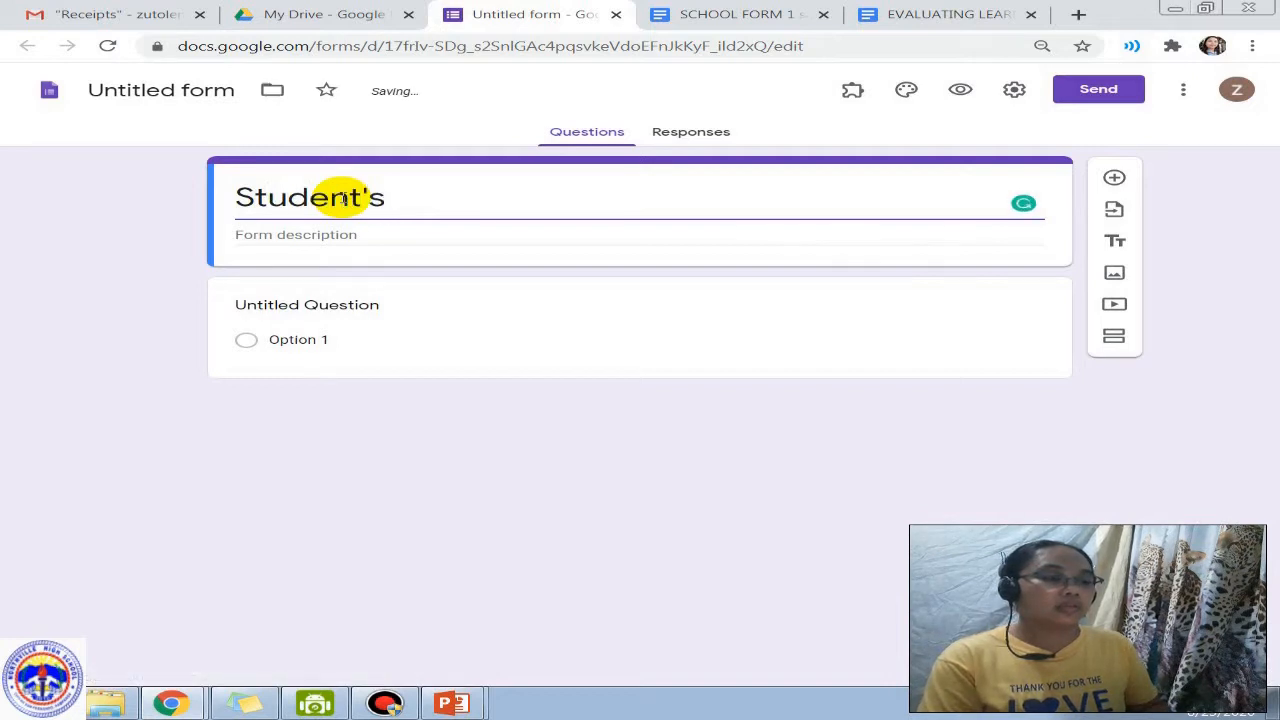
type(" Survey")
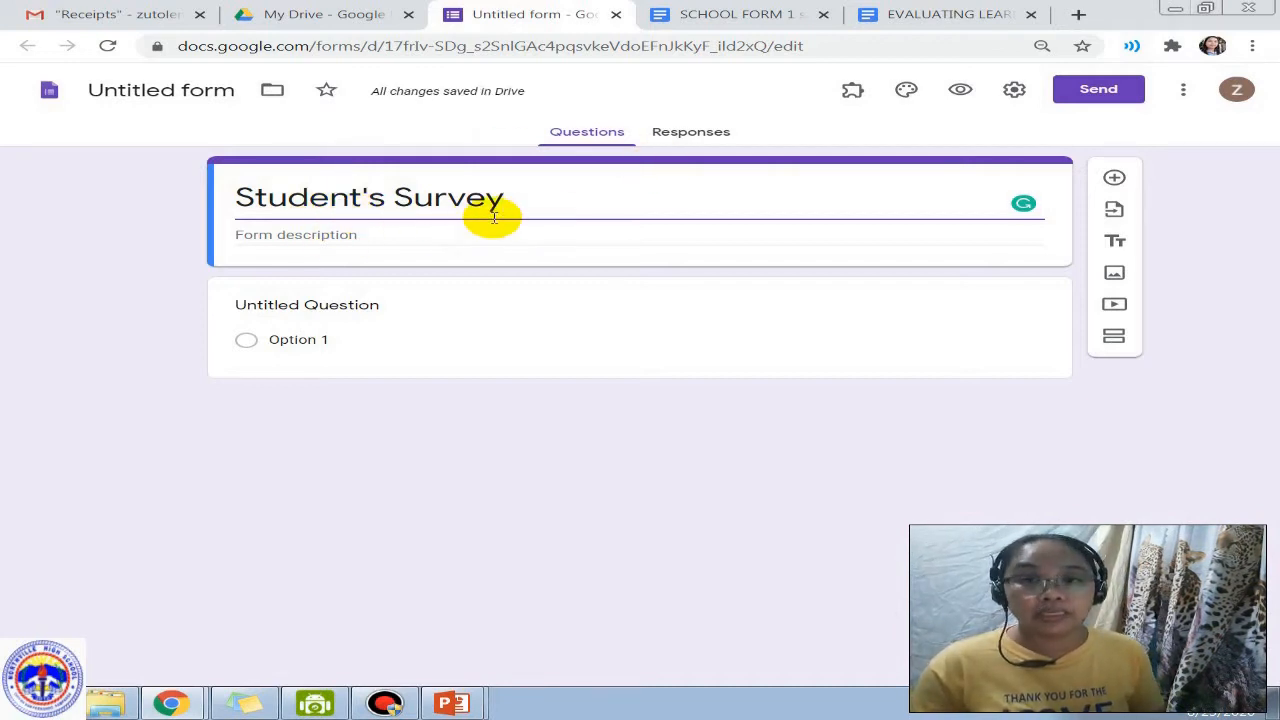
left_click(369, 238)
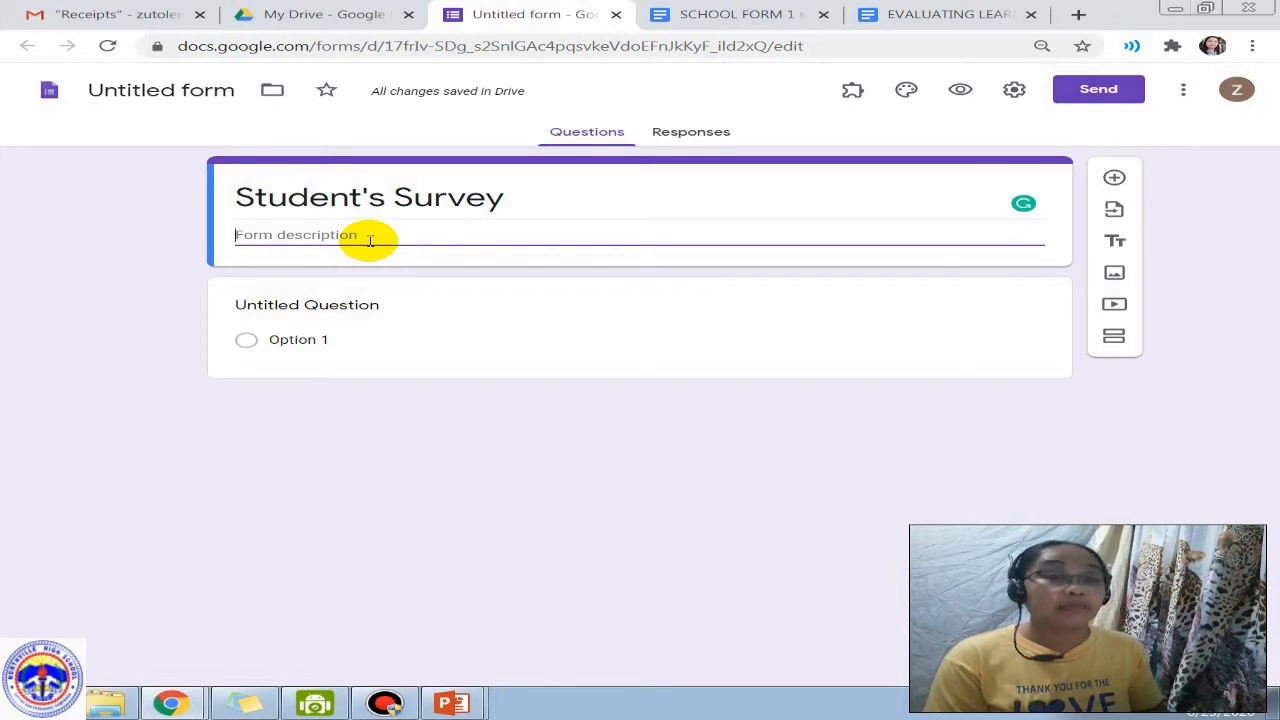
type("Pakisa")
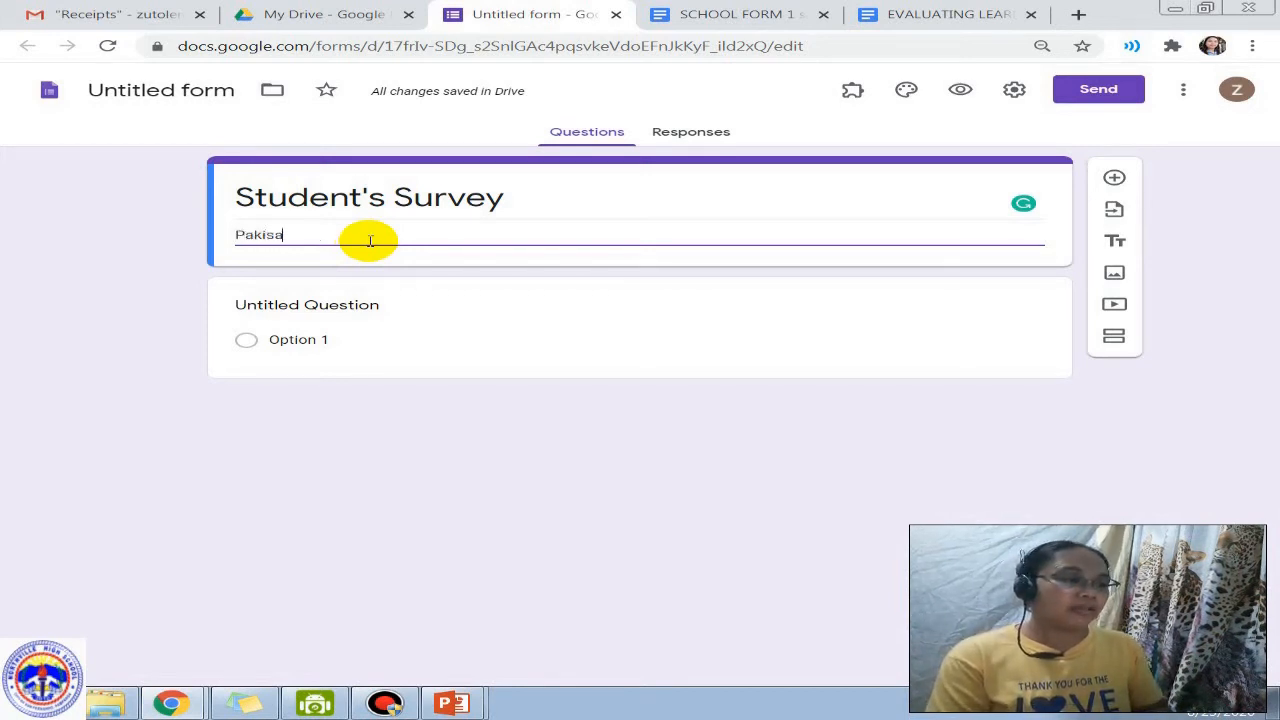
type("gutan ang mga ")
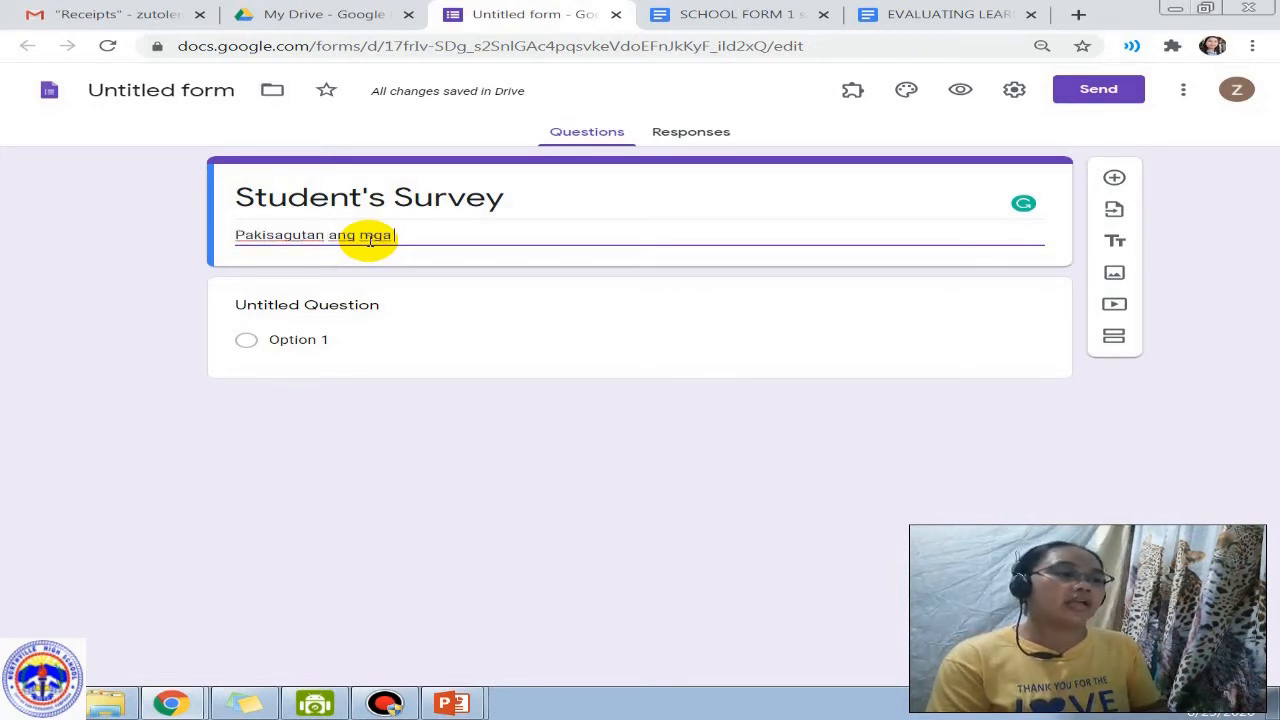
type("sumusunod na tanopn")
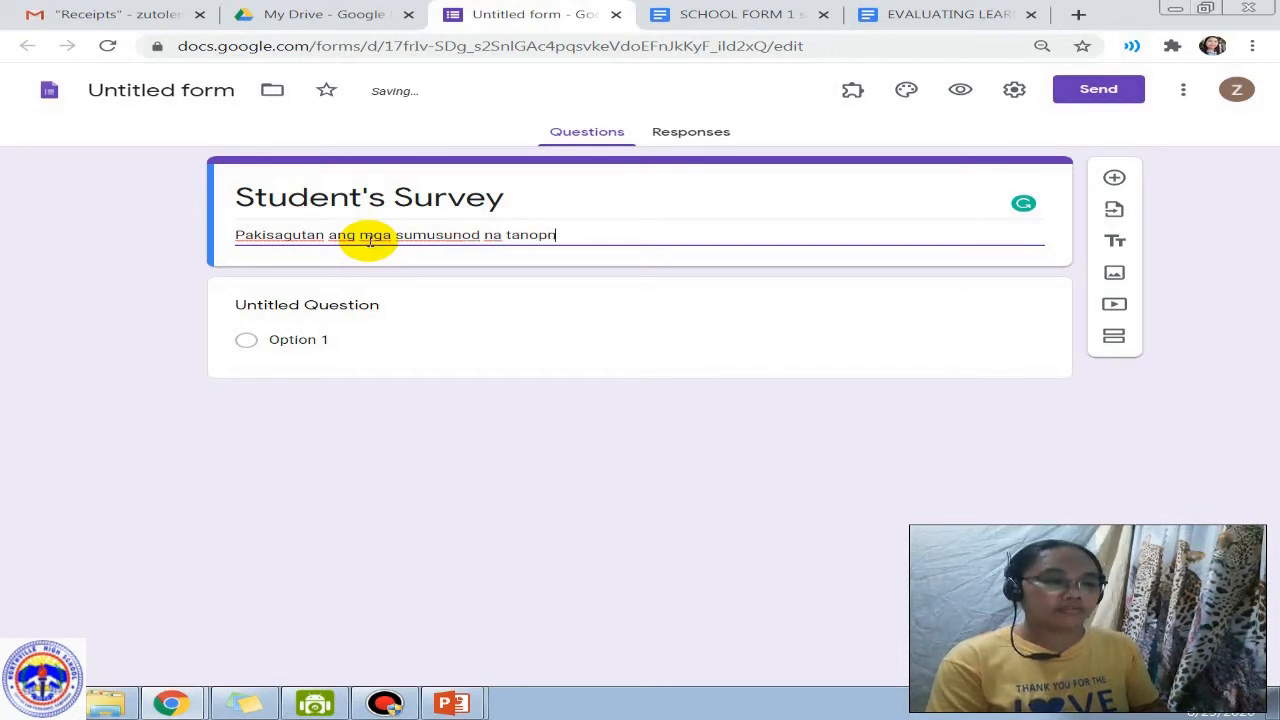
key("BackSpace")
key("BackSpace")
type("ng.")
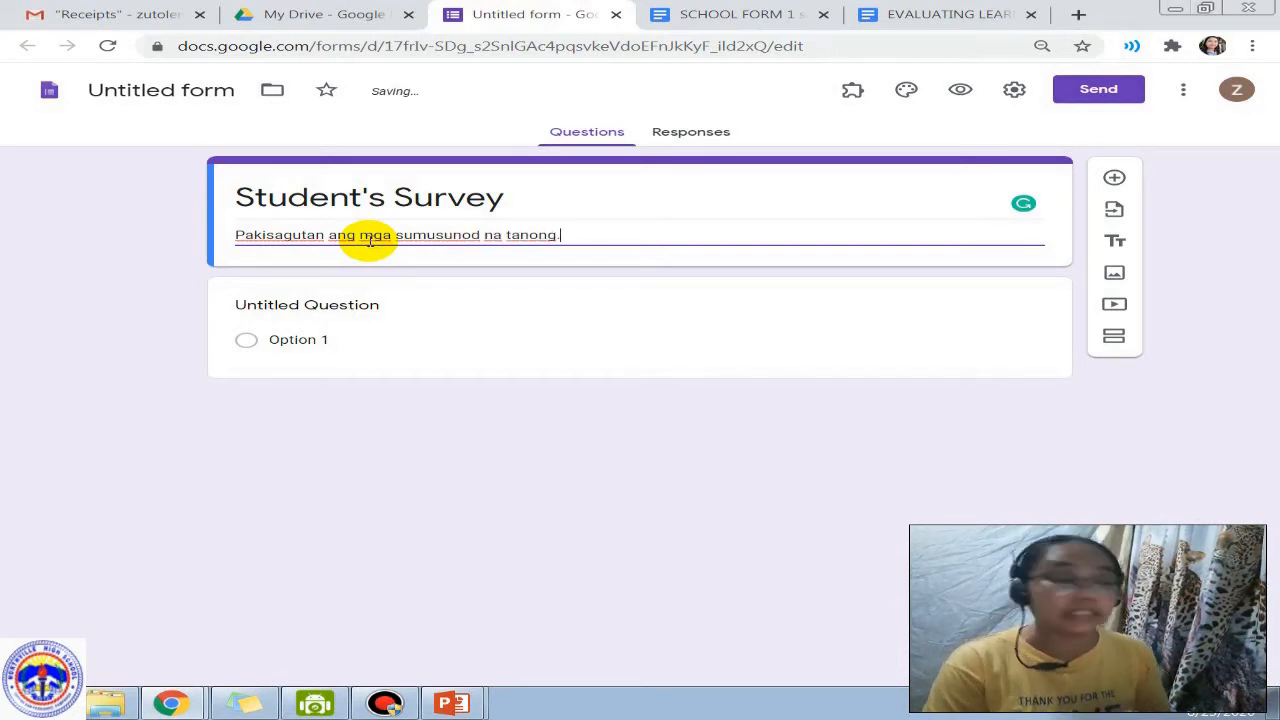
left_click(274, 306)
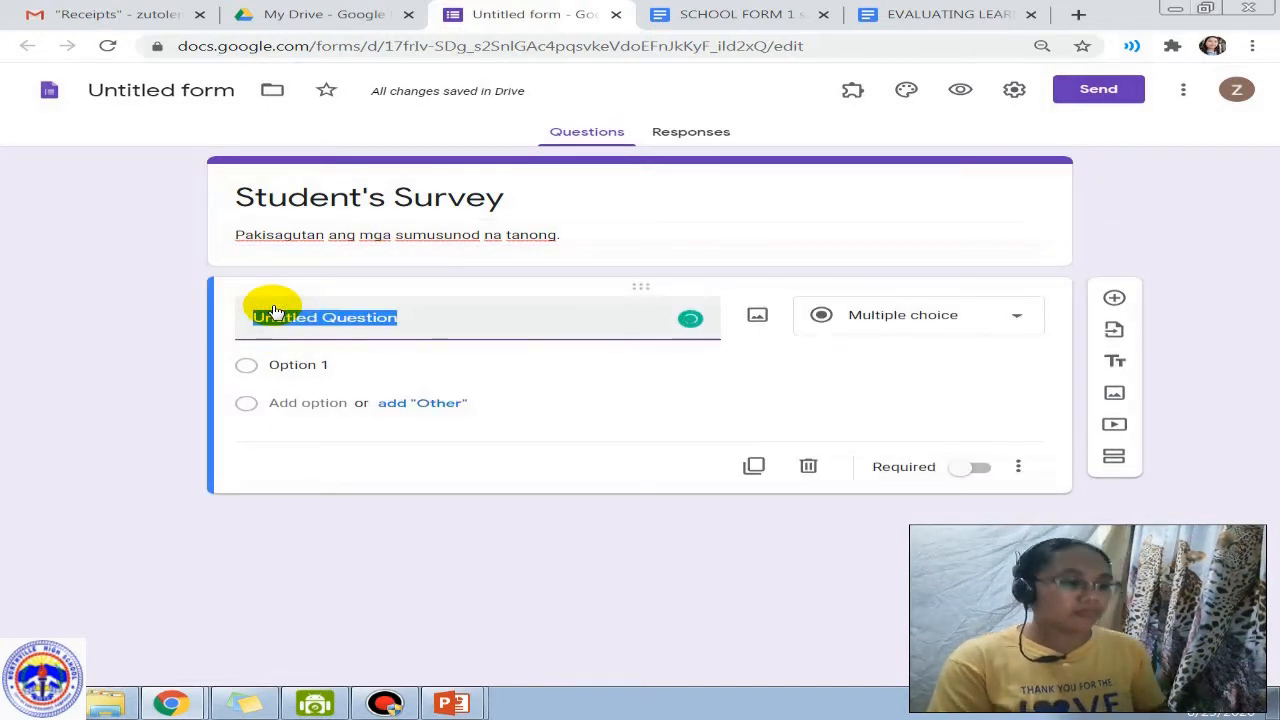
Step: Retitle the first question from 'Apelyido' to 'LASTNAME' and show its question-type list
type("Apelyido")
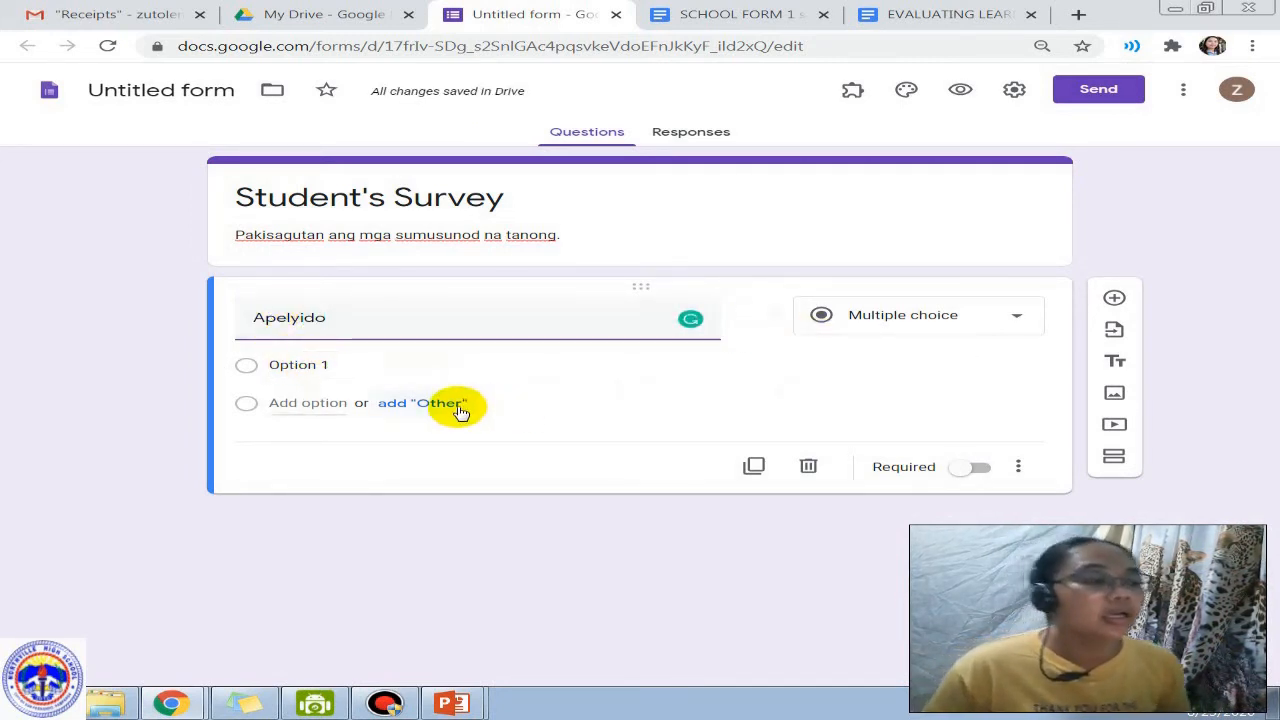
left_click(752, 336)
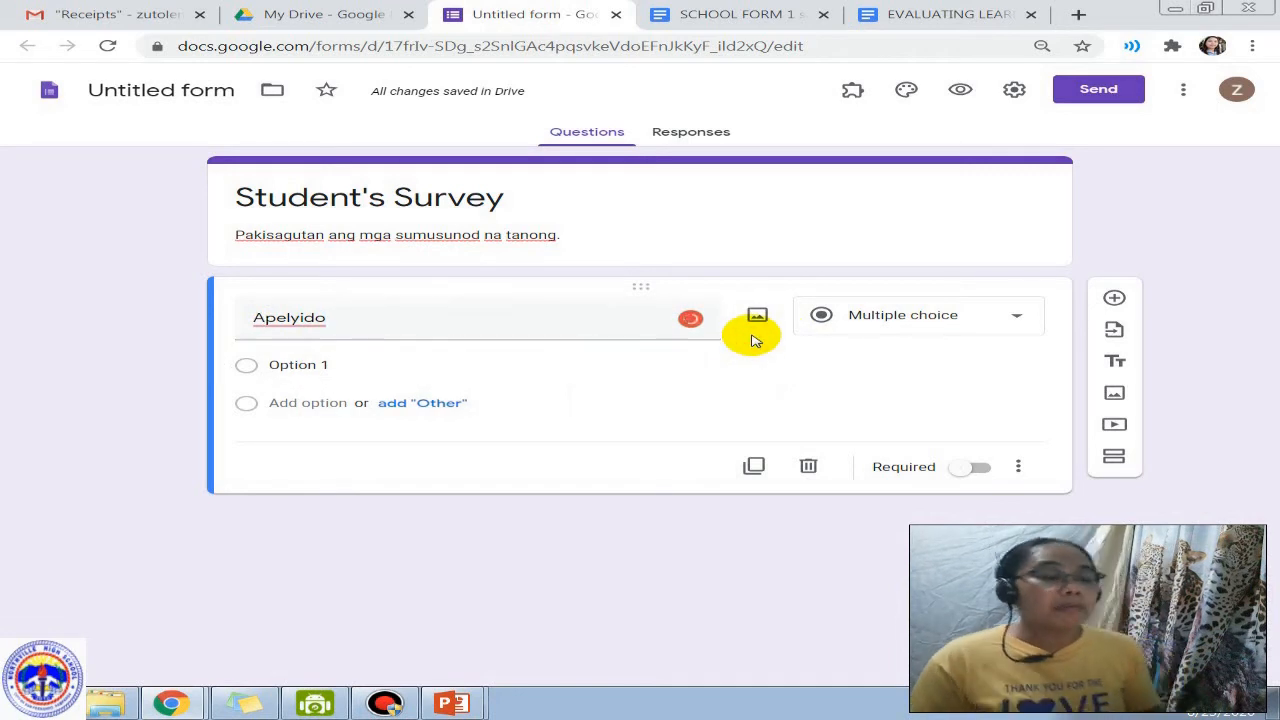
mouse_move(286, 317)
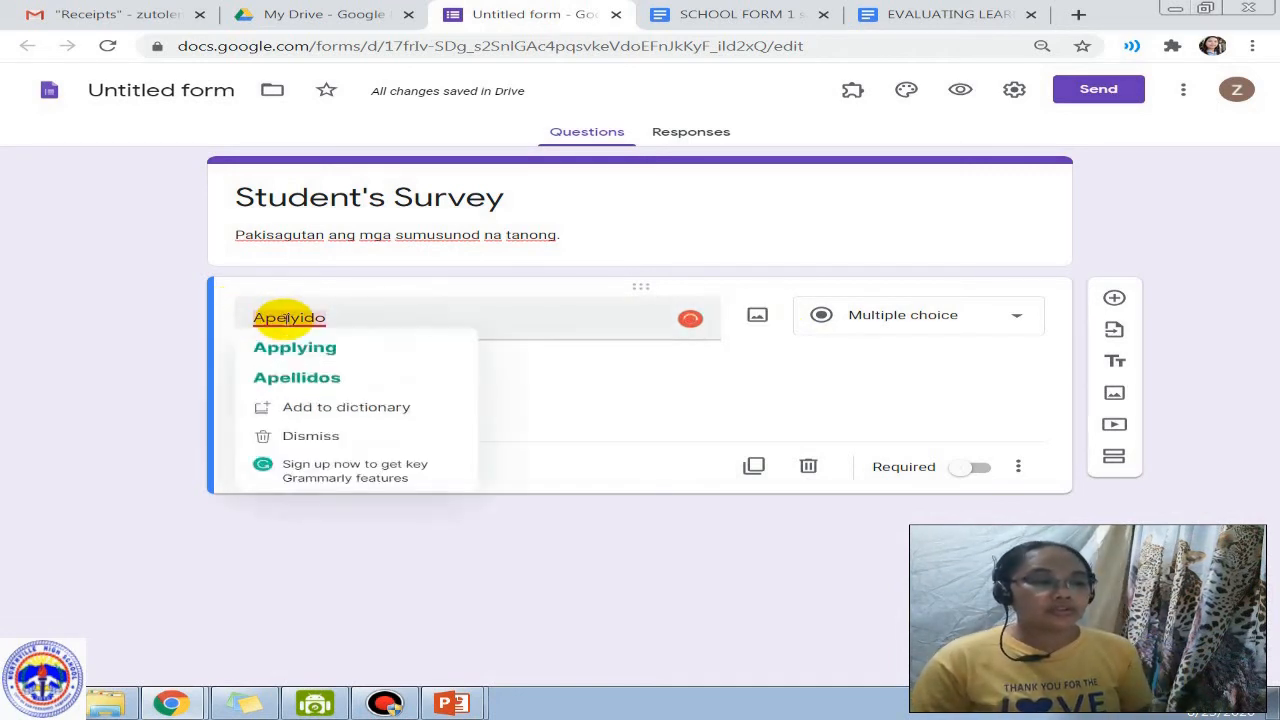
left_click(355, 319)
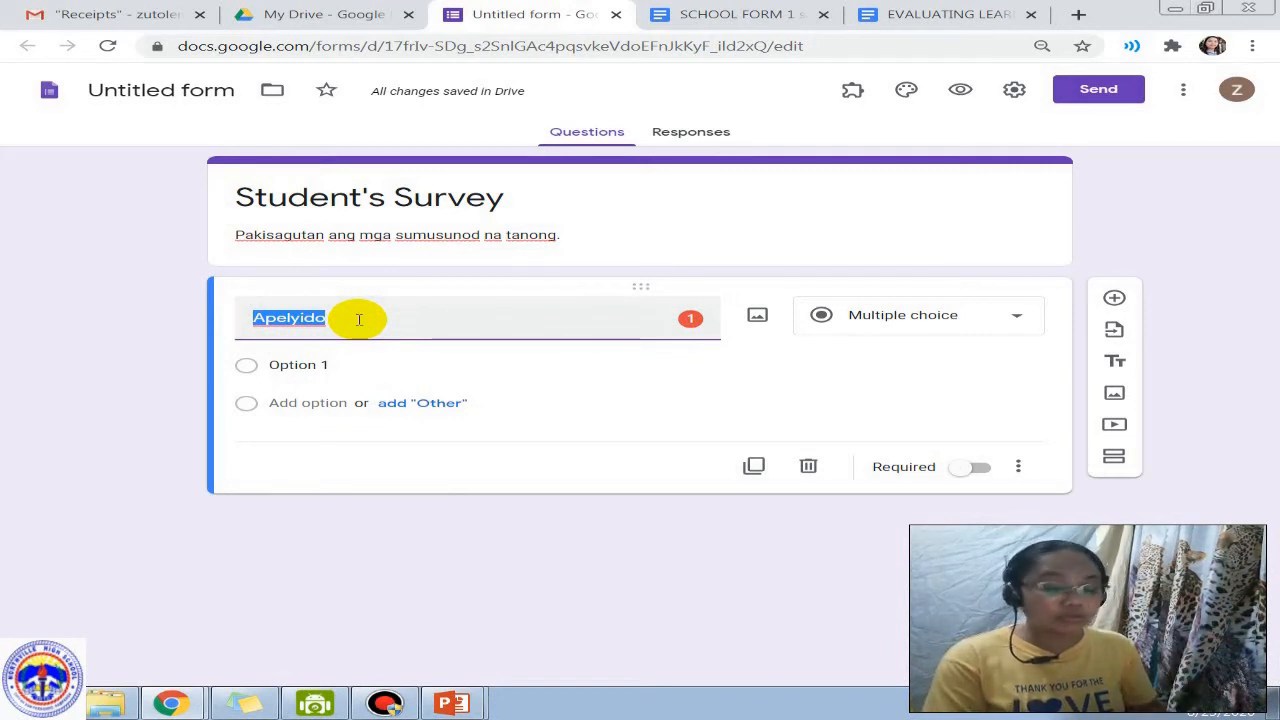
type("LAST")
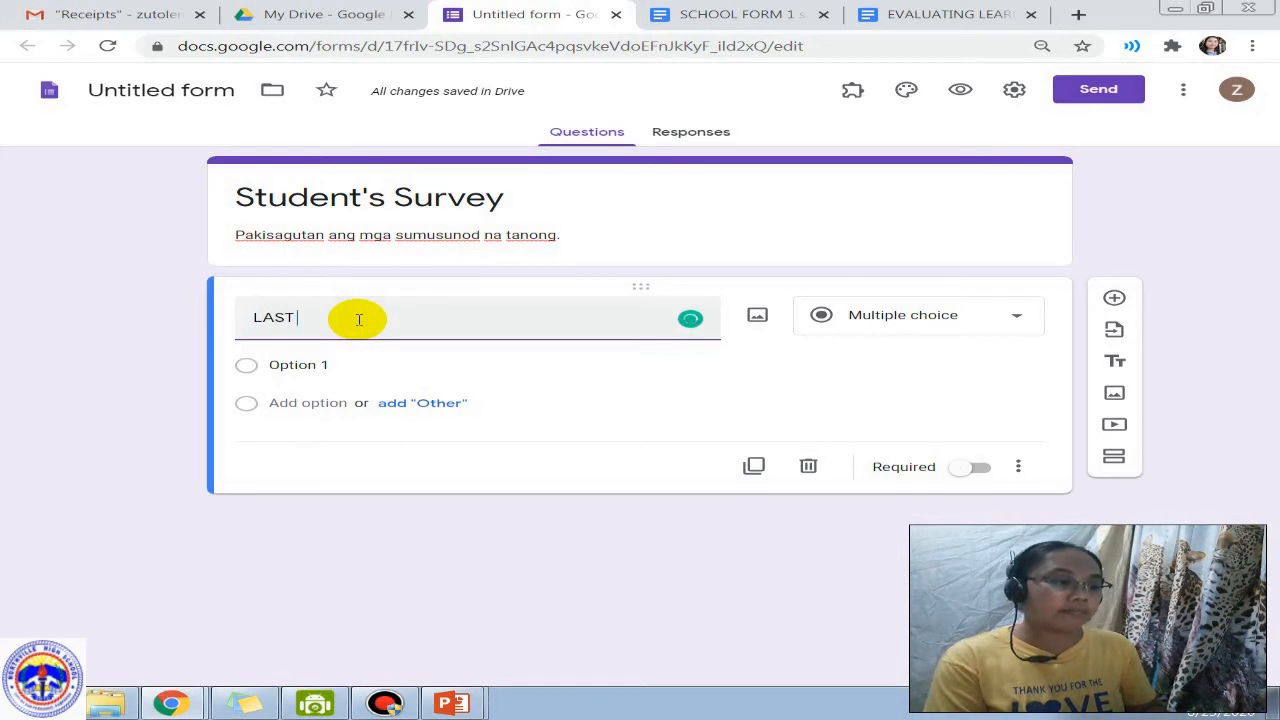
type("NAME")
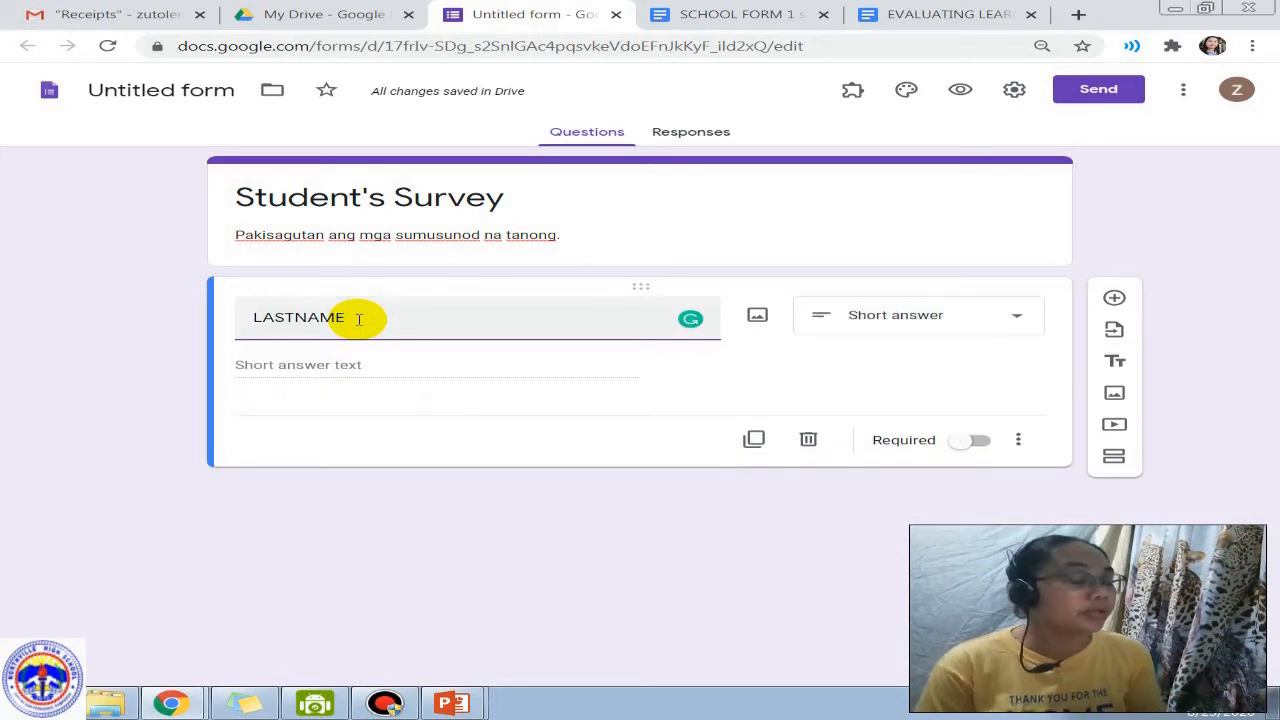
left_click(922, 329)
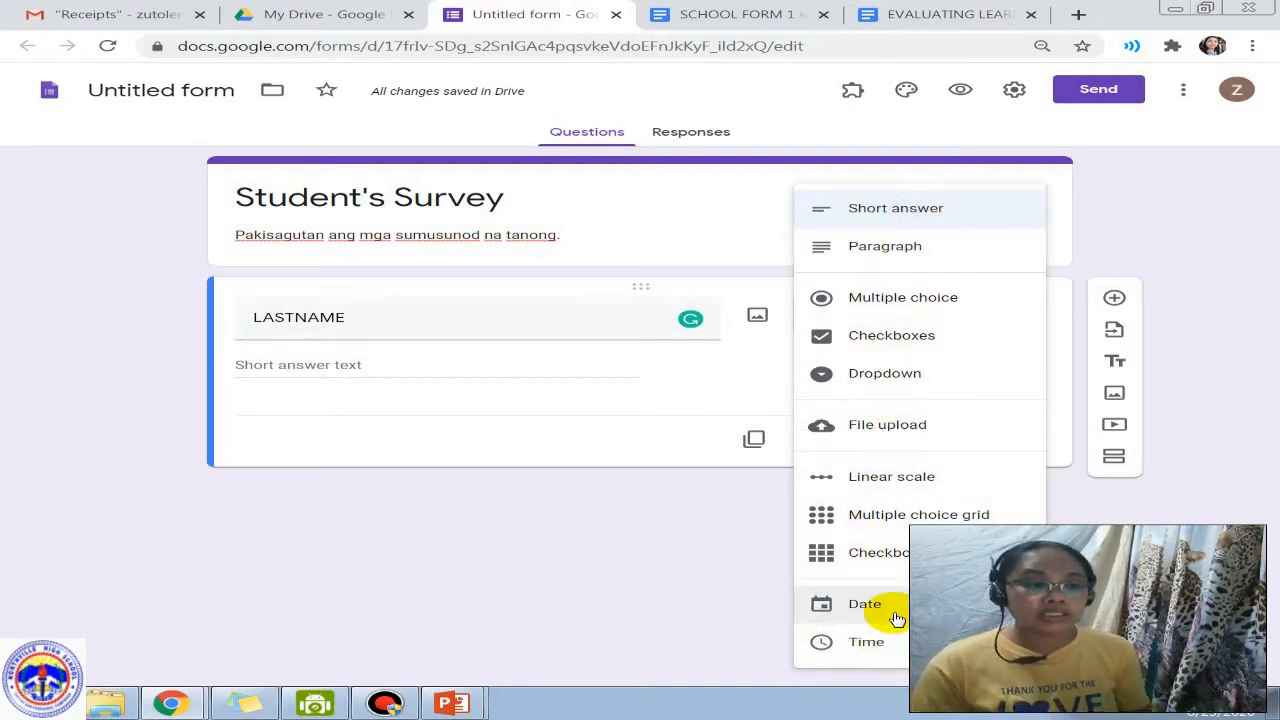
Step: Set LASTNAME to Short answer and turn on Required
double_click(426, 325)
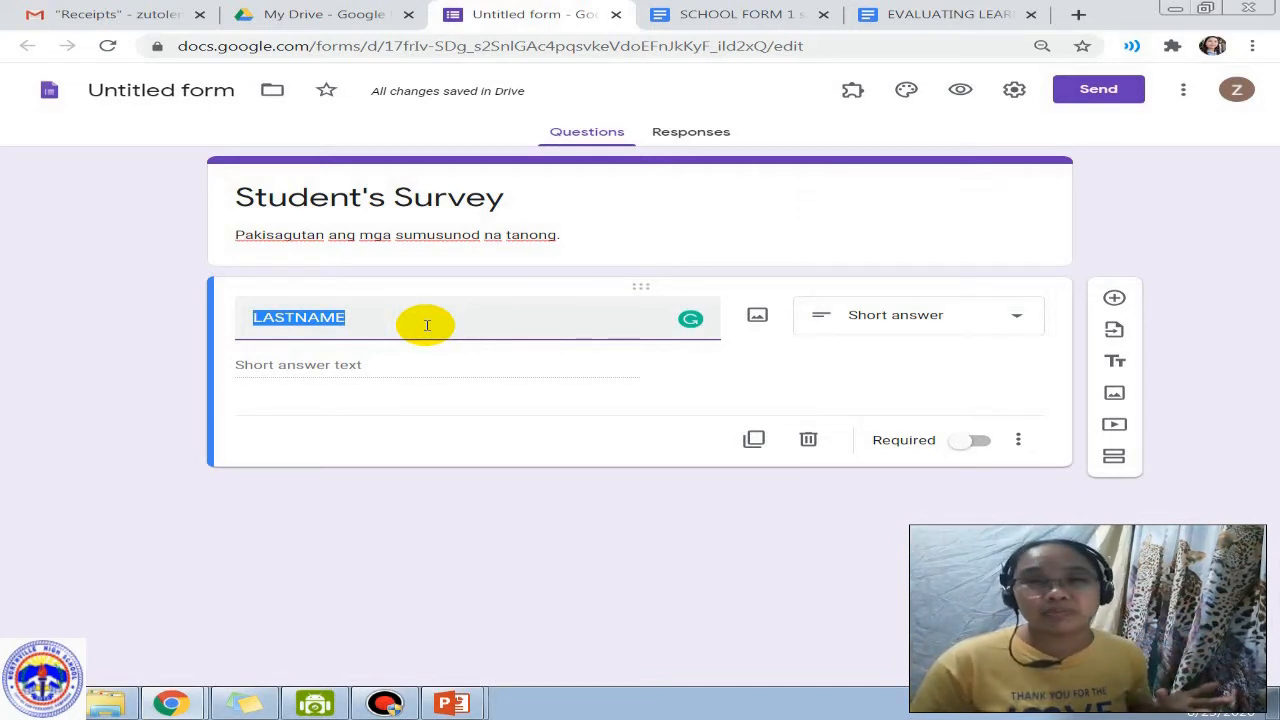
left_click(868, 325)
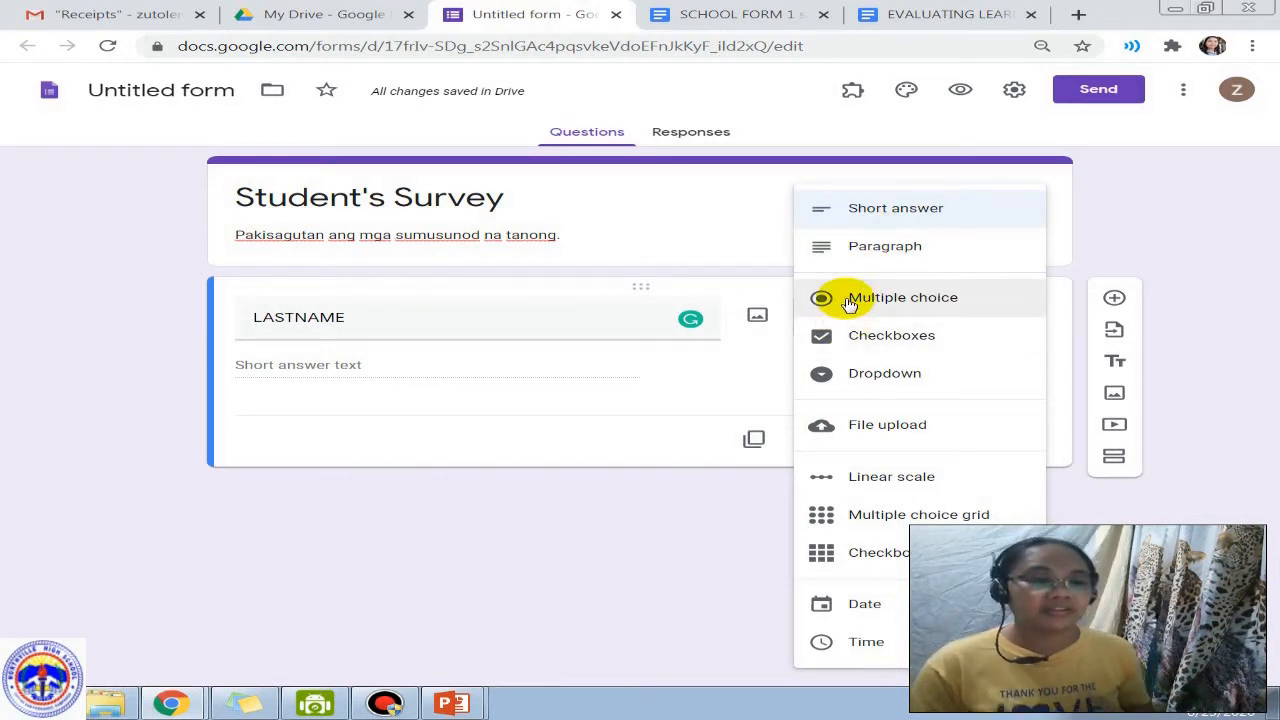
left_click(857, 210)
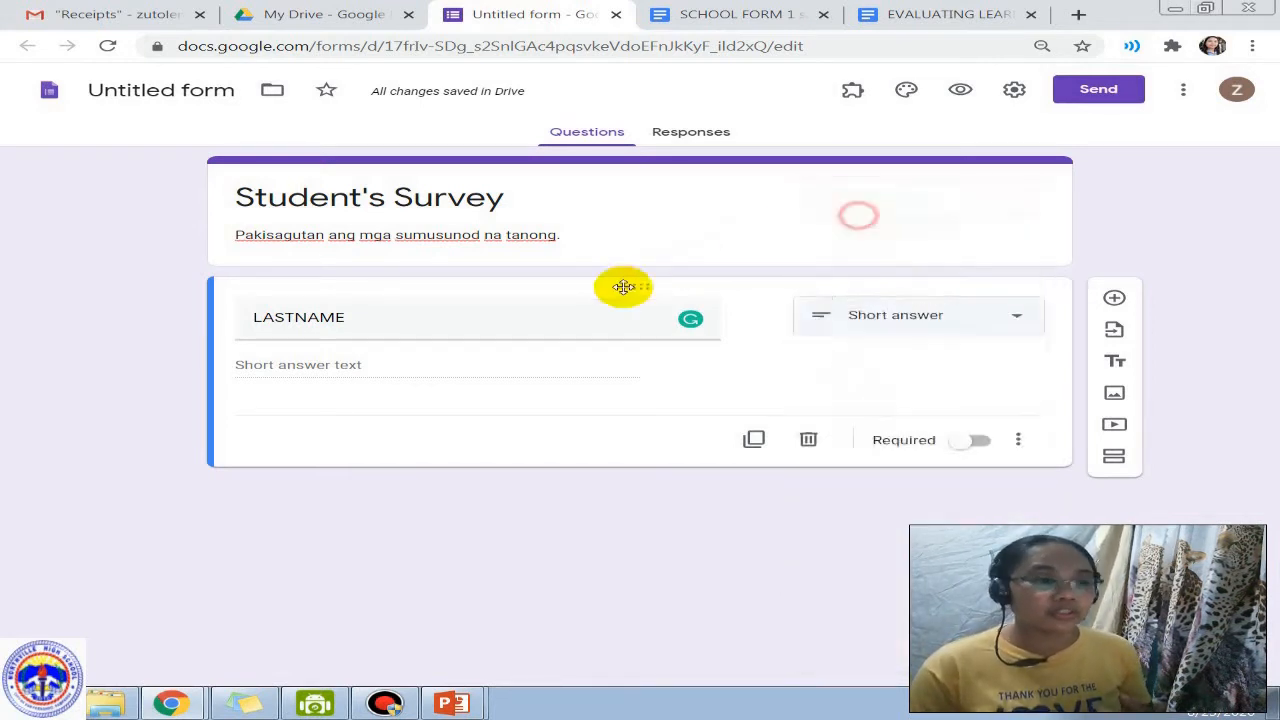
left_click(389, 321)
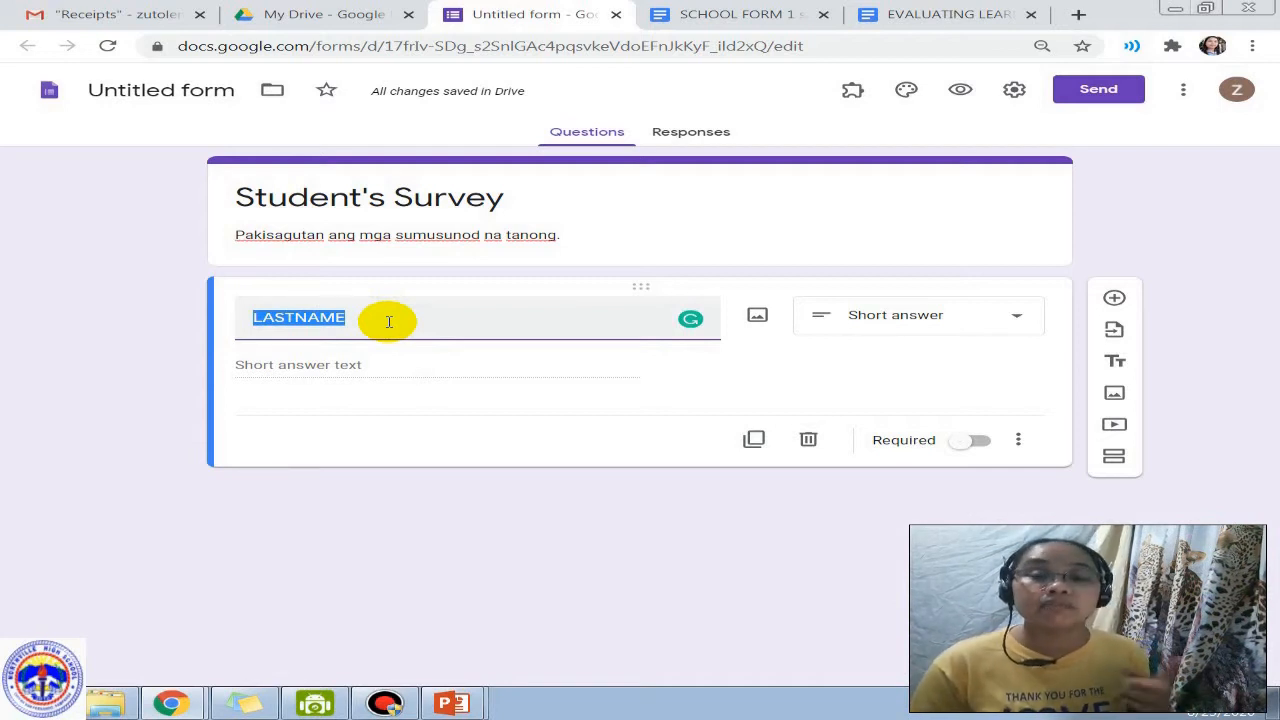
left_click(389, 321)
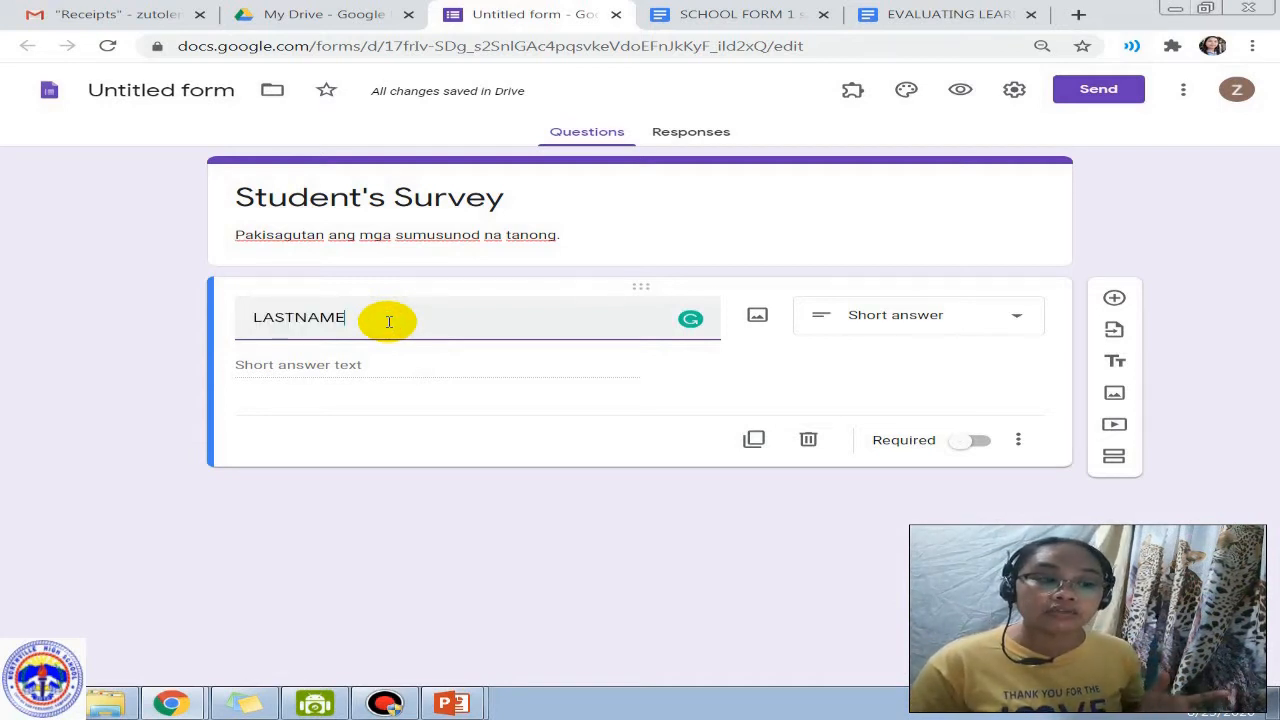
left_click(984, 448)
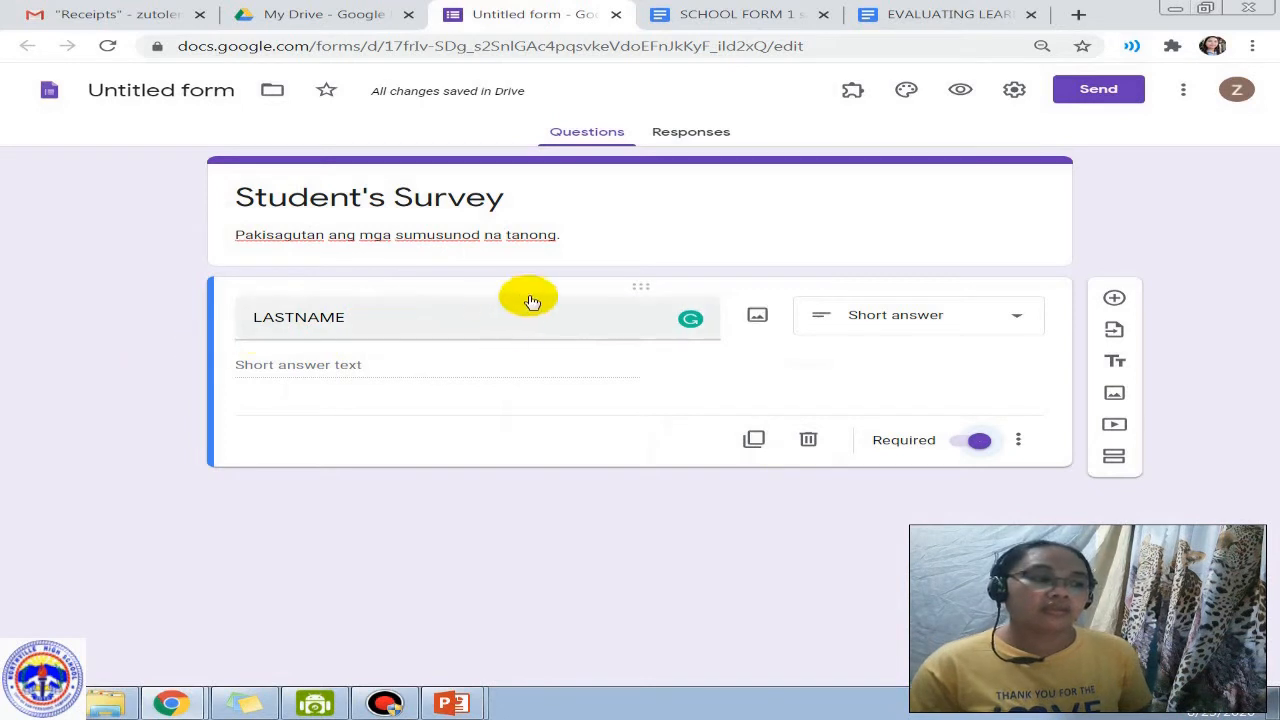
Step: Duplicate the LASTNAME question and rename the copy to FIRSTNAME
left_click(753, 441)
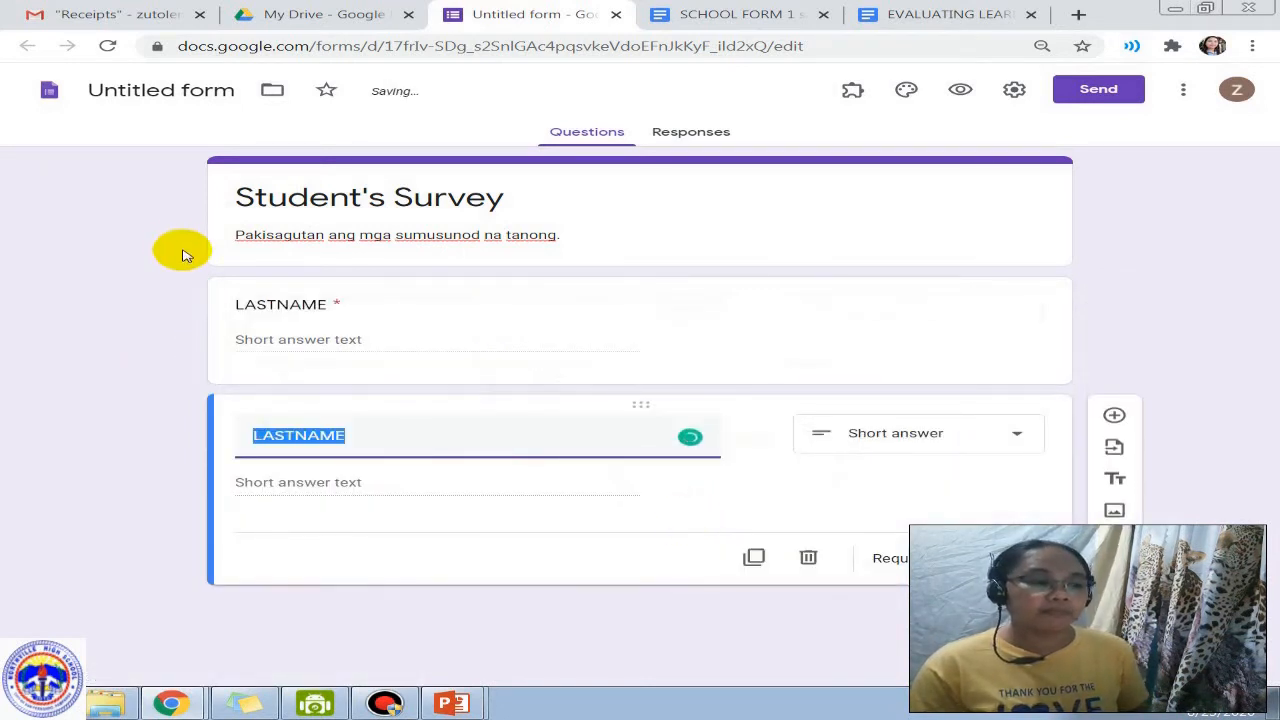
left_click(295, 434)
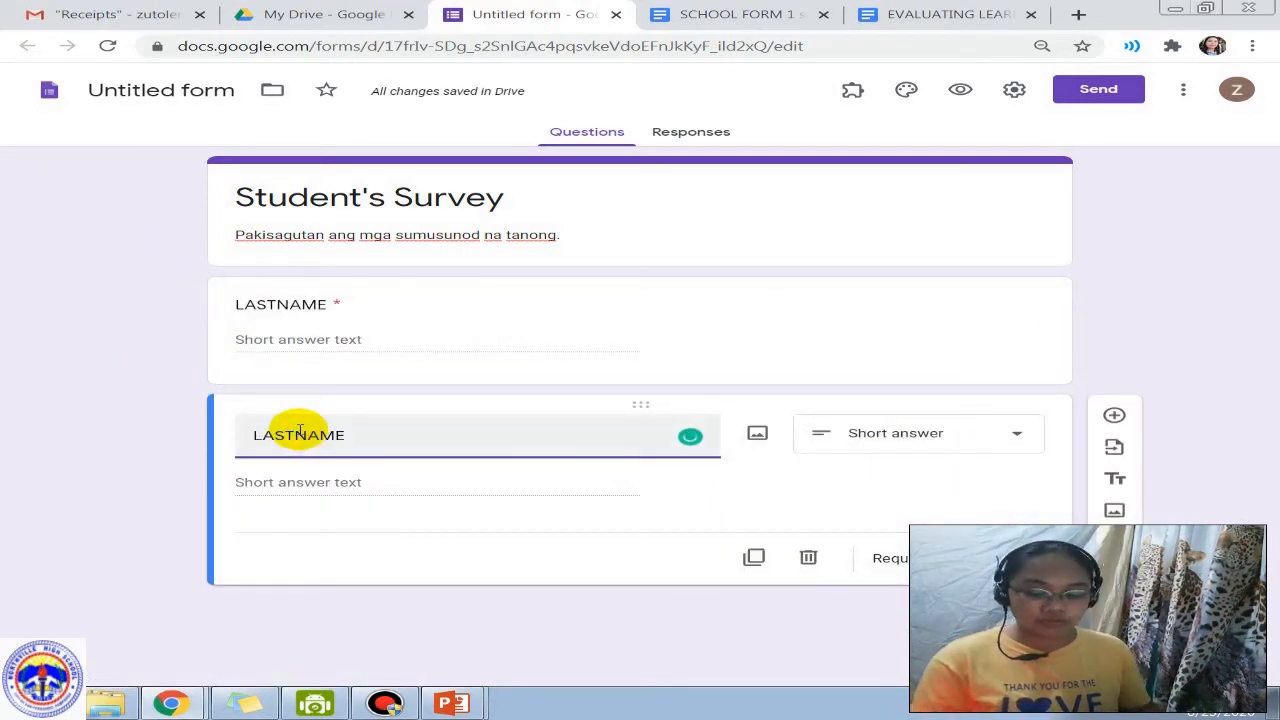
key("BackSpace")
key("BackSpace")
key("BackSpace")
key("BackSpace")
type("FIR")
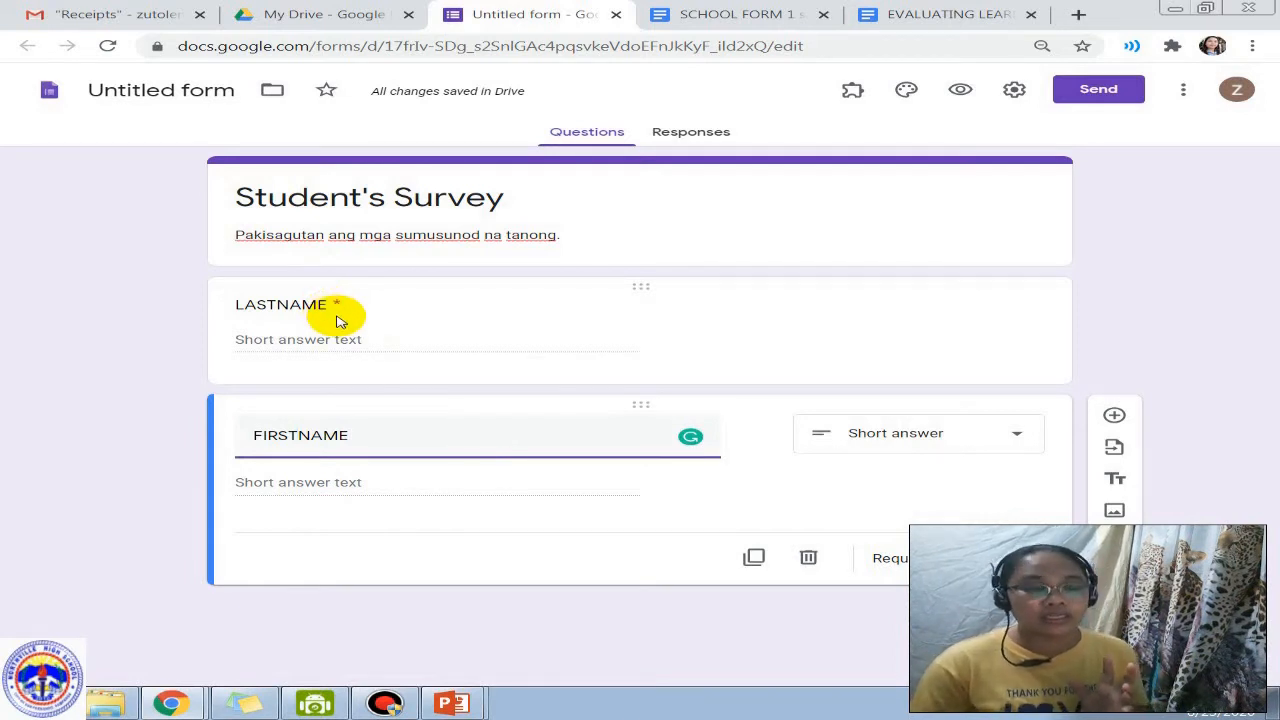
key("ctrl+plus")
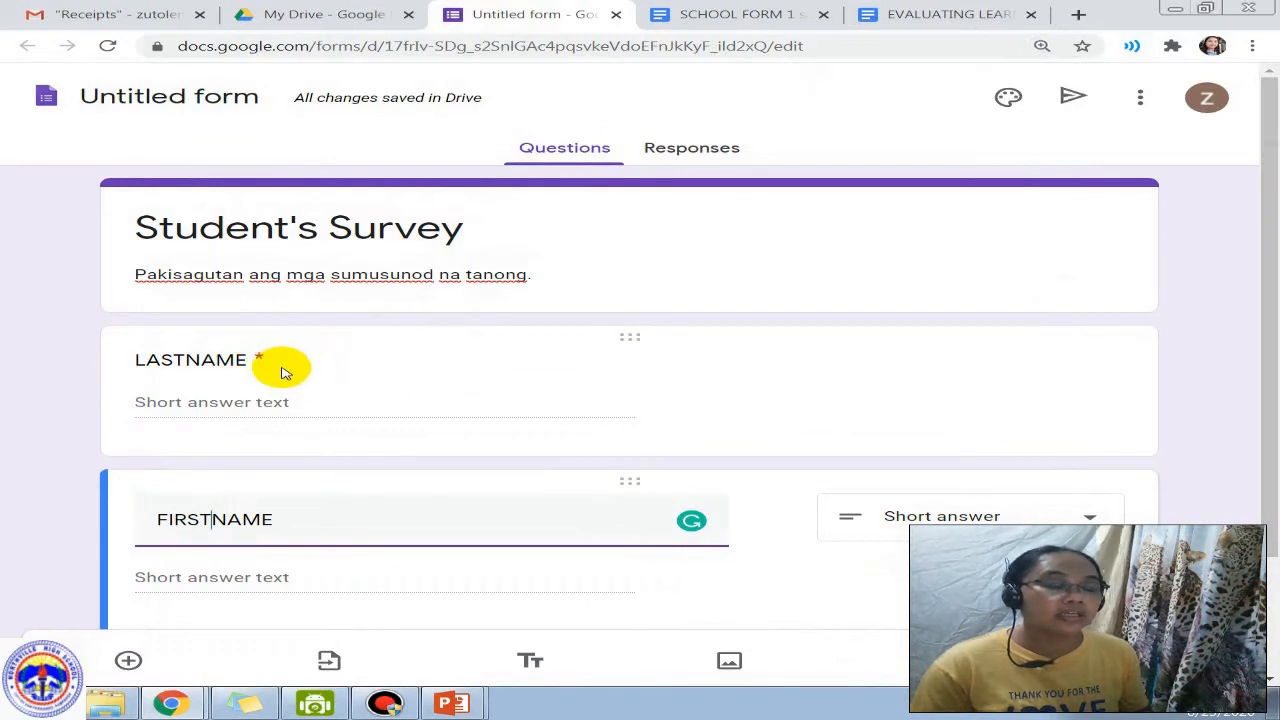
key("ctrl+minus")
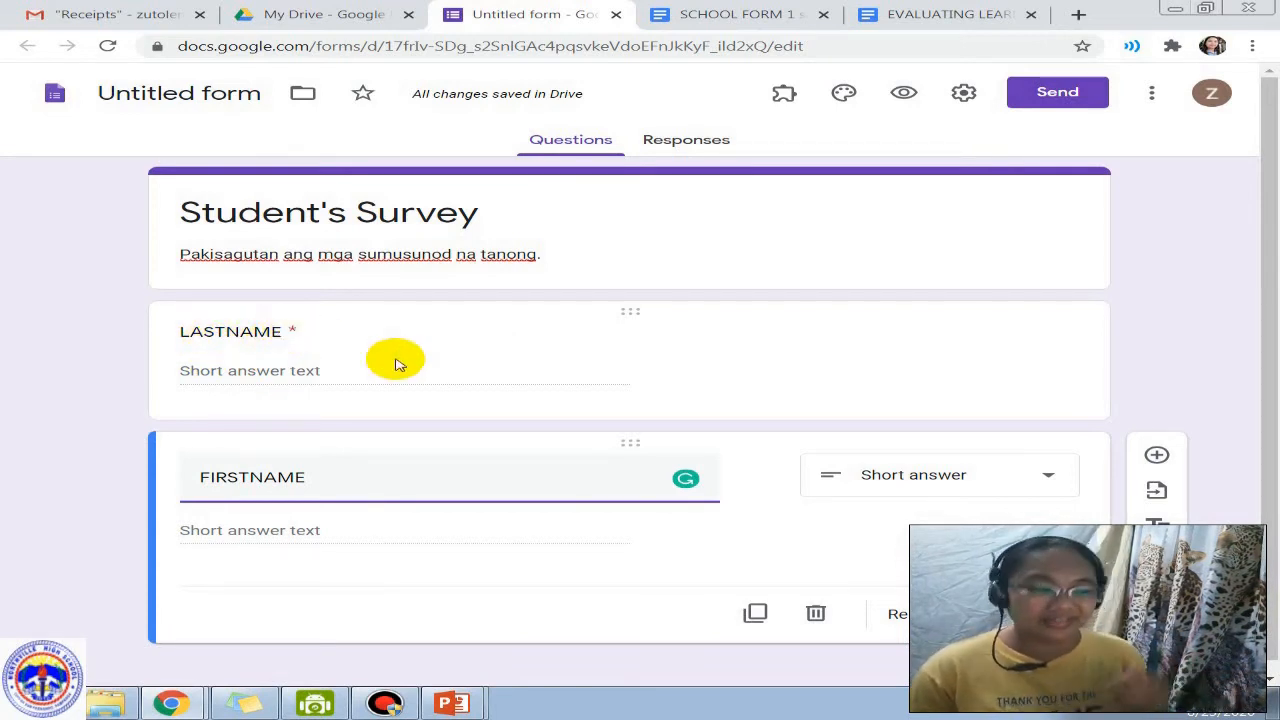
scroll(525, 395, "down", 1)
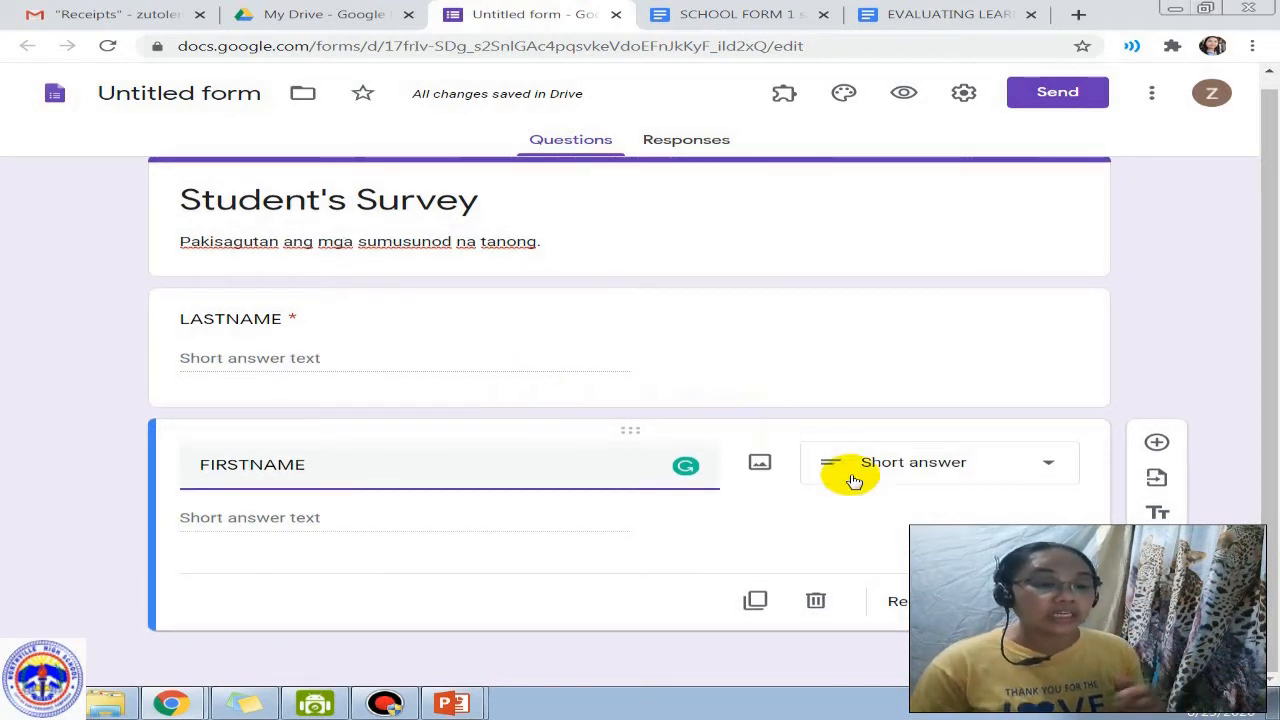
left_click(990, 601)
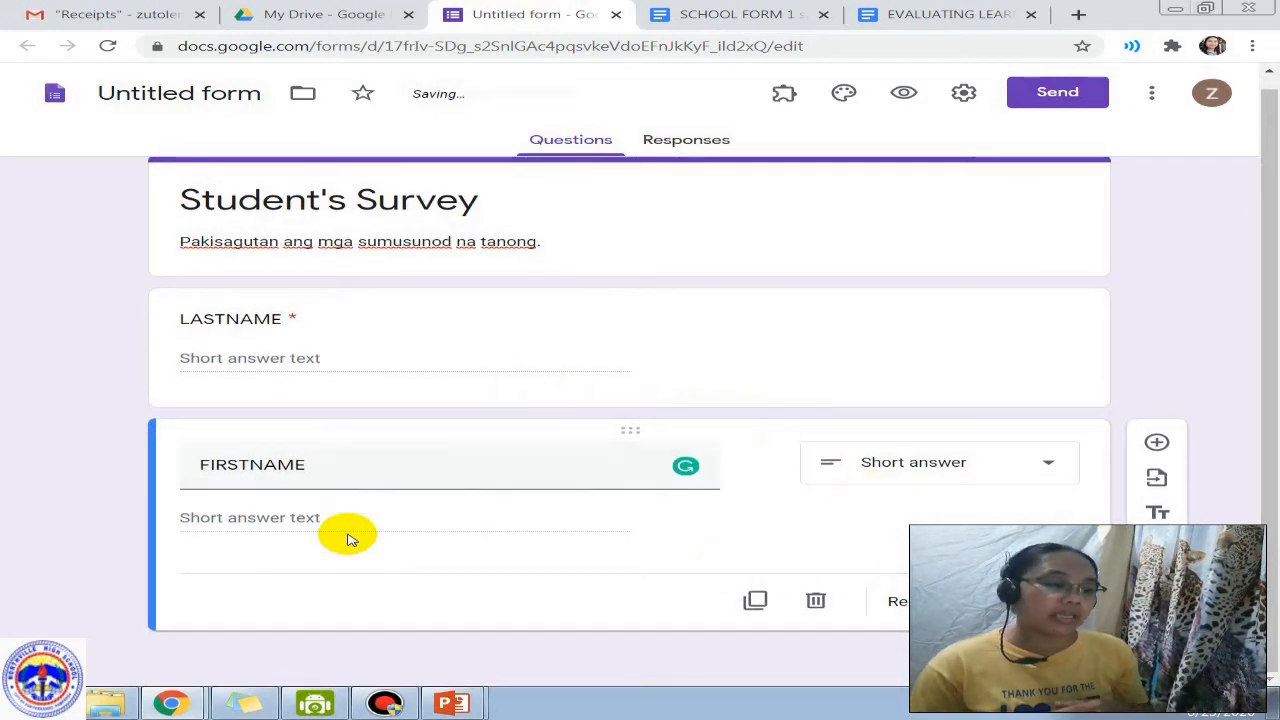
Step: Make FIRSTNAME required and add a required MIDDLE INITIAL copy below it
left_click(777, 608)
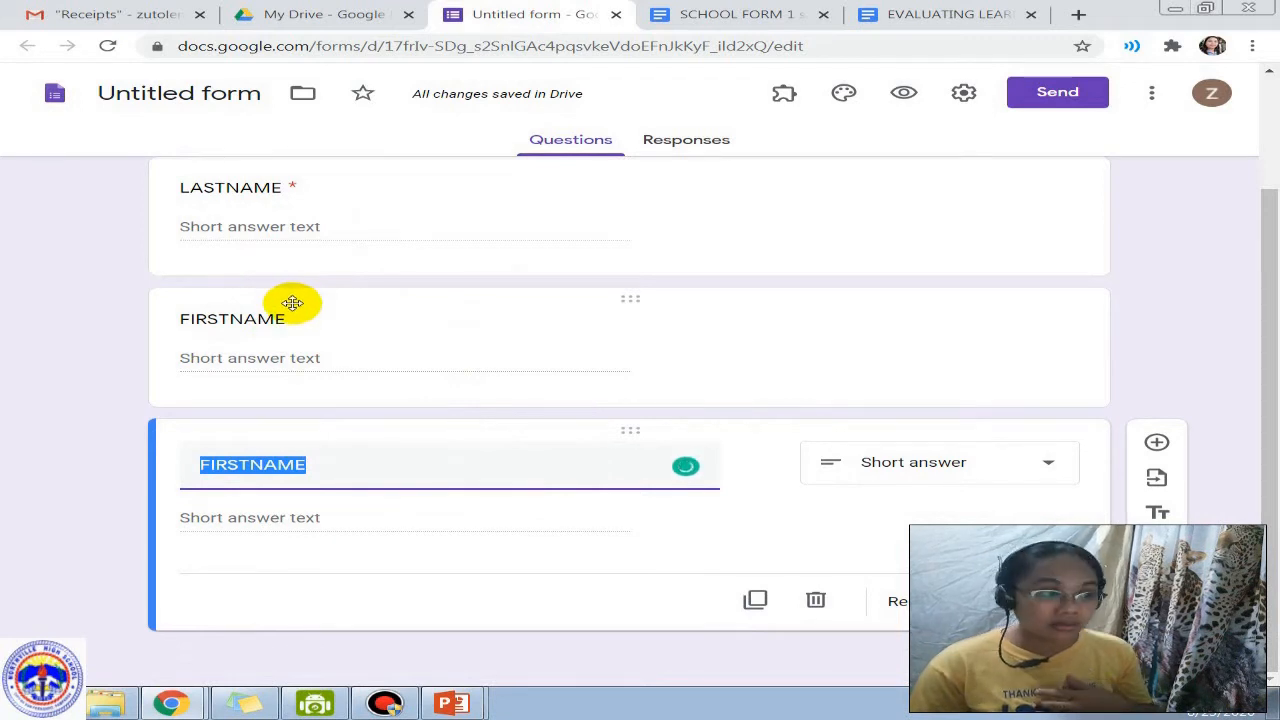
left_click(457, 323)
left_click(996, 469)
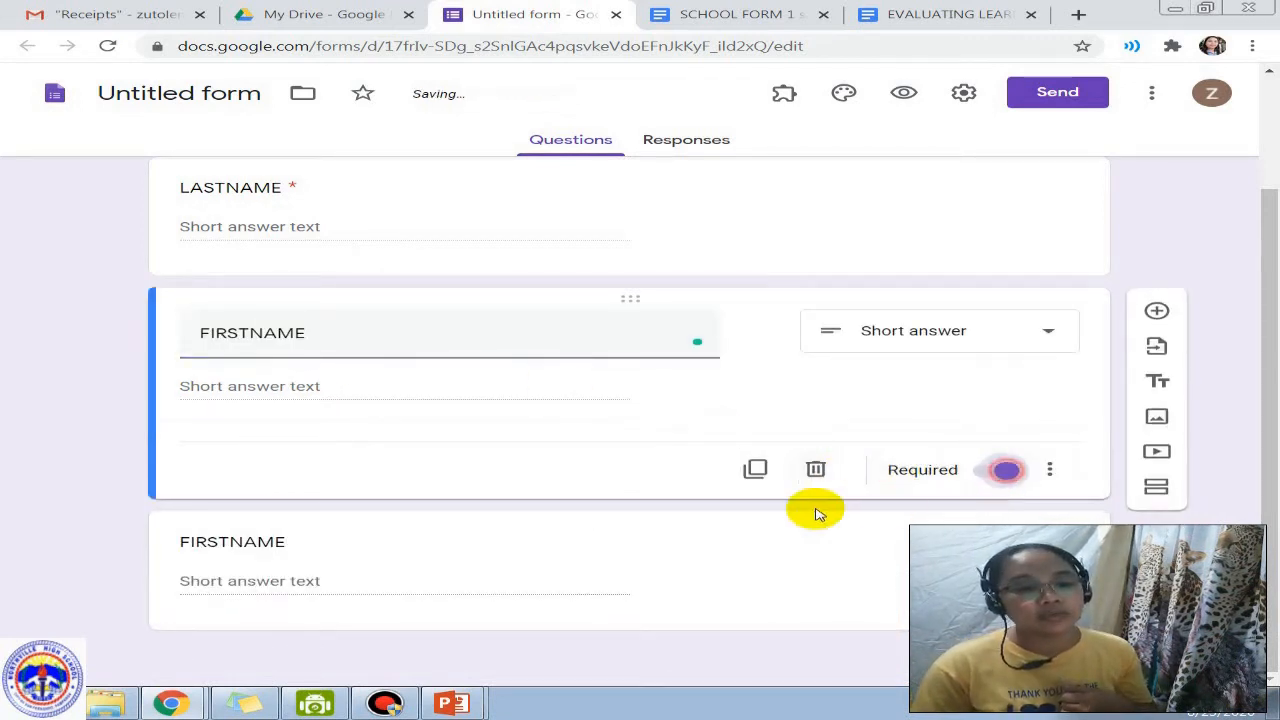
left_click(270, 541)
type("MIDDLE INITIAL")
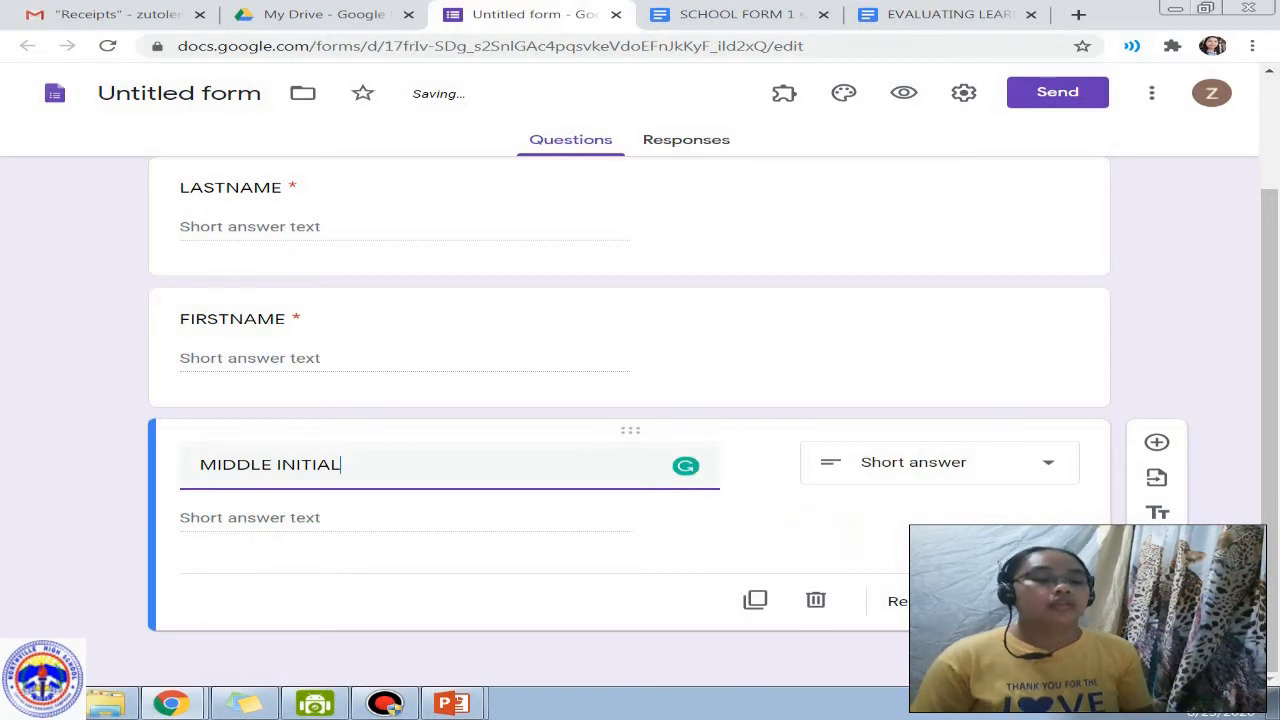
left_click(994, 601)
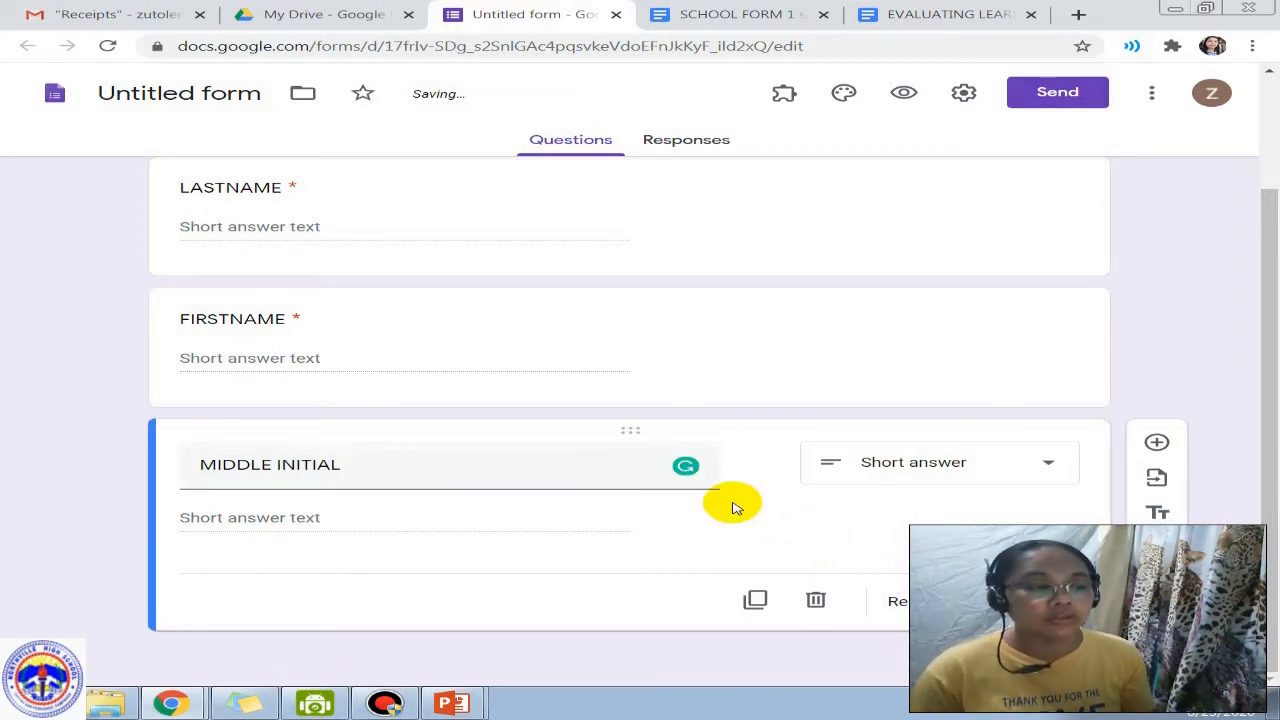
Step: Duplicate MIDDLE INITIAL and begin retitling the copy as SEX
scroll(870, 370, "up", 1)
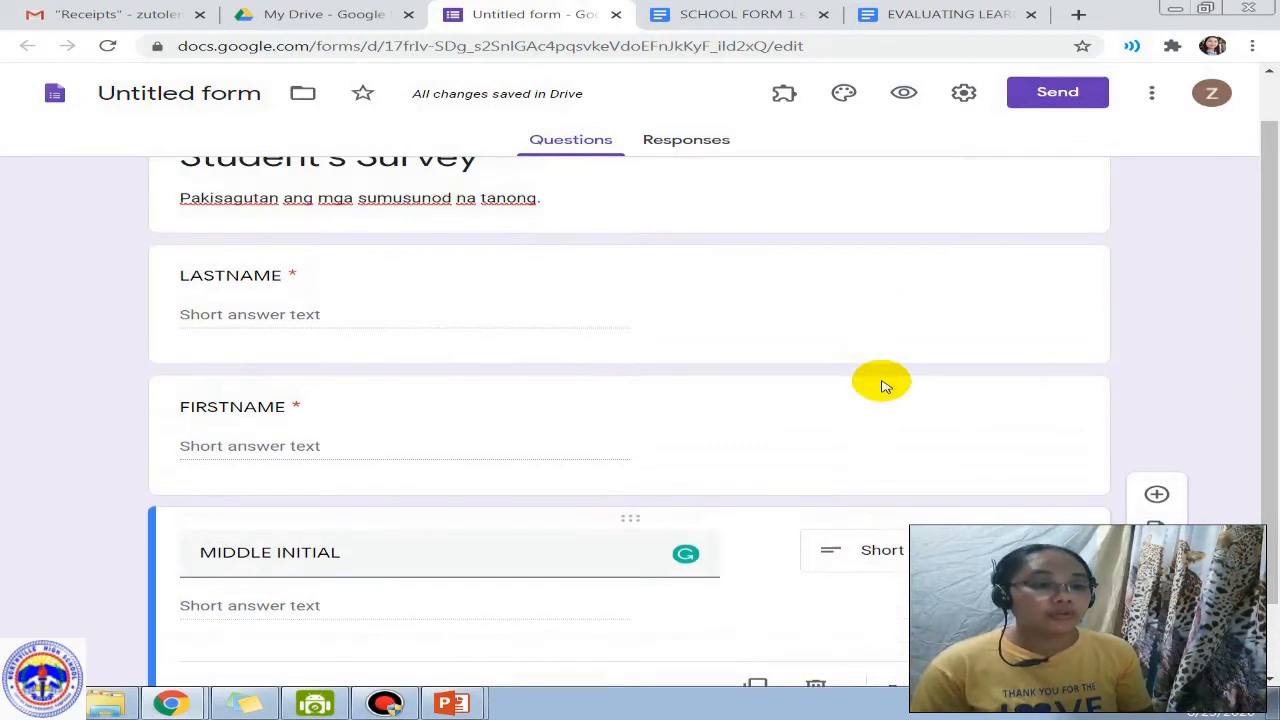
scroll(837, 568, "down", 1)
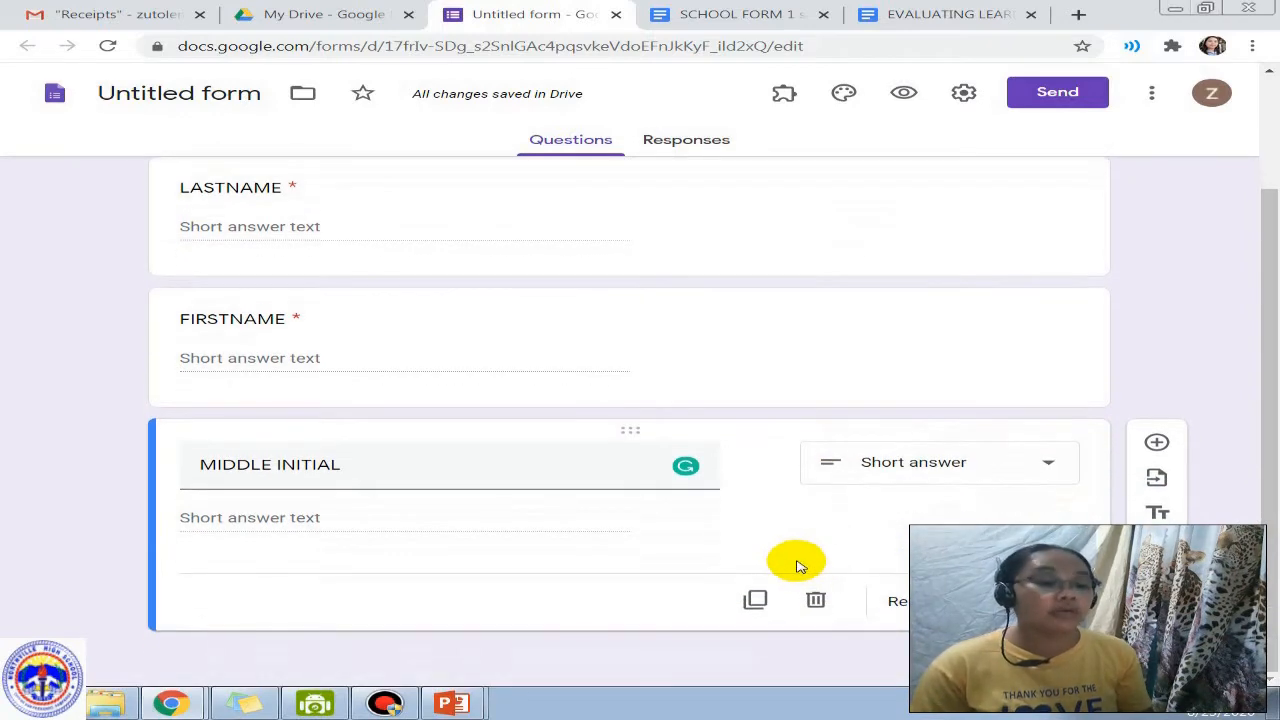
left_click(755, 599)
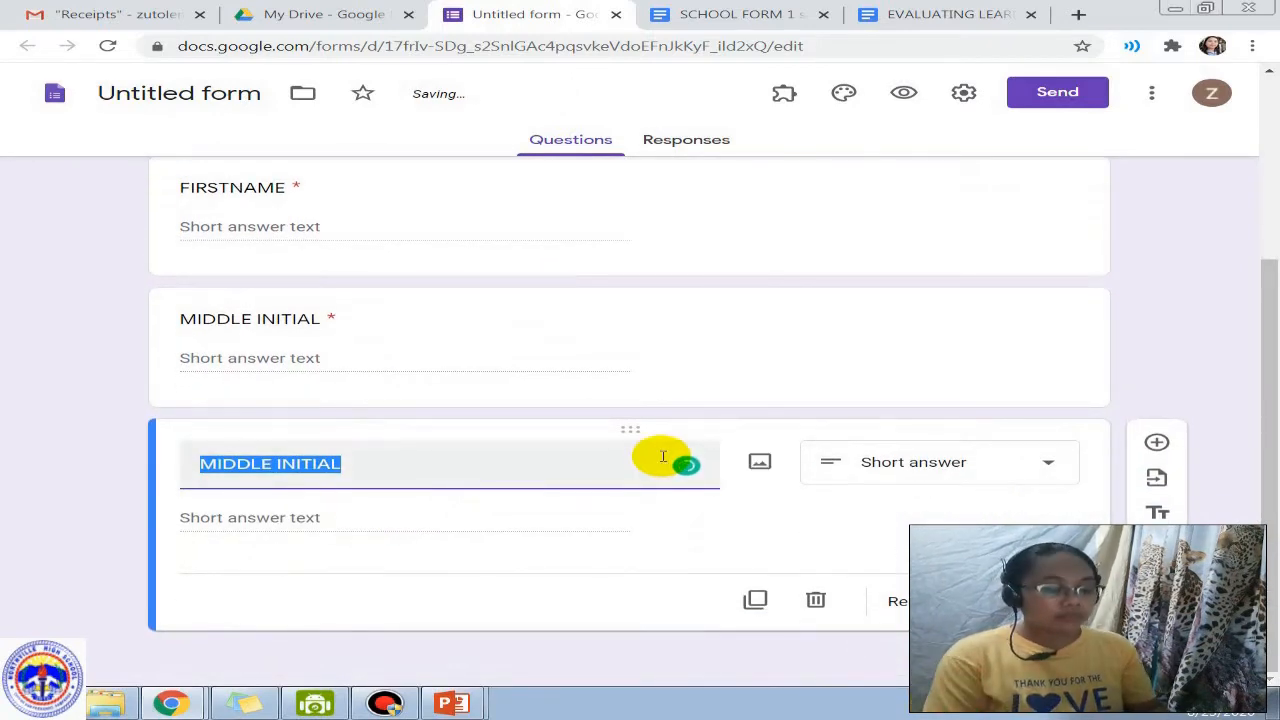
type("SEX")
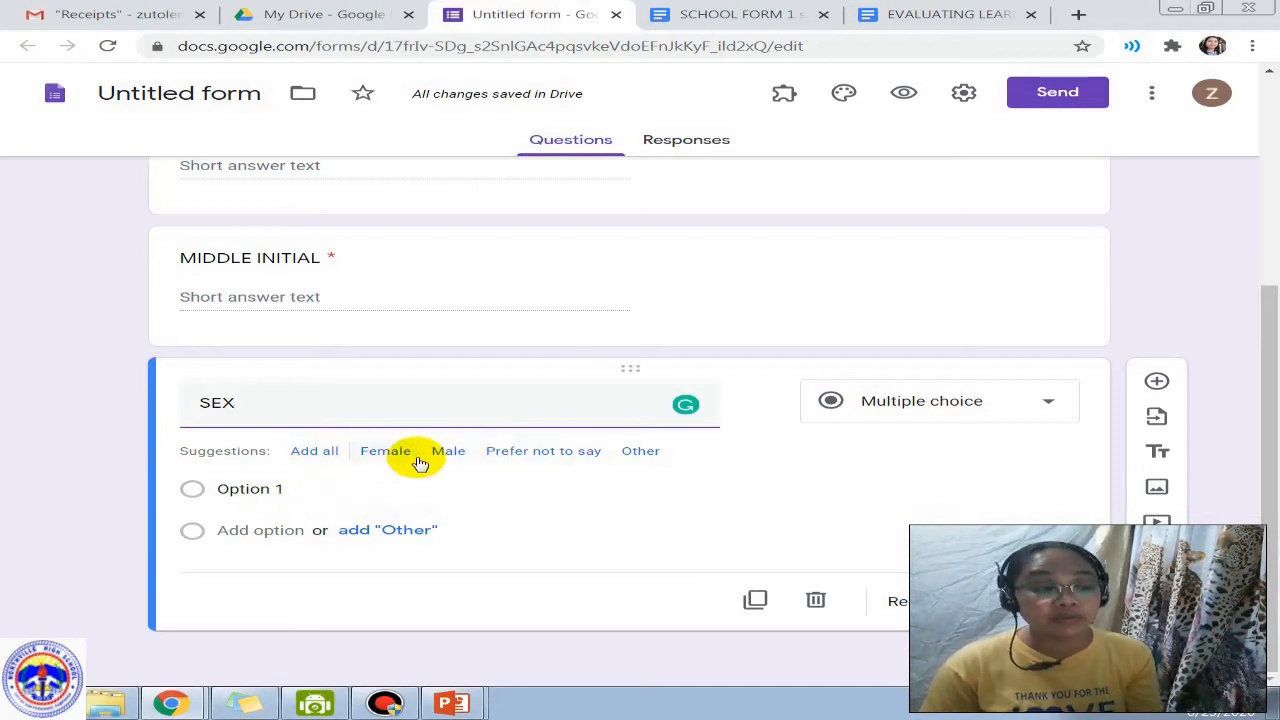
Step: Give SEX the choices Female and Male, keeping it Multiple choice
left_click(386, 451)
left_click(386, 451)
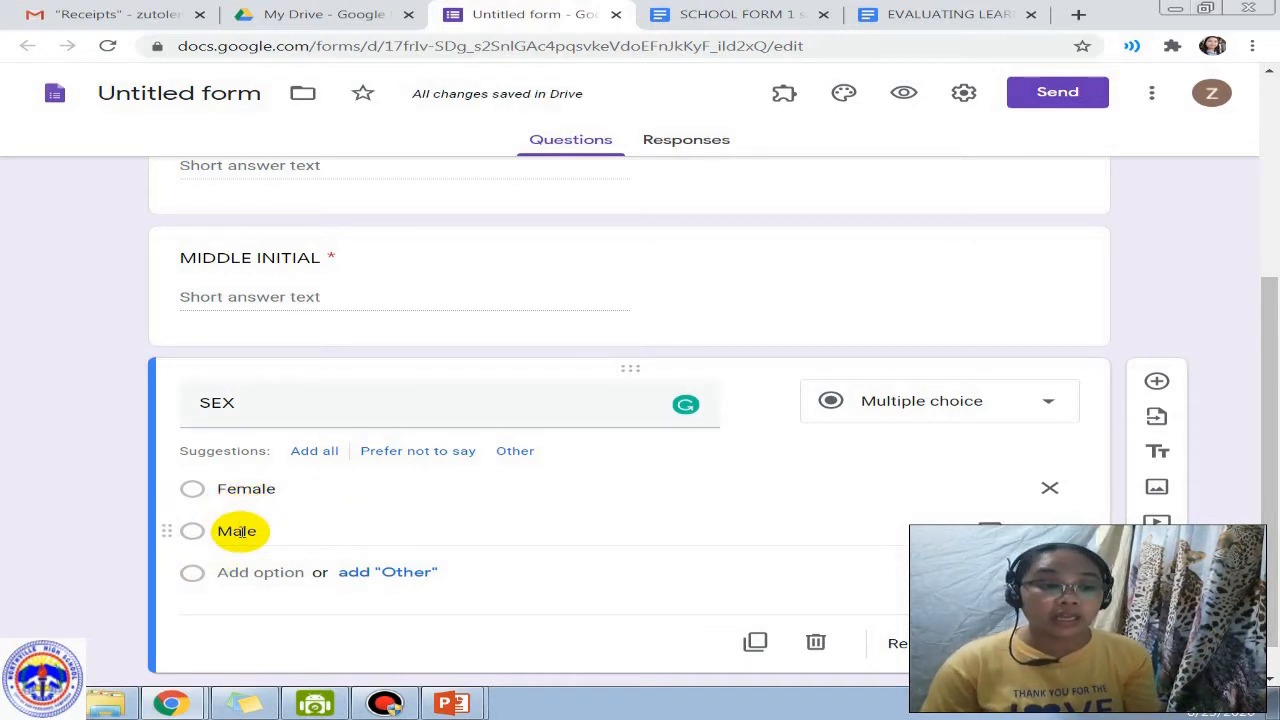
left_click(727, 267)
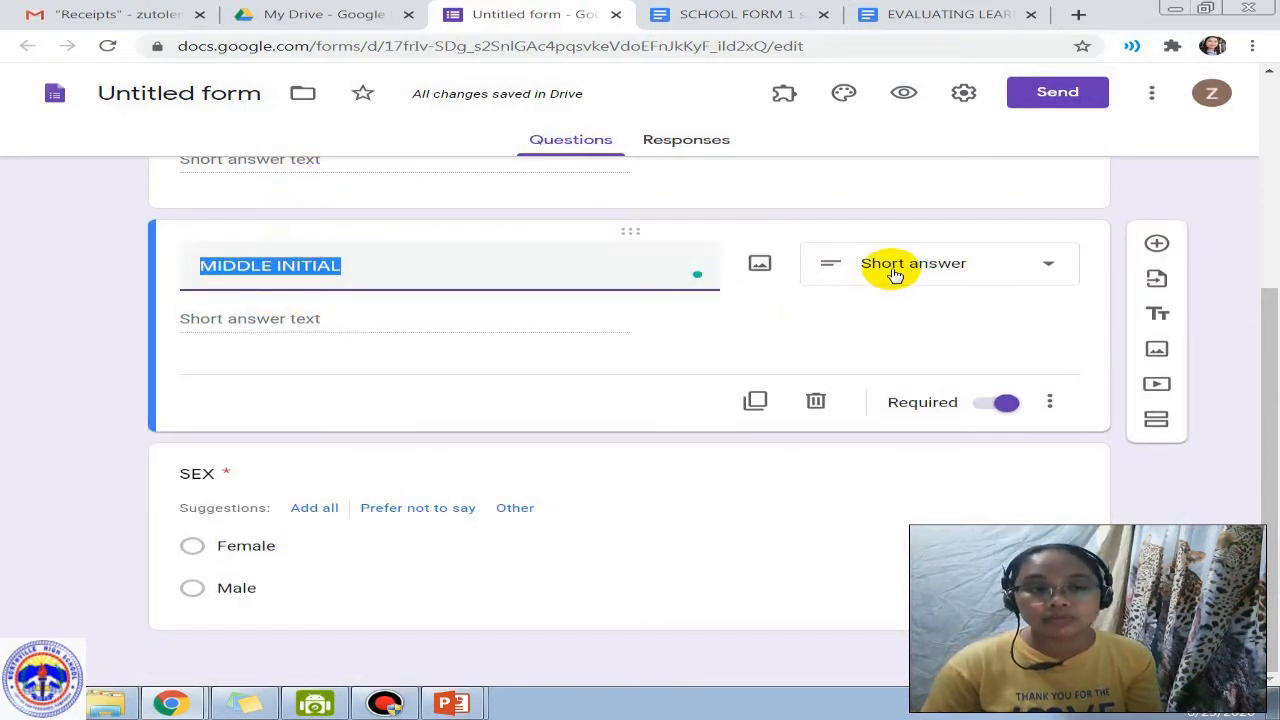
left_click(463, 545)
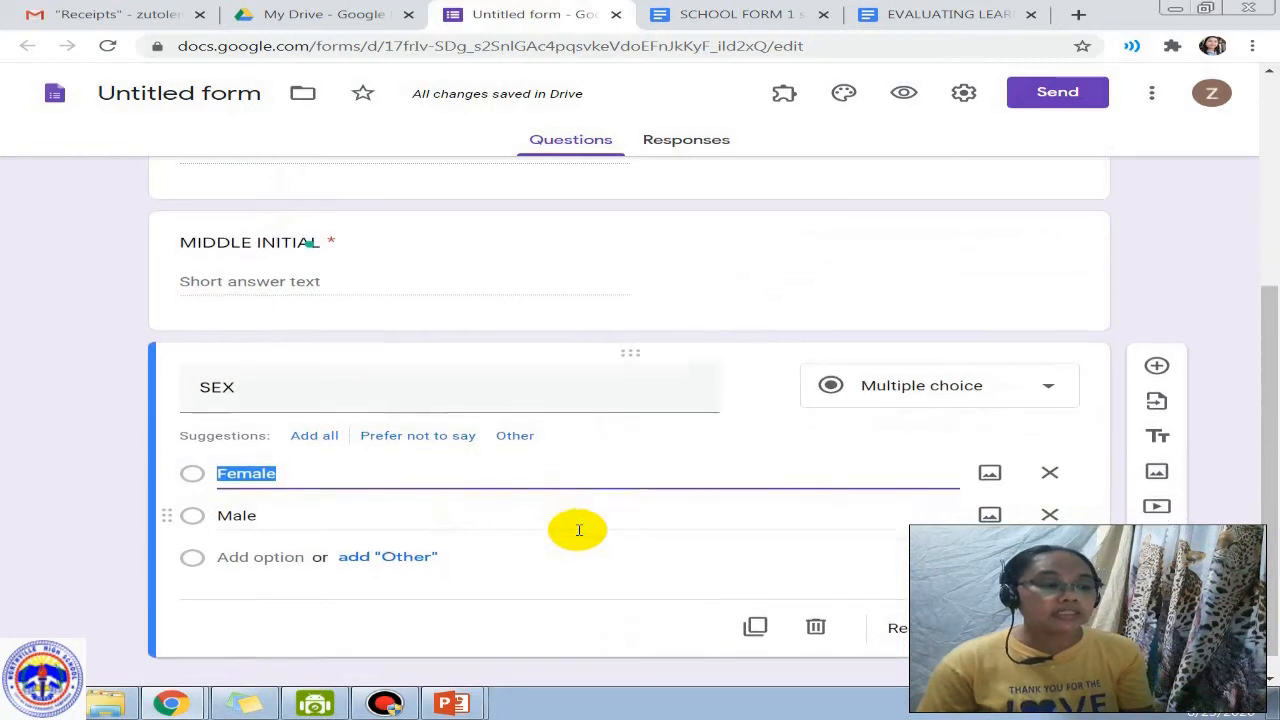
left_click(906, 373)
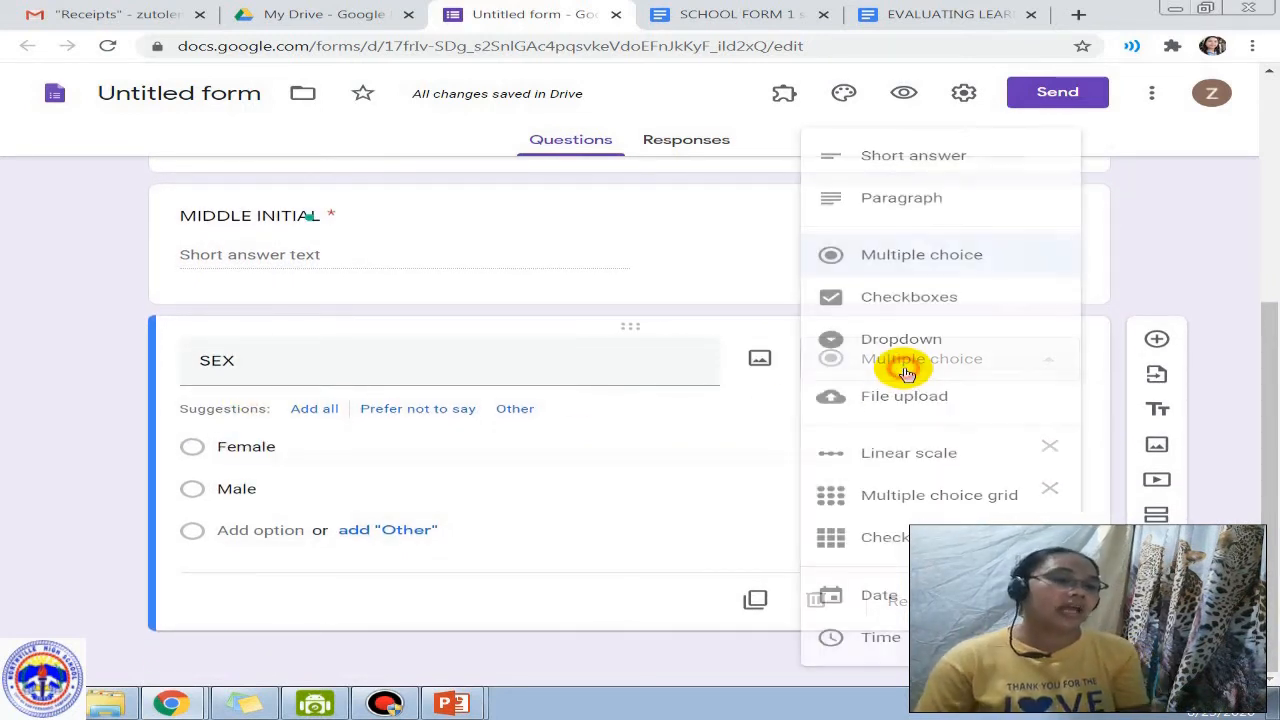
left_click(617, 488)
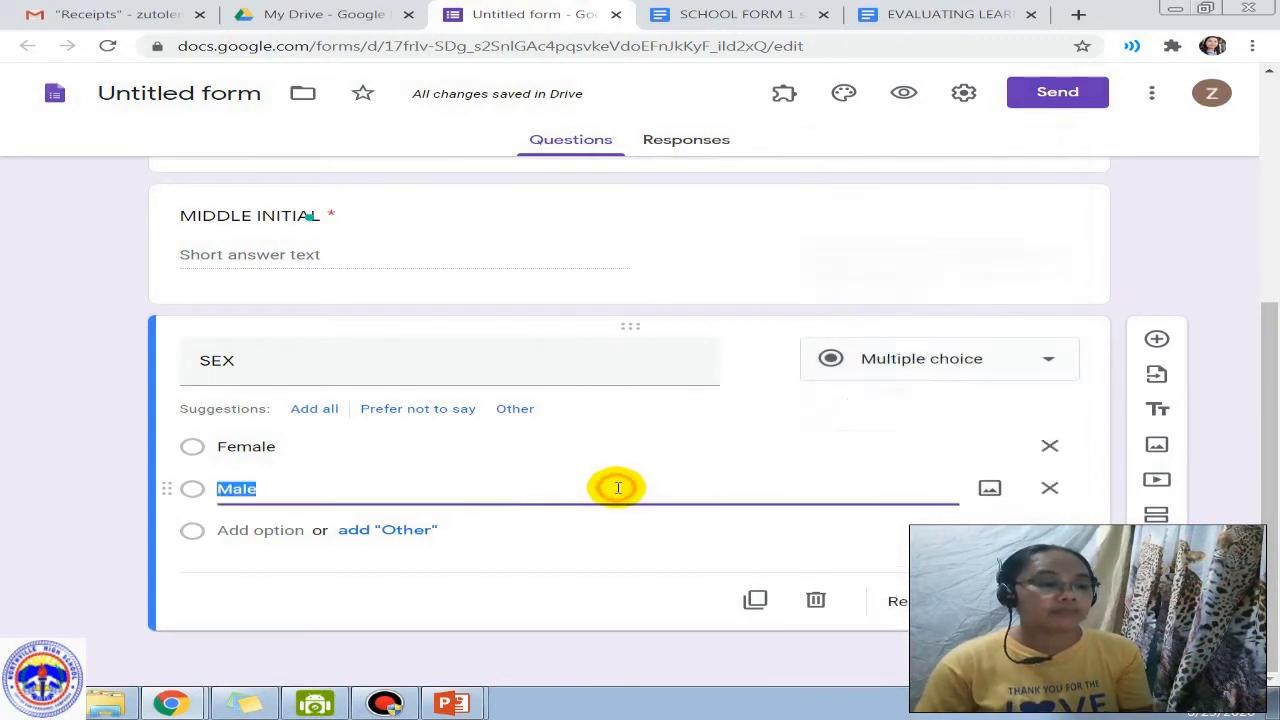
left_click(872, 366)
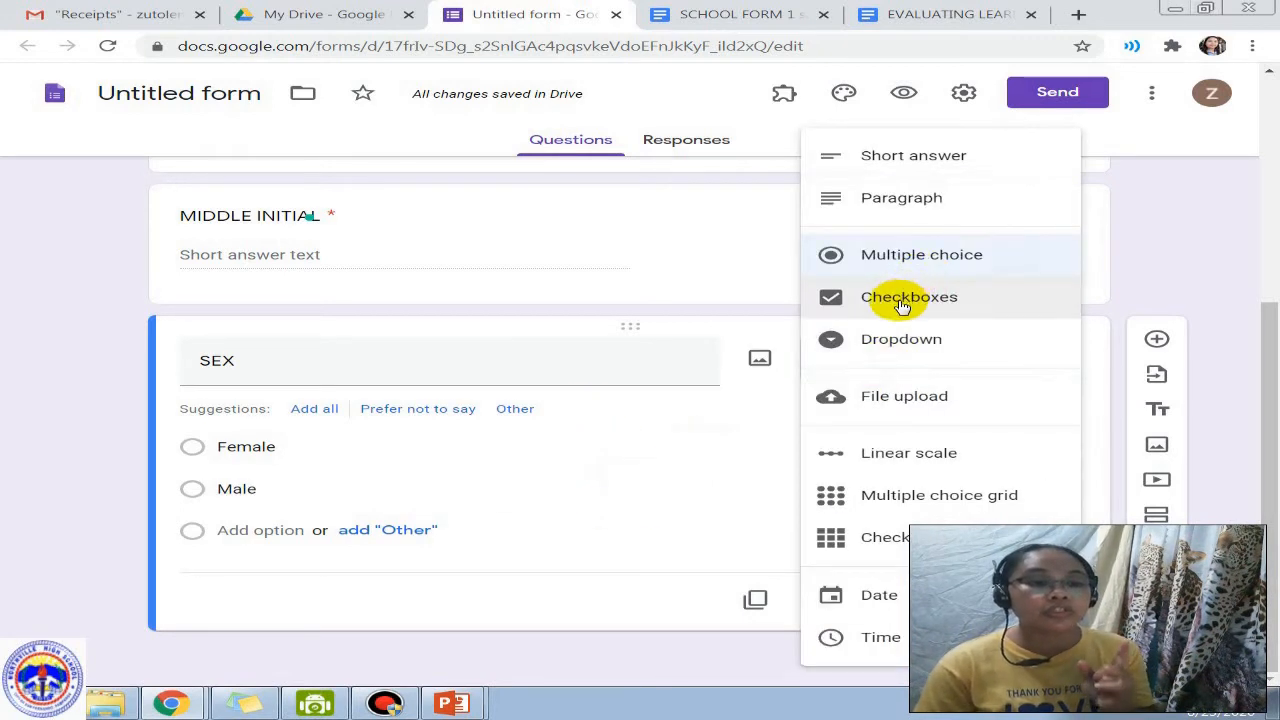
left_click(563, 483)
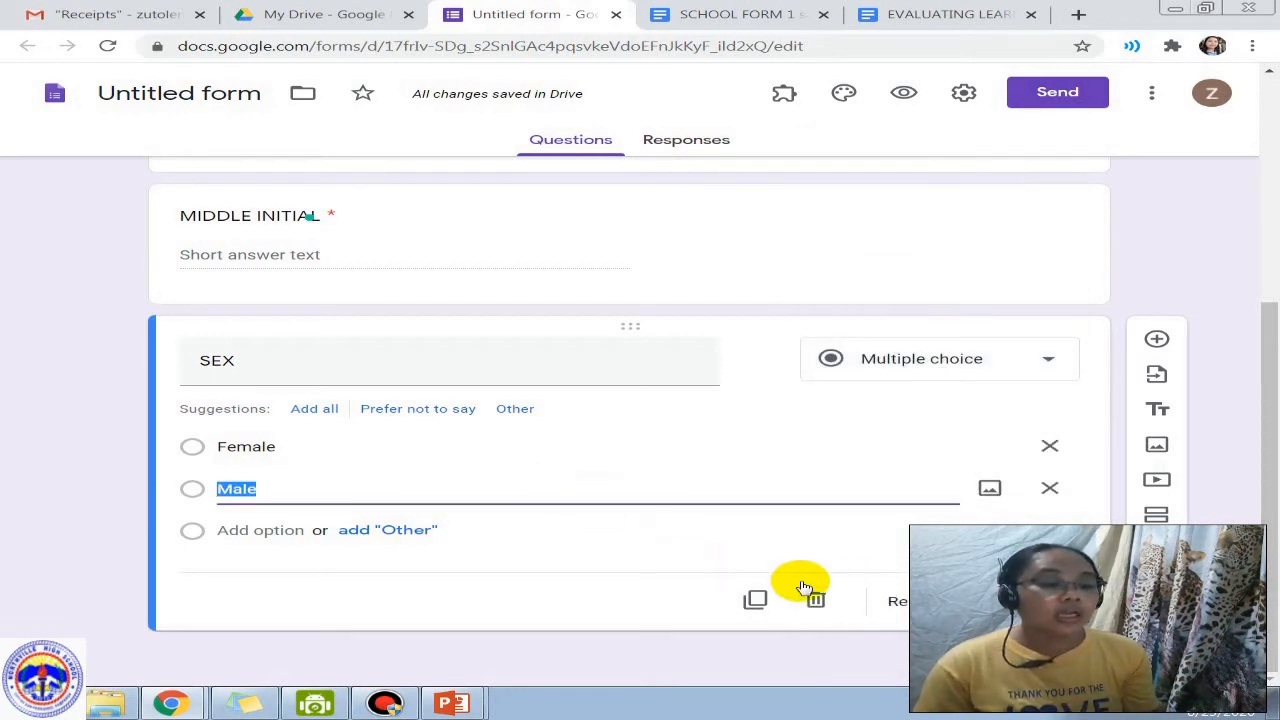
Step: Duplicate the SEX question and set the copy to Checkboxes
left_click(756, 598)
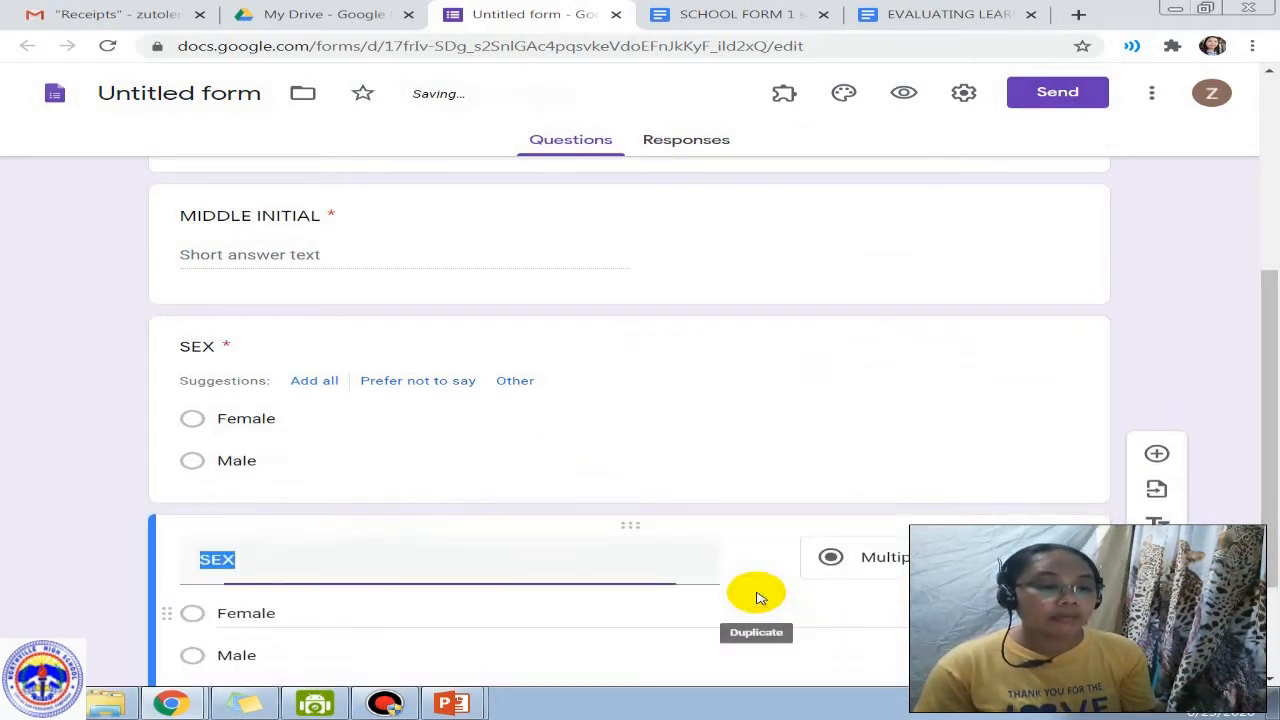
left_click(905, 555)
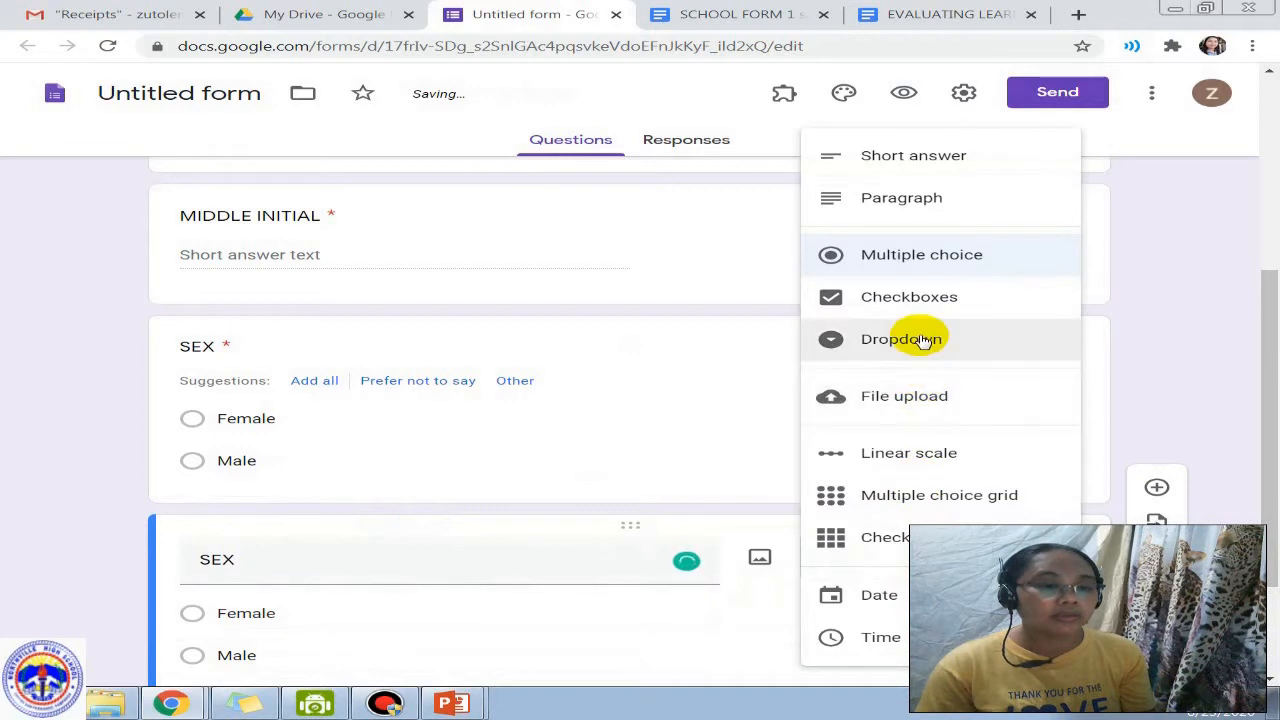
left_click(905, 297)
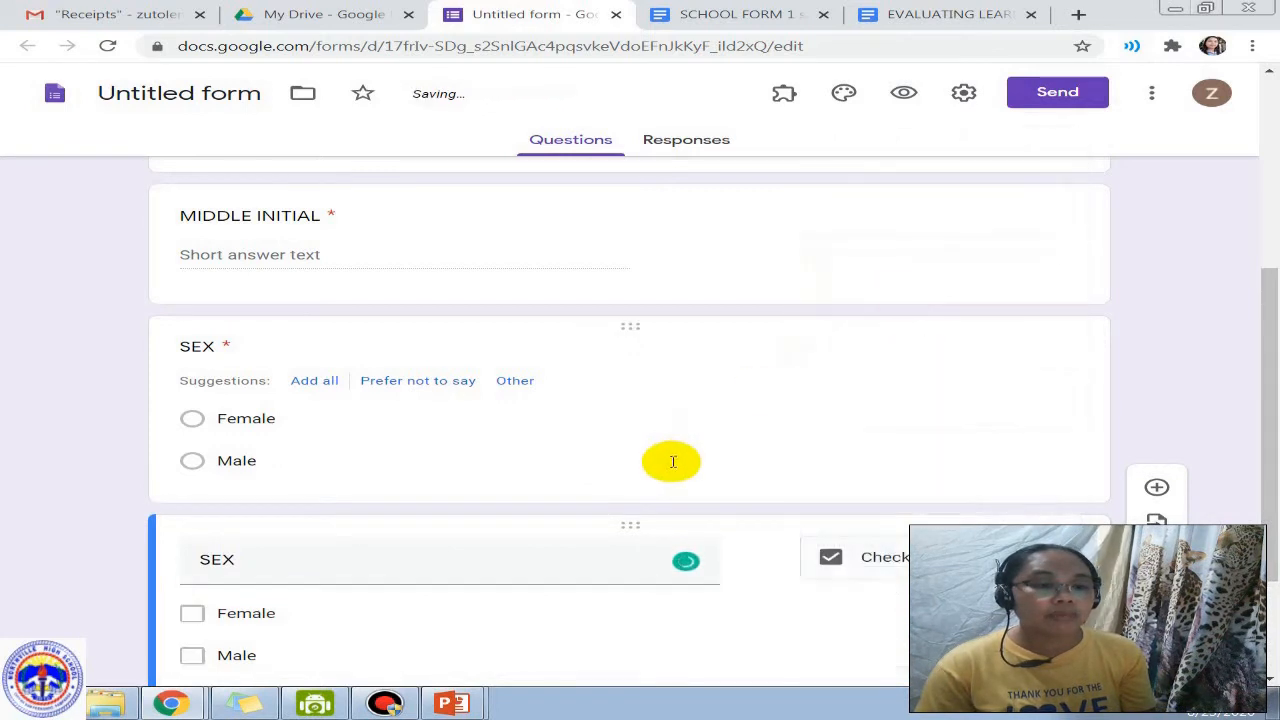
Step: Duplicate the checkbox SEX question and make the new copy a Dropdown
left_click(740, 600)
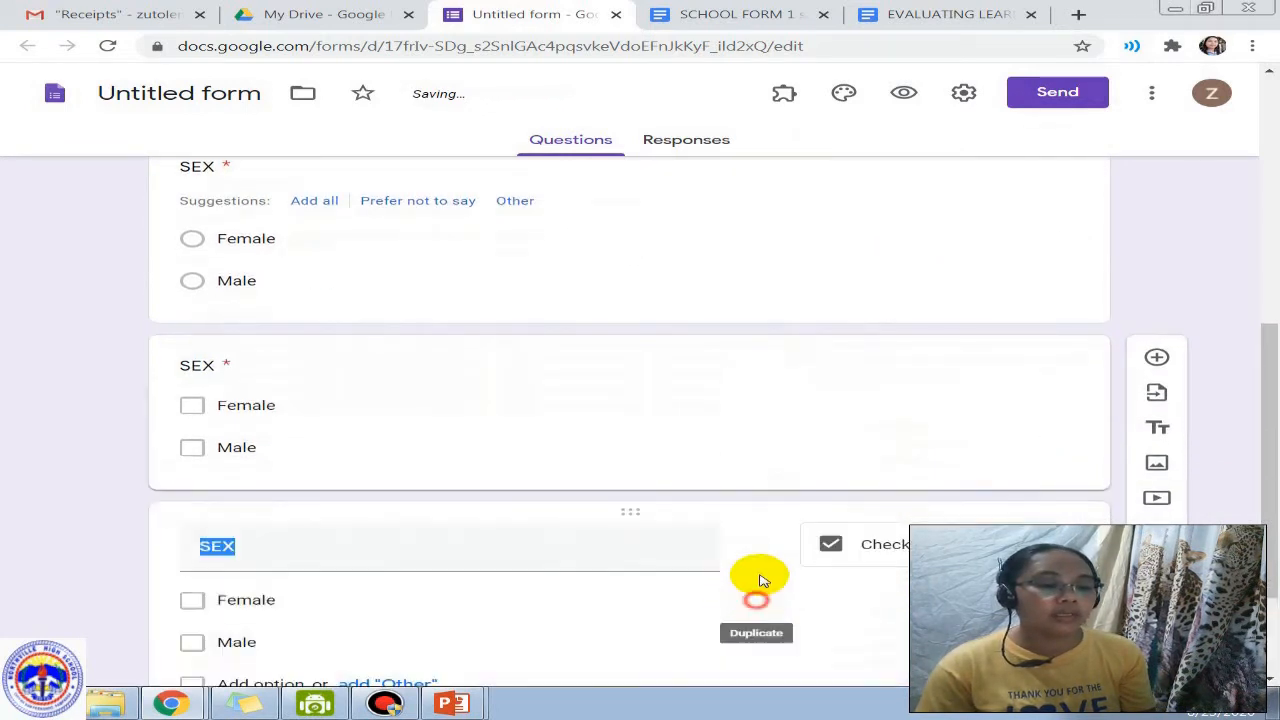
left_click(968, 400)
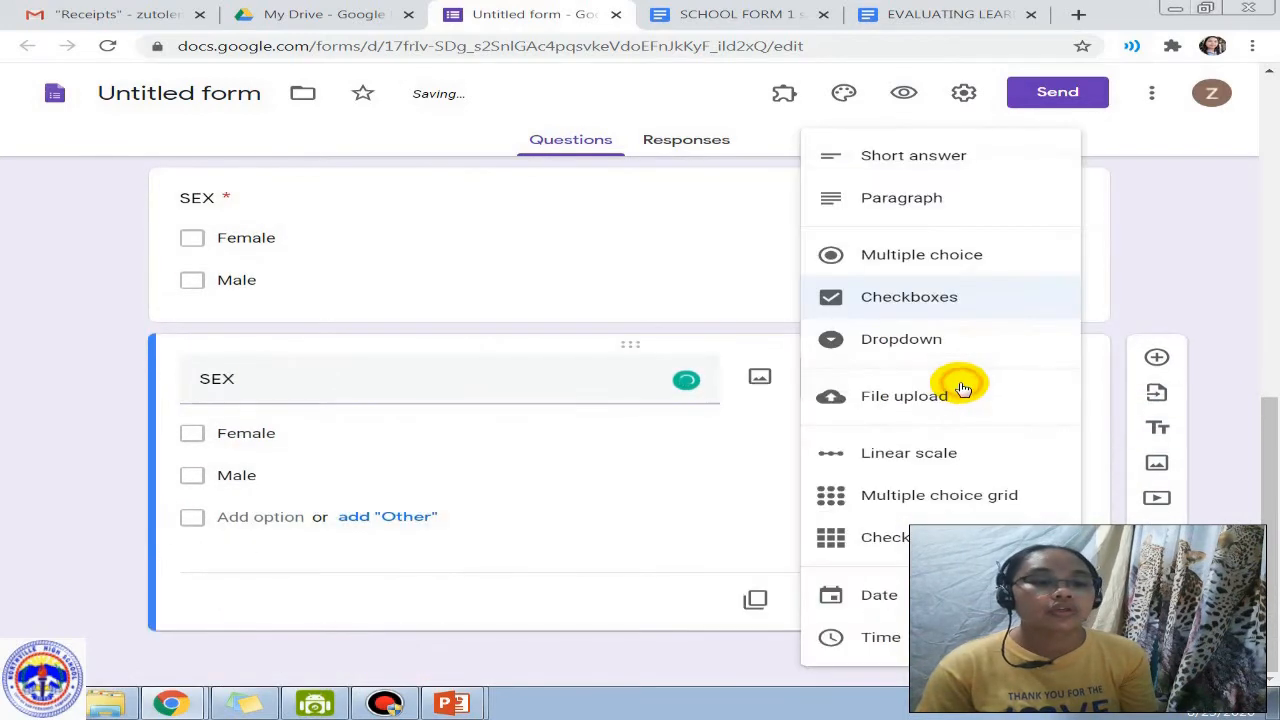
left_click(880, 338)
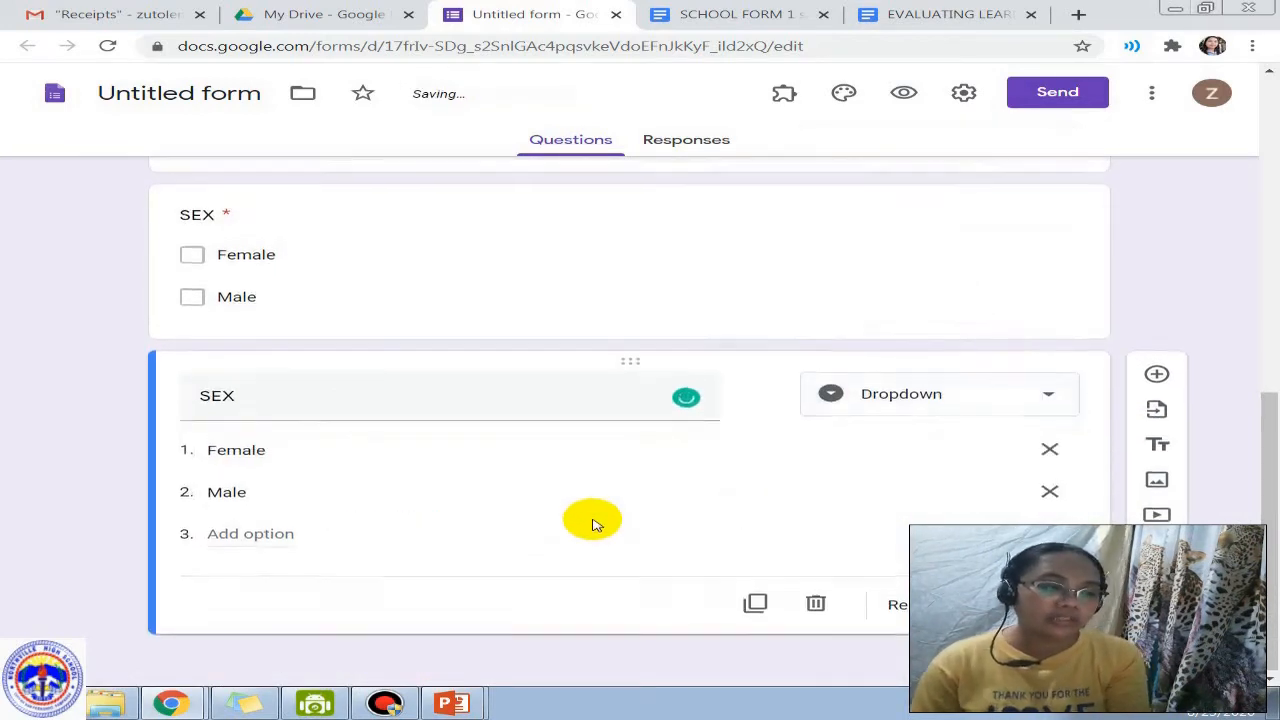
scroll(591, 520, "up", 3)
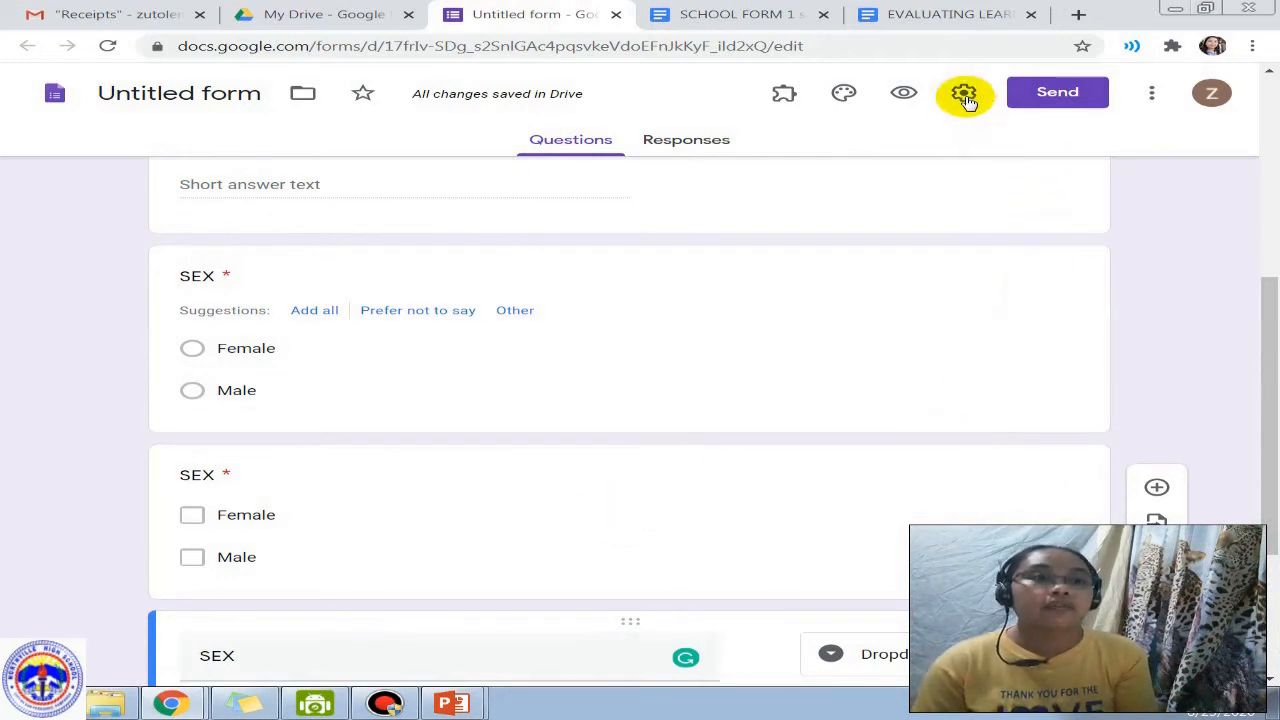
Step: Preview the Student's Survey form and click into the LASTNAME and FIRSTNAME answers
left_click(903, 93)
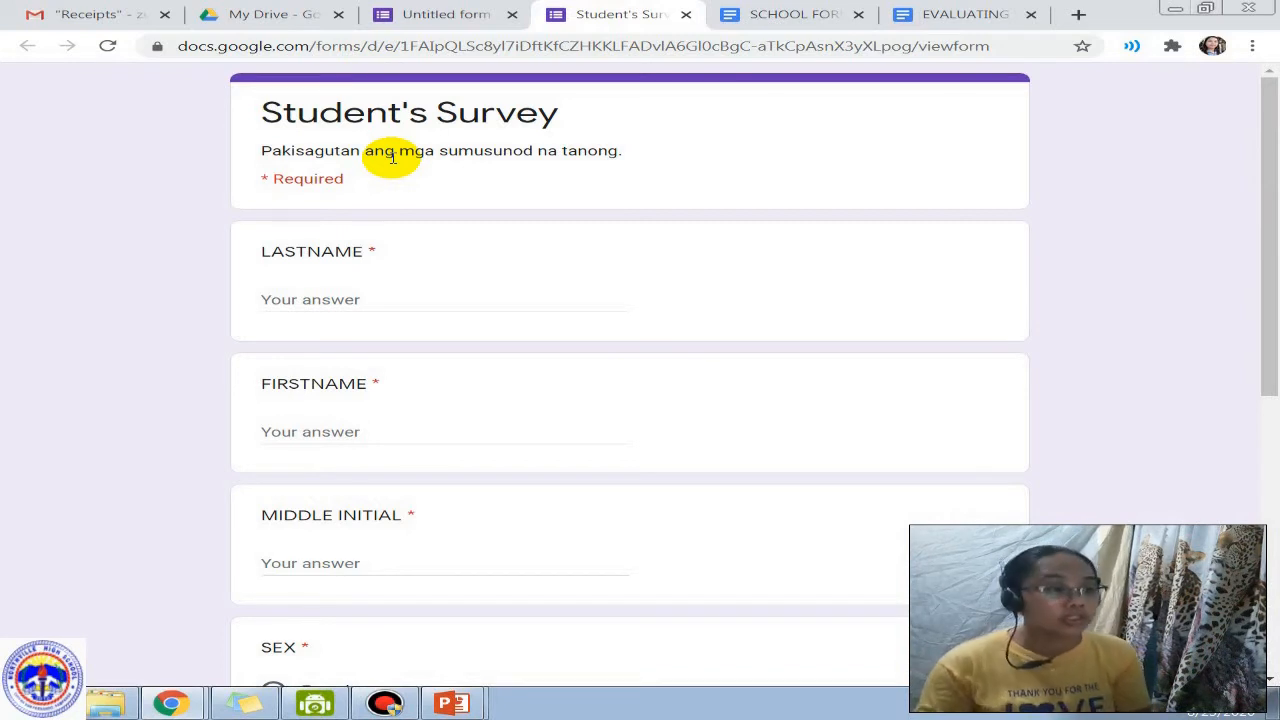
left_click(336, 301)
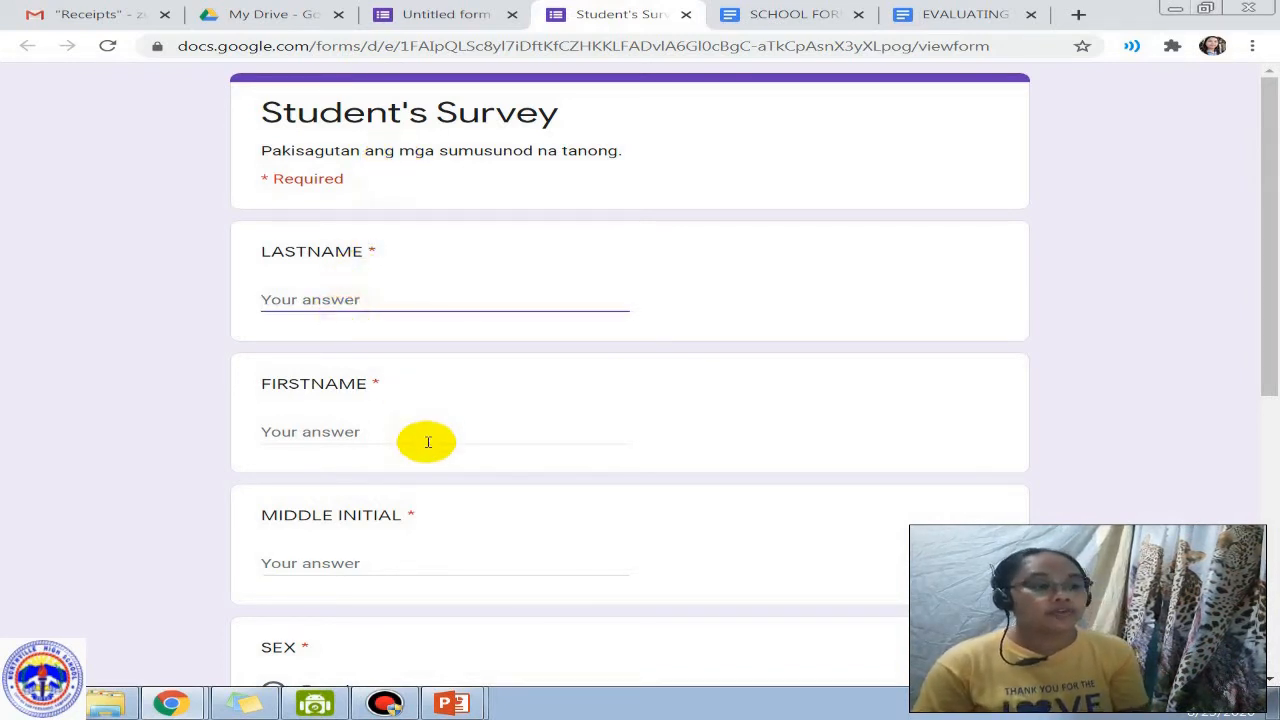
left_click(427, 442)
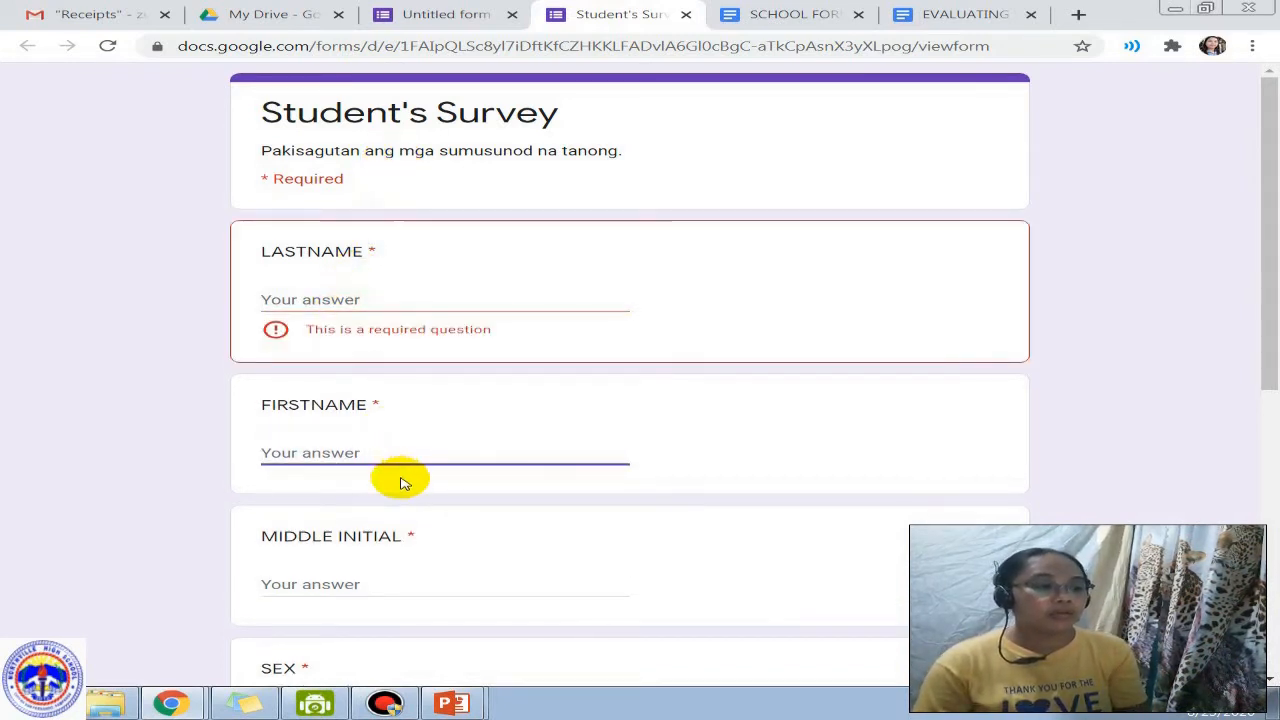
Step: Answer the first SEX question with Female, switch it to Male, and return to the editor
scroll(400, 483, "down", 1)
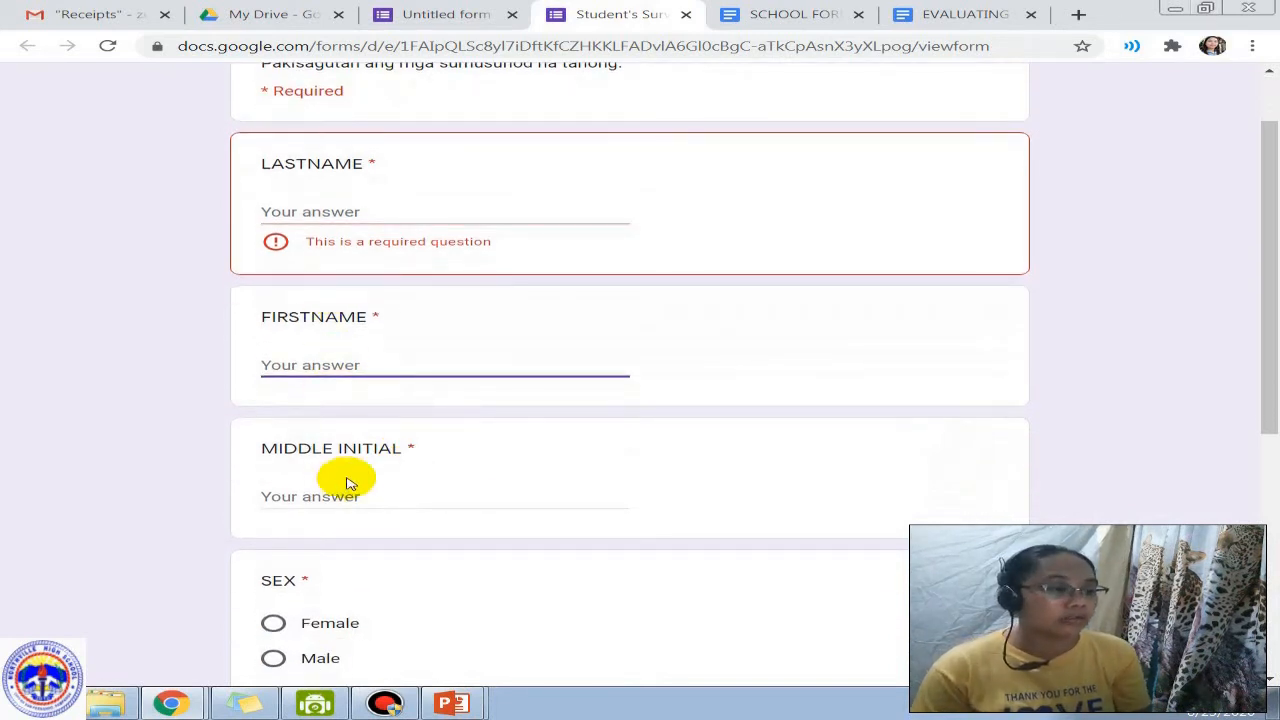
scroll(350, 480, "down", 3)
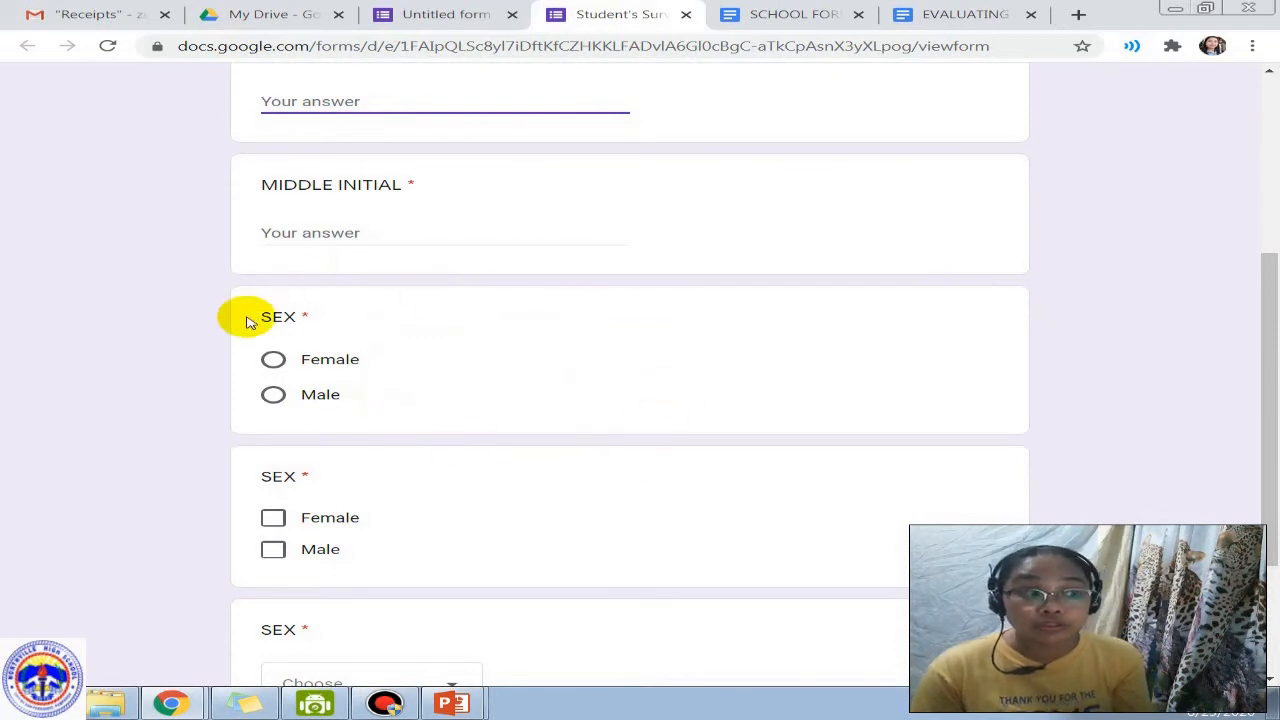
left_click(275, 359)
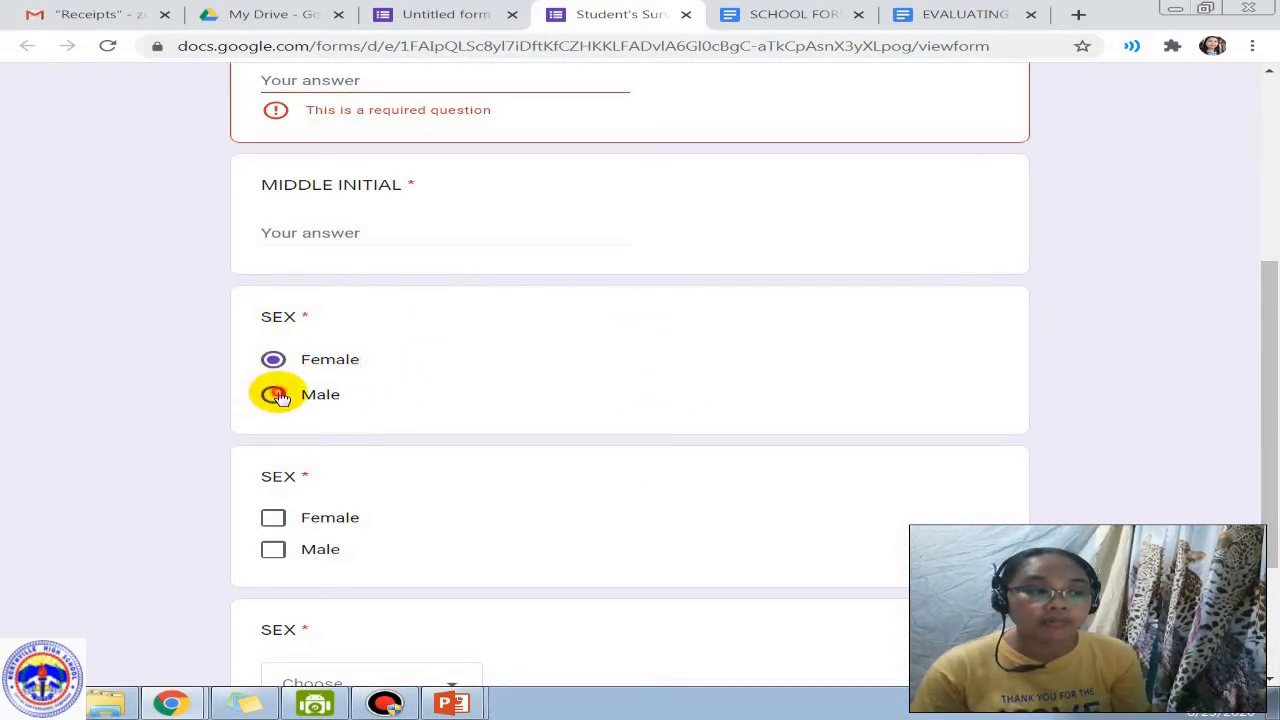
left_click(274, 394)
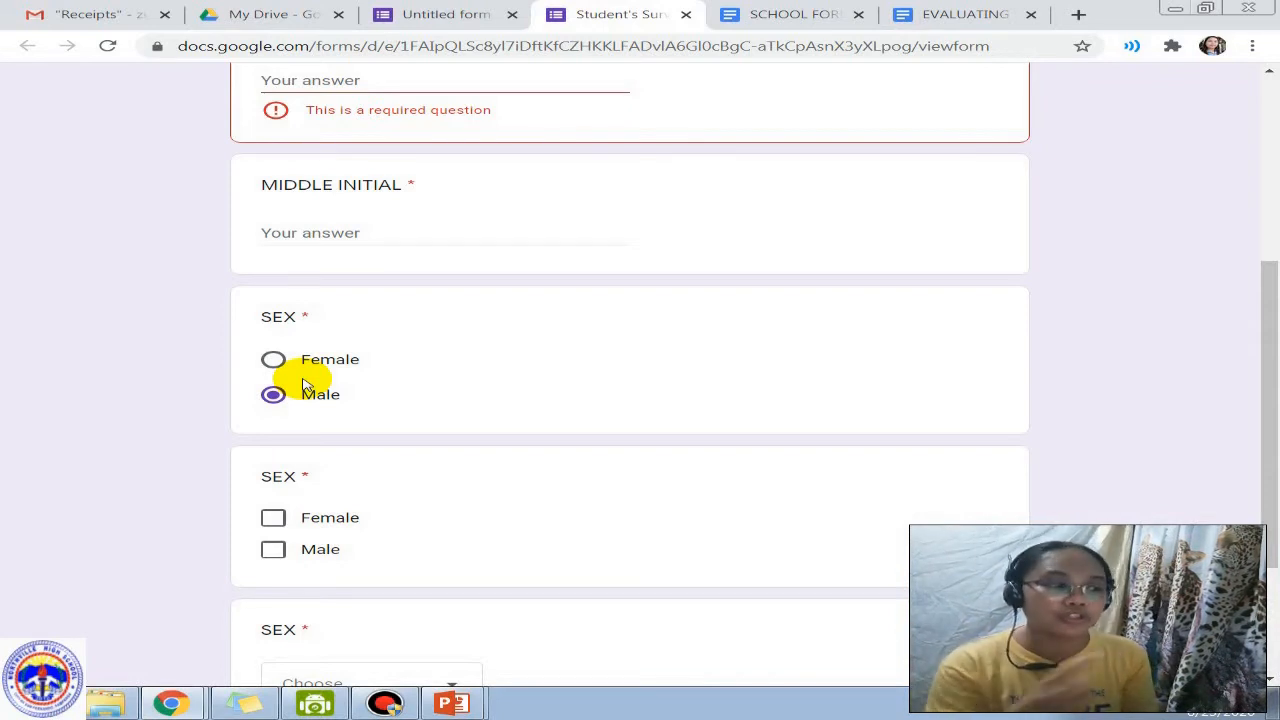
scroll(380, 423, "down", 1)
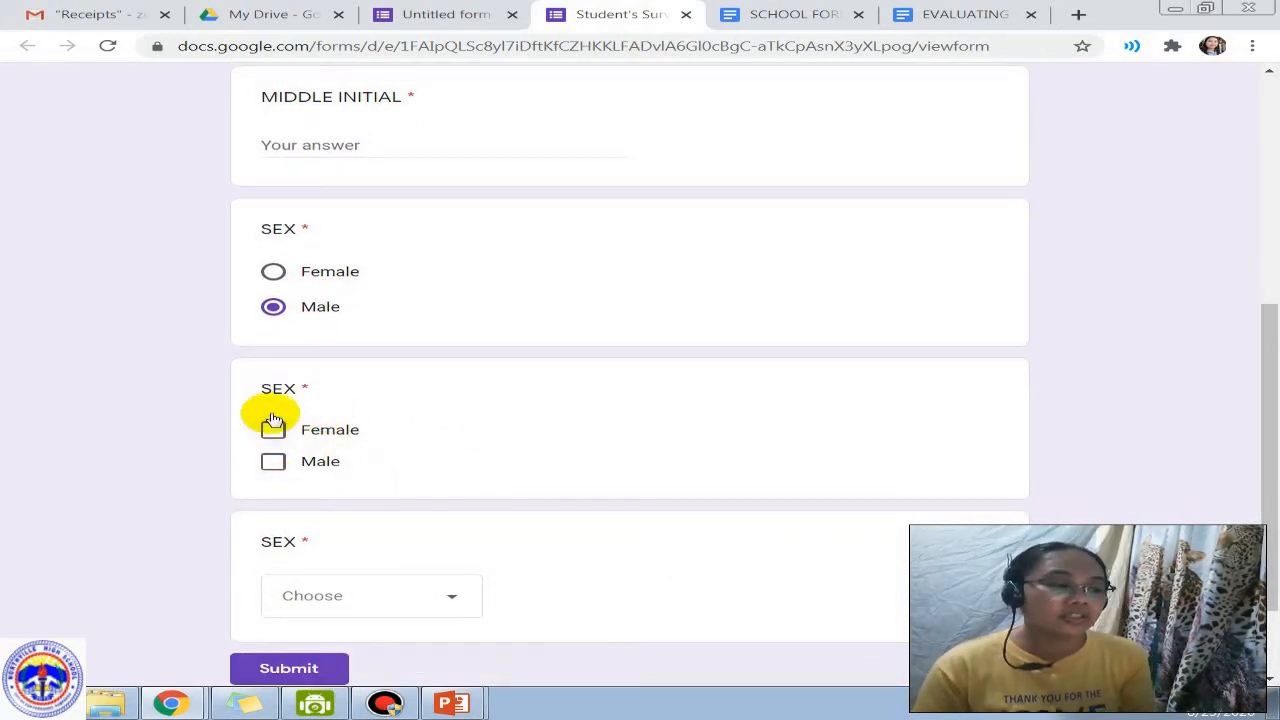
left_click(436, 14)
Step: Select the multiple-choice and checkbox SEX cards, then return to the preview's bottom section
scroll(694, 491, "down", 3)
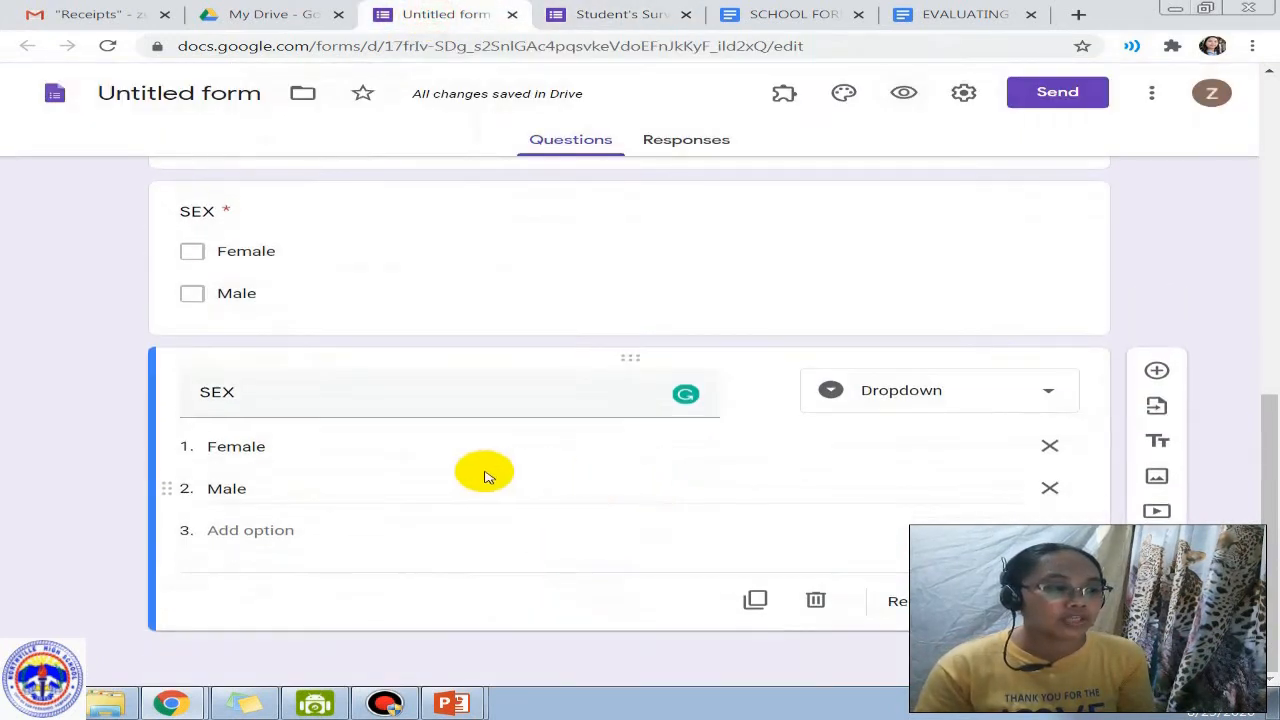
scroll(404, 313, "up", 2)
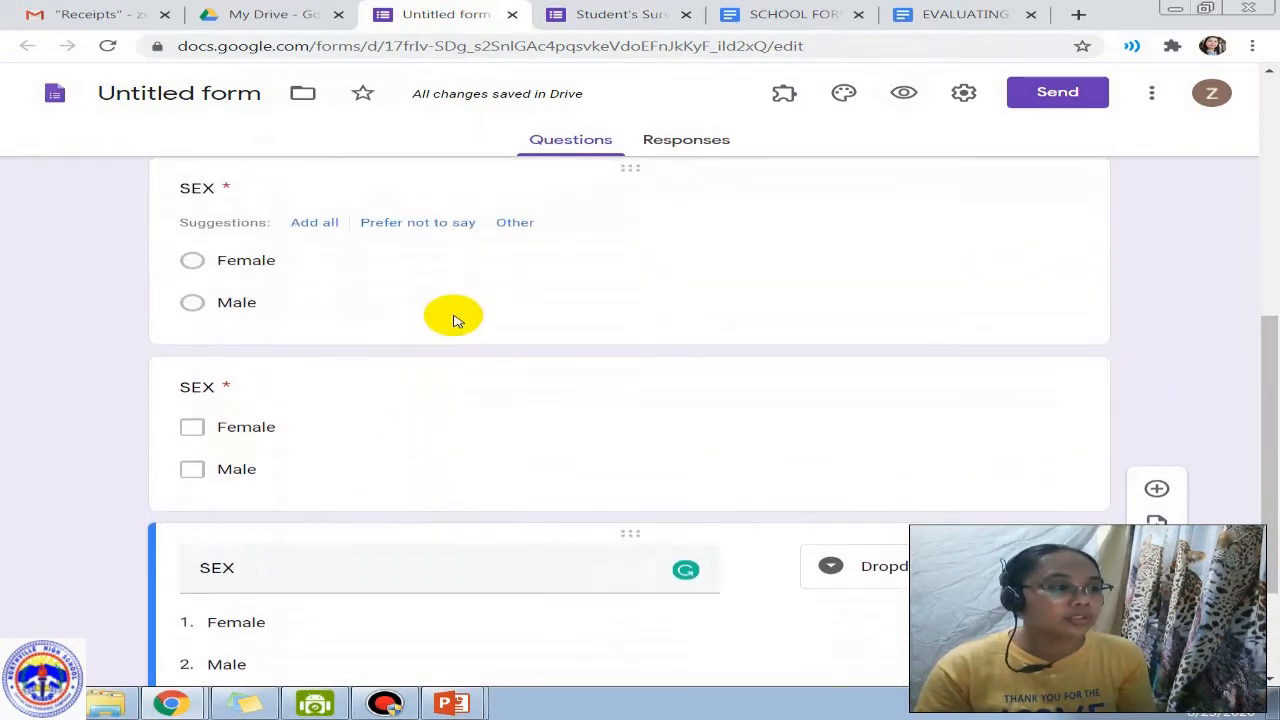
left_click(451, 314)
scroll(334, 494, "down", 1)
left_click(334, 494)
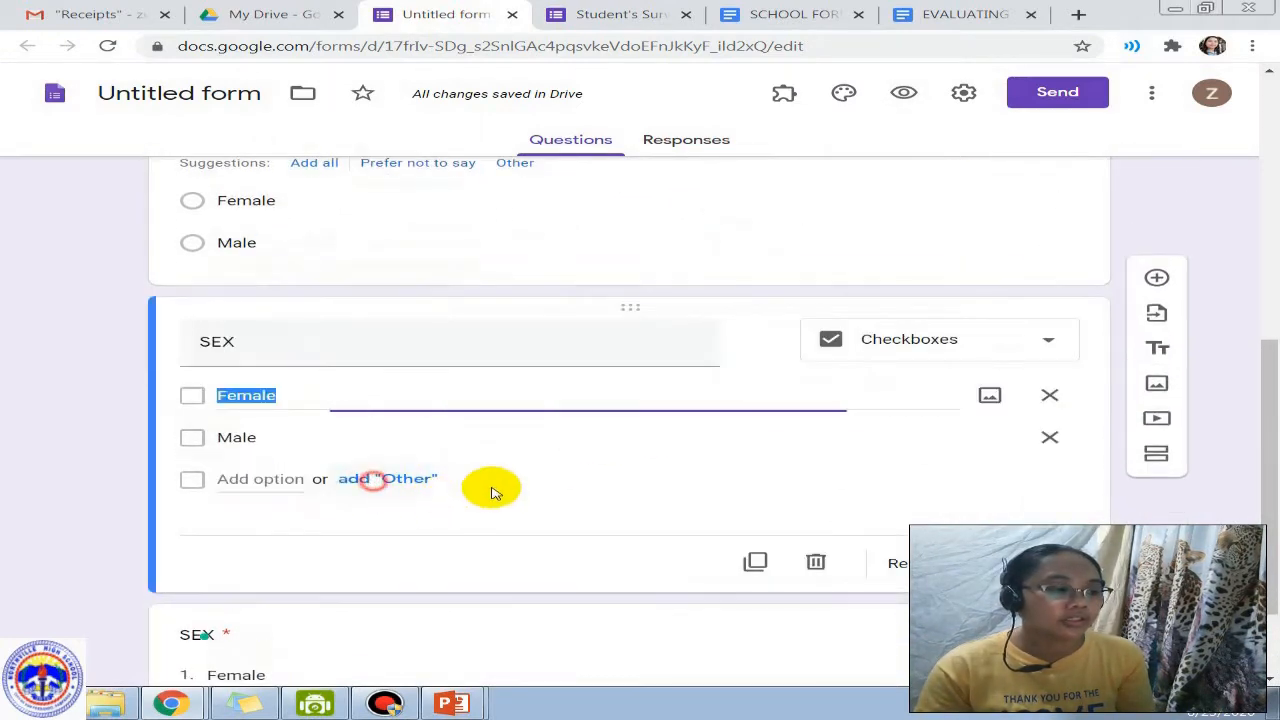
scroll(646, 429, "down", 1)
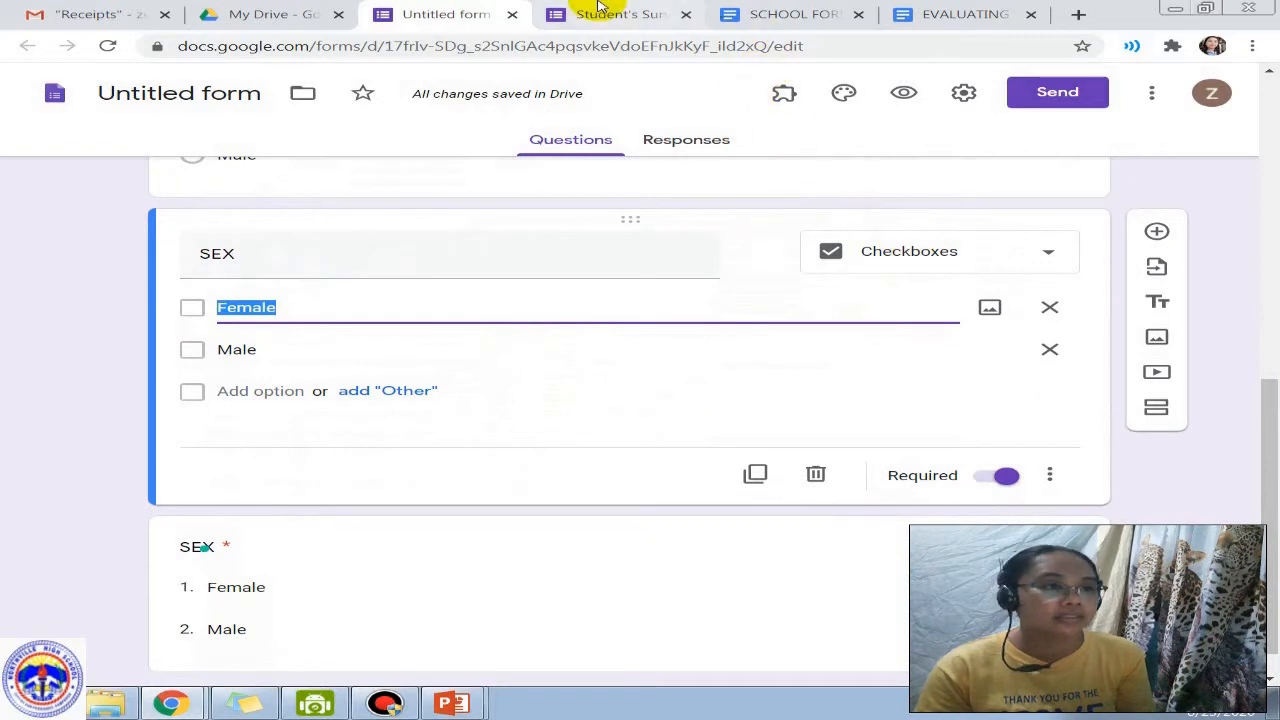
left_click(588, 12)
scroll(349, 501, "down", 2)
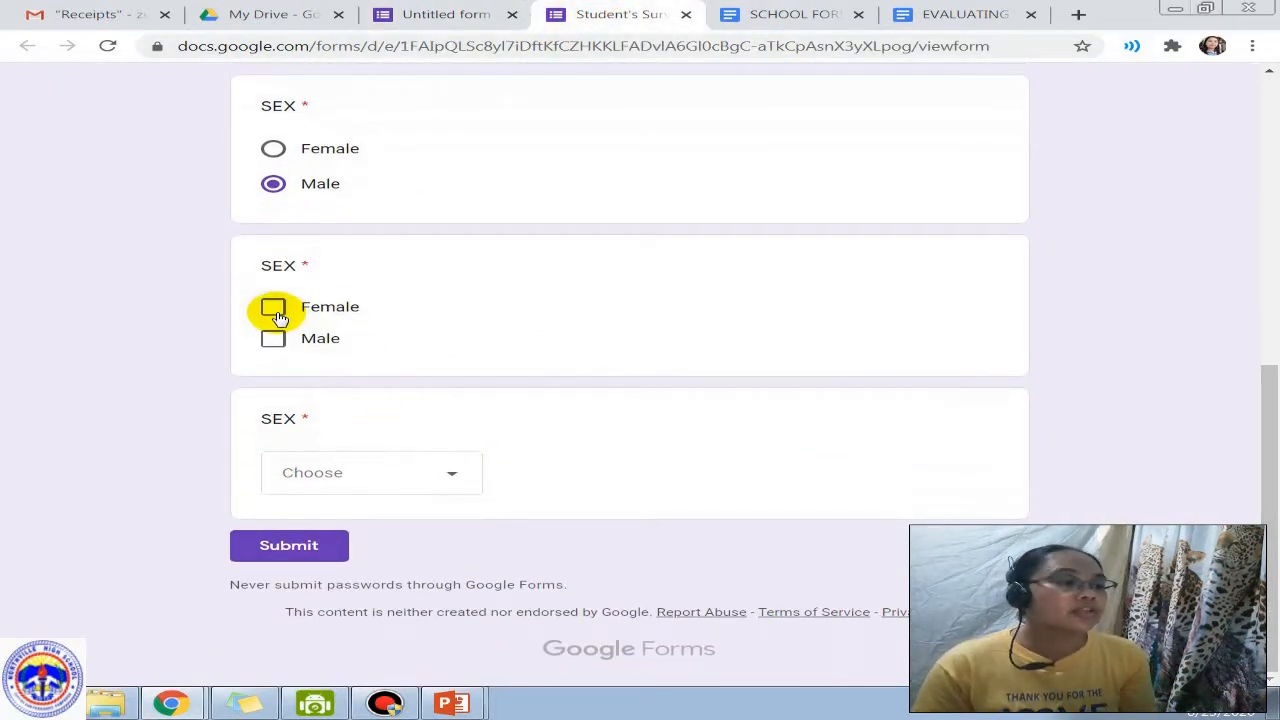
Step: Tick Female and Male in the checkbox SEX question, choose Female in the dropdown, and leave the preview
left_click(275, 309)
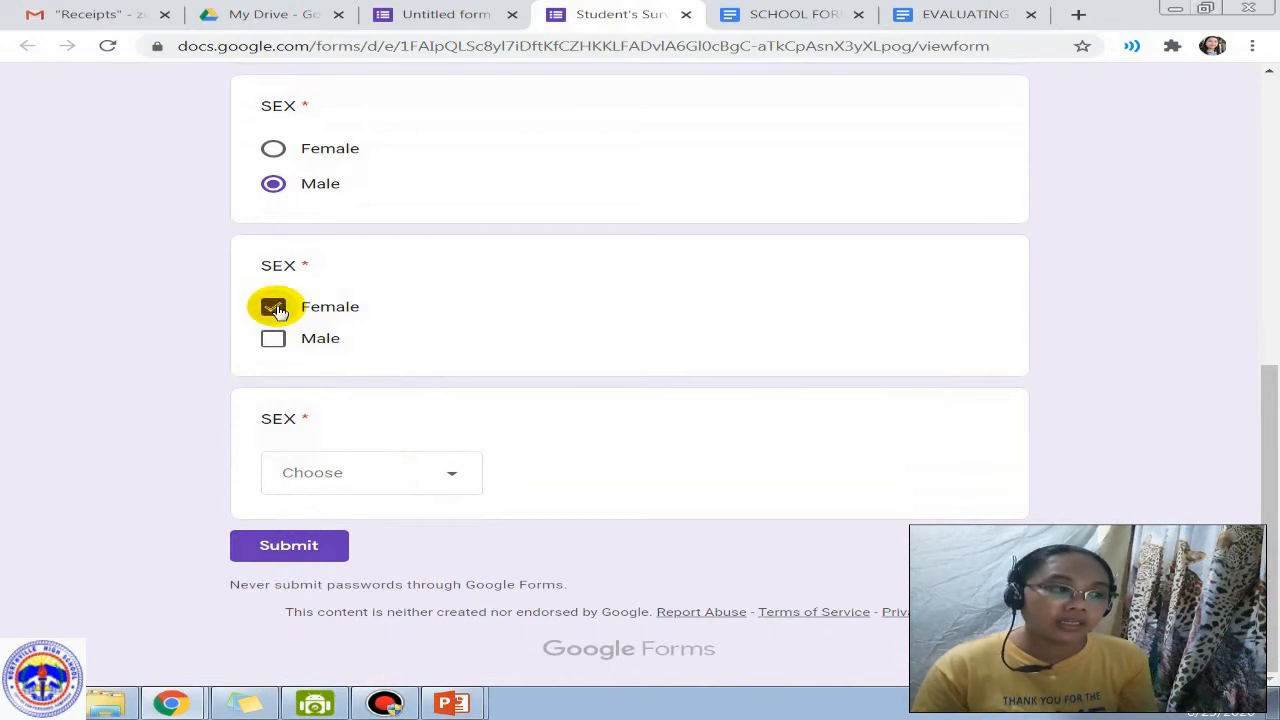
left_click(272, 341)
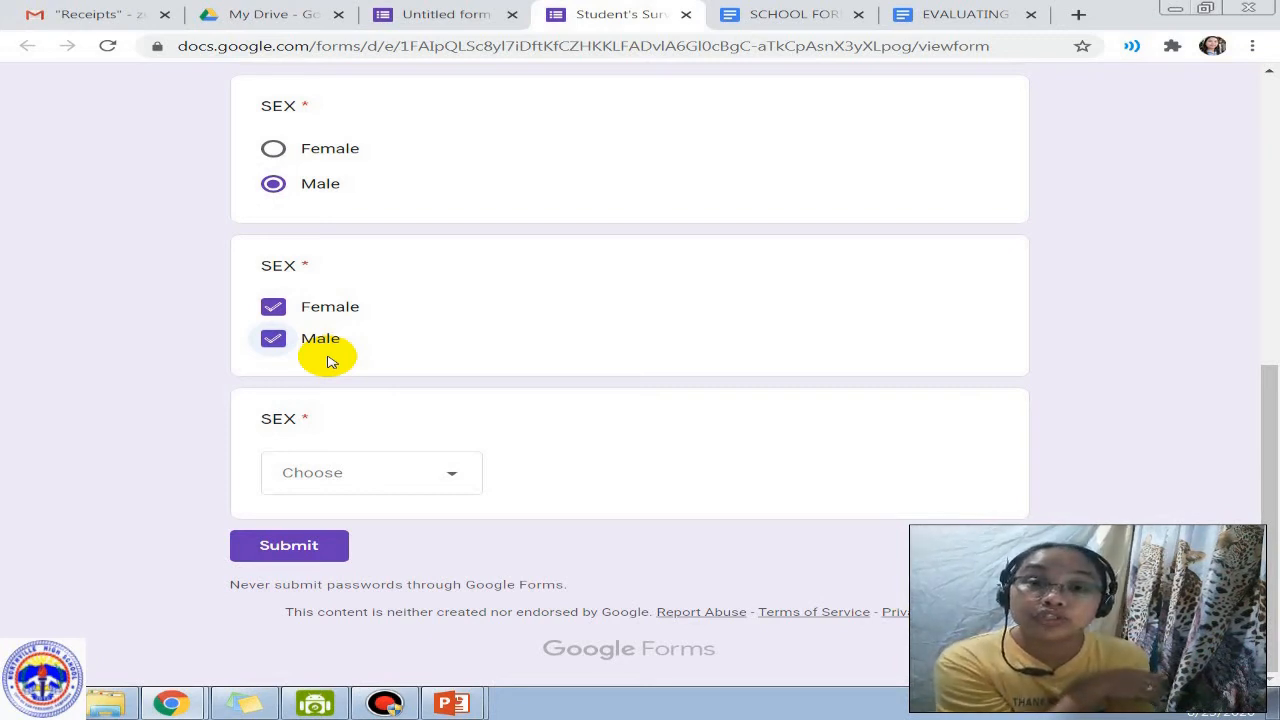
left_click(452, 477)
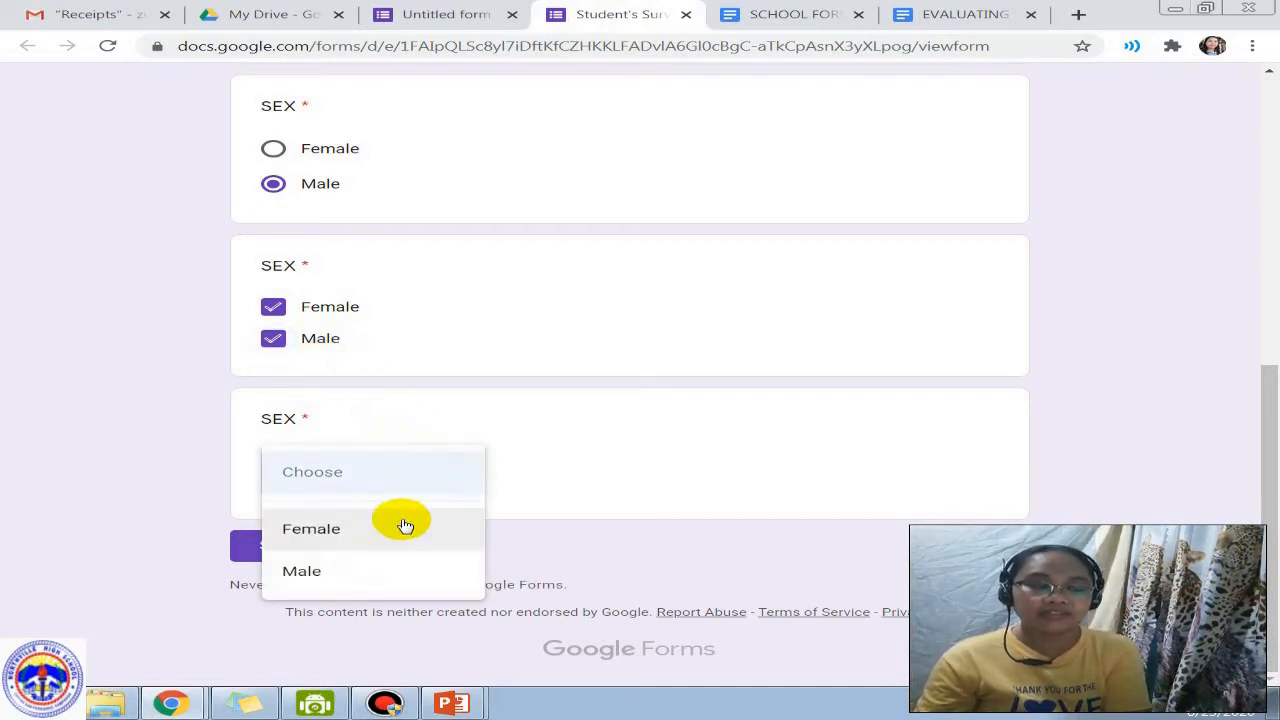
left_click(375, 538)
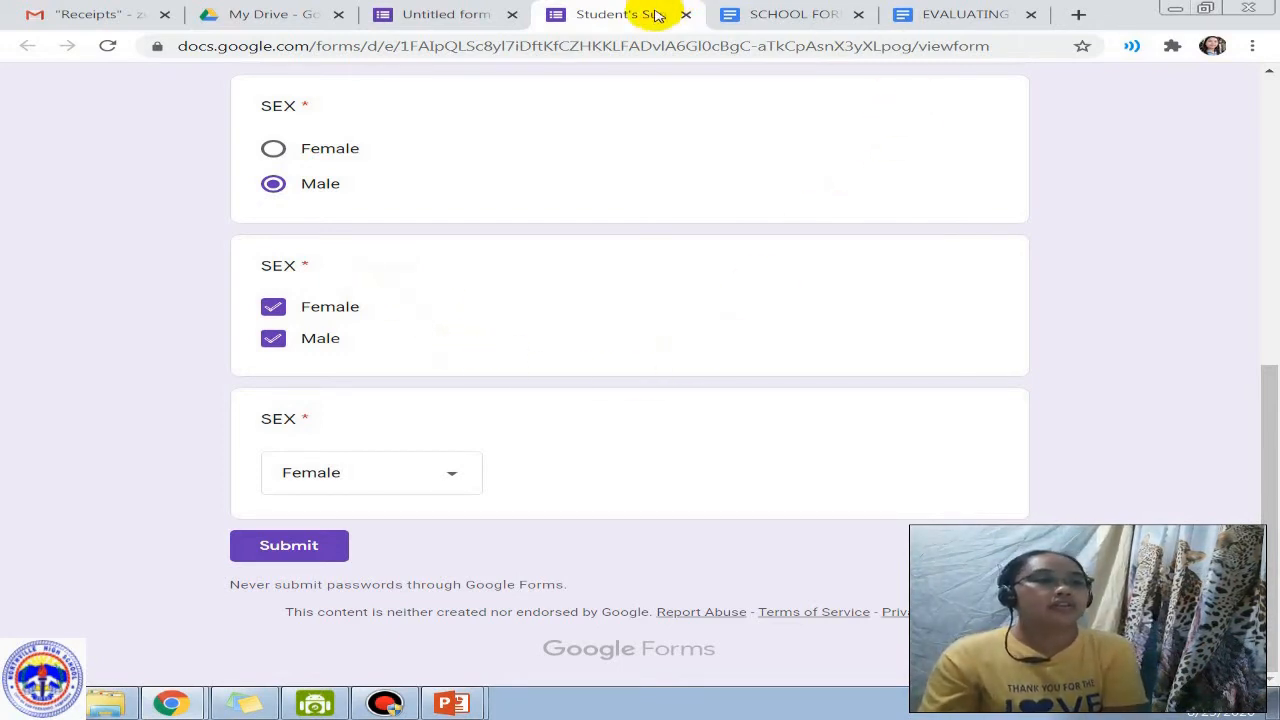
left_click(685, 14)
left_click(760, 144)
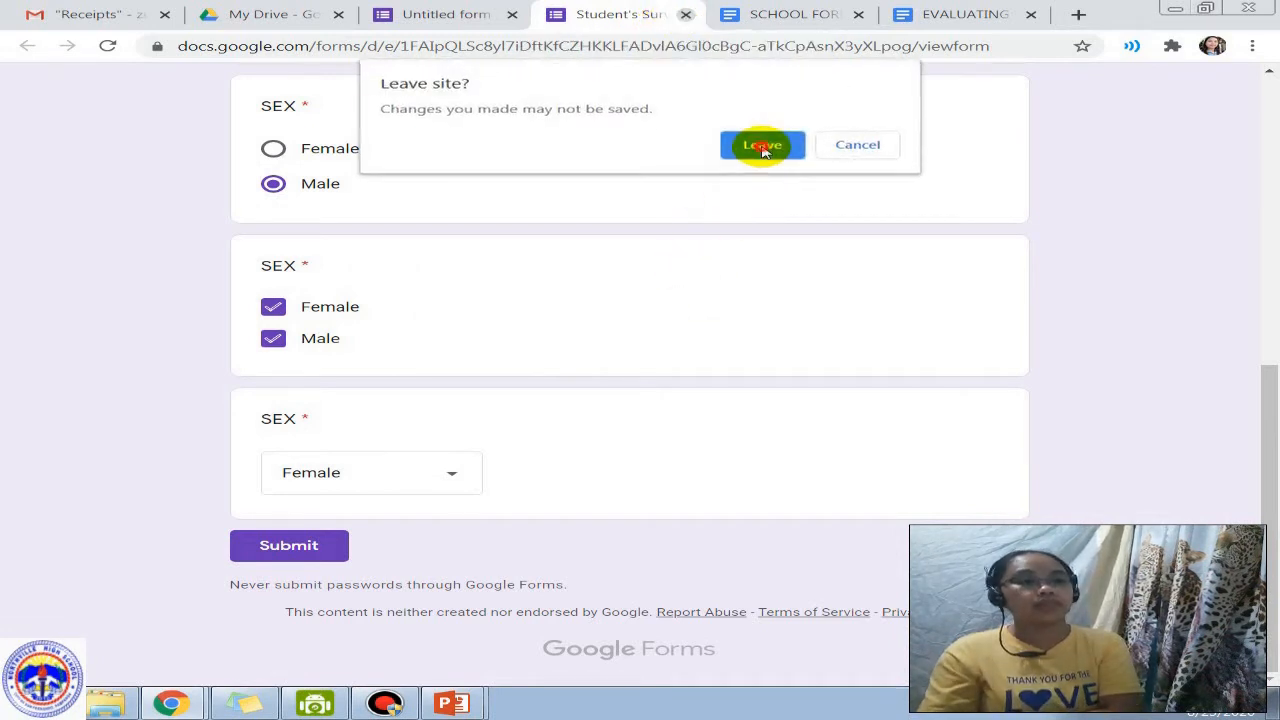
Step: Delete the checkbox and multiple-choice SEX questions, then select the remaining dropdown SEX card
left_click(572, 380)
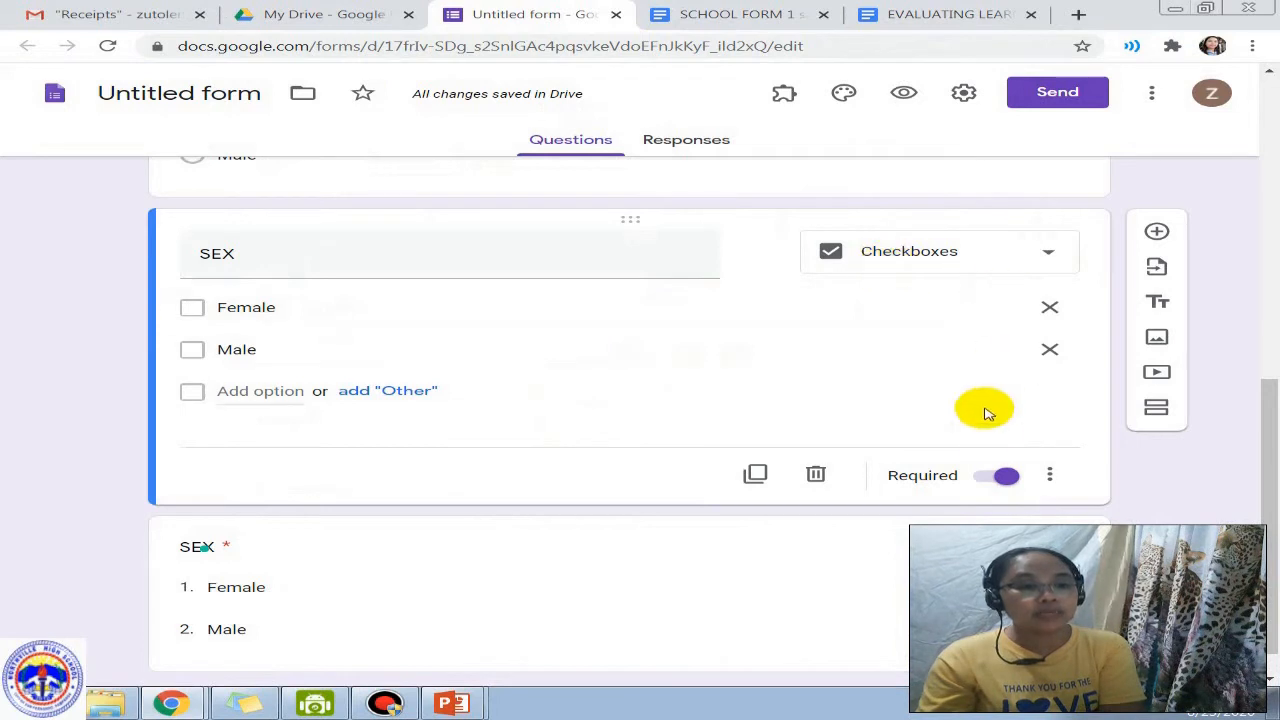
left_click(816, 476)
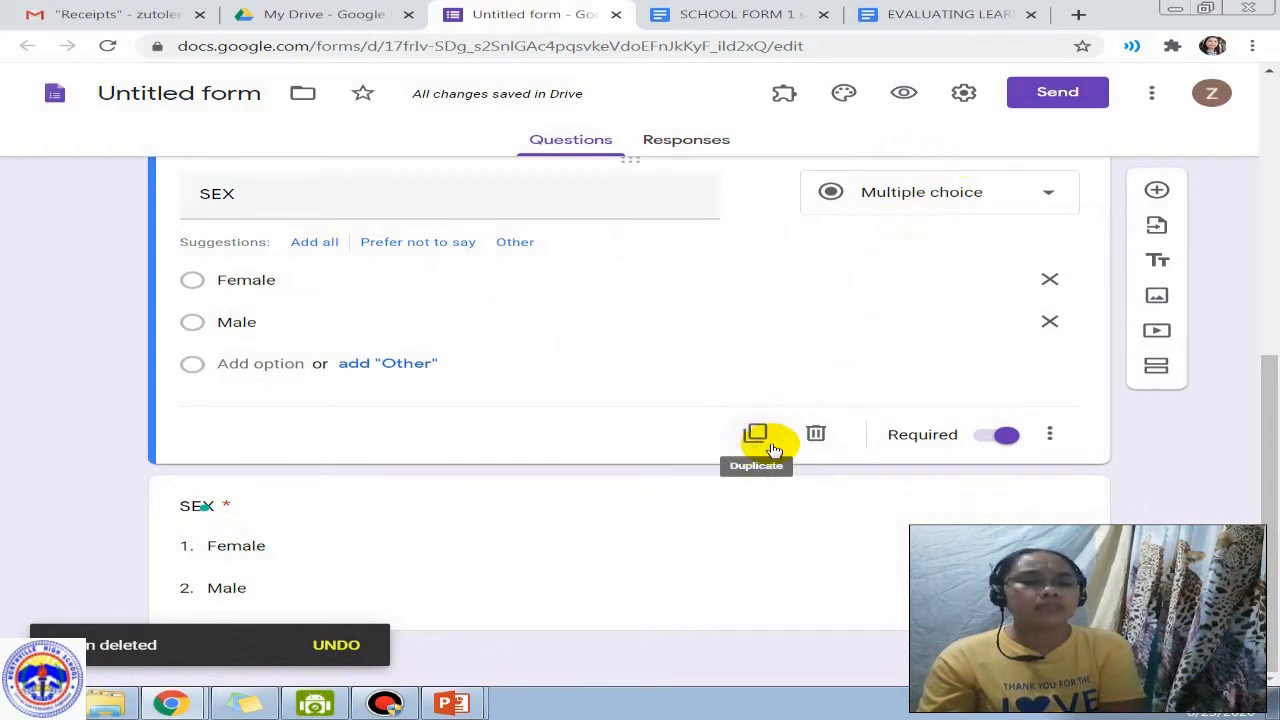
left_click(818, 430)
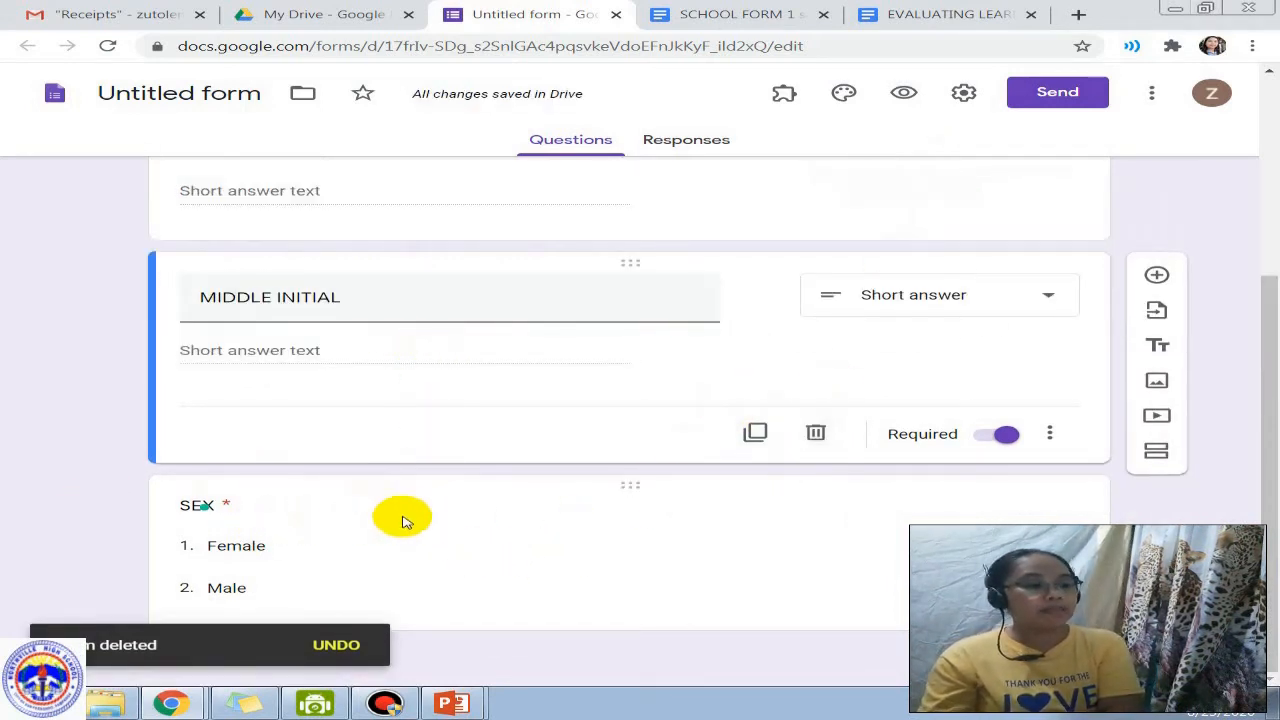
left_click(609, 550)
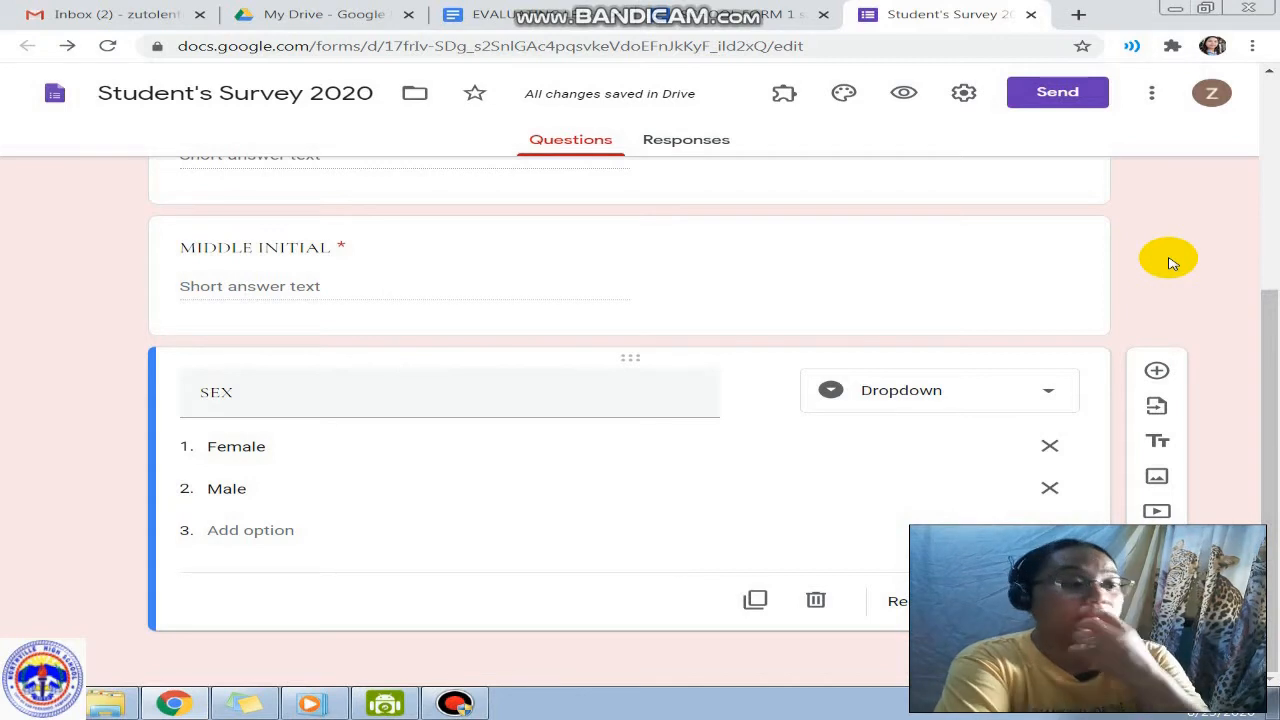
Step: Keep SEX as a Dropdown question and add a new blank question below it
left_click(986, 400)
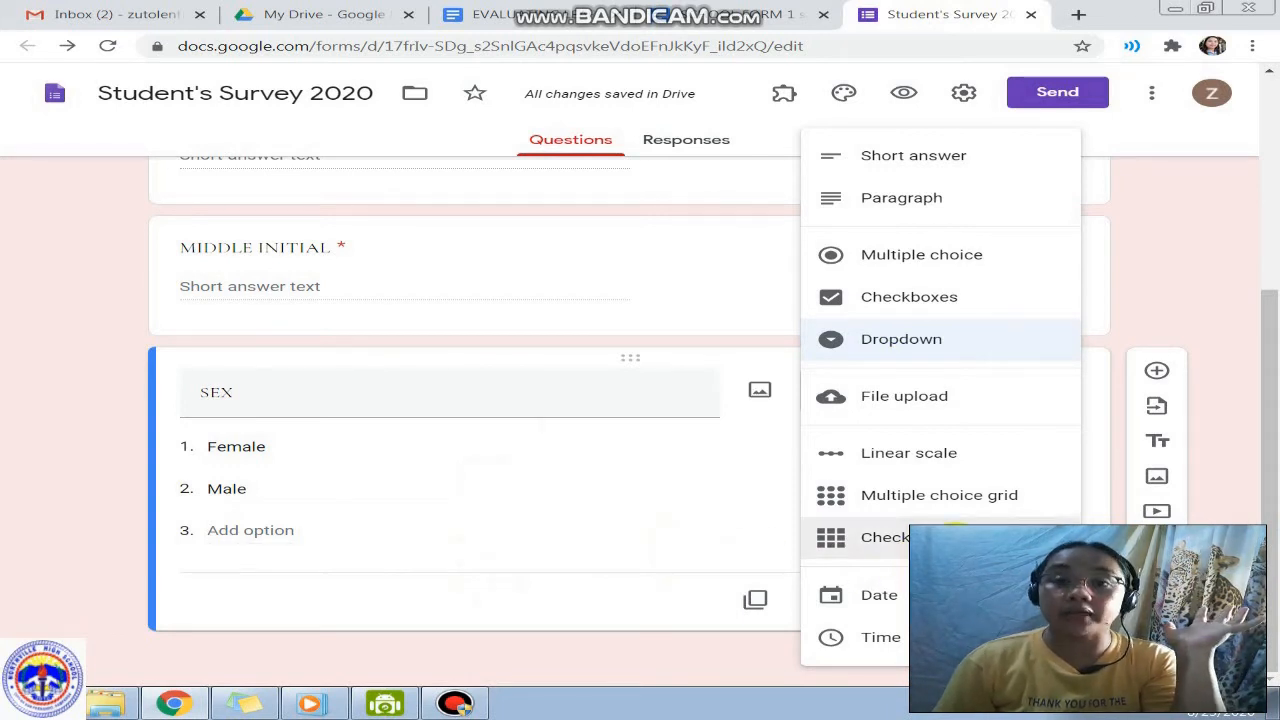
left_click(658, 515)
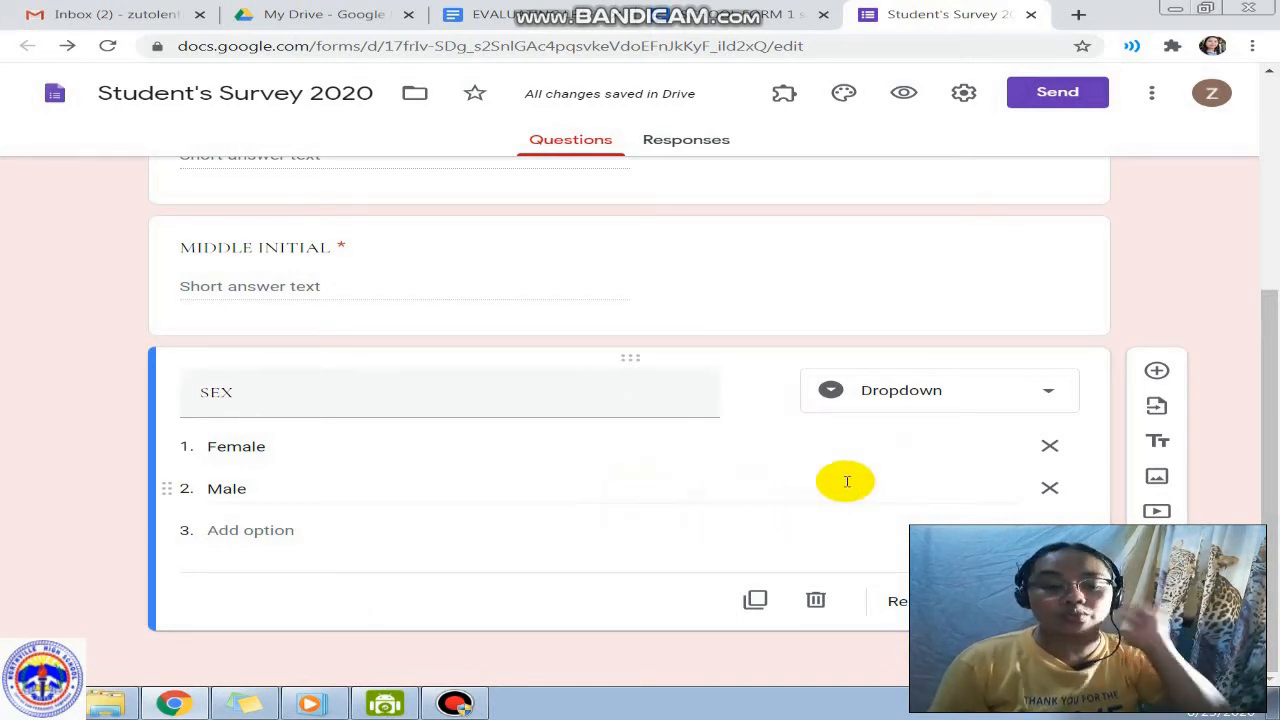
left_click(1154, 373)
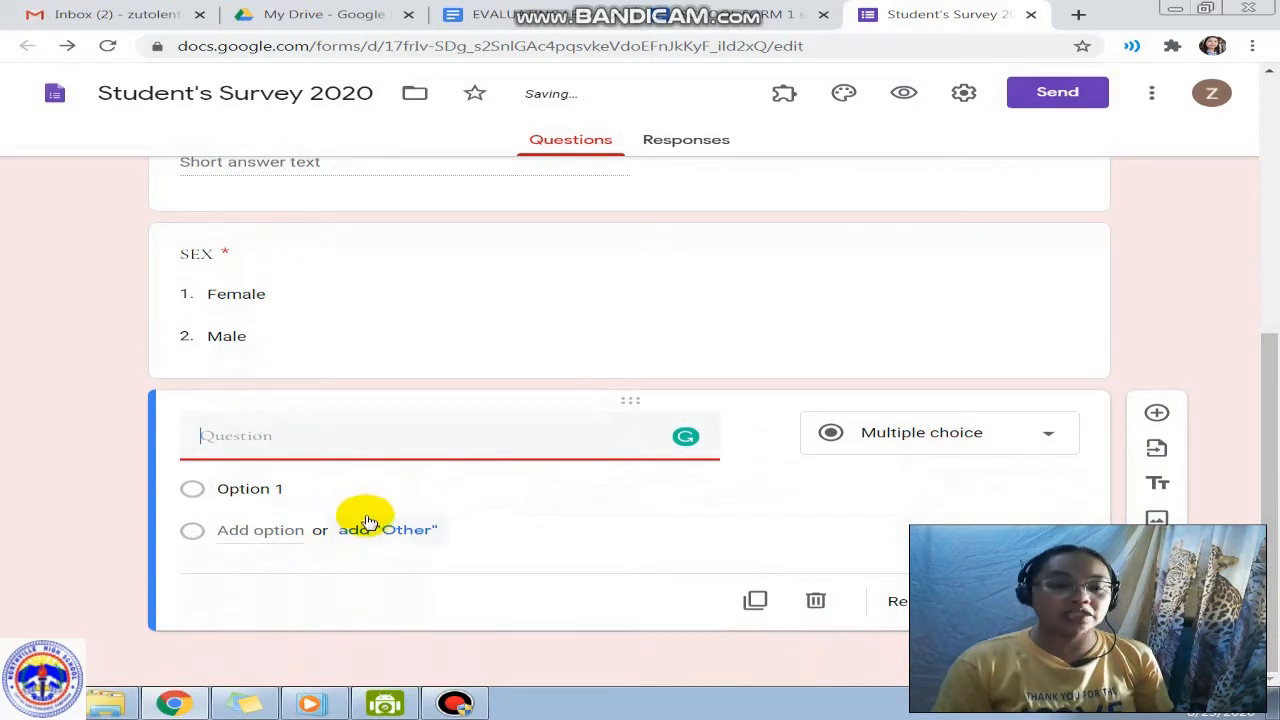
Step: Title the new question 'Ilan ang kapatid mo sa mga sumusunod na year level?' as a Checkbox grid
left_click(338, 450)
type("Ilan ")
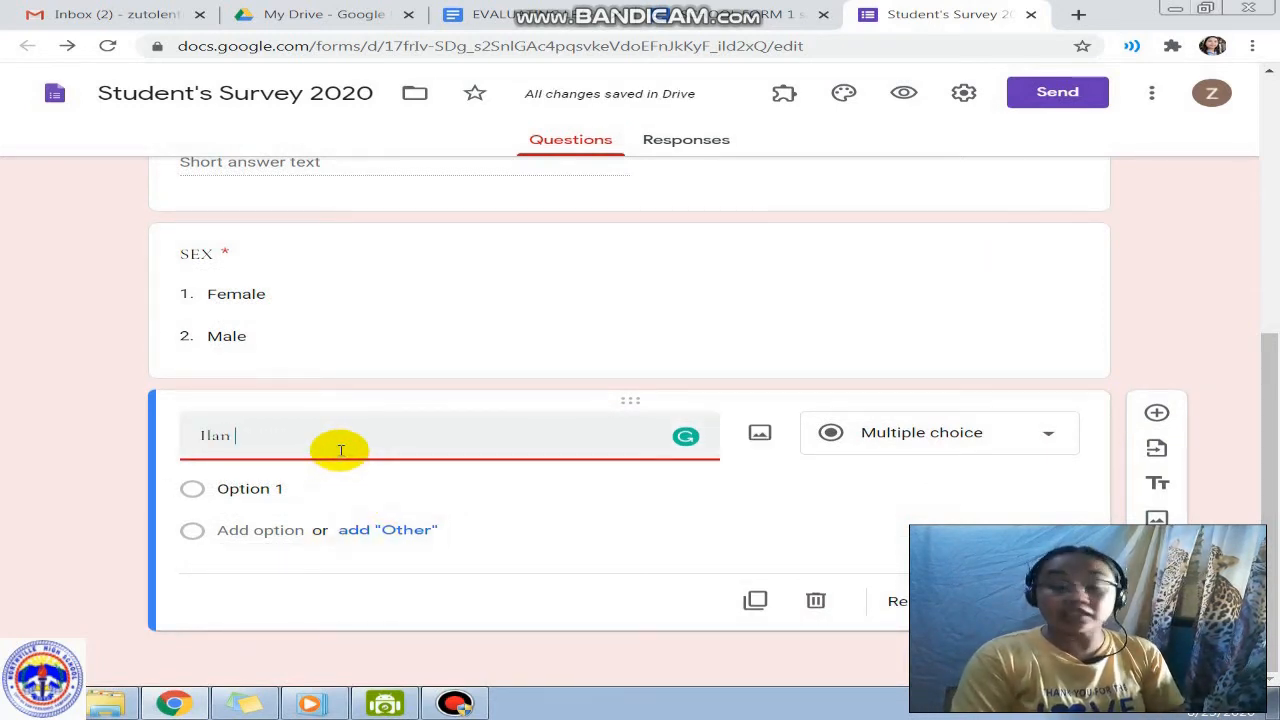
type("ang kapat")
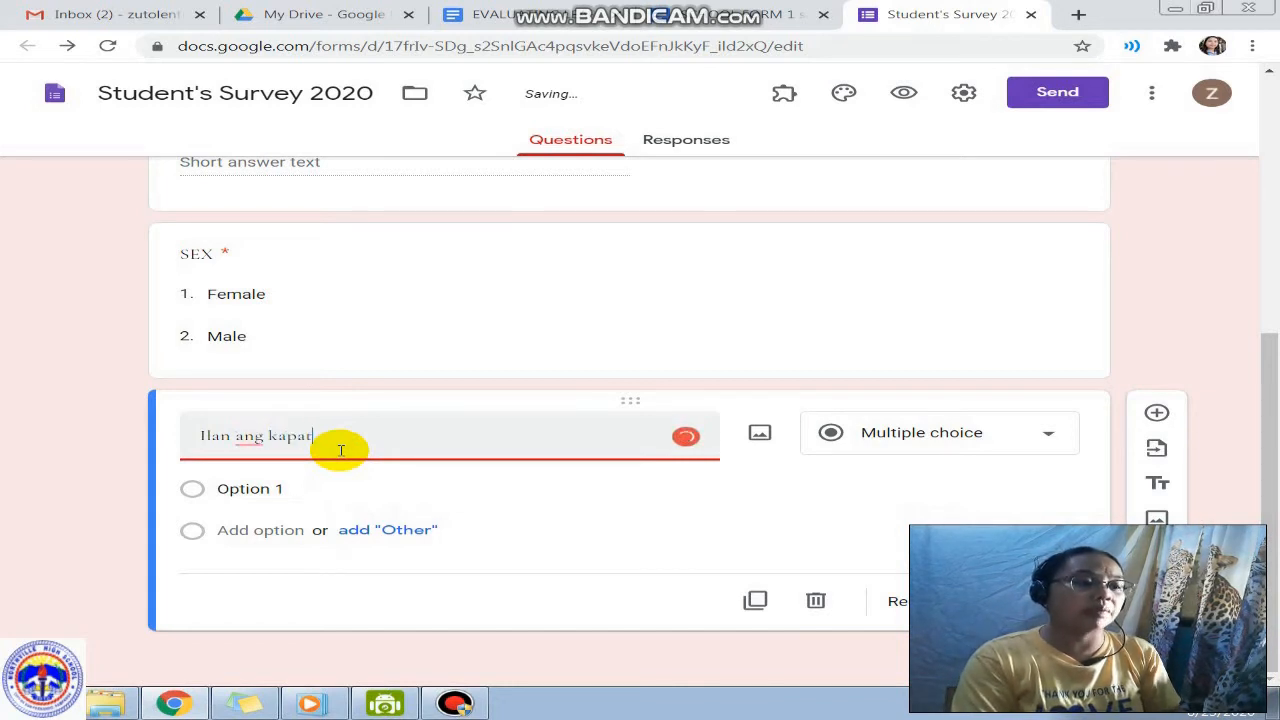
type("id mo sa mga ")
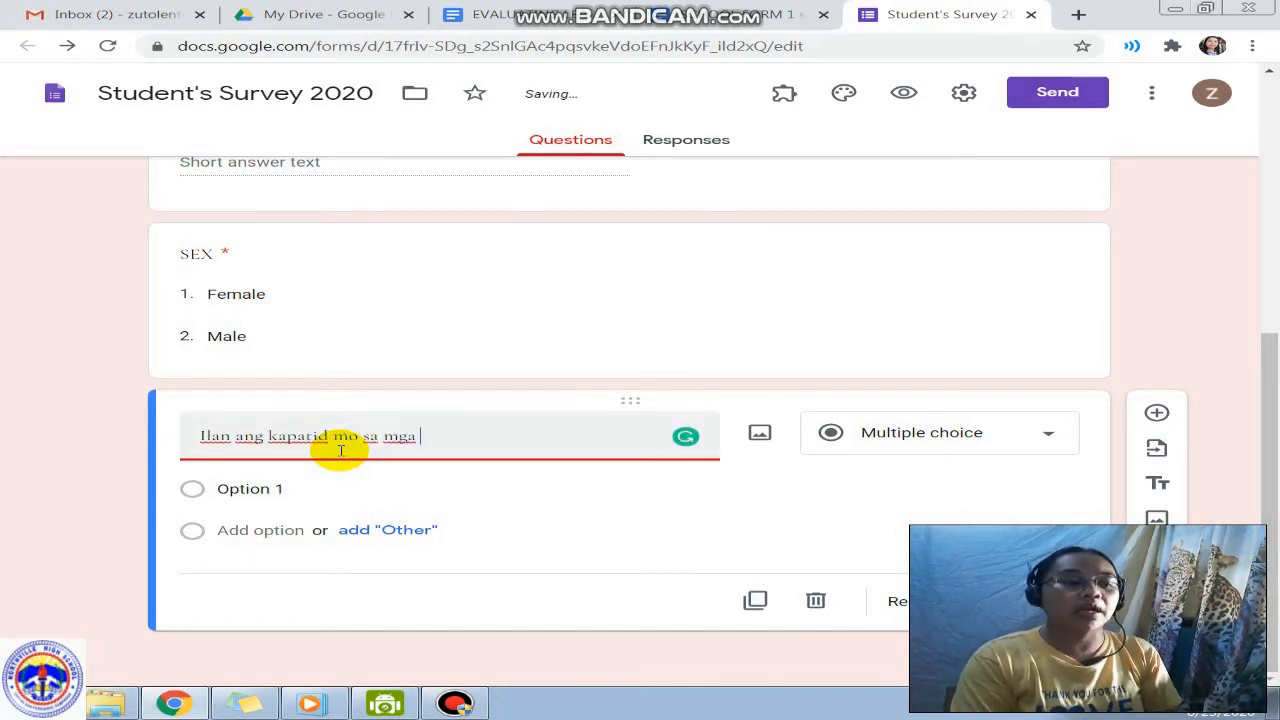
type("sumusu")
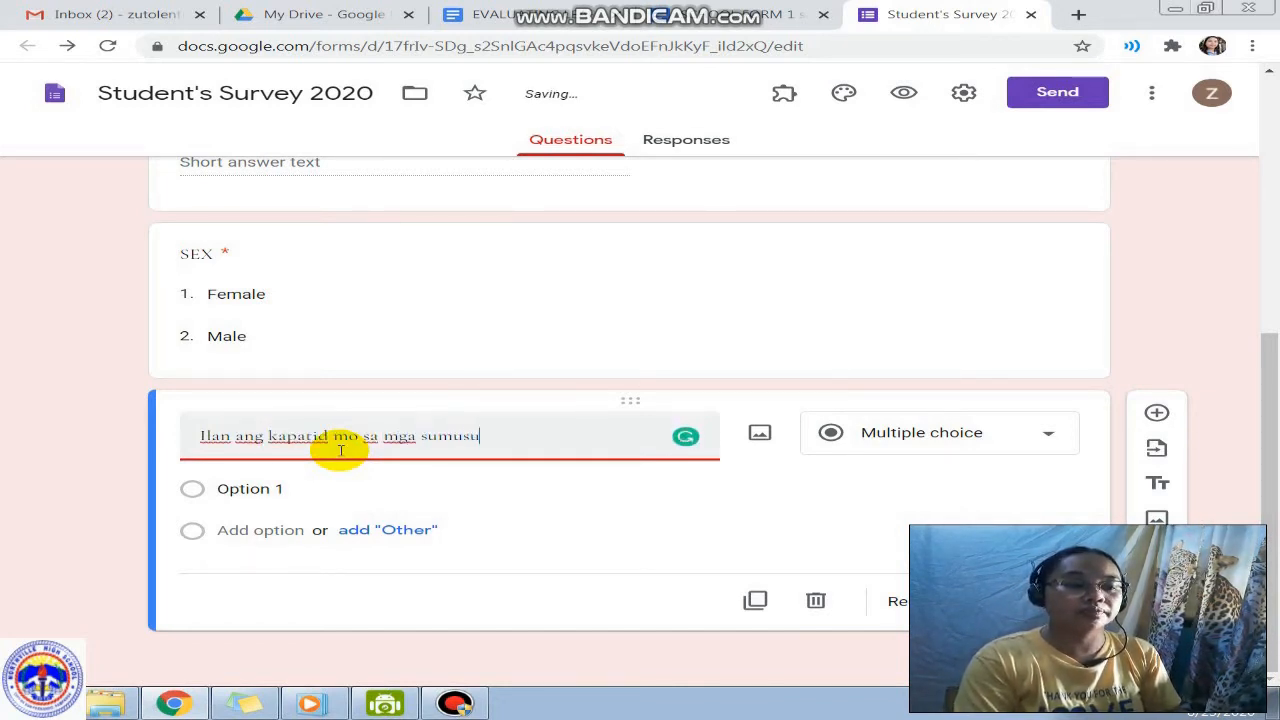
type("nod na year level")
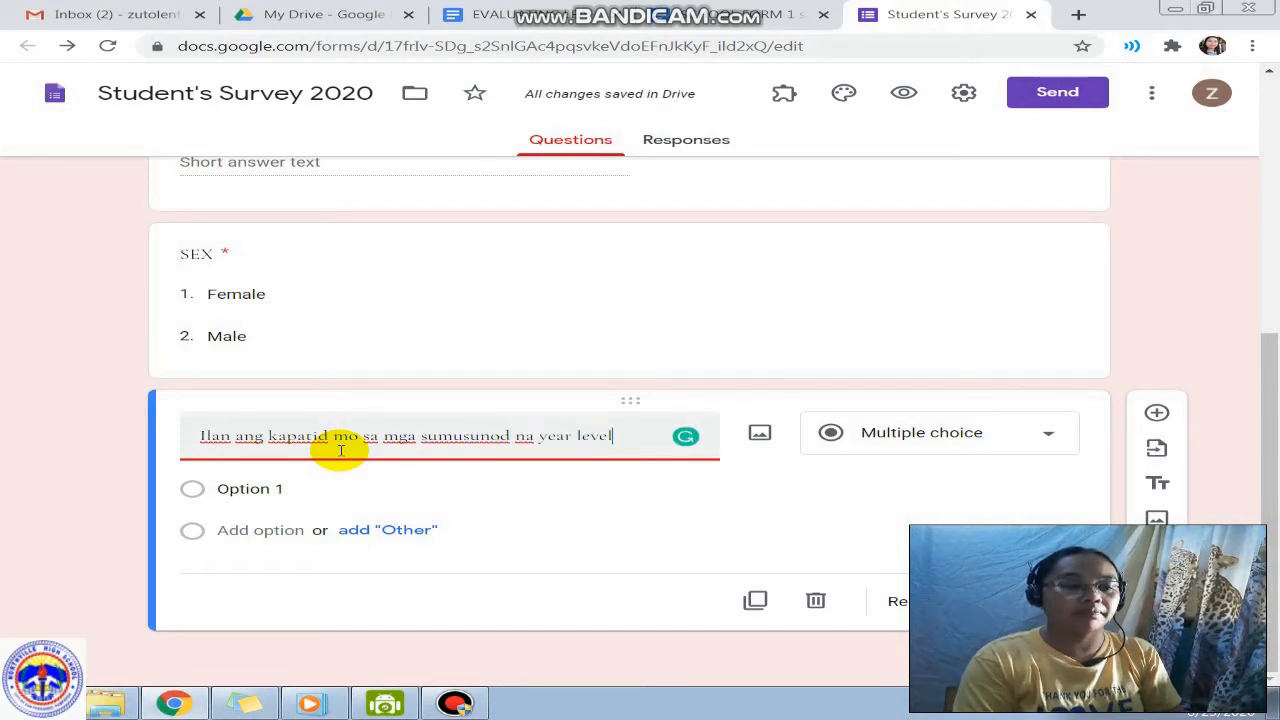
type("?")
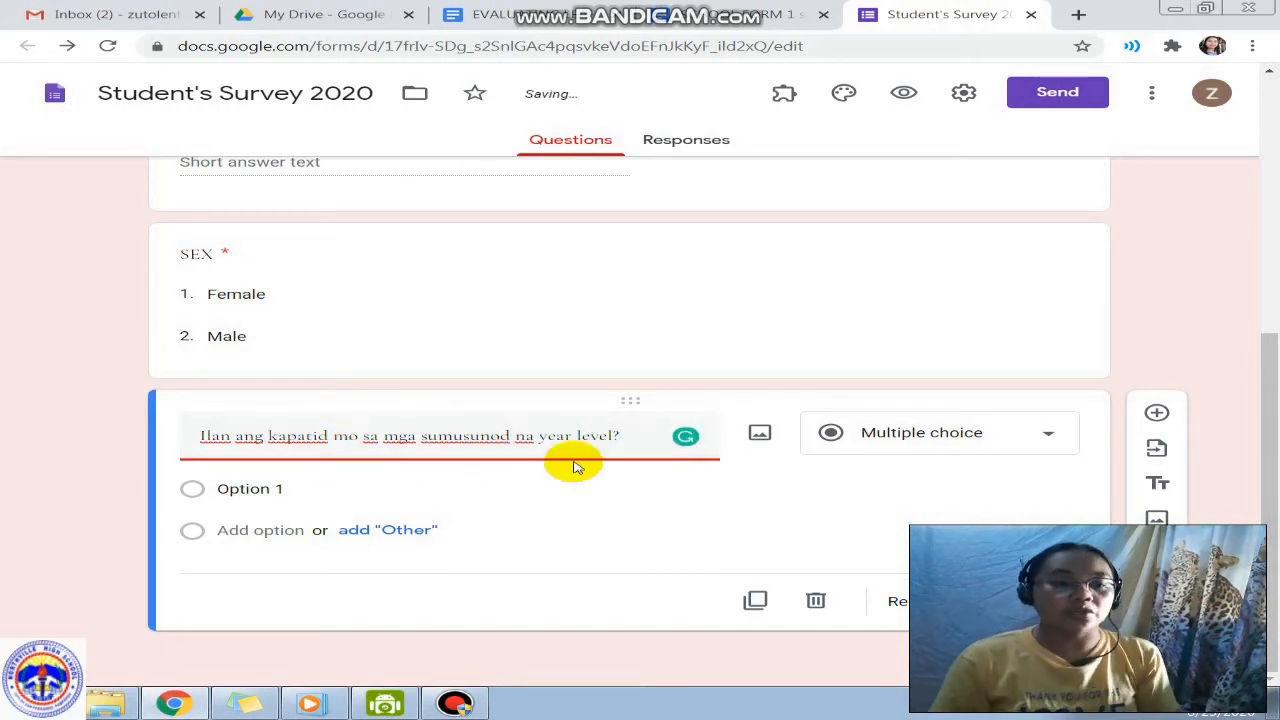
left_click(891, 432)
left_click(930, 537)
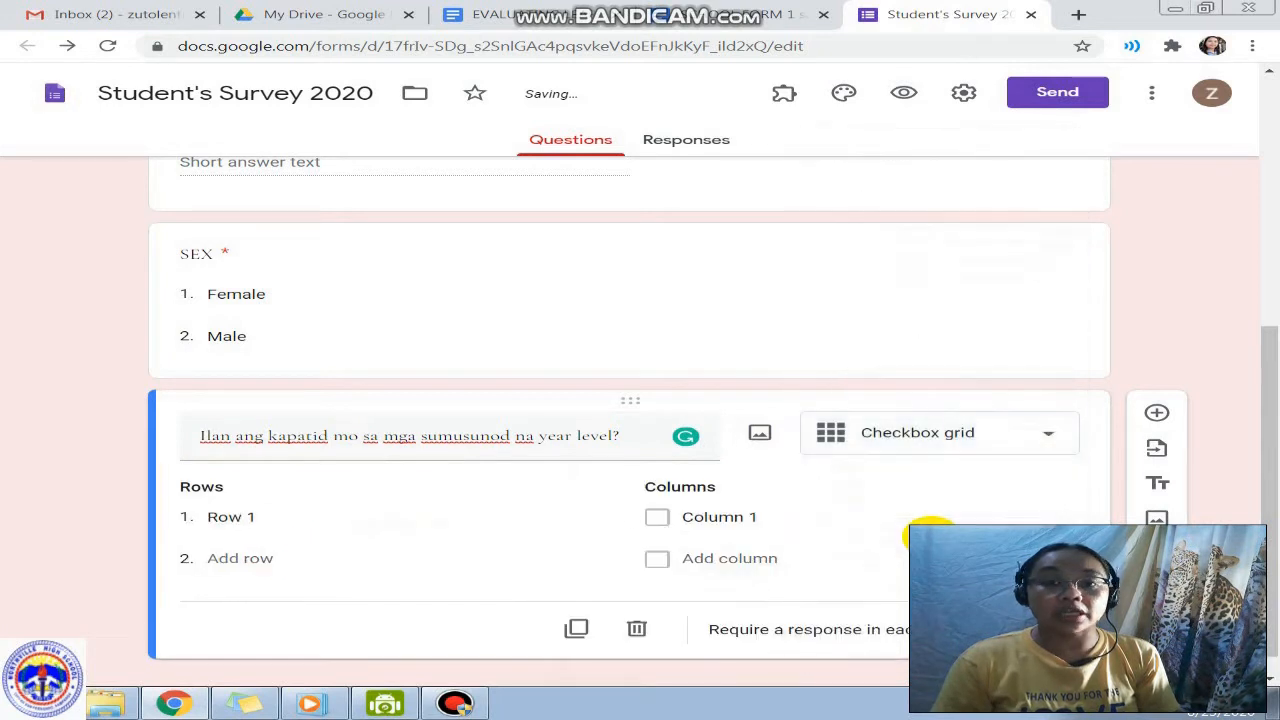
Step: Label the first two grid rows Grade 7 and Grade 8
left_click(255, 489)
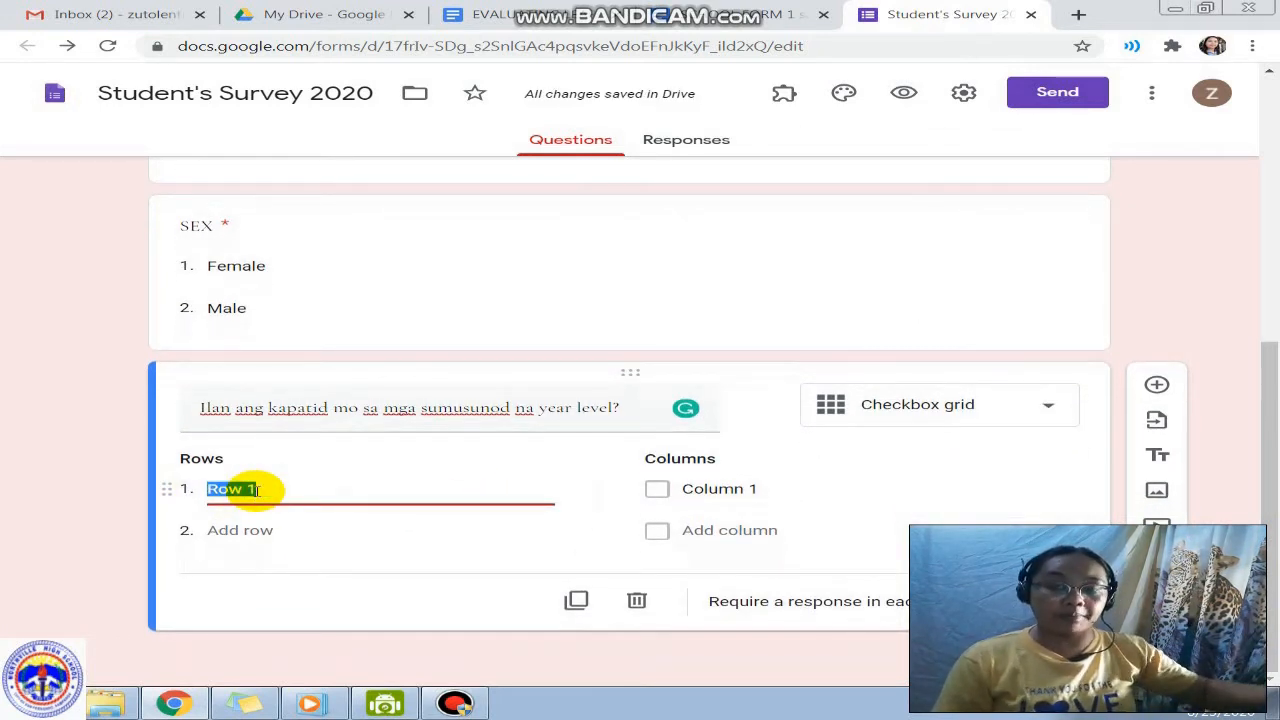
type("Gr")
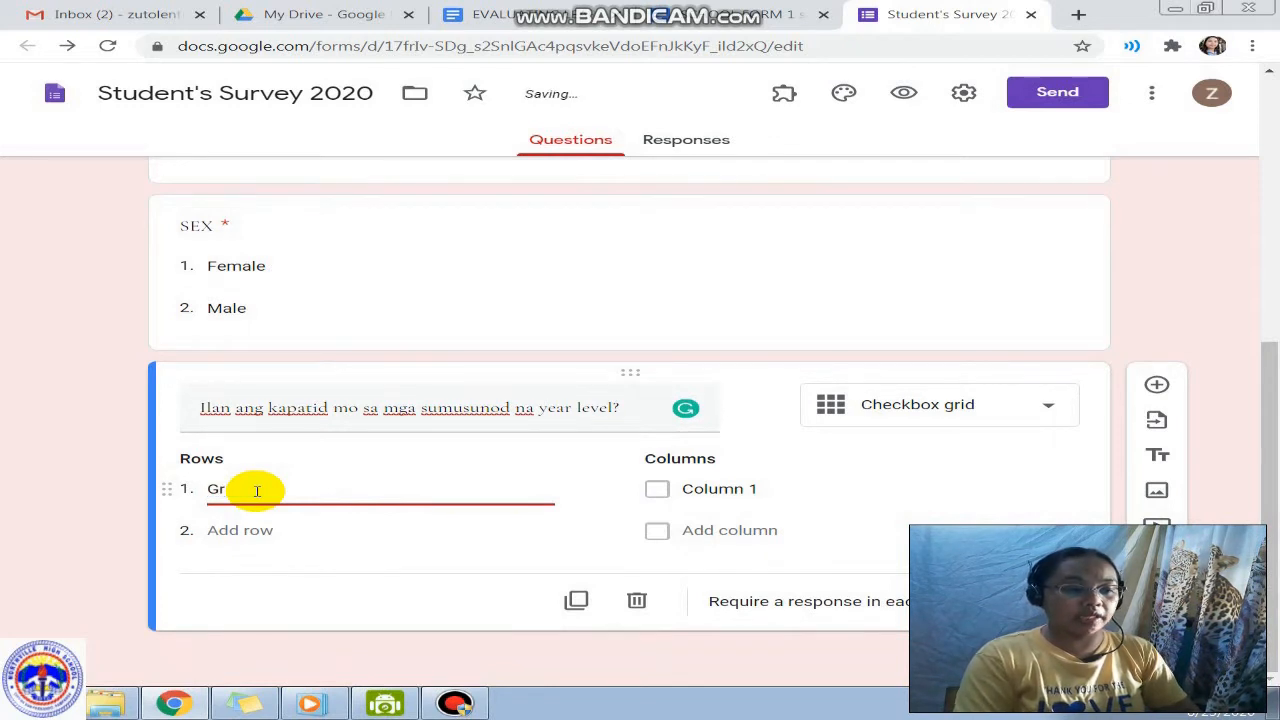
type("arde")
key("BackSpace")
key("BackSpace")
type("arde")
key("BackSpace")
key("BackSpace")
key("BackSpace")
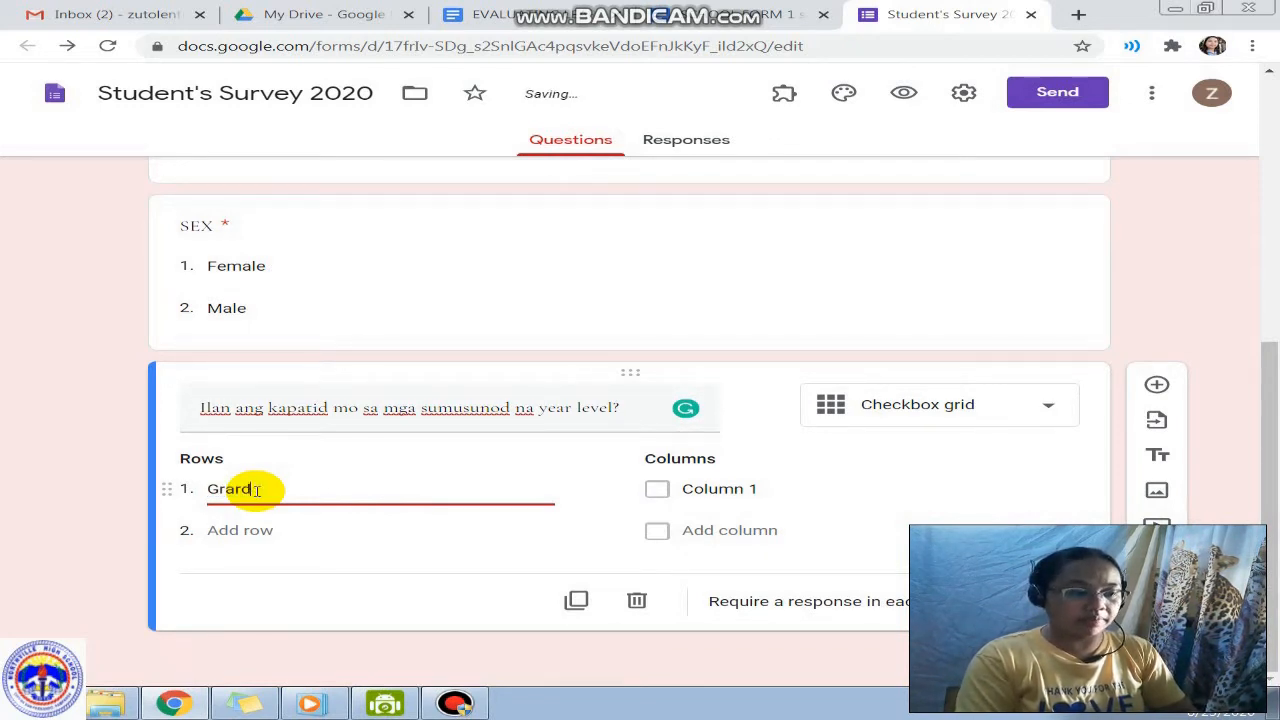
type("de7")
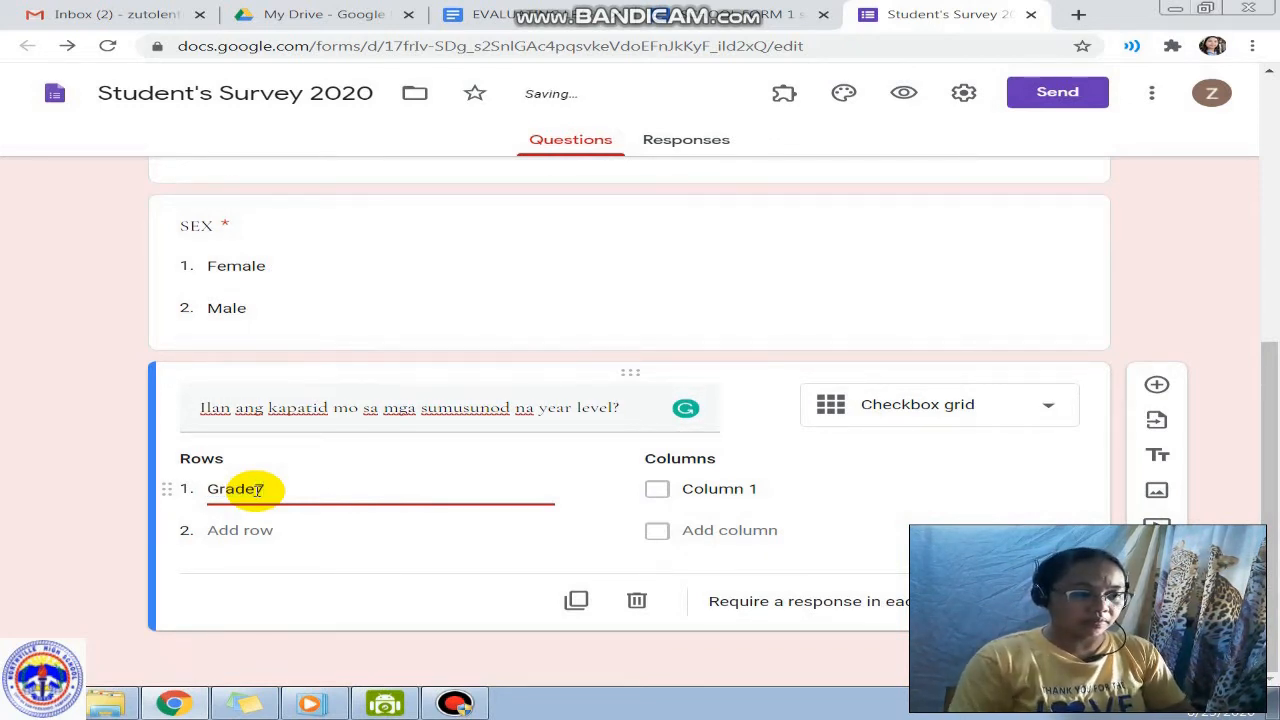
double_click(258, 489)
key("ctrl+c")
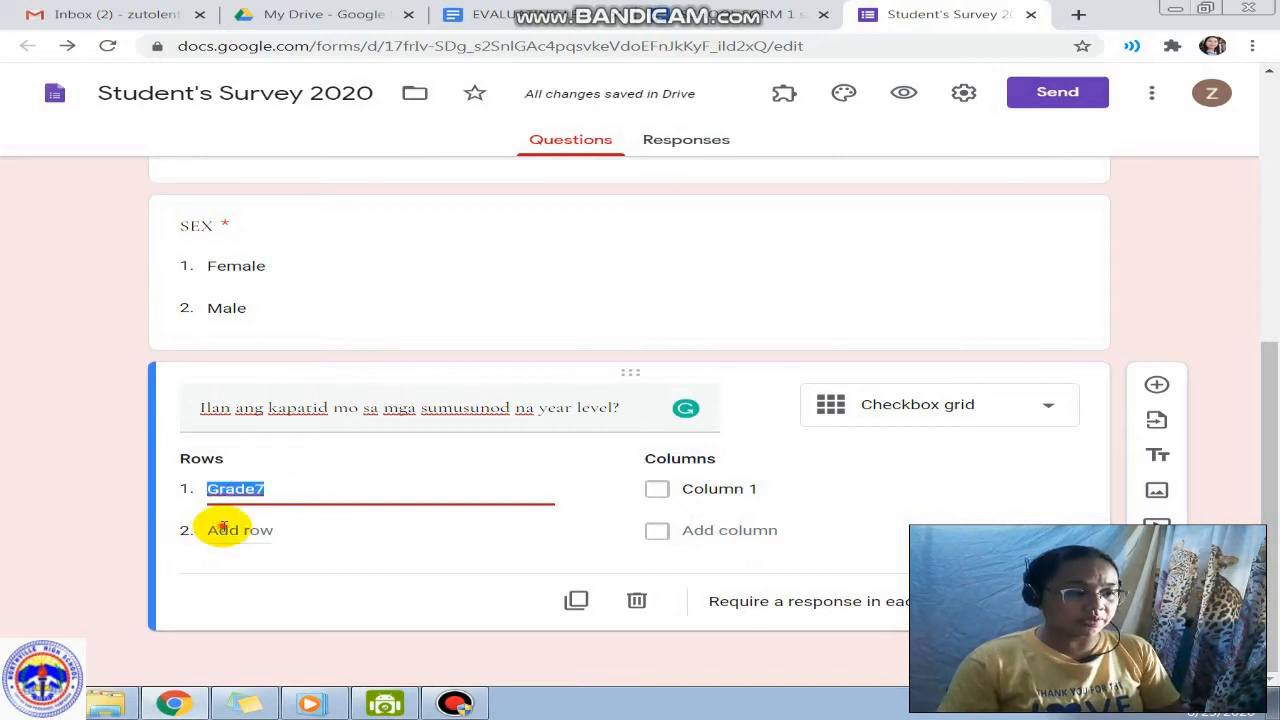
left_click(224, 531)
key("ctrl+v")
key("BackSpace")
type("8")
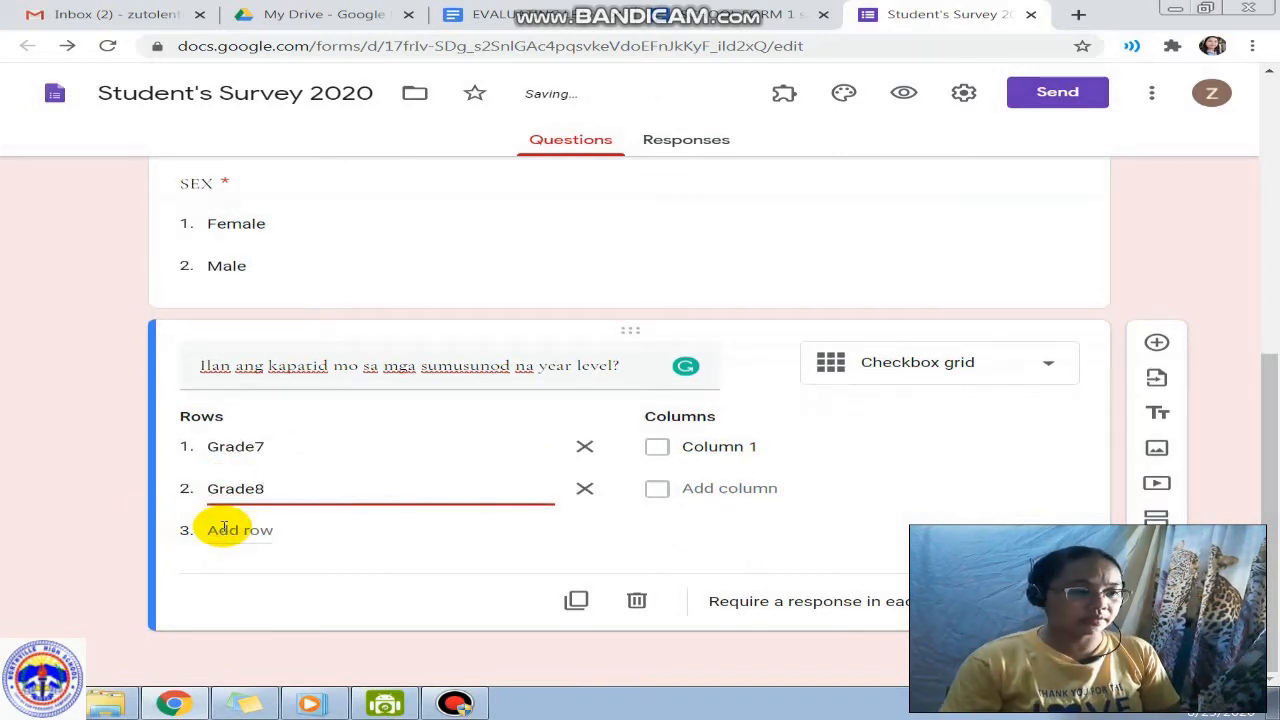
double_click(245, 446)
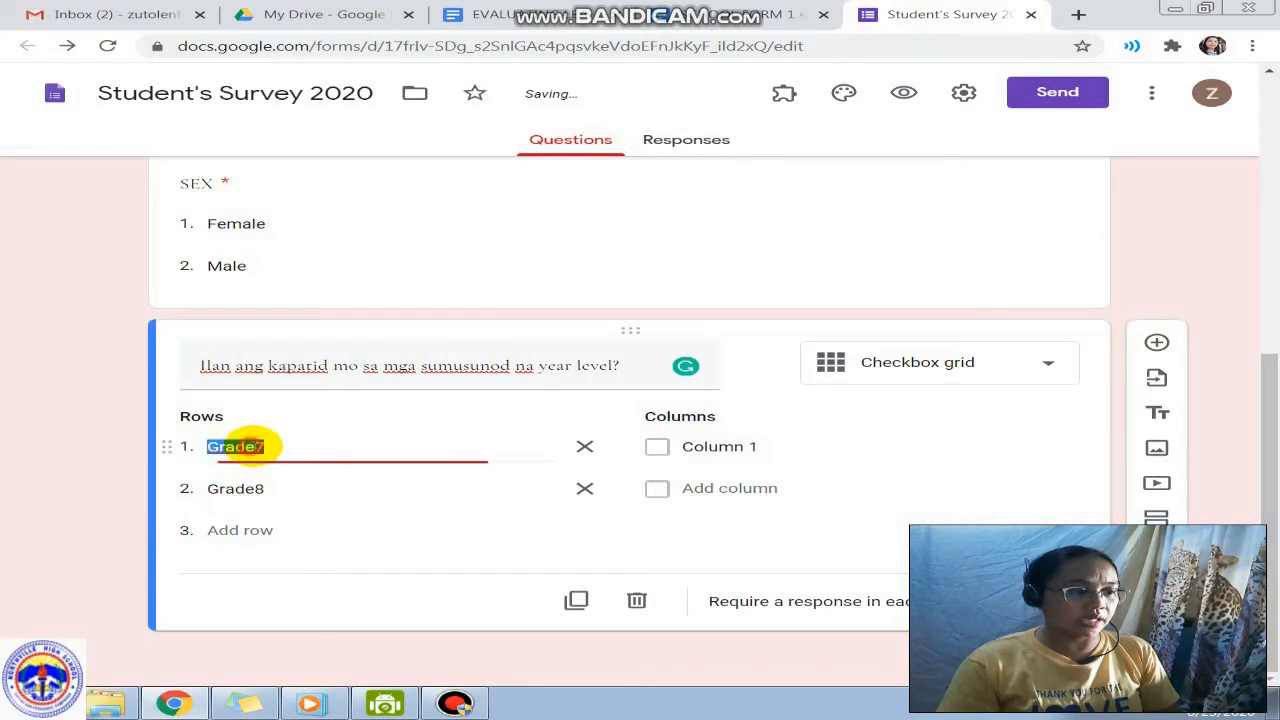
left_click(258, 447)
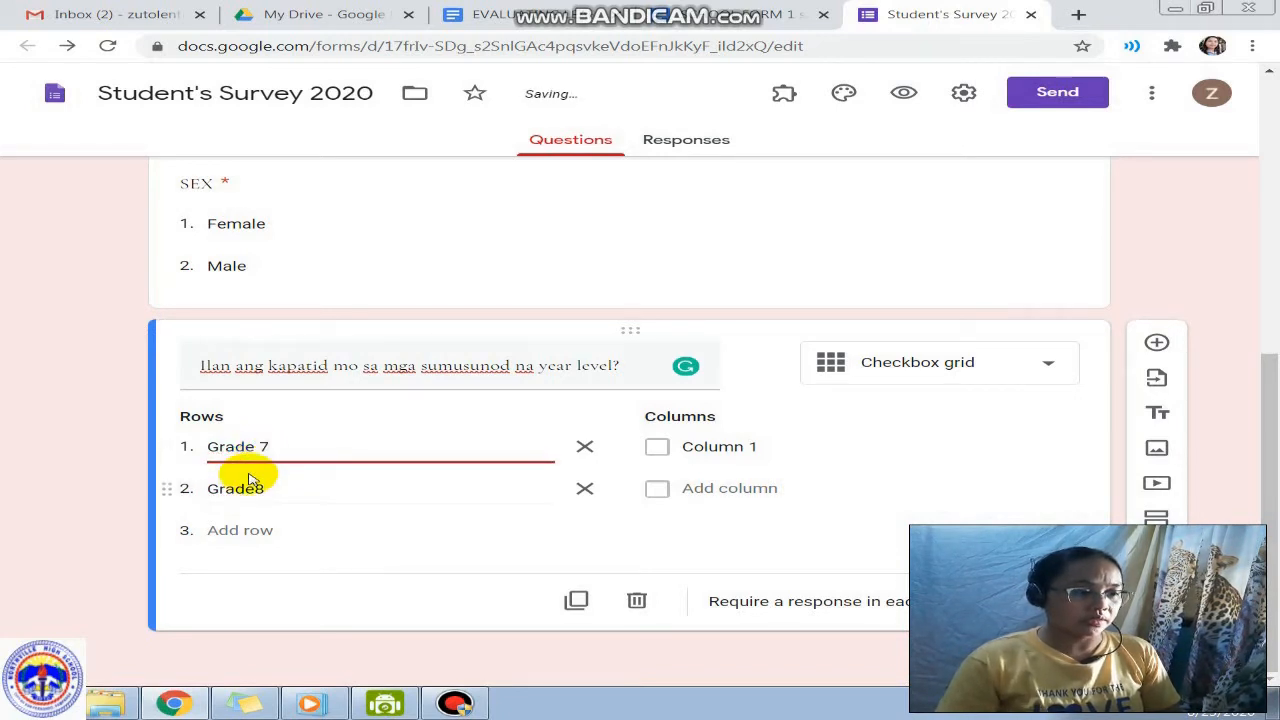
double_click(252, 488)
key("BackSpace")
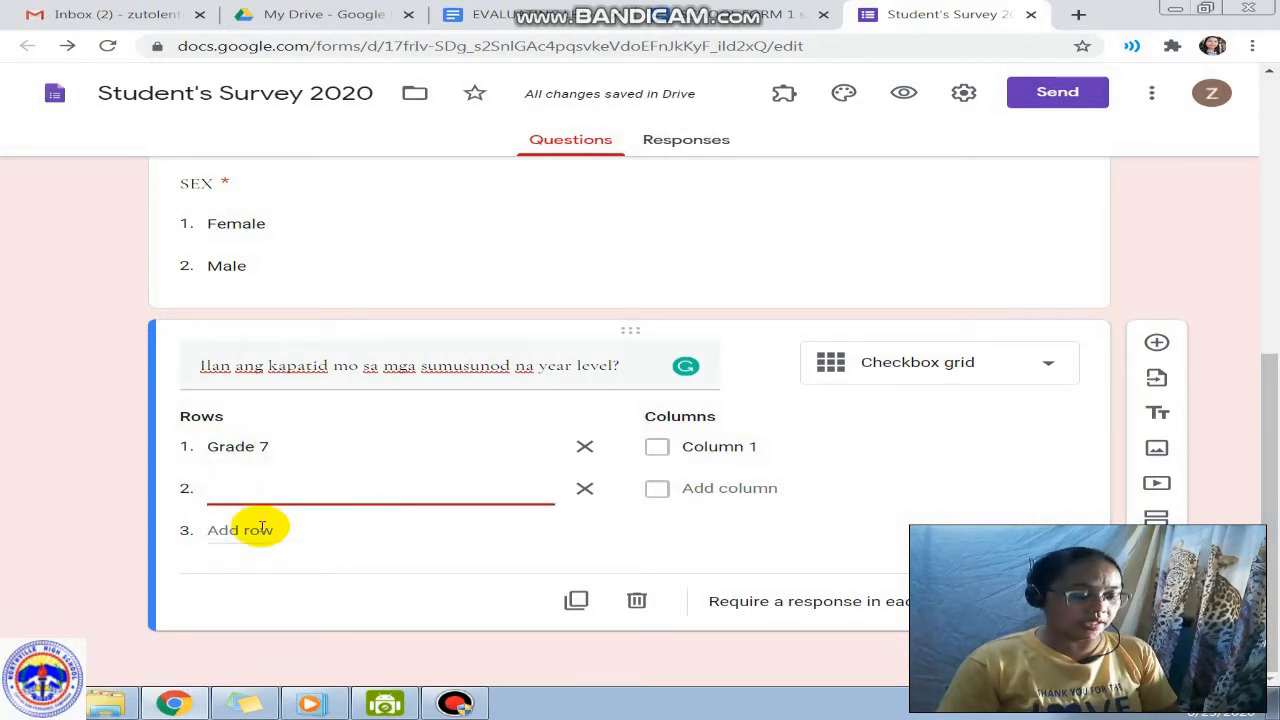
type("Grade")
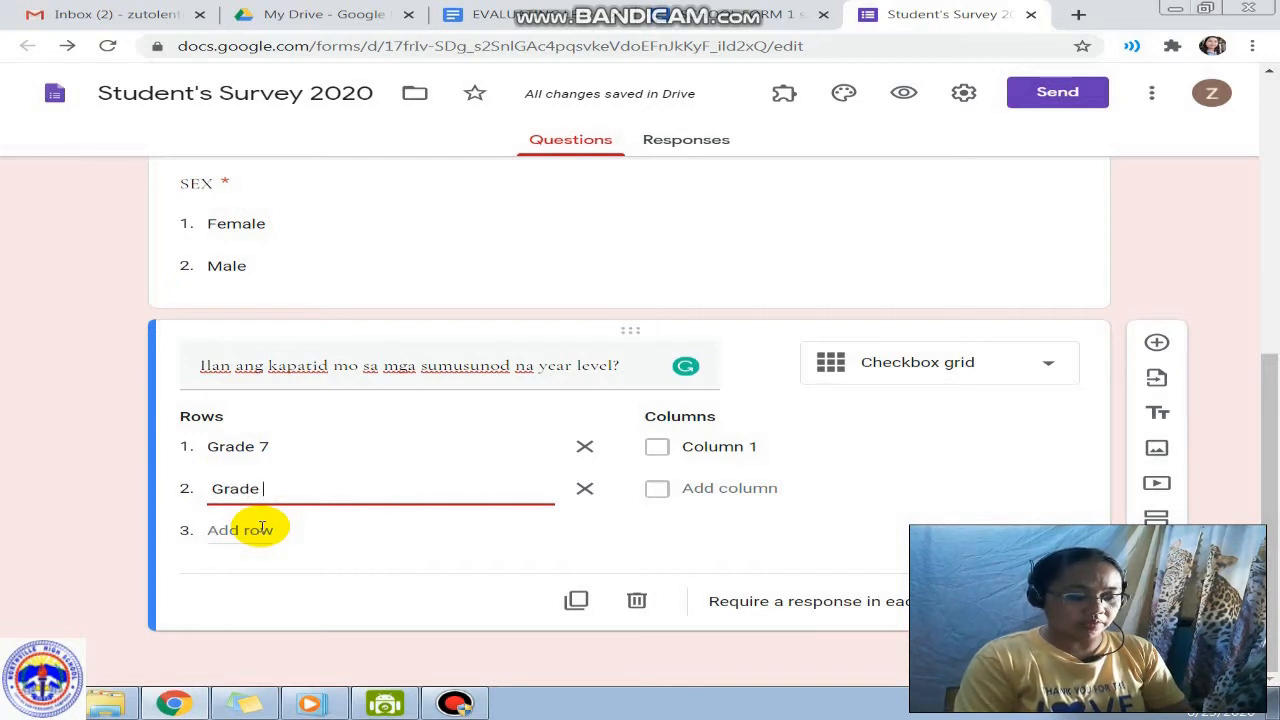
type(" 8")
Step: Add grid rows Grade 9 and Grade 10
key("ctrl+a")
key("ctrl+c")
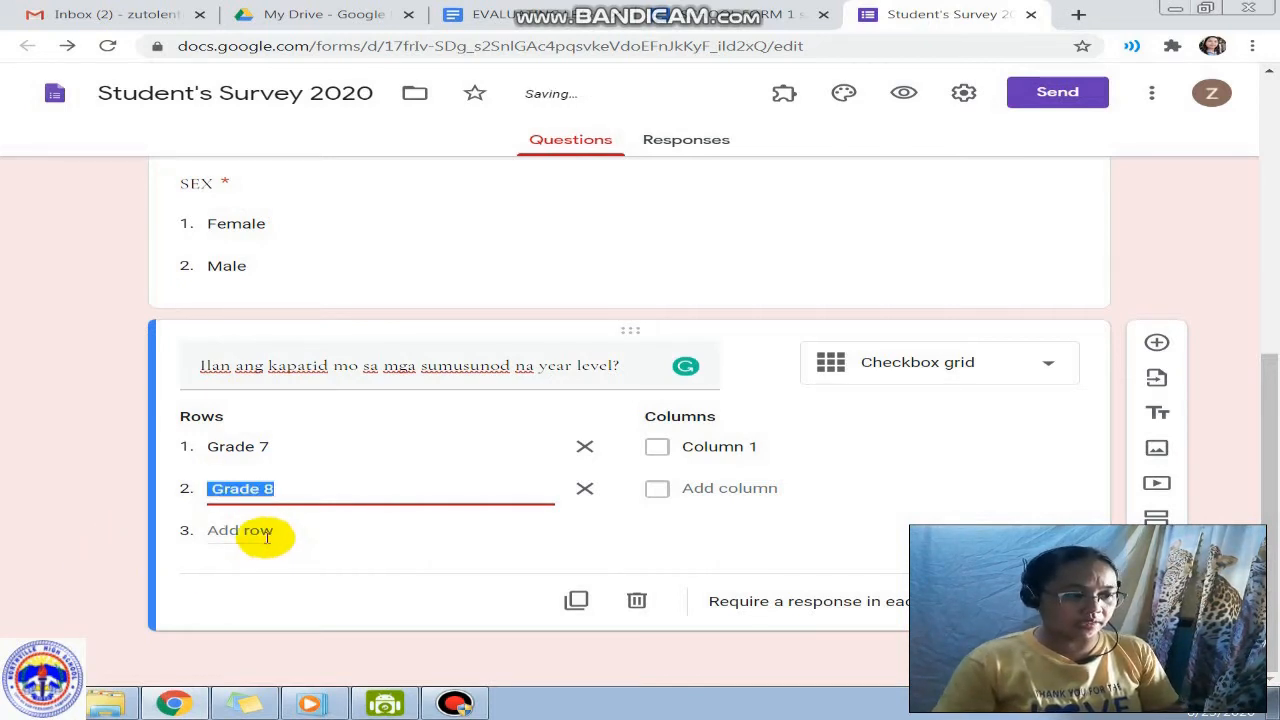
left_click(266, 537)
key("ctrl+v")
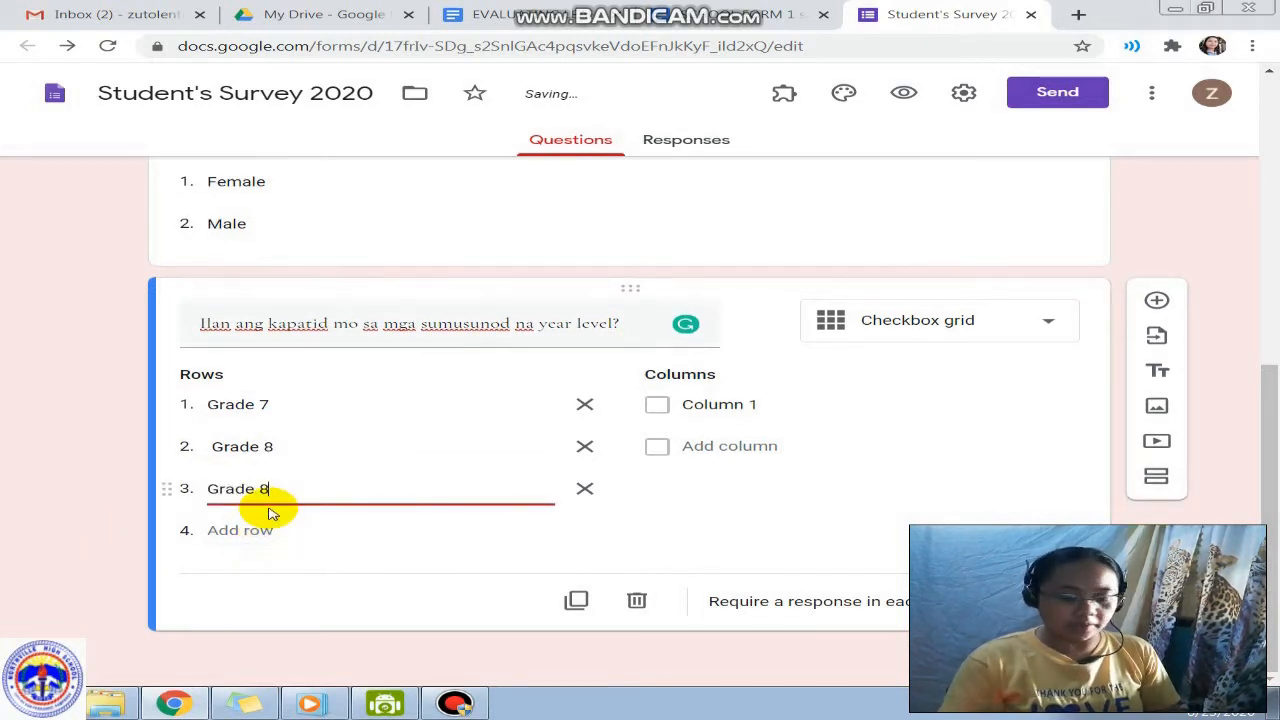
key("BackSpace")
type("9")
left_click(250, 534)
key("ctrl+v")
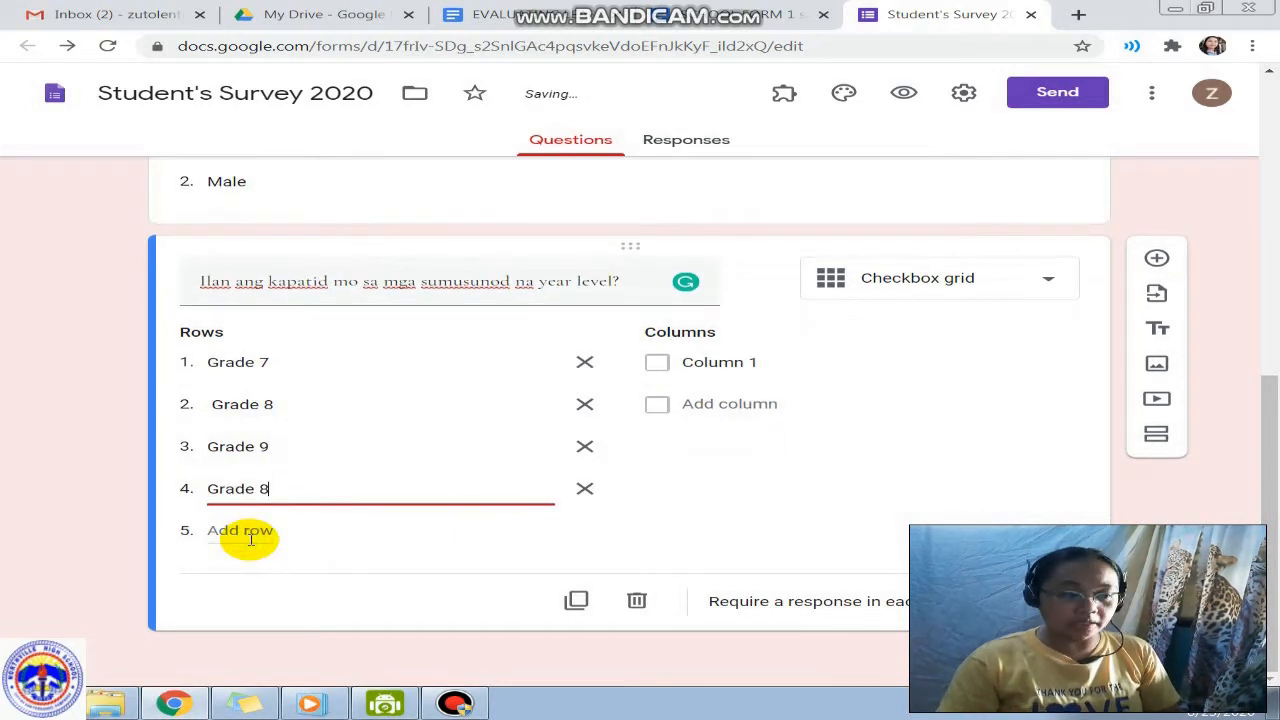
type("10")
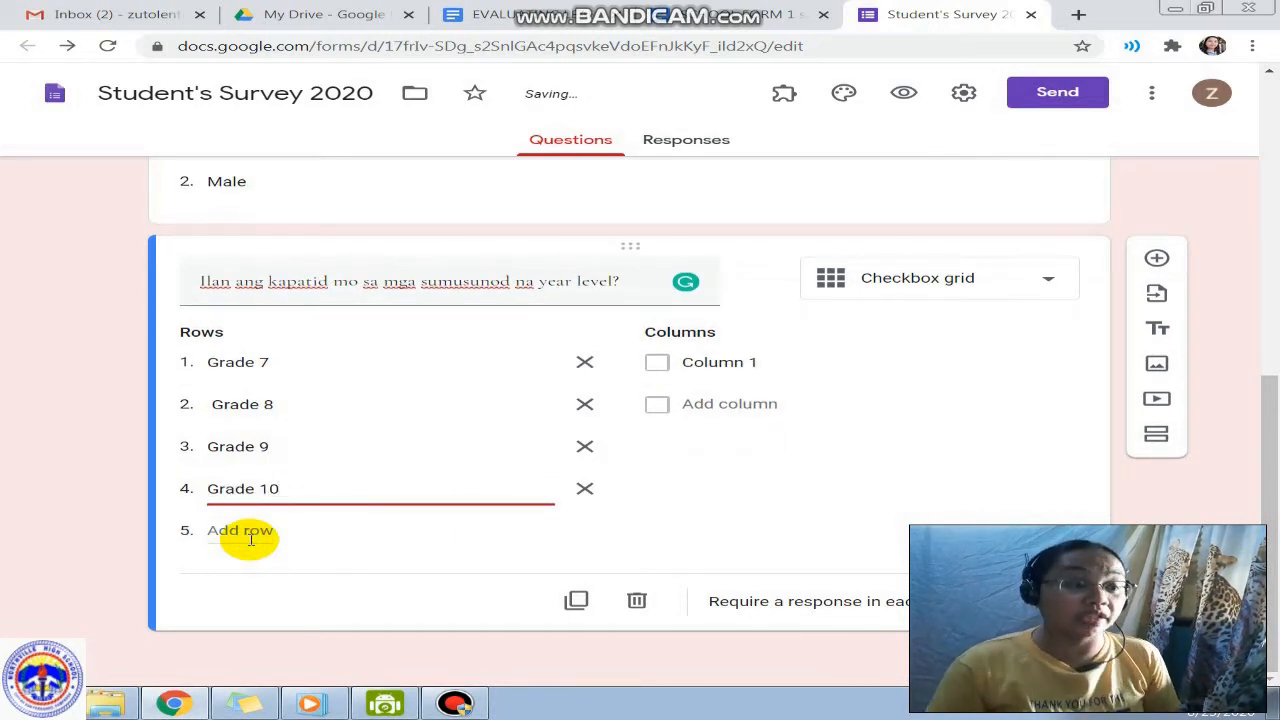
Step: Set the grid columns to 0, 1, 2 and 3
left_click(700, 362)
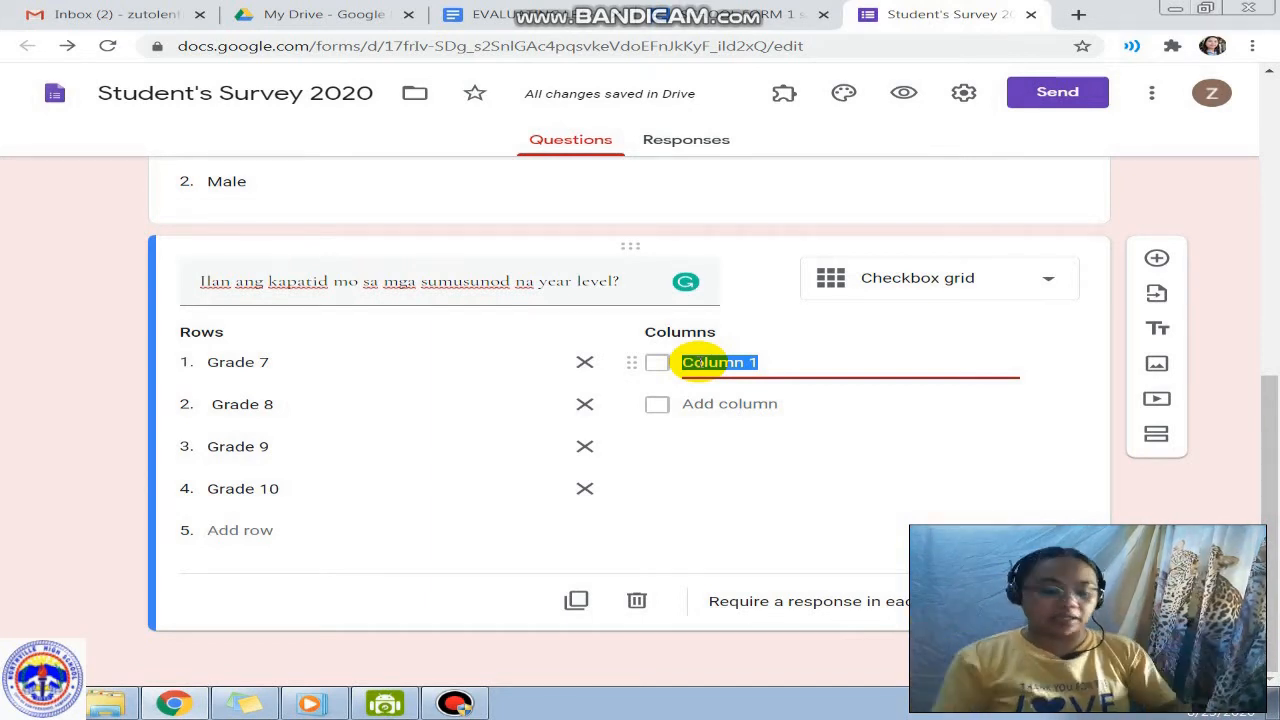
type("Wa")
key("BackSpace")
key("BackSpace")
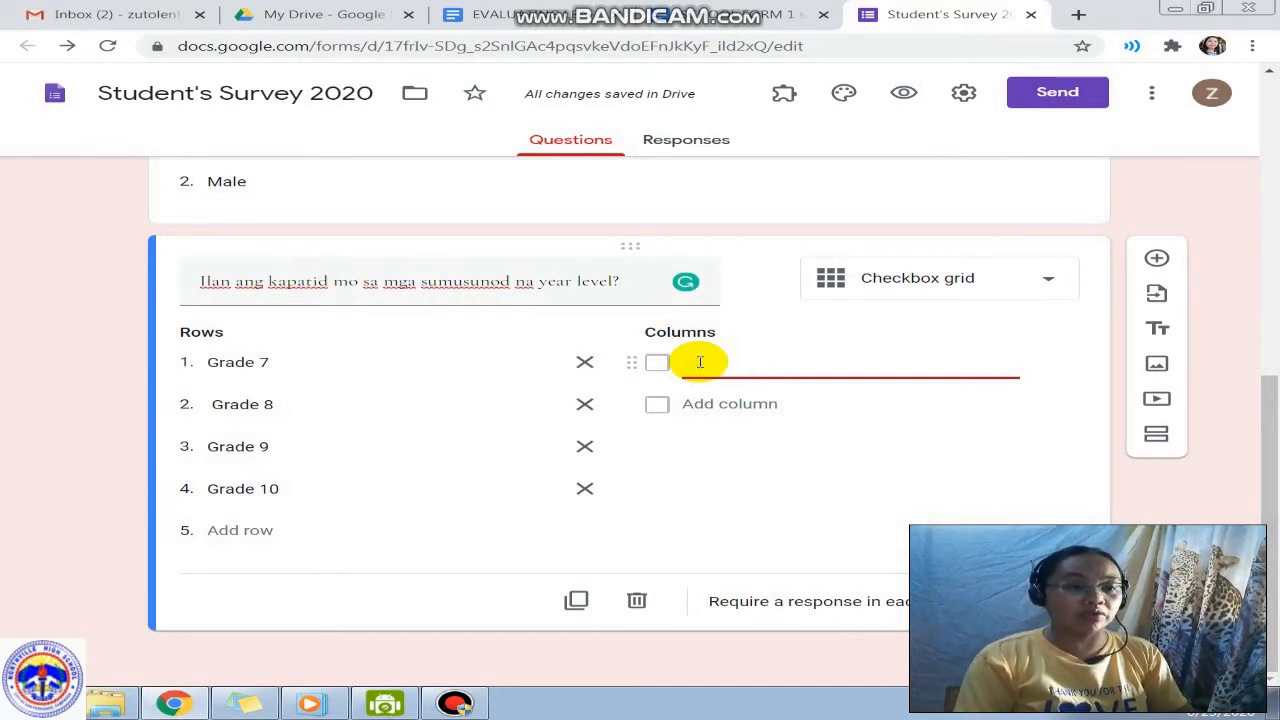
type("0")
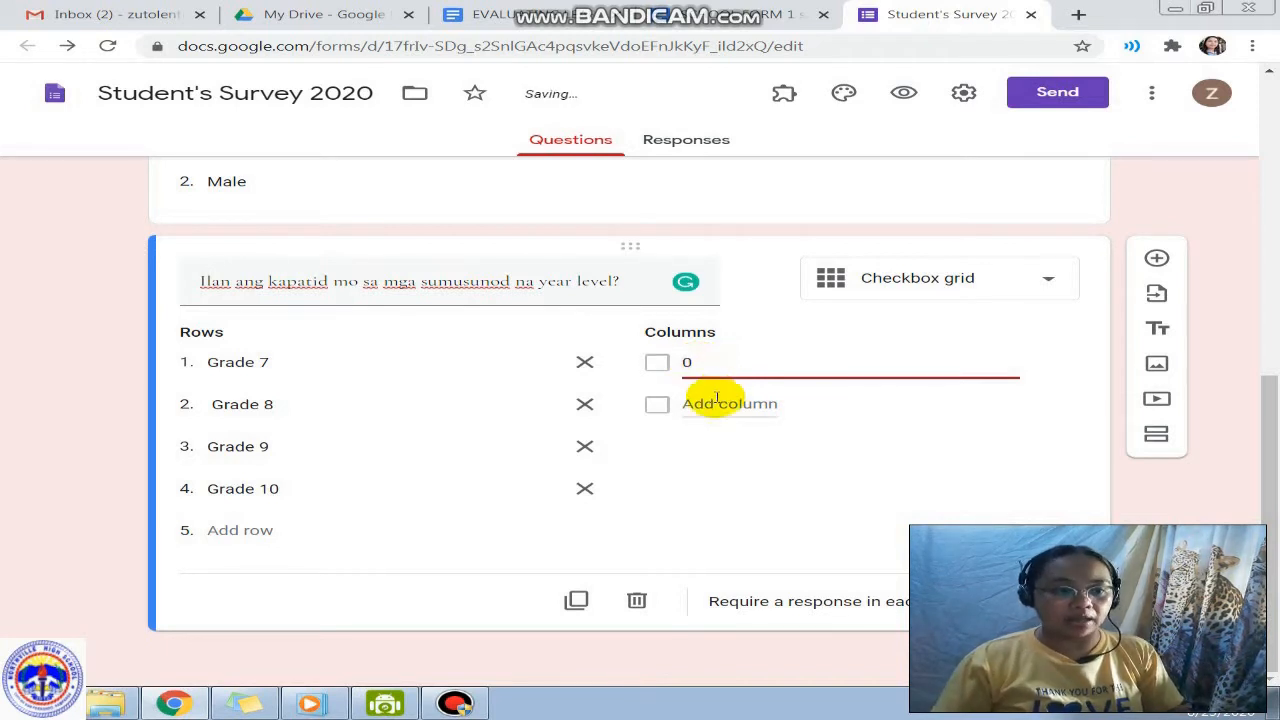
left_click(714, 404)
type("1")
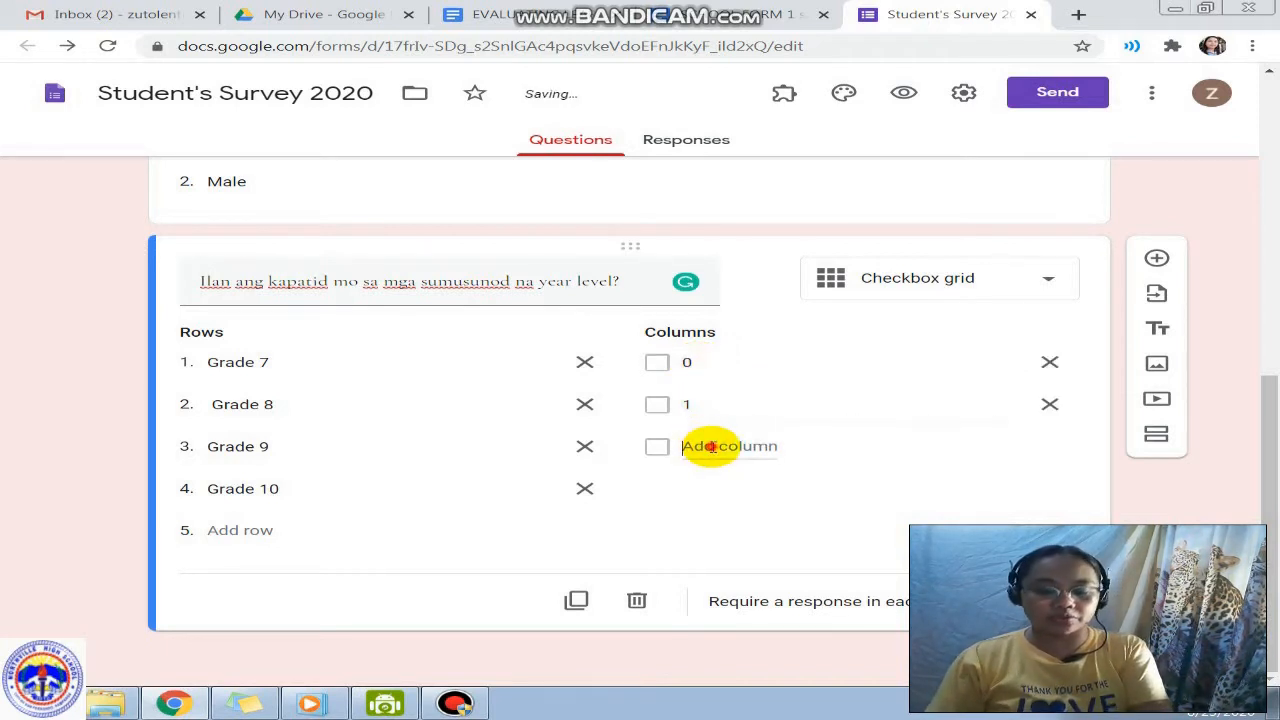
left_click(708, 445)
type("2")
left_click(714, 490)
type("3")
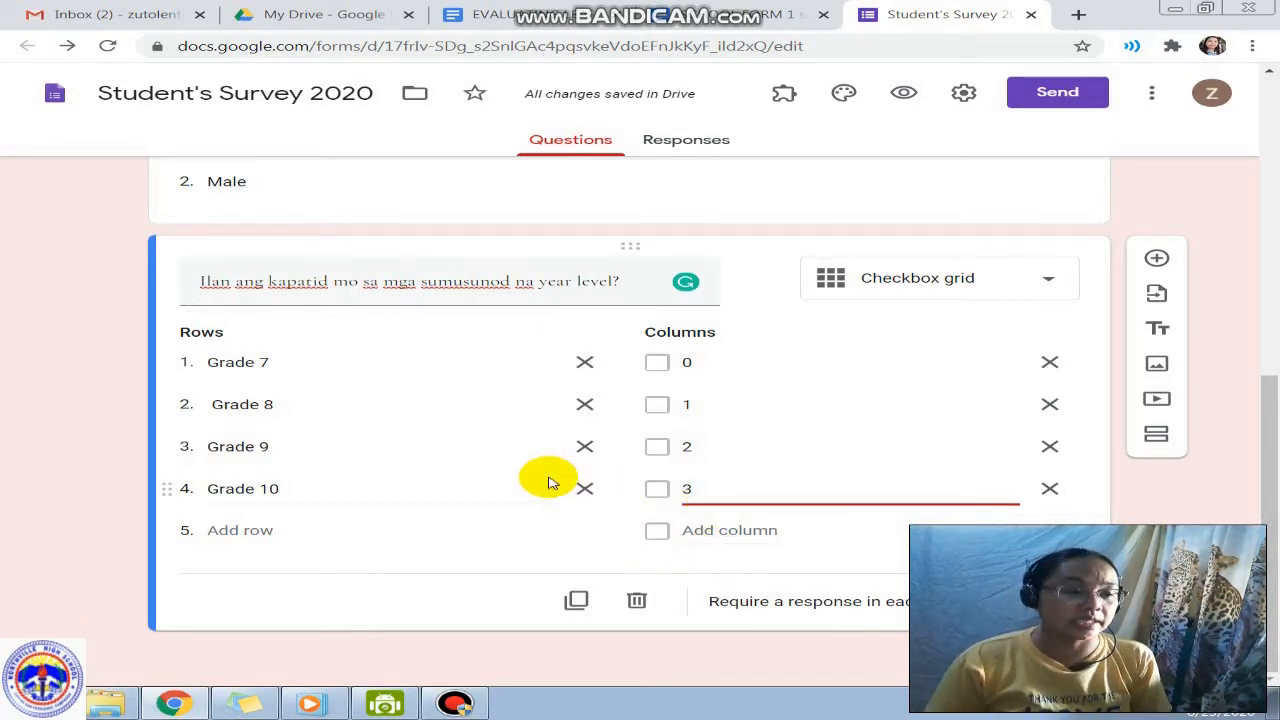
Step: In preview, tick Grade 7 under 0, Grade 8 under 1, Grade 9 under 2, Grade 10 under 0
left_click(905, 94)
scroll(800, 414, "down", 6)
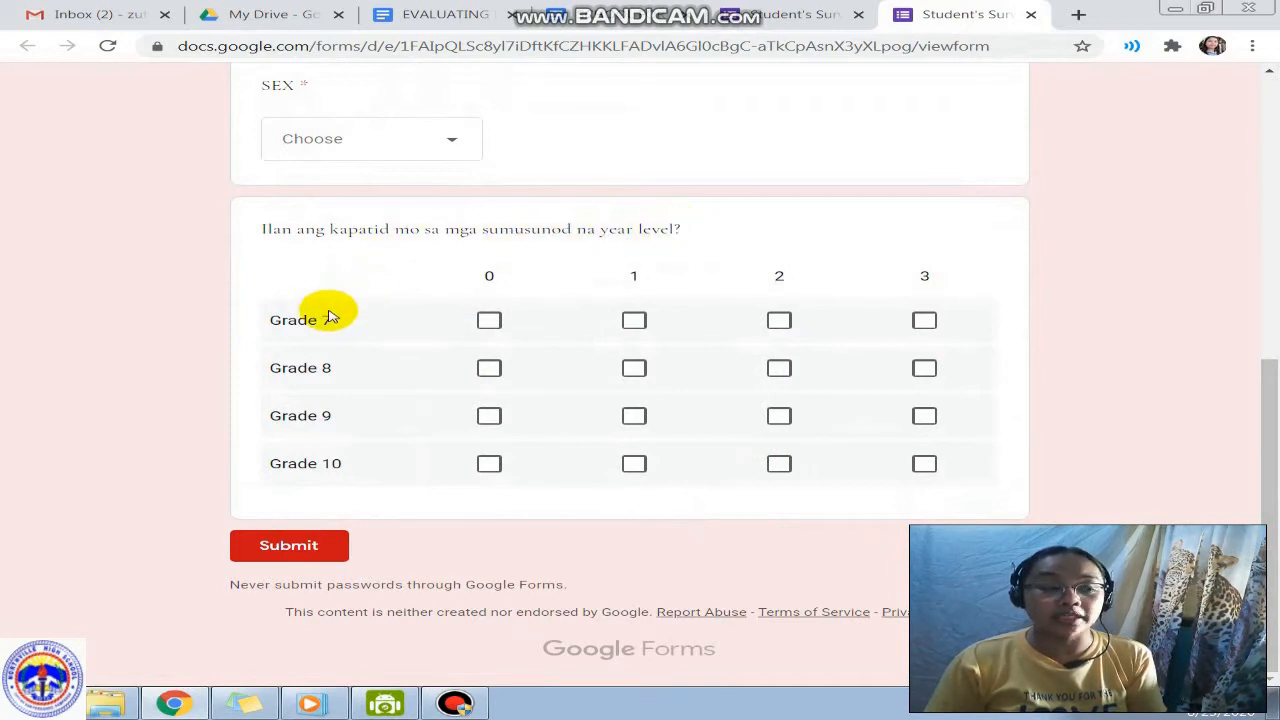
left_click(489, 320)
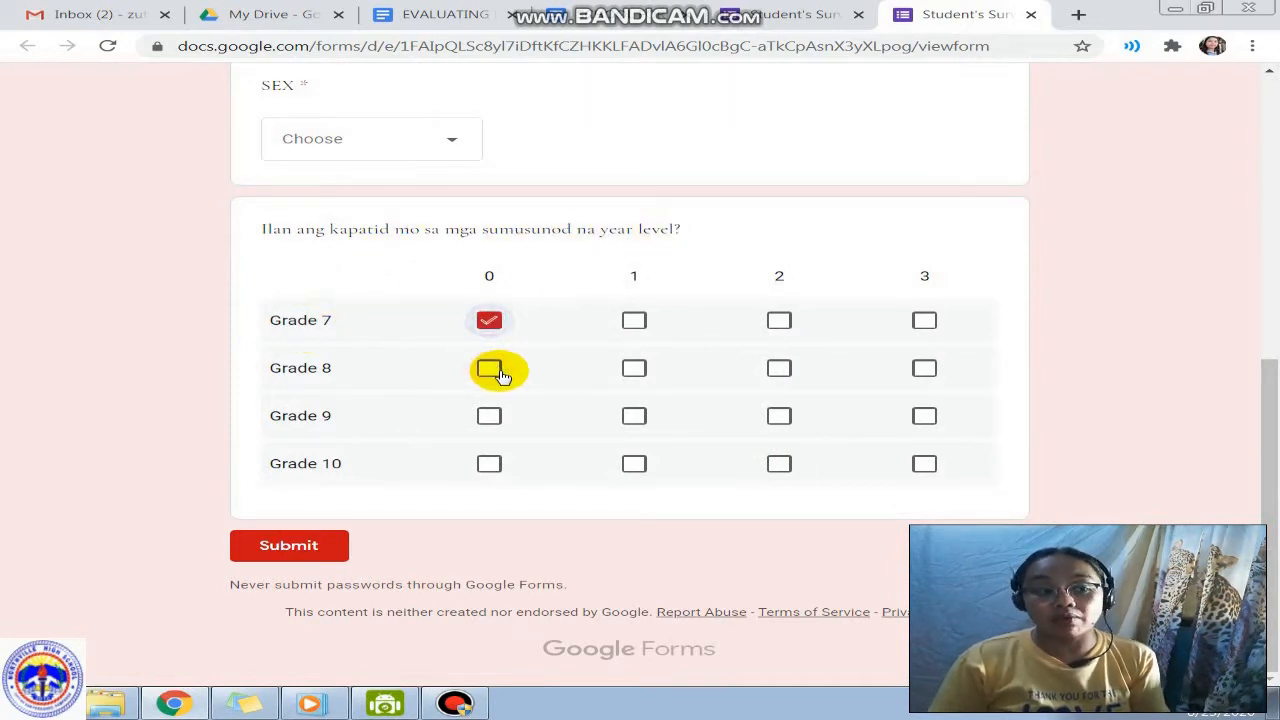
left_click(634, 370)
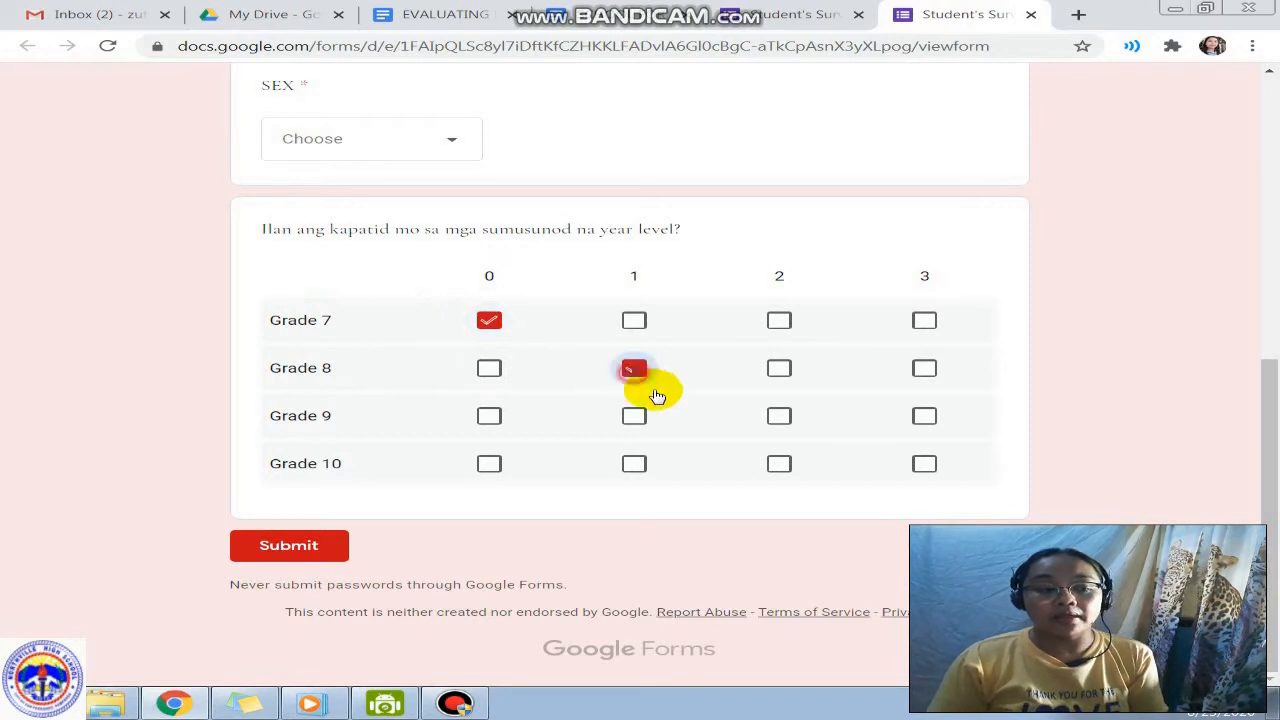
left_click(775, 418)
left_click(489, 466)
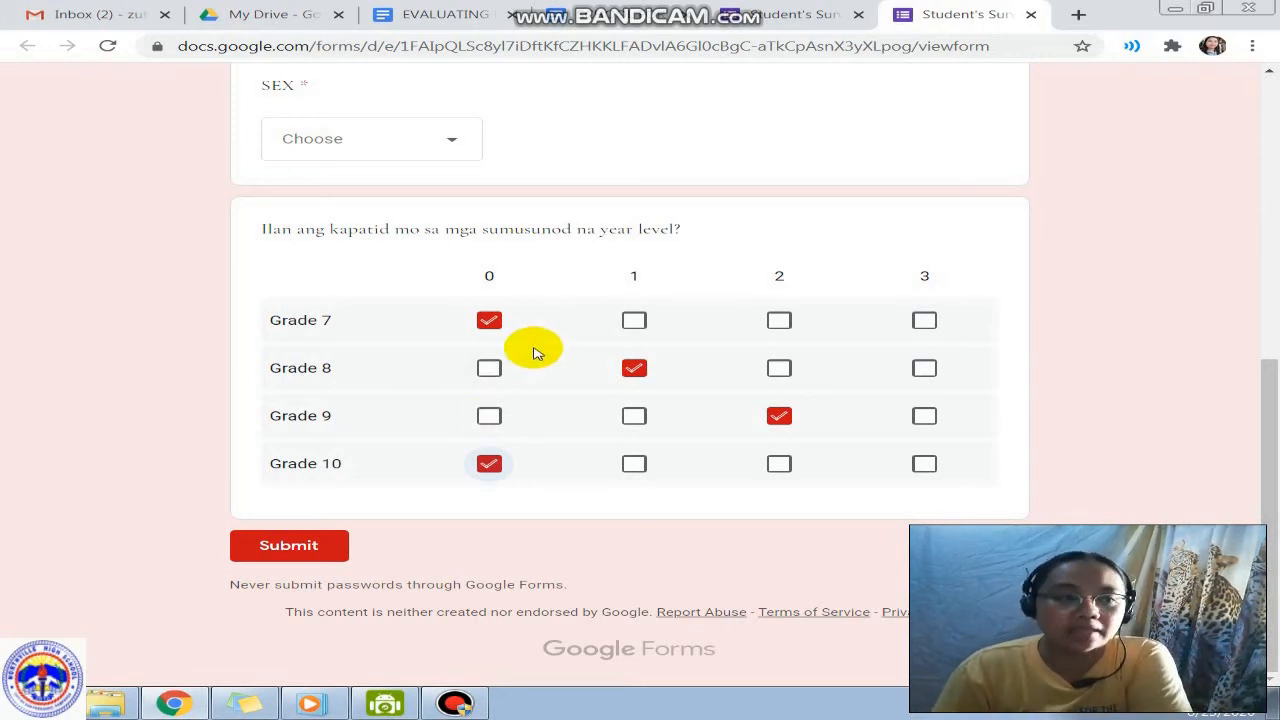
Step: Also tick columns 1, 2 and 3 for Grade 7, then return to the editor
left_click(634, 320)
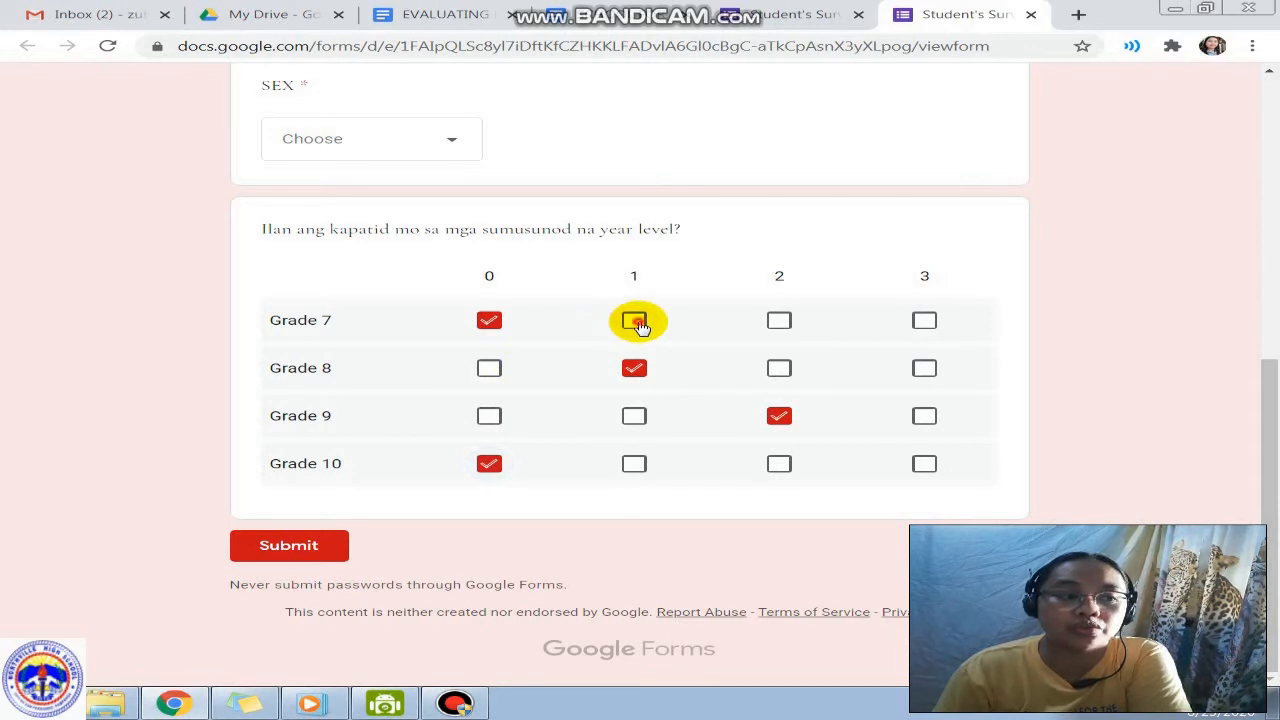
left_click(779, 320)
left_click(924, 320)
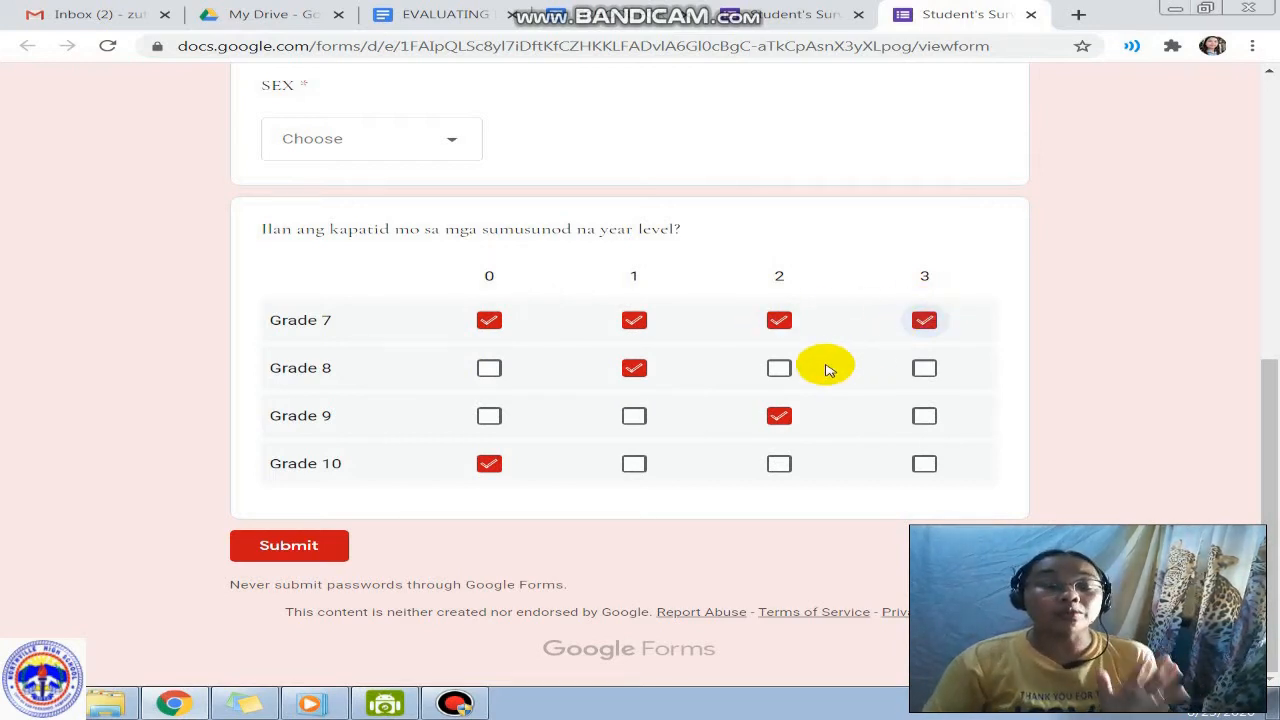
left_click(795, 18)
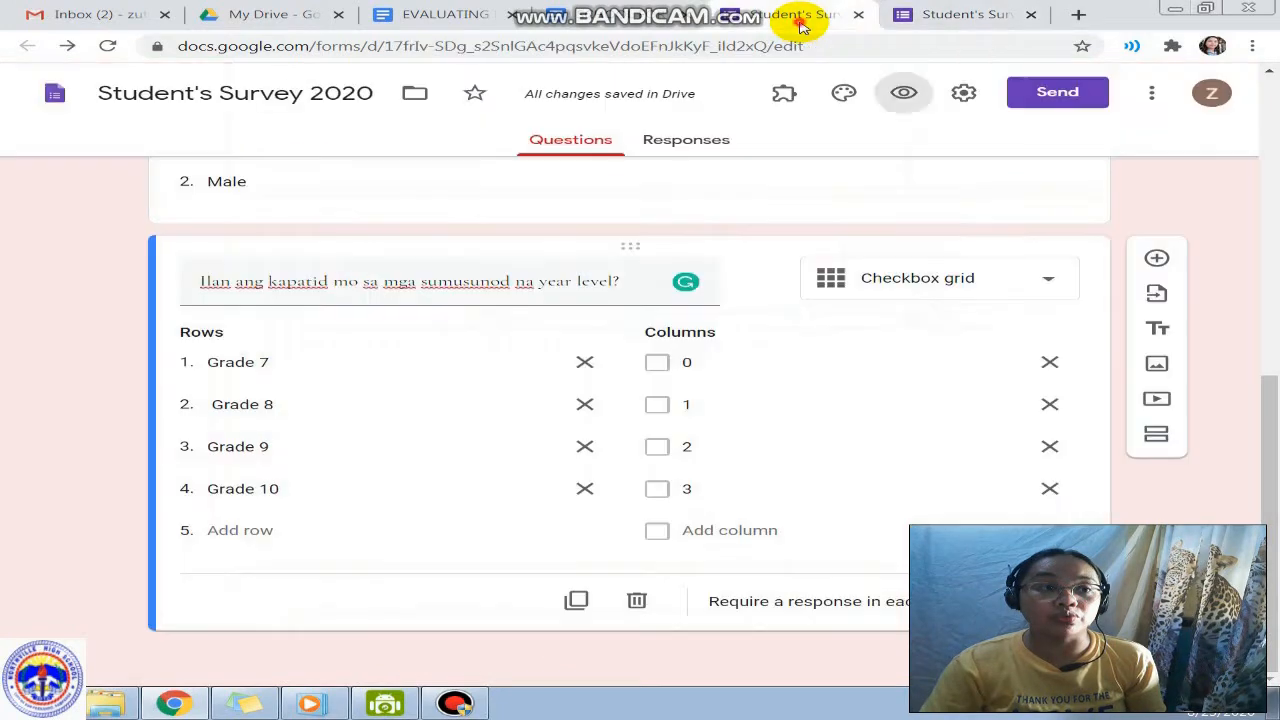
Step: Change the year-level question from Checkbox grid to Multiple choice grid
left_click(938, 270)
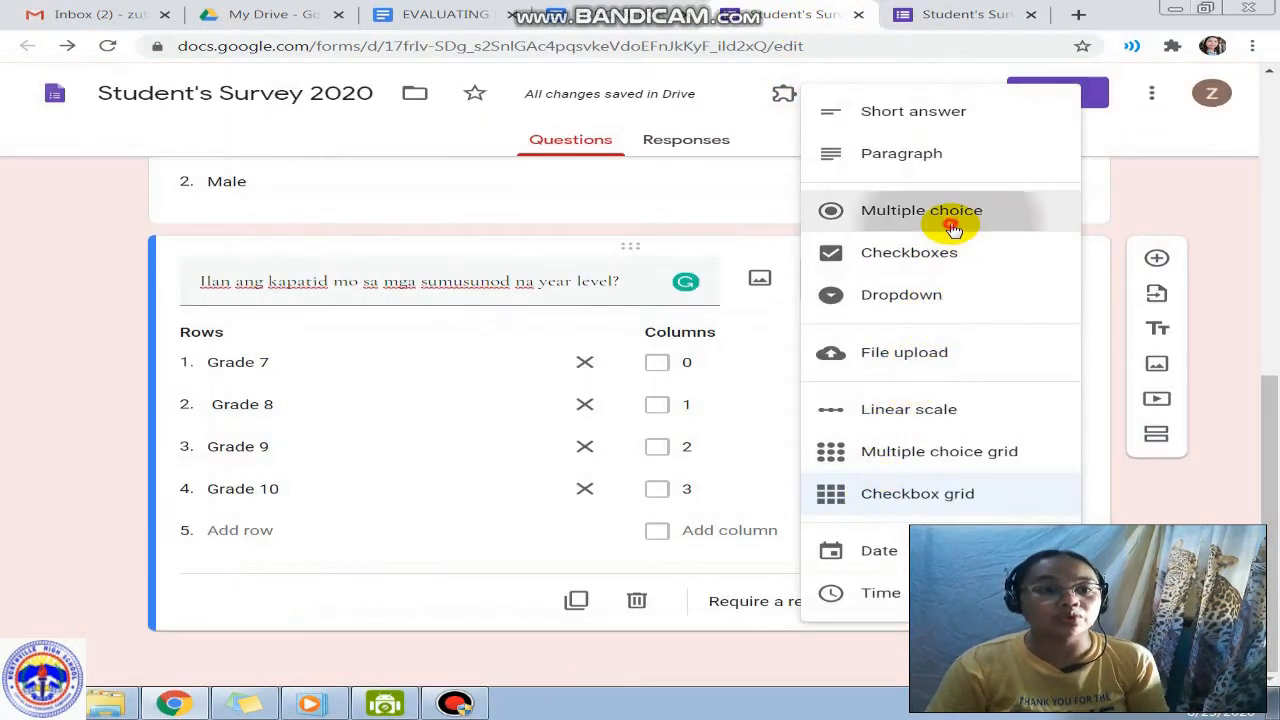
left_click(953, 228)
left_click(938, 312)
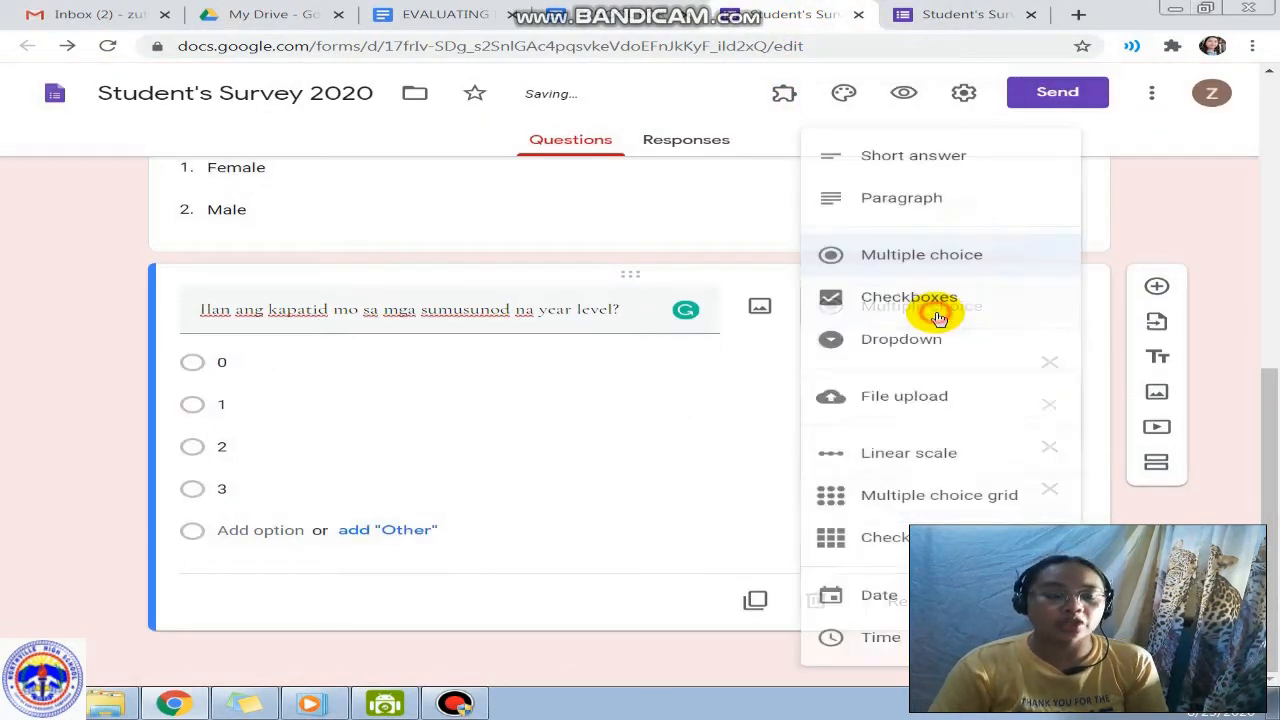
left_click(845, 496)
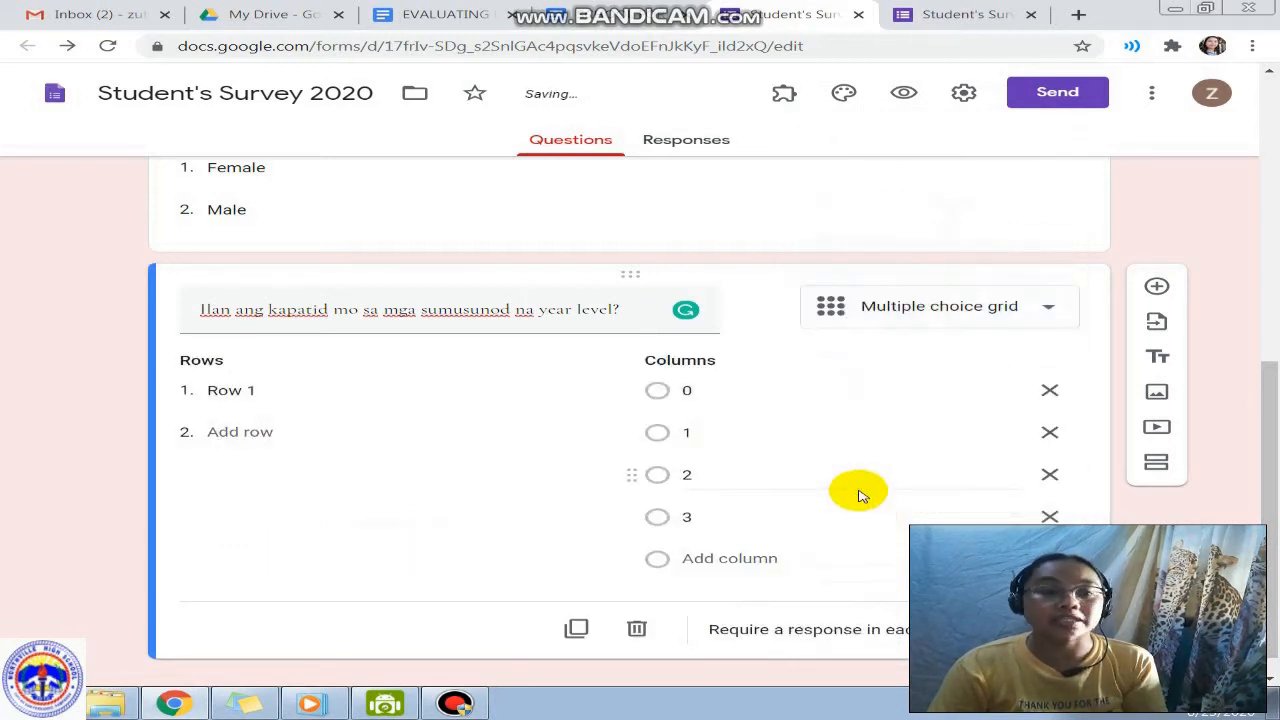
Step: Name the grid rows Grade 7 through Grade 10 and open a form preview
left_click(266, 402)
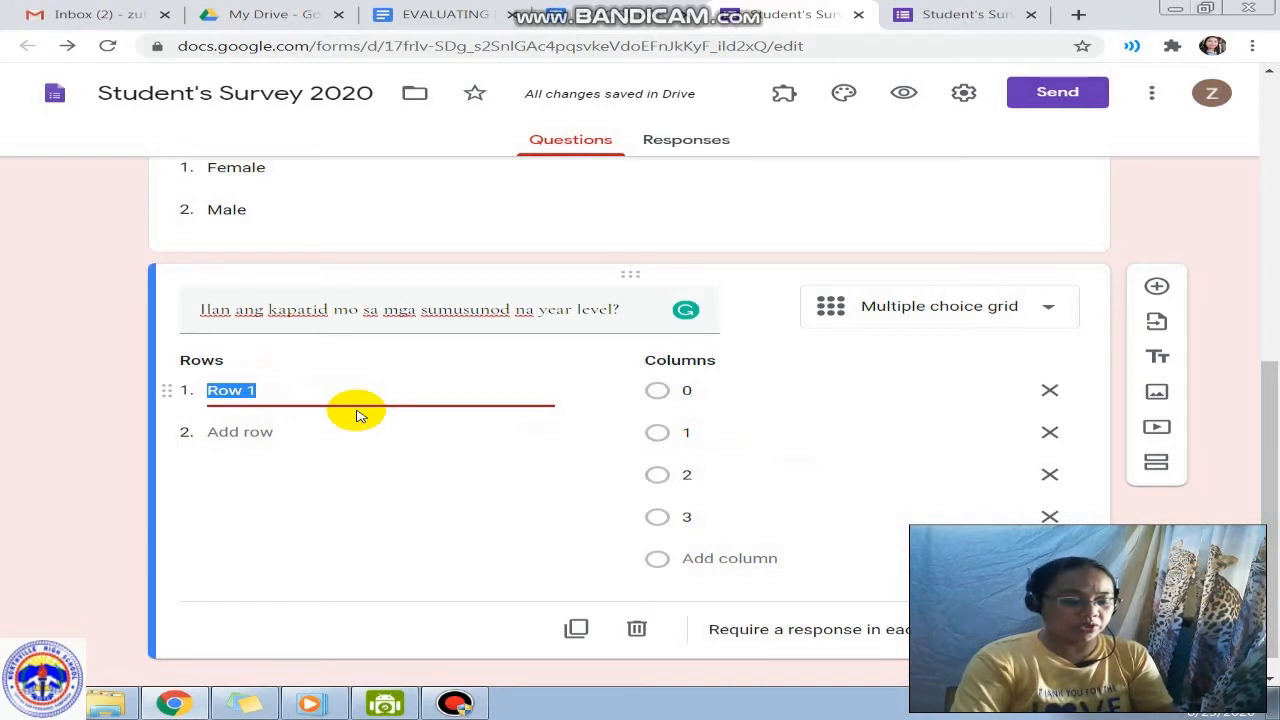
type("Grade 7")
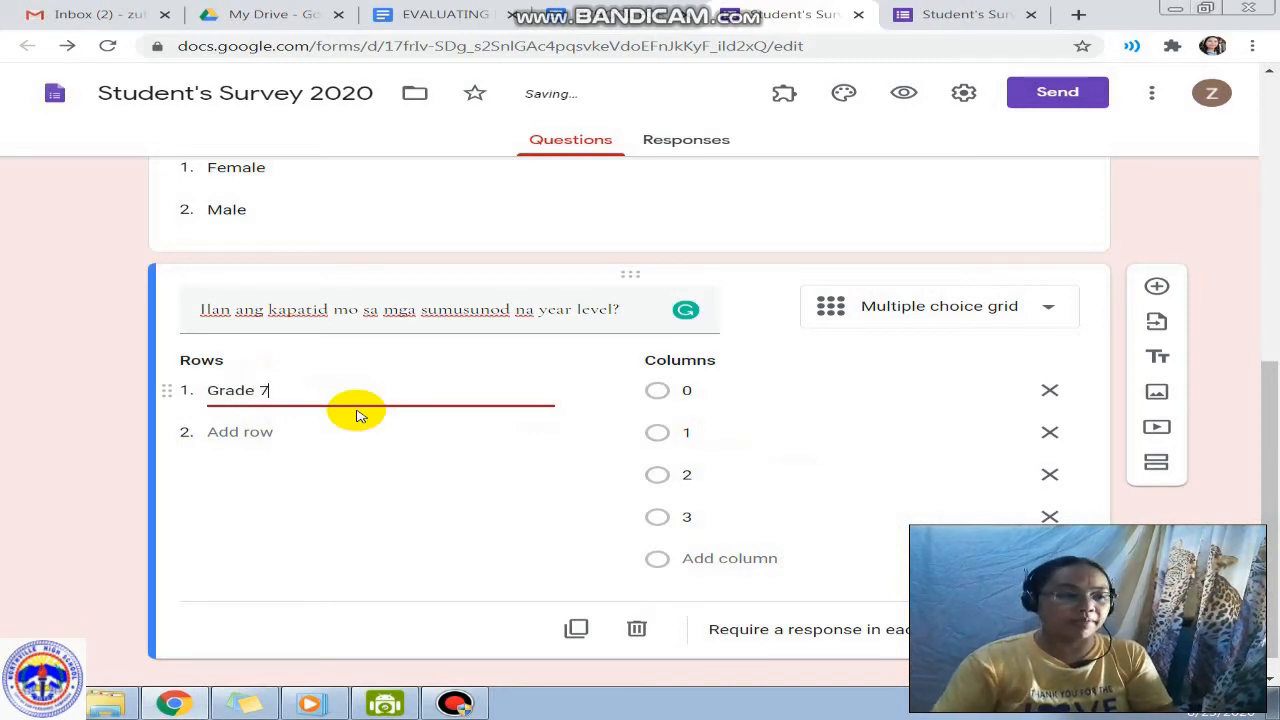
left_click(266, 431)
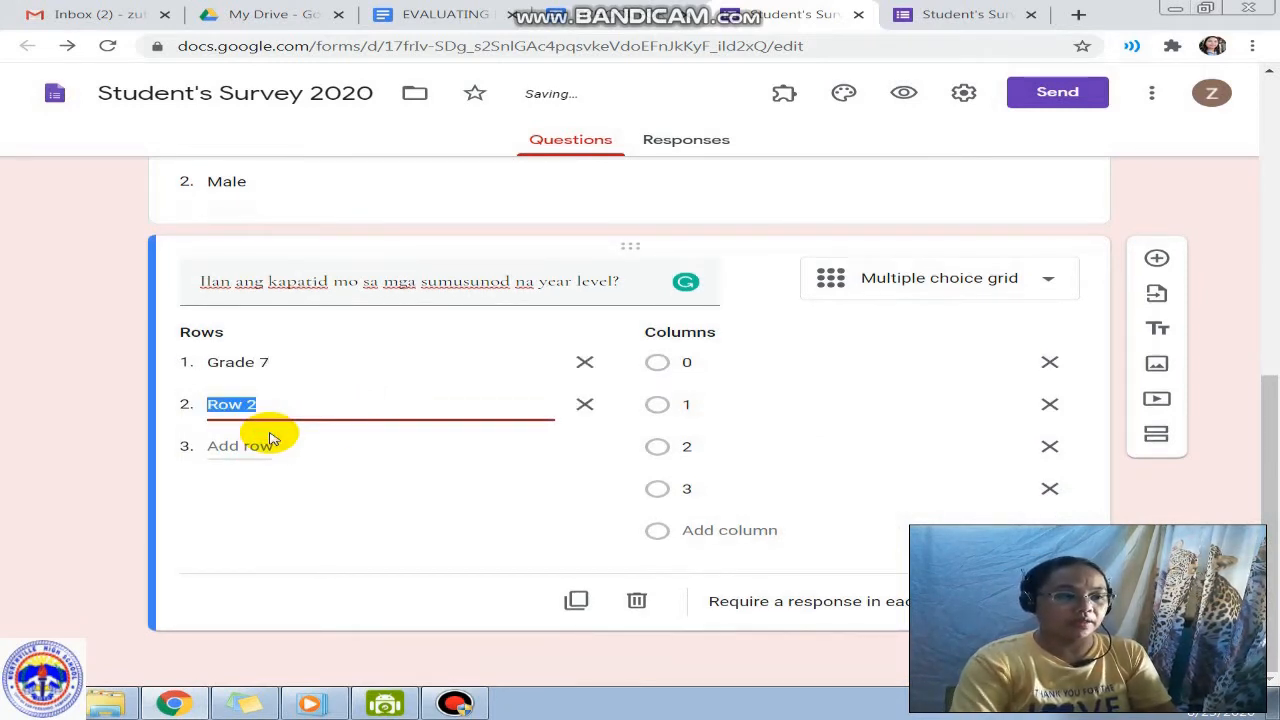
type("Grade 8")
left_click(268, 438)
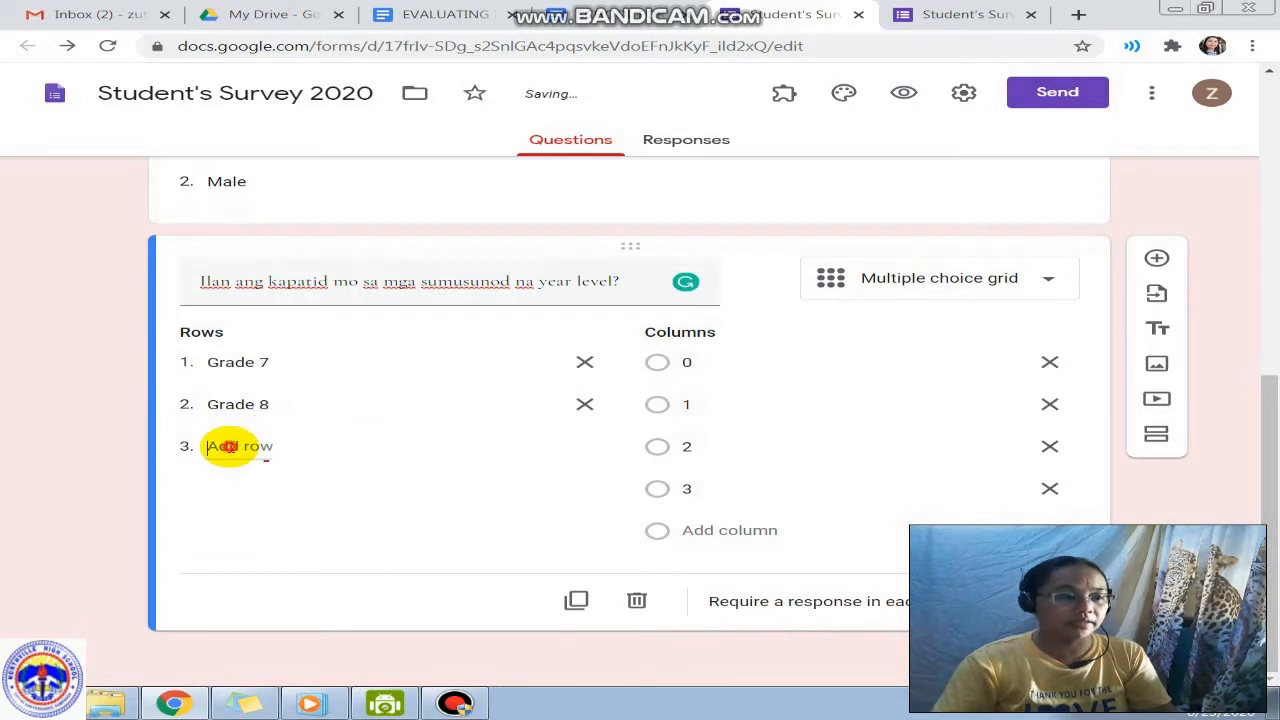
type("Grade")
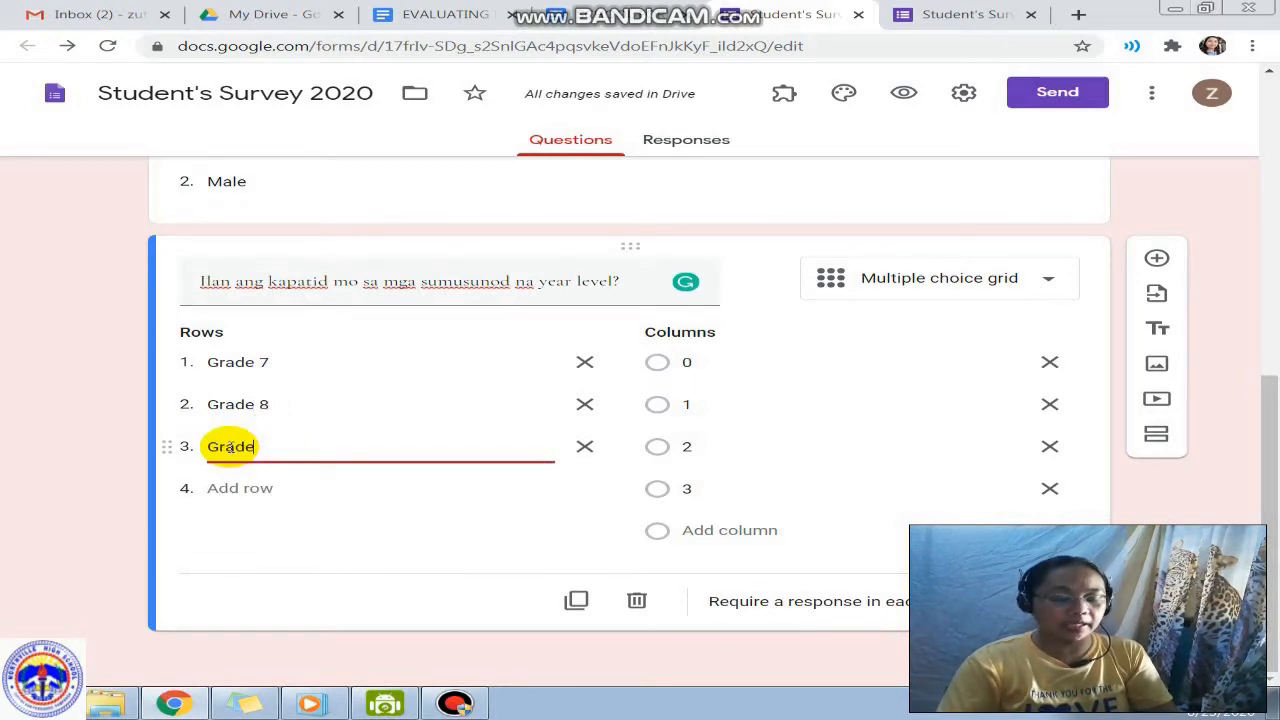
type(" 9")
left_click(238, 488)
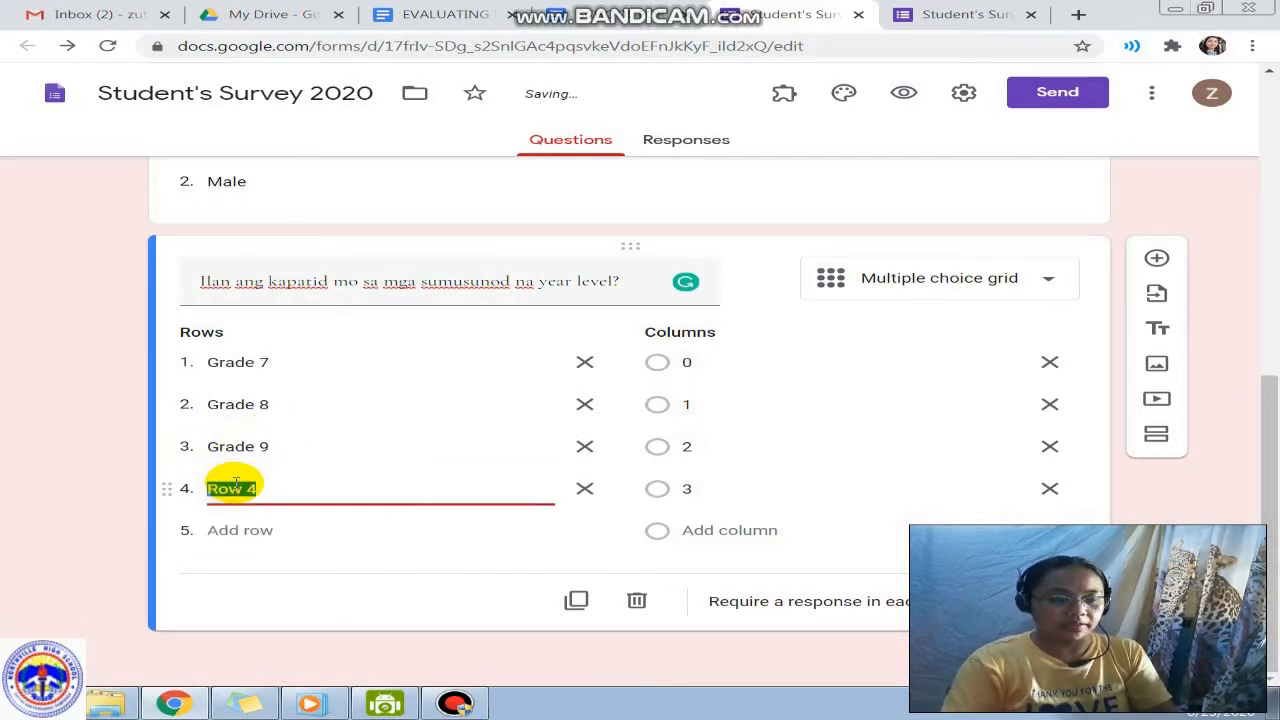
type("Grade 10")
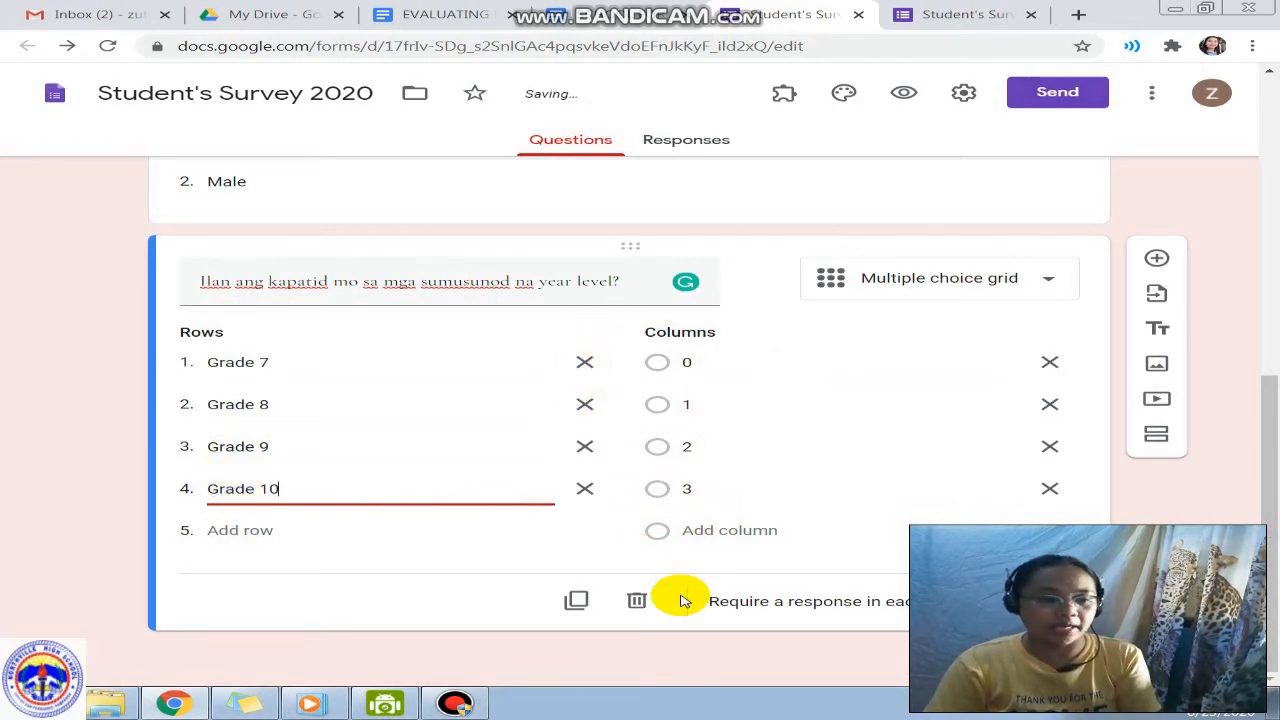
left_click(903, 93)
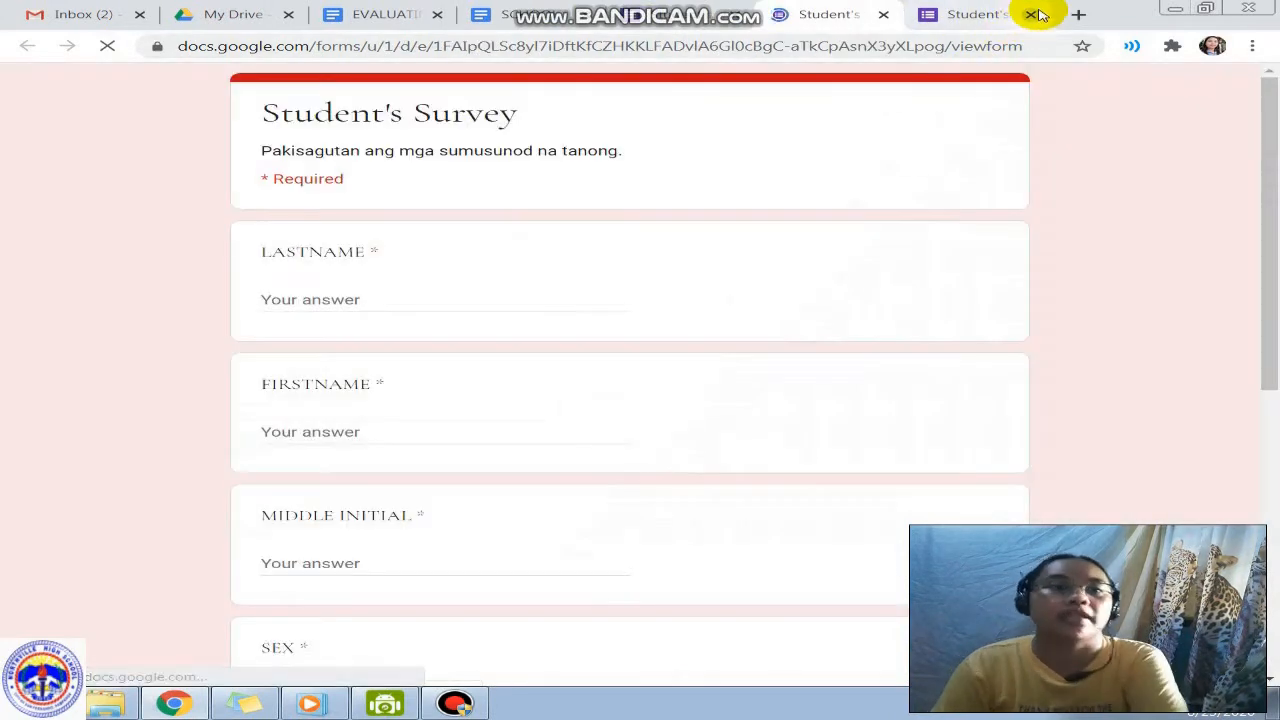
Step: Close the old preview and answer the grid: Grade 7 0, Grade 8 1, Grade 9 2, Grade 10 0
left_click(1031, 14)
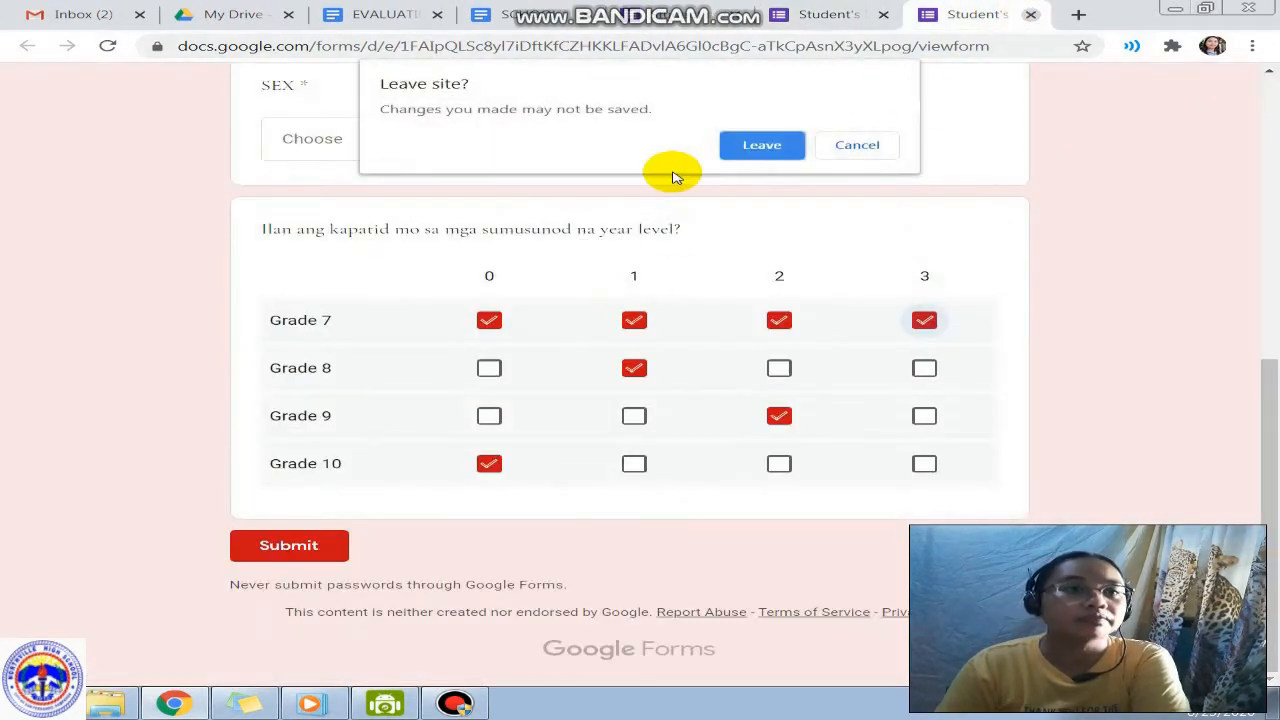
left_click(740, 146)
scroll(706, 369, "down", 4)
scroll(740, 300, "down", 2)
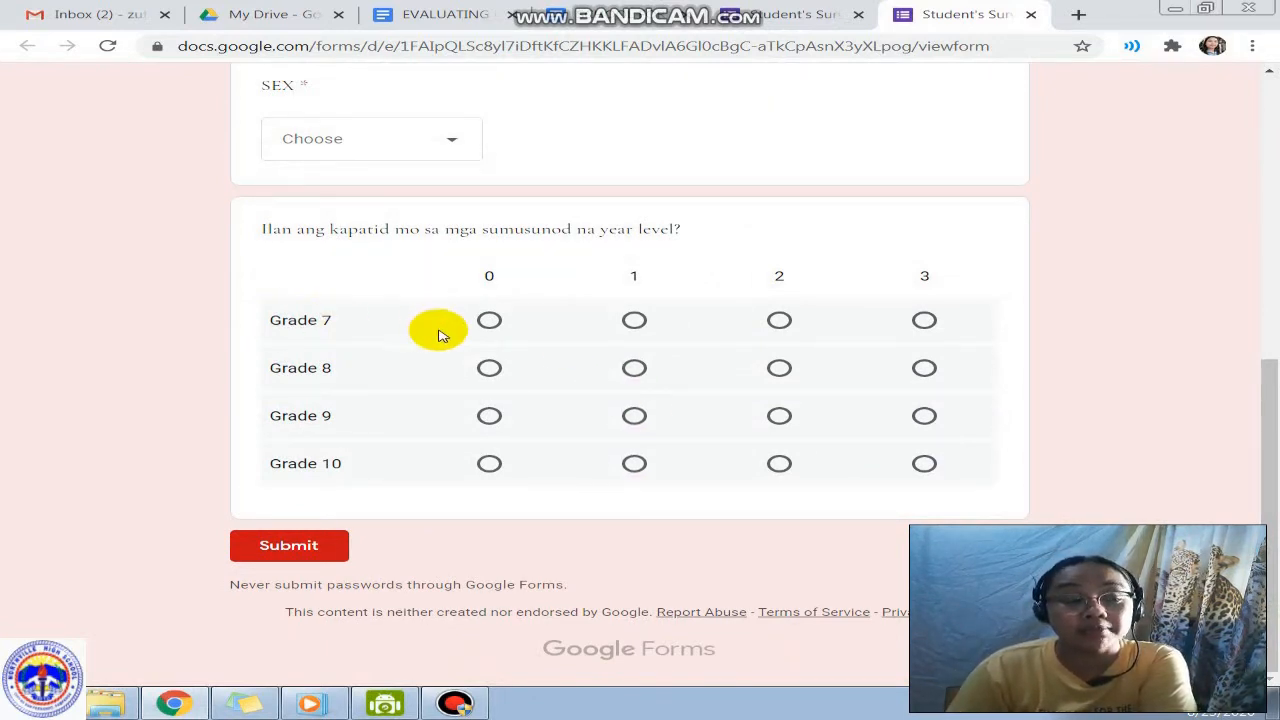
left_click(489, 320)
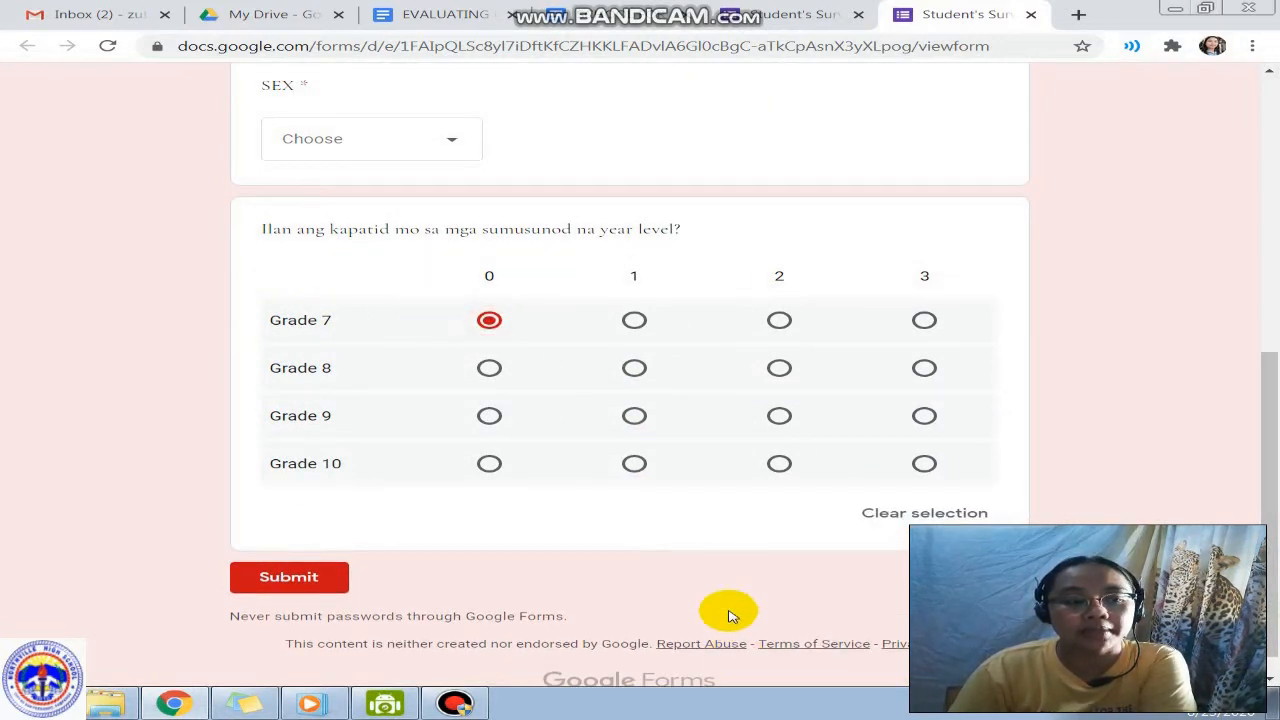
left_click(634, 369)
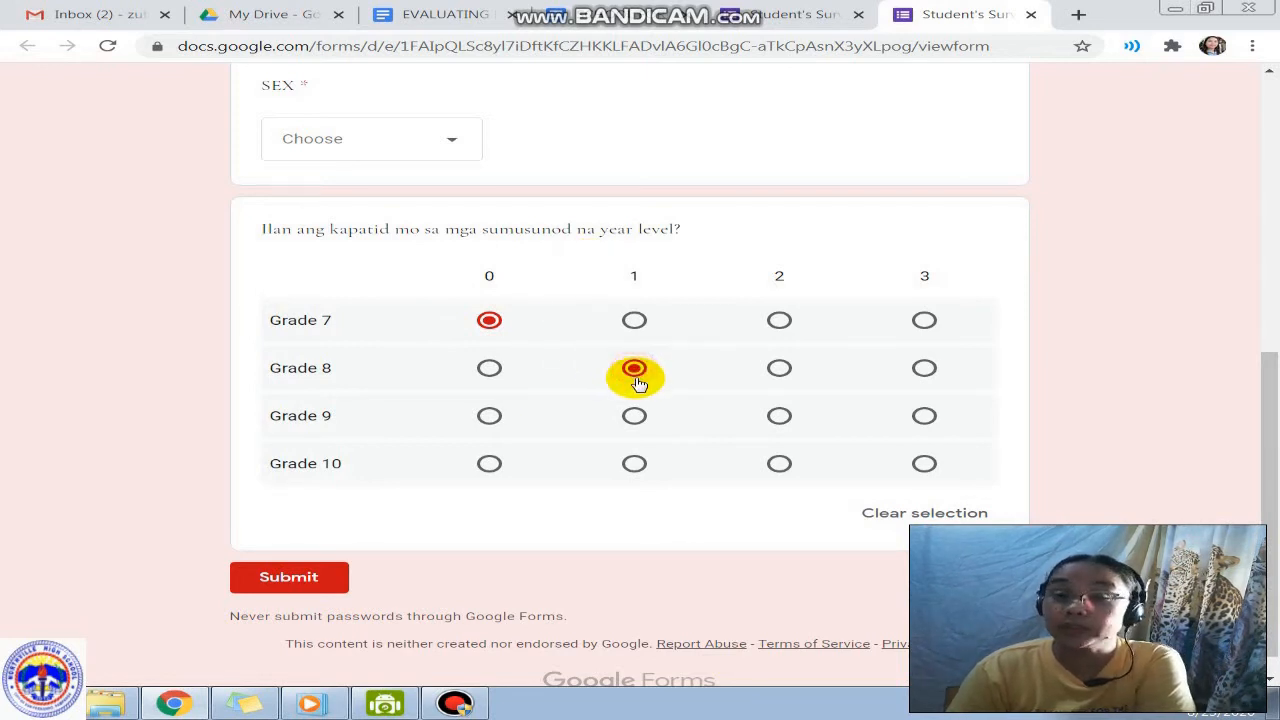
left_click(779, 416)
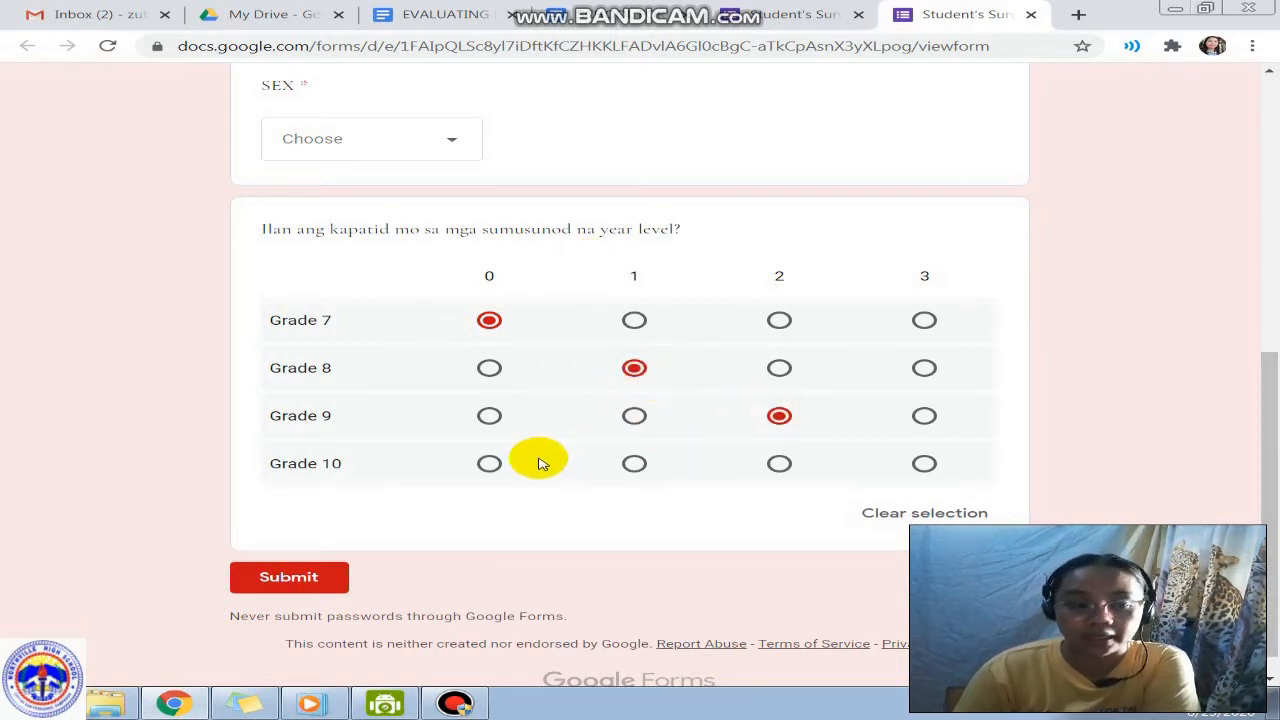
left_click(487, 463)
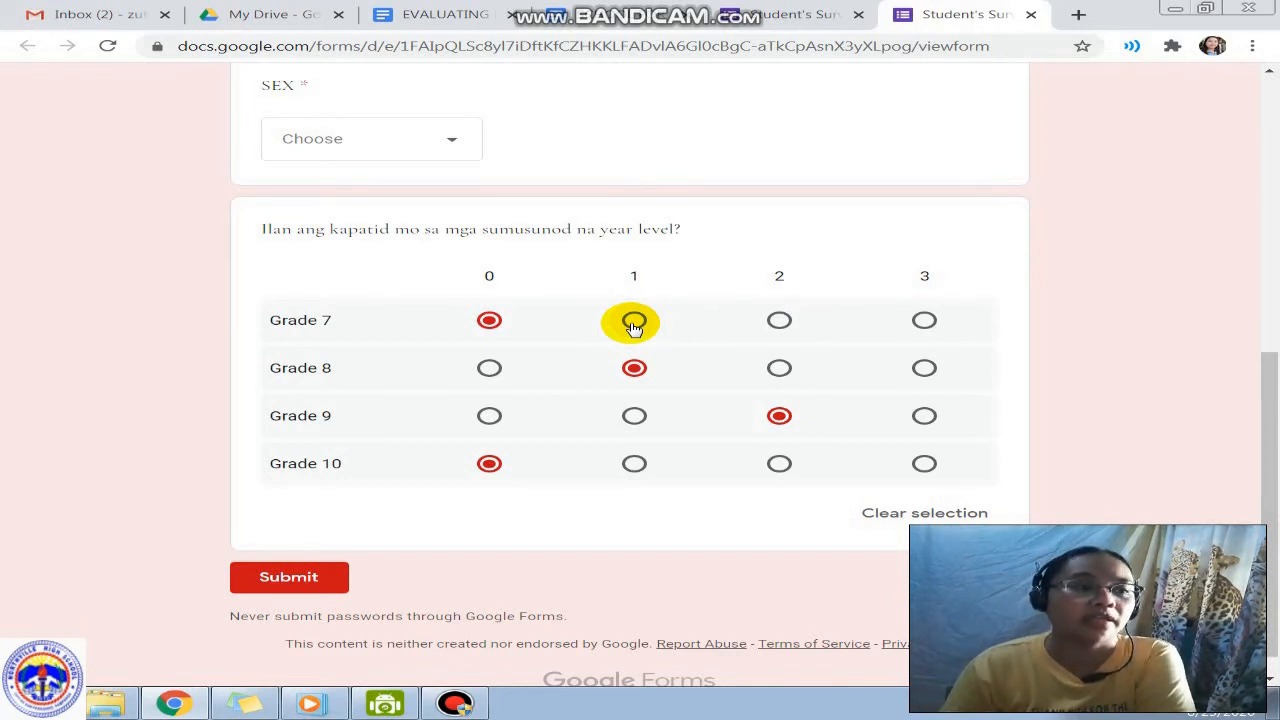
Step: Switch Grade 7's answer to 1 and back to 0, then close the preview
left_click(634, 322)
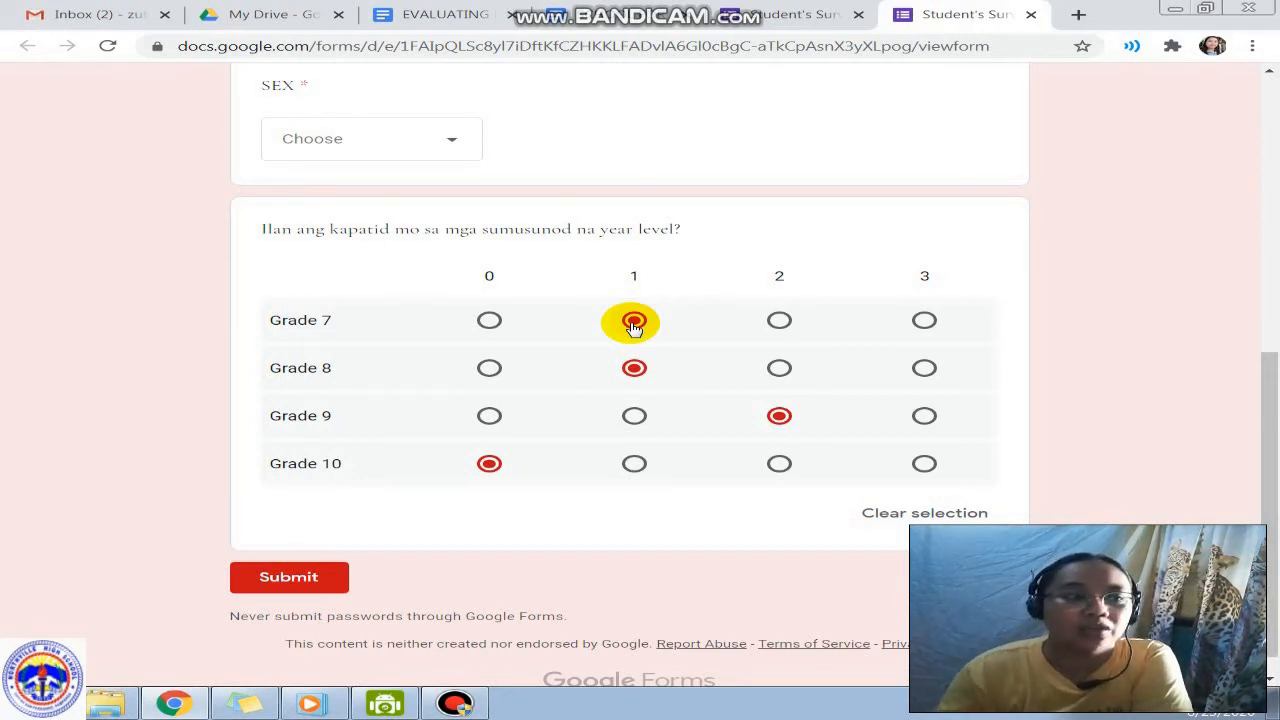
left_click(492, 323)
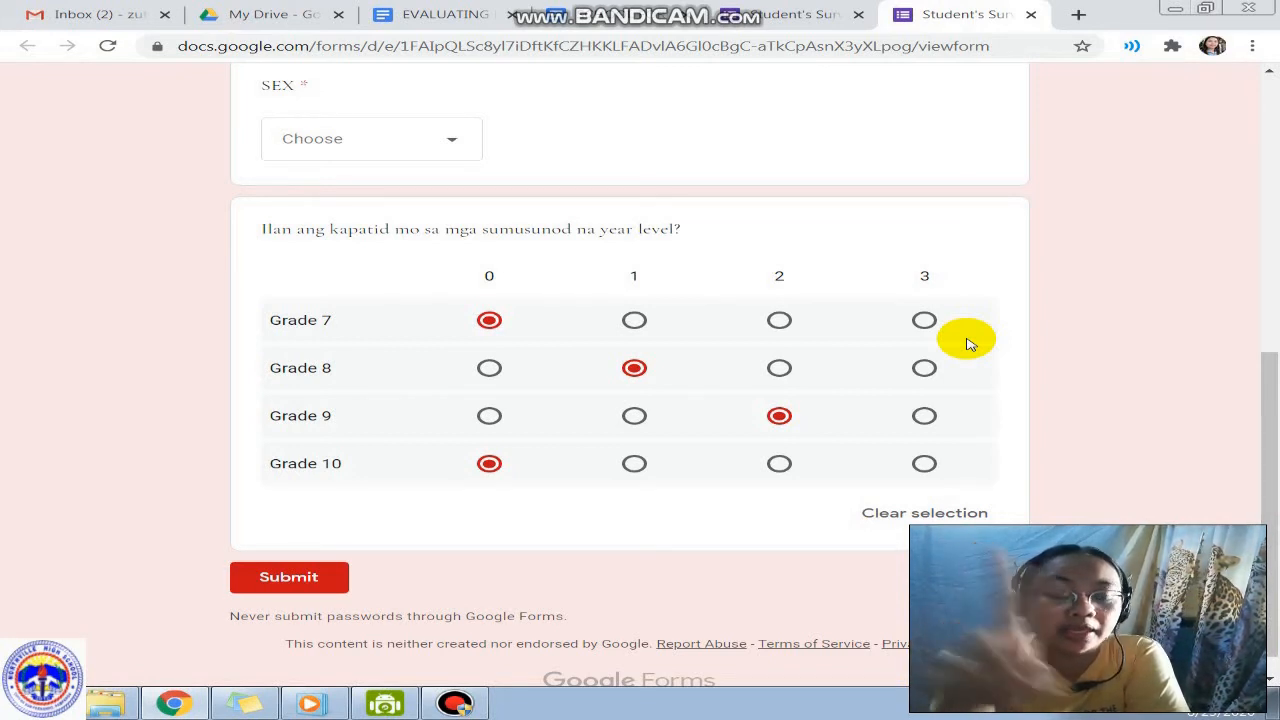
left_click(1030, 15)
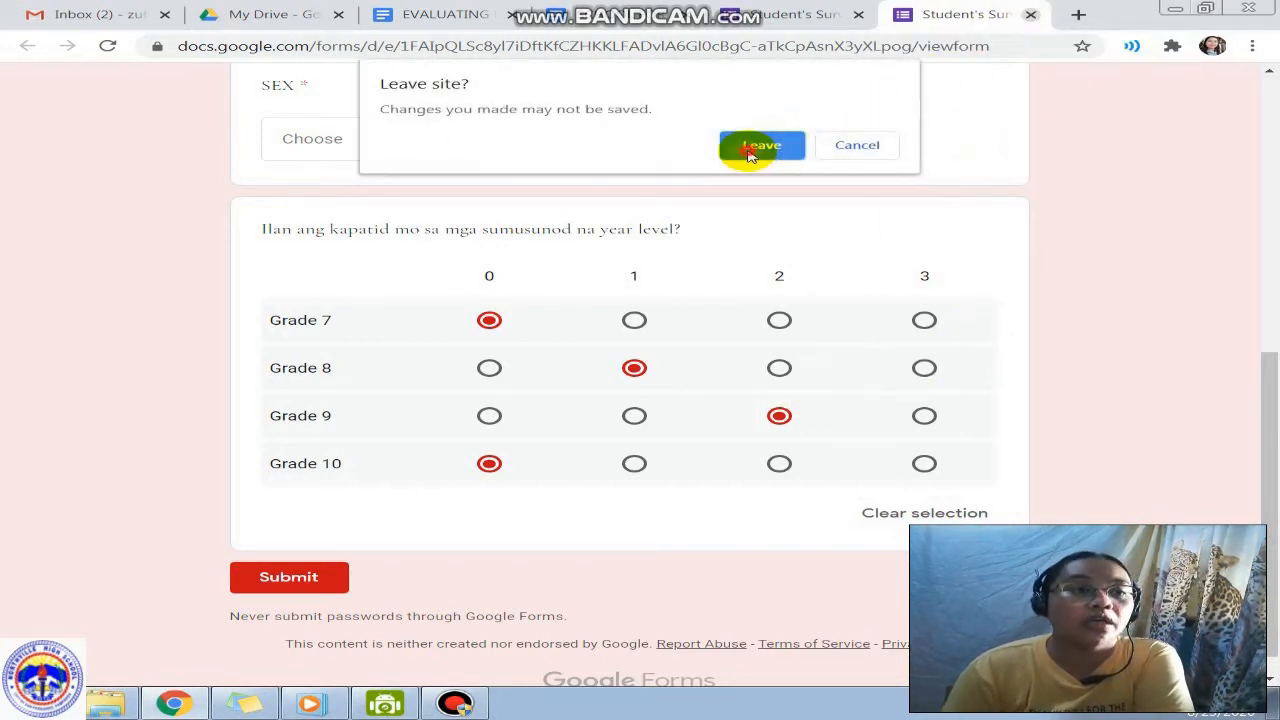
left_click(757, 146)
left_click(990, 290)
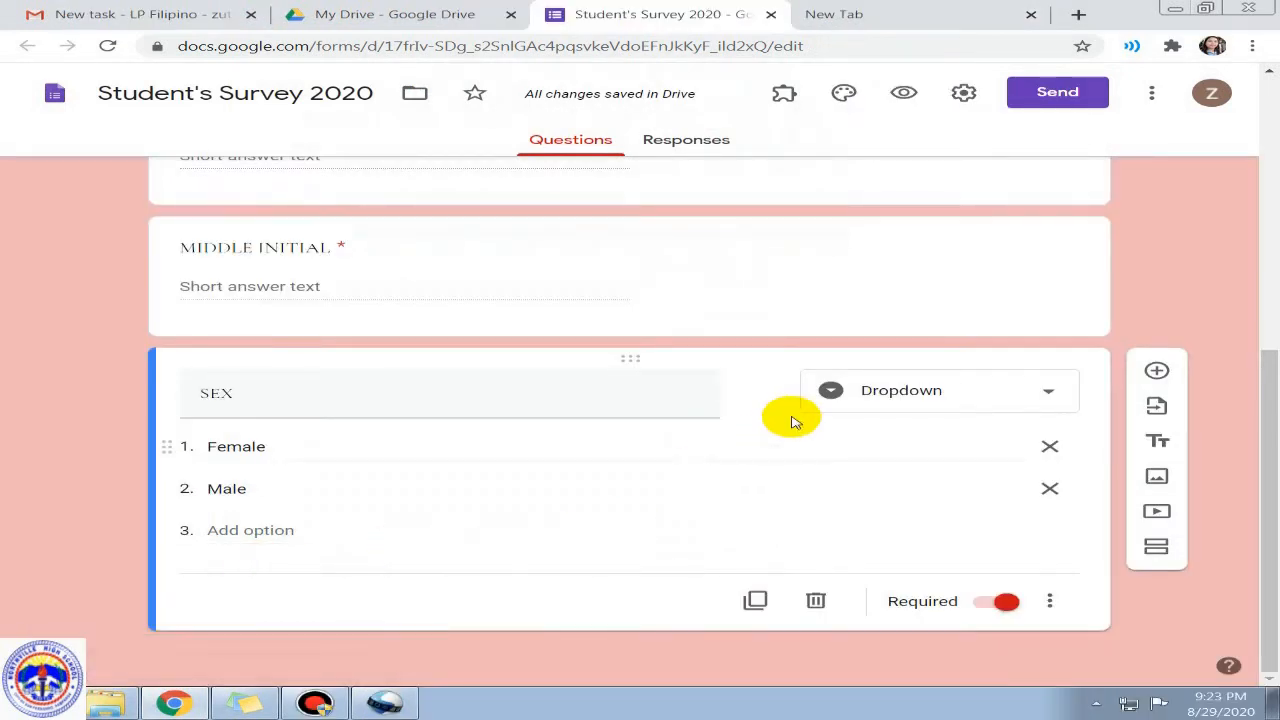
Step: Add a new linear scale question below the SEX question
left_click(1145, 372)
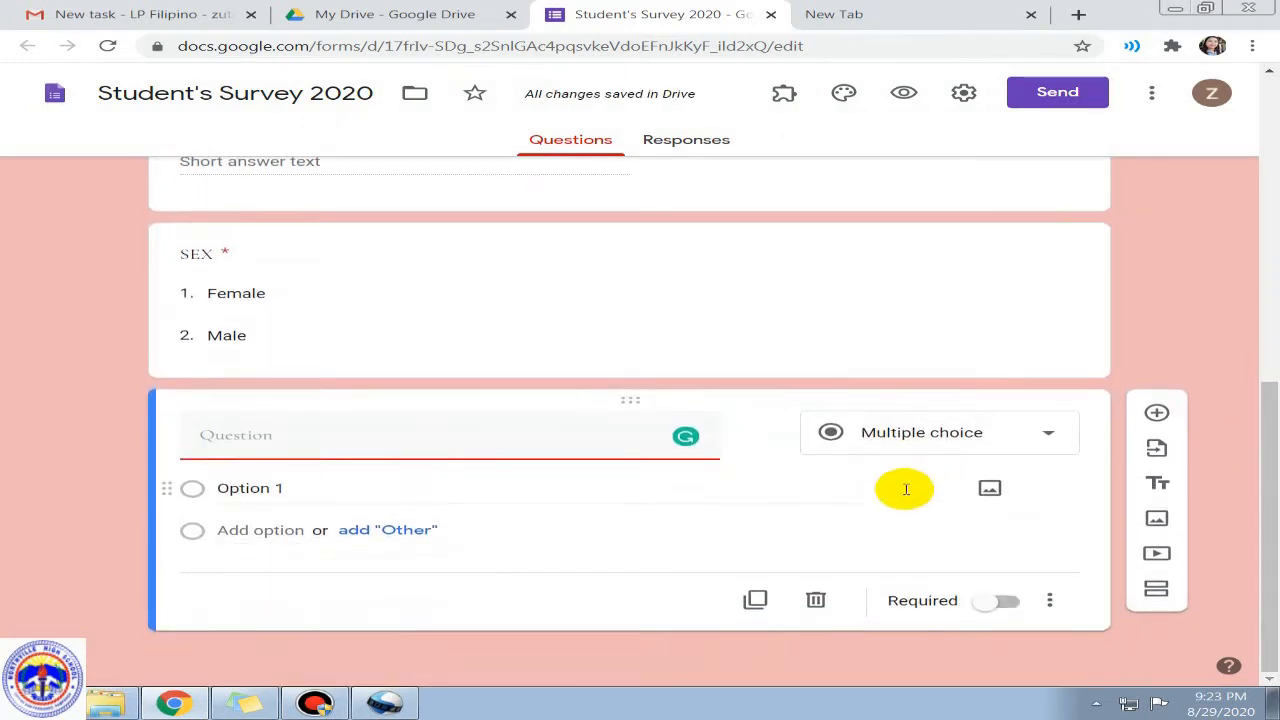
left_click(916, 440)
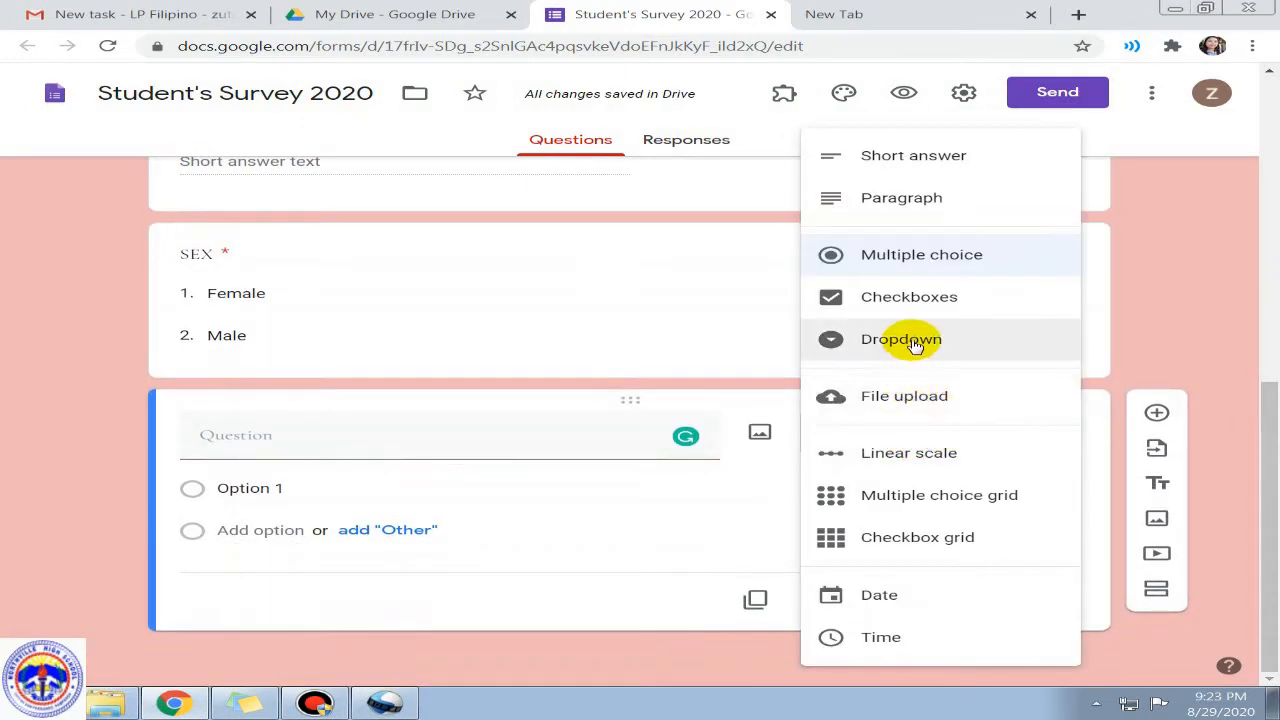
left_click(903, 458)
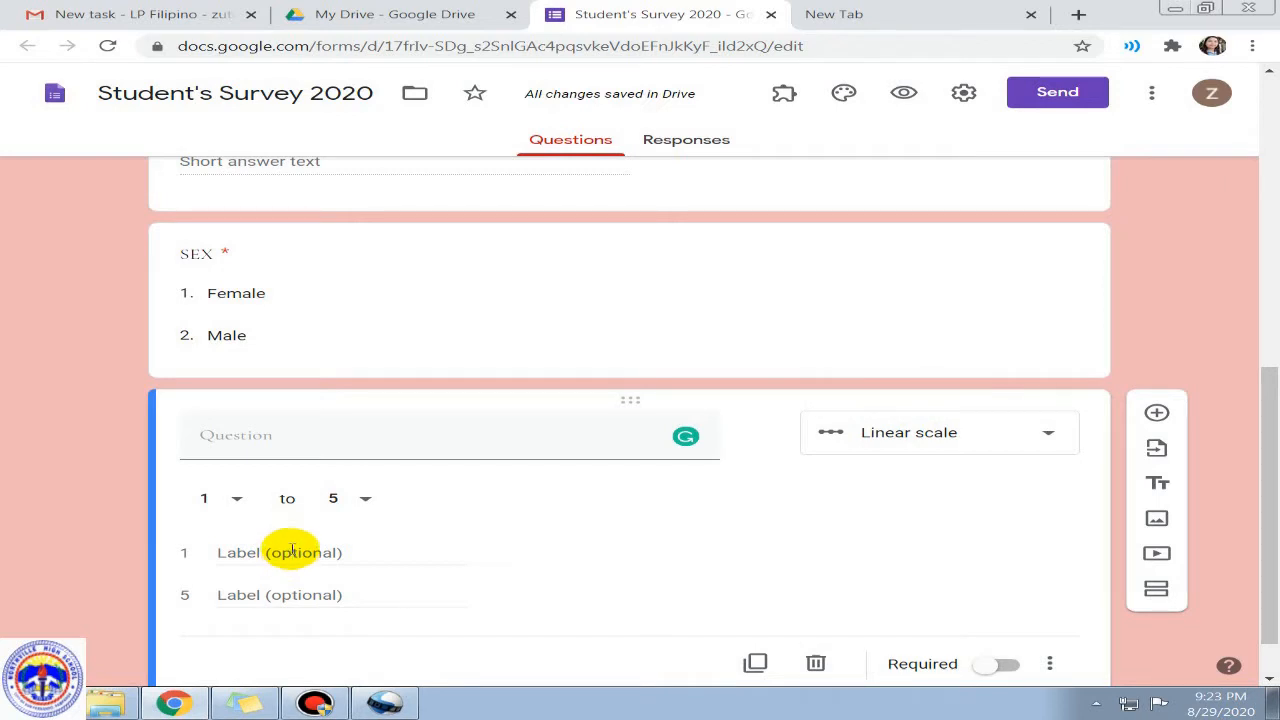
Step: Title it 'Please rate the speaker 1 being the lowest and 5 being the highest', label 1 with the speaker's name, then preview
left_click(288, 435)
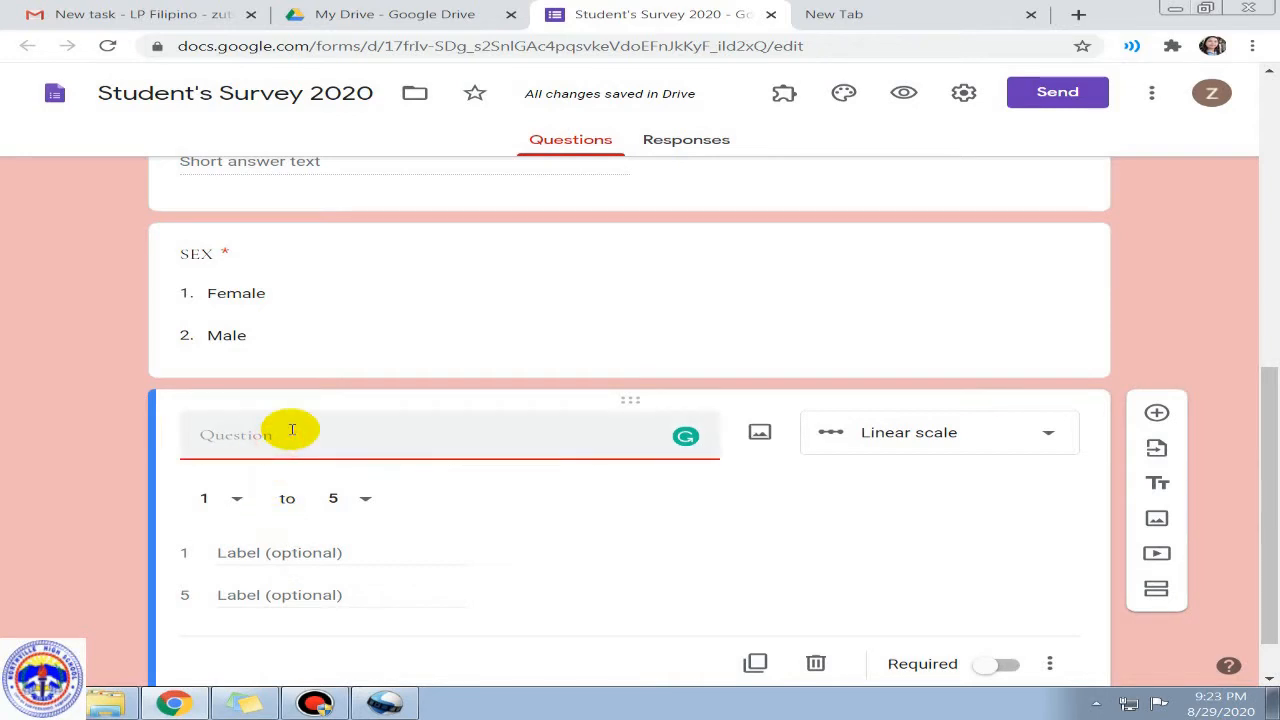
type("Please rate th")
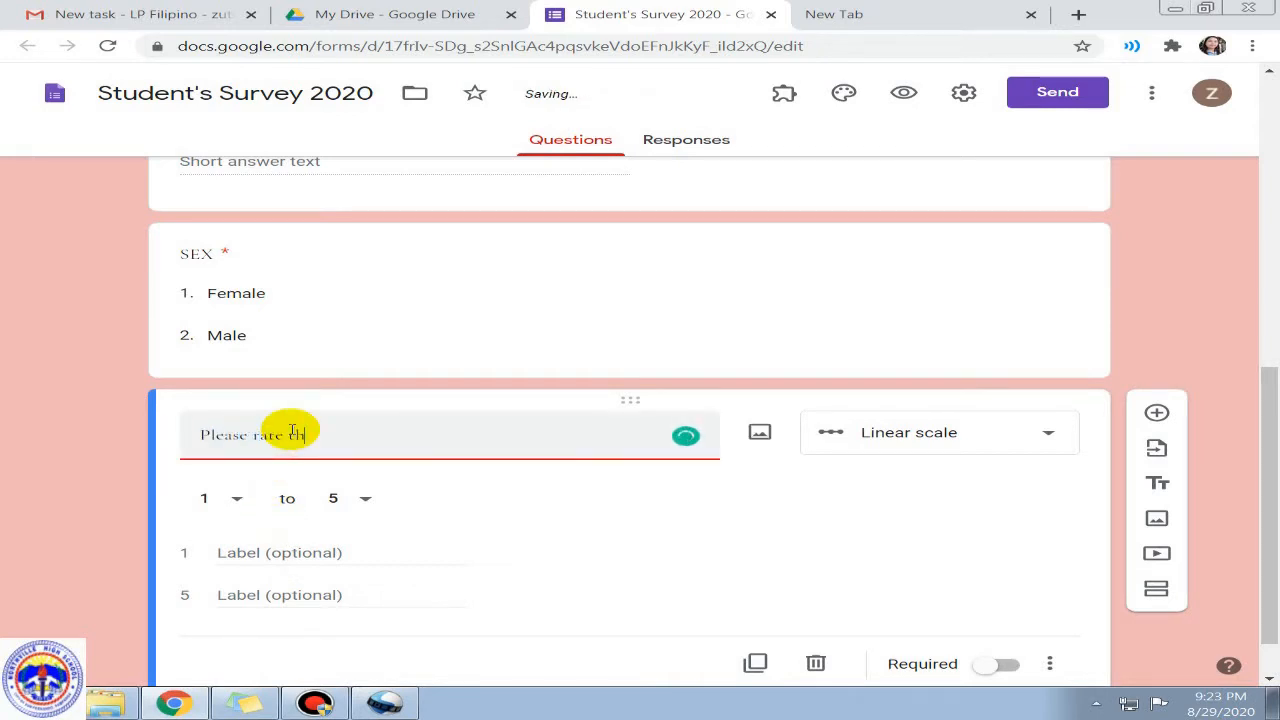
type("e speaker 1 being the lowest")
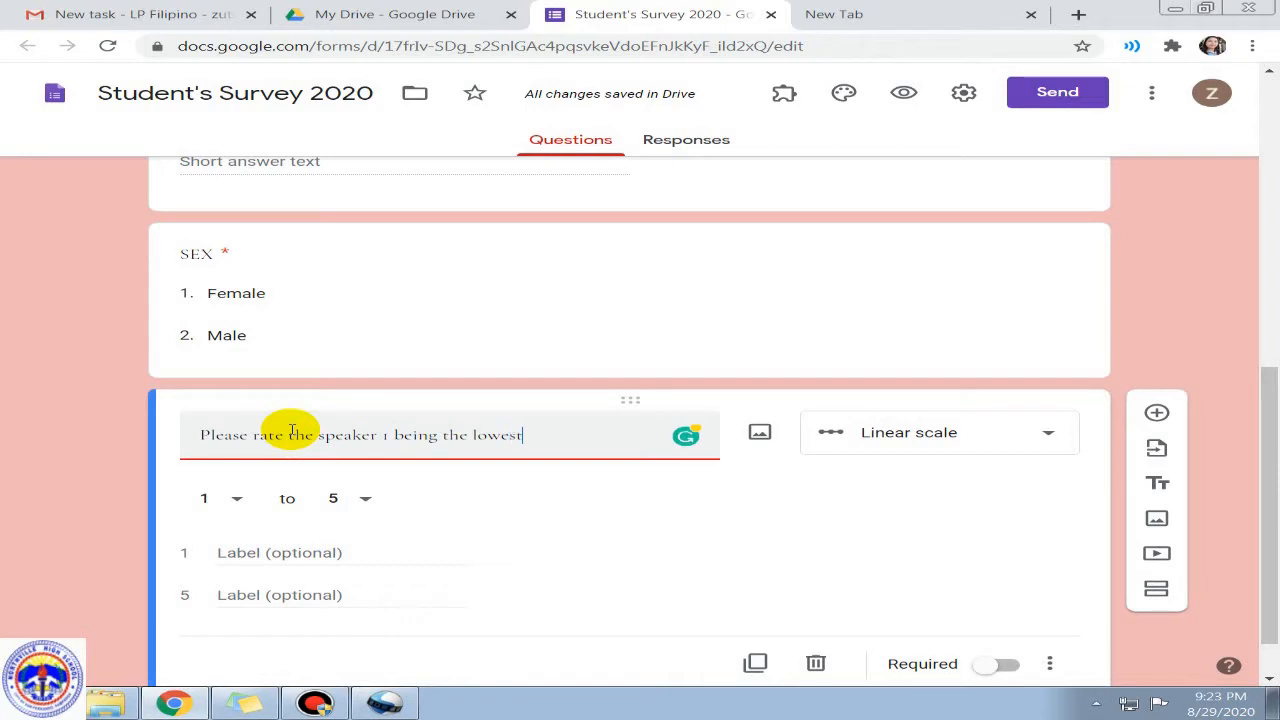
type(" and 5")
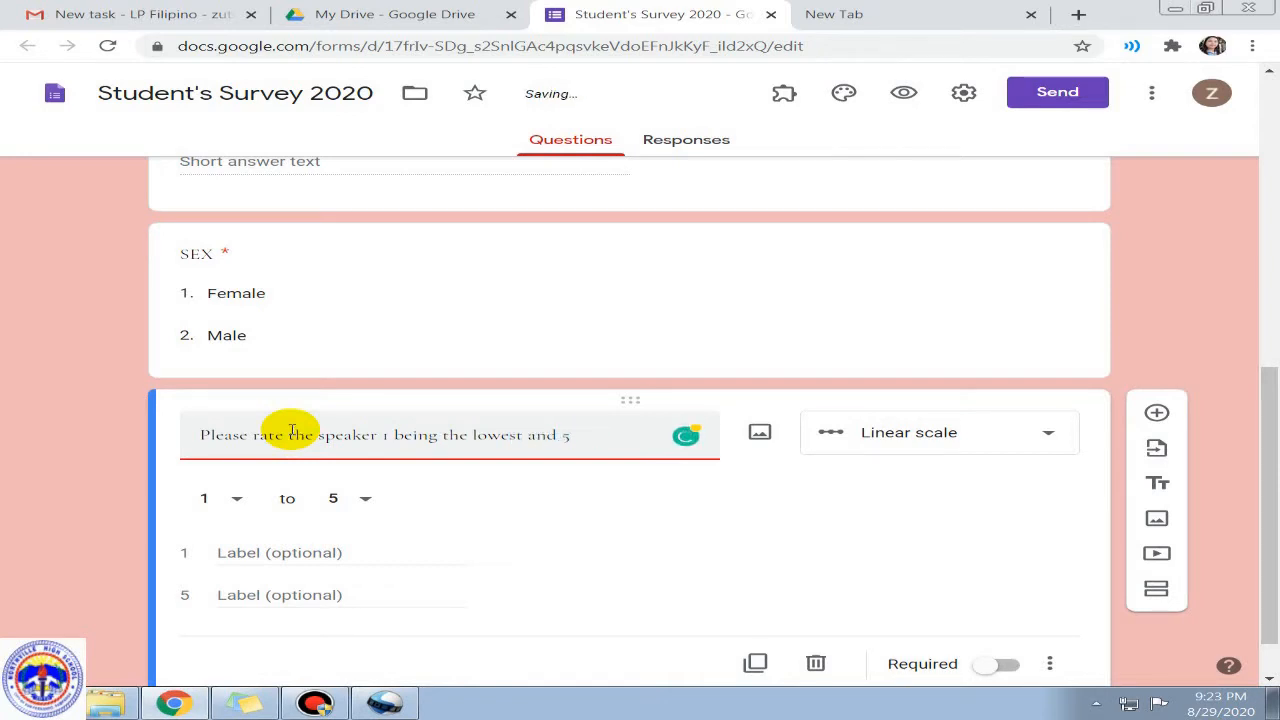
type(" being the highest")
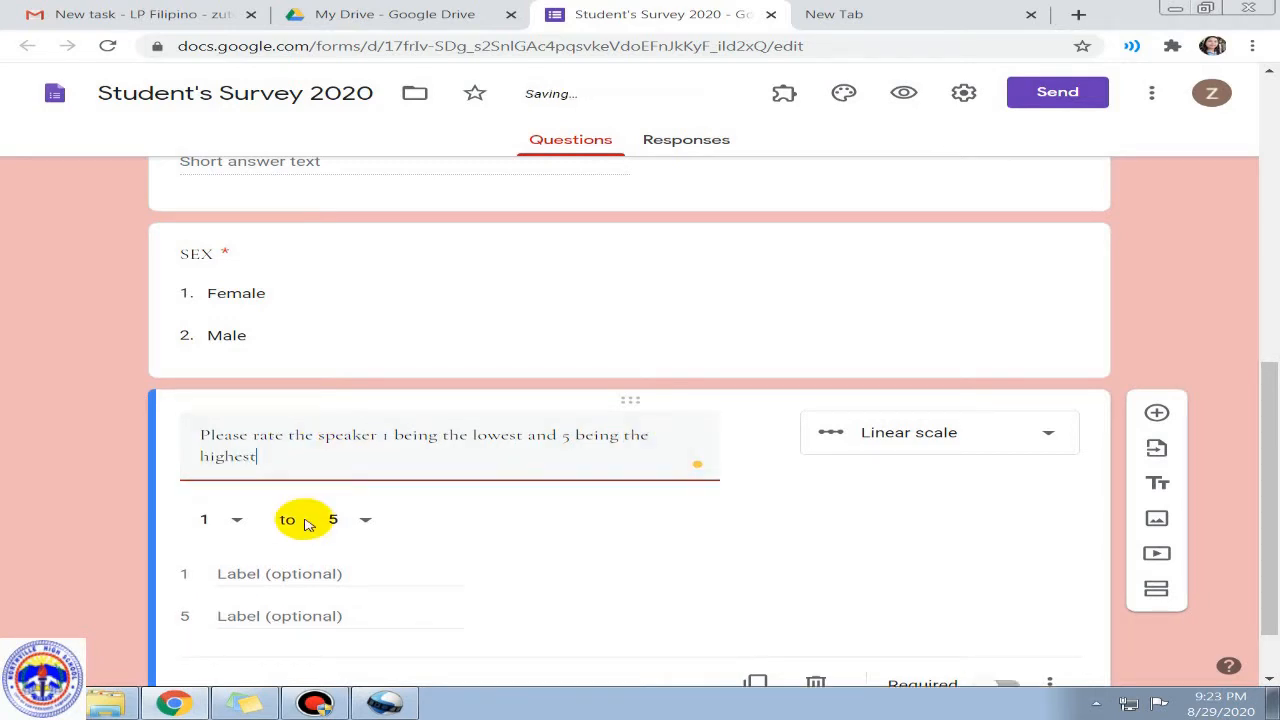
left_click(271, 571)
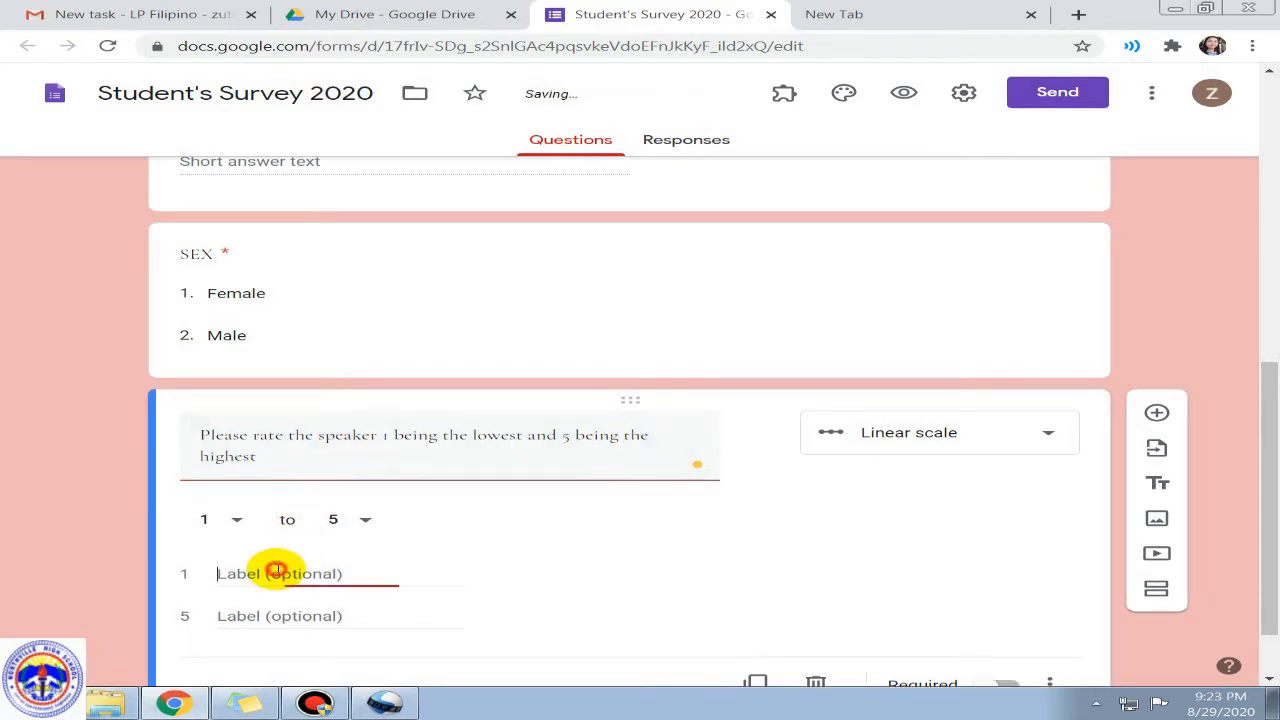
type("Zarra")
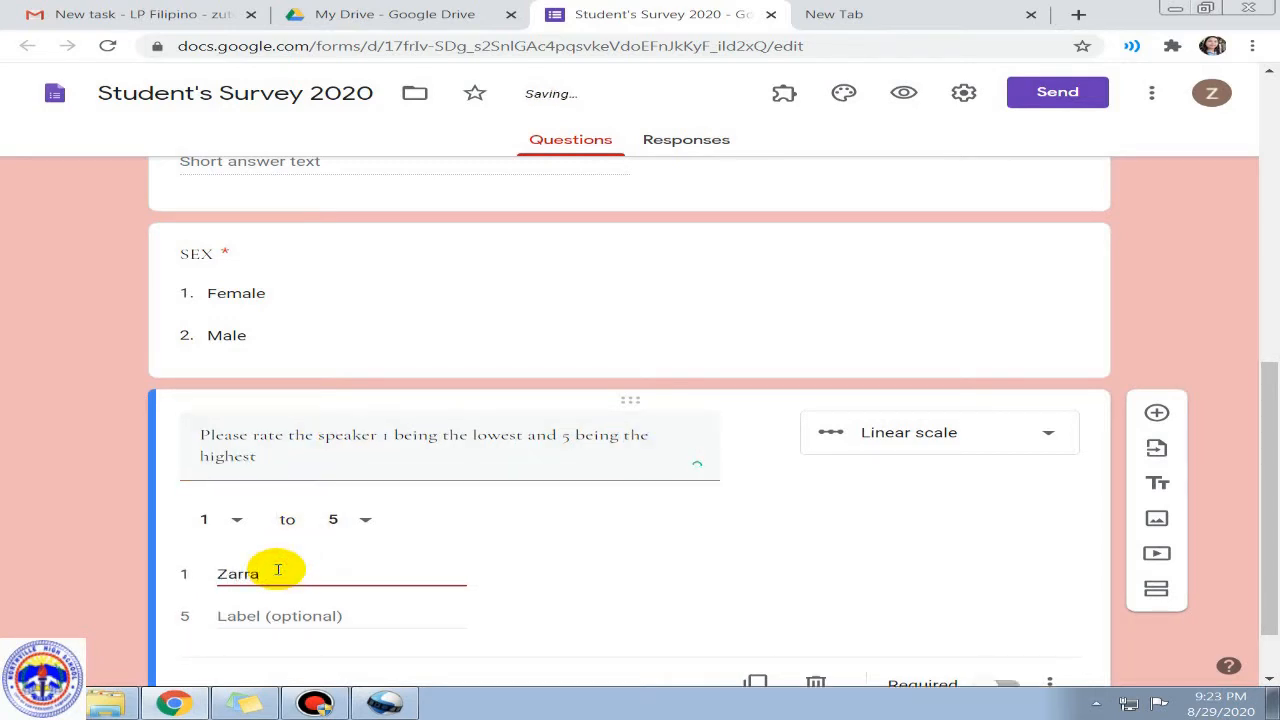
type("h")
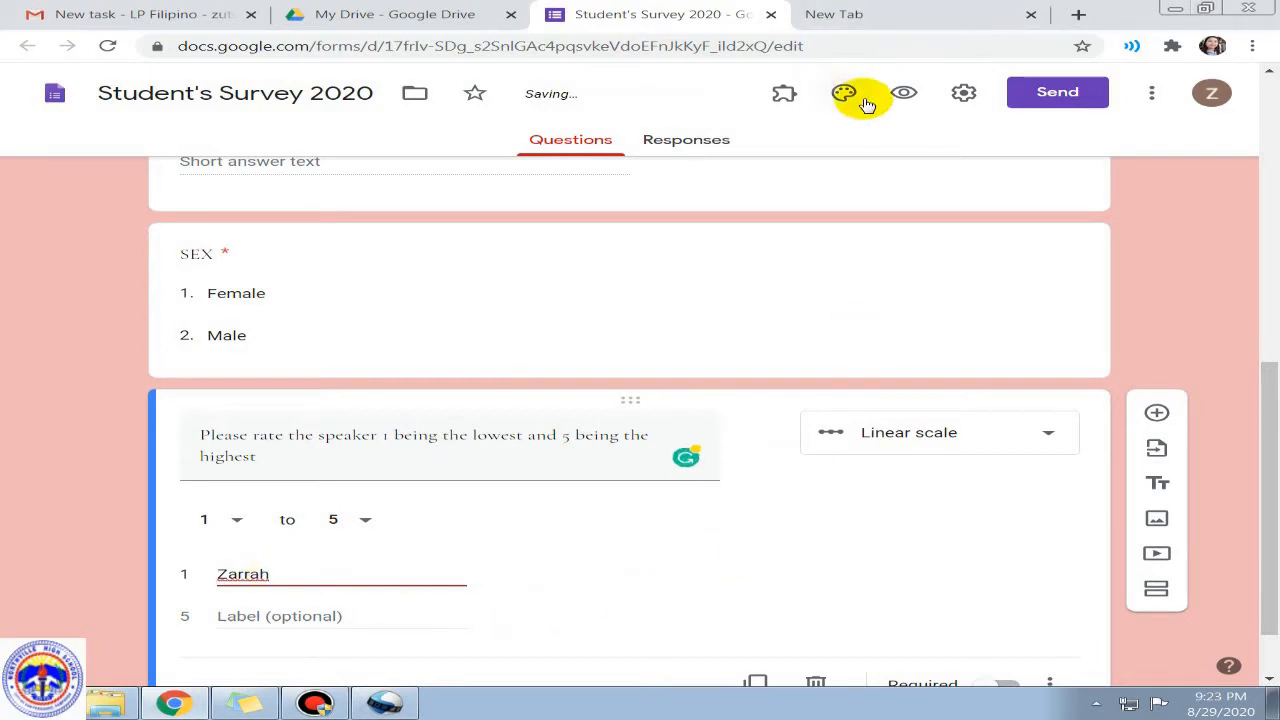
left_click(906, 94)
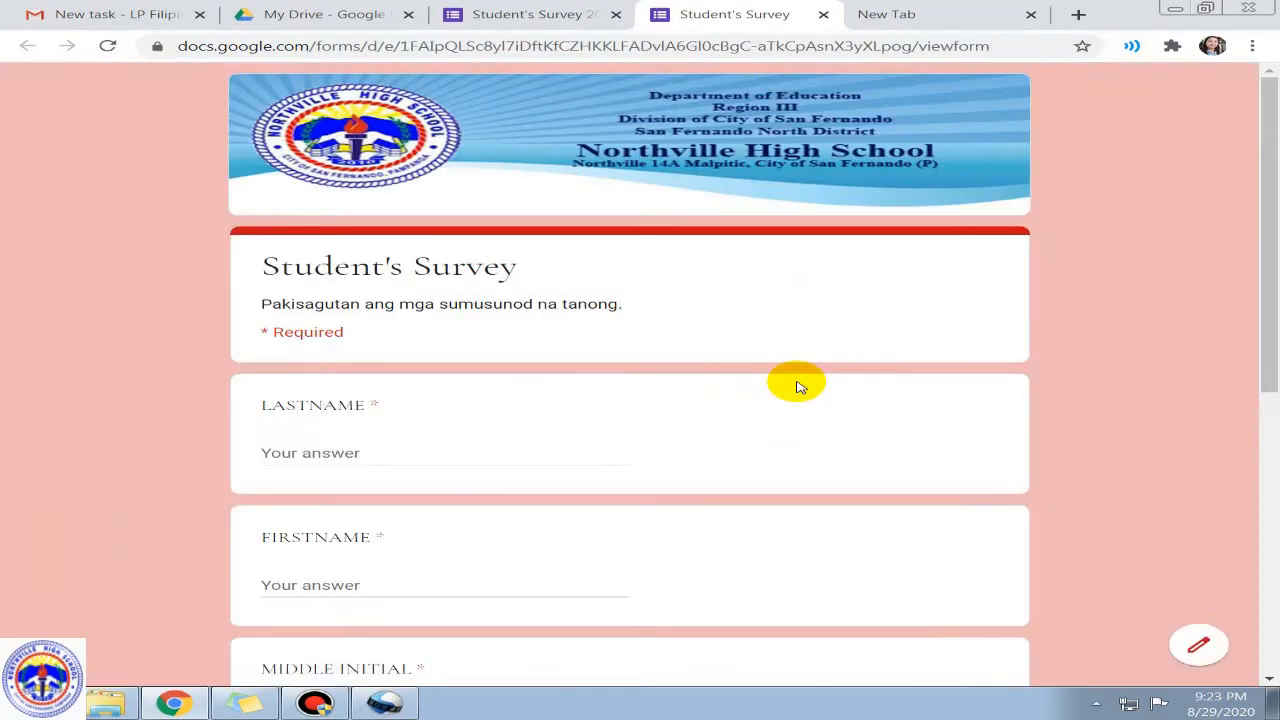
Step: Test the speaker rating in the preview, settling on 1, then leave the preview
scroll(697, 494, "down", 5)
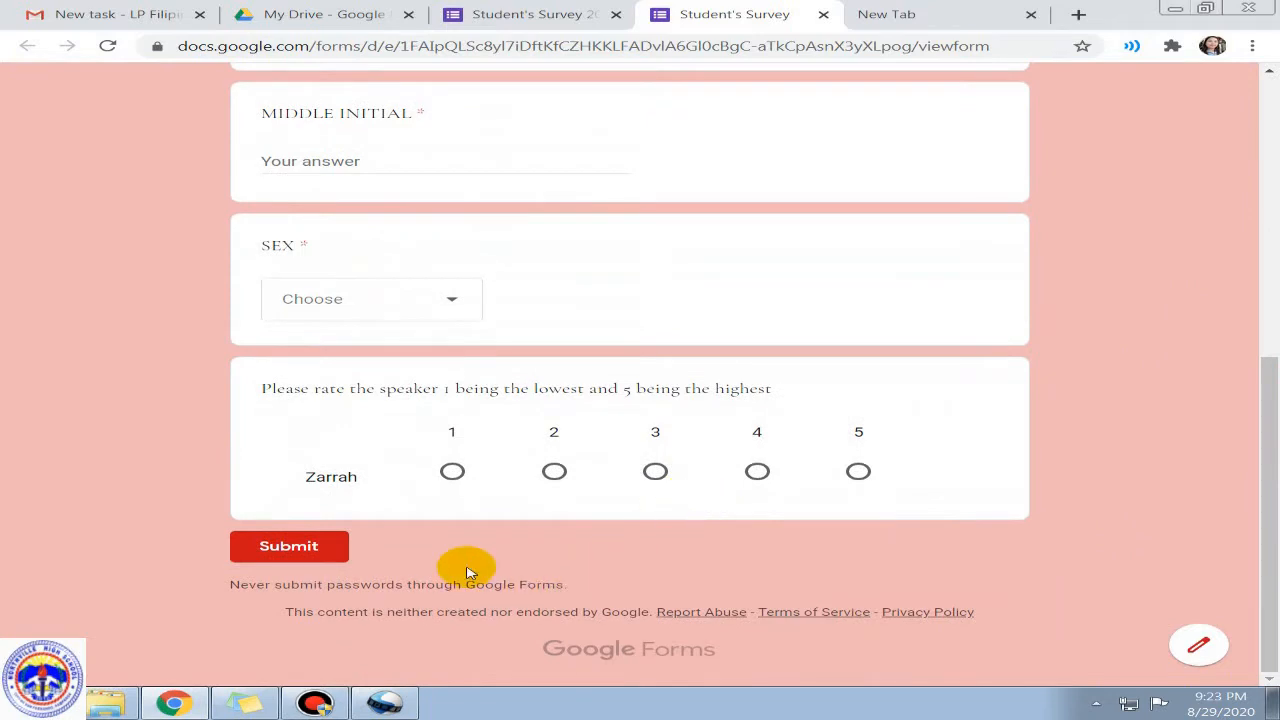
left_click(757, 471)
left_click(654, 473)
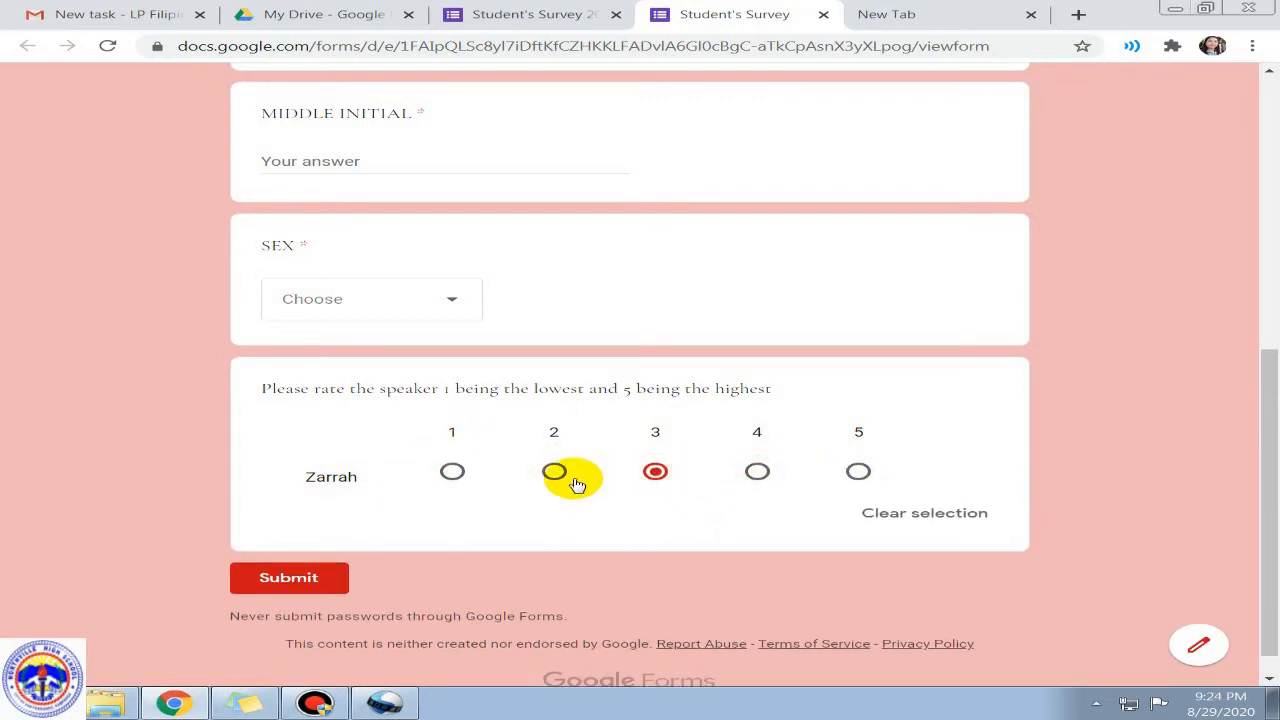
left_click(554, 471)
left_click(452, 472)
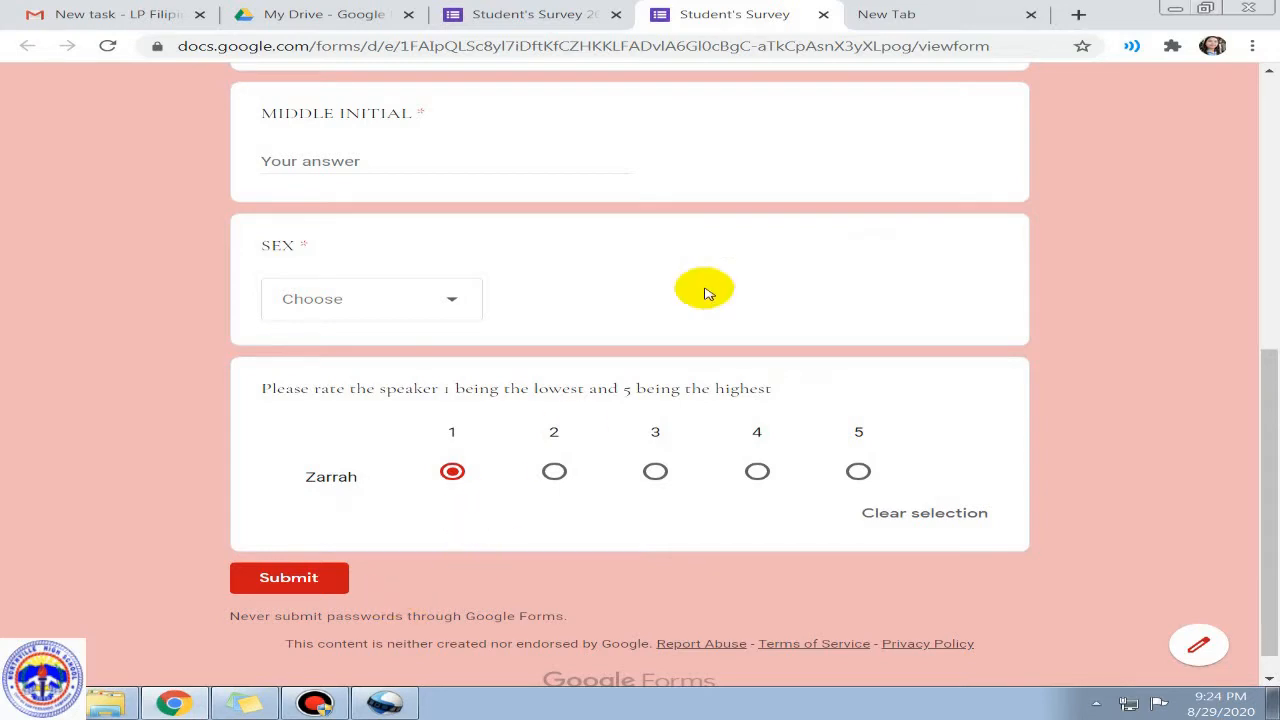
left_click(825, 17)
left_click(754, 146)
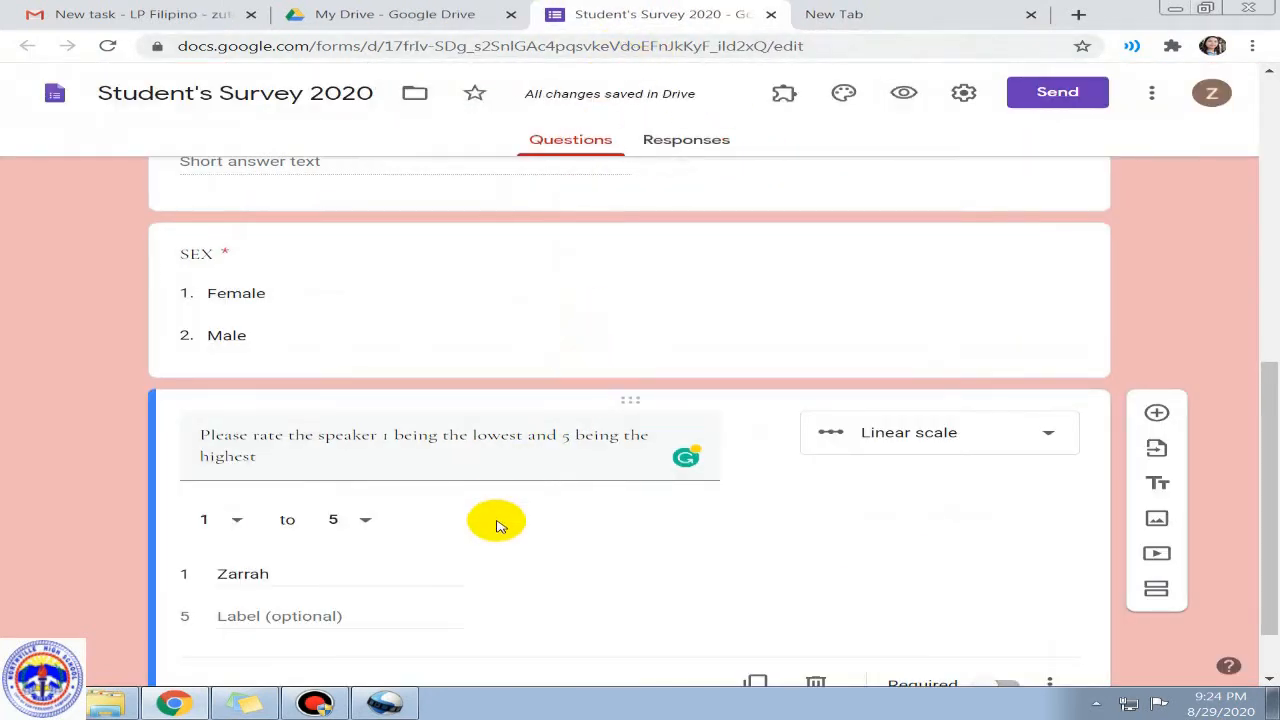
Step: Add a new File upload question below the speaker rating
left_click(1156, 412)
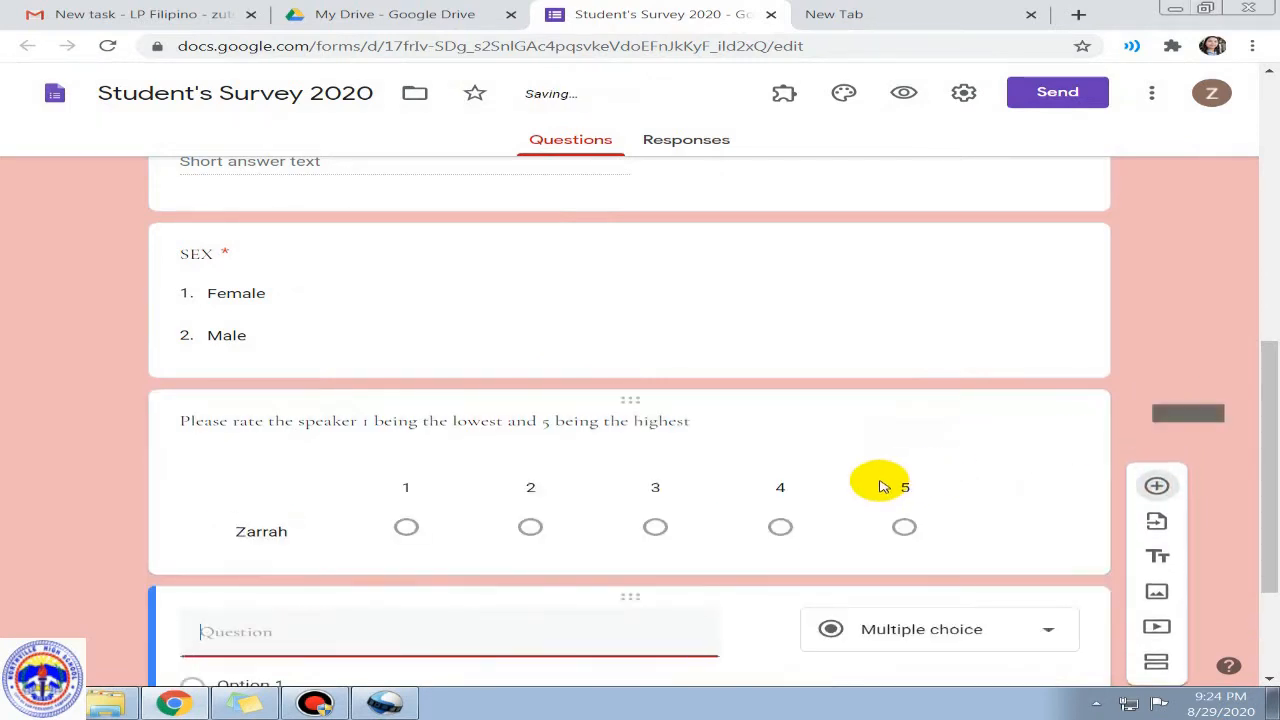
left_click(887, 437)
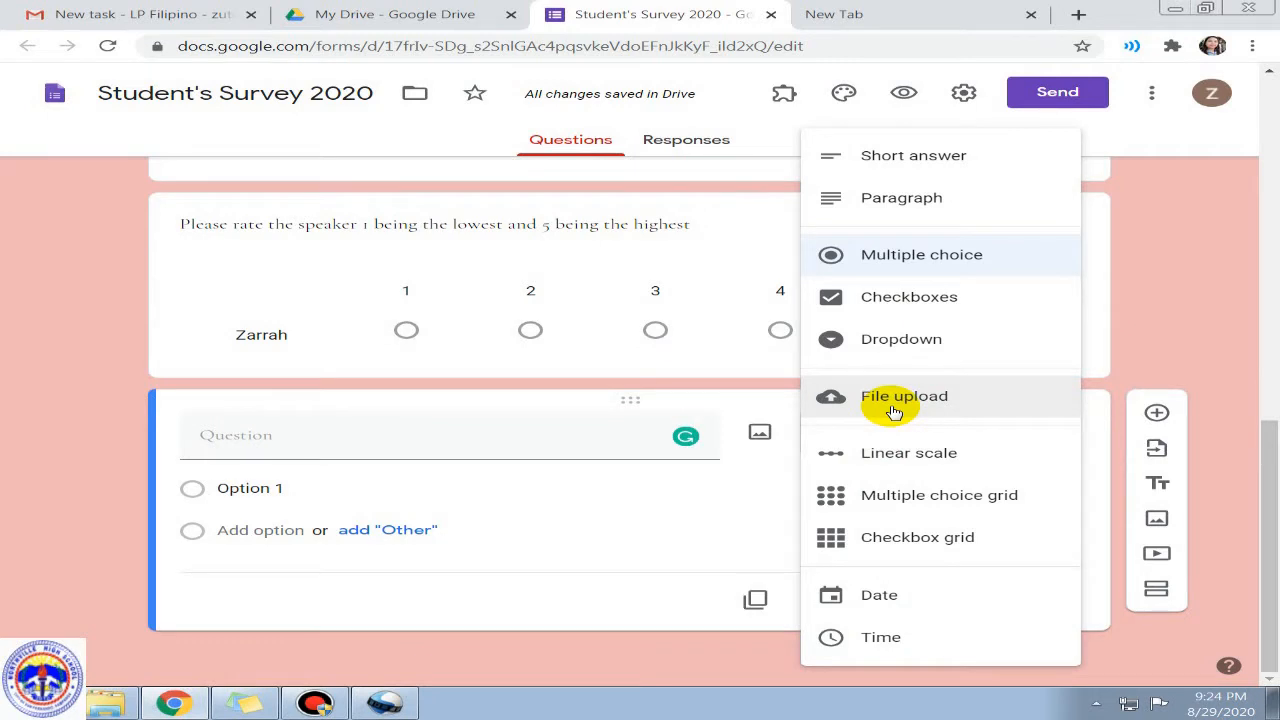
left_click(893, 411)
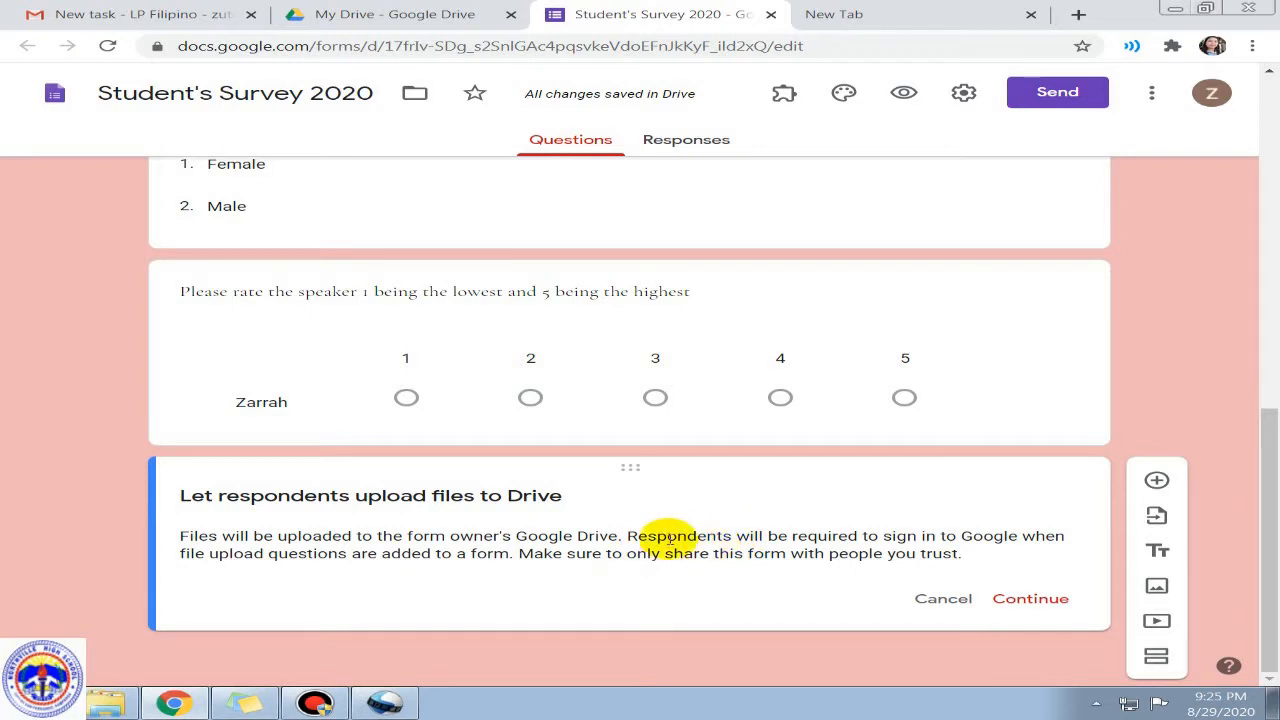
Step: Read through the Drive upload notice and accept it with Continue
left_click_drag(624, 537, 1016, 537)
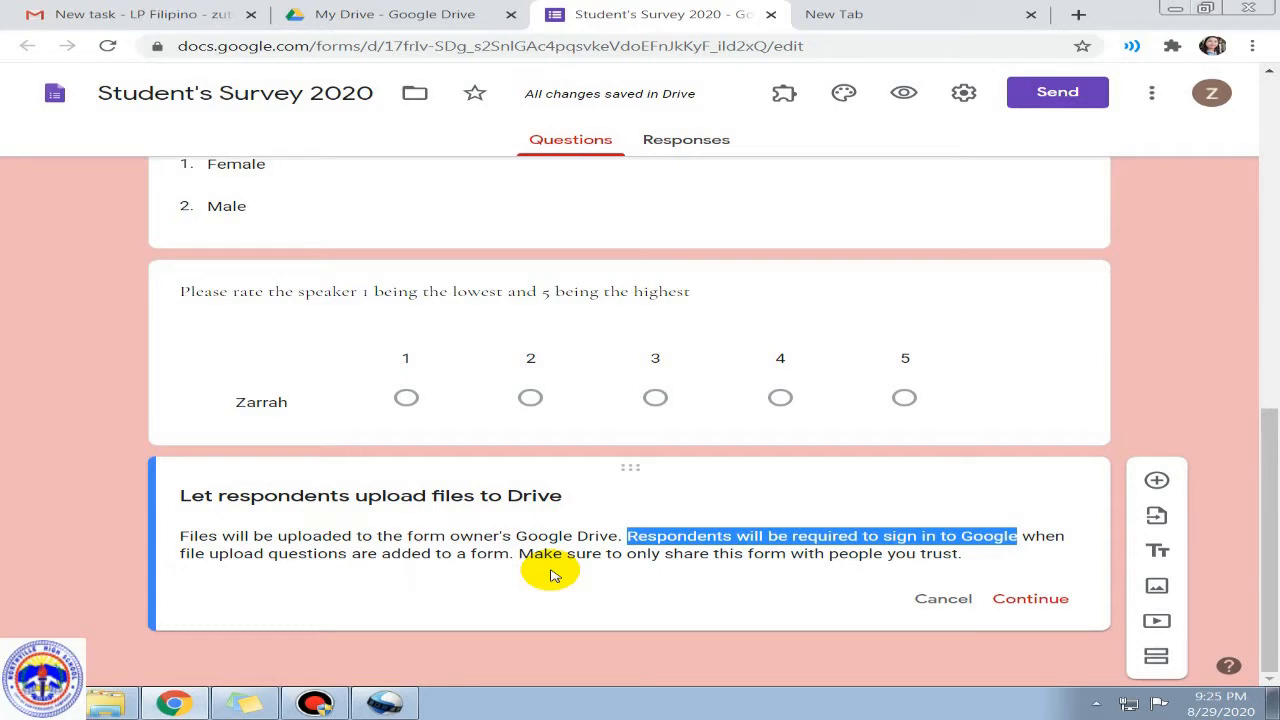
left_click(185, 540)
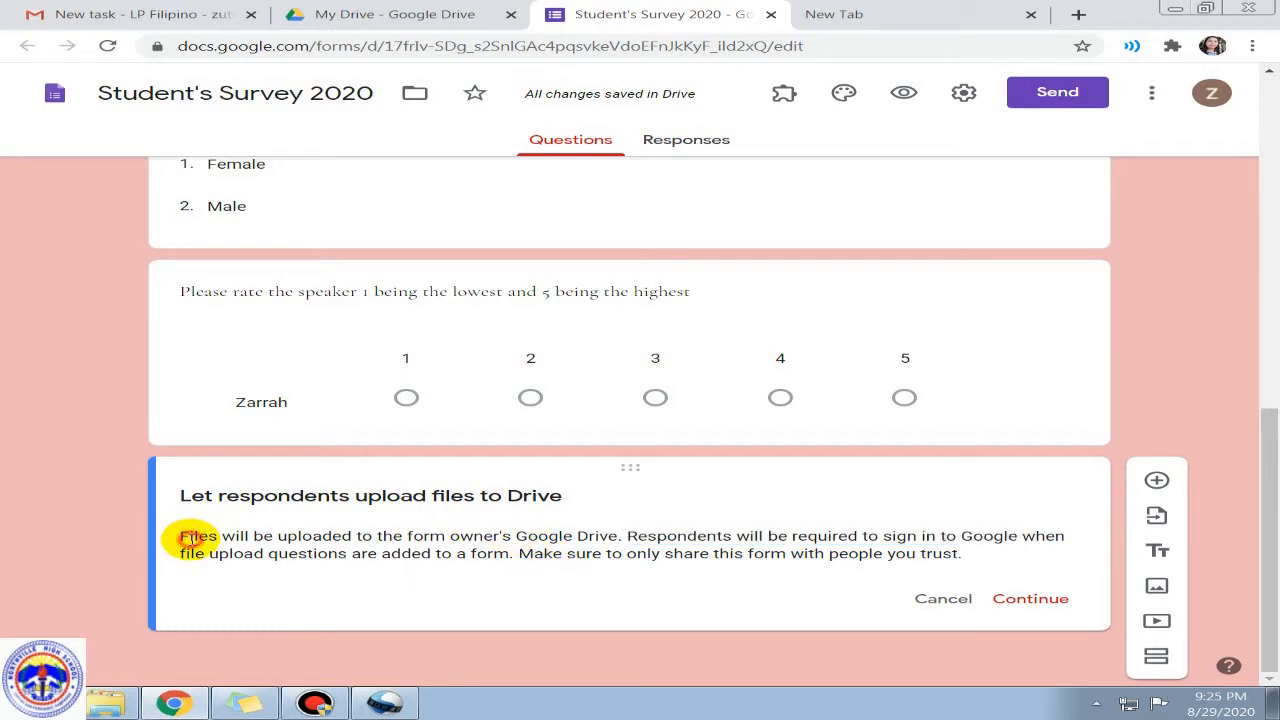
left_click_drag(183, 537, 968, 562)
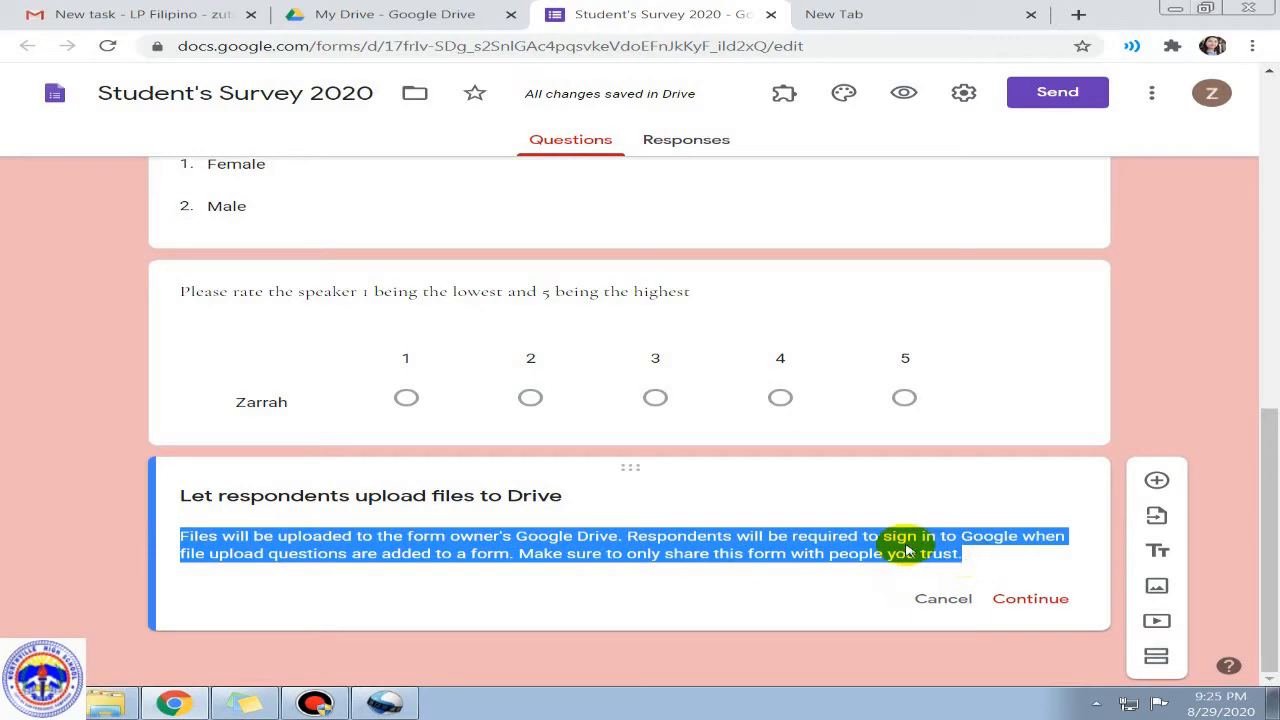
left_click(471, 557)
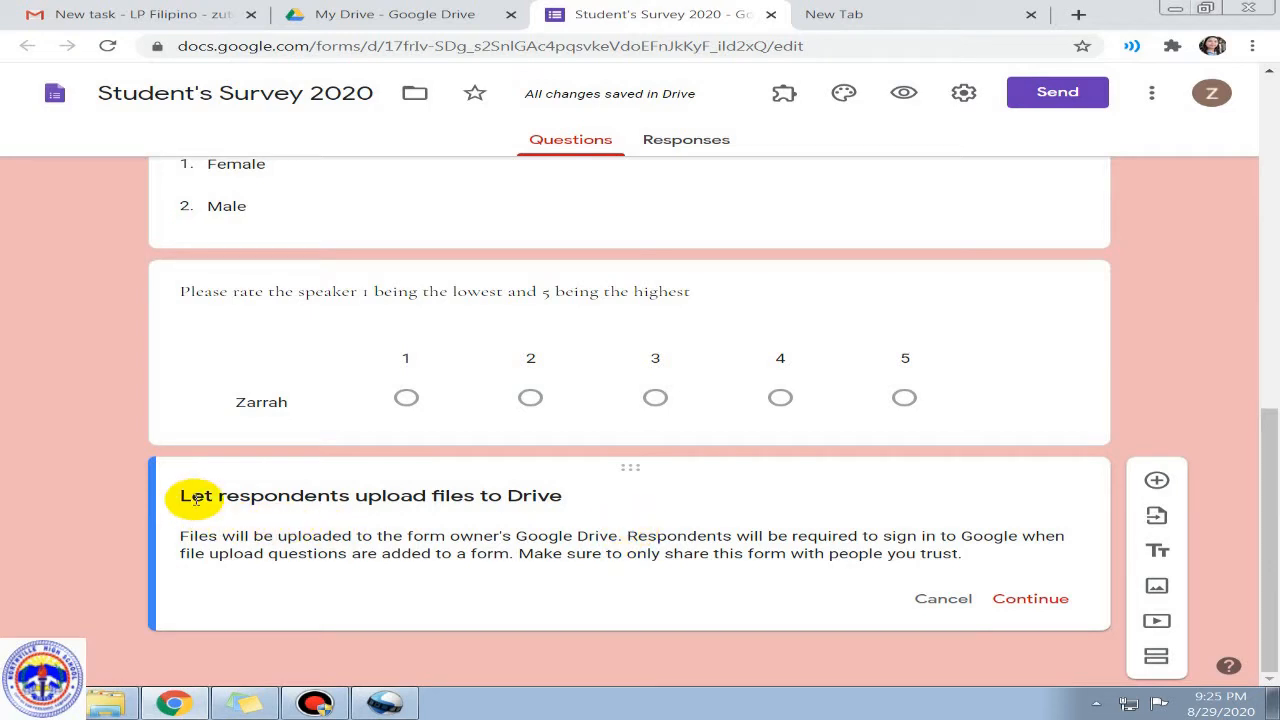
left_click_drag(189, 495, 1020, 558)
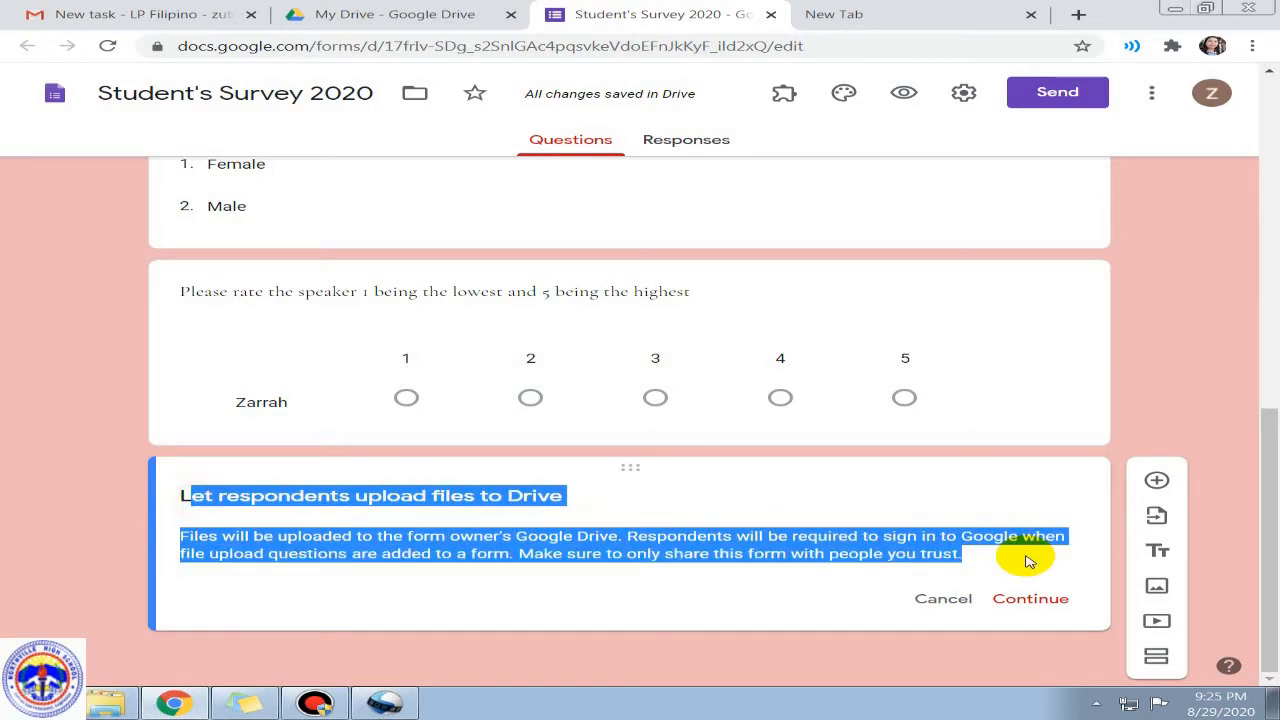
left_click(543, 571)
left_click_drag(181, 498, 1063, 566)
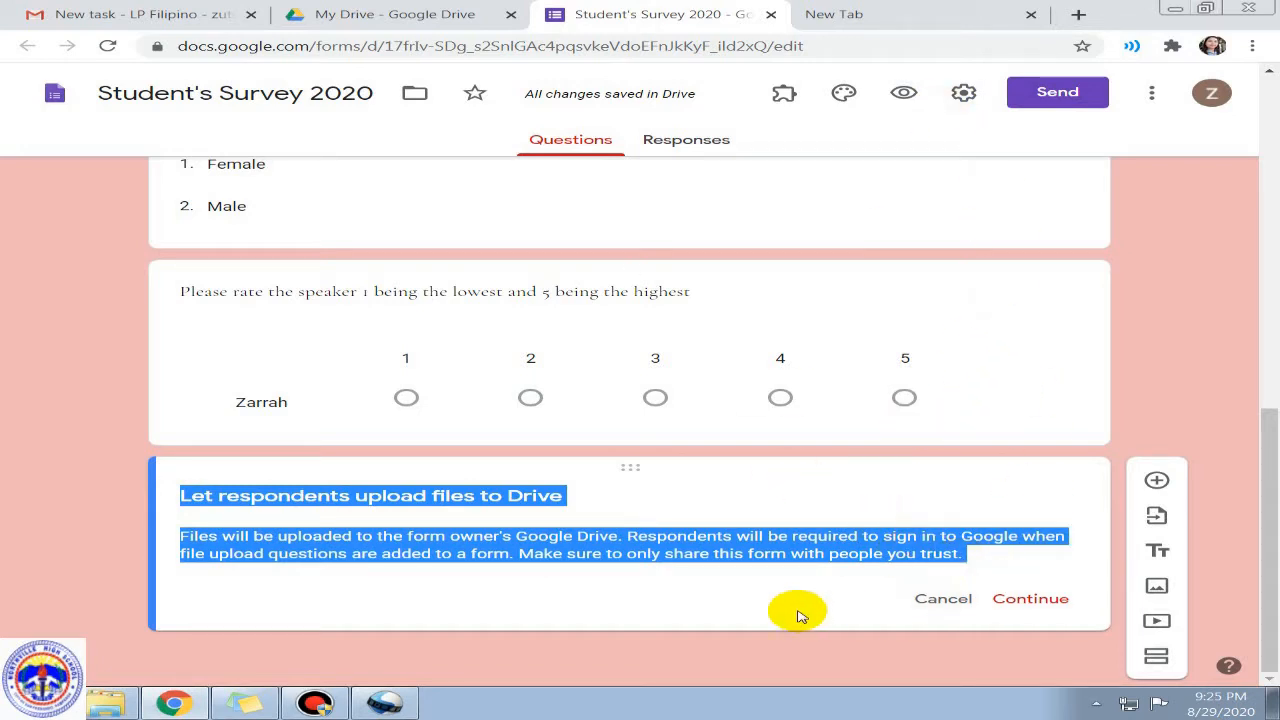
left_click(1030, 599)
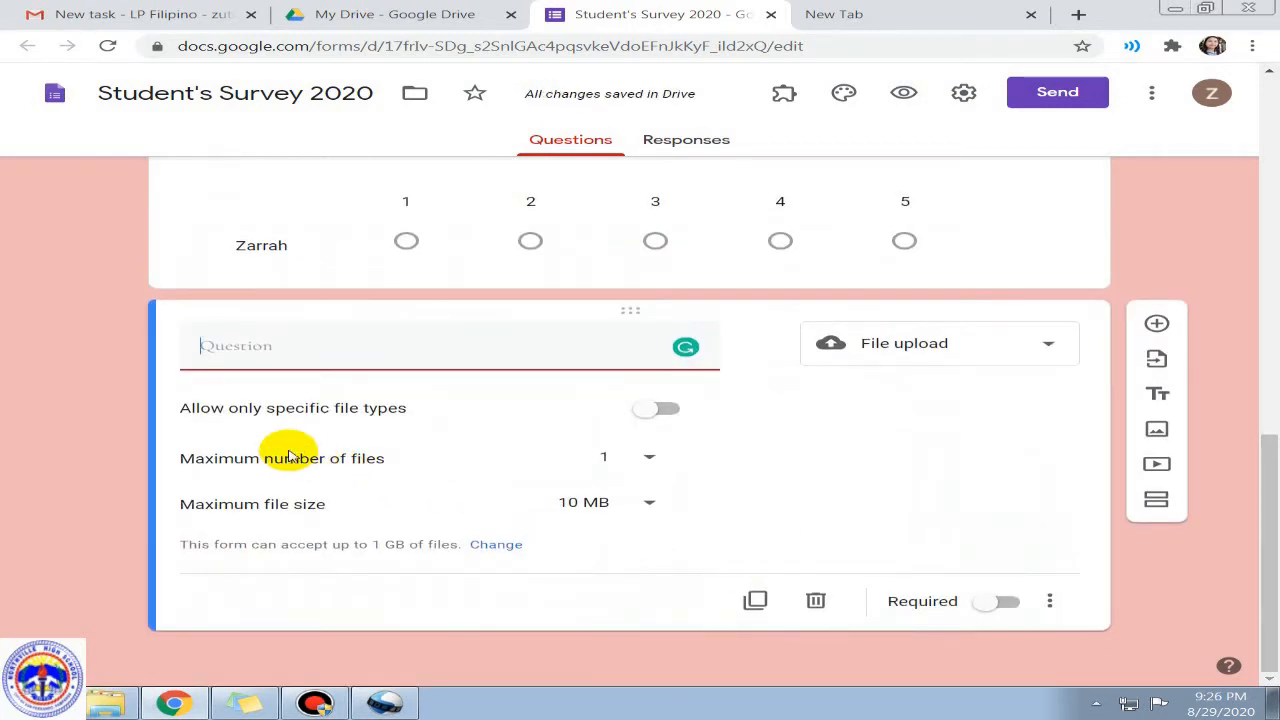
Step: Keep the upload allowing any file type, with at most 1 file of up to 10 MB
left_click(668, 410)
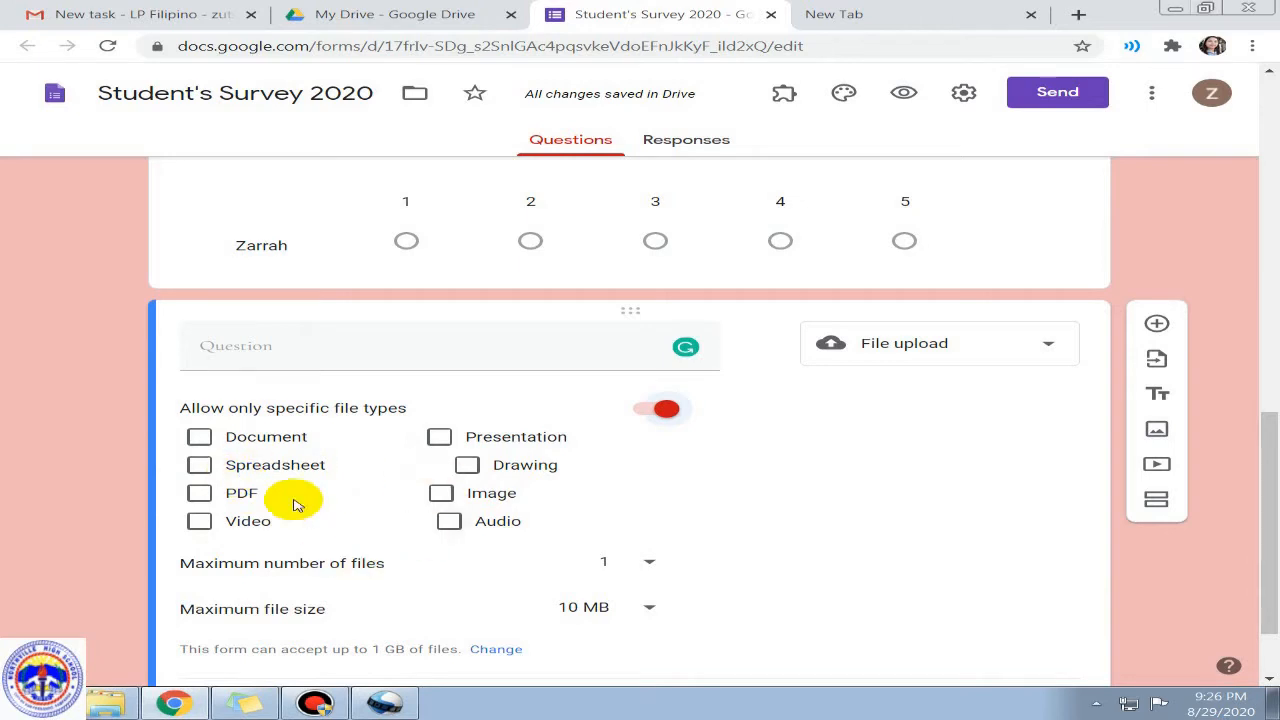
scroll(337, 480, "down", 1)
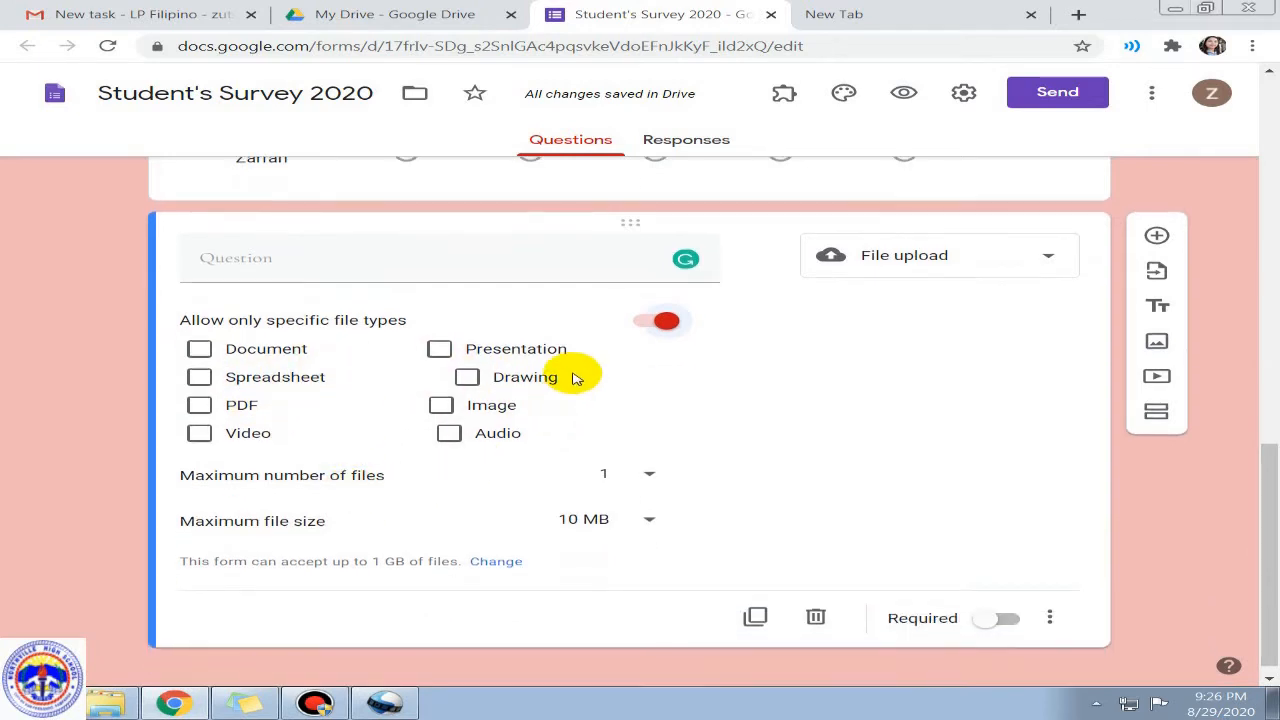
left_click(645, 329)
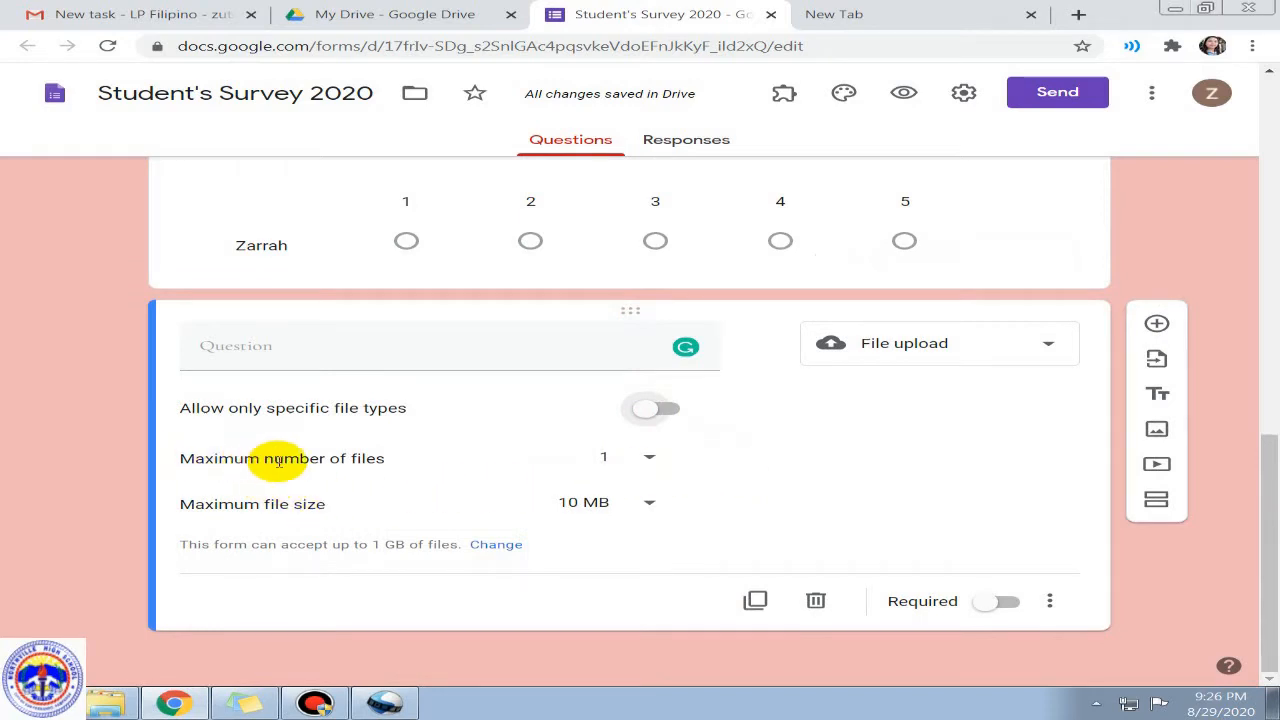
left_click(640, 458)
left_click(643, 457)
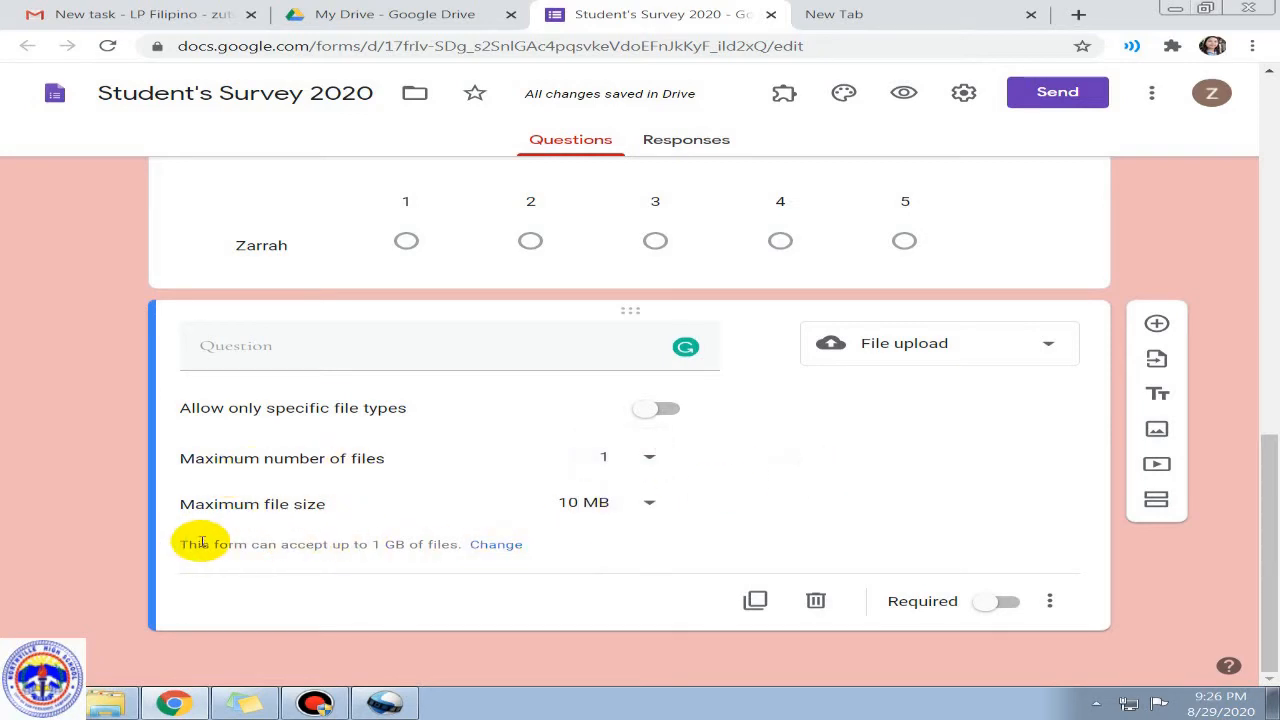
left_click(647, 507)
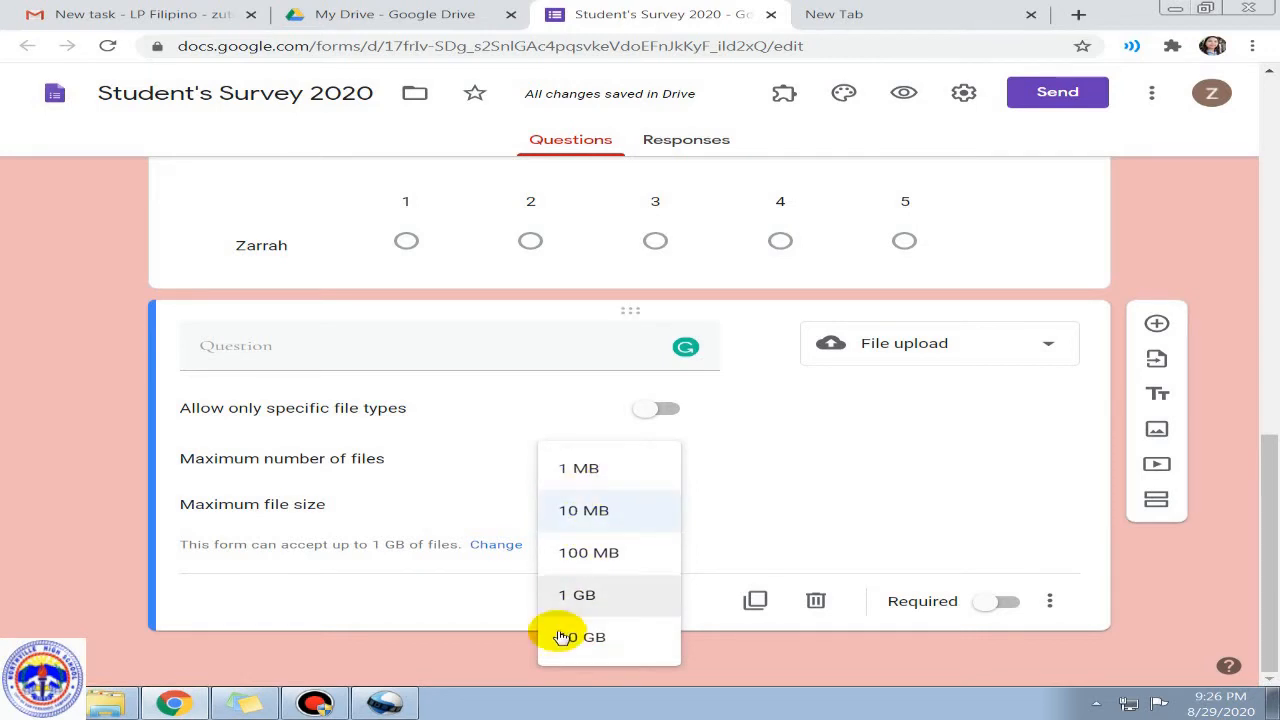
left_click(780, 500)
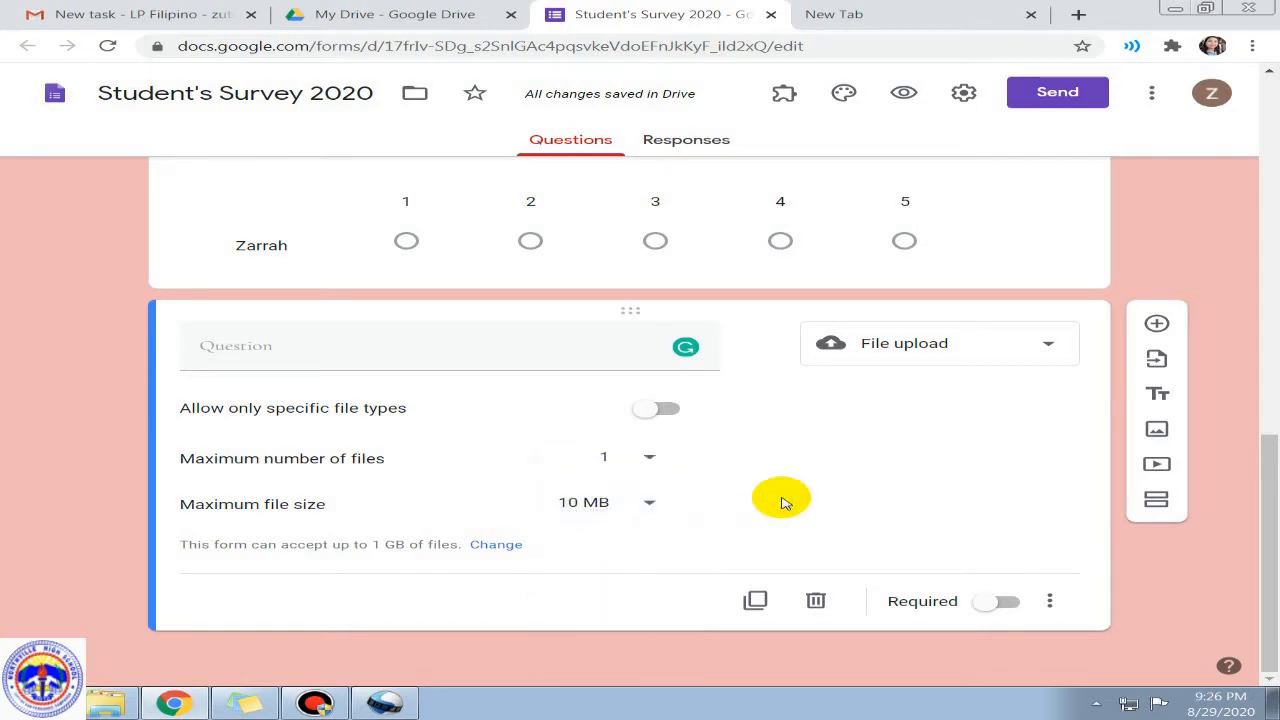
left_click(648, 505)
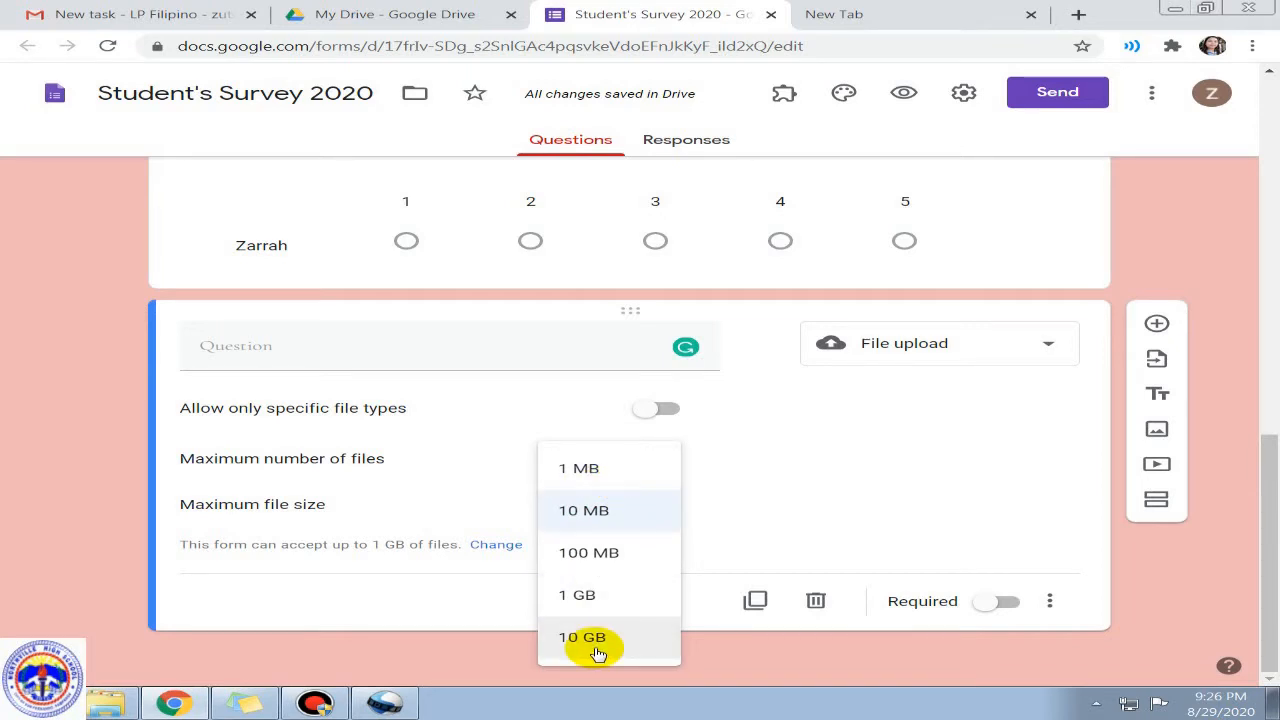
left_click(794, 506)
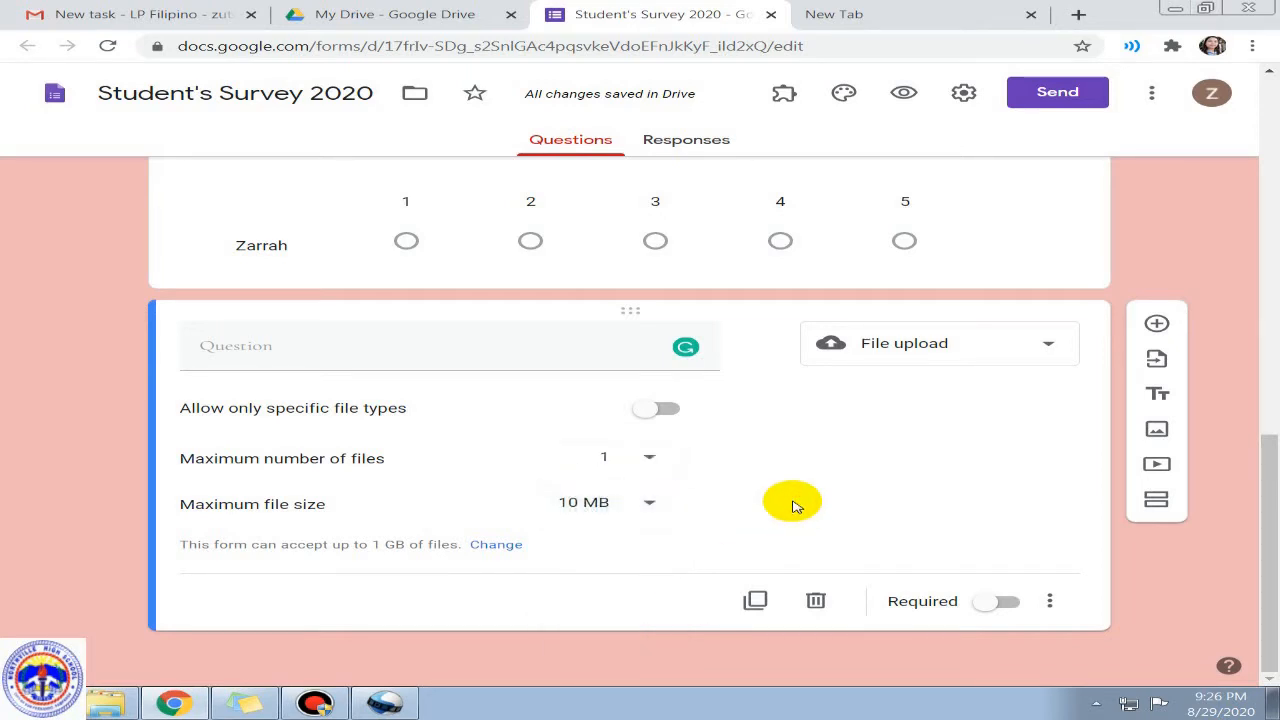
left_click(967, 354)
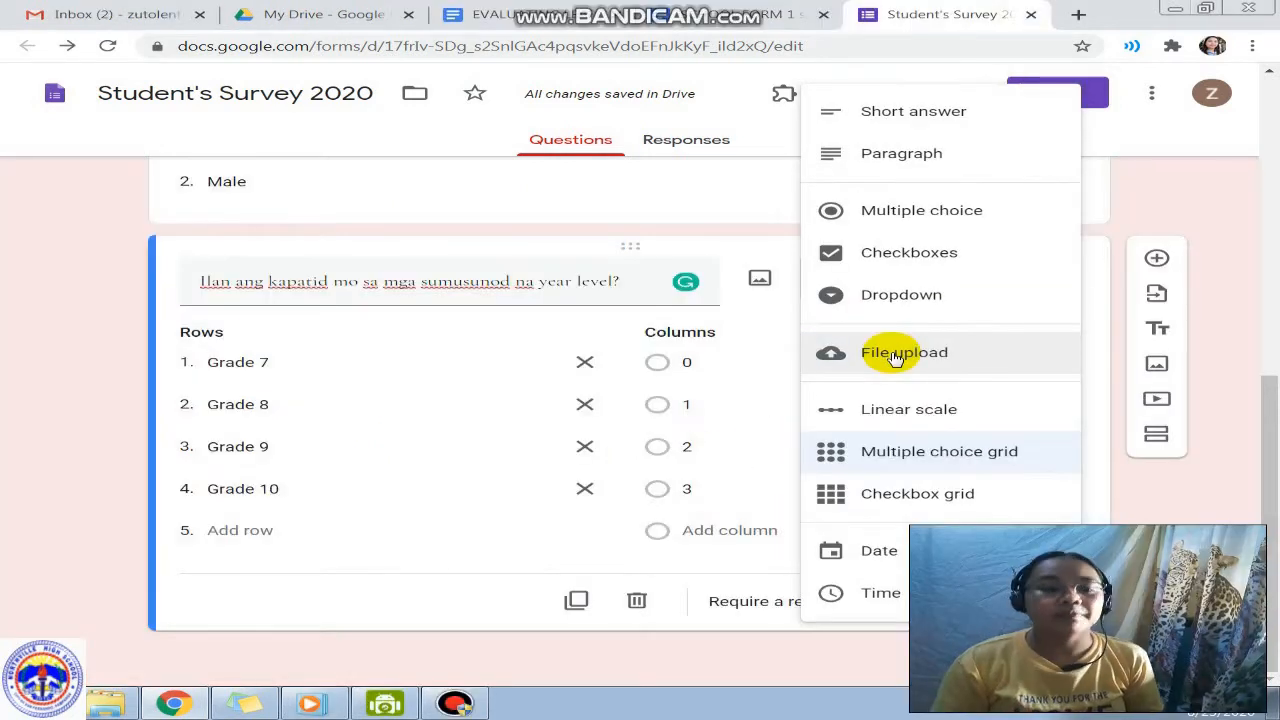
Step: Keep the sibling question a multiple choice grid and add a required 'Date of Birth' question
left_click(355, 612)
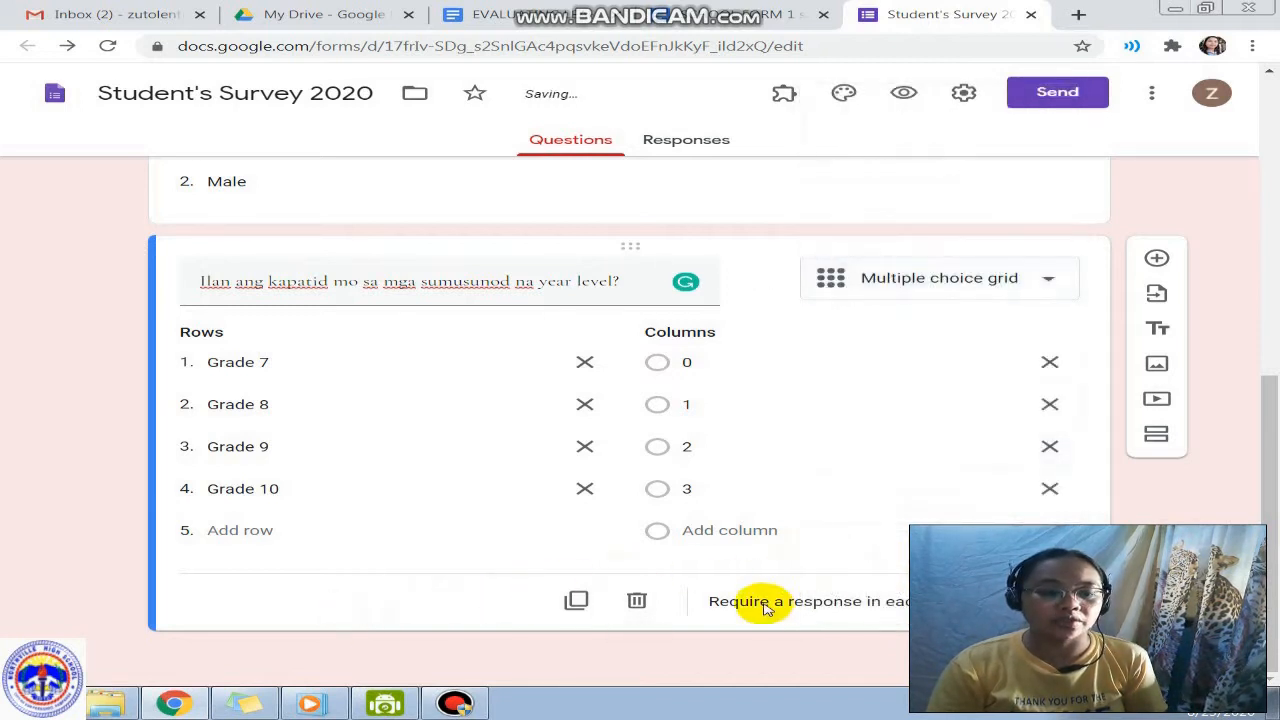
left_click(1152, 257)
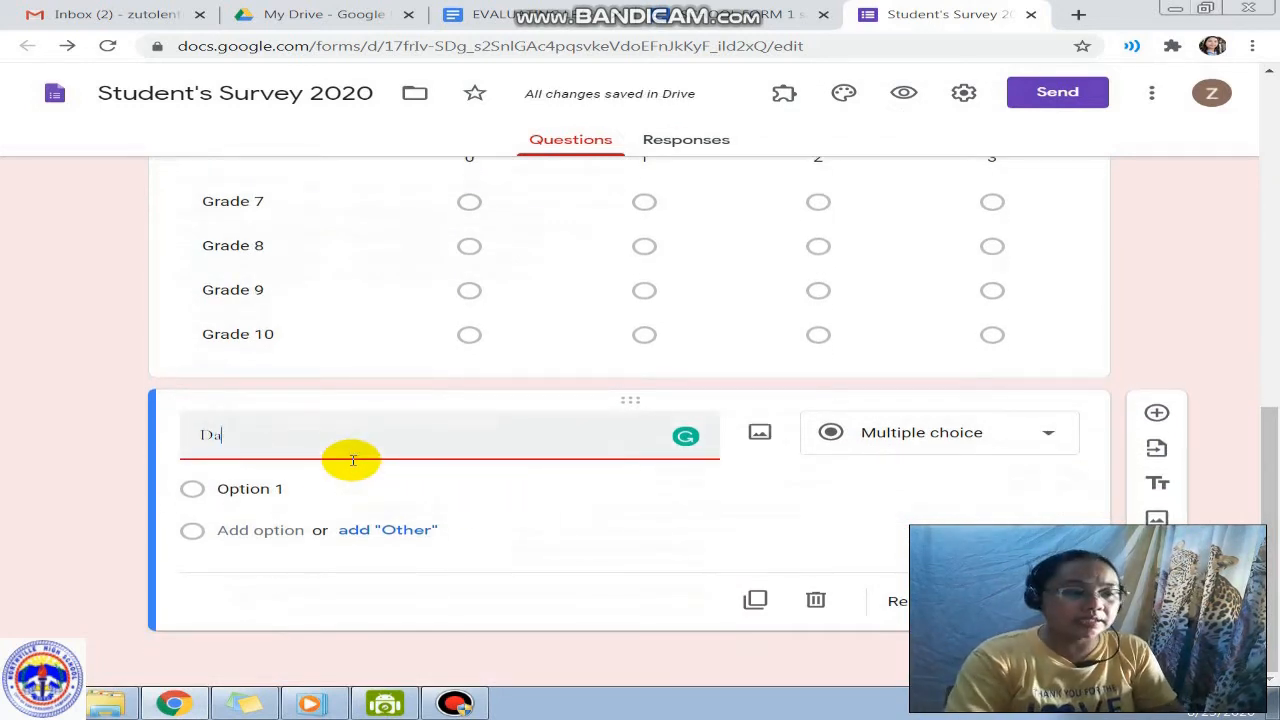
type("Date of b")
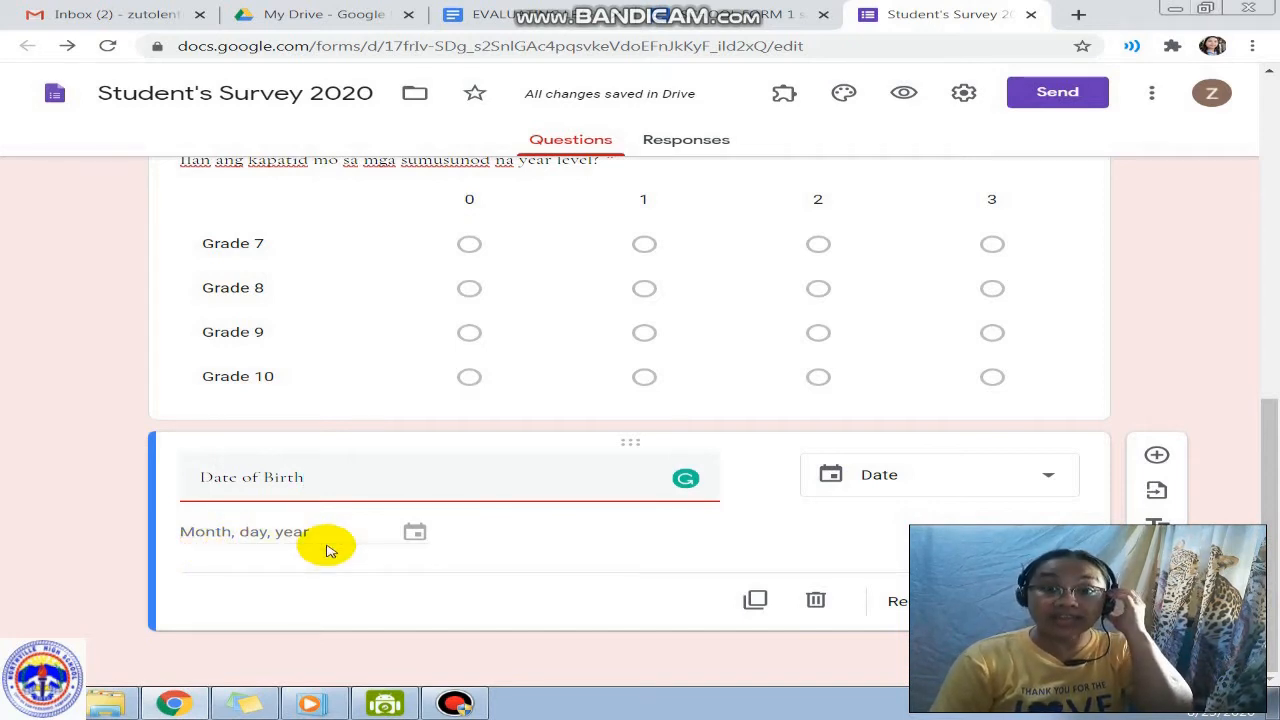
left_click(994, 601)
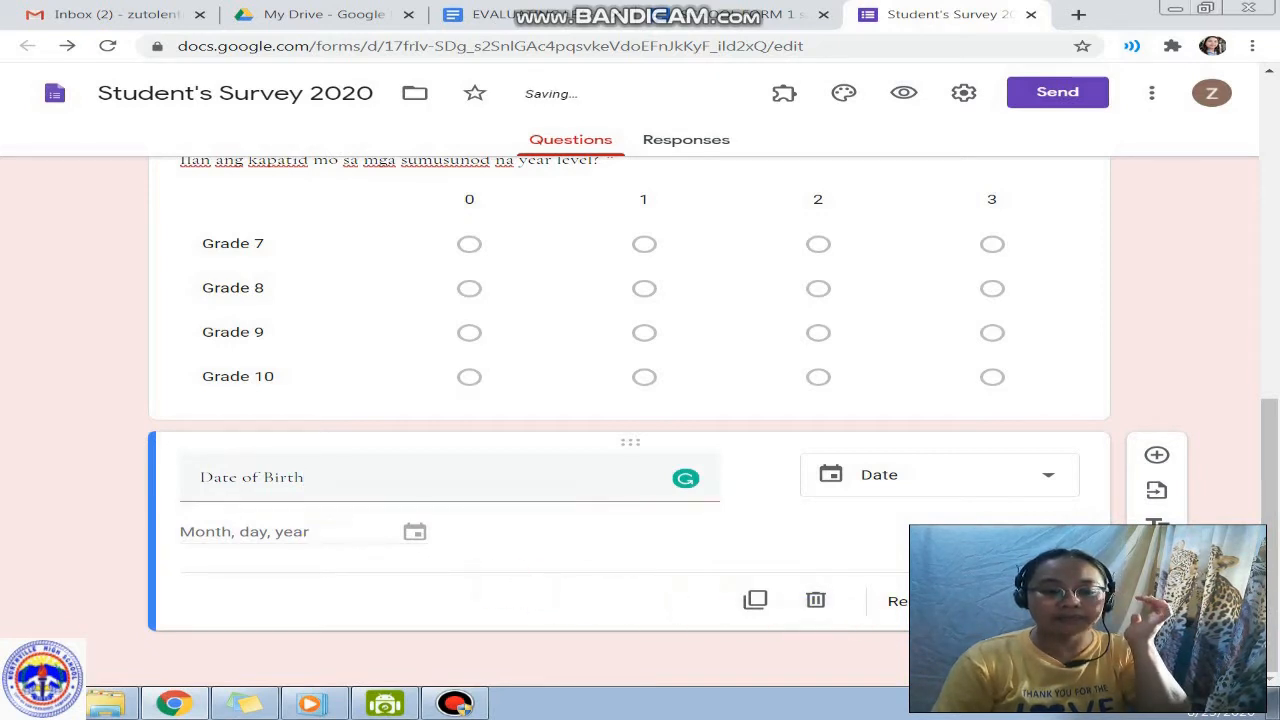
Step: Add a Time question asking 'What time did you log in?'
left_click(1156, 456)
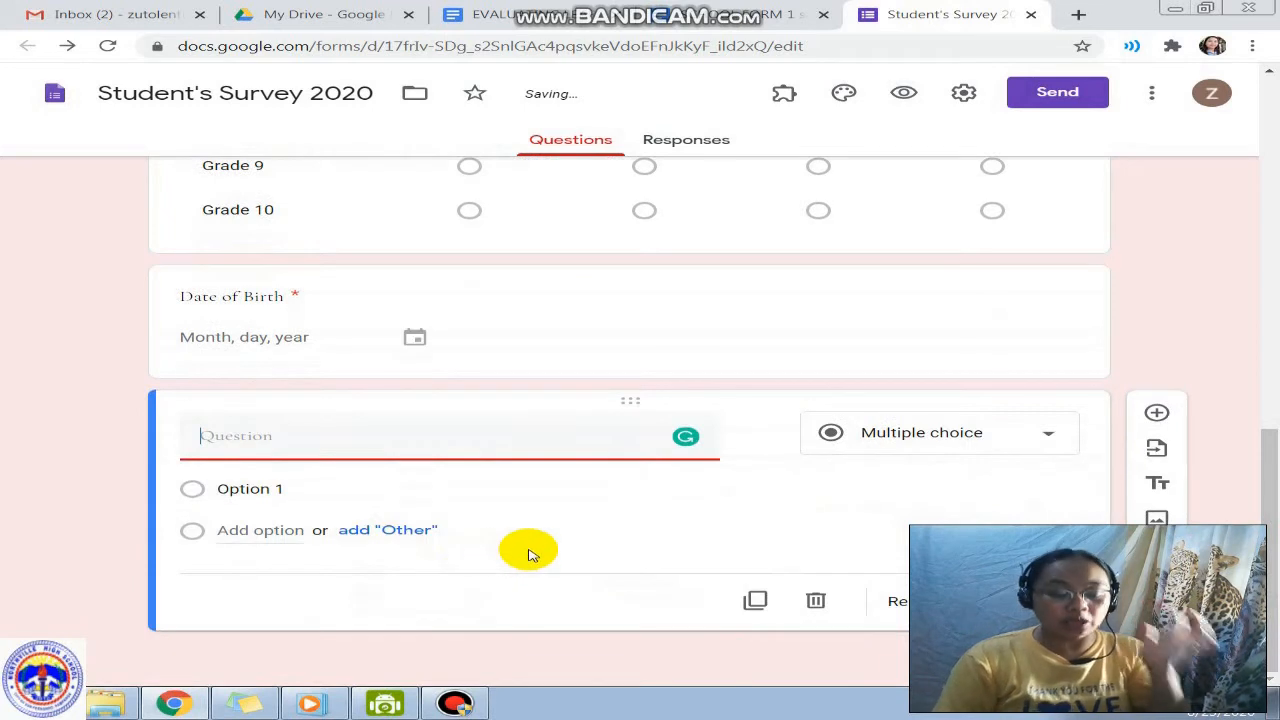
type("What ")
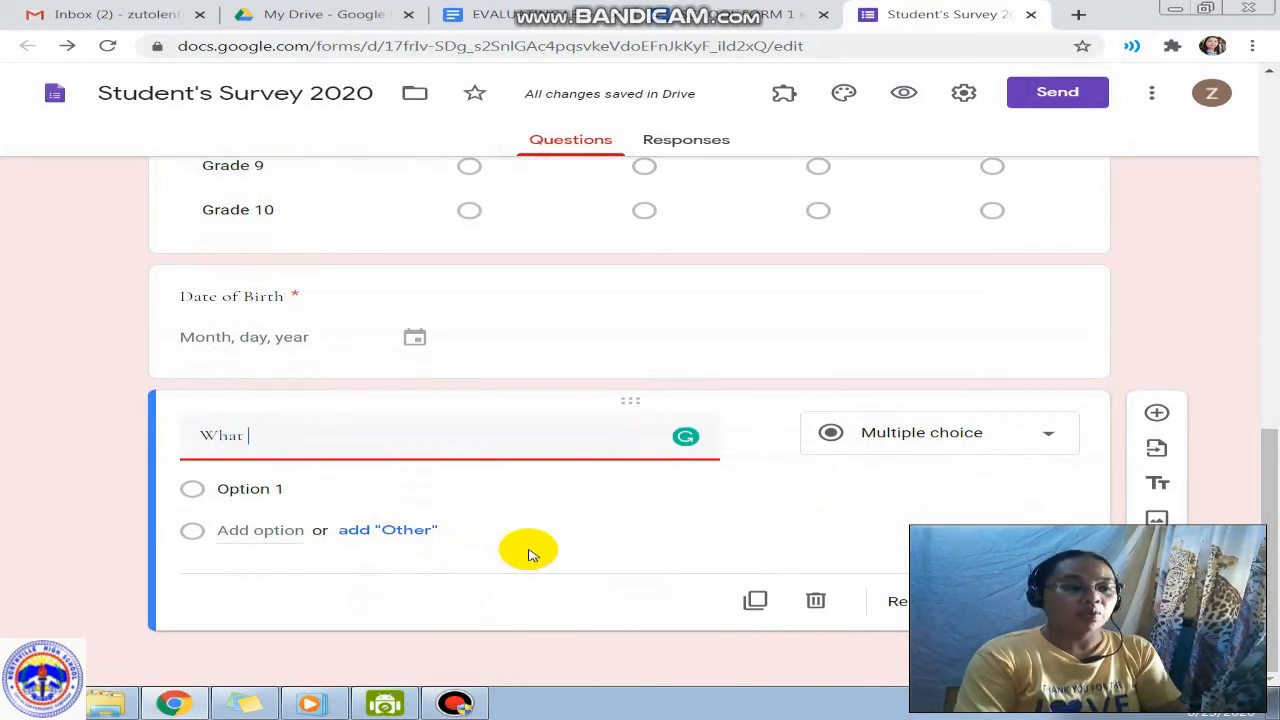
type("time did you lo")
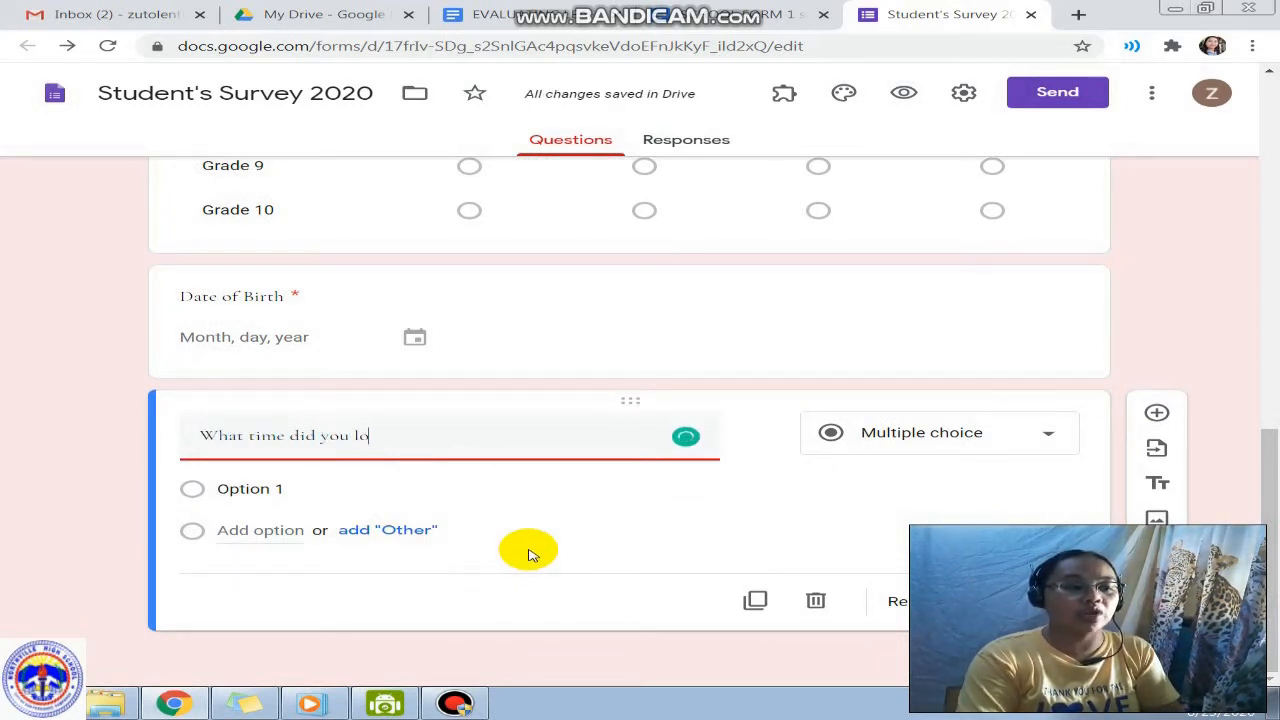
type("g in?")
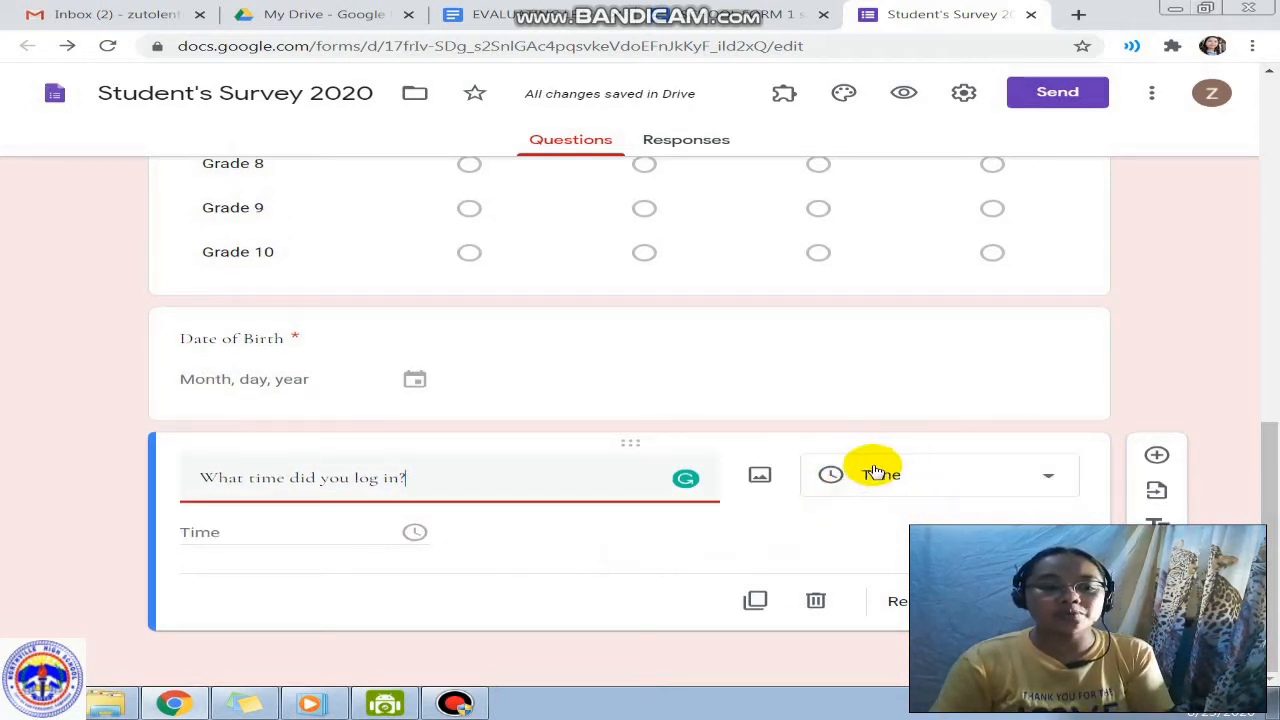
left_click(253, 538)
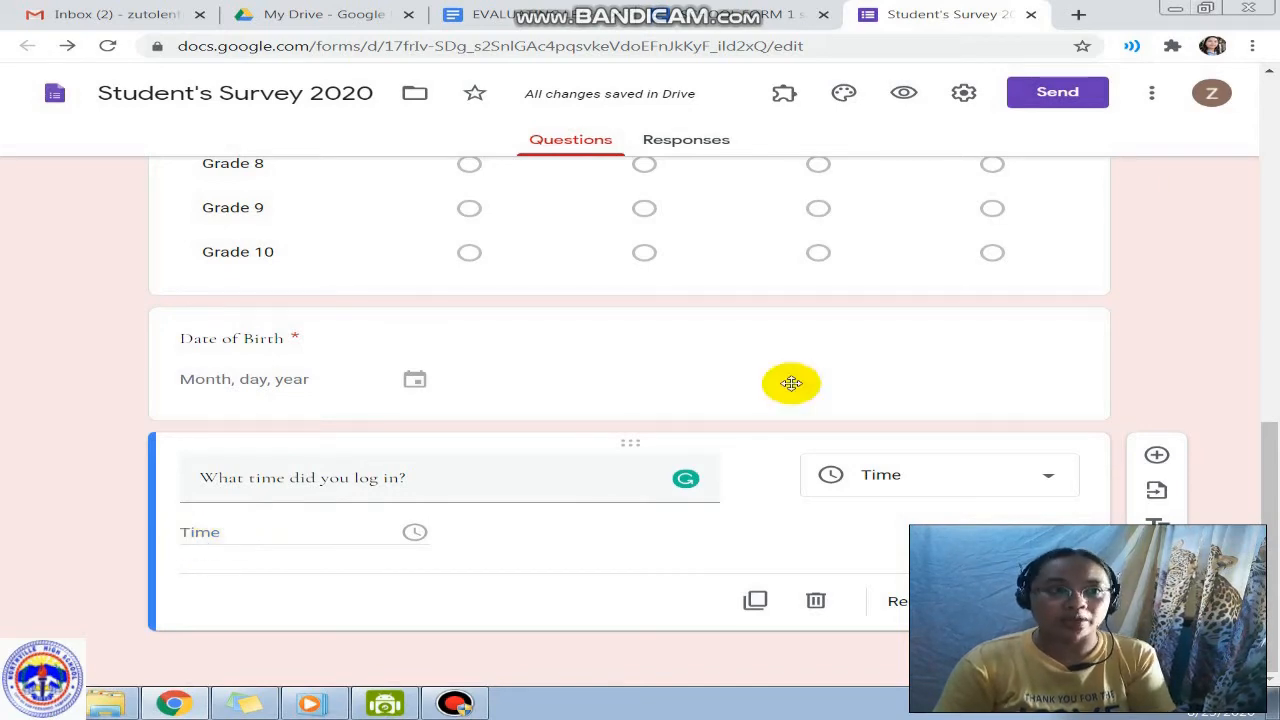
Step: In the form preview, answer the log-in time question with 08:15 AM
left_click(904, 92)
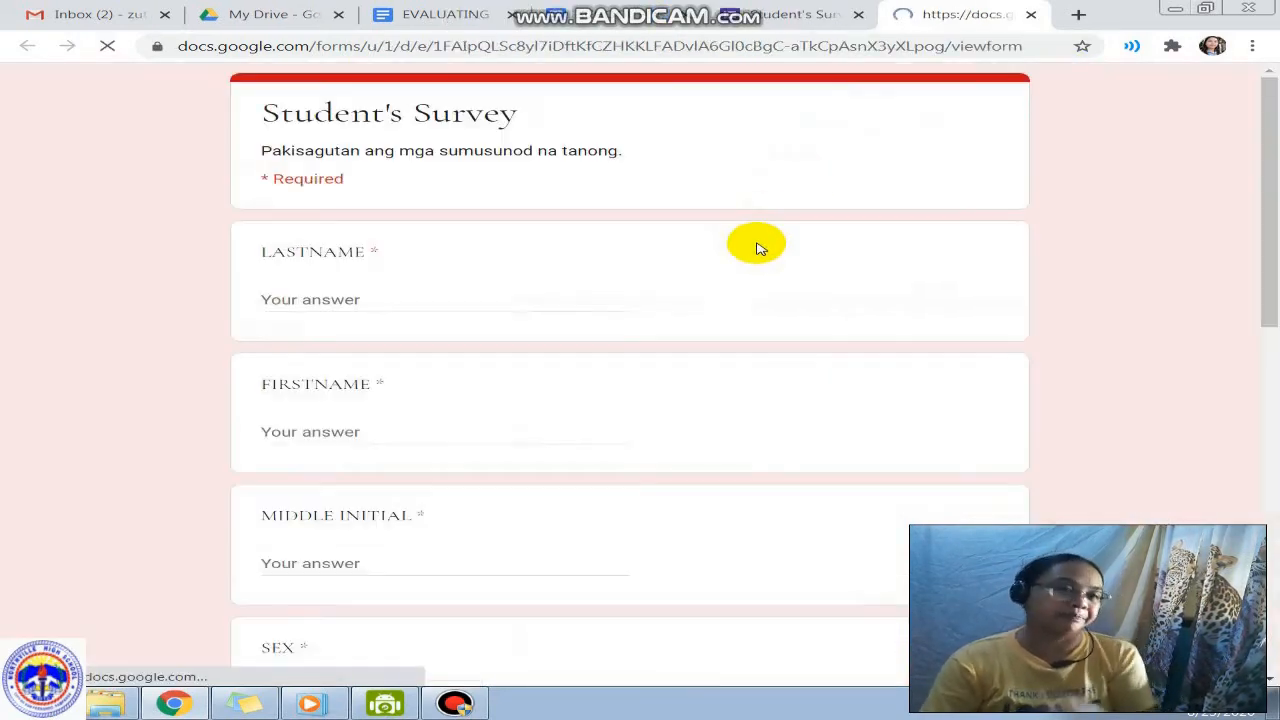
scroll(660, 400, "down", 15)
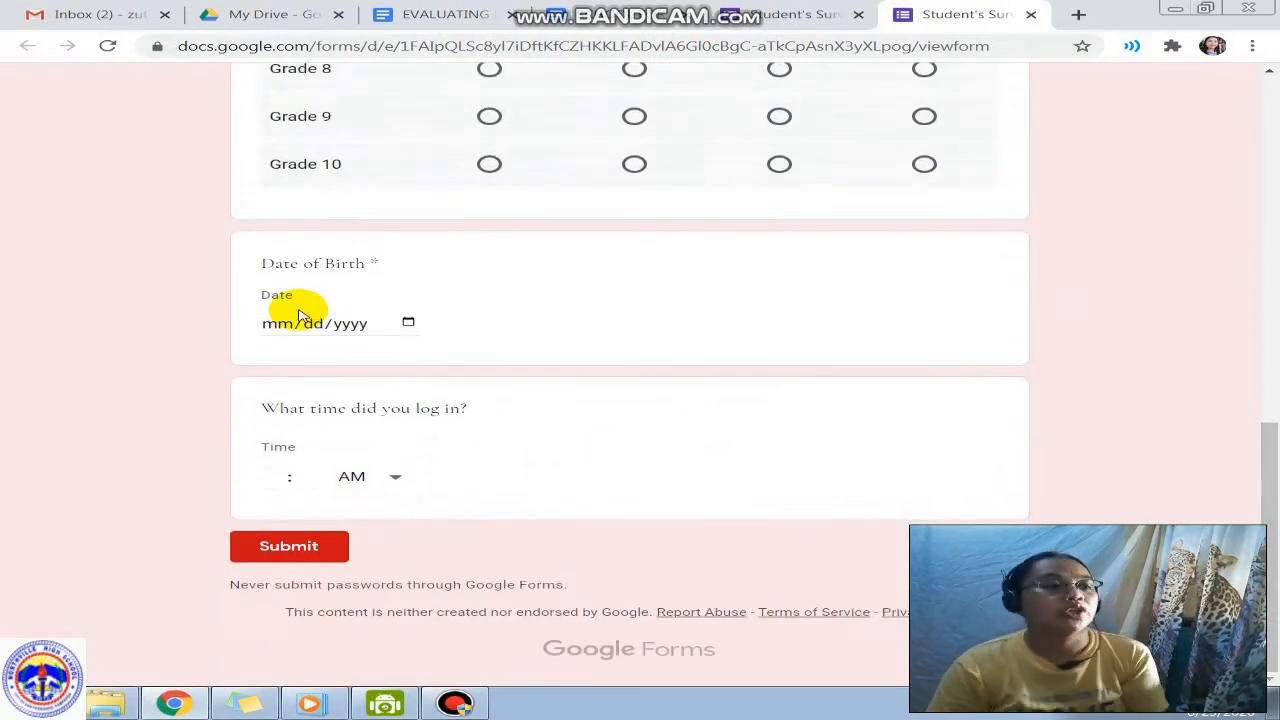
left_click(288, 478)
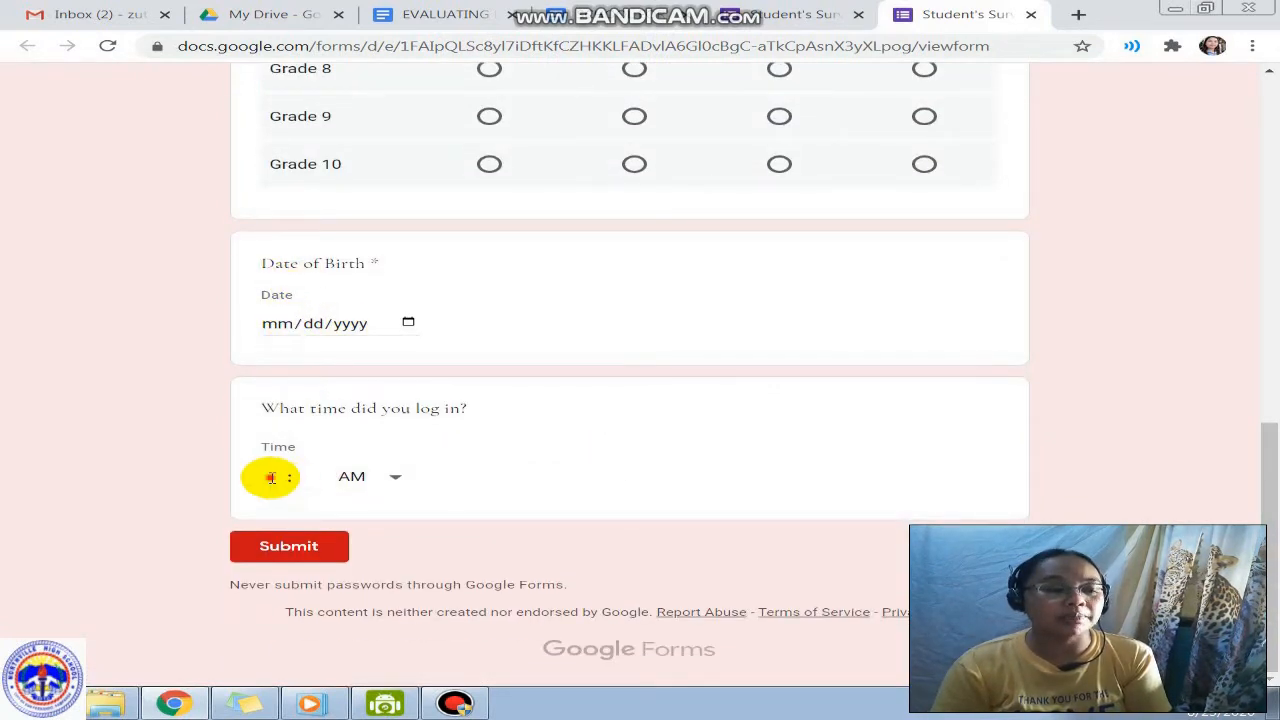
type("8")
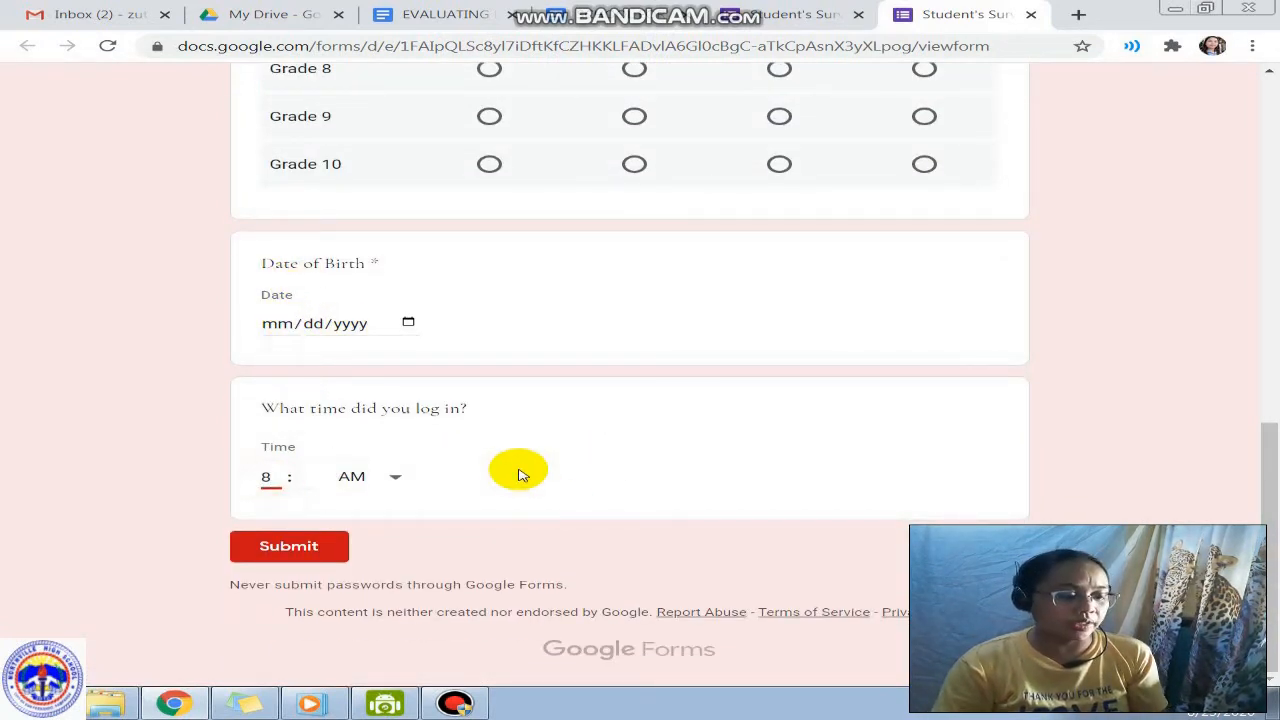
key("Tab")
type("1")
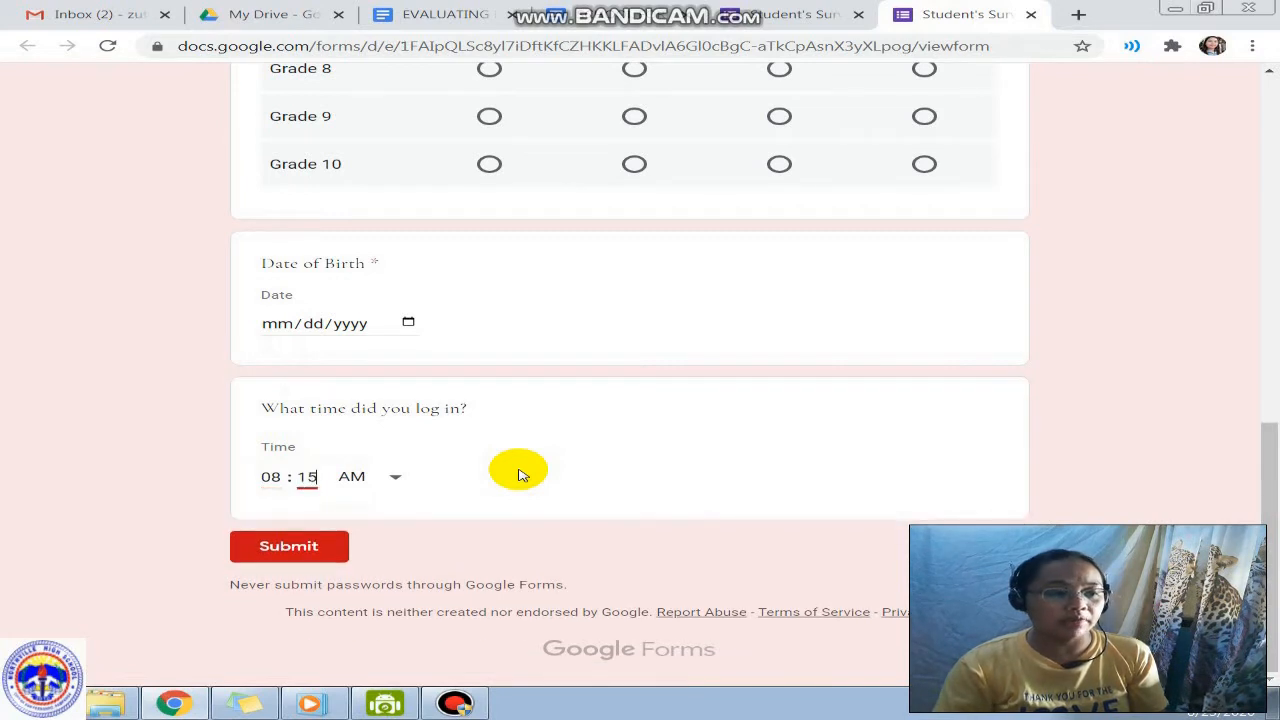
left_click(398, 477)
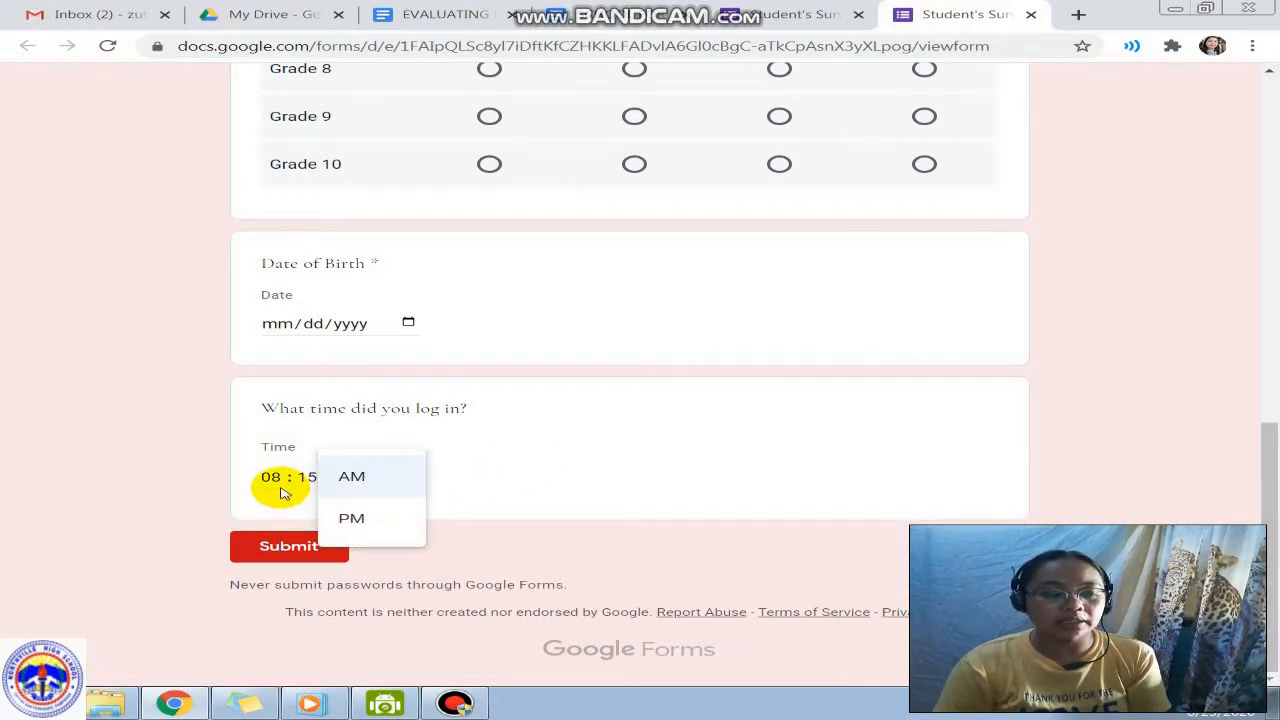
left_click(667, 465)
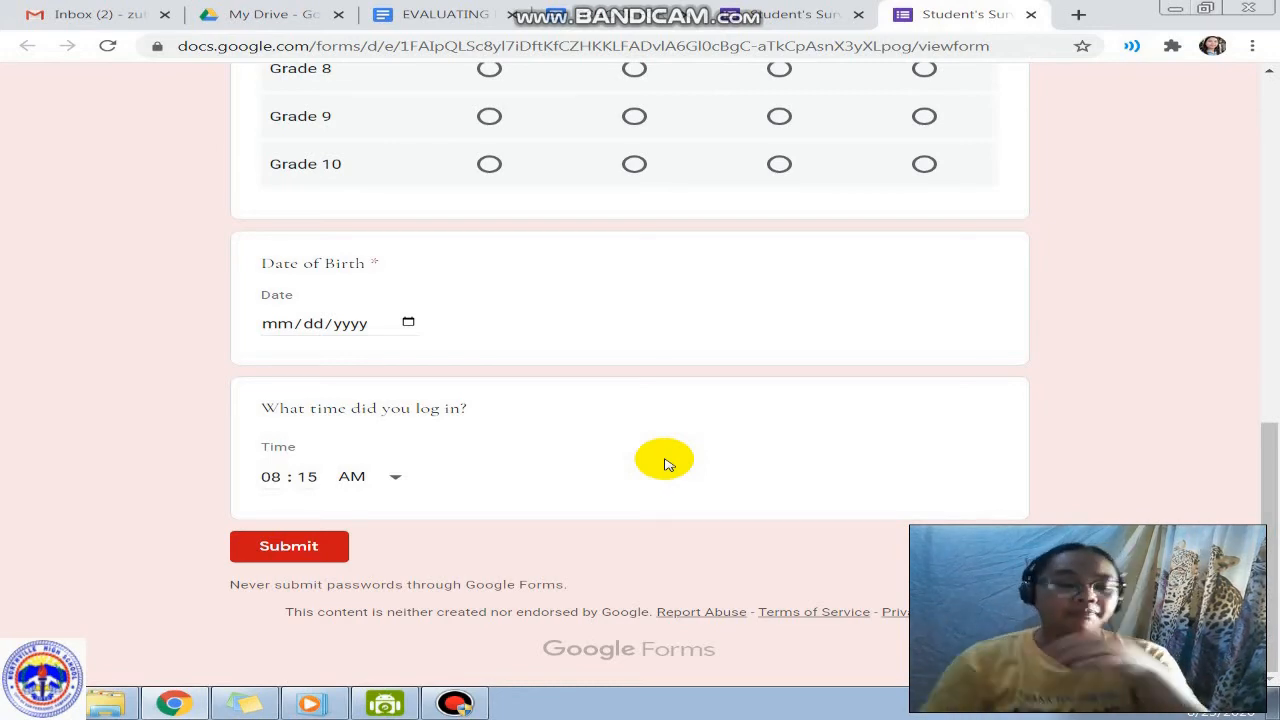
Step: Look over the preview answers and close the preview tab
scroll(491, 363, "up", 5)
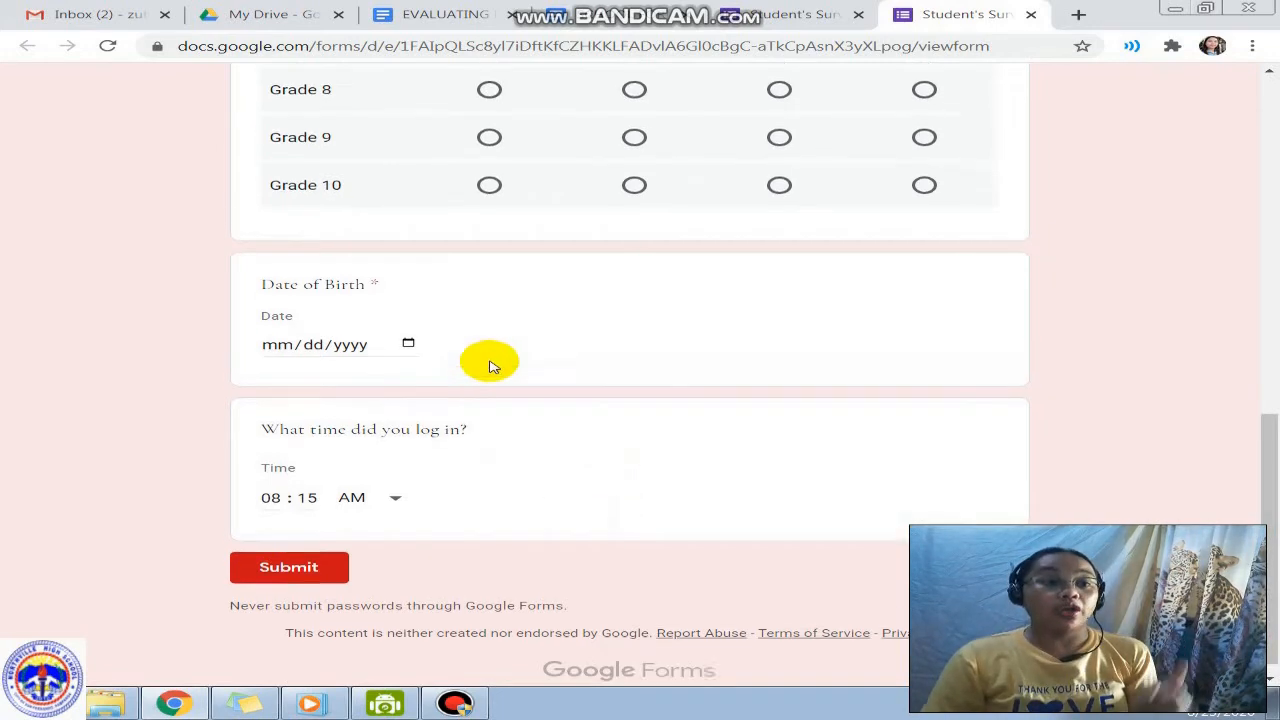
scroll(663, 402, "up", 4)
scroll(660, 440, "down", 15)
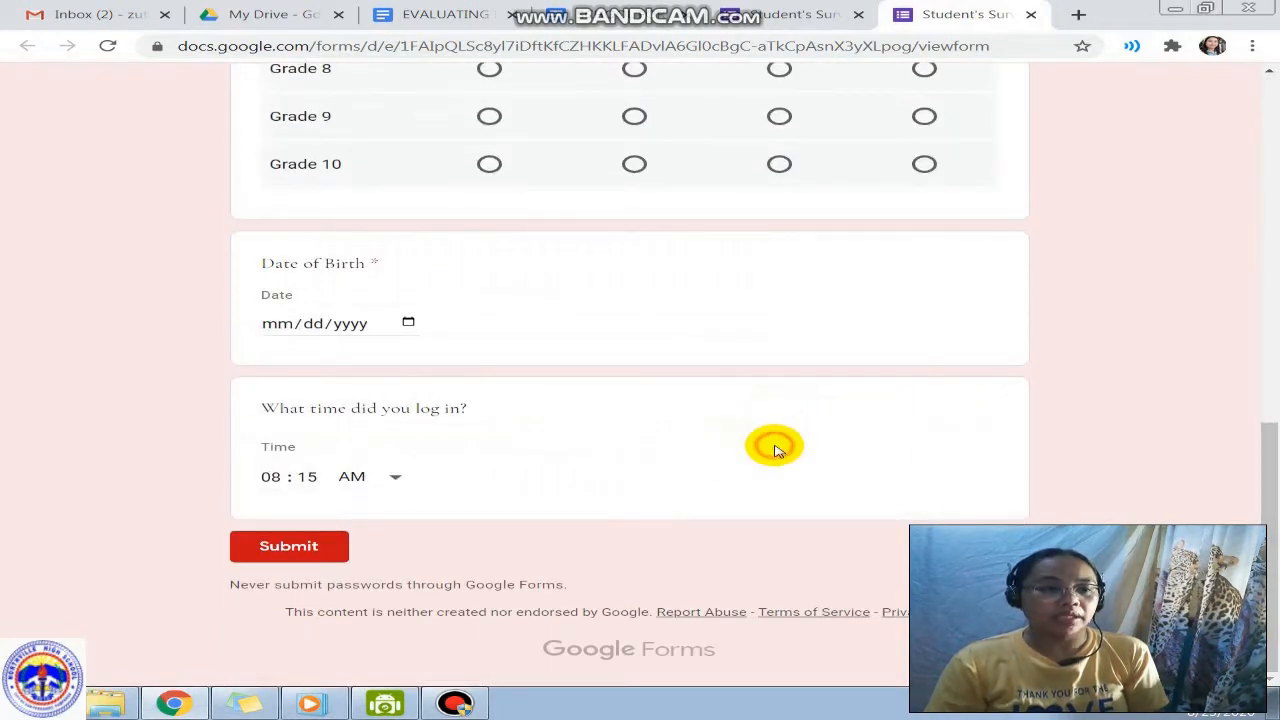
left_click(518, 448)
left_click(447, 411)
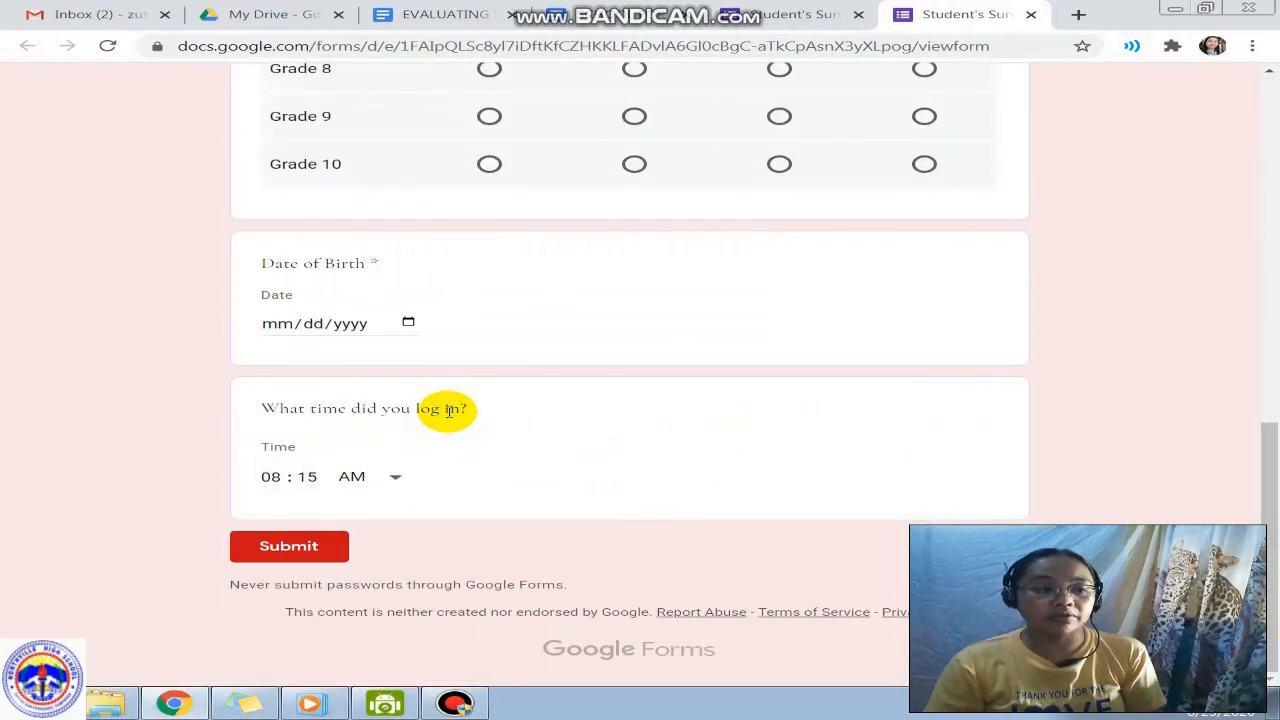
left_click(1031, 14)
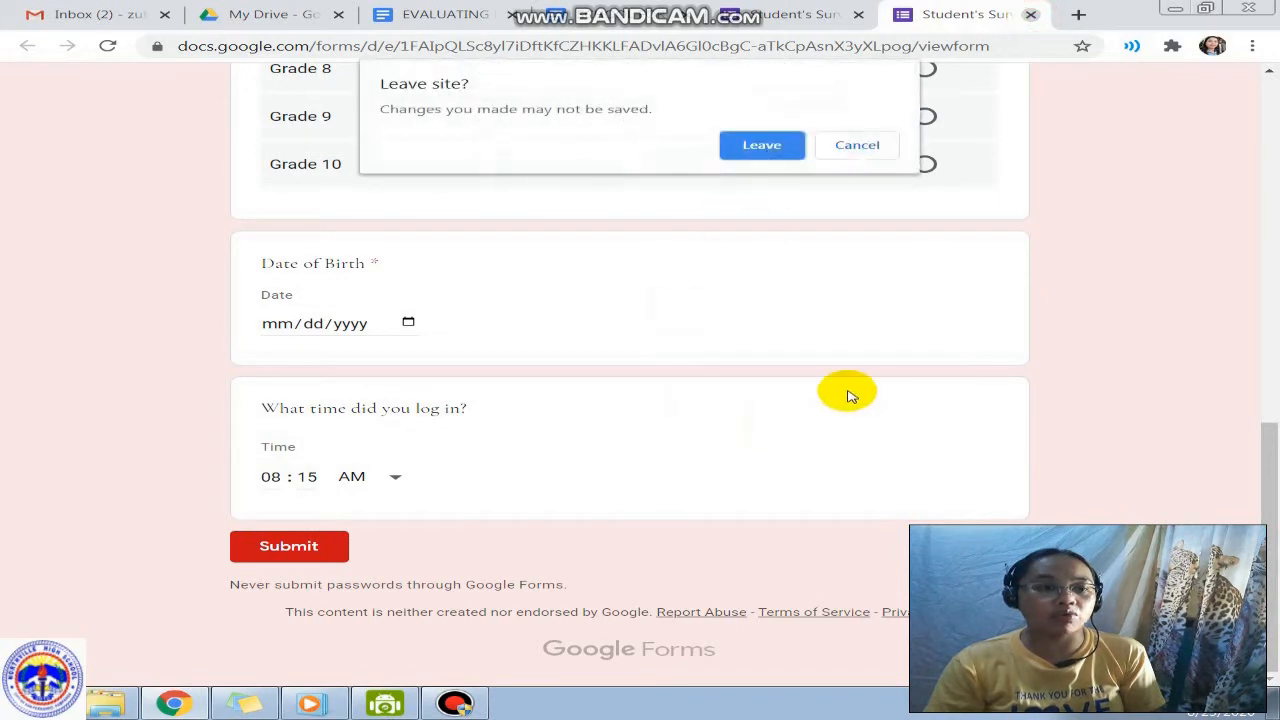
Step: Leave the preview without submitting, return to the form title, and open theme options
left_click(762, 145)
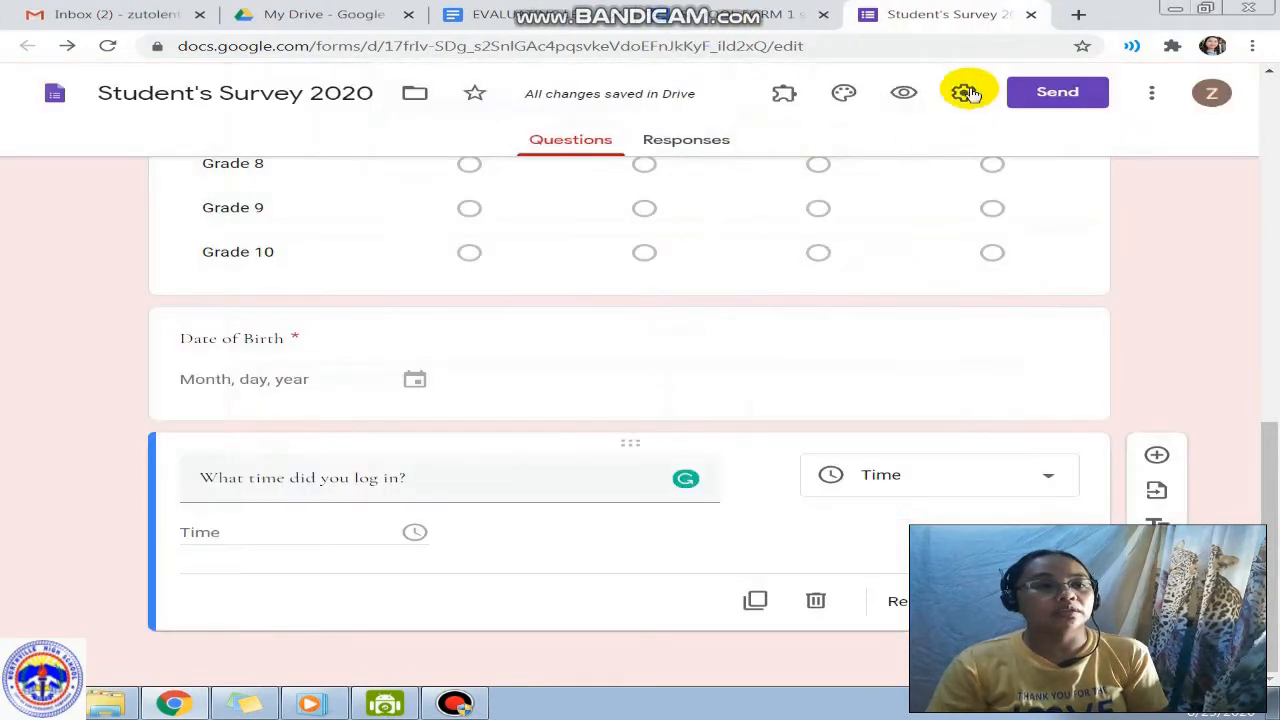
scroll(604, 430, "up", 9)
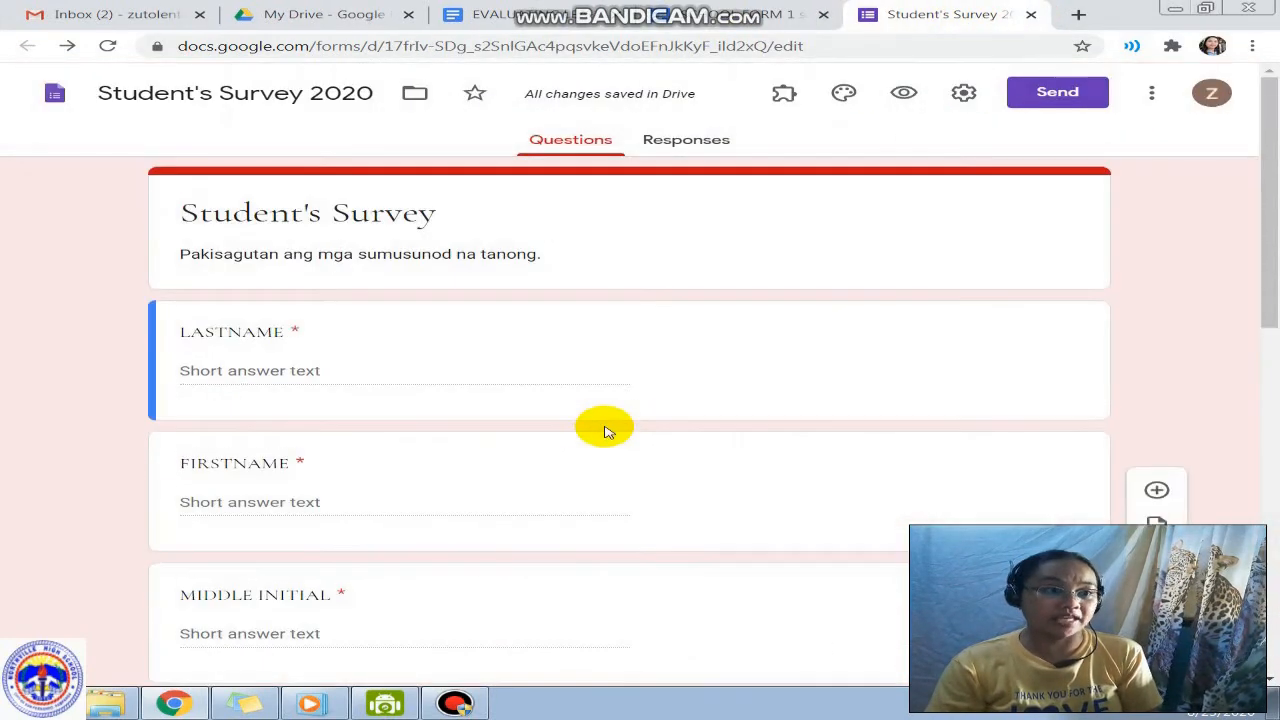
scroll(604, 430, "down", 4)
scroll(604, 427, "up", 4)
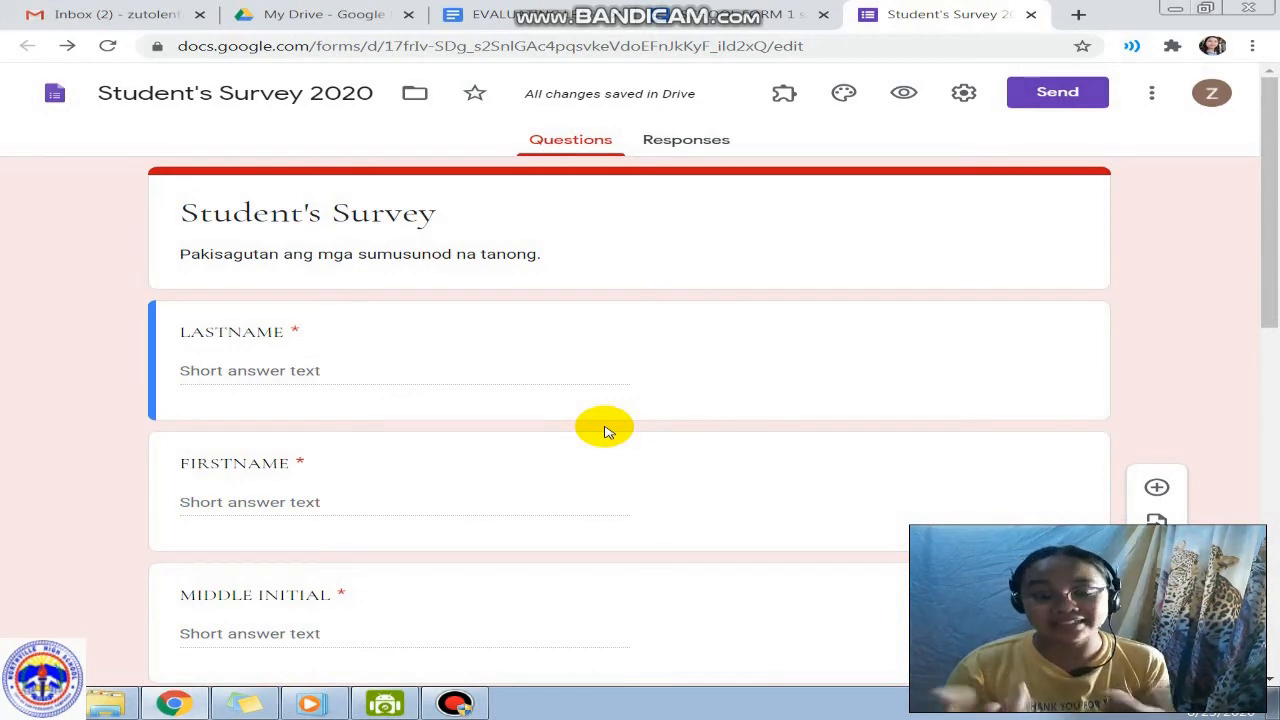
left_click(845, 92)
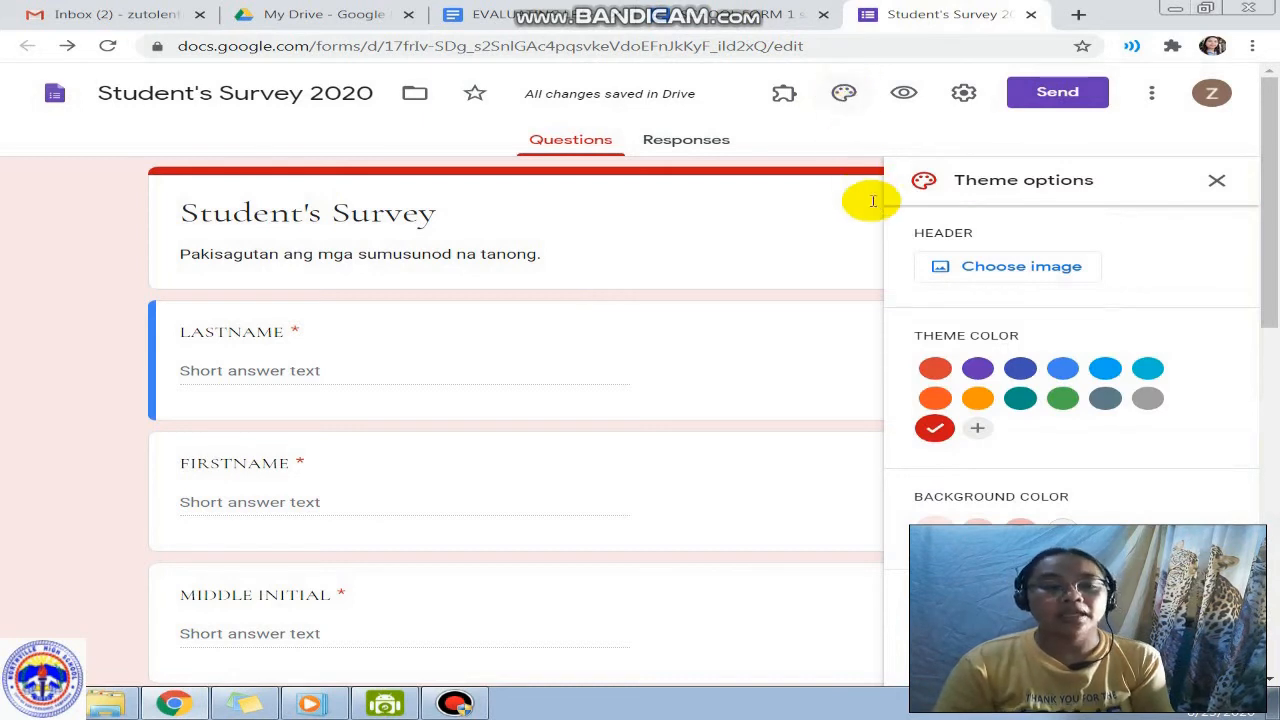
Step: Upload the 'school header' picture from the Pictures library as the form's header image
left_click(1035, 273)
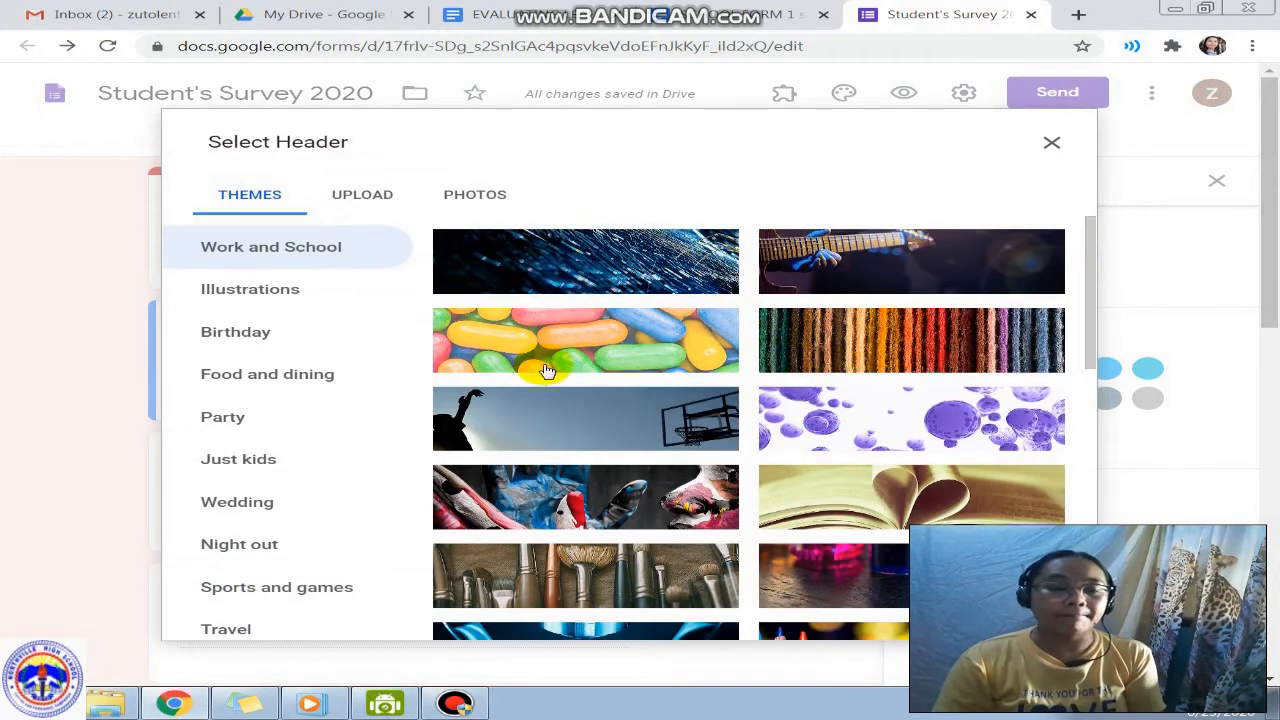
scroll(838, 500, "down", 4)
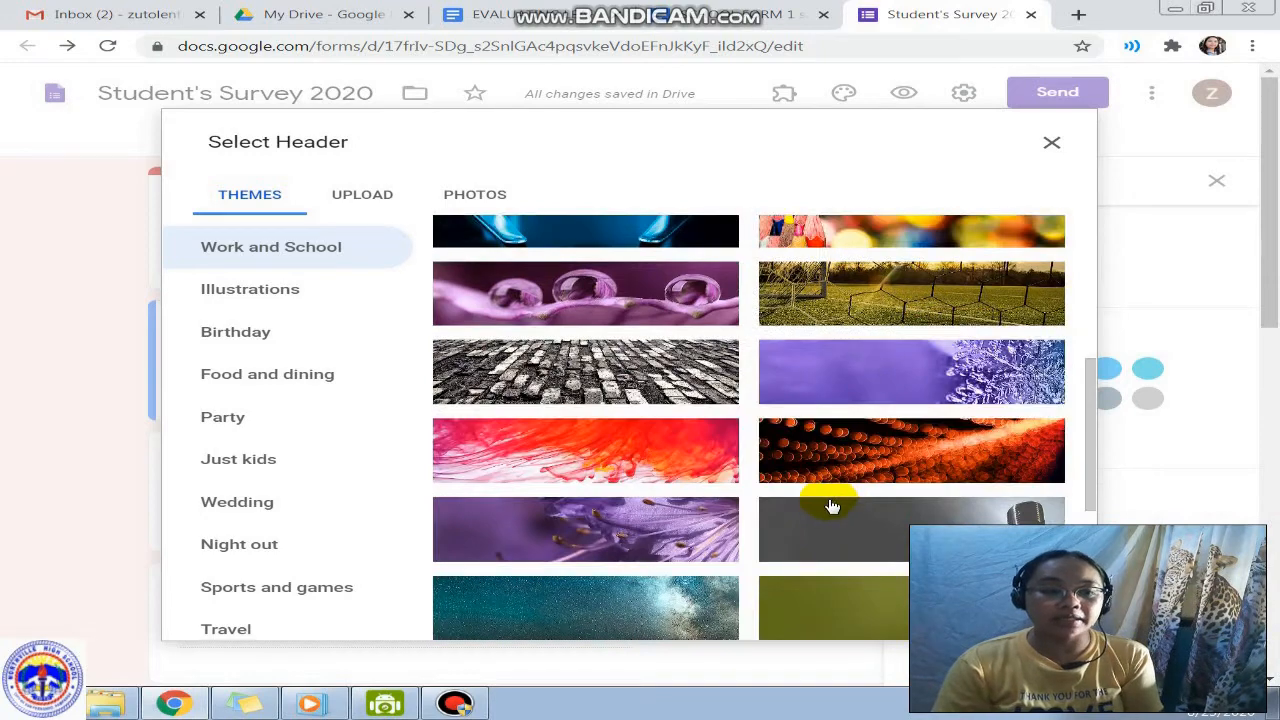
scroll(835, 503, "down", 5)
scroll(831, 506, "down", 3)
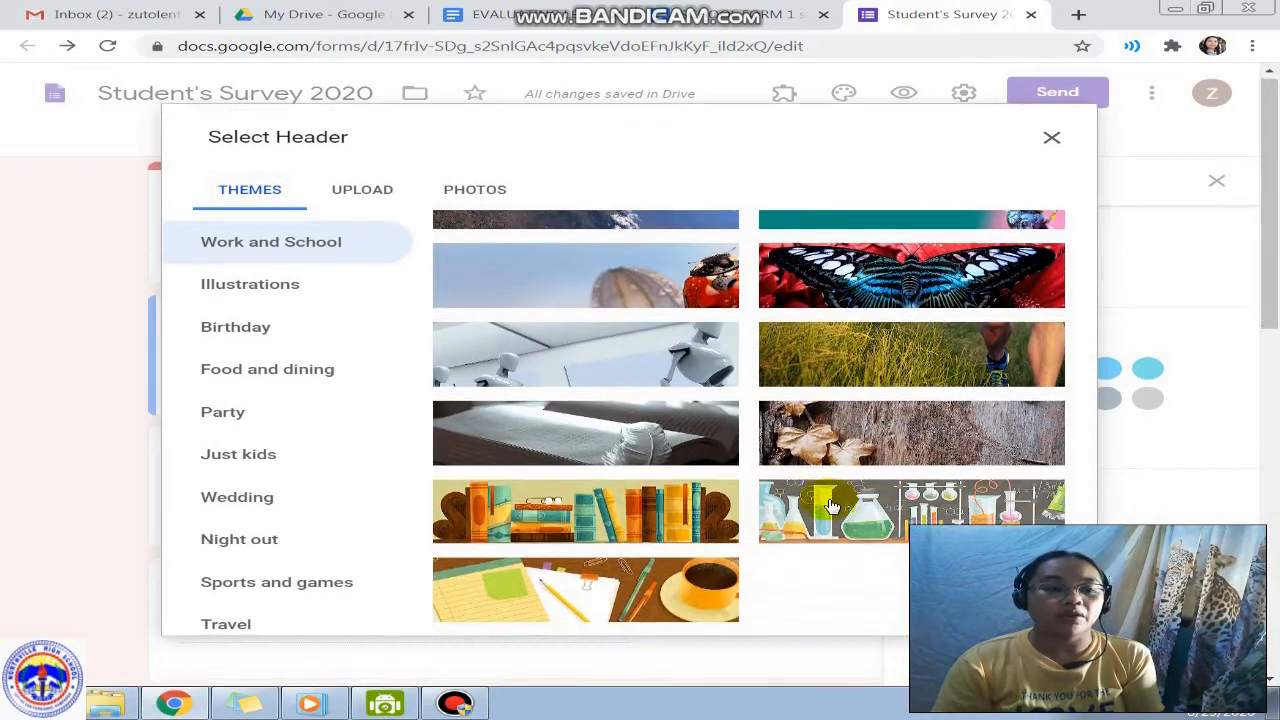
scroll(829, 506, "up", 3)
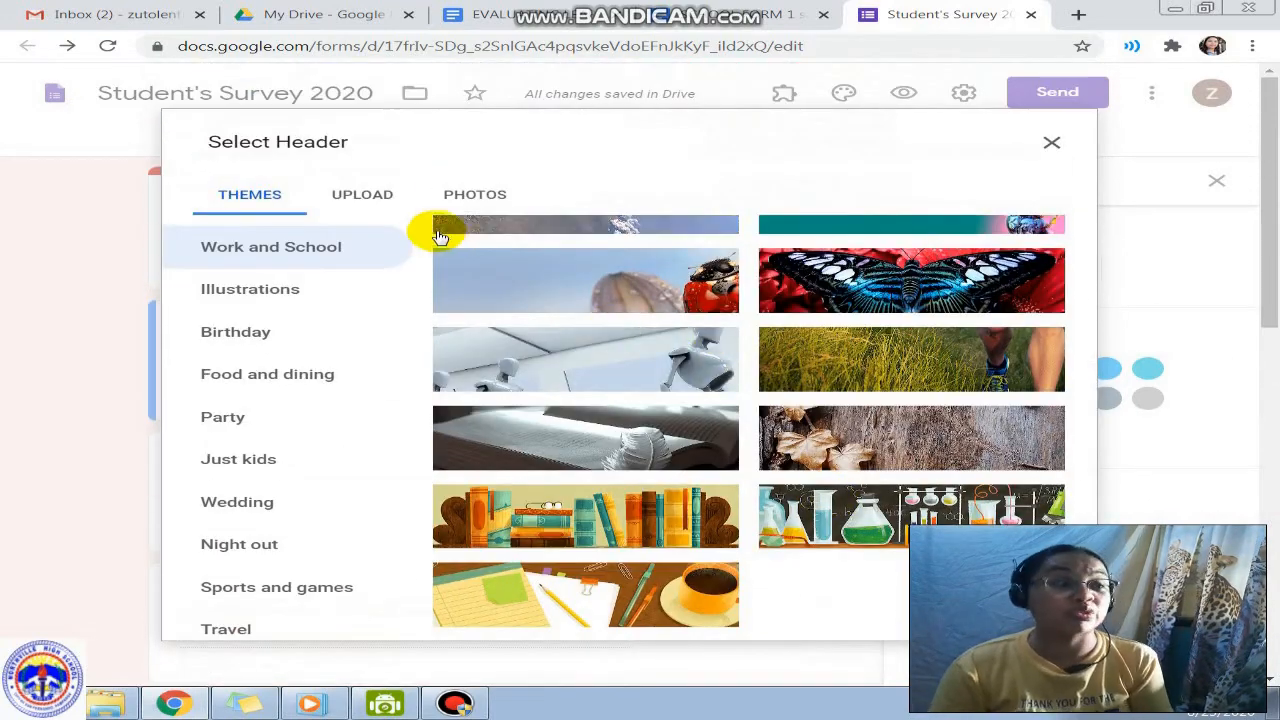
left_click(368, 196)
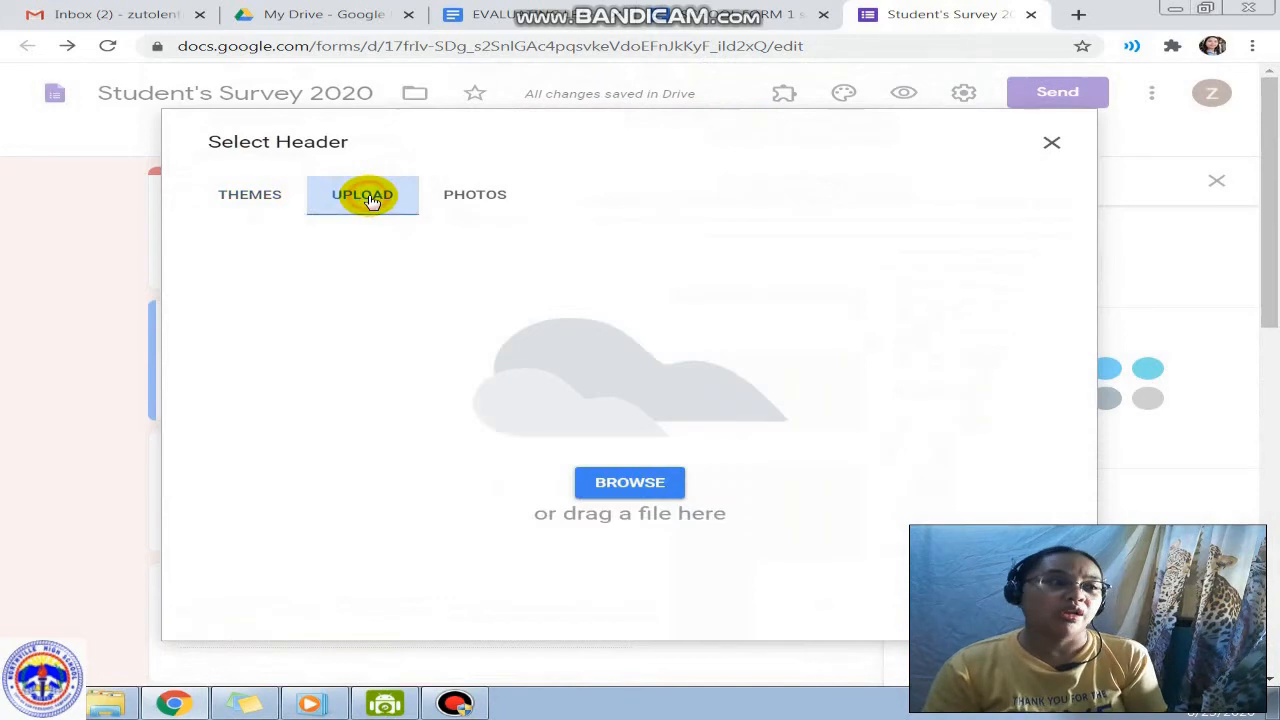
left_click(642, 488)
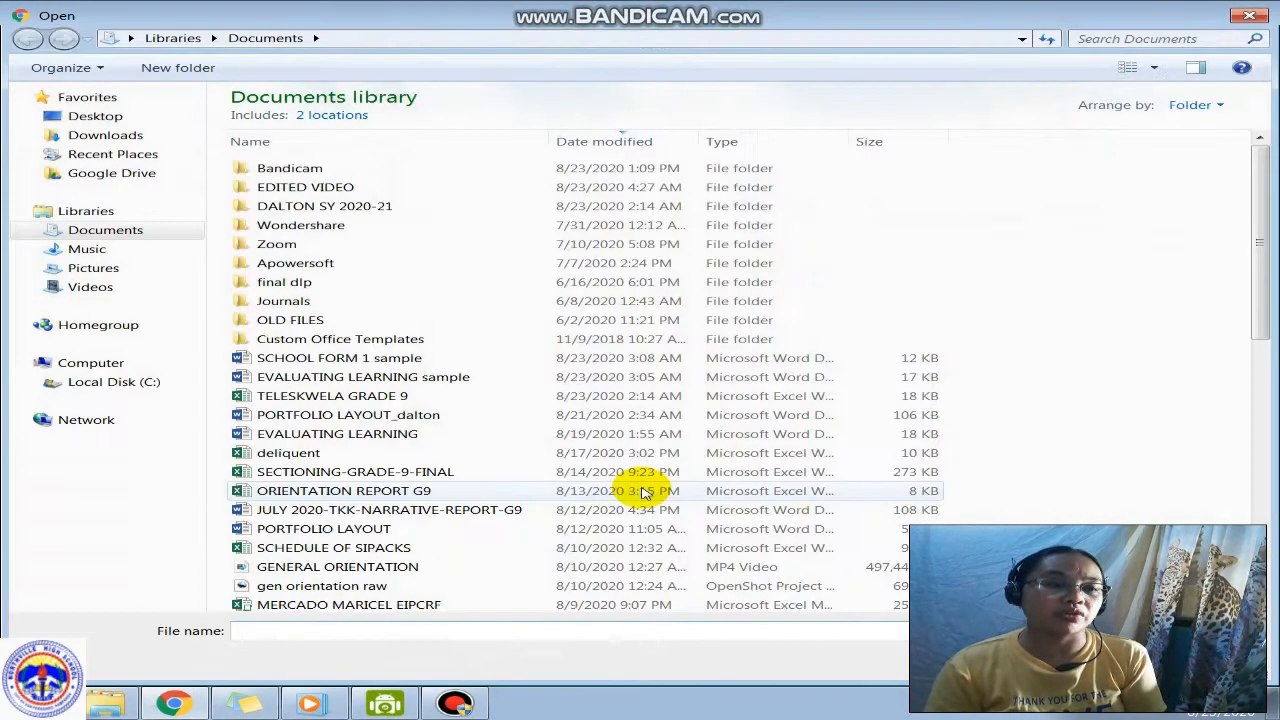
left_click(110, 270)
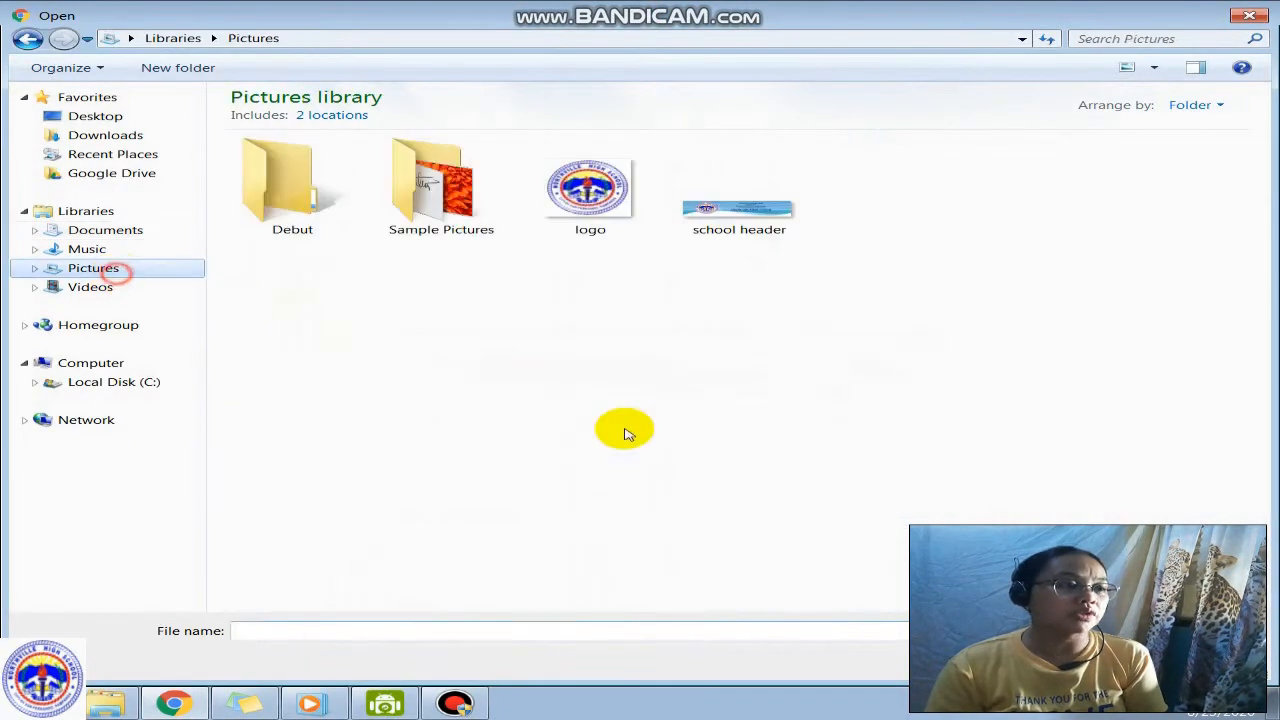
left_click(738, 224)
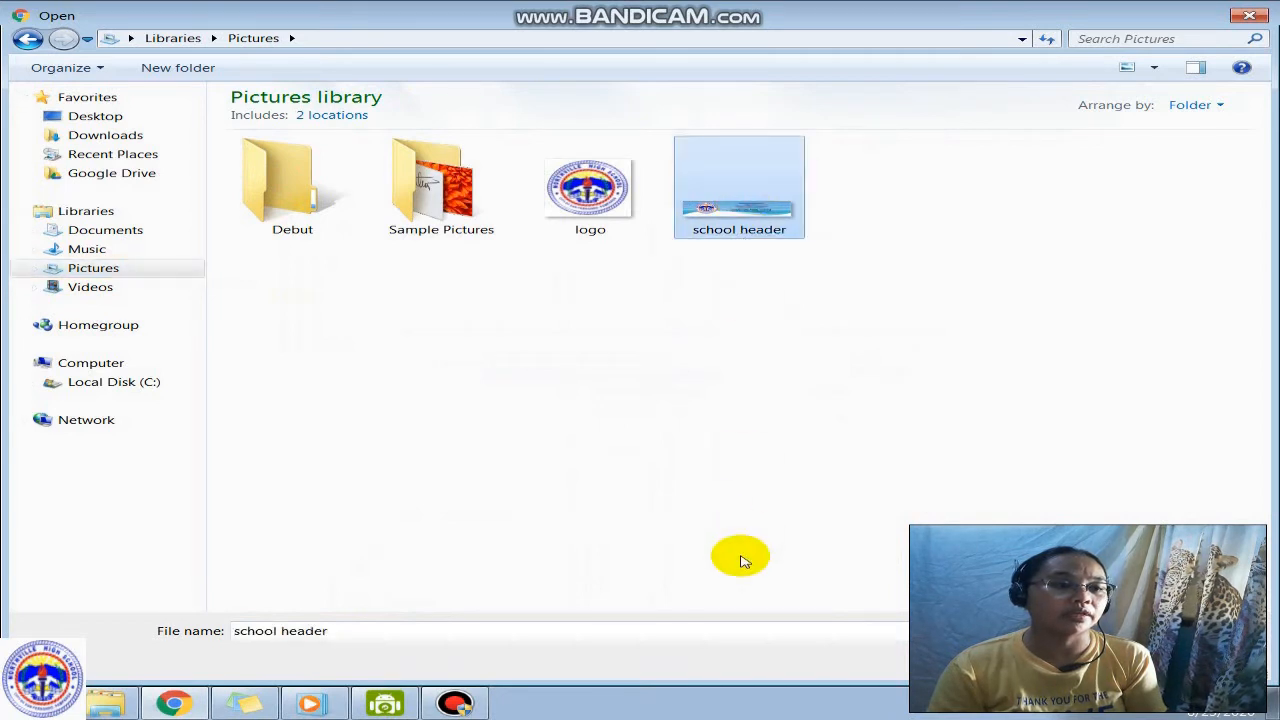
left_click(1095, 660)
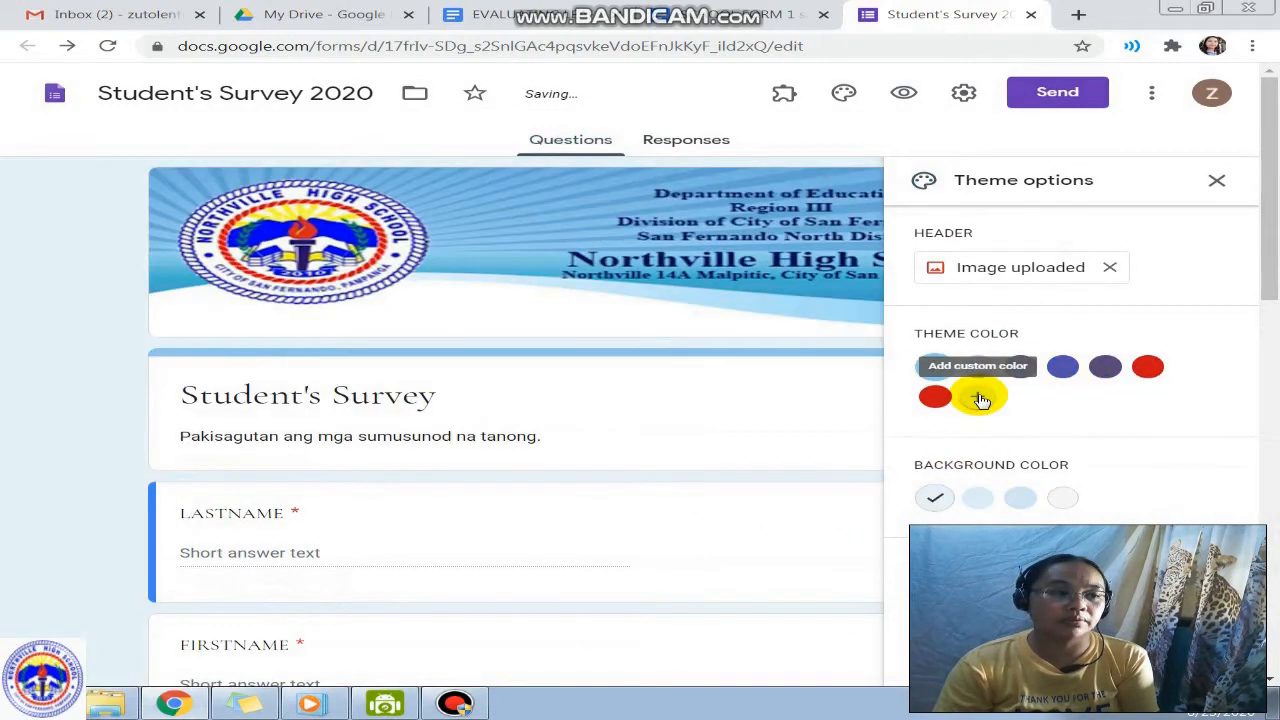
Step: Try a custom blue theme colour and several darker and grey background shades
left_click(981, 399)
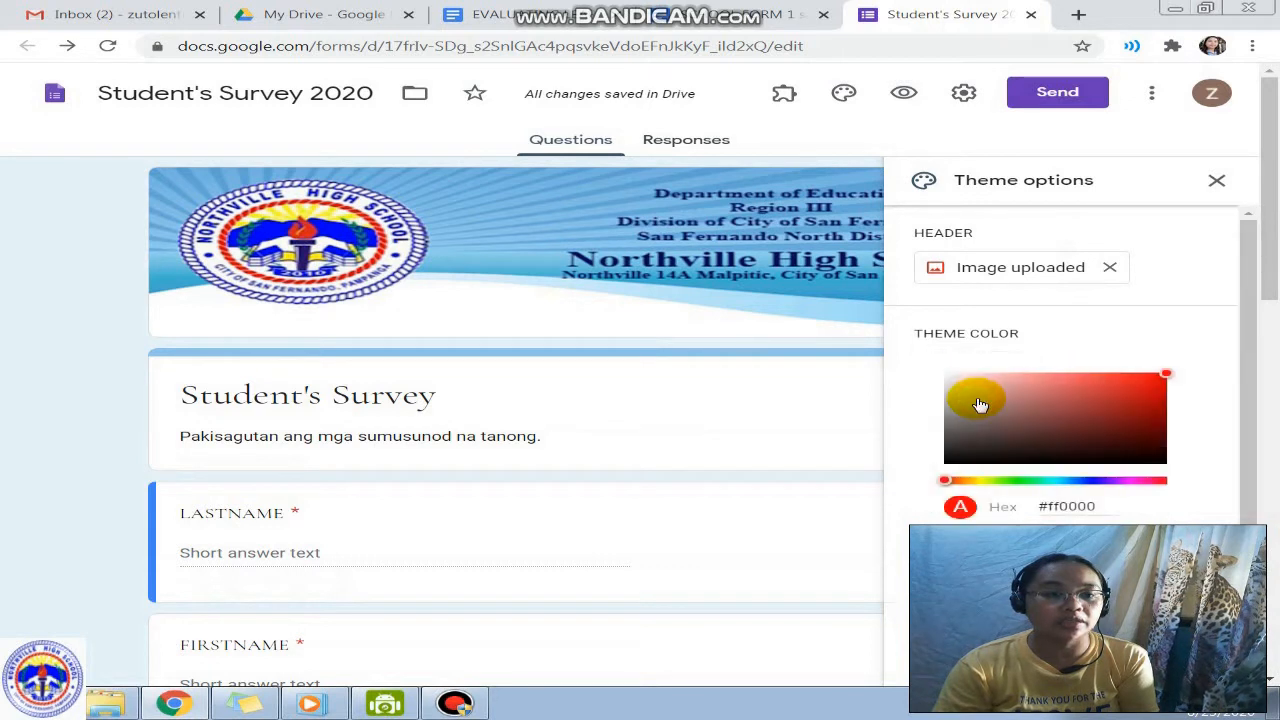
left_click_drag(1029, 480, 1077, 484)
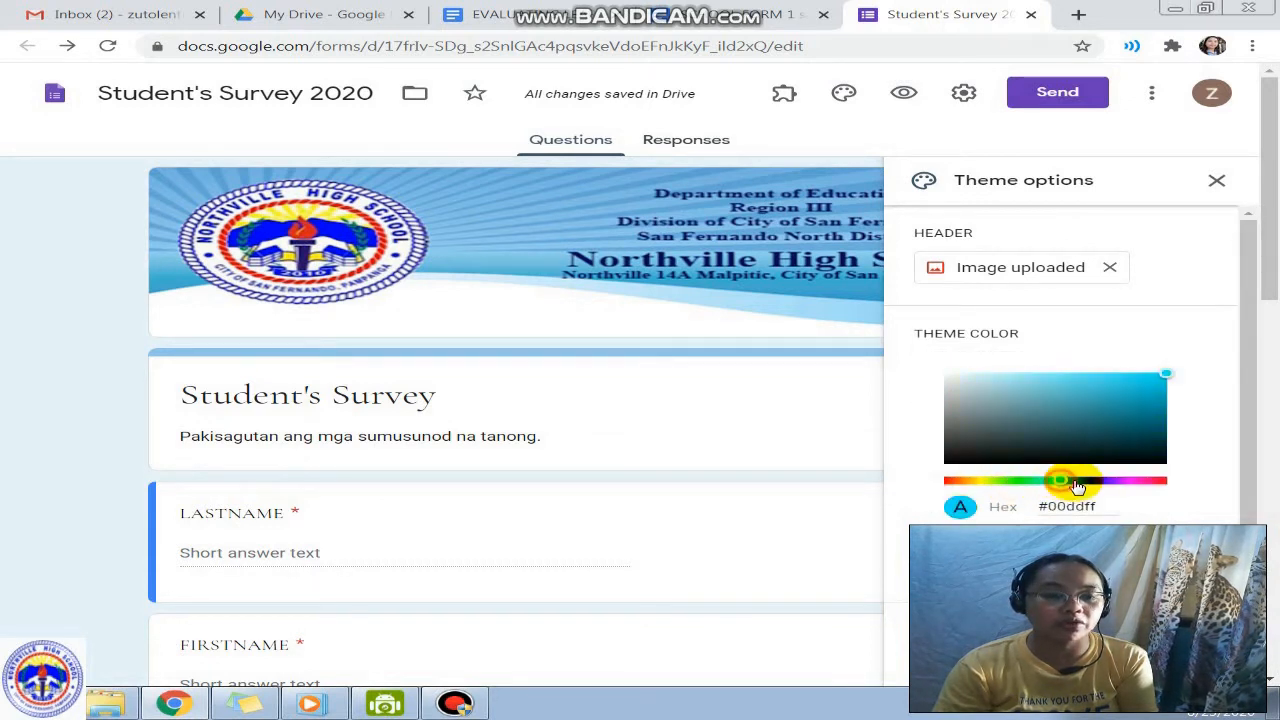
left_click(1083, 482)
left_click(1140, 549)
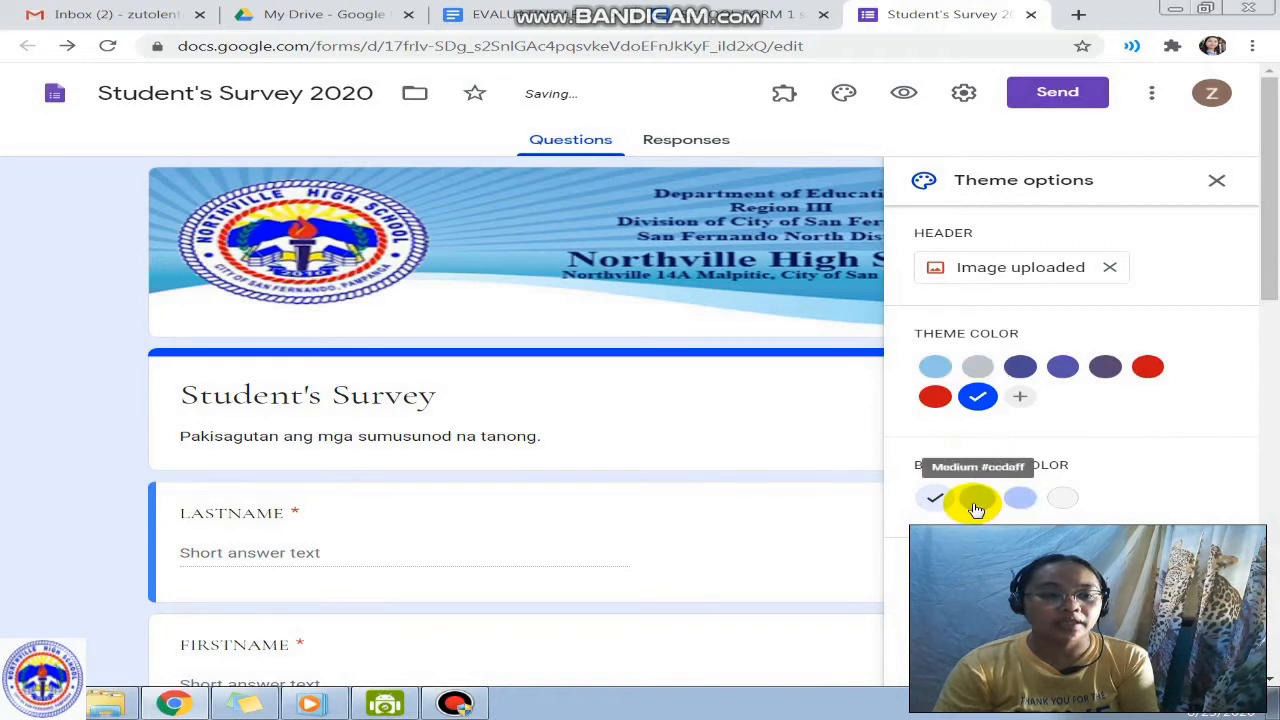
left_click(977, 502)
left_click(1020, 500)
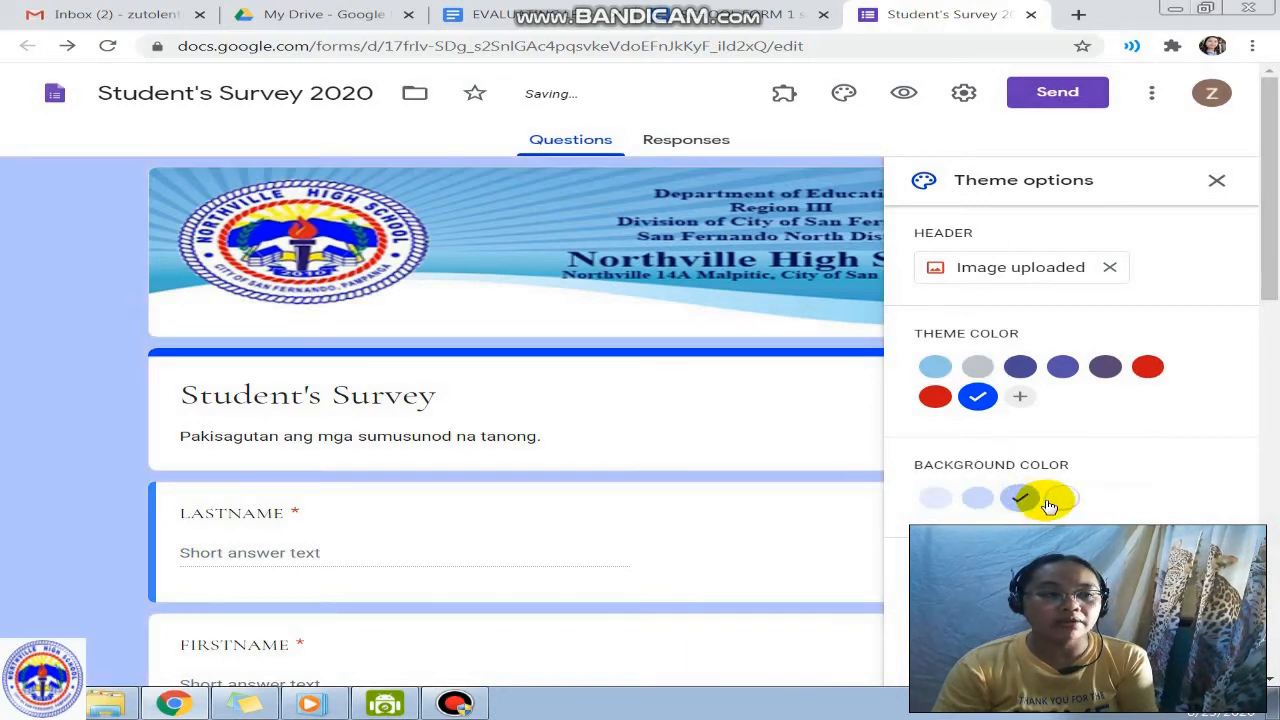
left_click(1048, 505)
left_click(1010, 508)
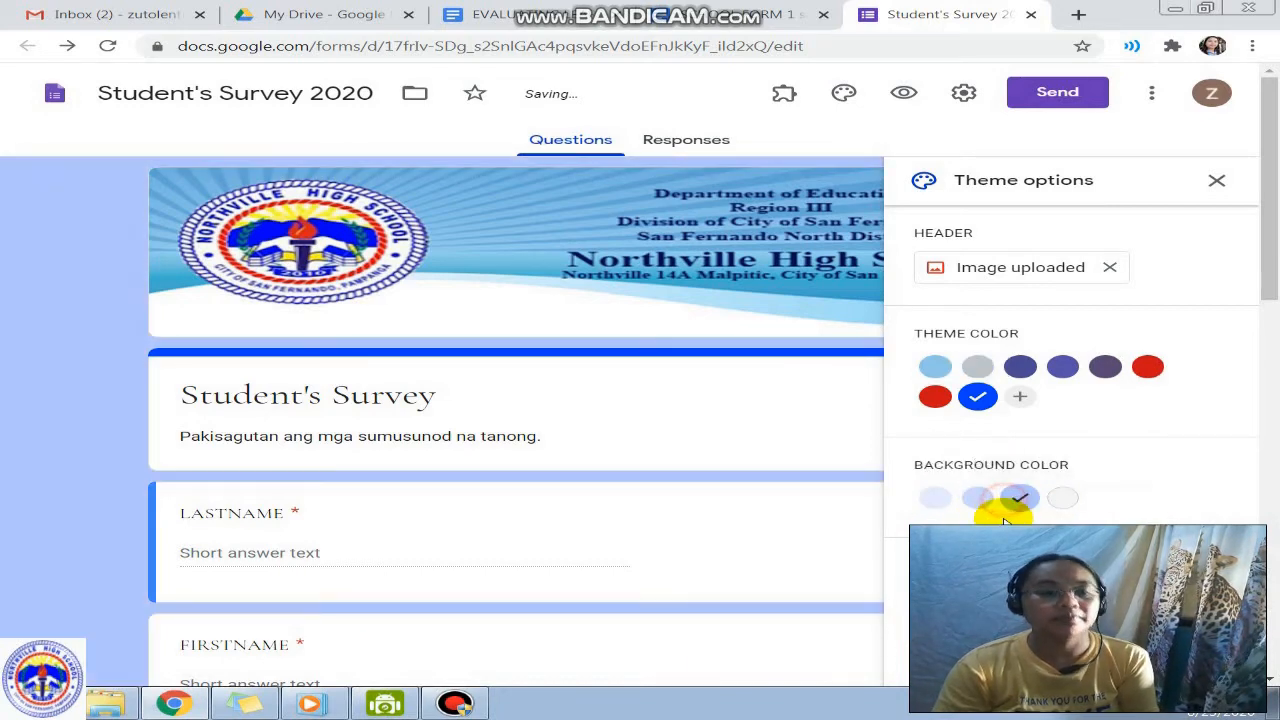
scroll(1000, 505, "down", 5)
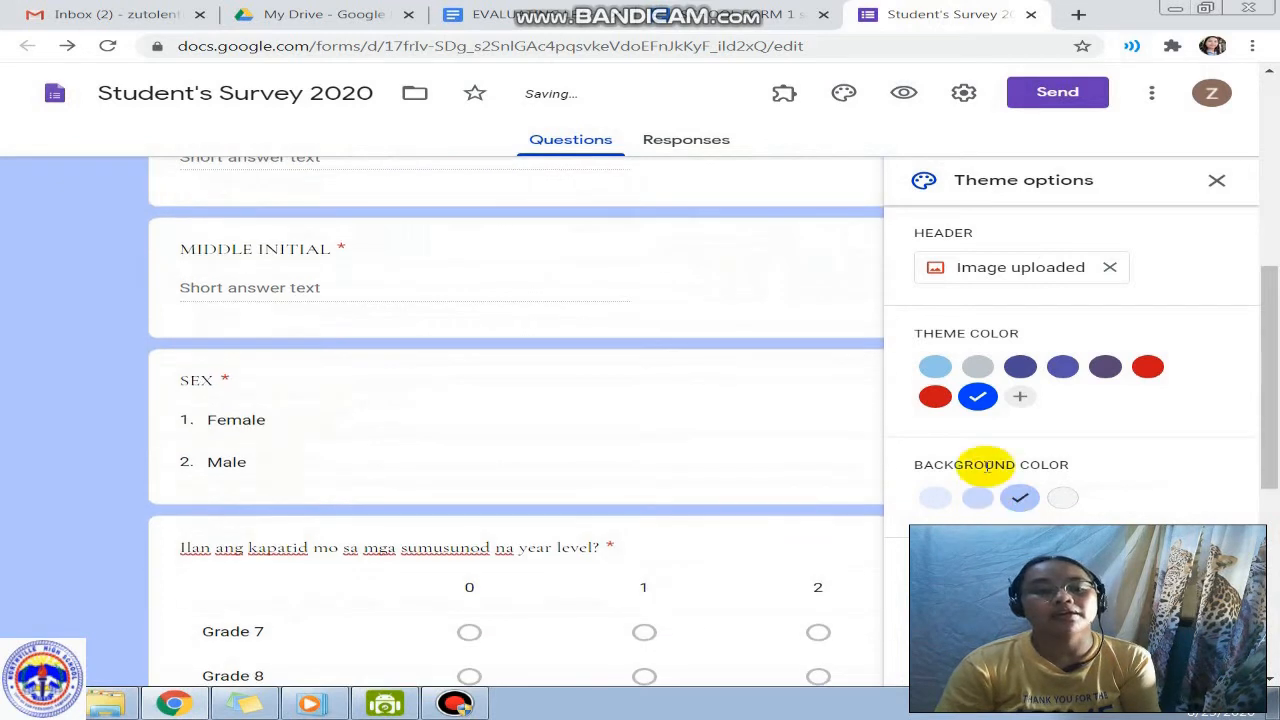
Step: Set the theme colour to red with the darker pink background shade
left_click(1145, 372)
left_click(1017, 502)
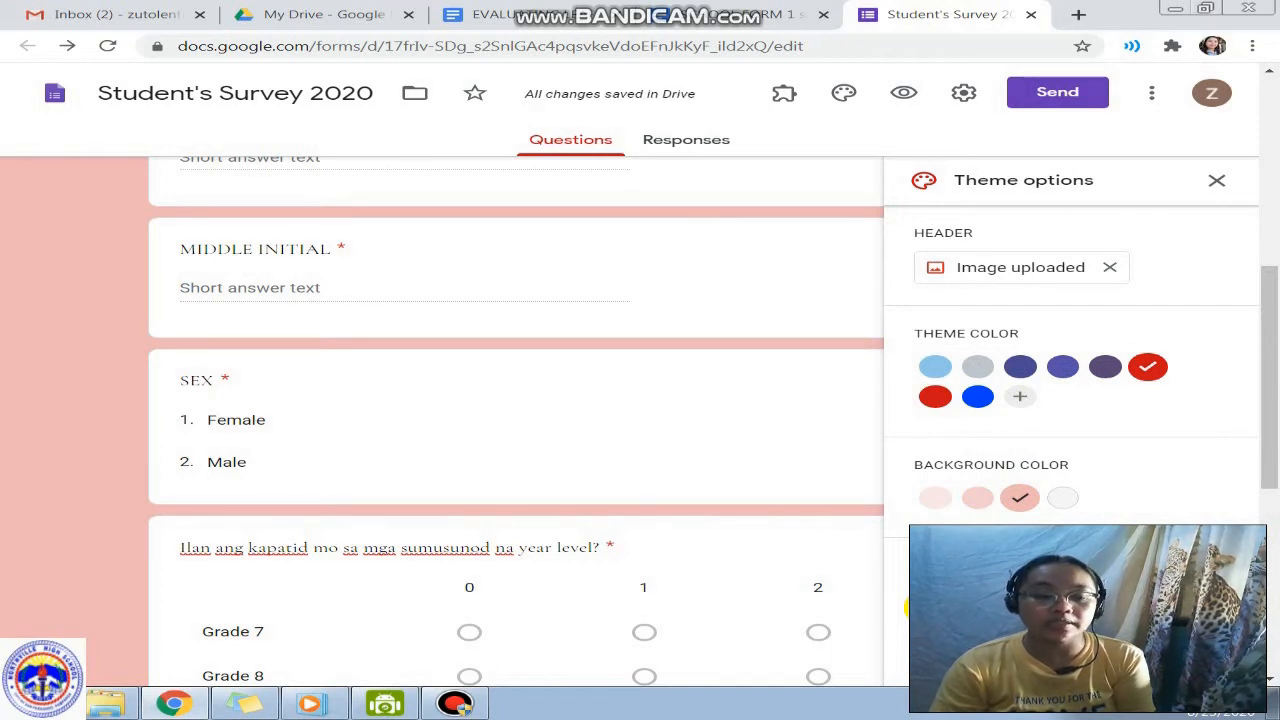
left_click(922, 607)
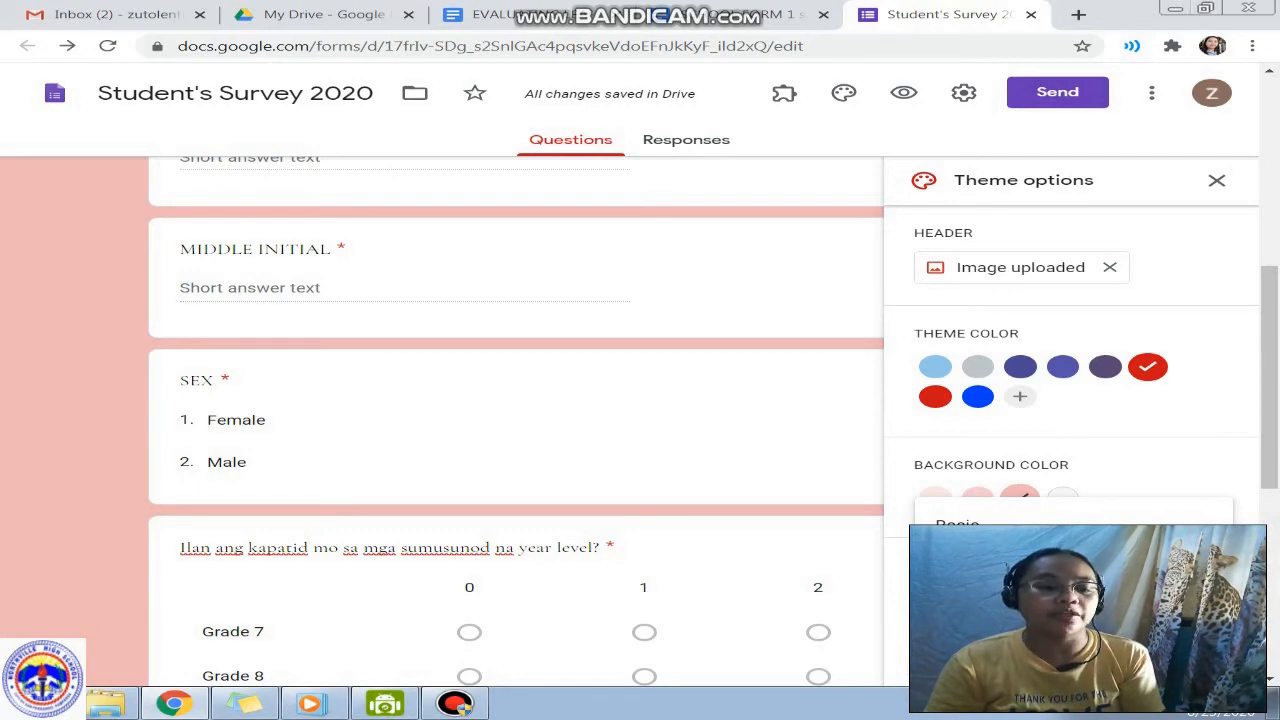
Step: Close the Theme options panel and scroll back to the top of the survey
left_click(1216, 180)
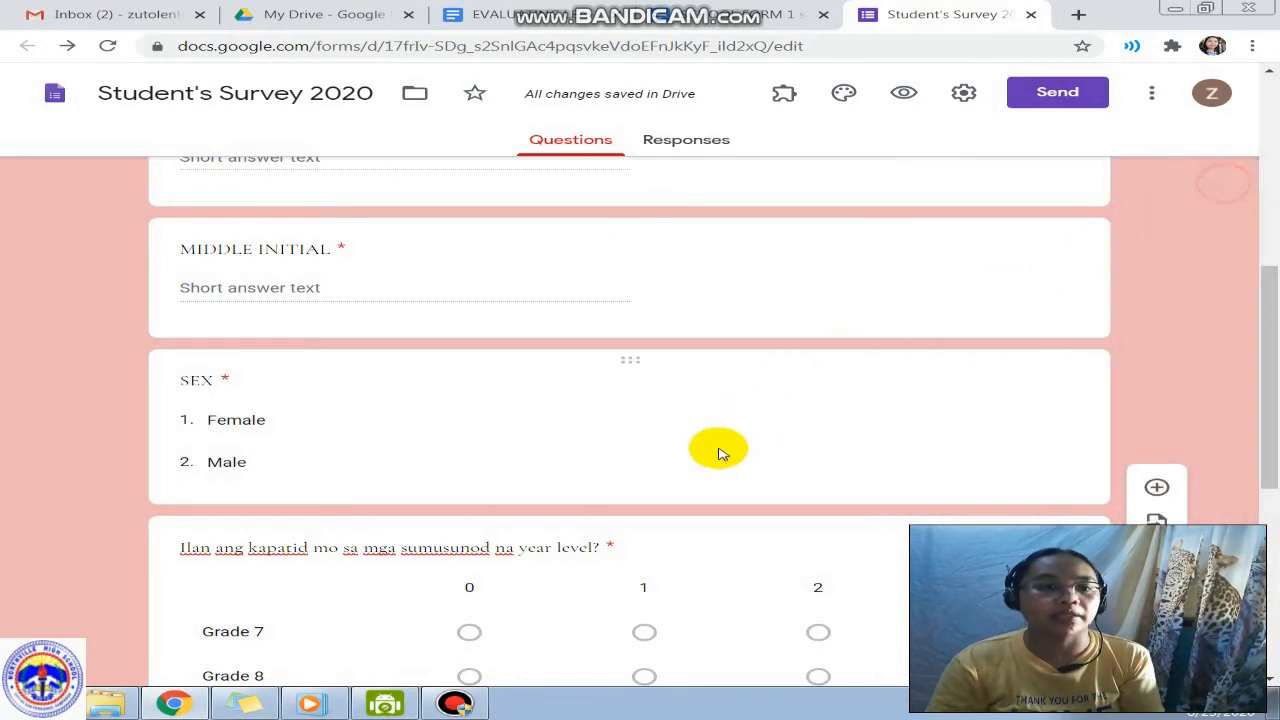
scroll(718, 452, "up", 5)
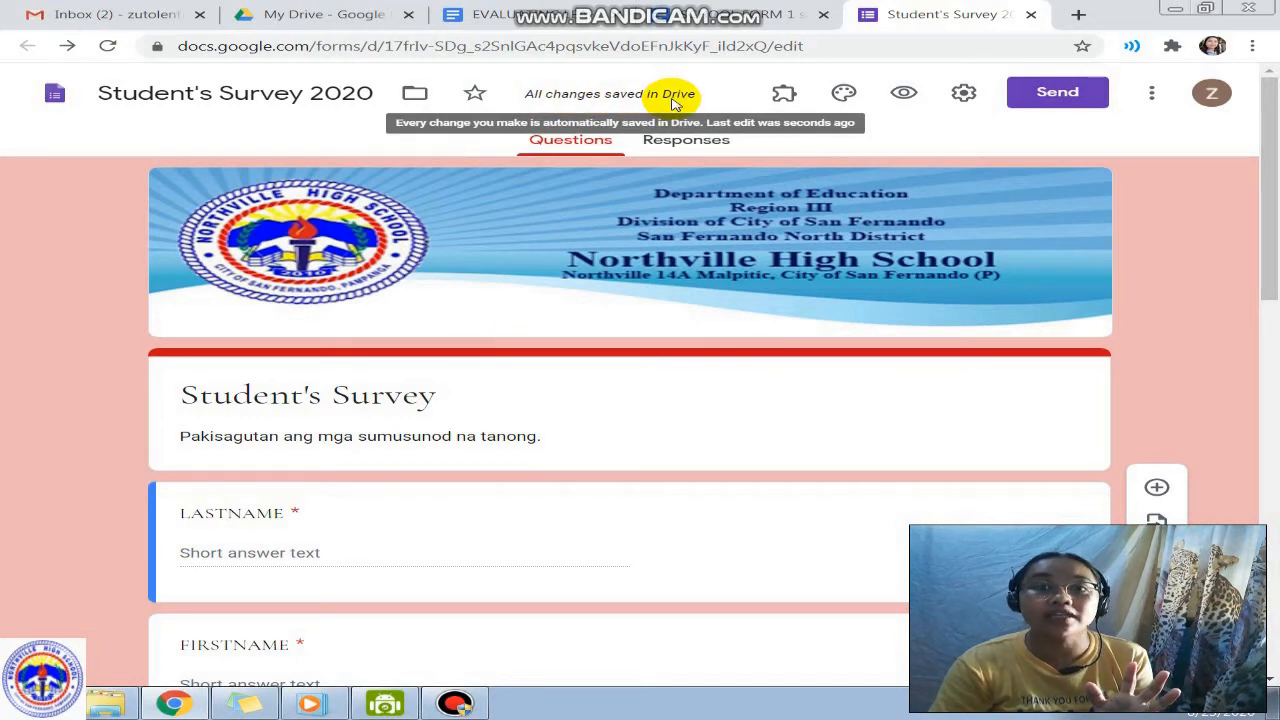
Step: Reopen the Student's Survey 2020 form from Quick Access in My Drive
left_click(319, 14)
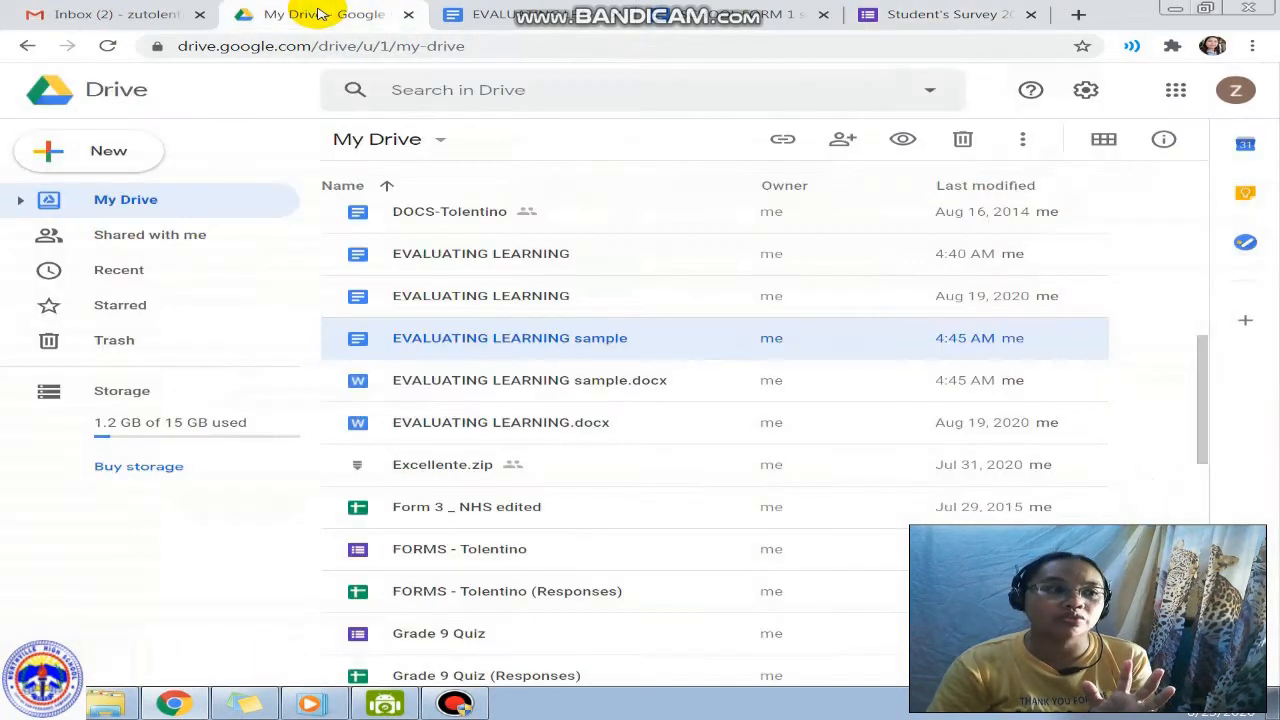
scroll(566, 315, "up", 7)
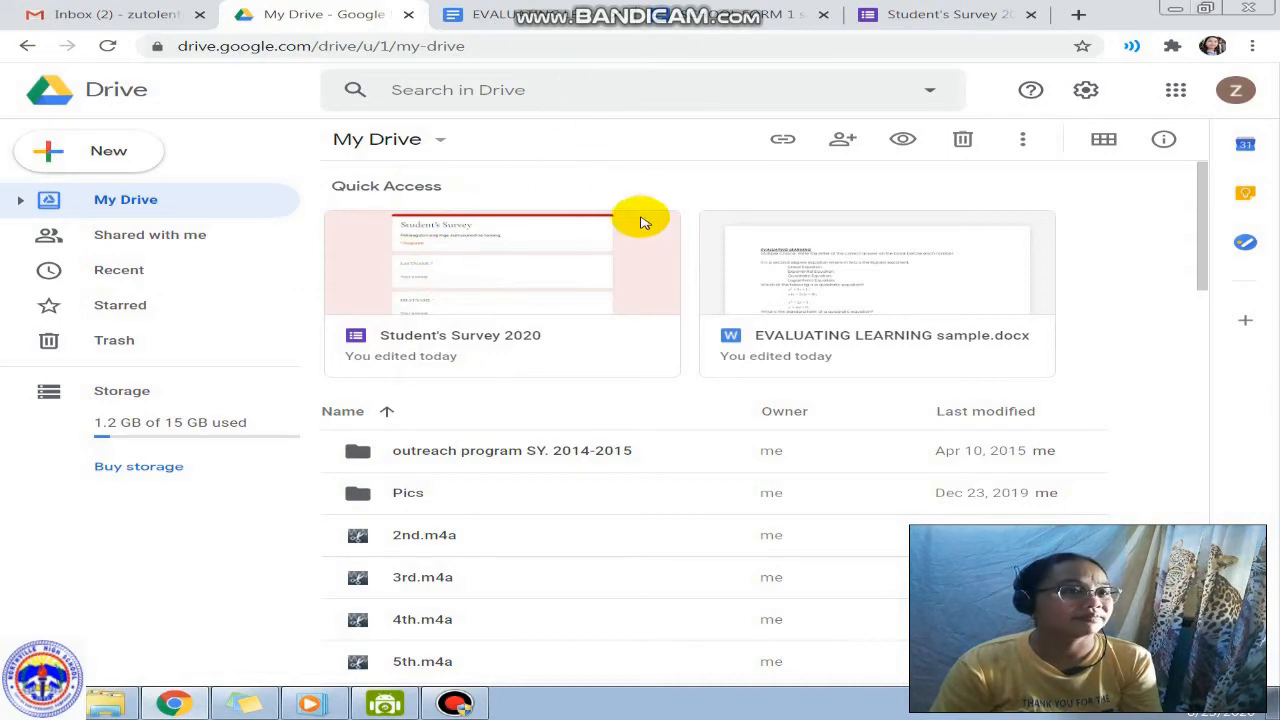
left_click(506, 308)
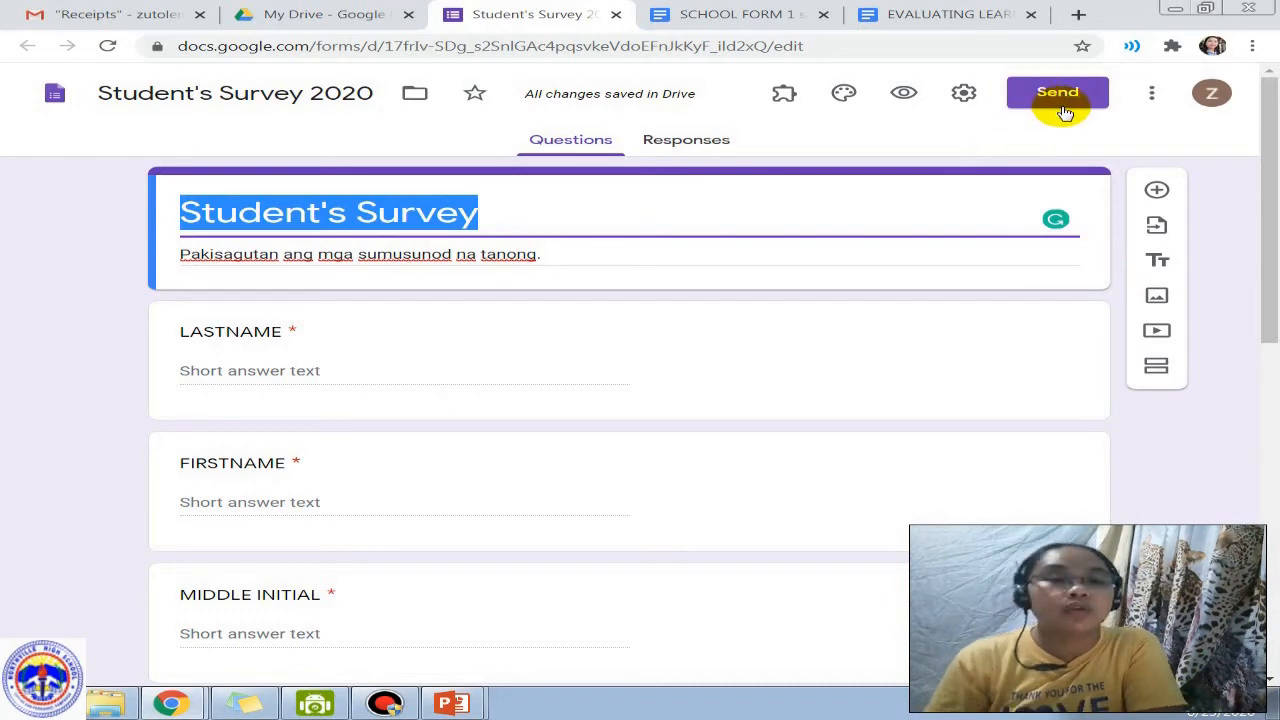
Step: Open the Send form dialog and check the email and link sharing options
left_click(960, 134)
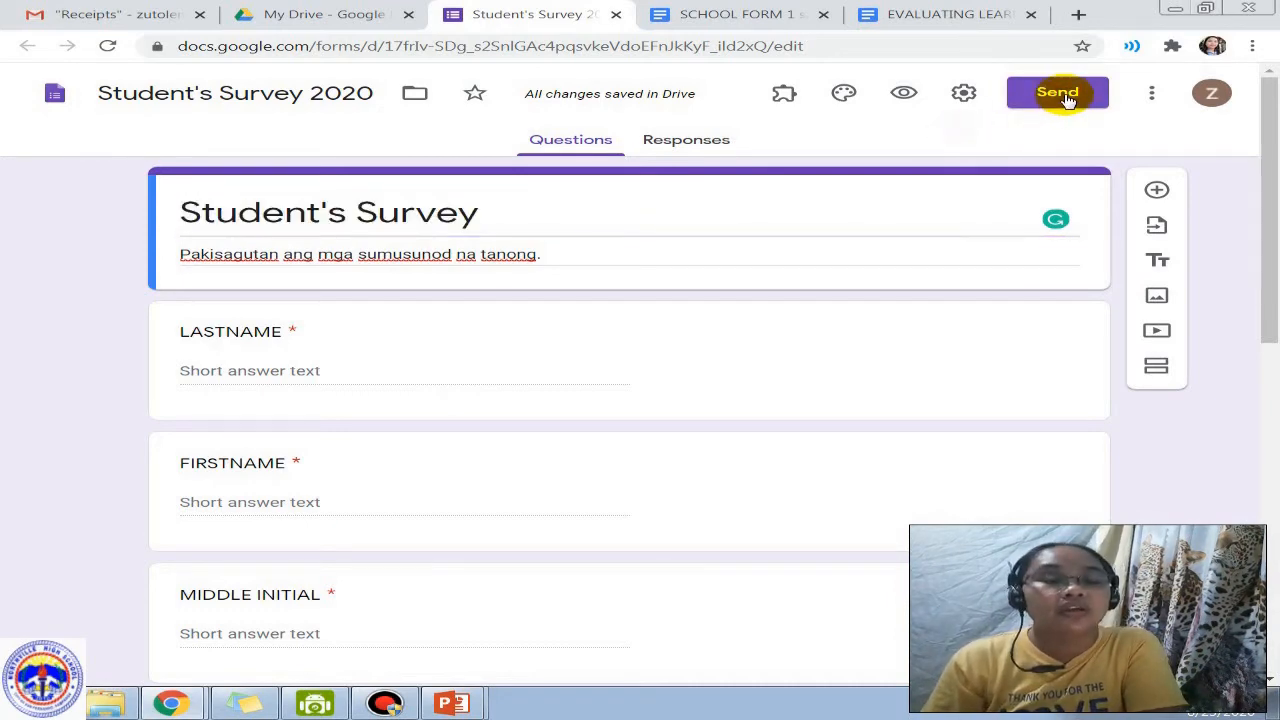
left_click(1064, 96)
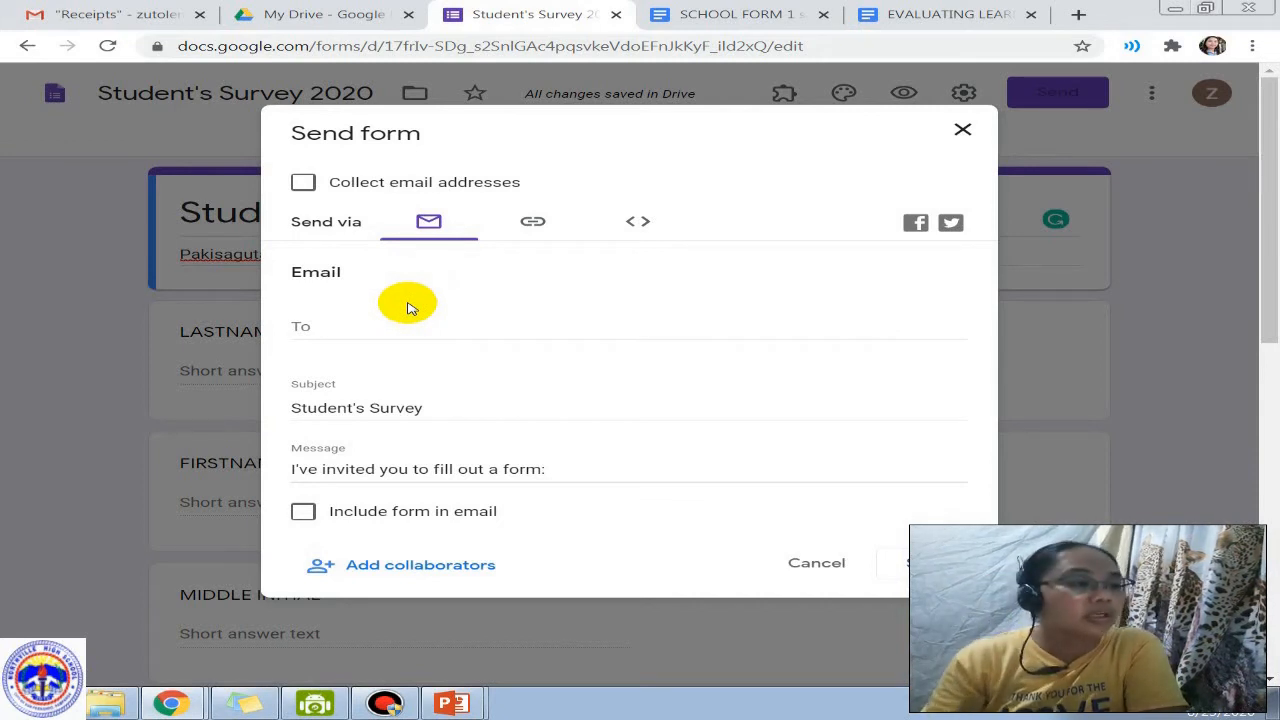
left_click(322, 323)
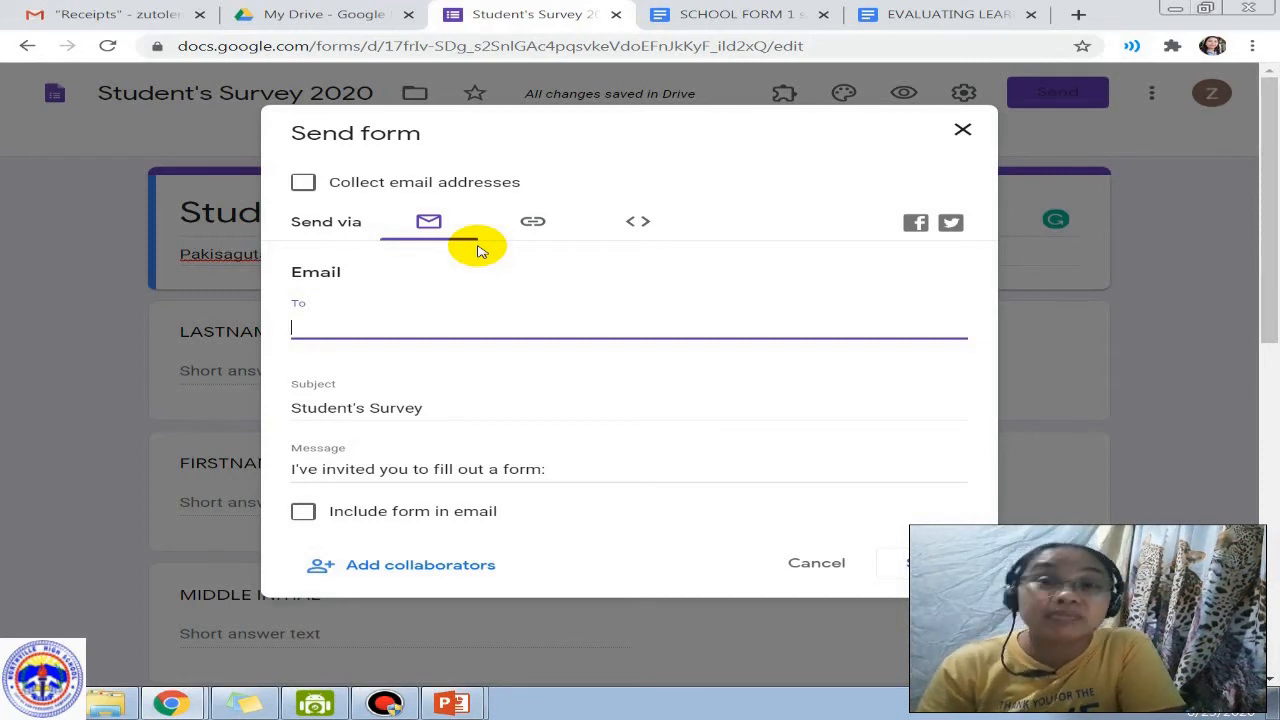
left_click(534, 222)
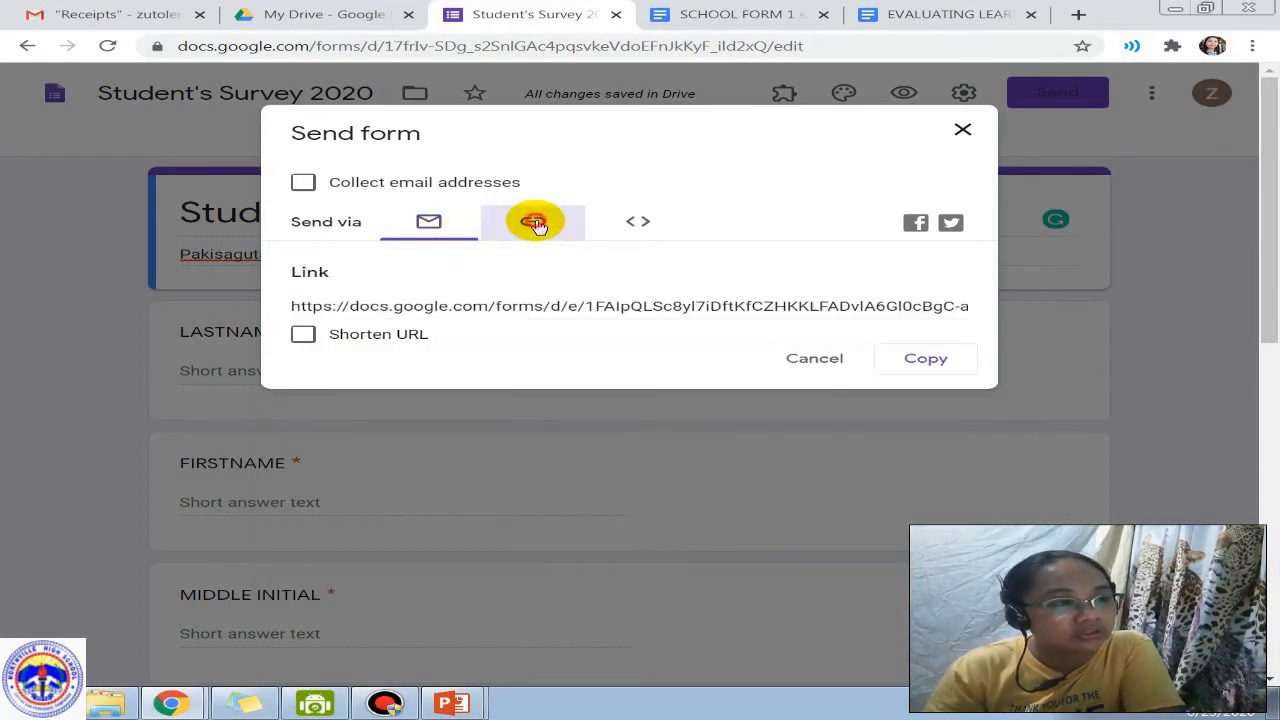
left_click(430, 223)
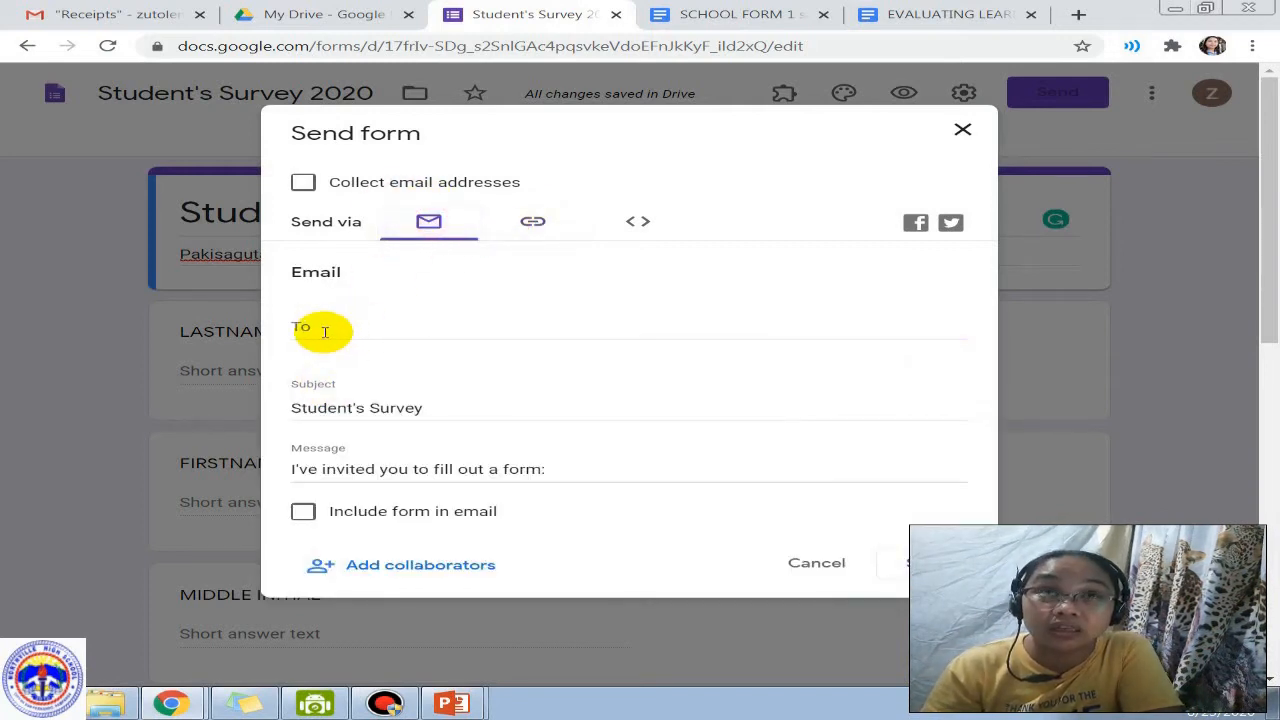
left_click(536, 225)
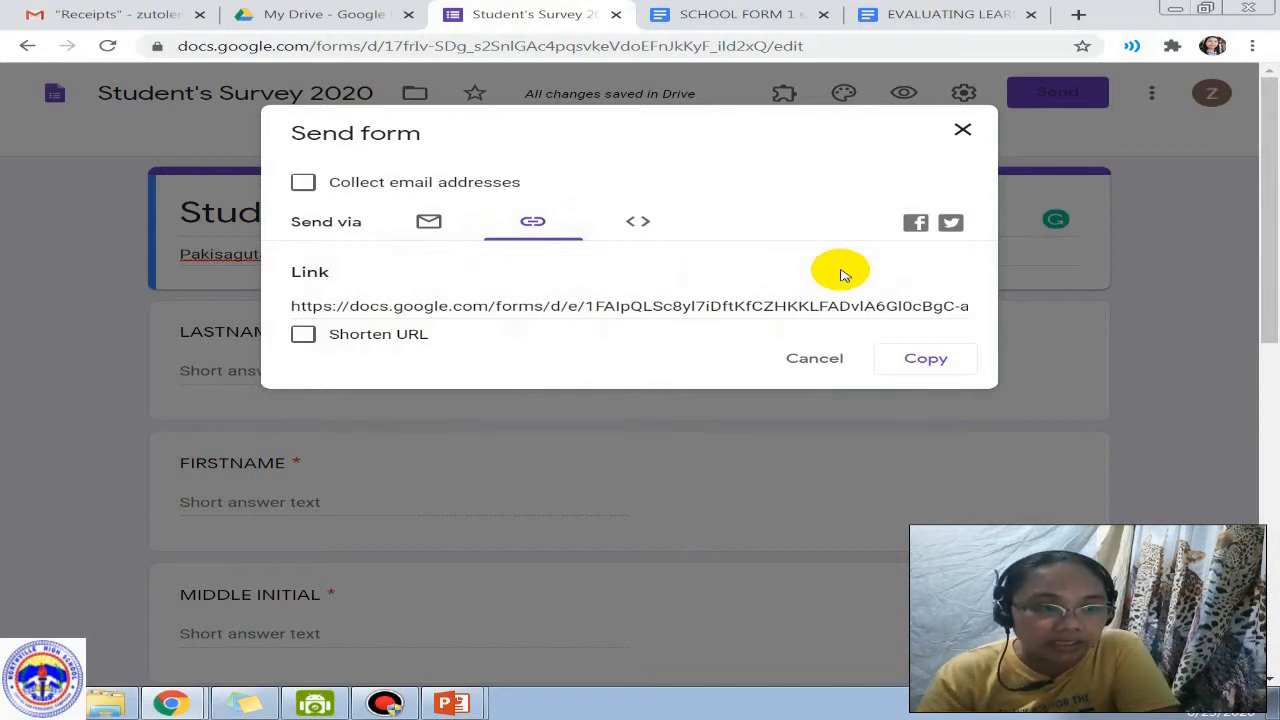
left_click(354, 306)
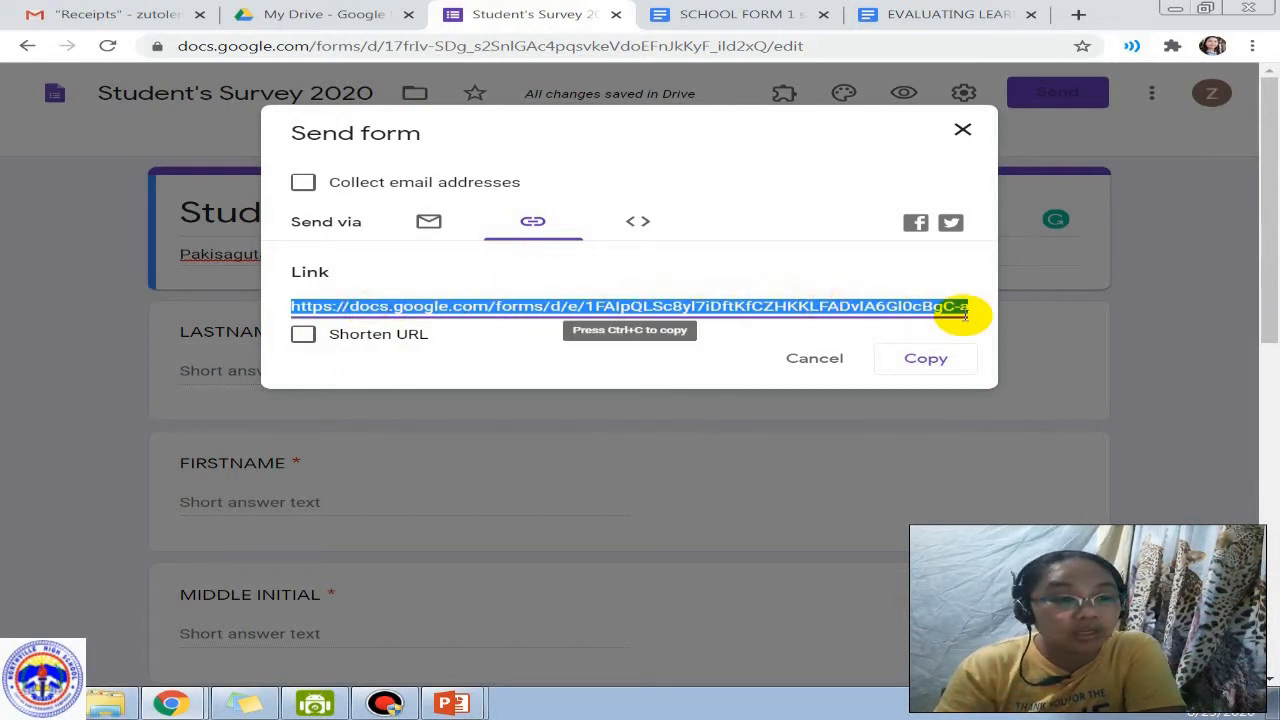
scroll(965, 313, "down", 10)
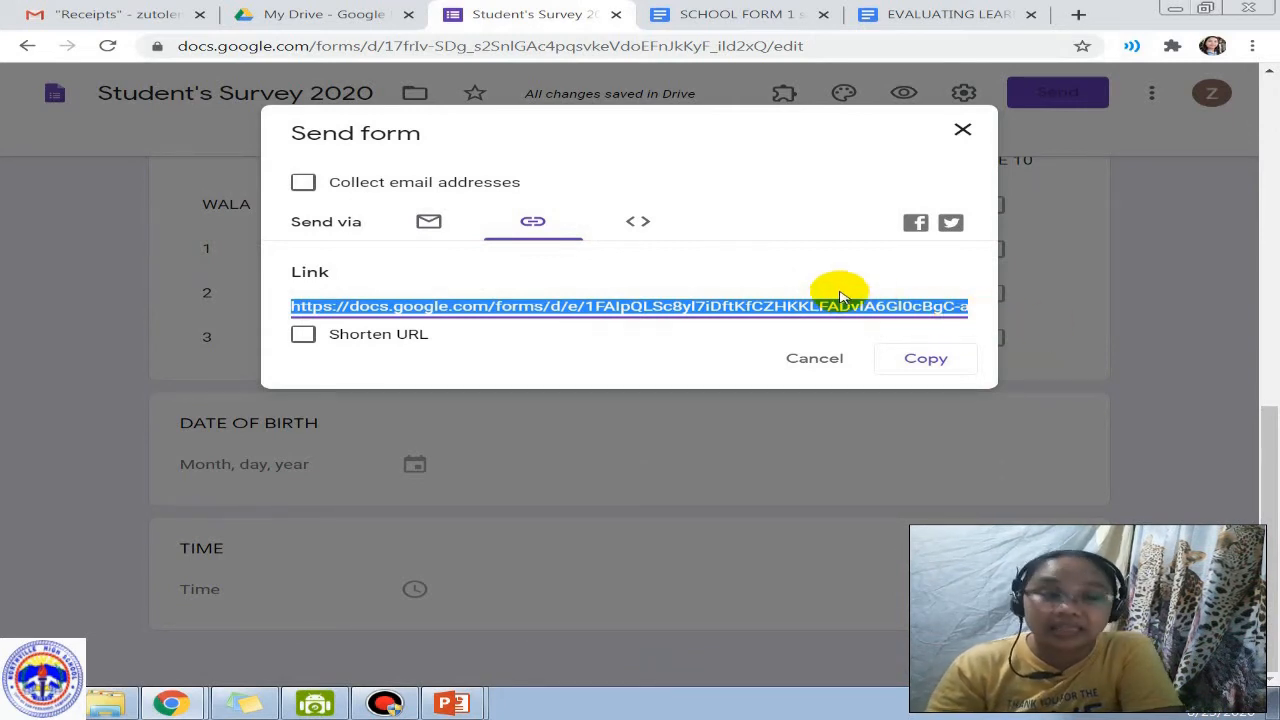
left_click(301, 337)
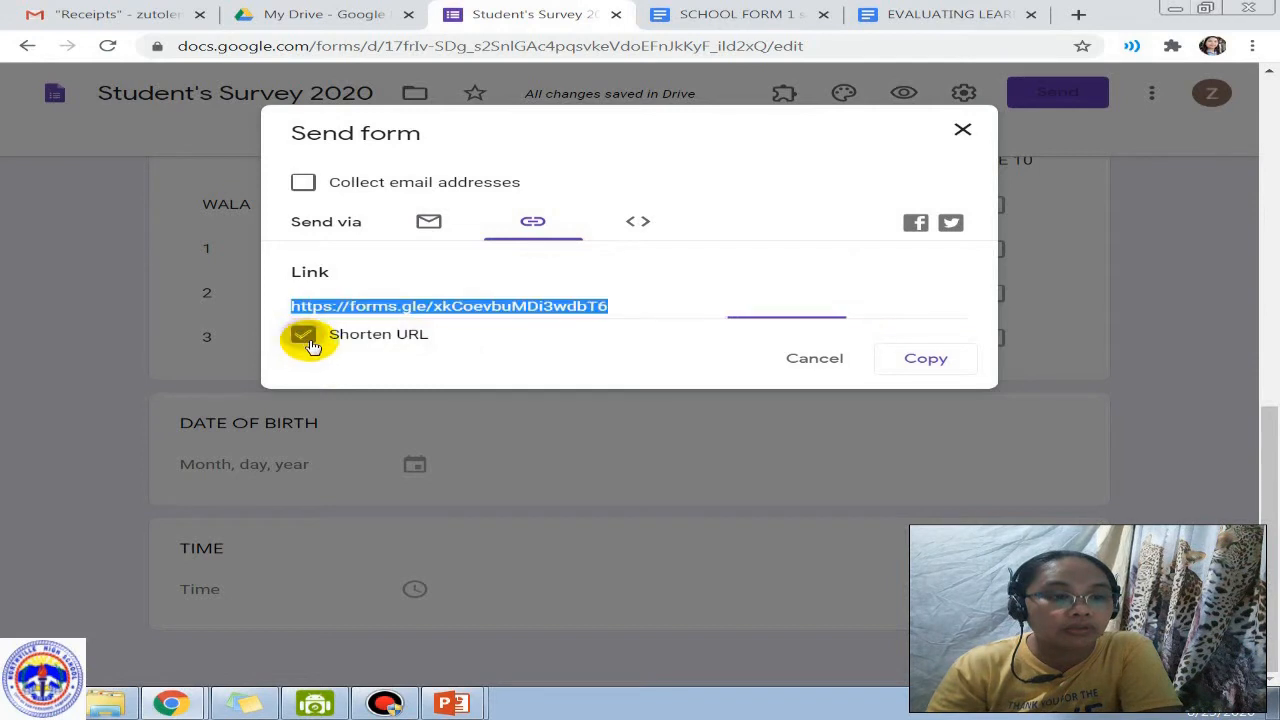
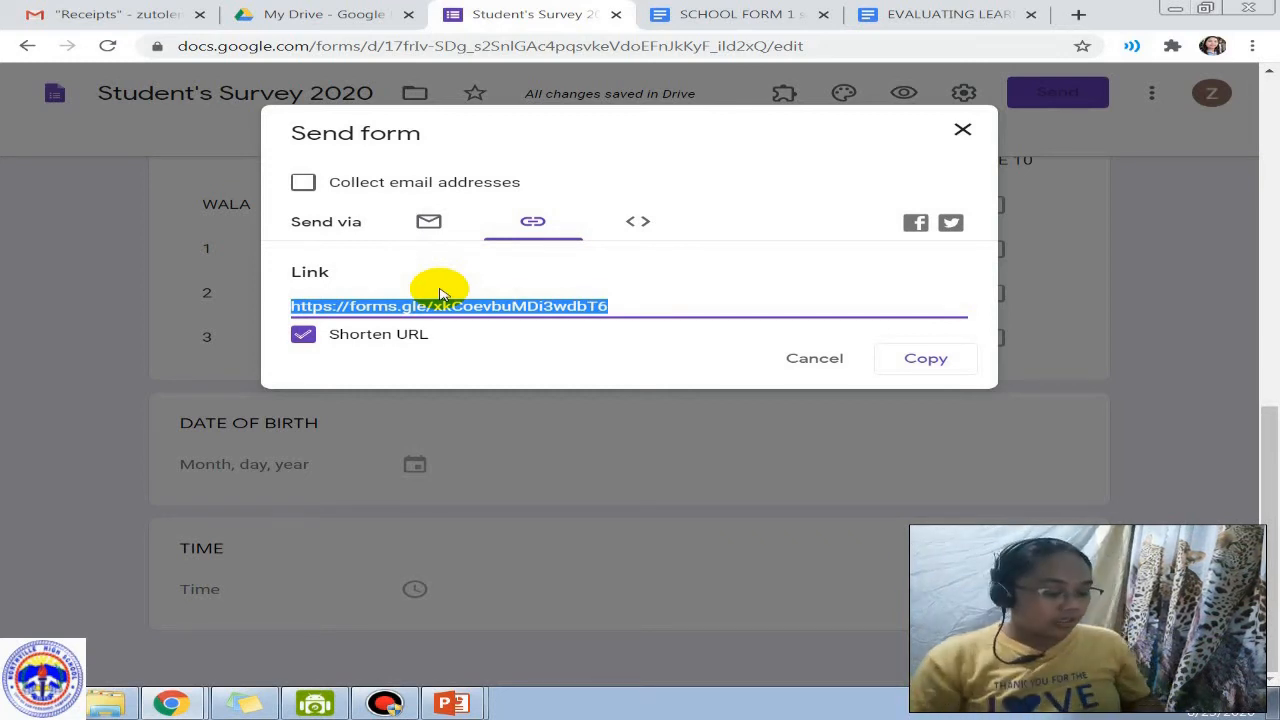
Step: Copy the shortened forms.gle link of the Student's Survey 2020 form
left_click(940, 359)
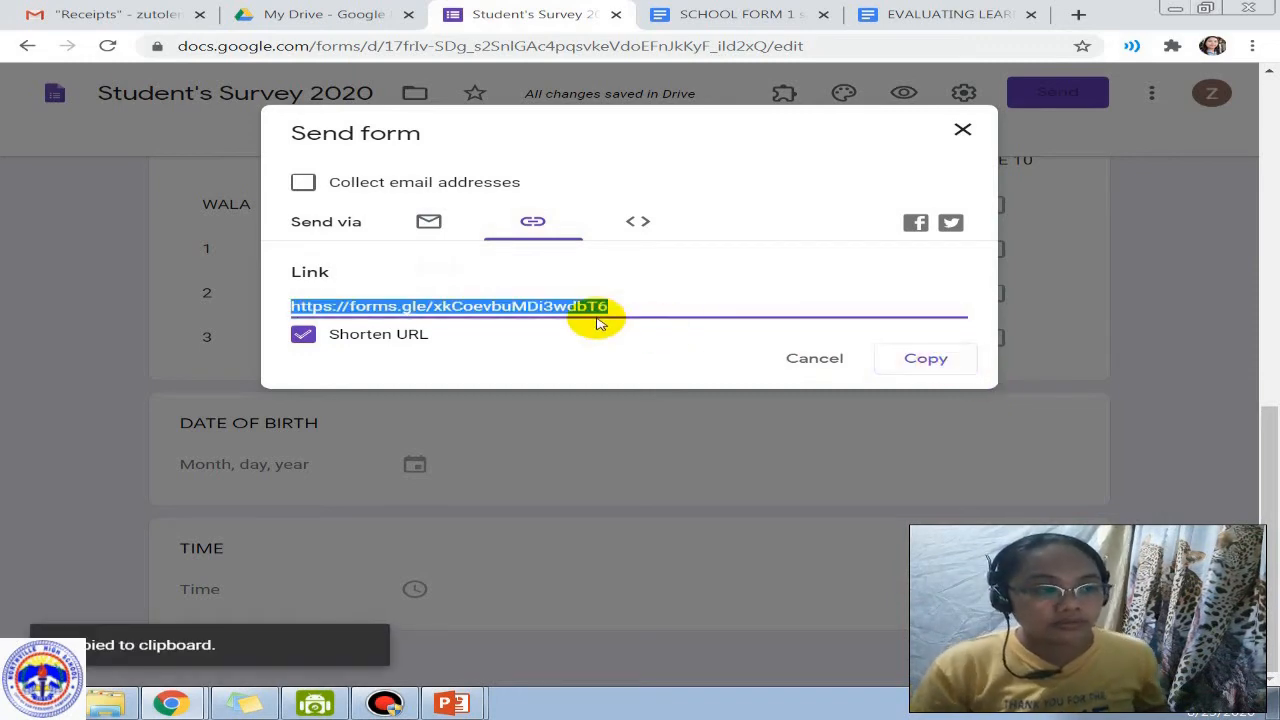
Step: Open a new Chrome tab and go to TINYURL.COM
left_click(1075, 16)
type("TINY")
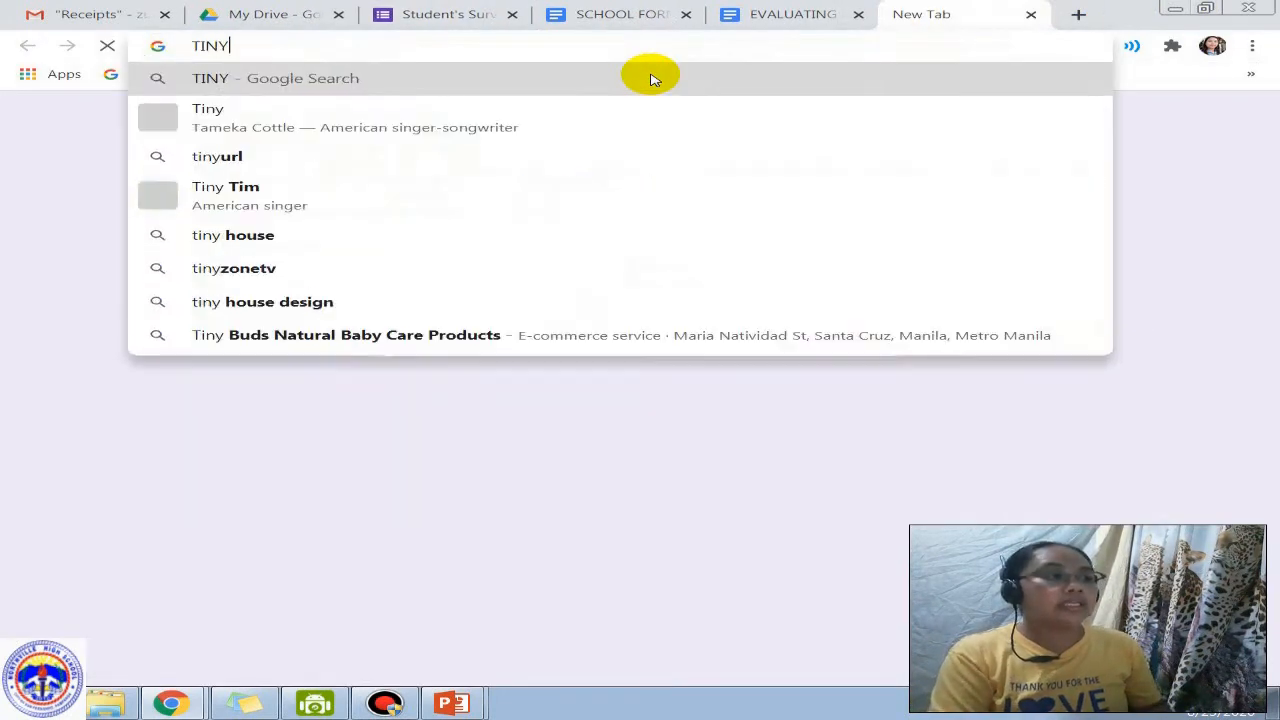
type("URL")
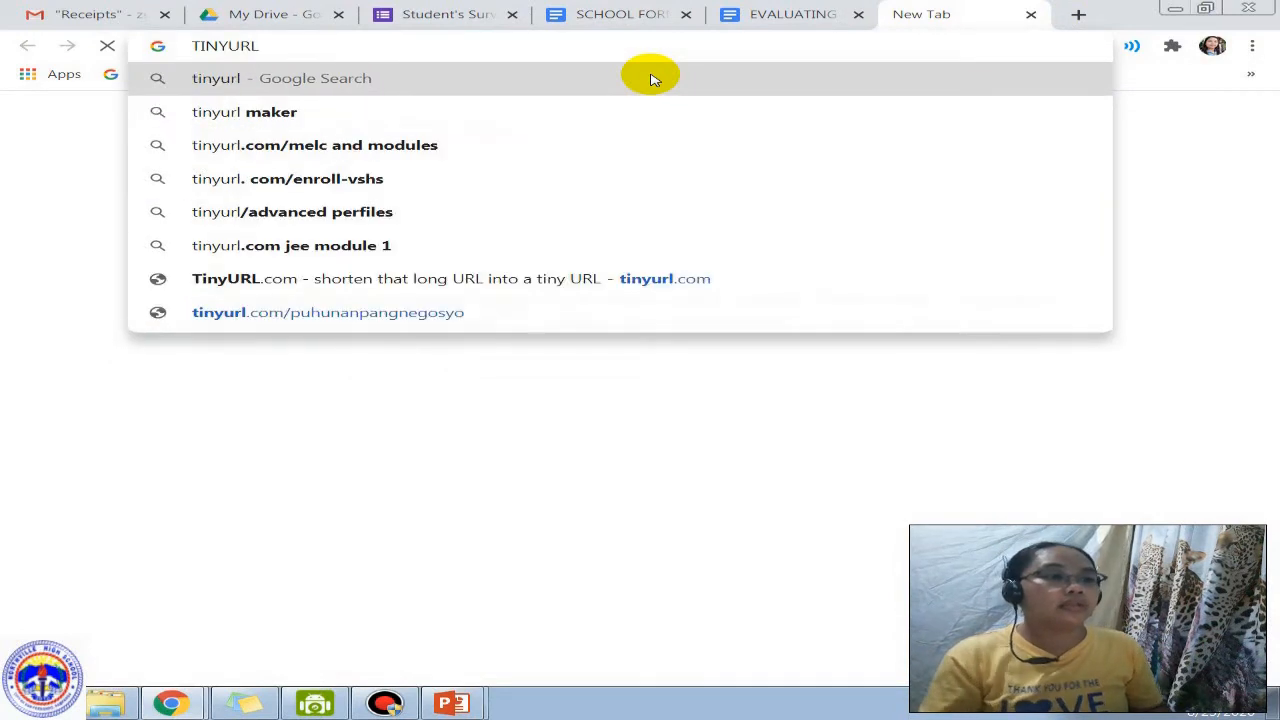
type(".COM")
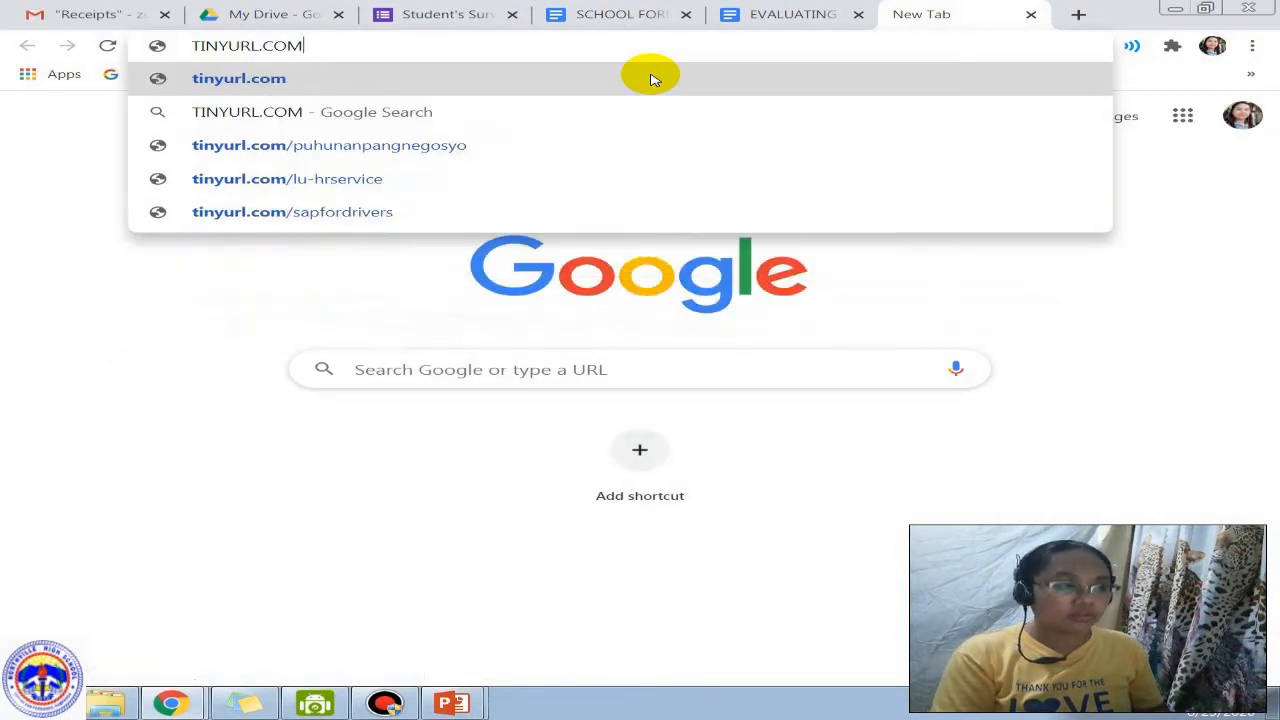
key("Return")
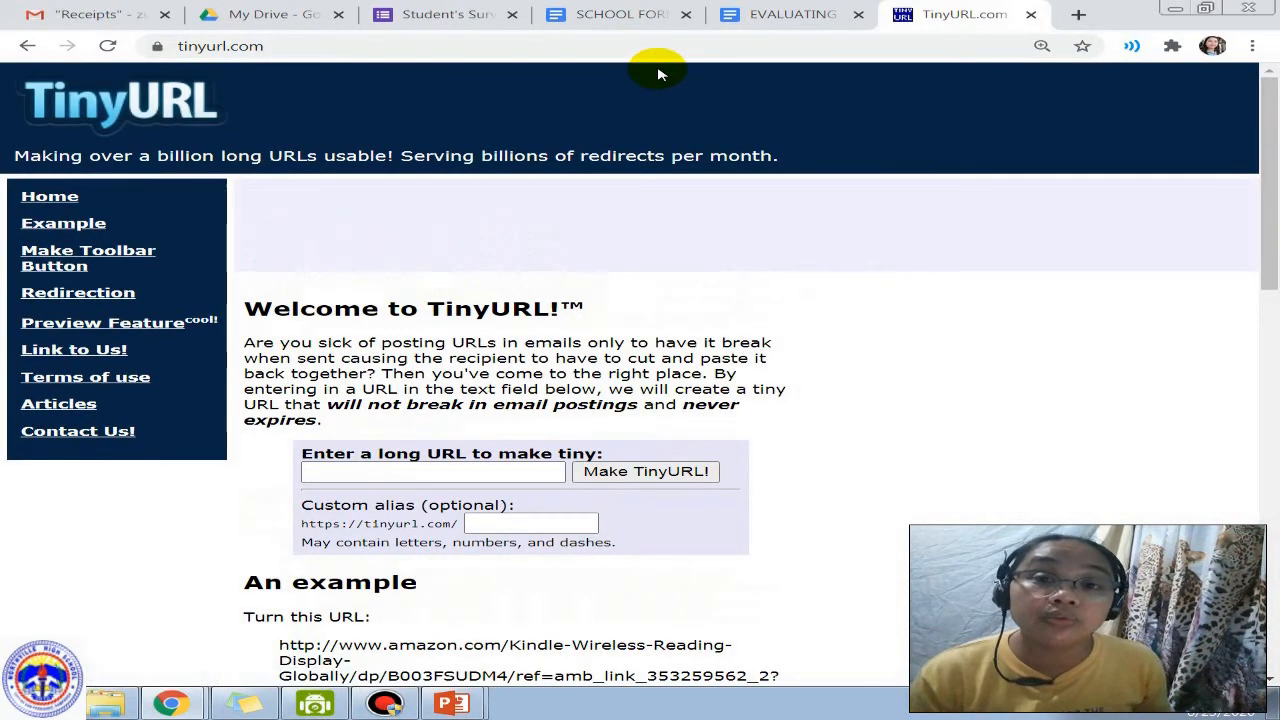
Step: Paste the forms.gle link into TinyURL and request the custom alias STUDENTSURVEY
scroll(471, 409, "down", 3)
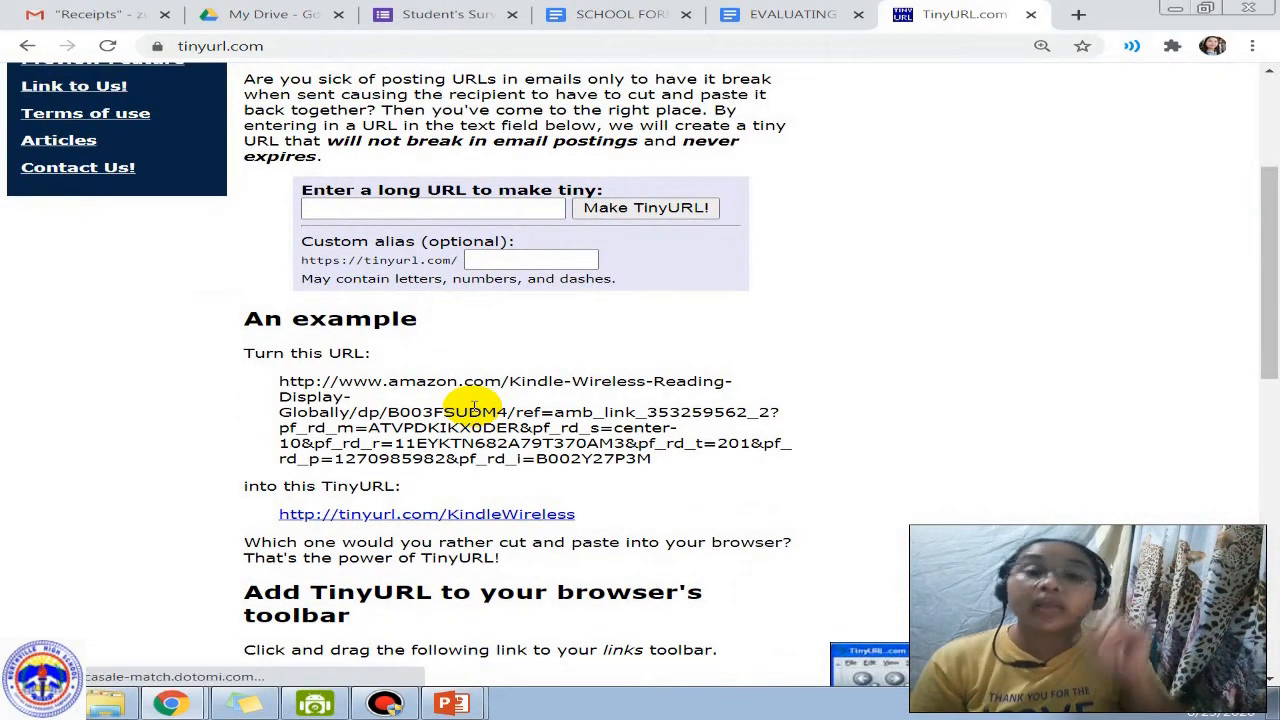
left_click(492, 206)
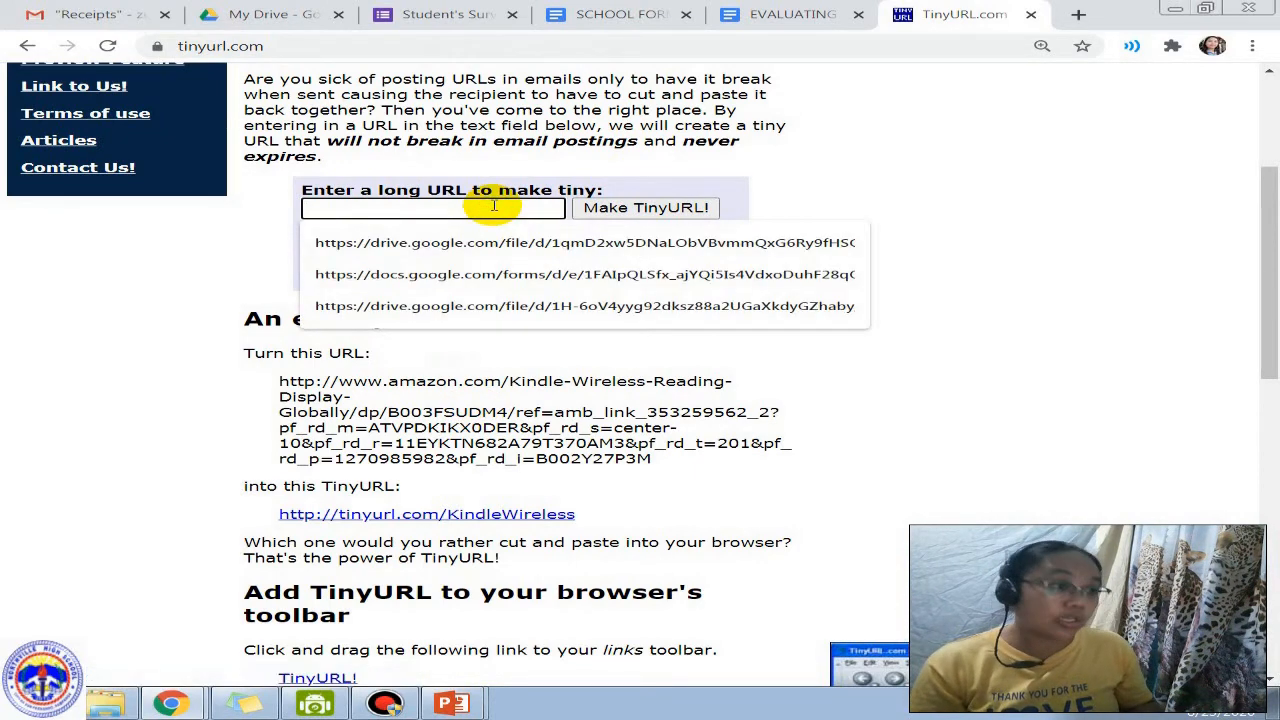
key("ctrl+v")
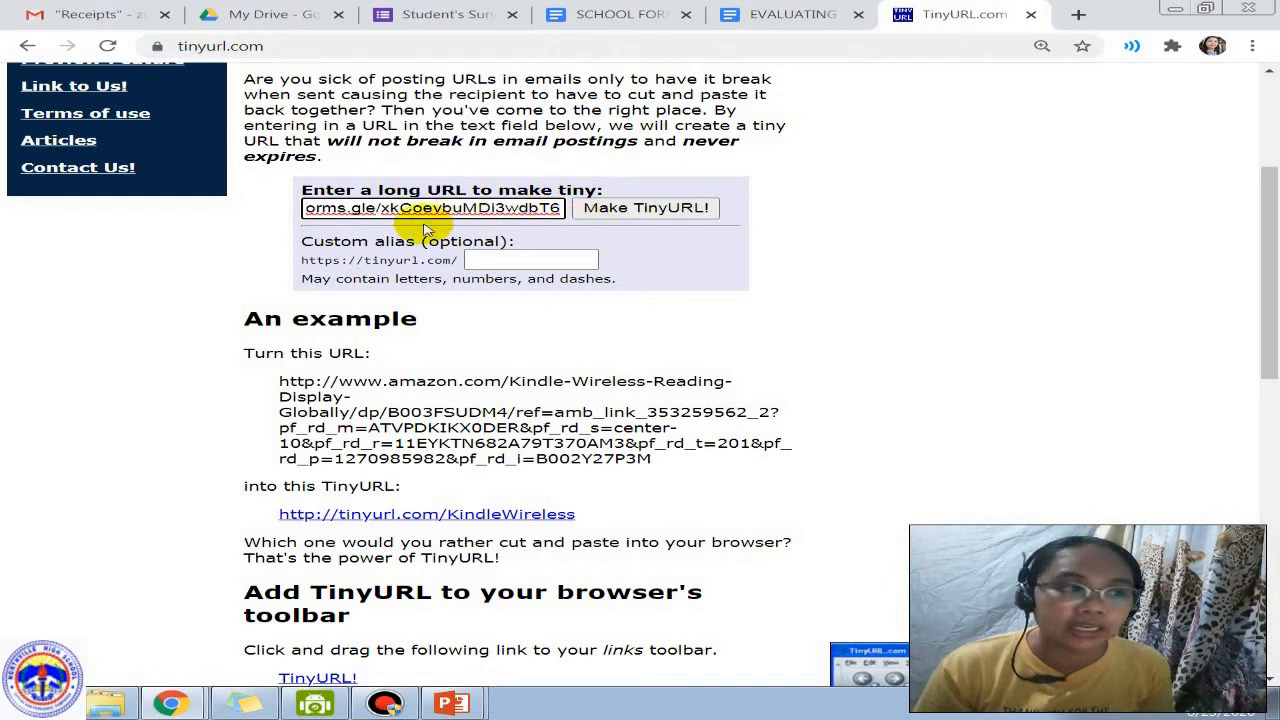
left_click(510, 260)
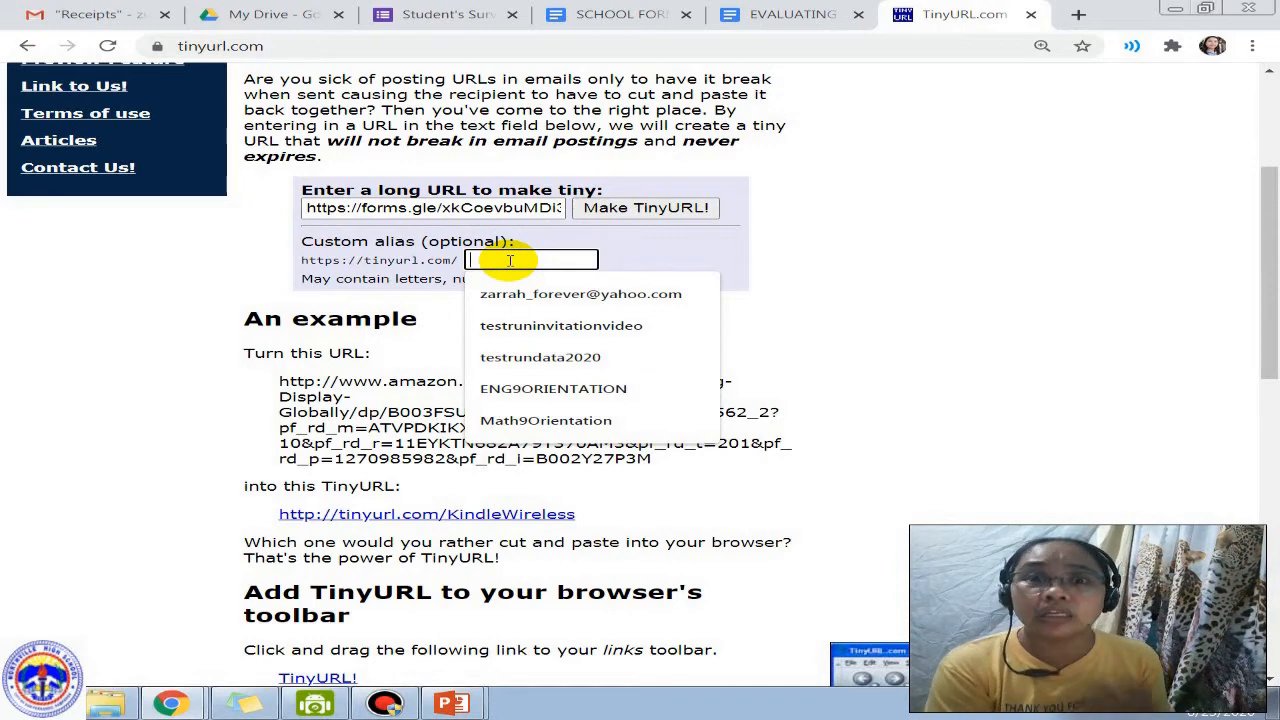
type("S")
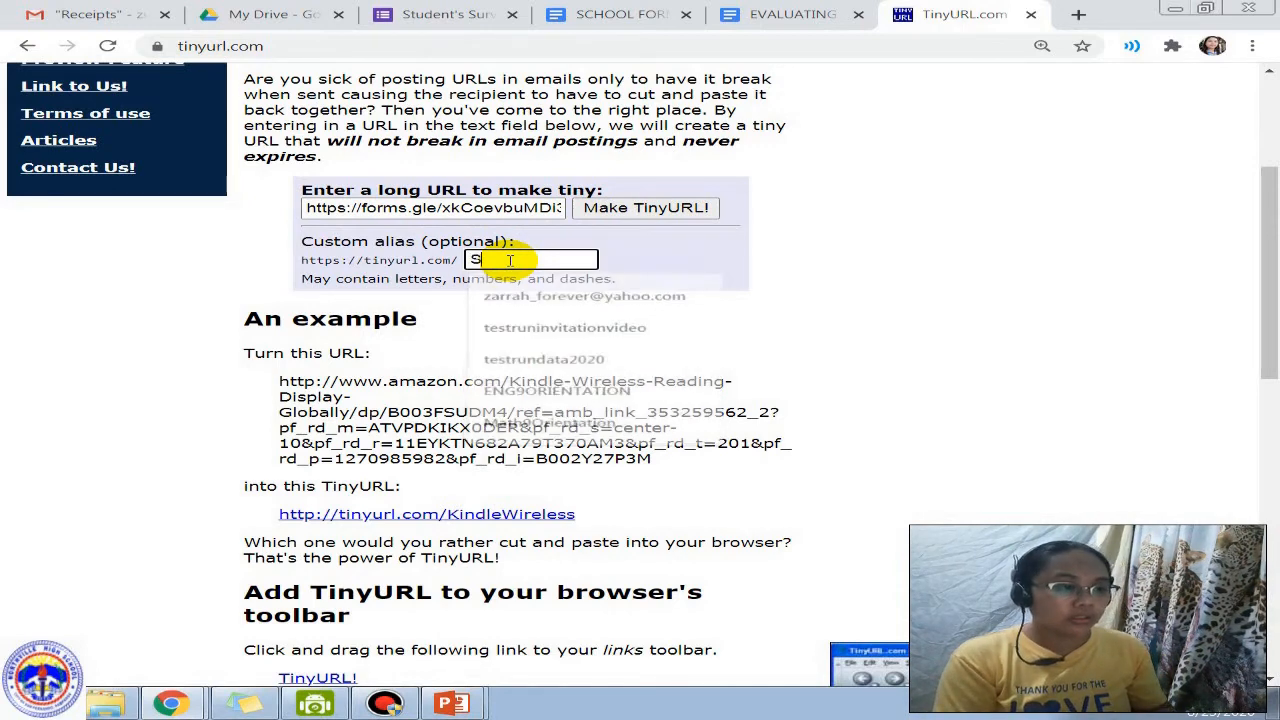
type("TUDENTSURVEY")
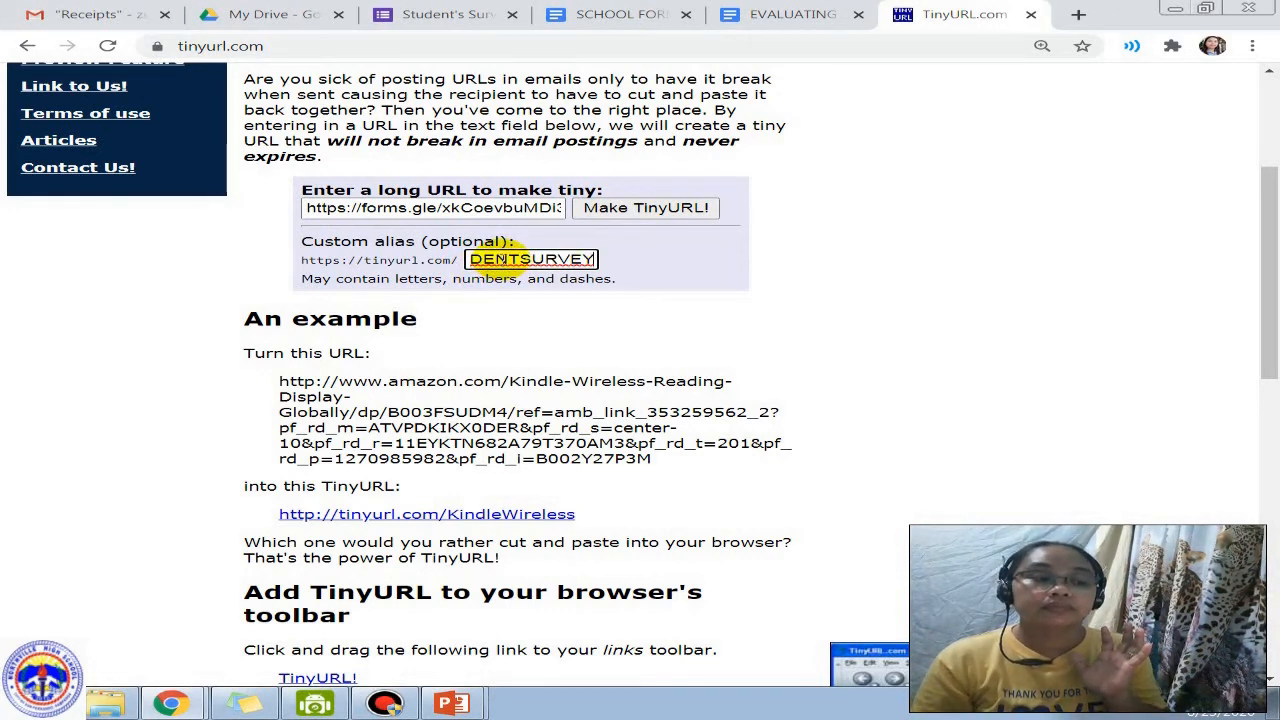
left_click(640, 210)
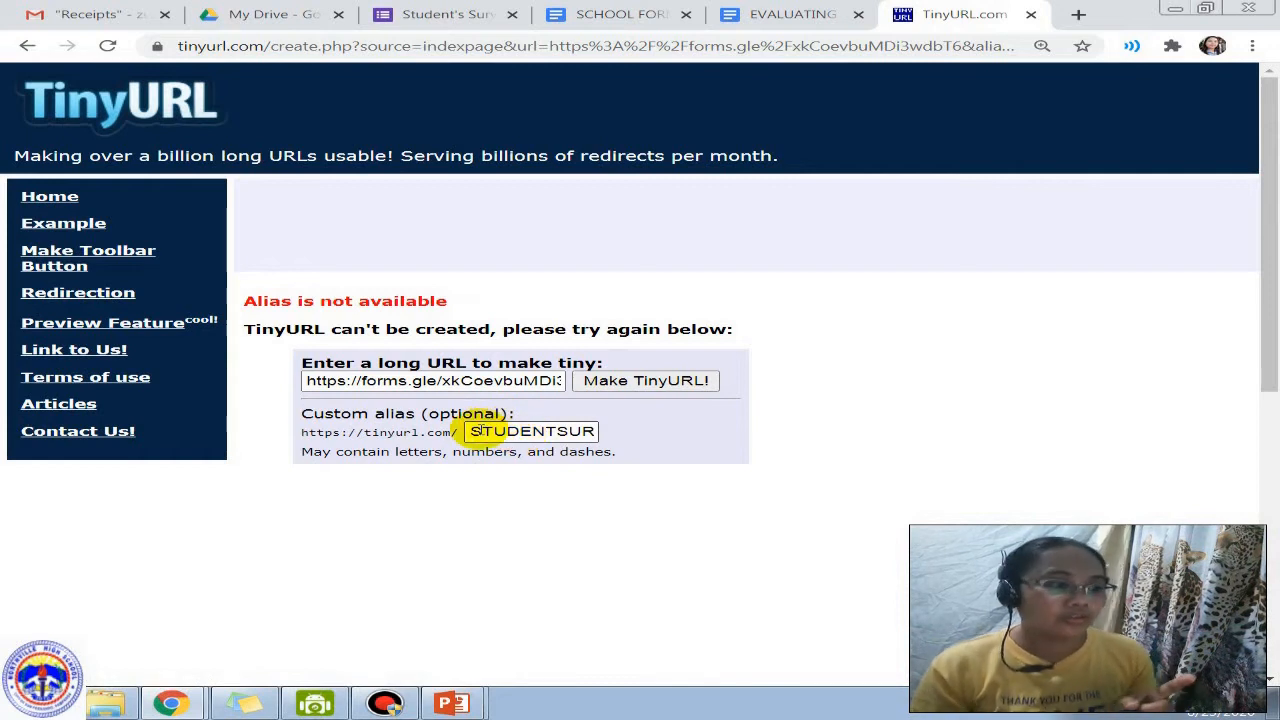
Step: Change the custom alias to STUDENTSURVEY2020 and retry making the TinyURL
left_click(481, 431)
key("End")
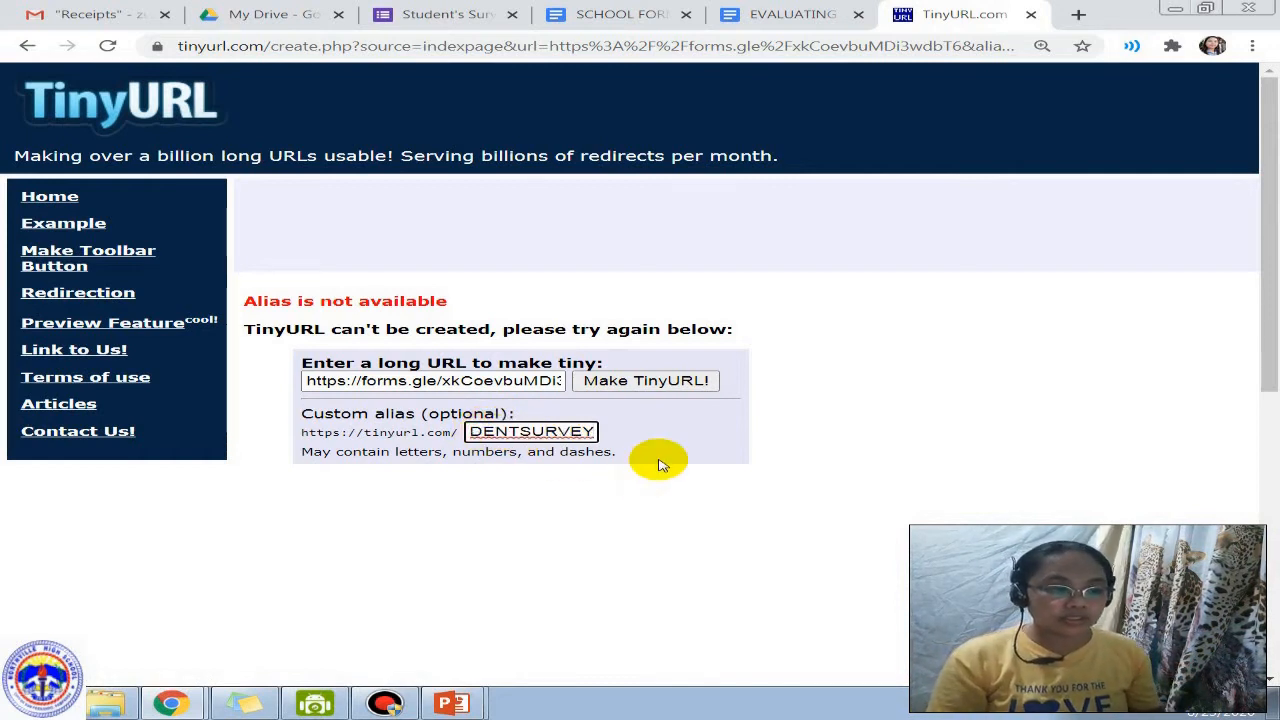
type("2020")
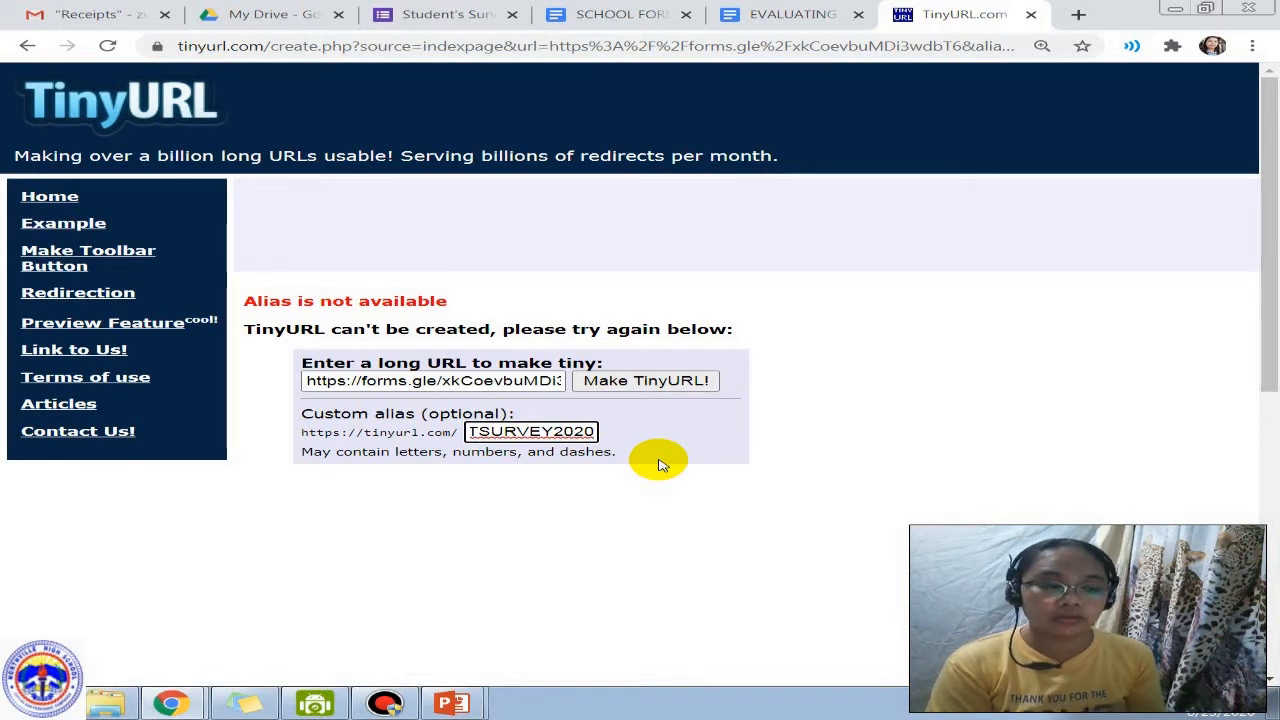
key("Home")
type("N")
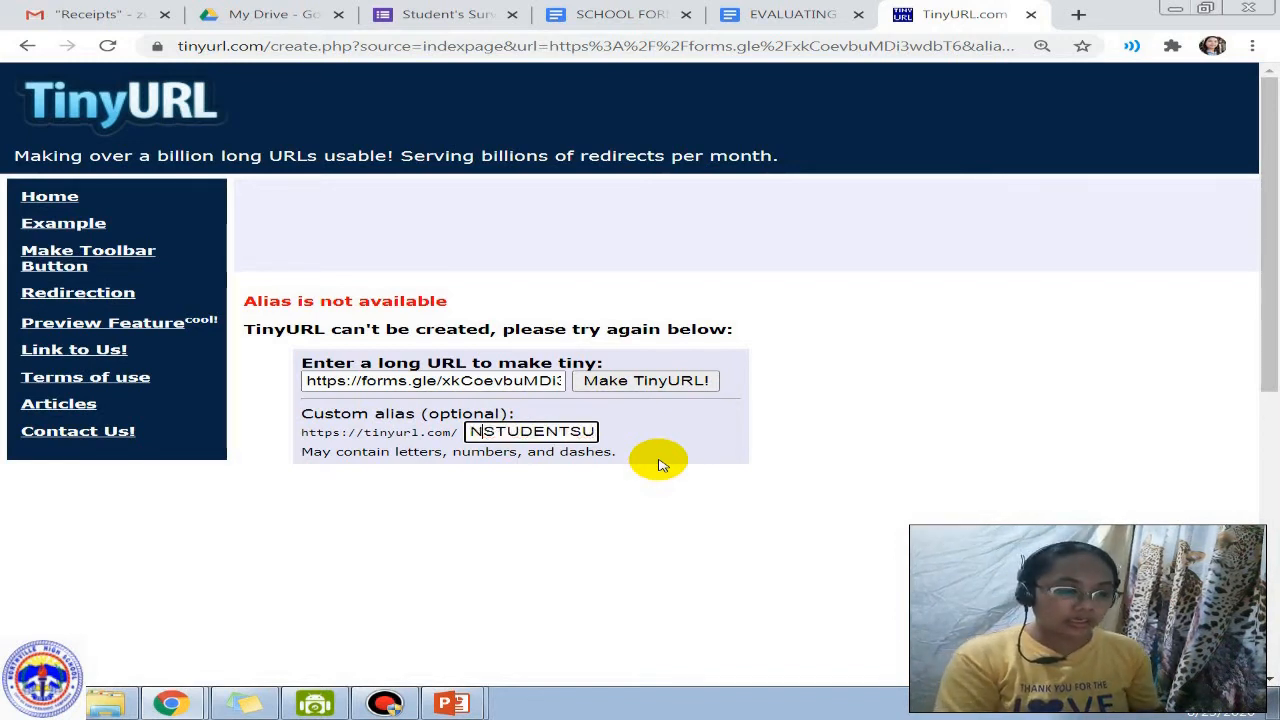
type("HS")
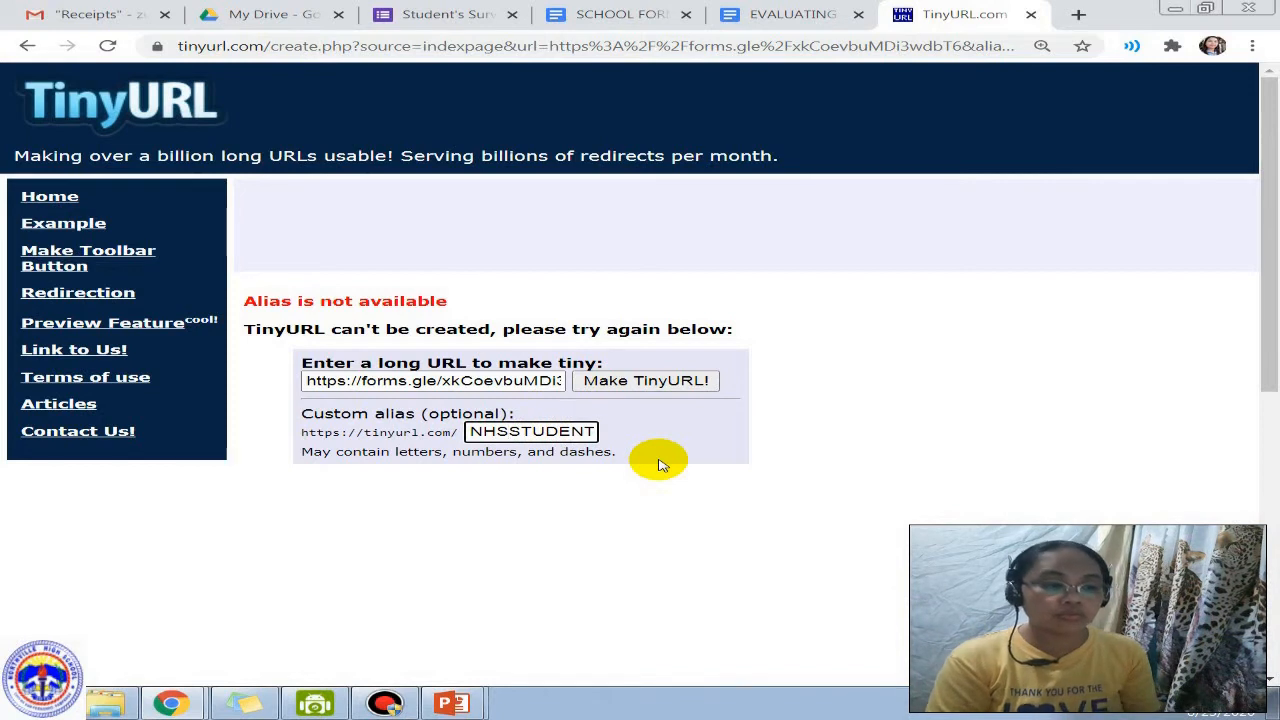
key("BackSpace")
key("BackSpace")
key("BackSpace")
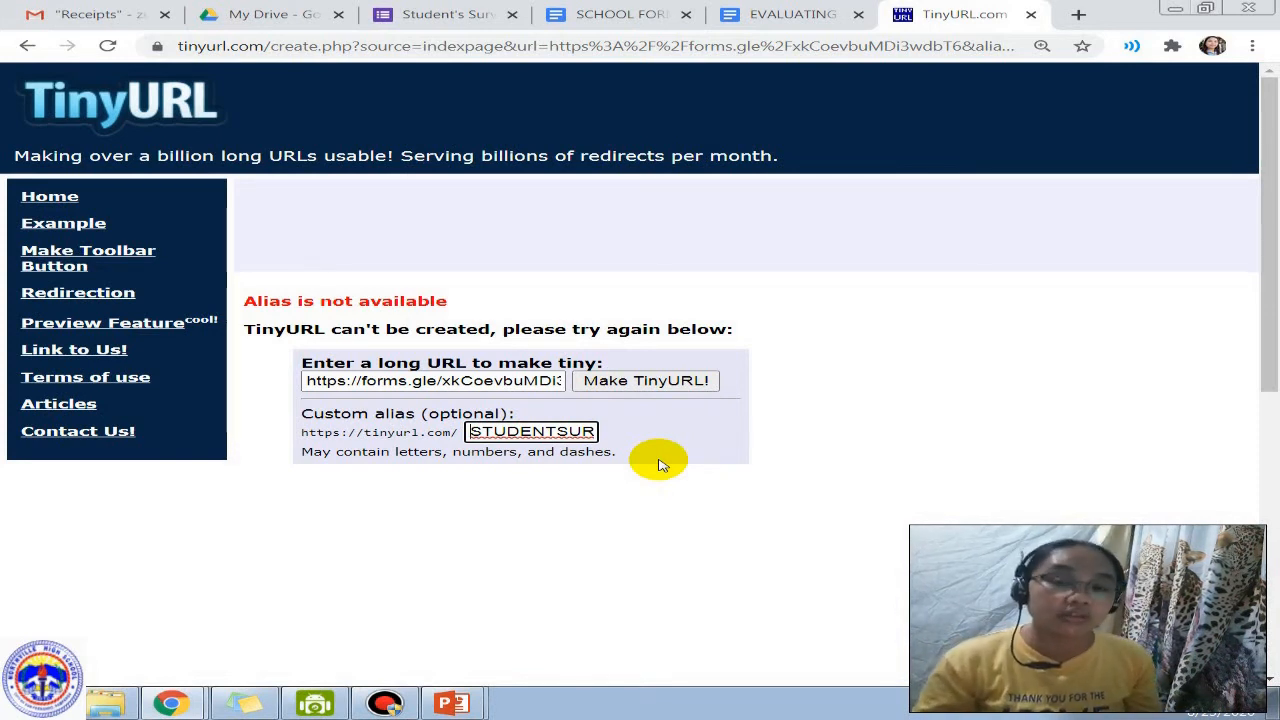
key("End")
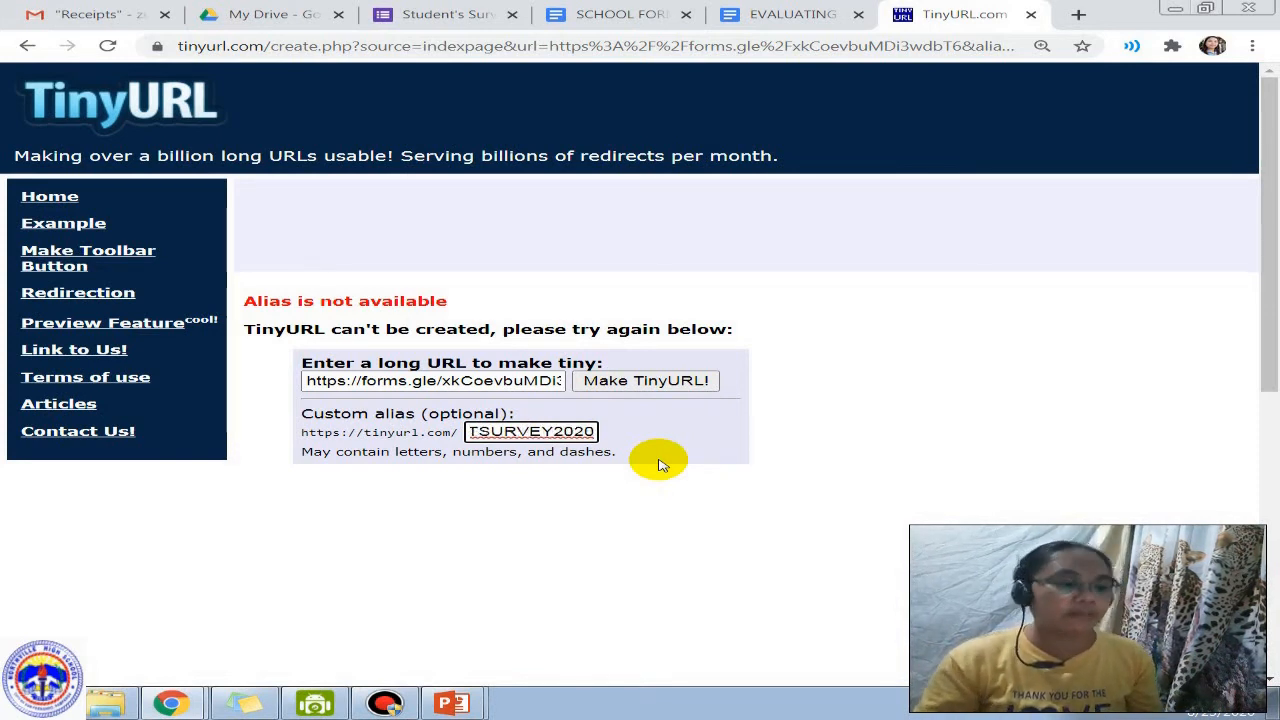
left_click(672, 390)
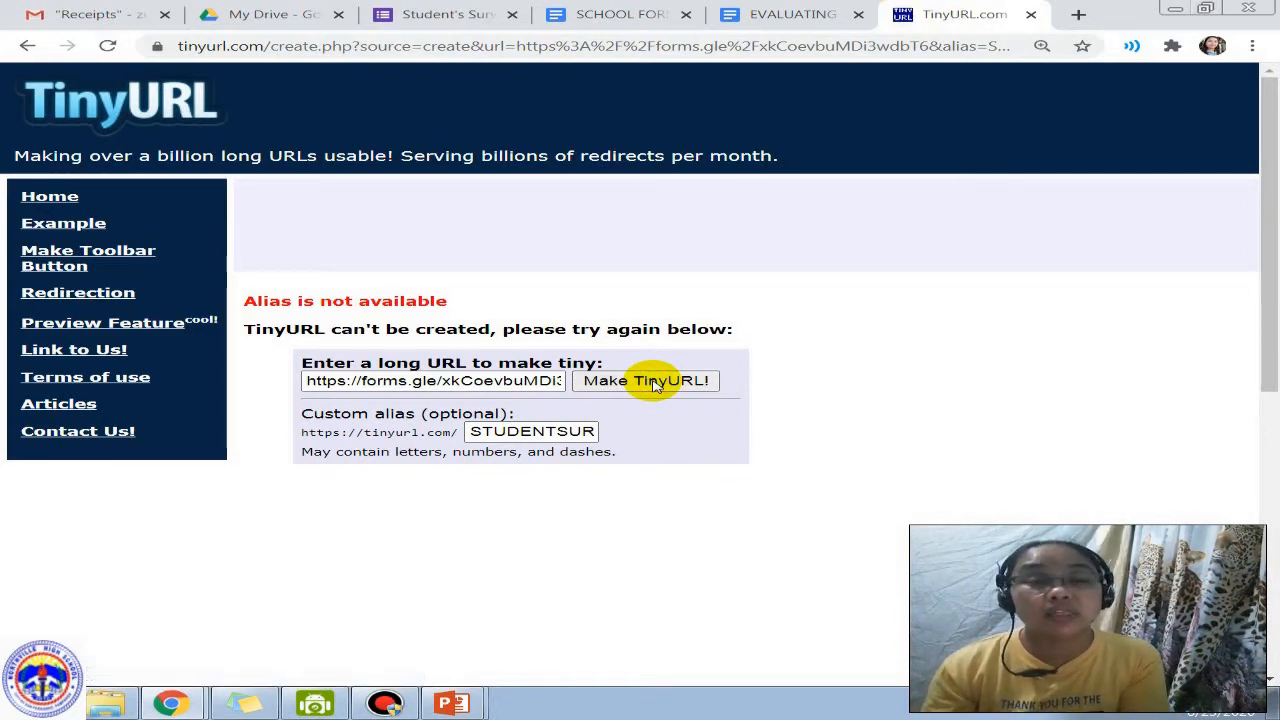
Step: Change the alias to STUDENTSURVEYNOW and make the TinyURL
left_click(540, 431)
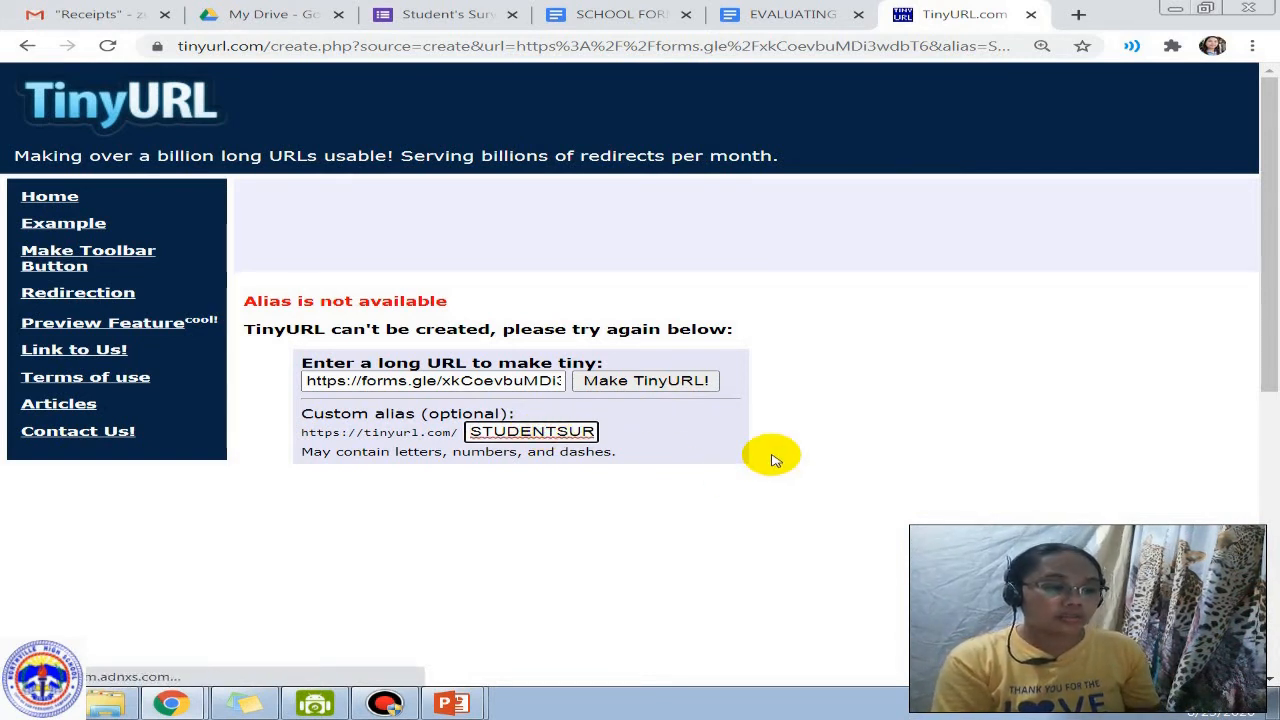
key("End")
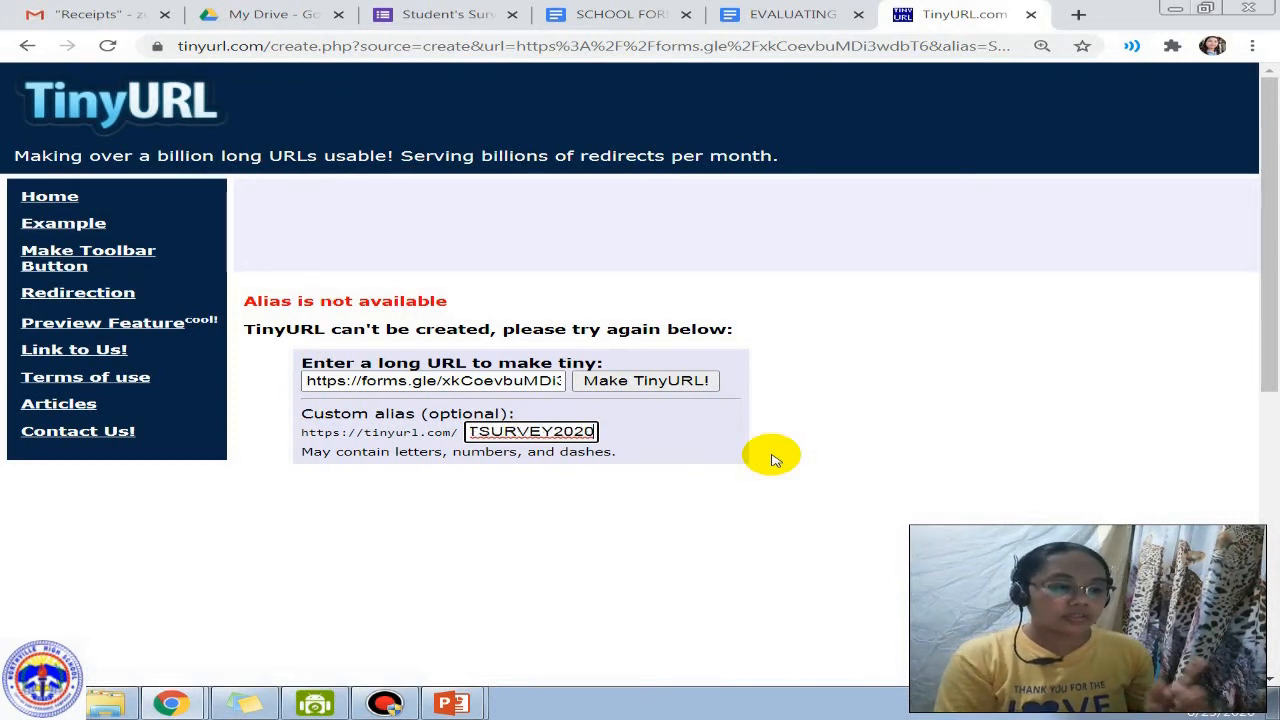
key("BackSpace")
key("BackSpace")
key("BackSpace")
key("BackSpace")
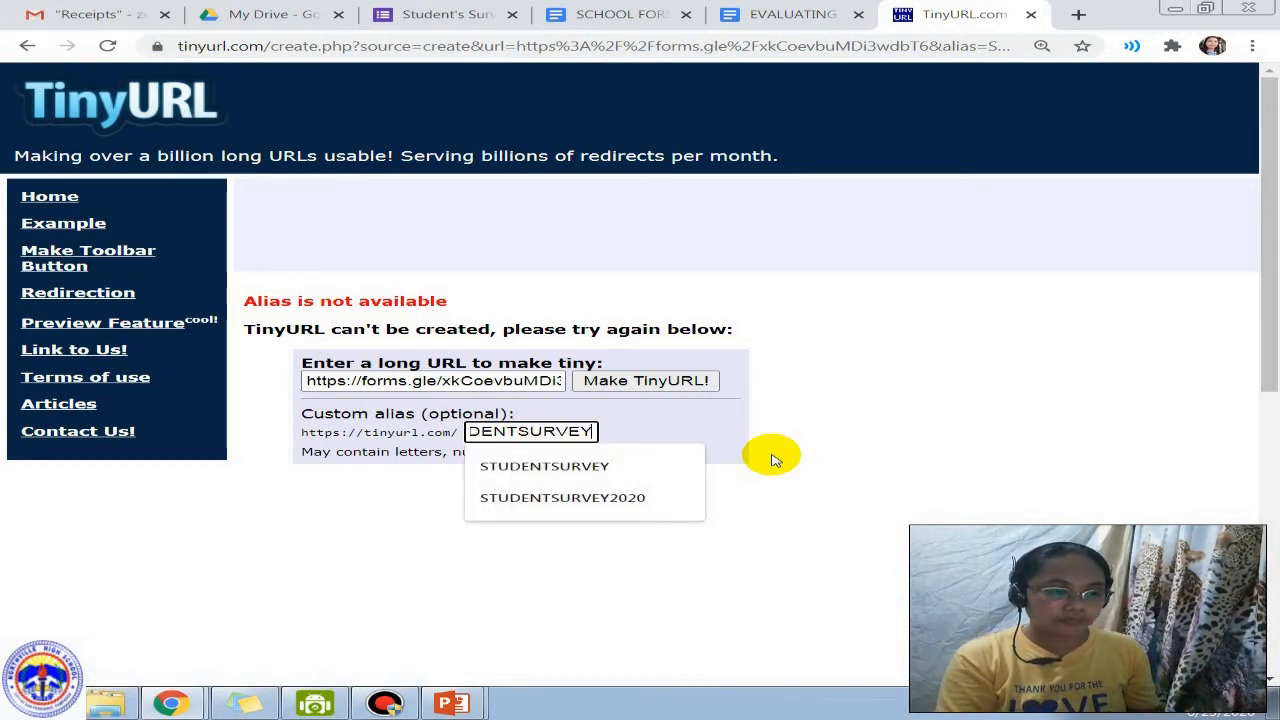
type("NOW")
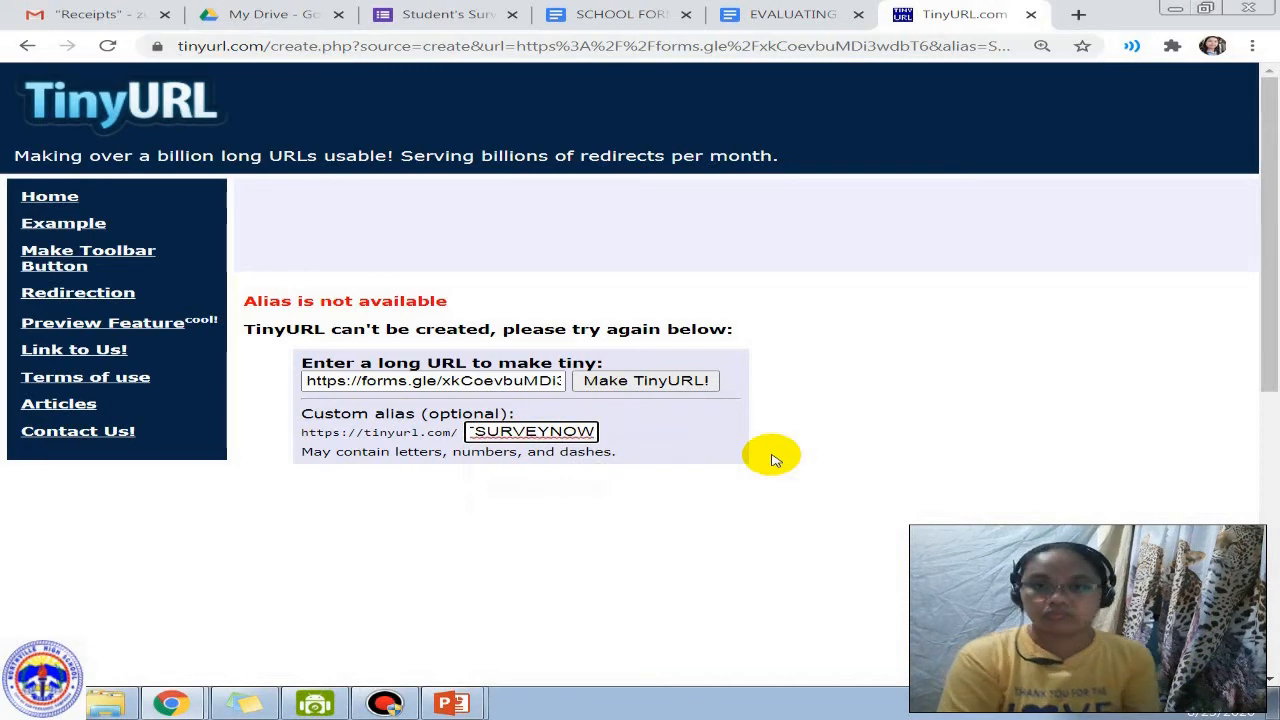
left_click(638, 383)
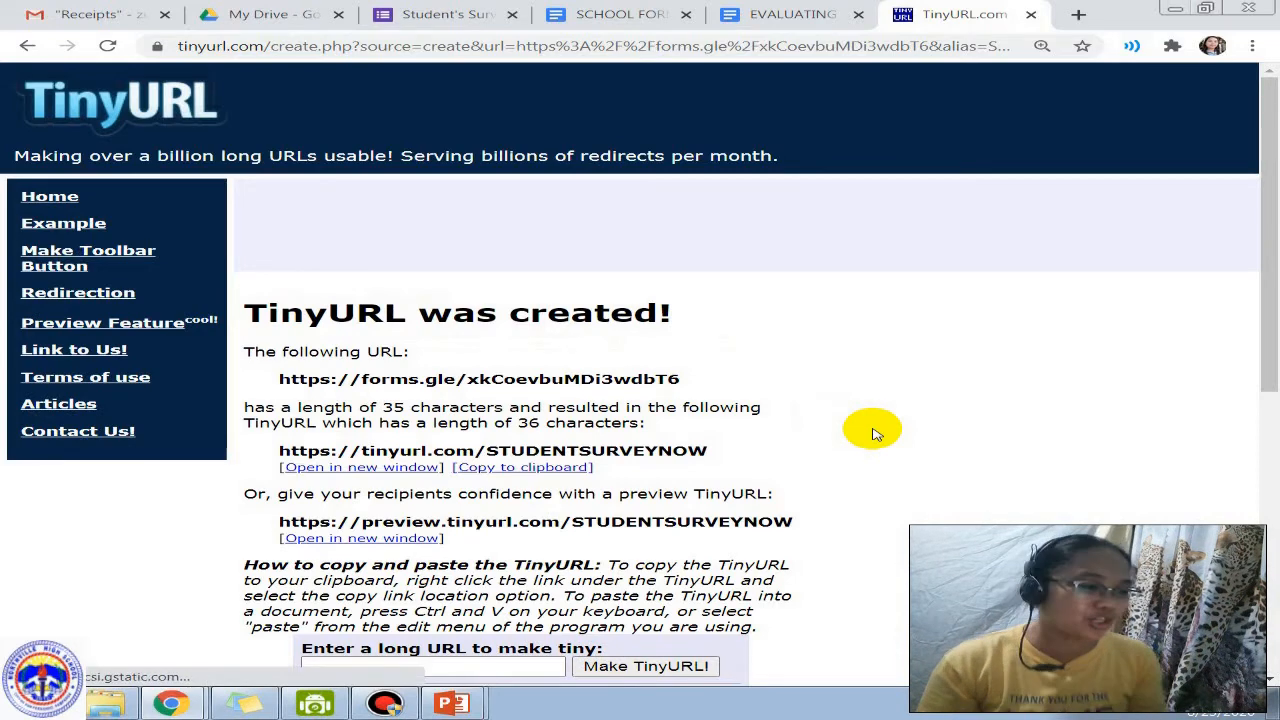
Step: Select the STUDENTSURVEYNOW TinyURL result and copy it to the clipboard
scroll(872, 432, "down", 3)
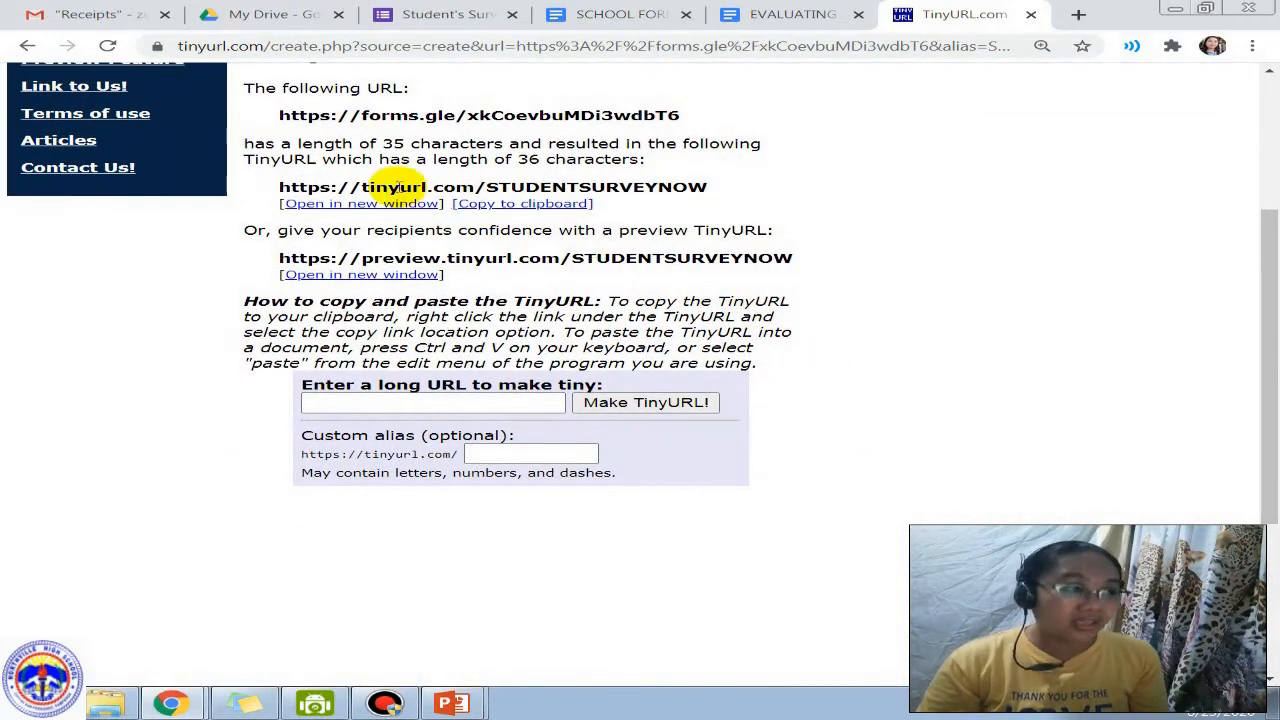
left_click(283, 115)
left_click_drag(283, 115, 699, 117)
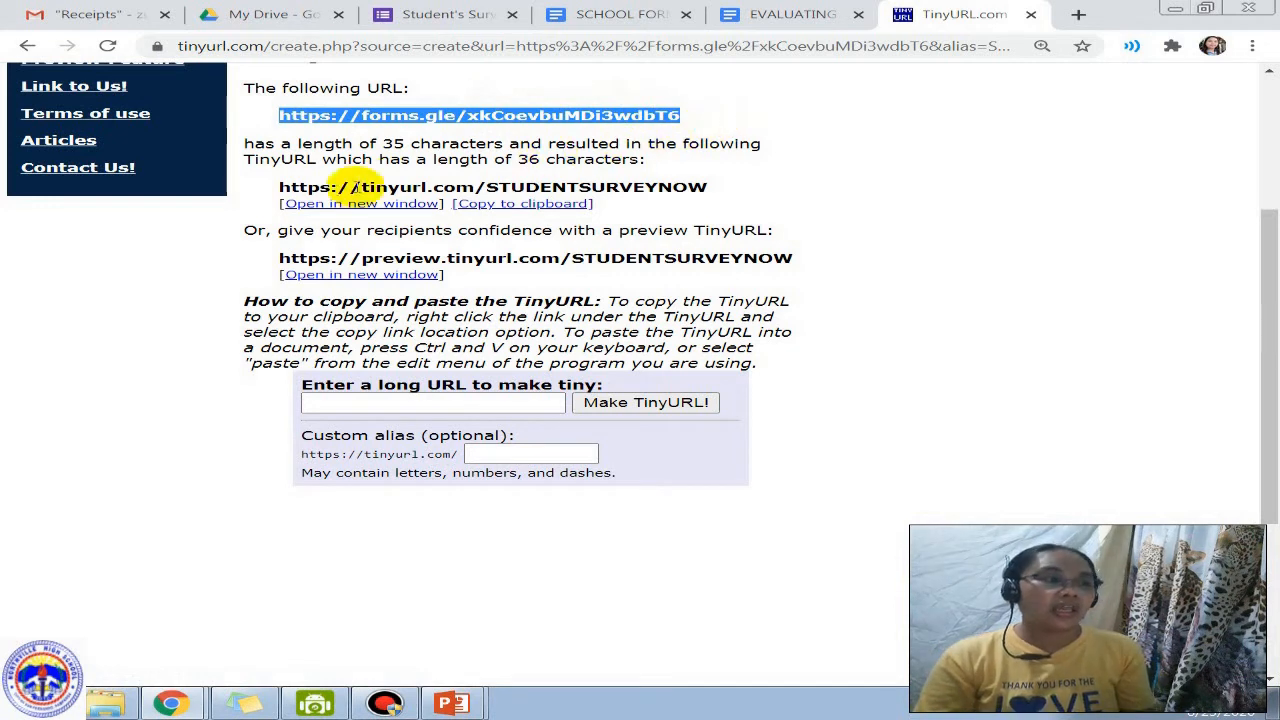
left_click_drag(283, 187, 709, 186)
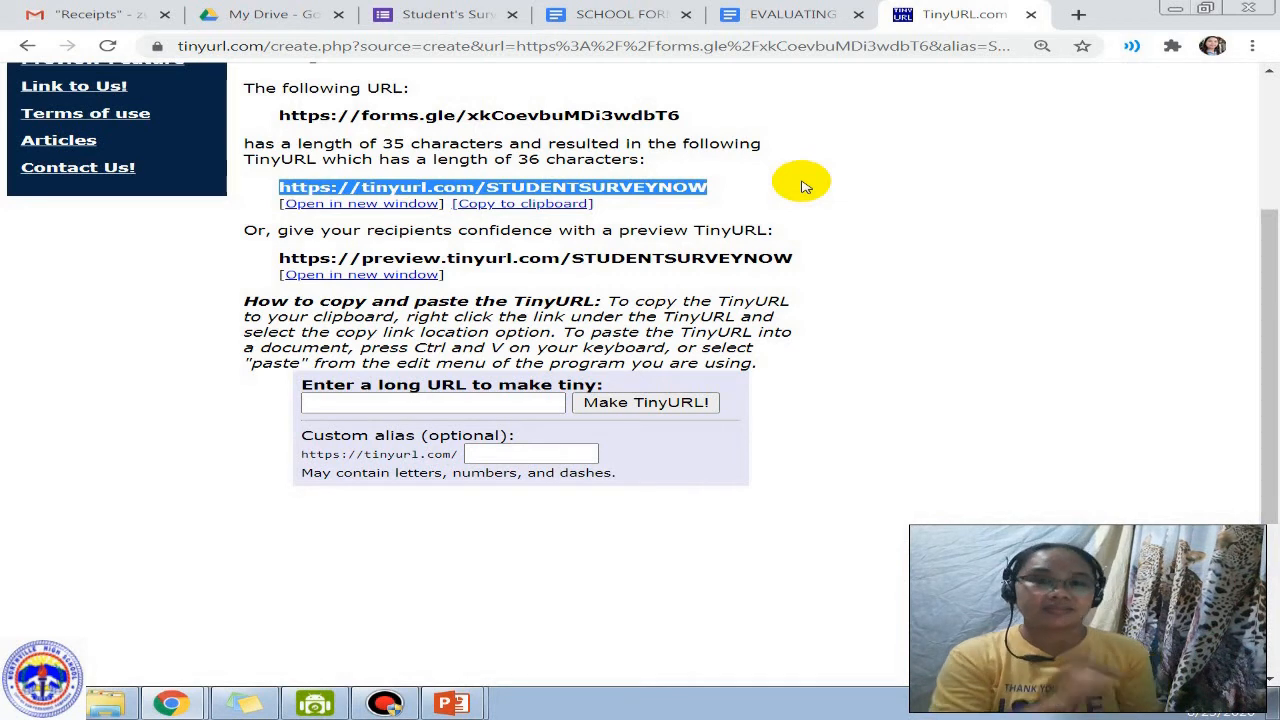
left_click(533, 204)
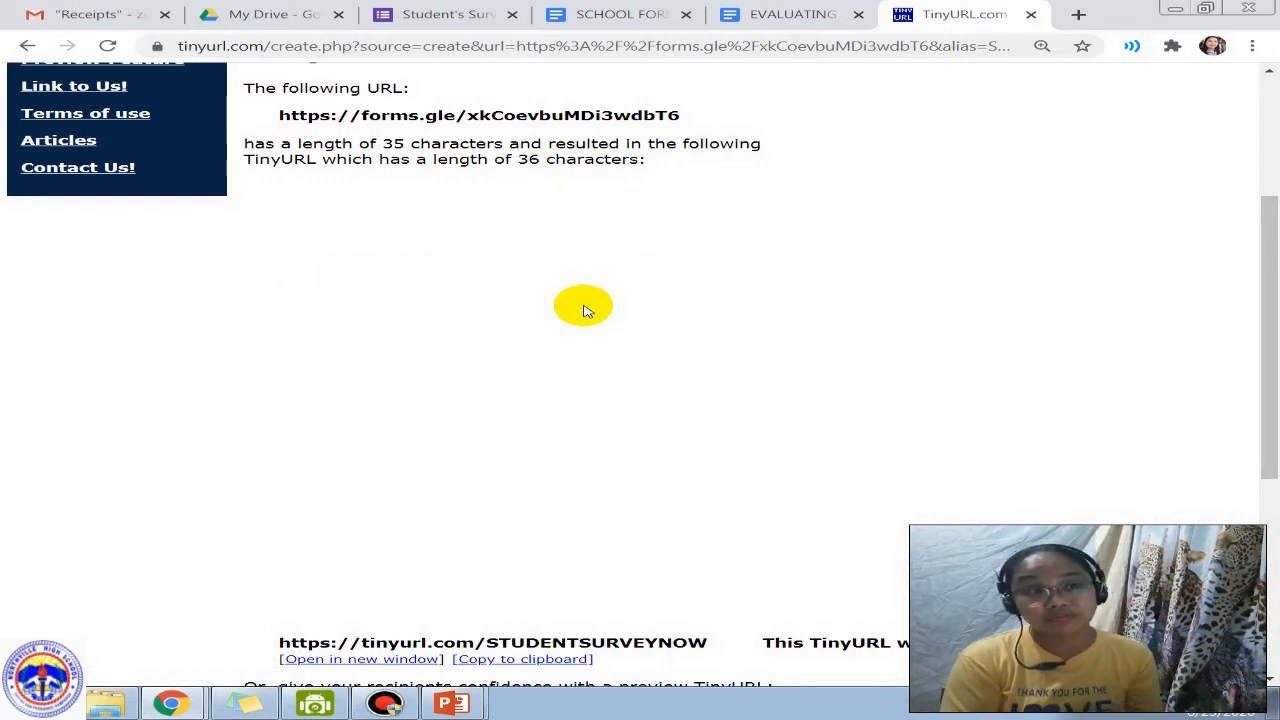
Step: Switch back to the Student's Survey 2020 form, close the Send form dialog, and review the questions
left_click(410, 12)
left_click(963, 133)
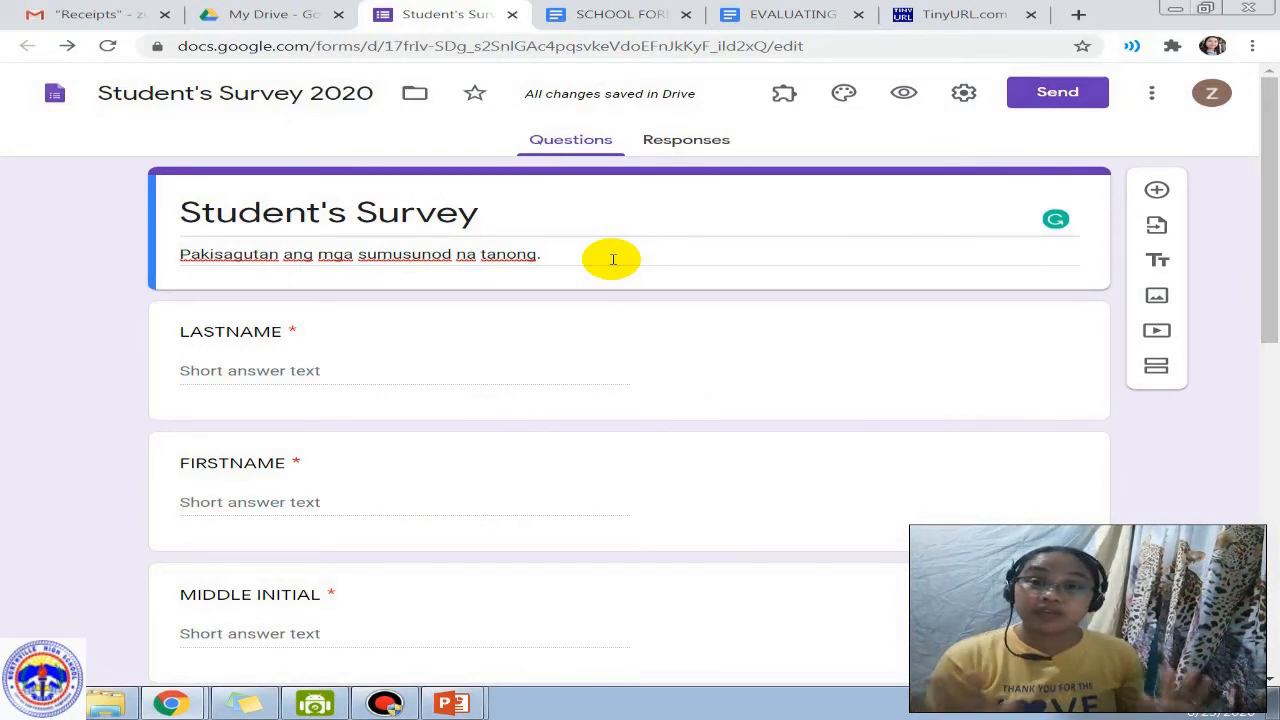
scroll(608, 290, "down", 1)
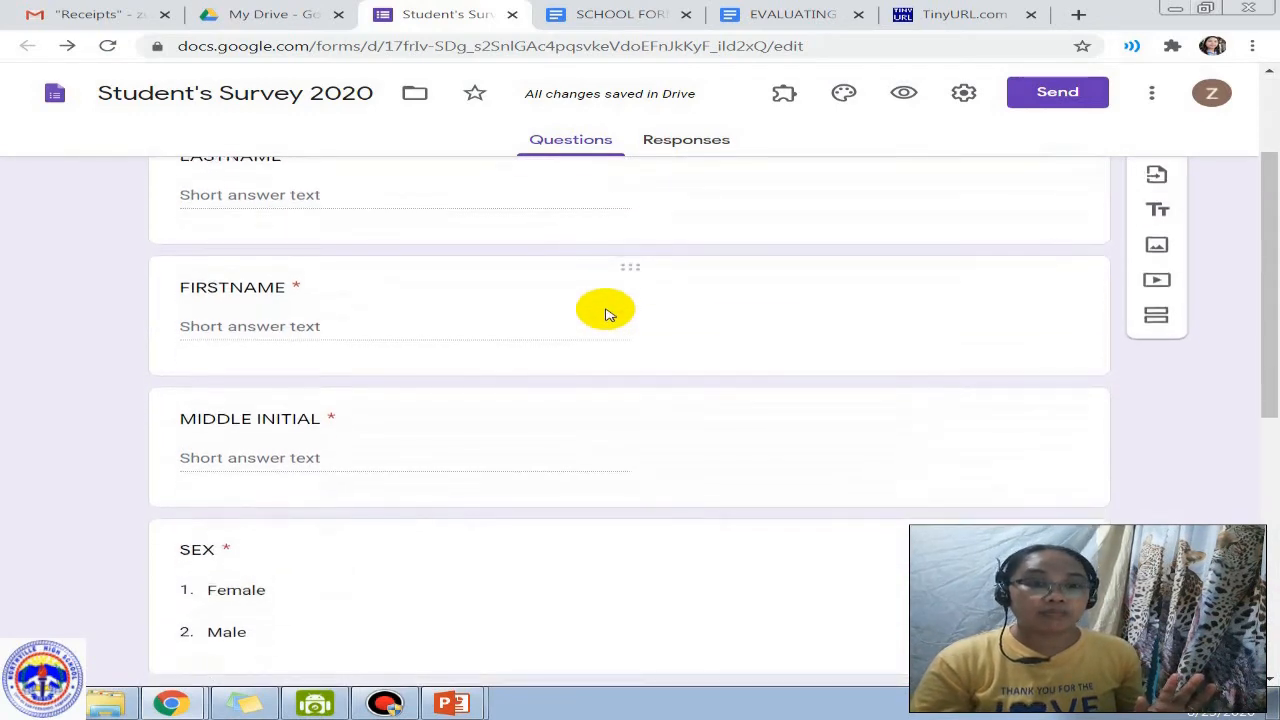
scroll(607, 332, "up", 1)
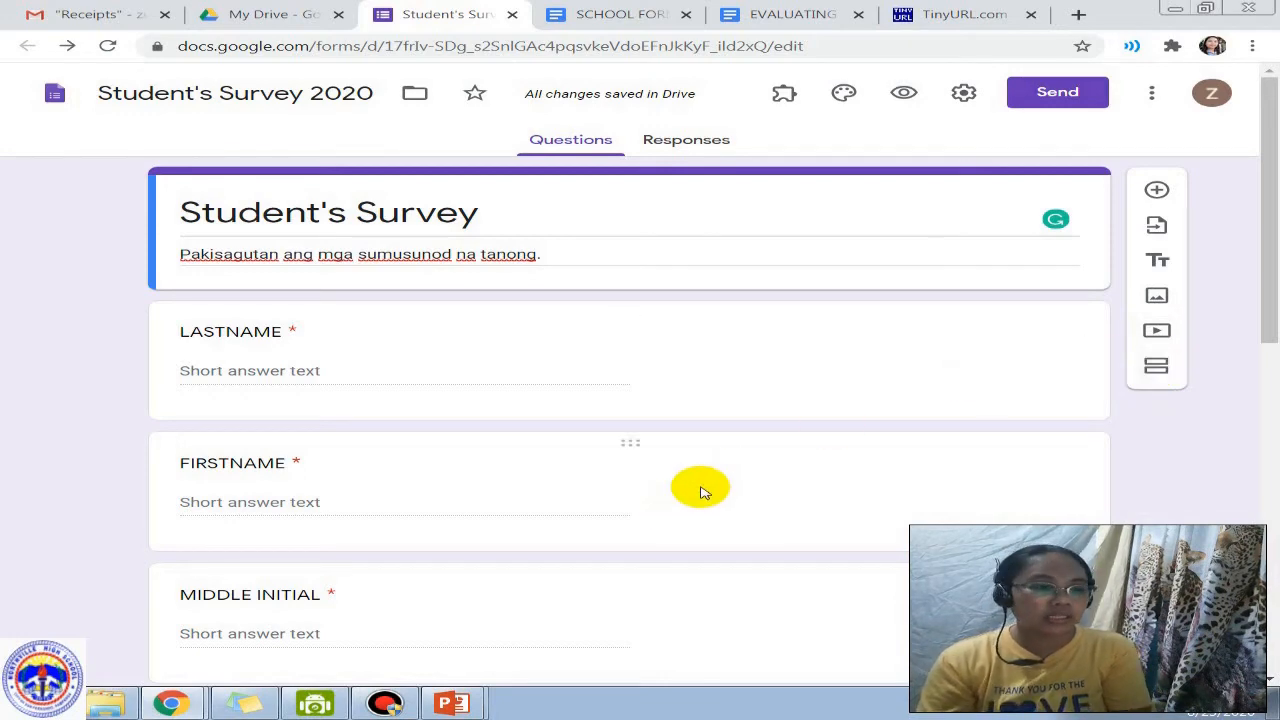
scroll(700, 495, "down", 10)
Step: Delete the TIME question and add a new section after DATE OF BIRTH
left_click(575, 558)
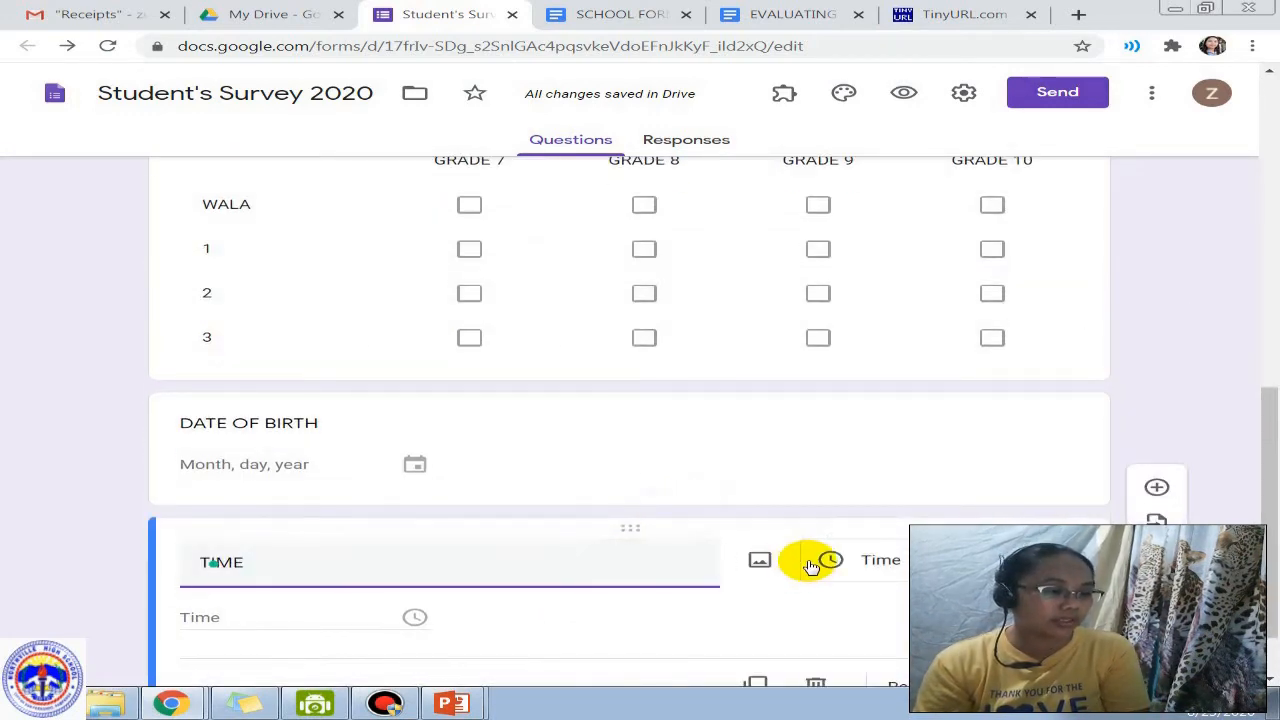
left_click(815, 602)
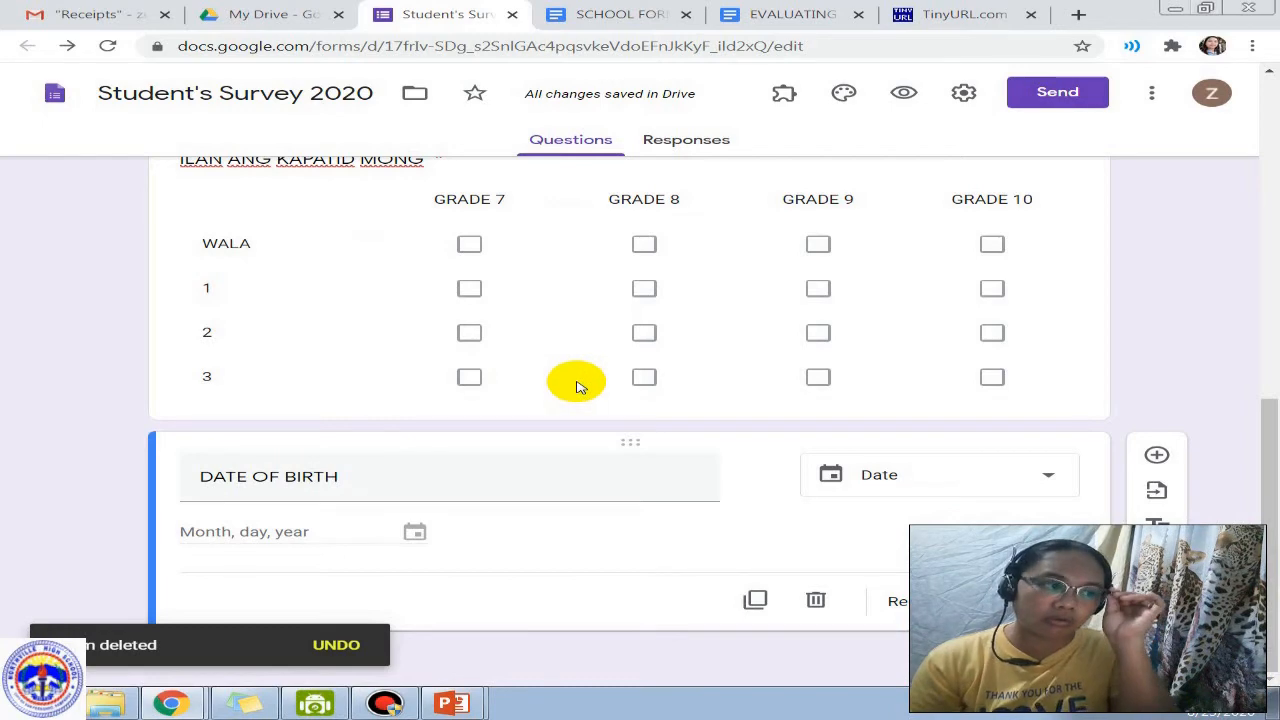
scroll(576, 395, "up", 10)
scroll(576, 387, "down", 10)
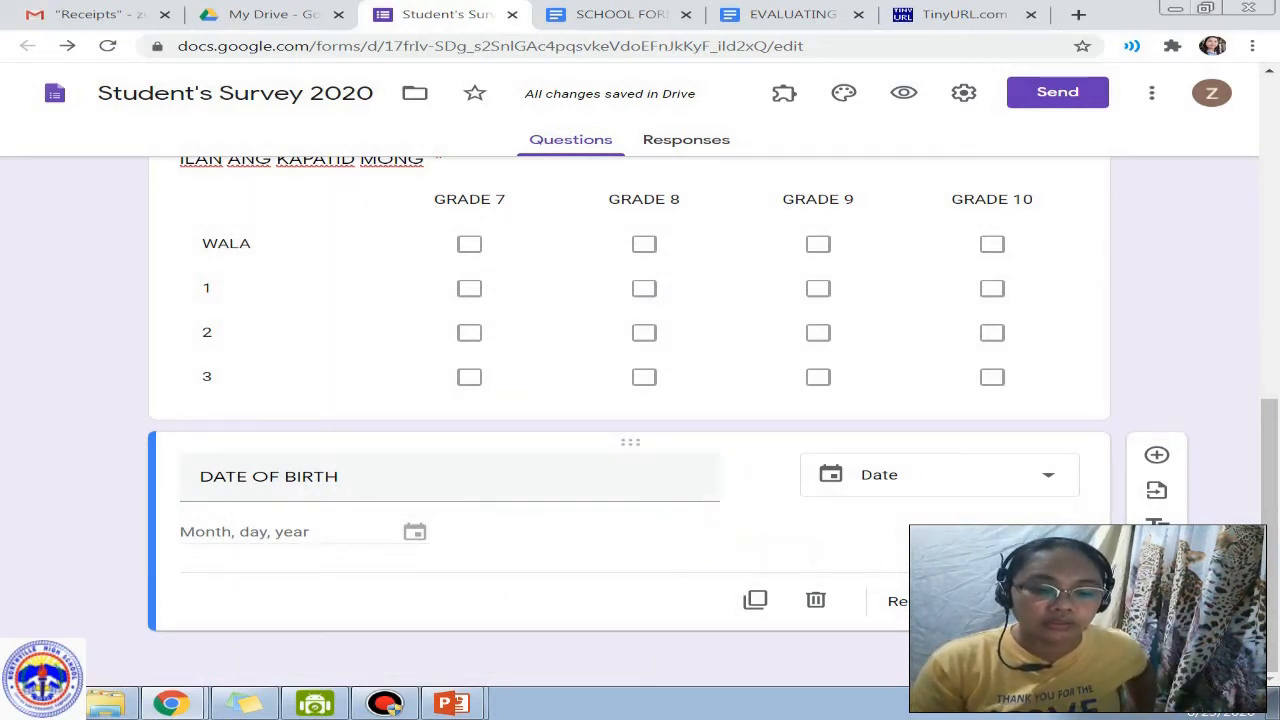
left_click(1157, 631)
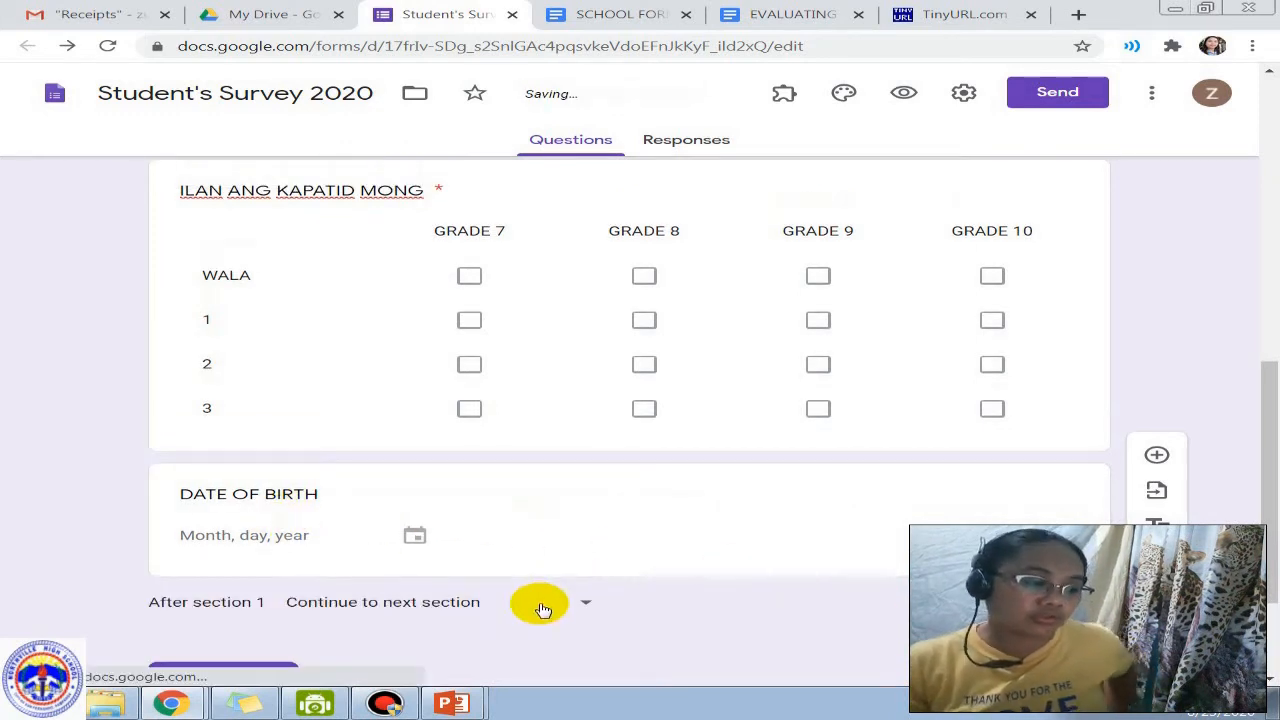
scroll(540, 608, "down", 2)
Step: Rename the untitled section to PARENT'S INFORMATION and add a FATHER'S NAME question to it
left_click(450, 545)
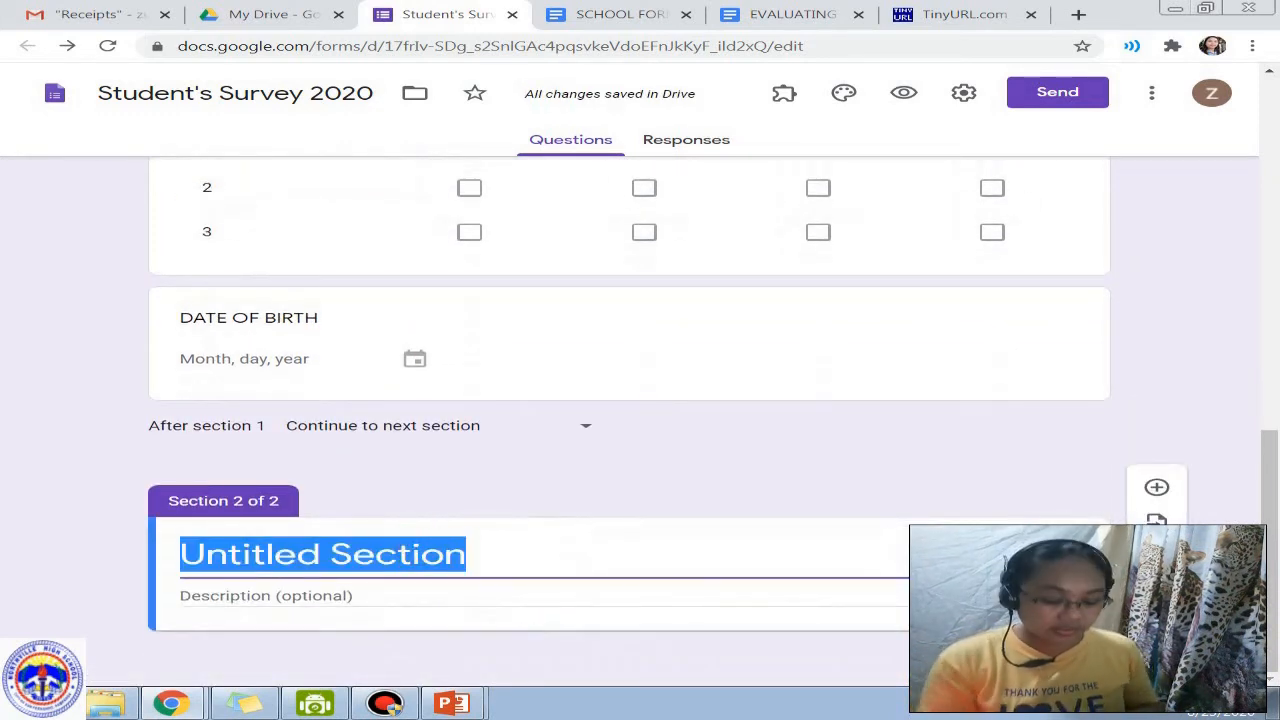
type("PAREN")
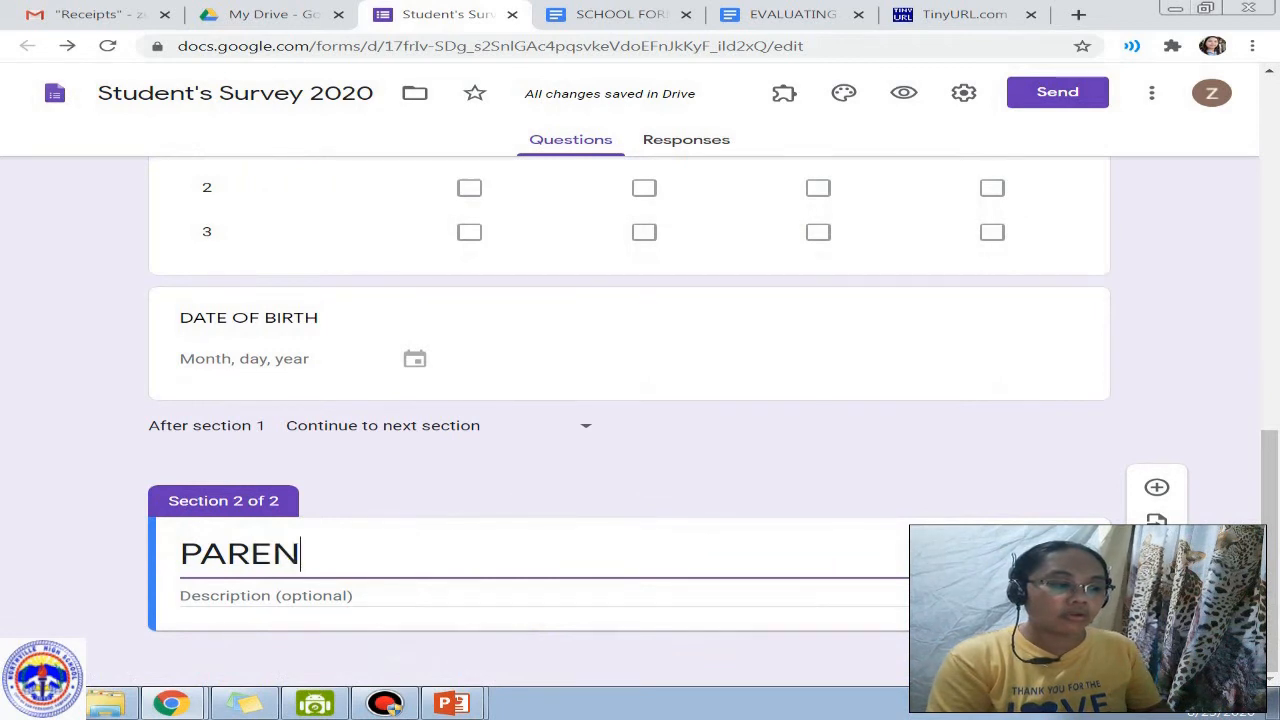
type("T'S INFORMATION")
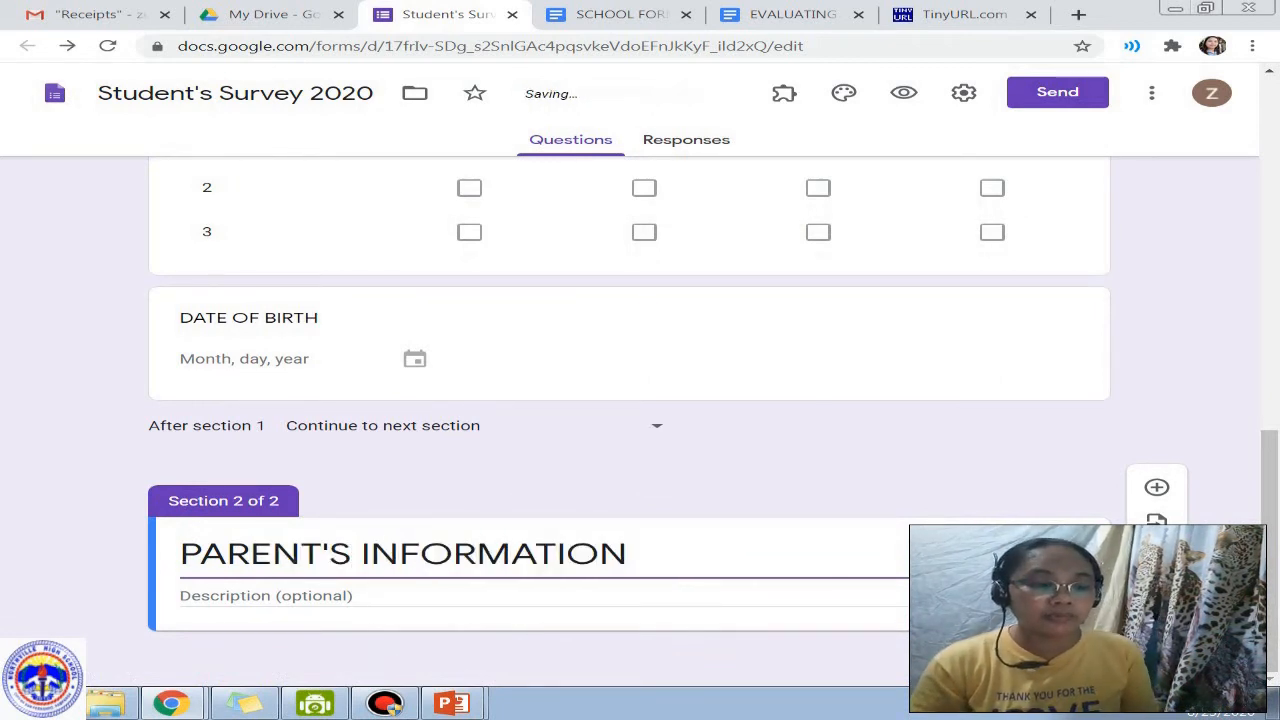
left_click(1156, 487)
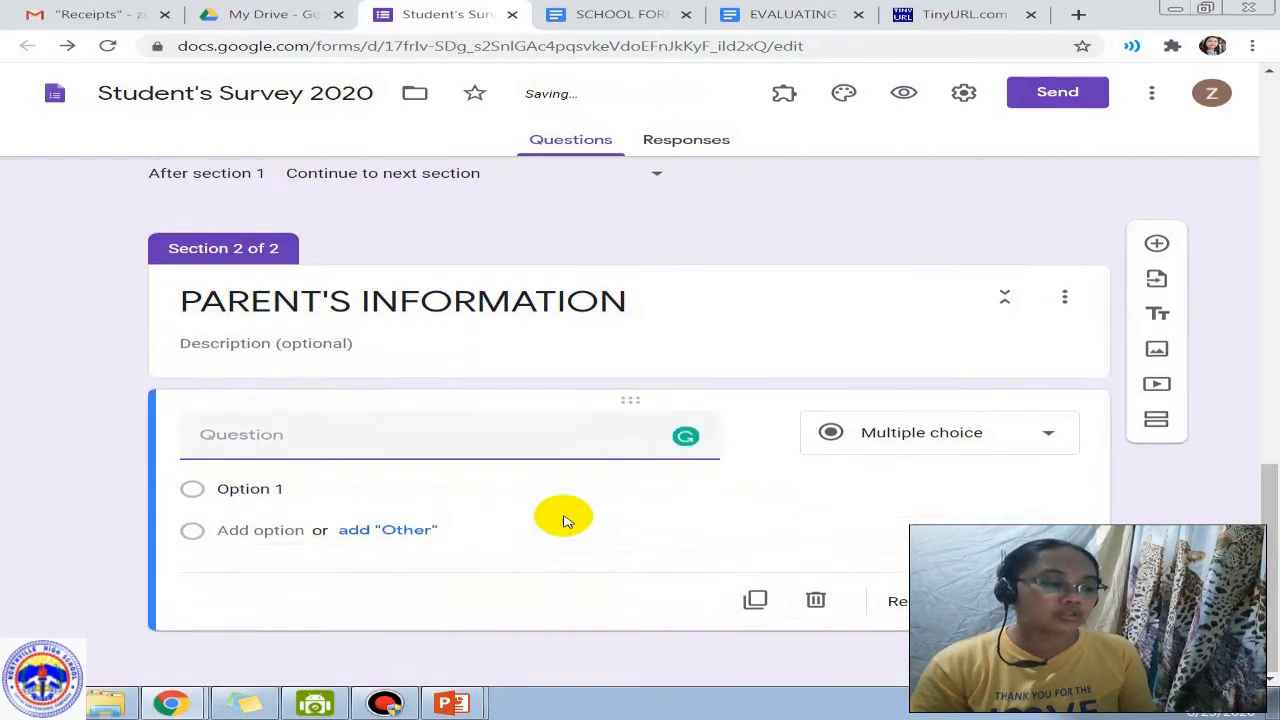
type("FATHE")
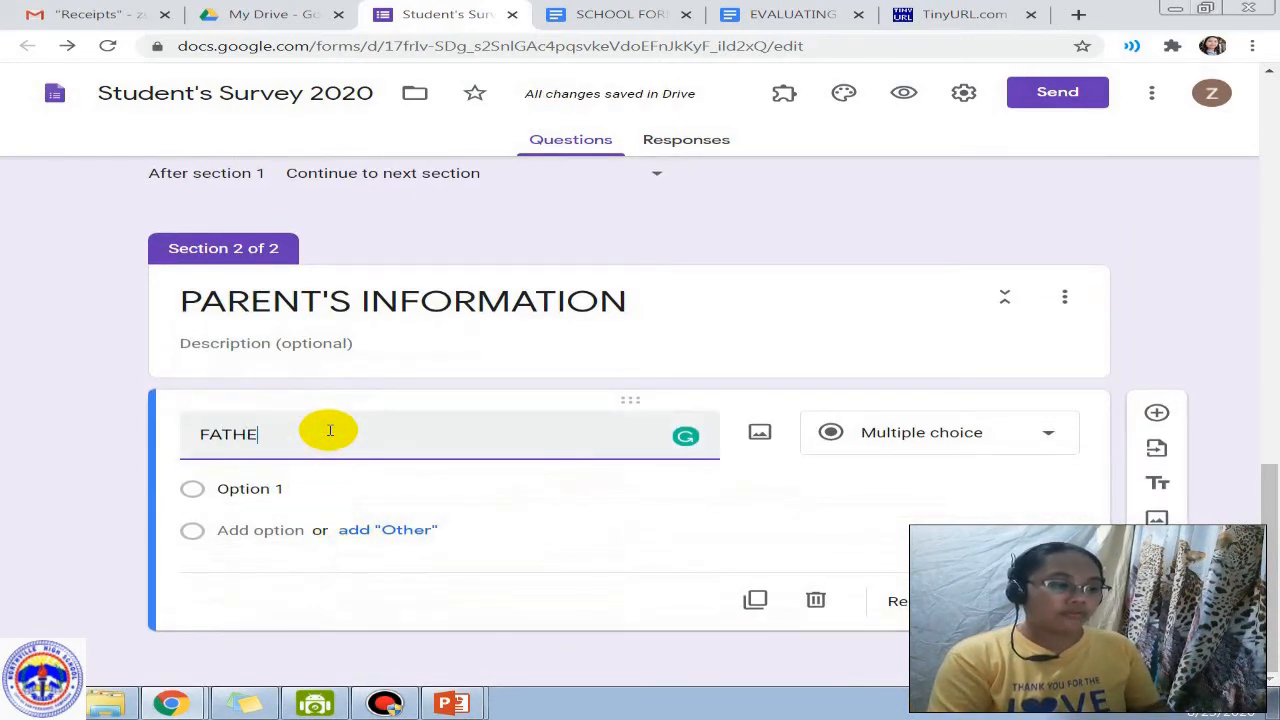
type("R'S NAME")
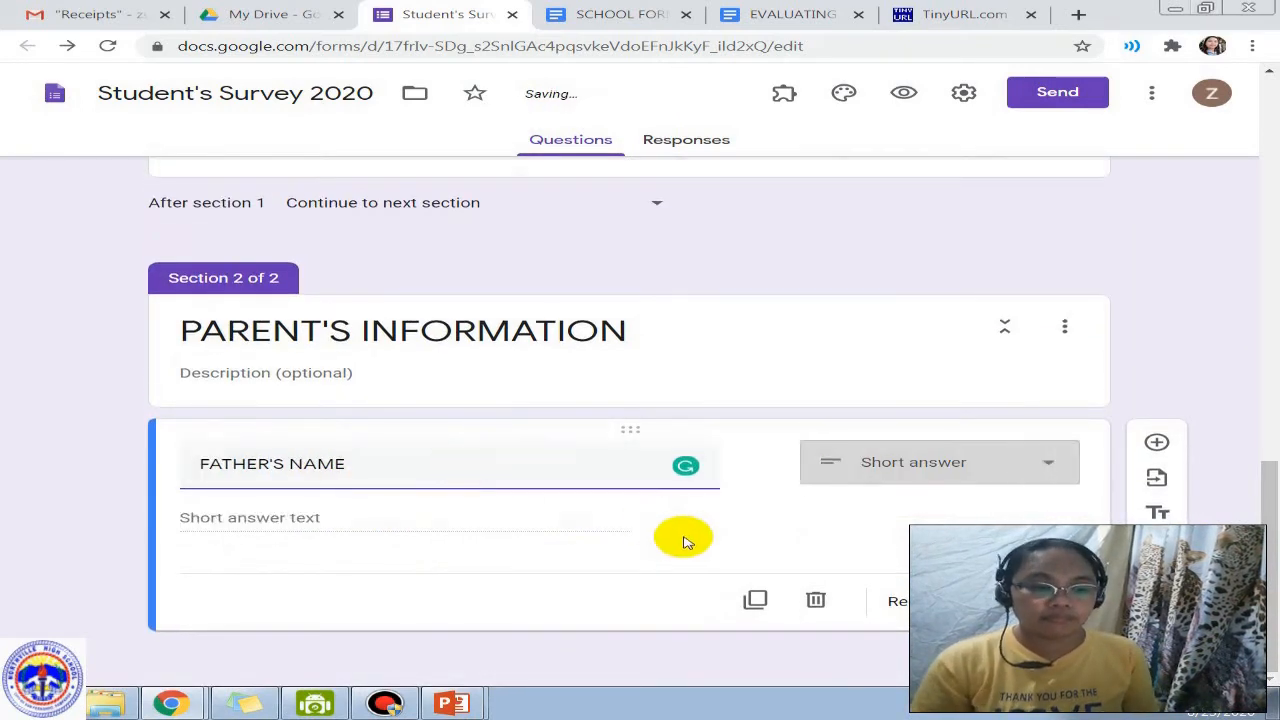
left_click(780, 552)
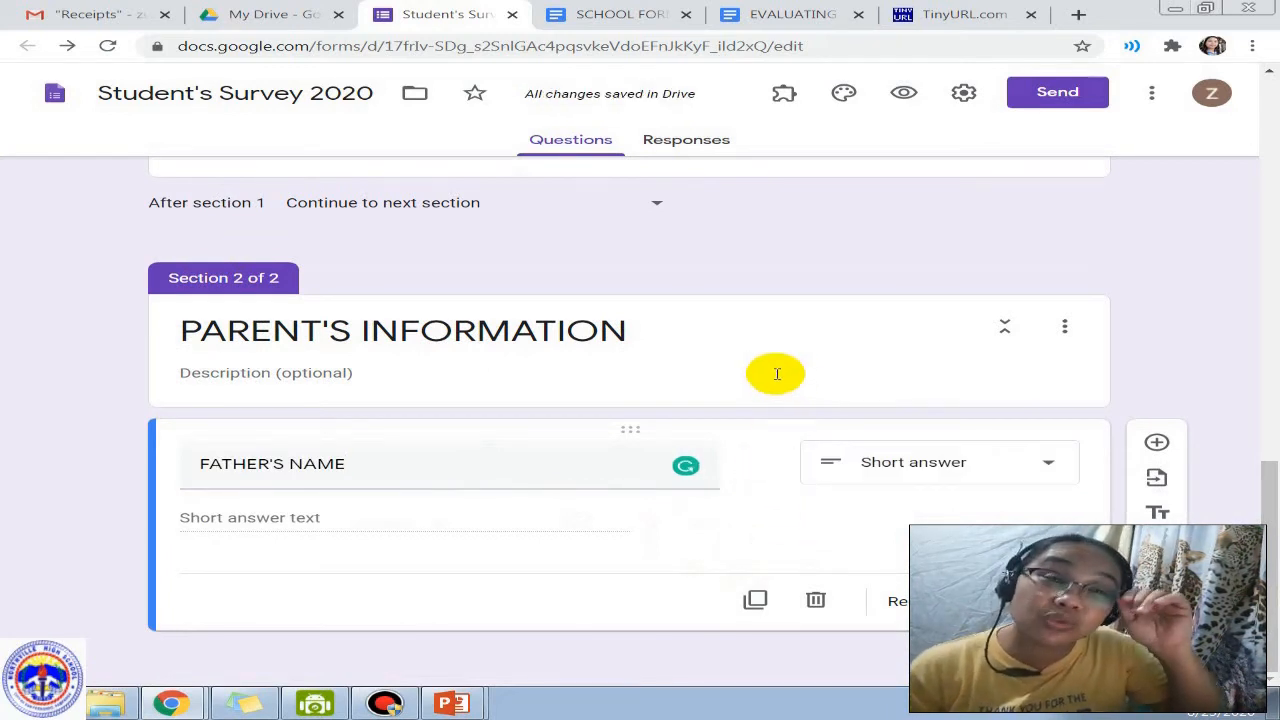
Step: Preview the form and enter sample LASTNAME, FIRSTNAME and MIDDLE INITIAL answers
left_click(905, 104)
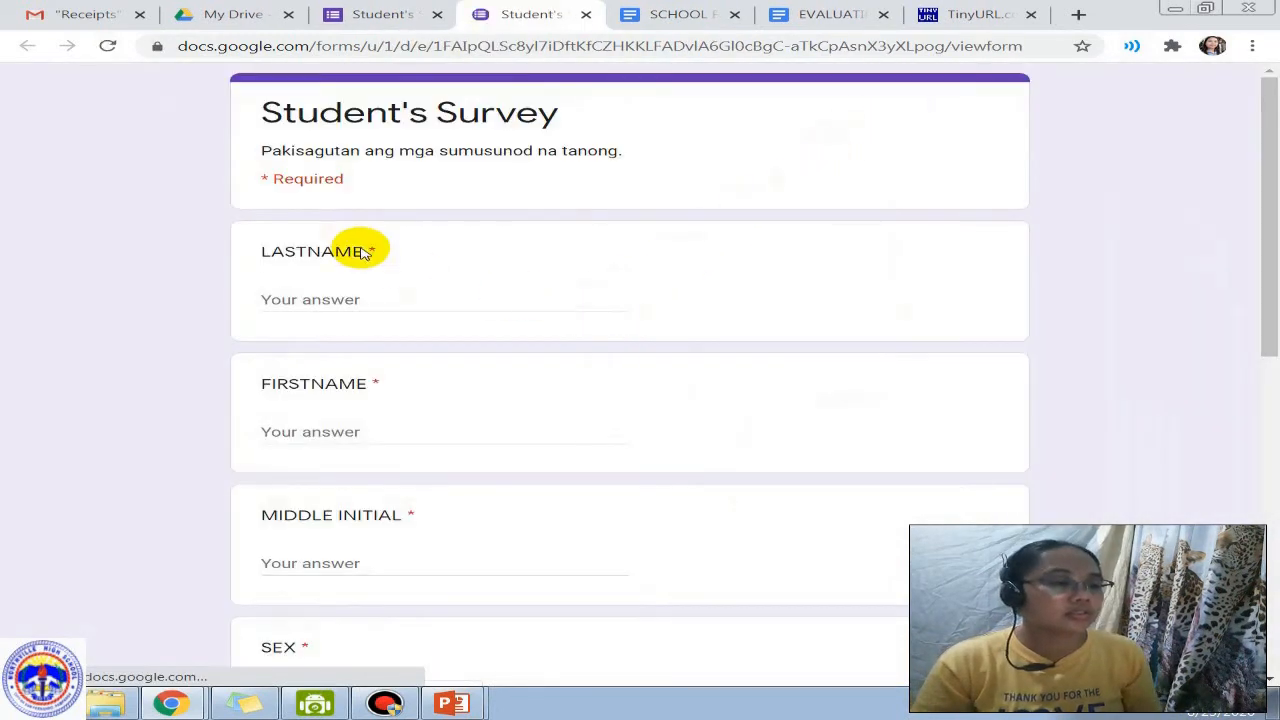
left_click(293, 310)
type("DSFADS")
left_click(294, 431)
type("DSFDS")
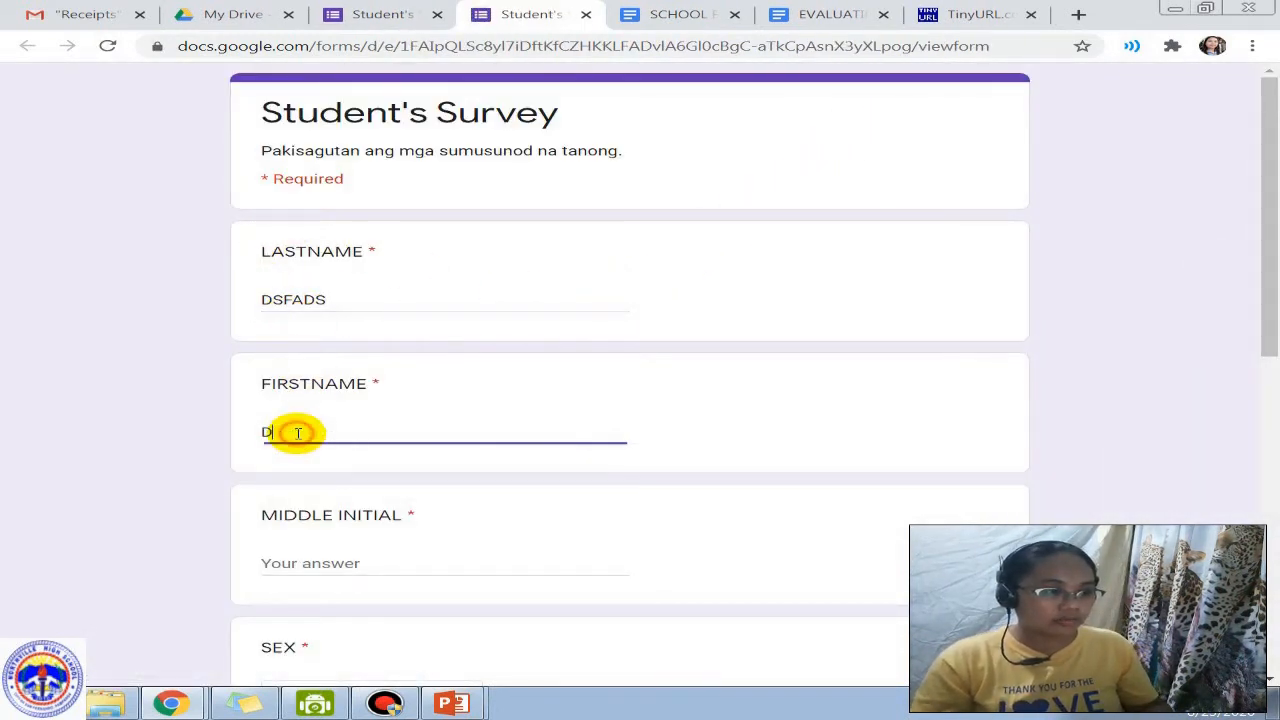
left_click(351, 557)
type("DSAFASD")
Step: Answer SEX with Male, mark WALA for Grades 7–9 and 1 for Grade 10
scroll(340, 500, "down", 4)
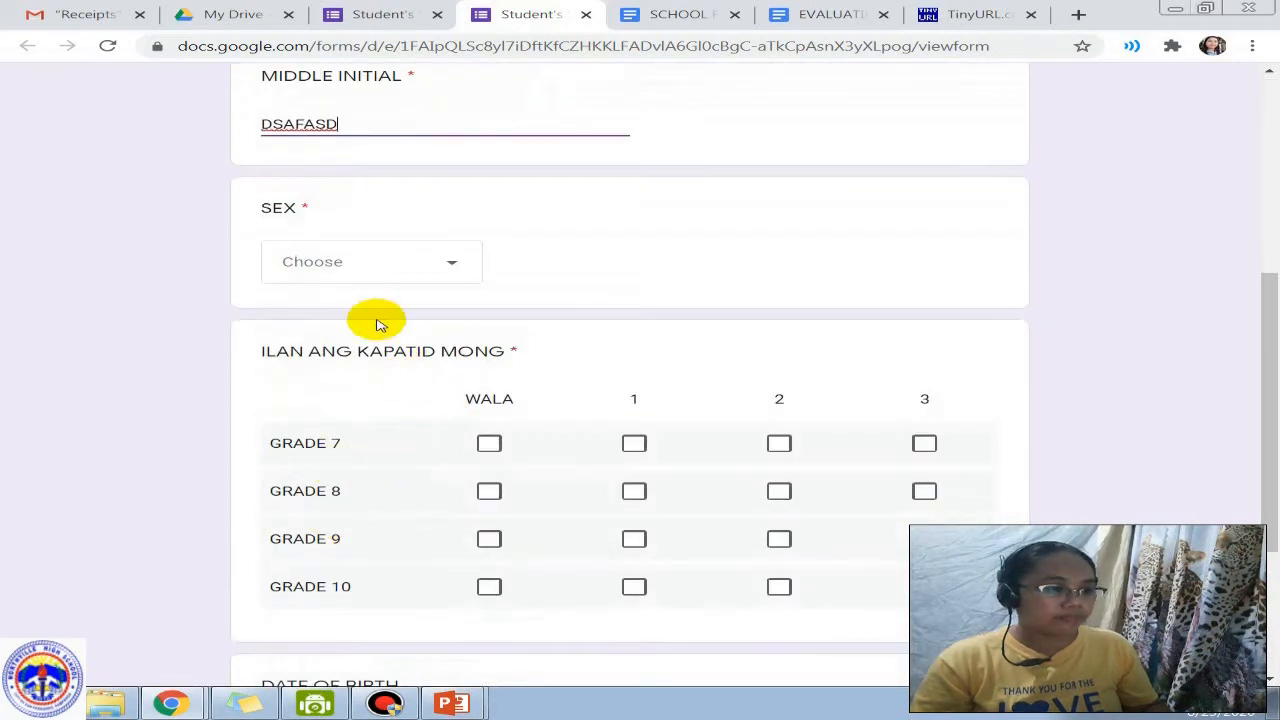
left_click(310, 265)
left_click(340, 362)
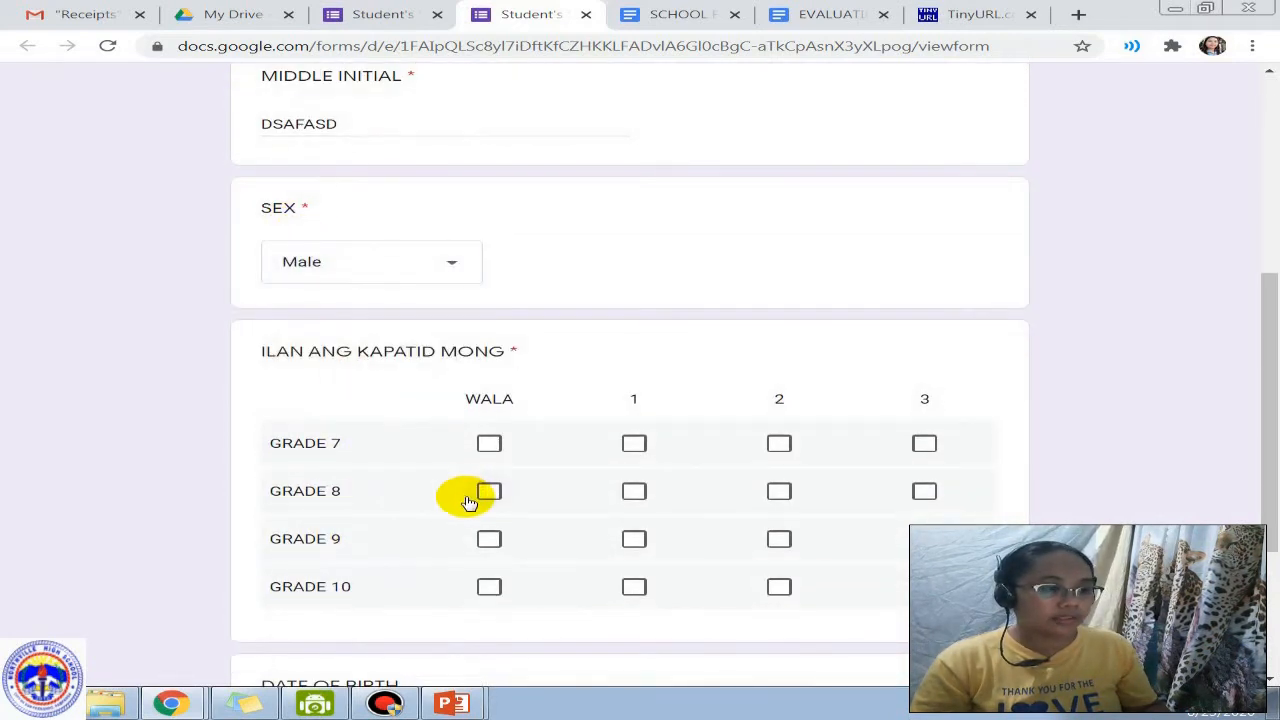
left_click(491, 450)
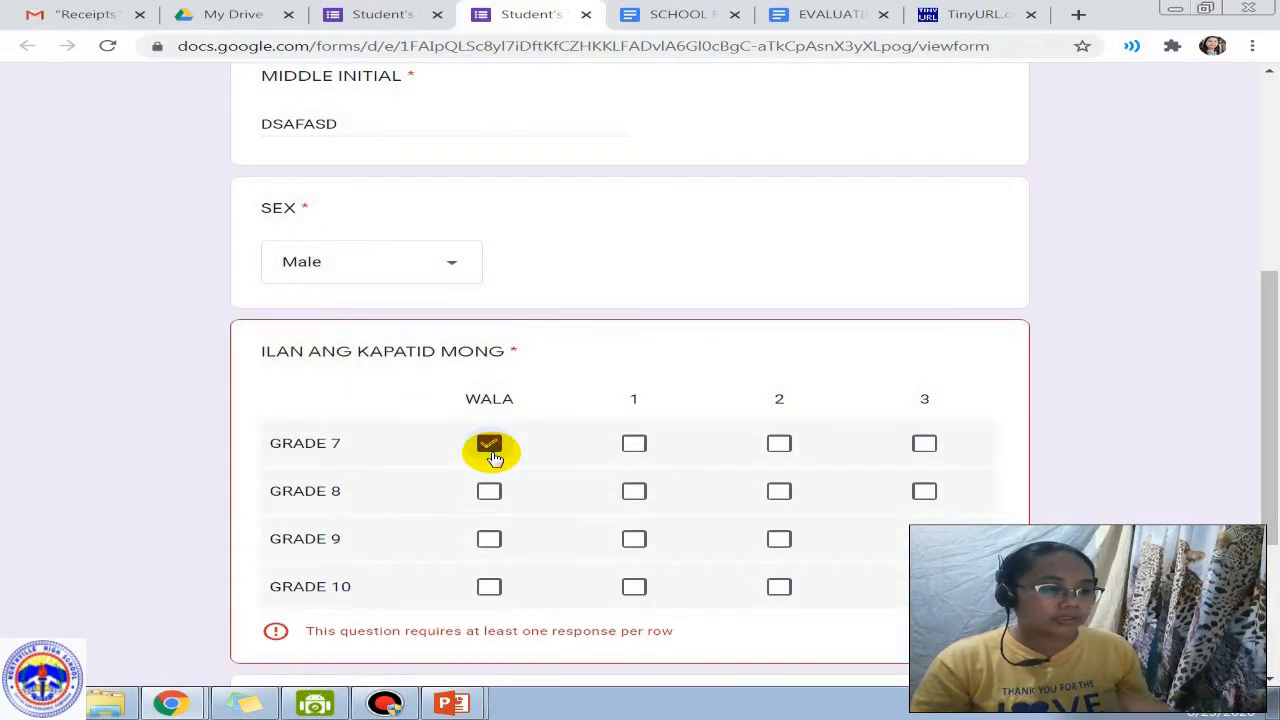
left_click(490, 492)
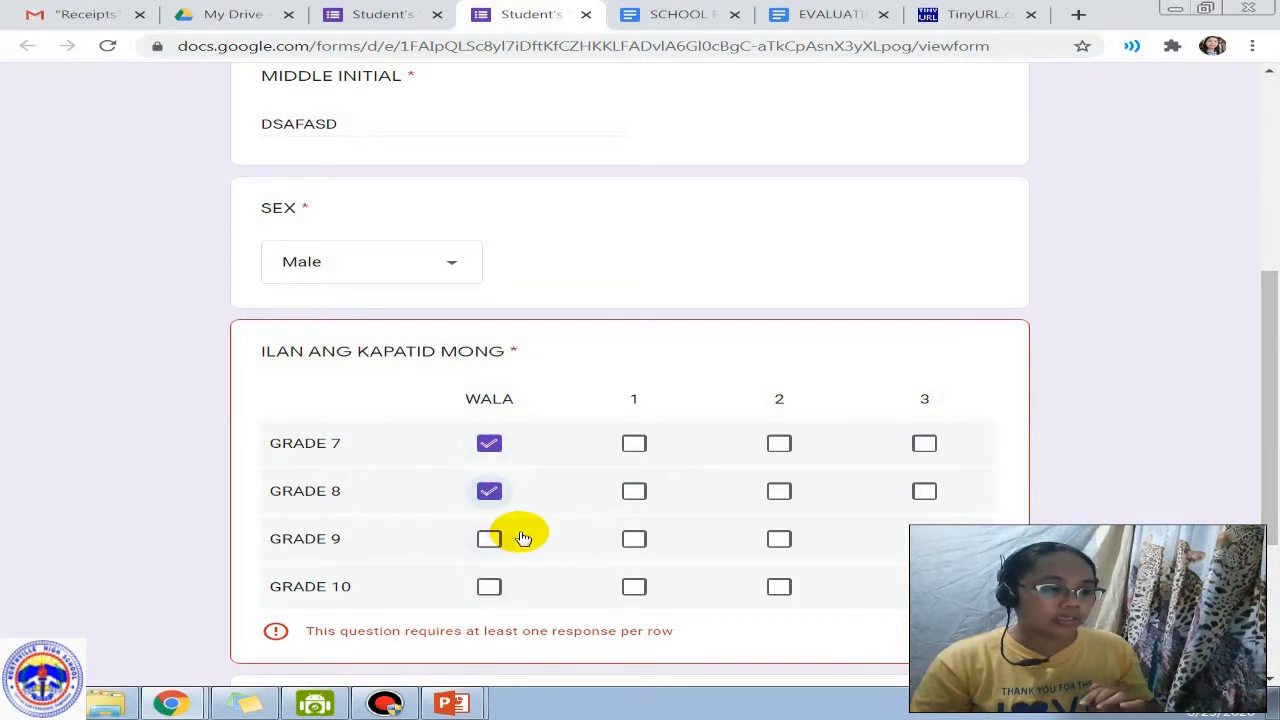
left_click(492, 545)
left_click(634, 586)
scroll(700, 550, "down", 3)
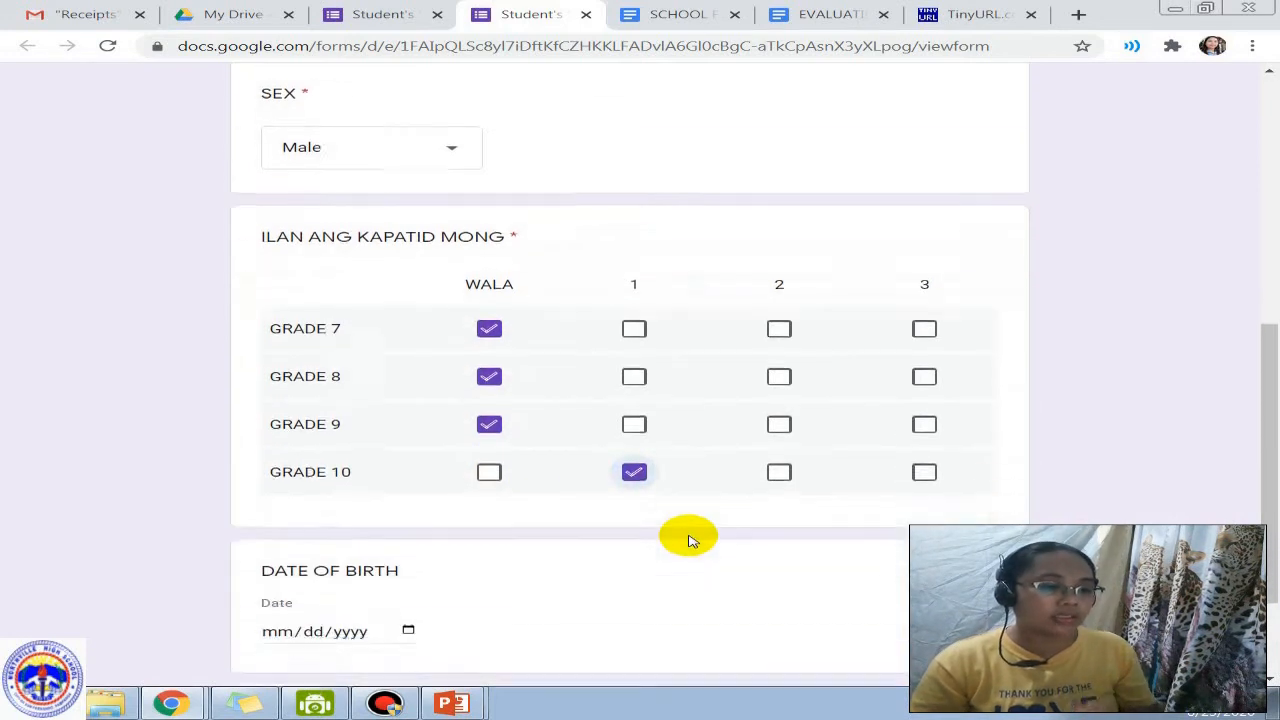
Step: Enter 01/01/0020 as the date of birth and continue to the next section
left_click(271, 477)
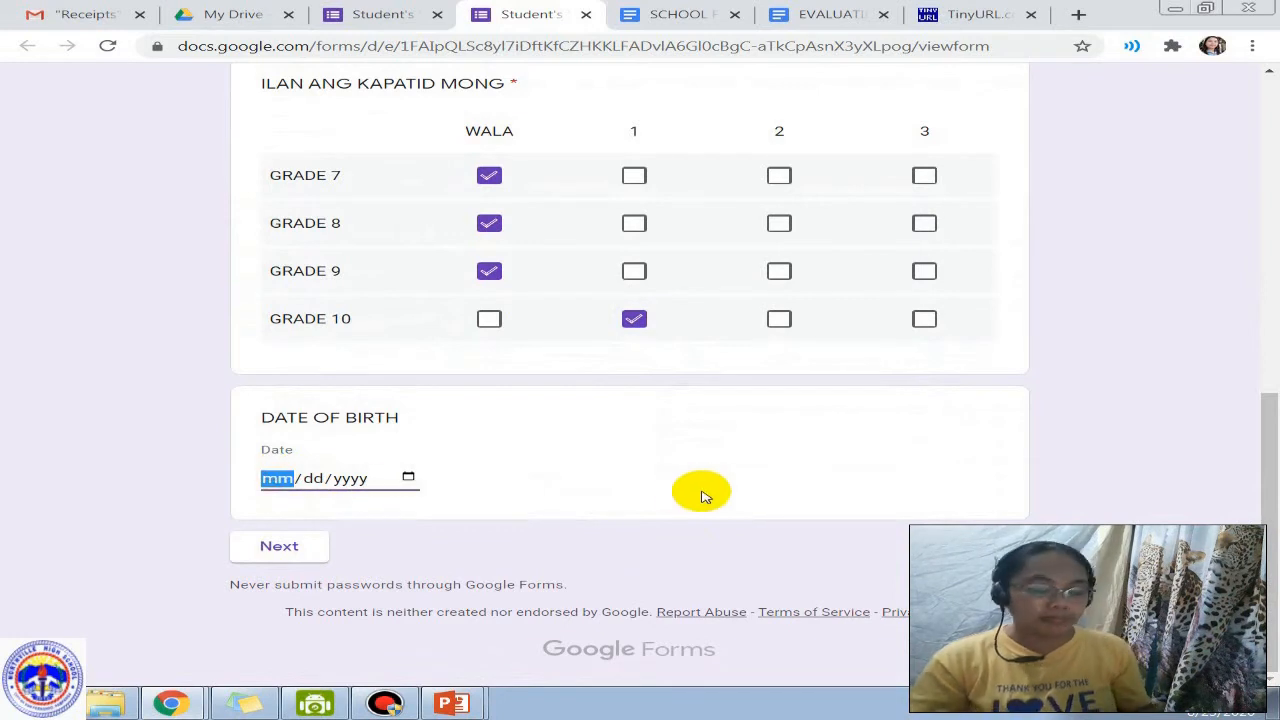
type("02/dd/yyyy")
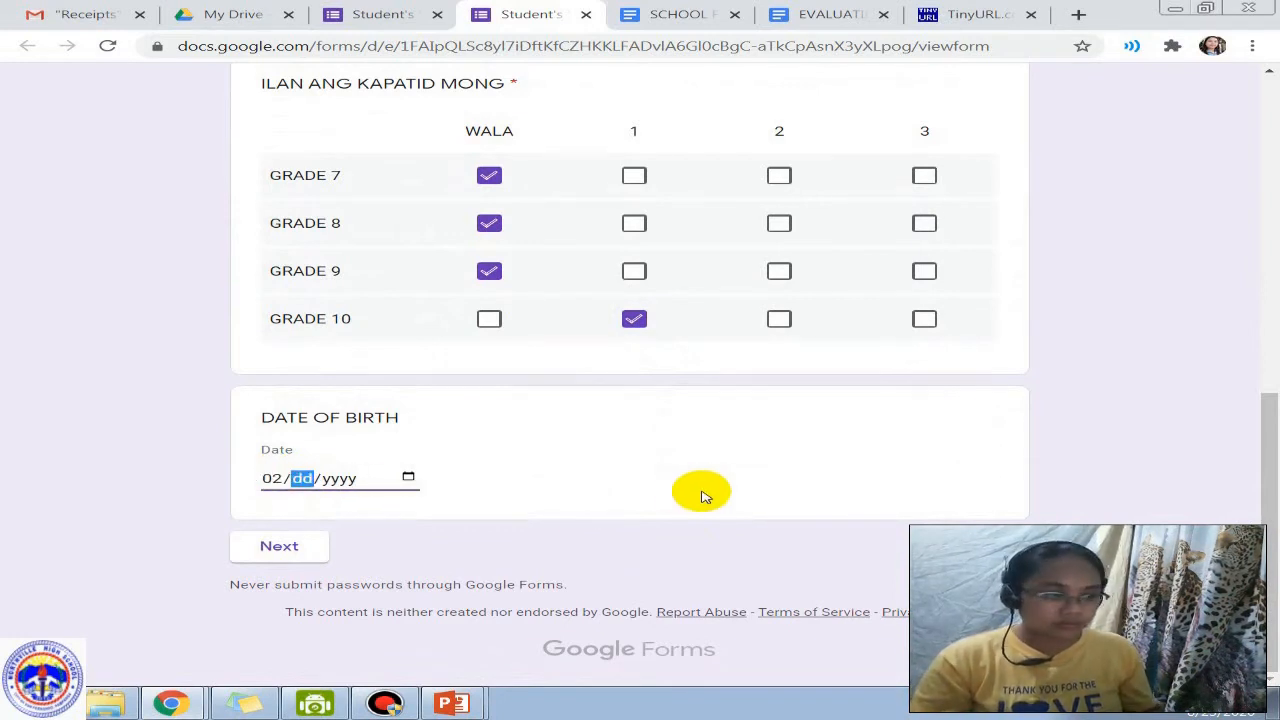
key("shift+Tab")
type("01/")
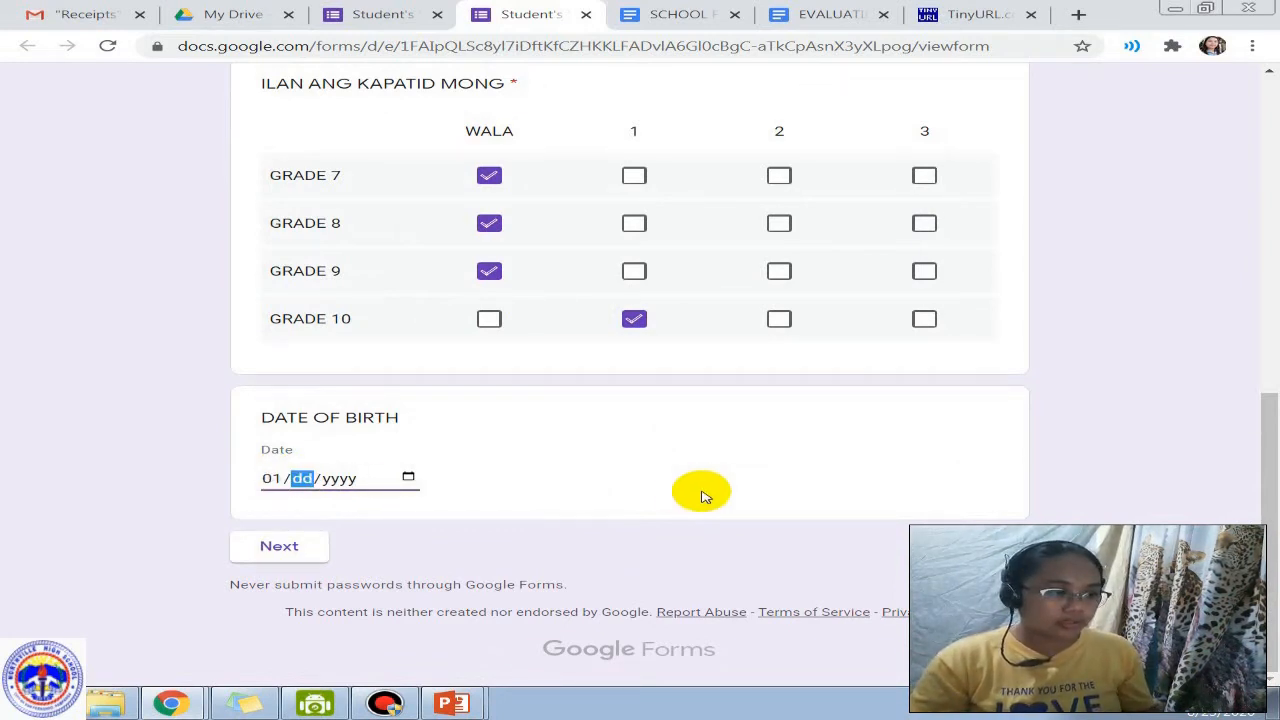
type("01/0020")
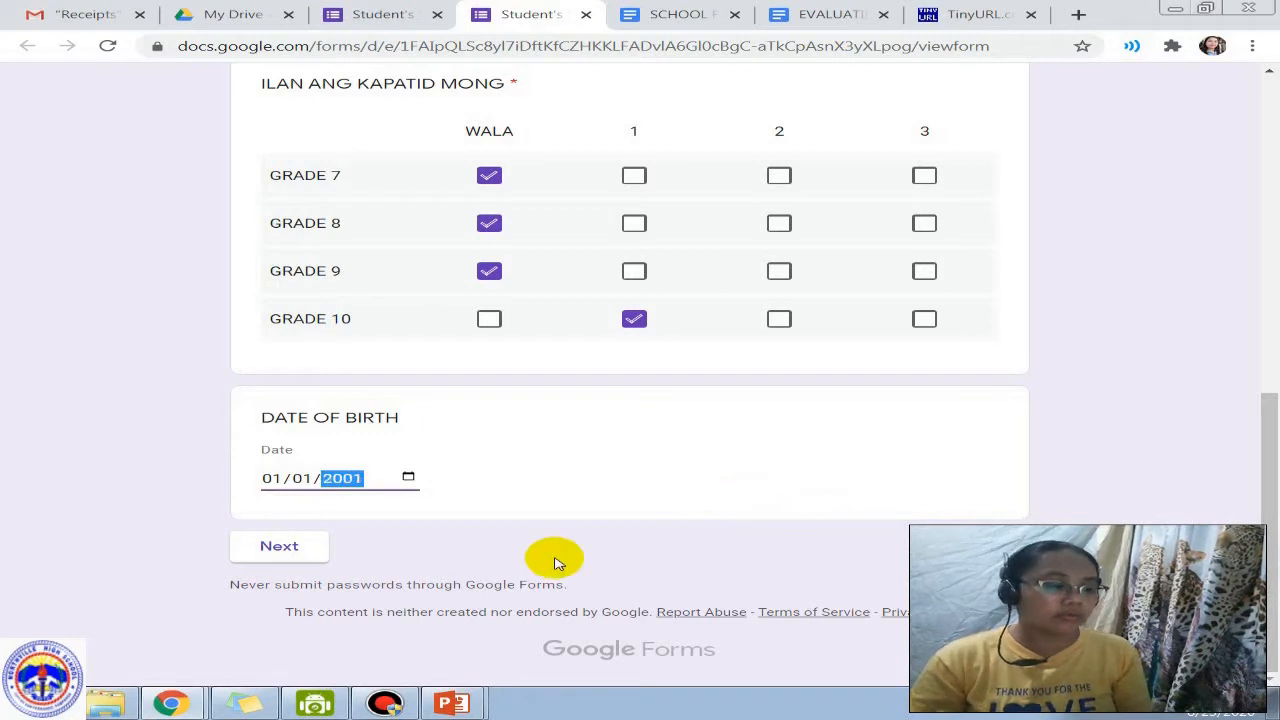
left_click(280, 547)
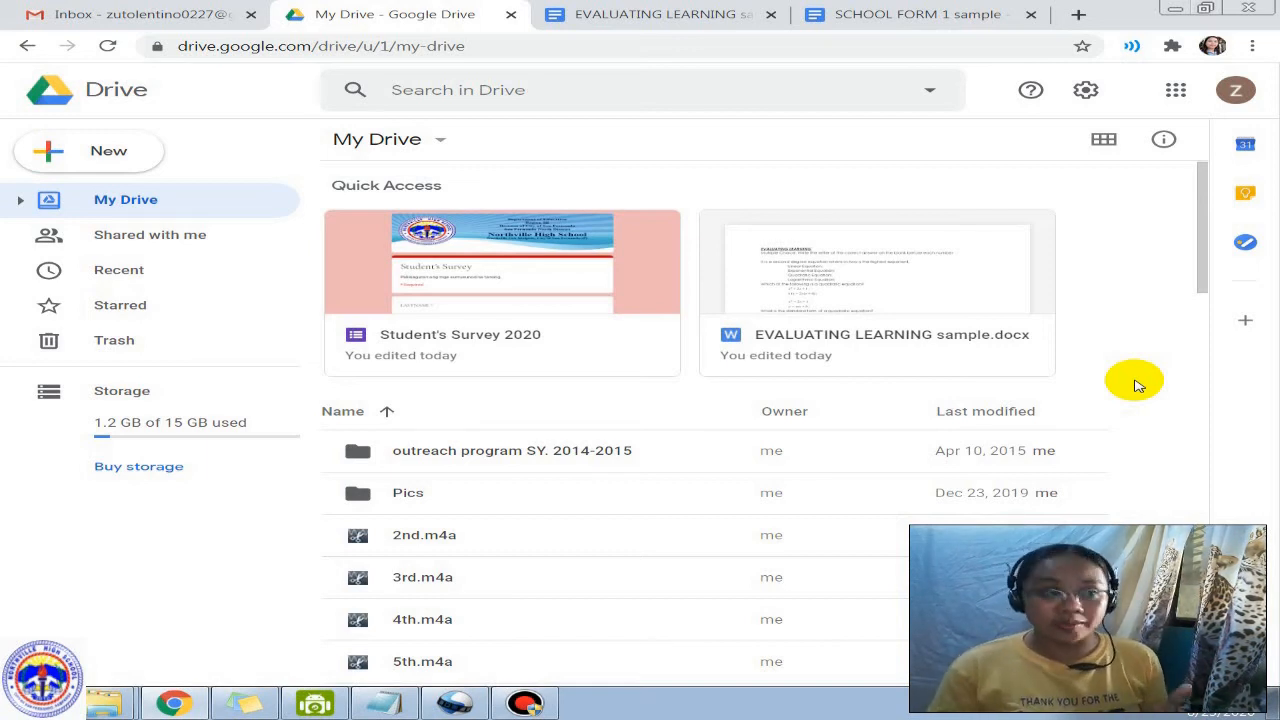
Step: Create a new blank Google Form from Drive's New > More menu
left_click(55, 155)
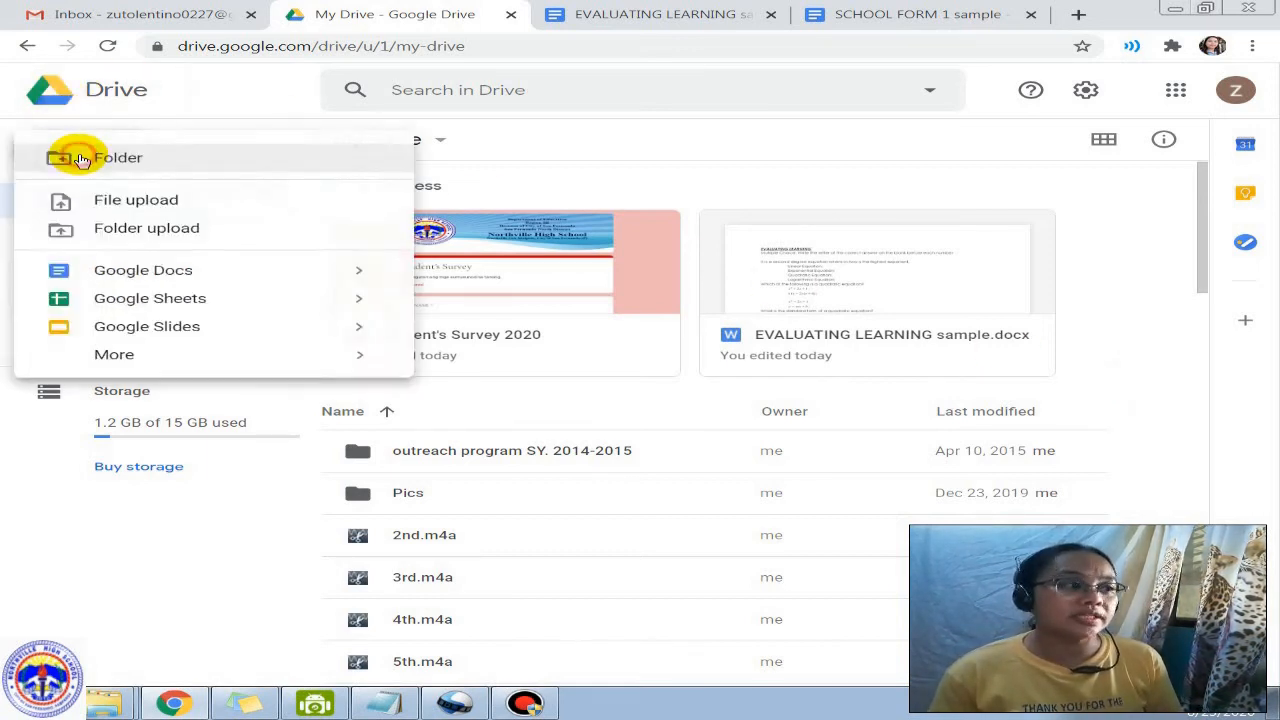
mouse_move(191, 363)
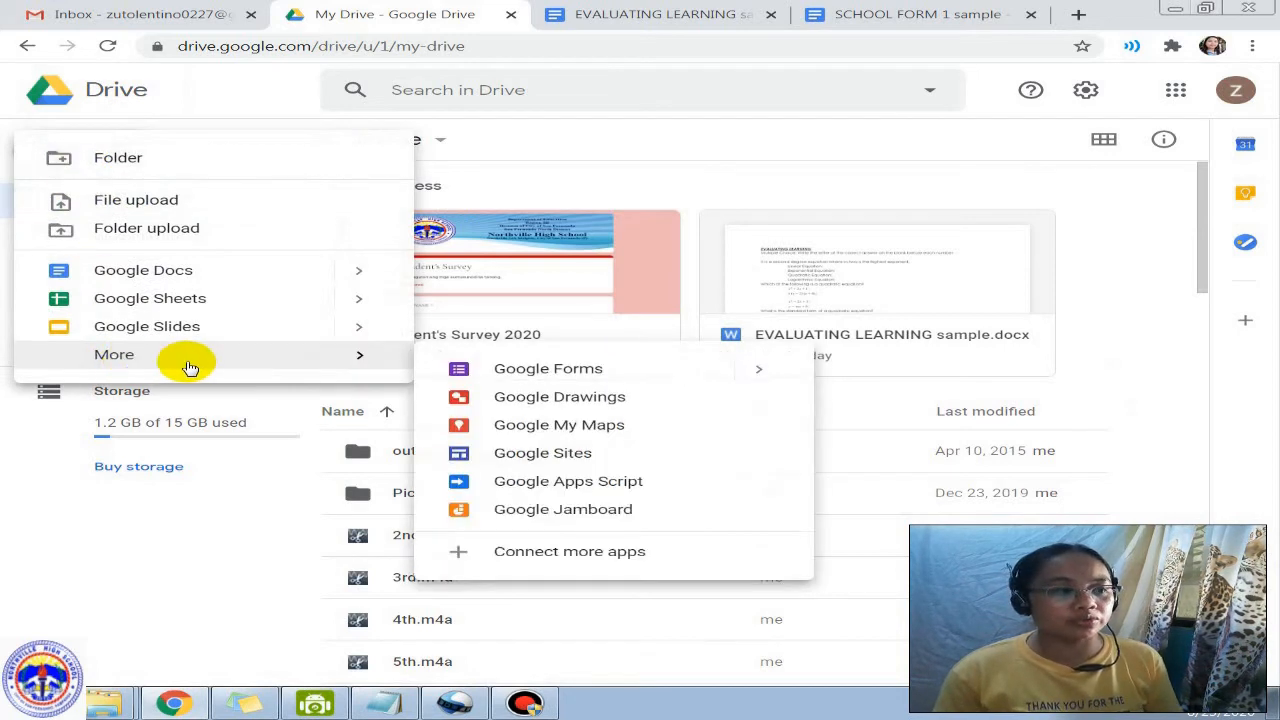
left_click(542, 368)
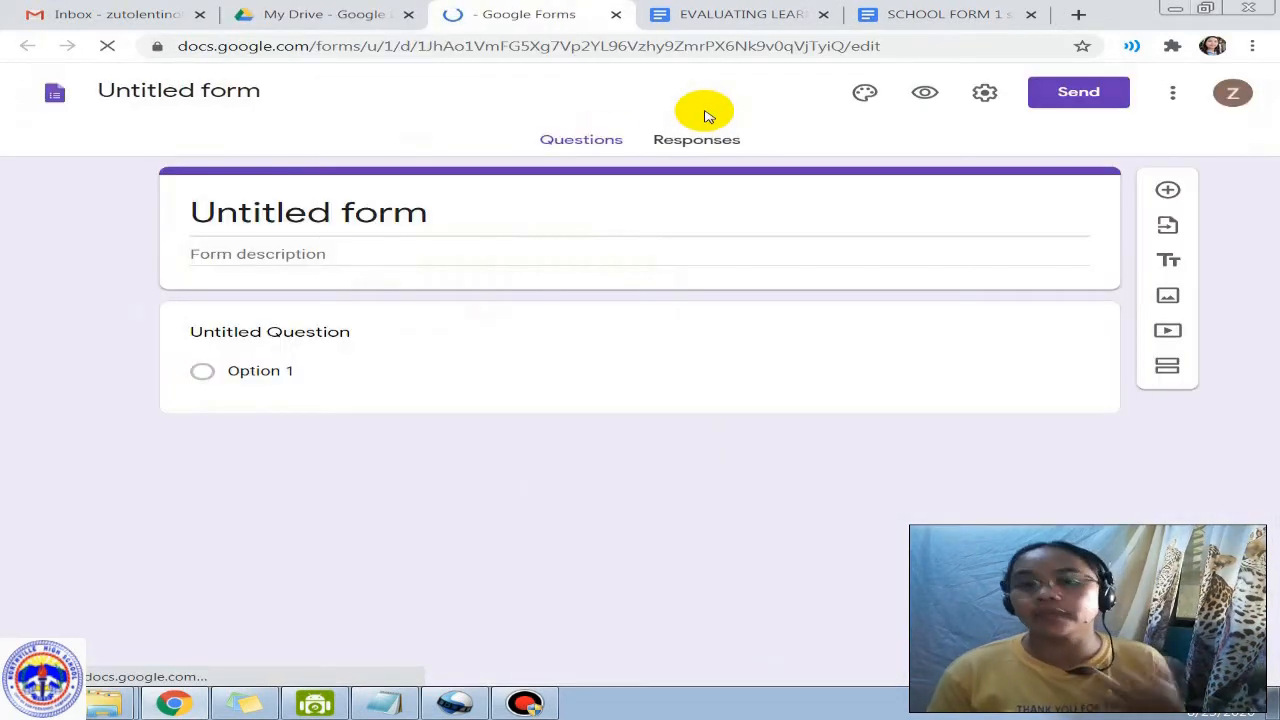
left_click(305, 228)
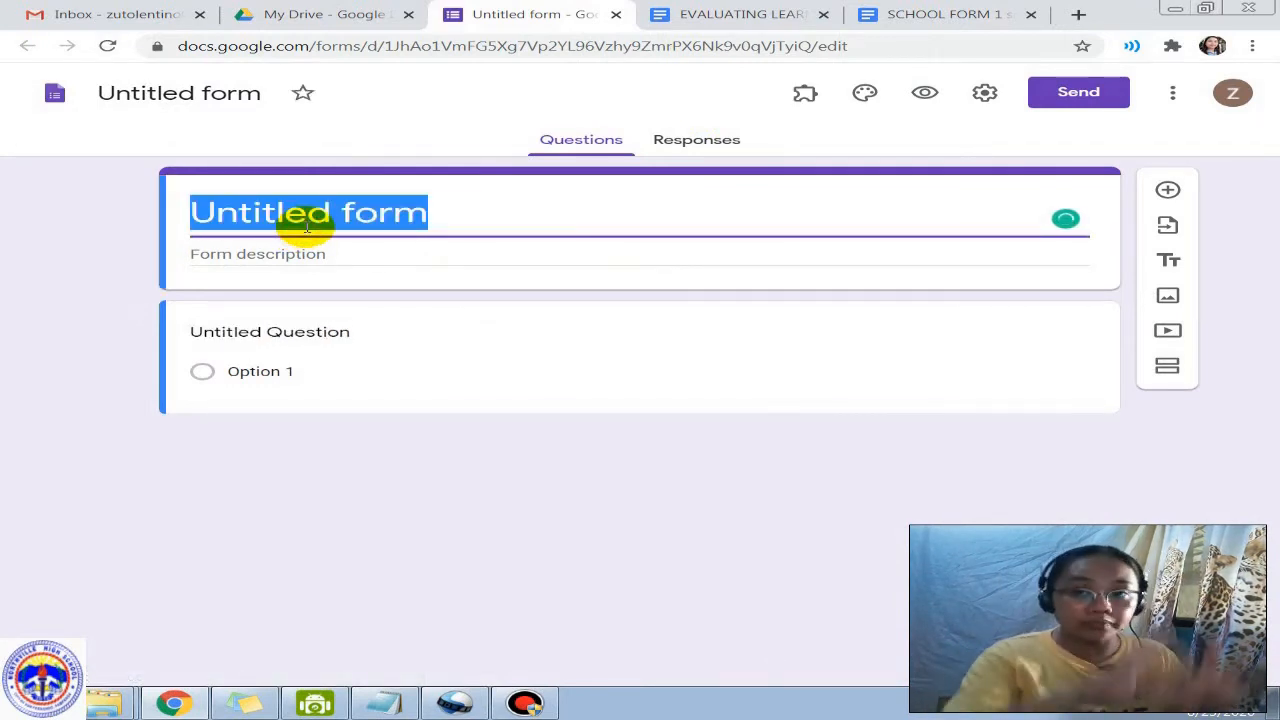
Step: Title the form Quiz 1 and paste the largest-population question from the notes as its first question
type("Quiz 1")
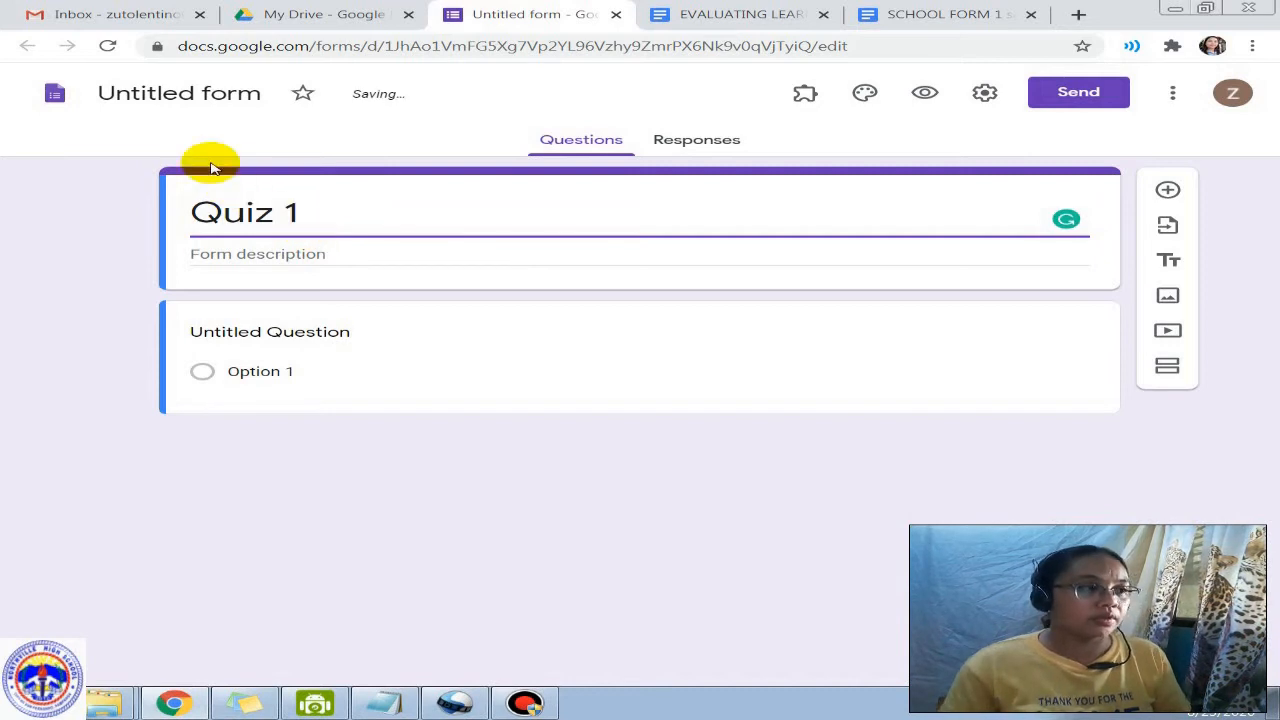
left_click(172, 96)
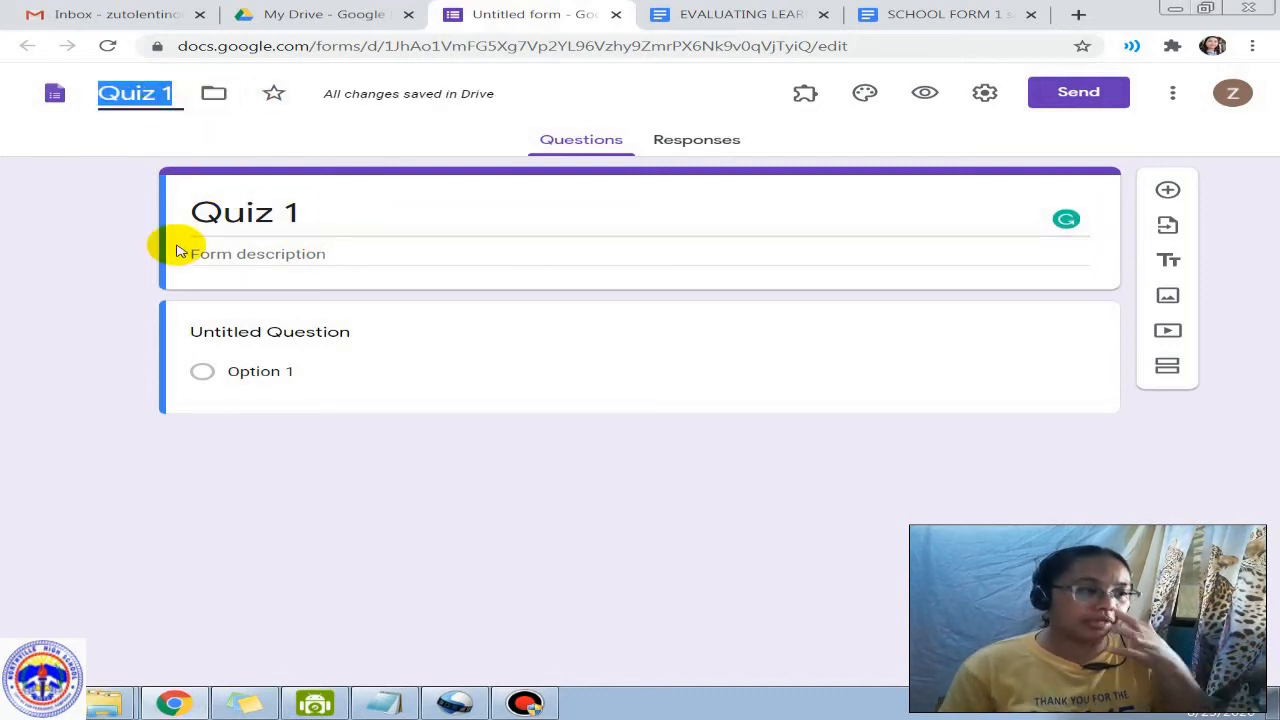
left_click(289, 332)
left_click(364, 706)
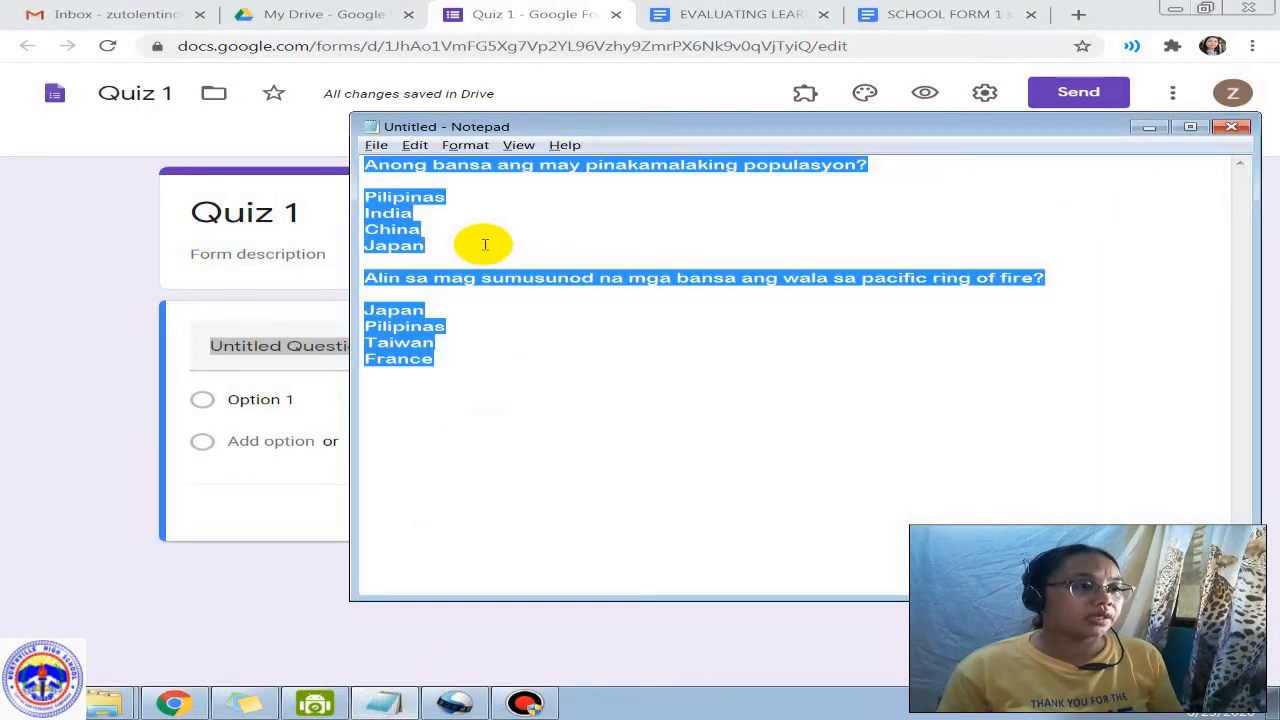
left_click(388, 166)
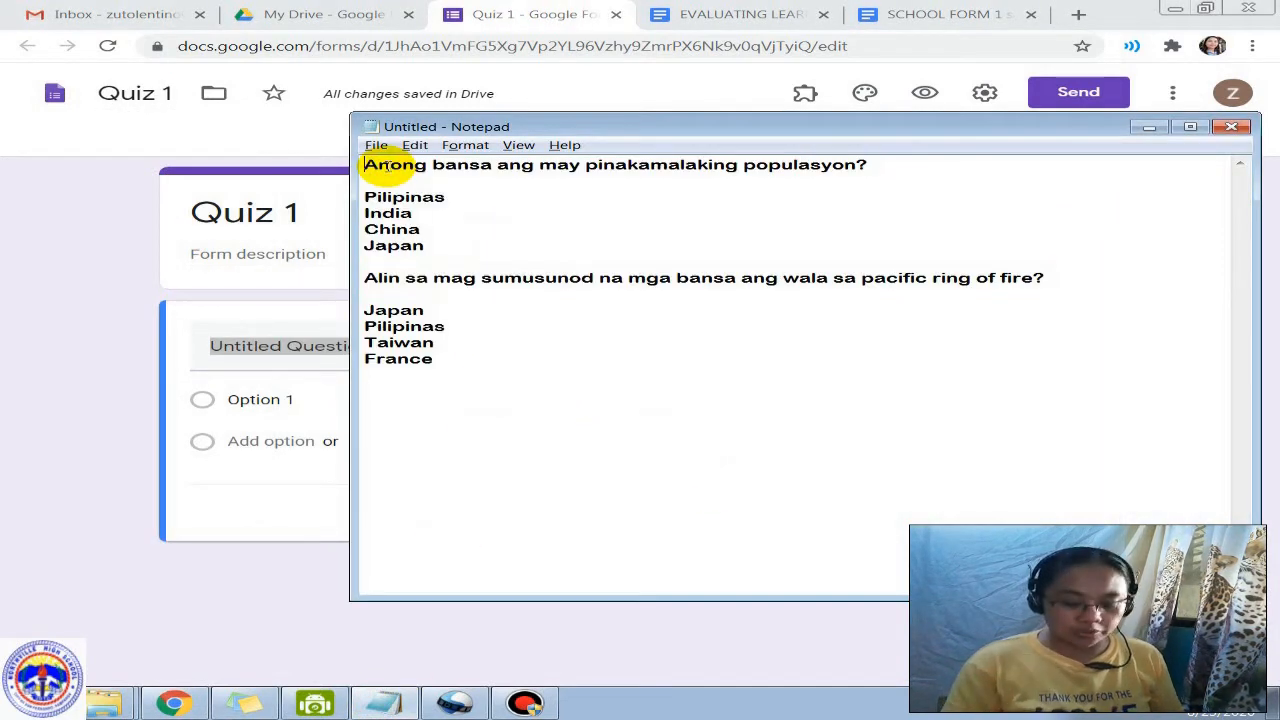
key("Home")
key("shift+End")
key("ctrl+c")
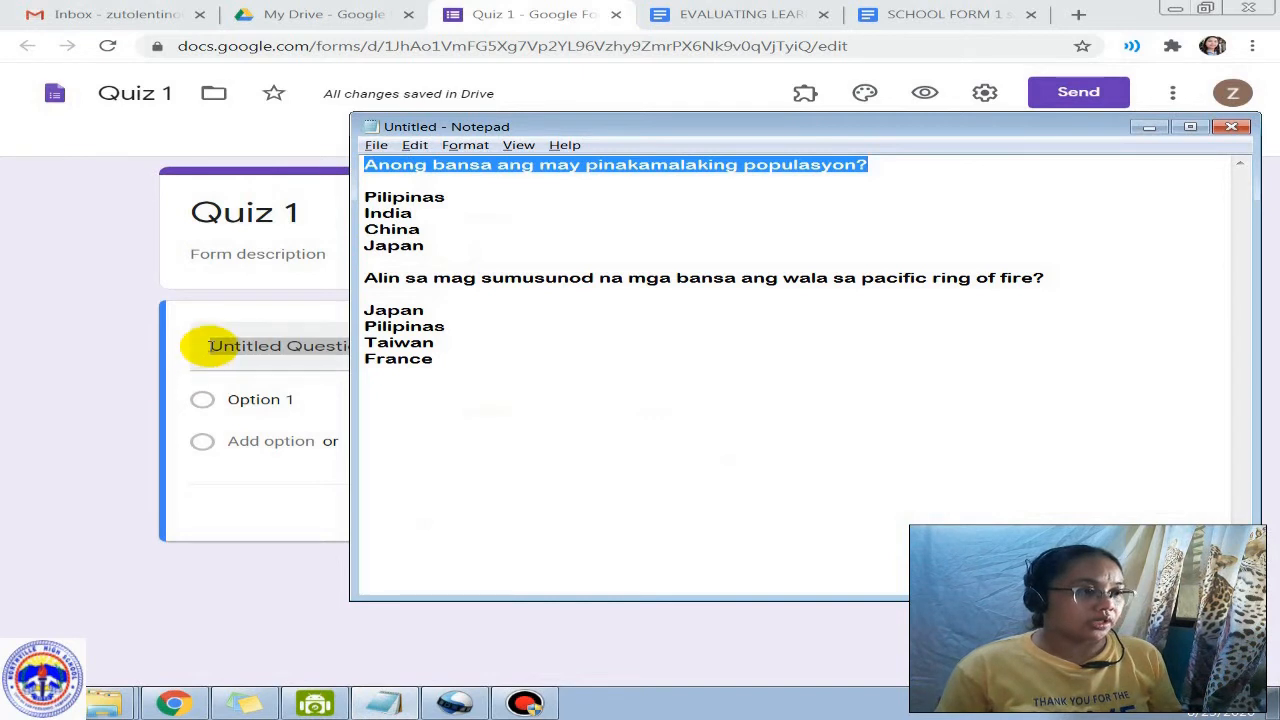
left_click(211, 343)
left_click(251, 347)
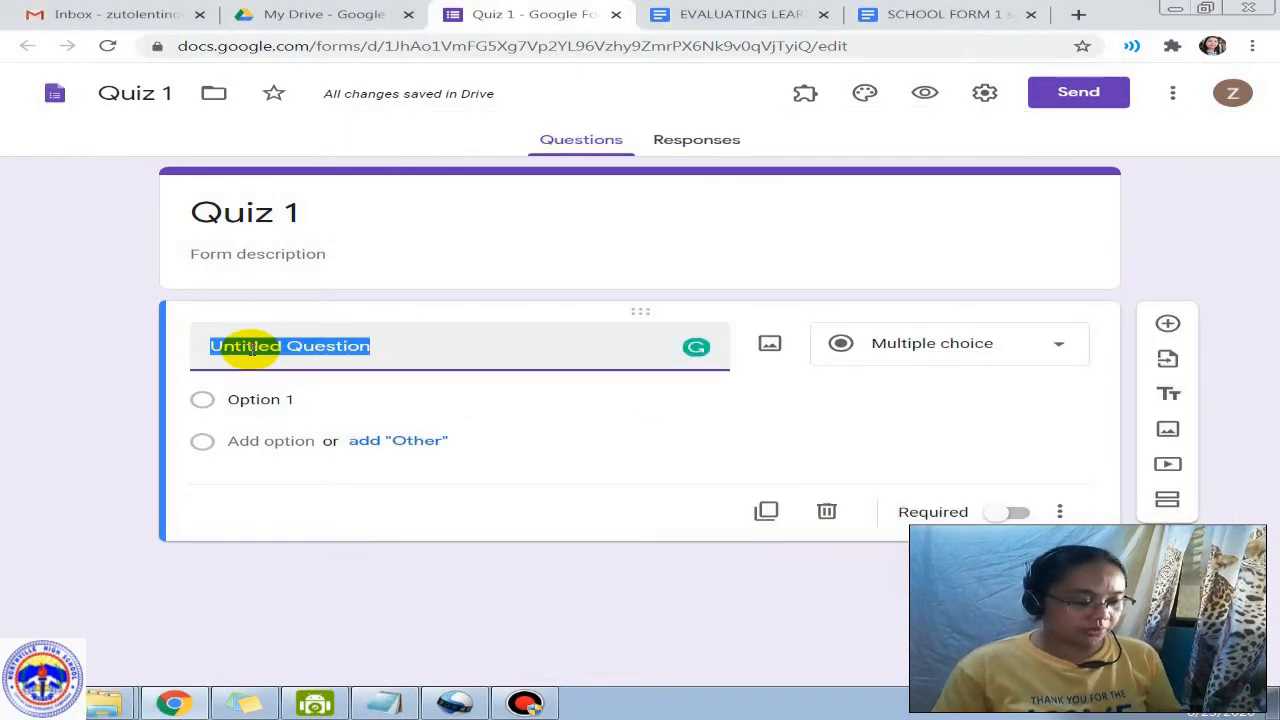
key("ctrl+v")
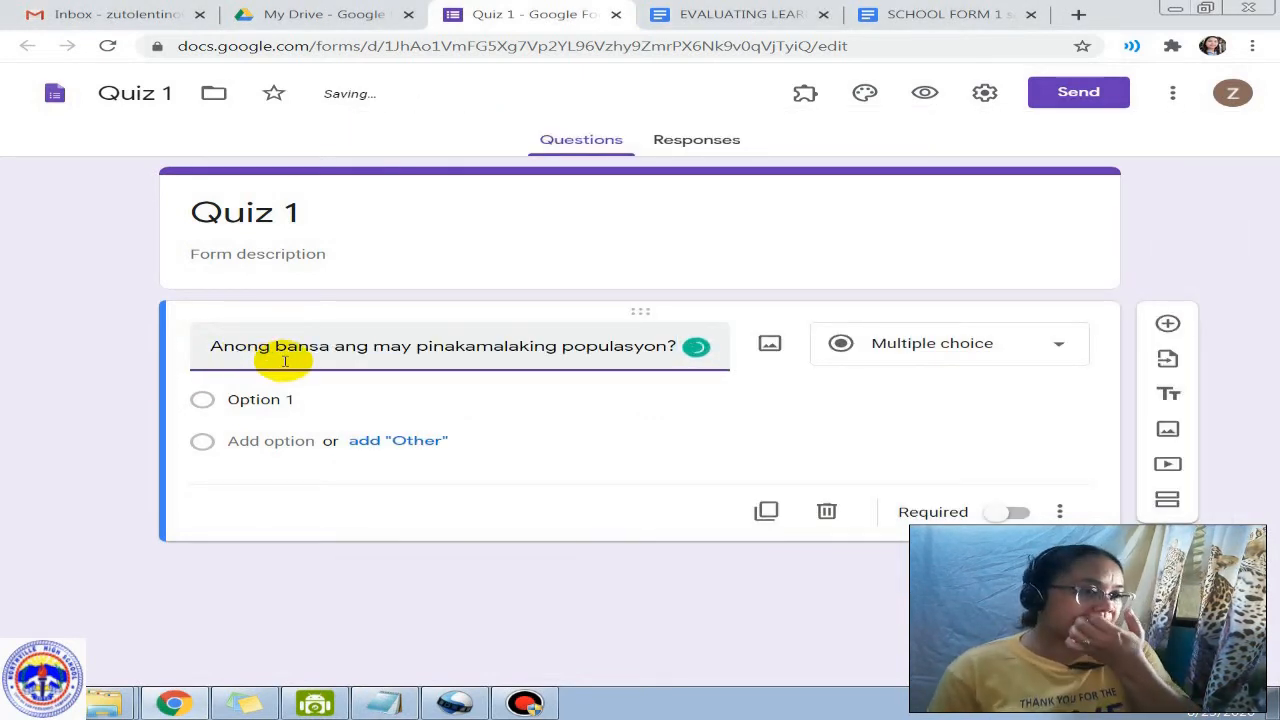
Step: Add answer choices PILIPINAS, CHINA and JAPAN to the question
left_click(284, 399)
type("PIL")
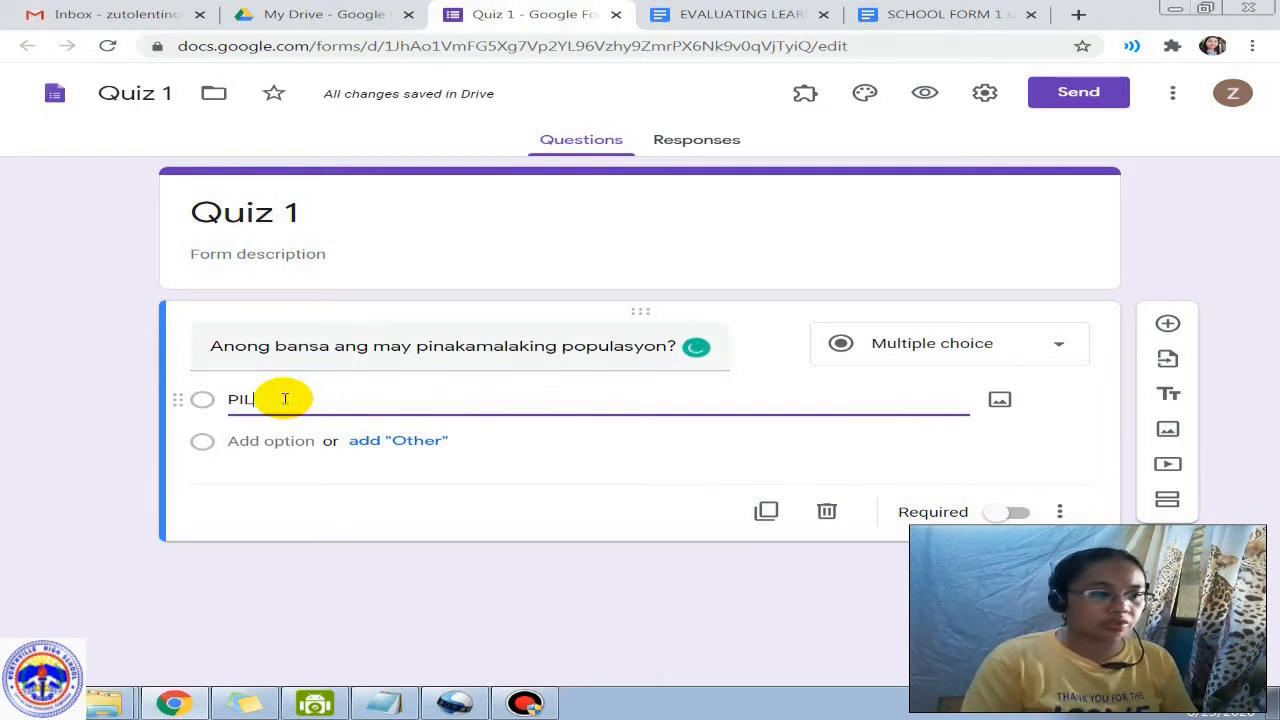
type("IPINAS")
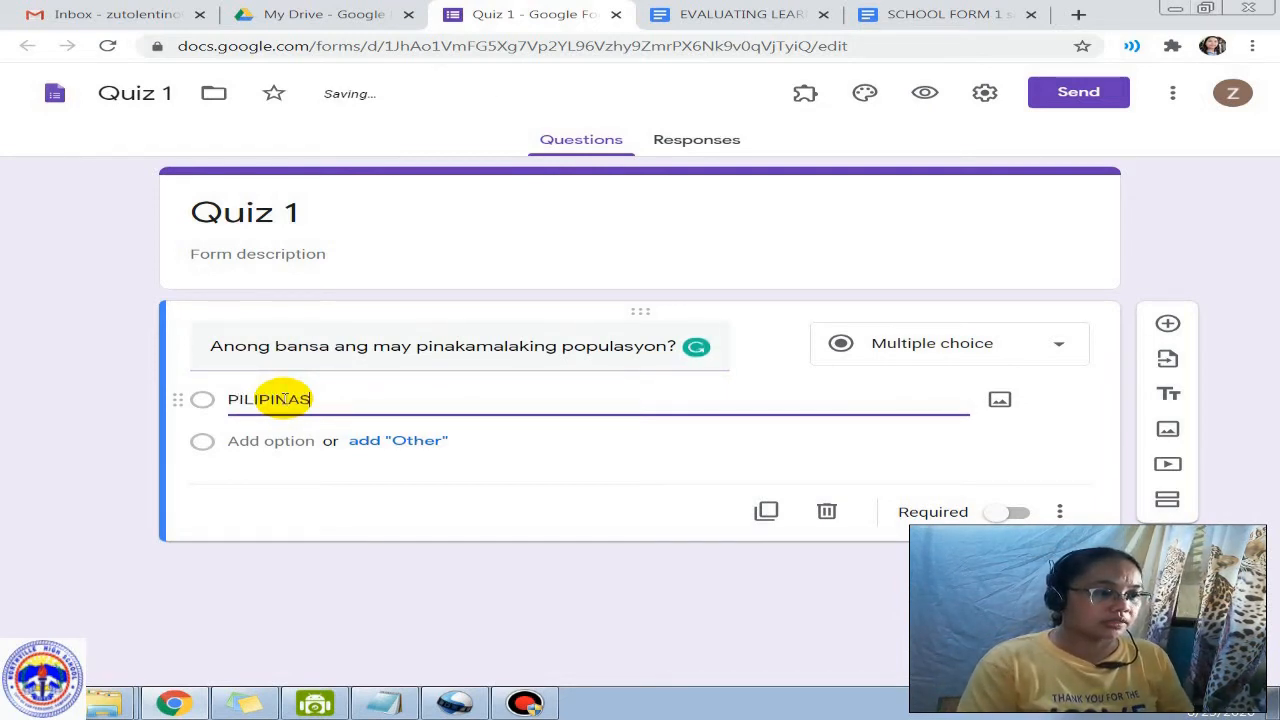
left_click(271, 442)
type("C")
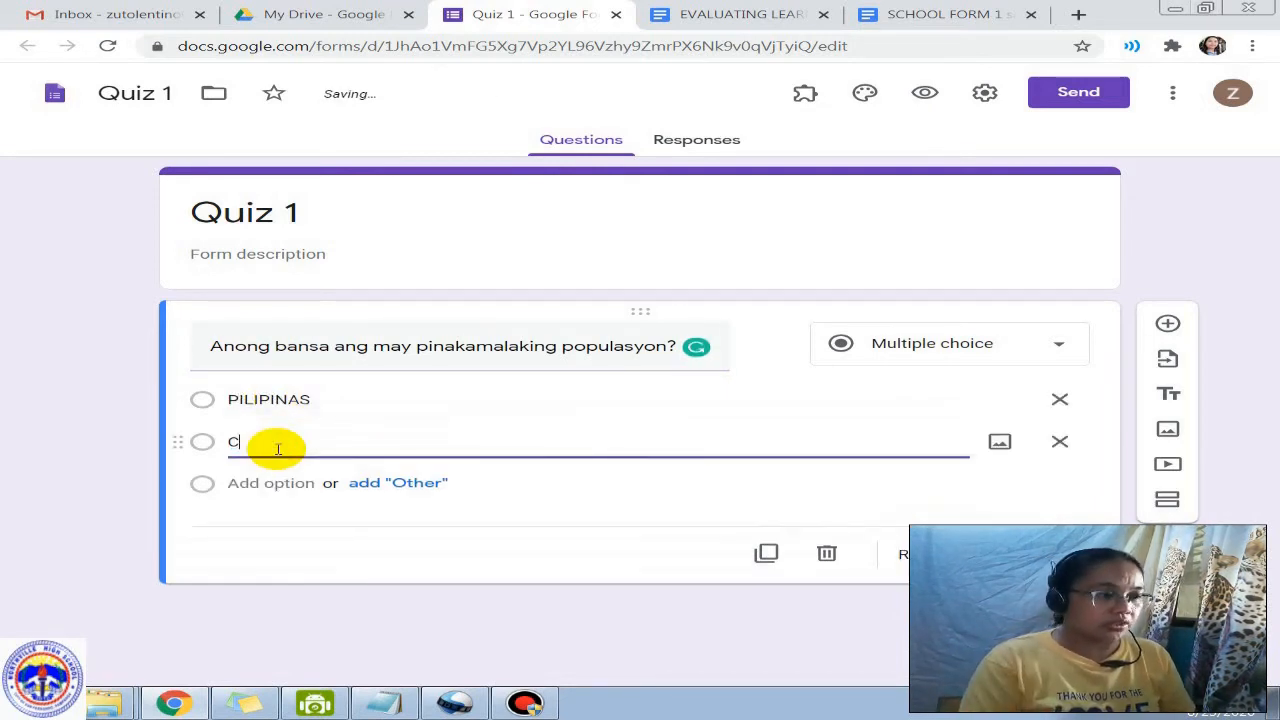
type("HINA")
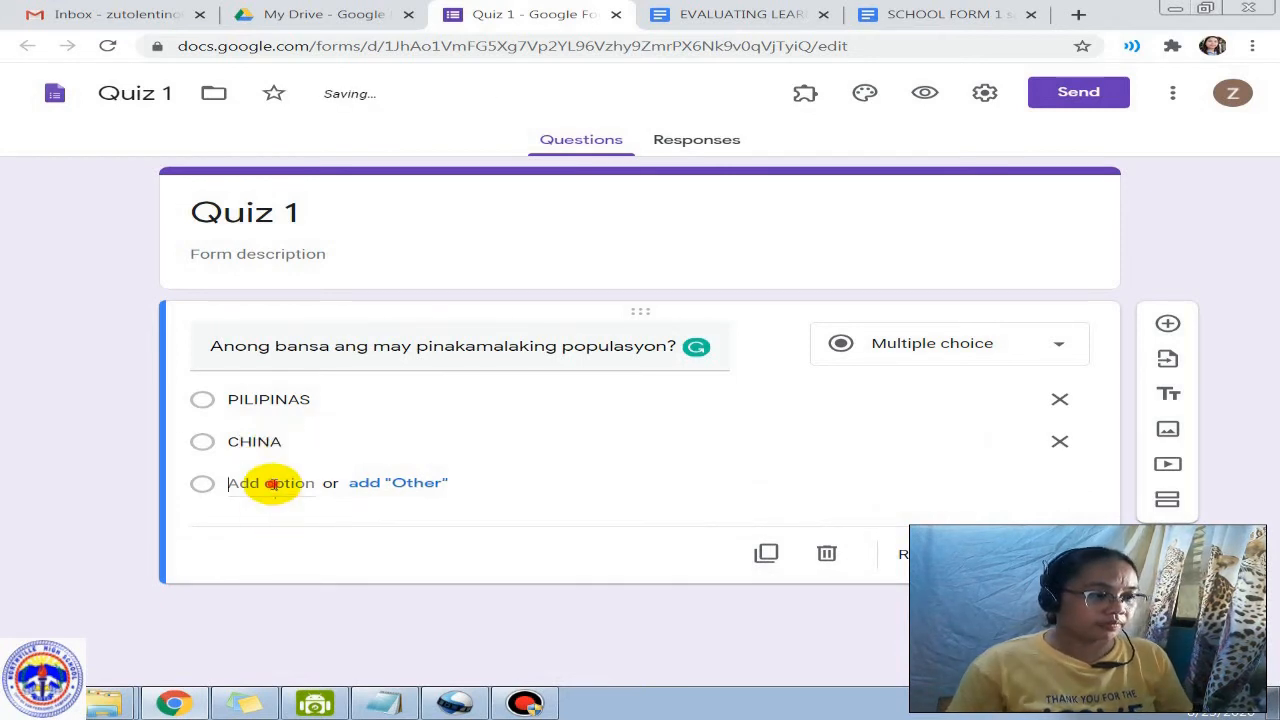
left_click(268, 483)
type("JPA")
key("BackSpace")
type("APAN")
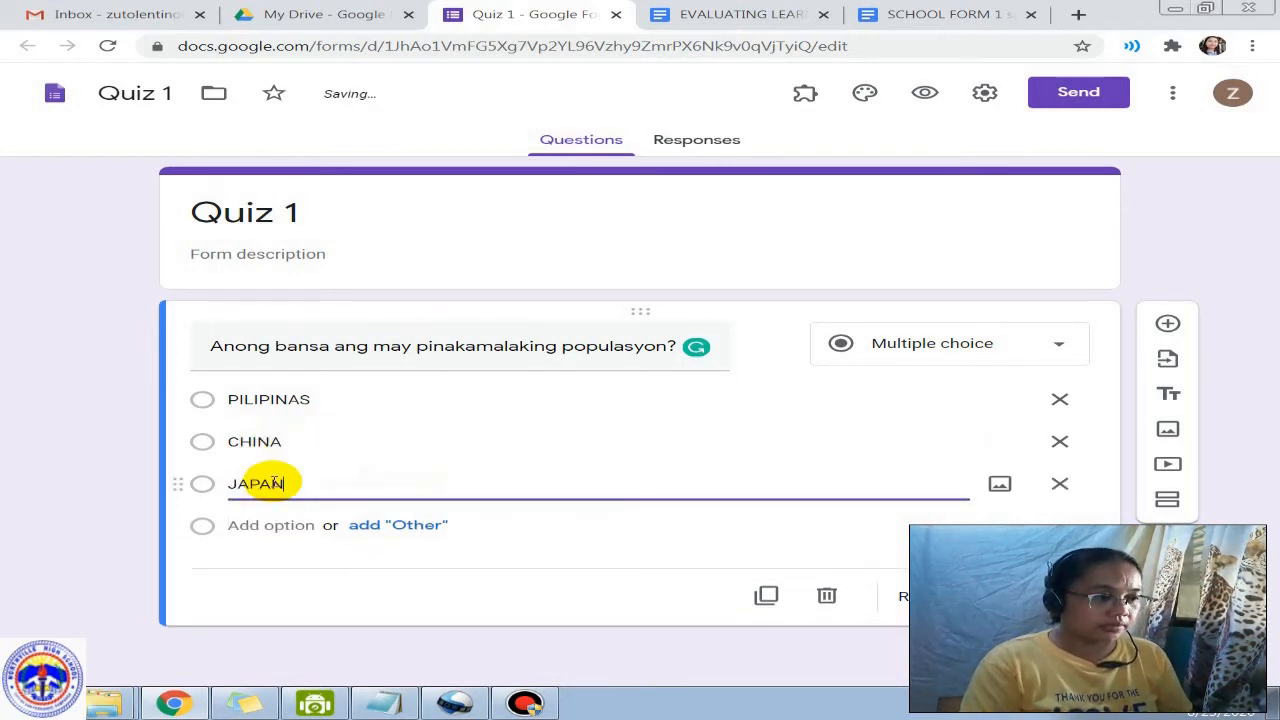
left_click(266, 524)
type("KORE")
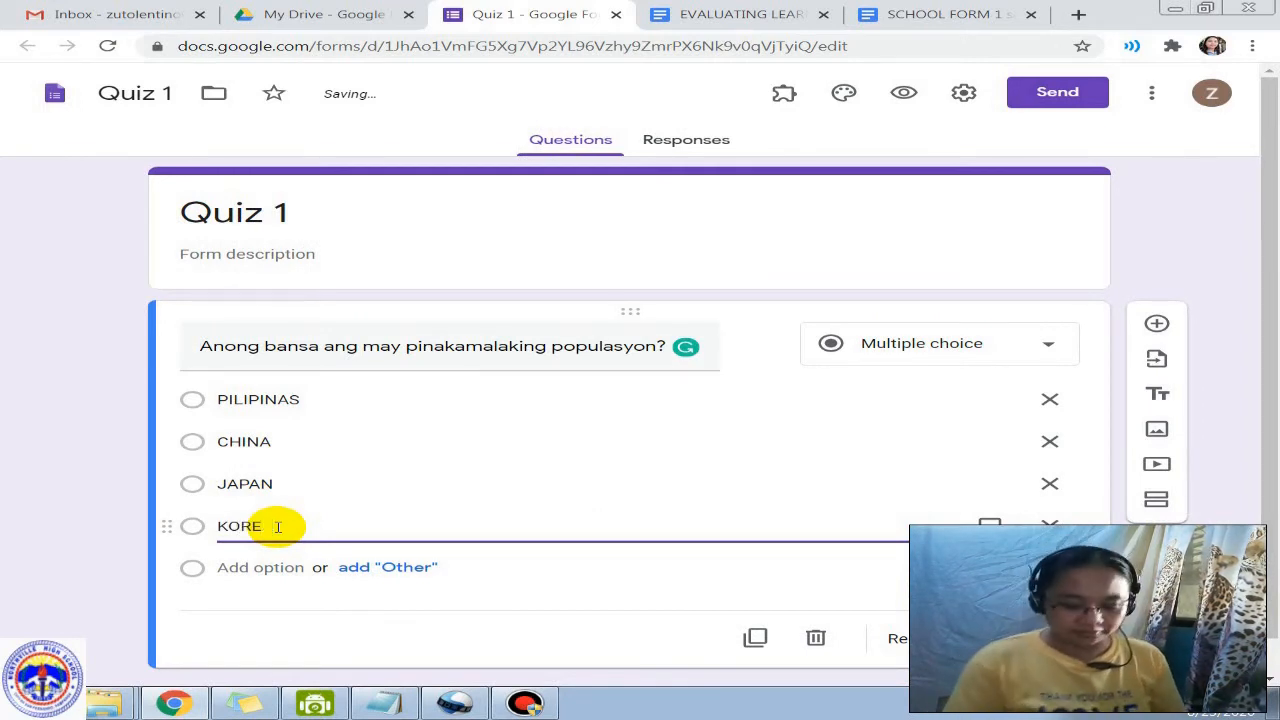
key("BackSpace")
key("BackSpace")
key("BackSpace")
key("BackSpace")
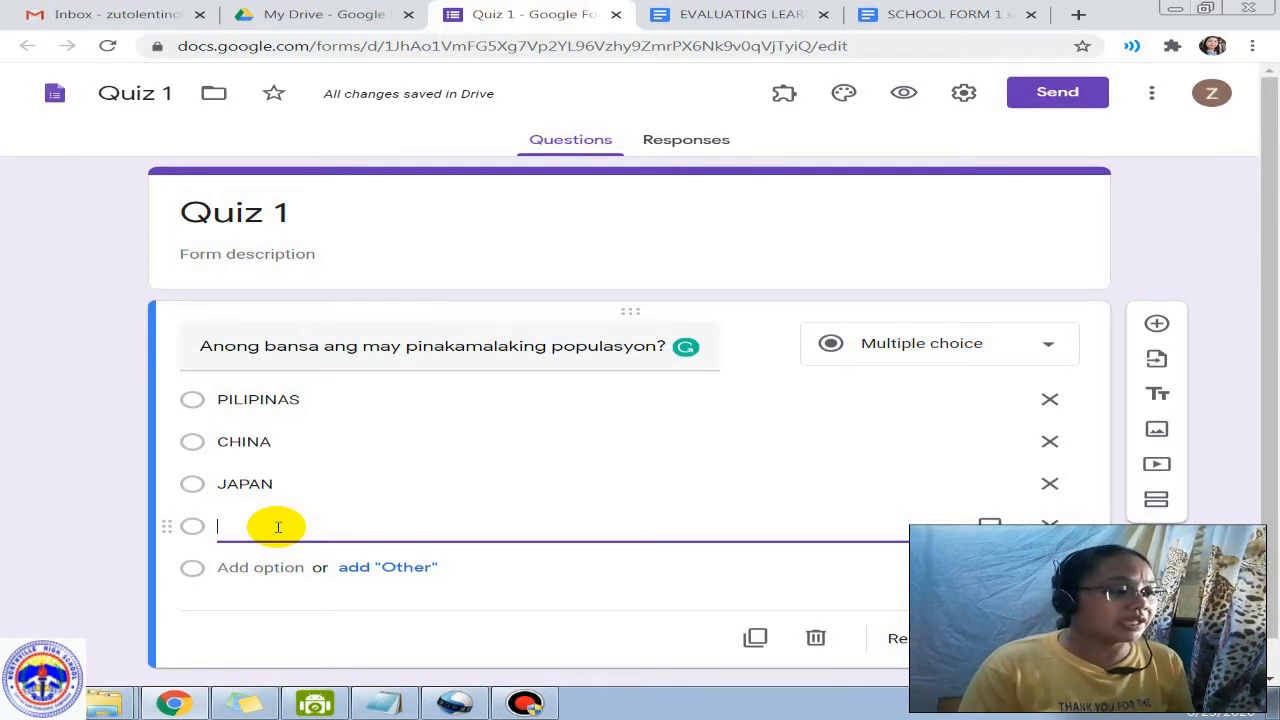
Step: Change the first choice to PHILIPPINES and make the fourth choice INDIA
double_click(262, 400)
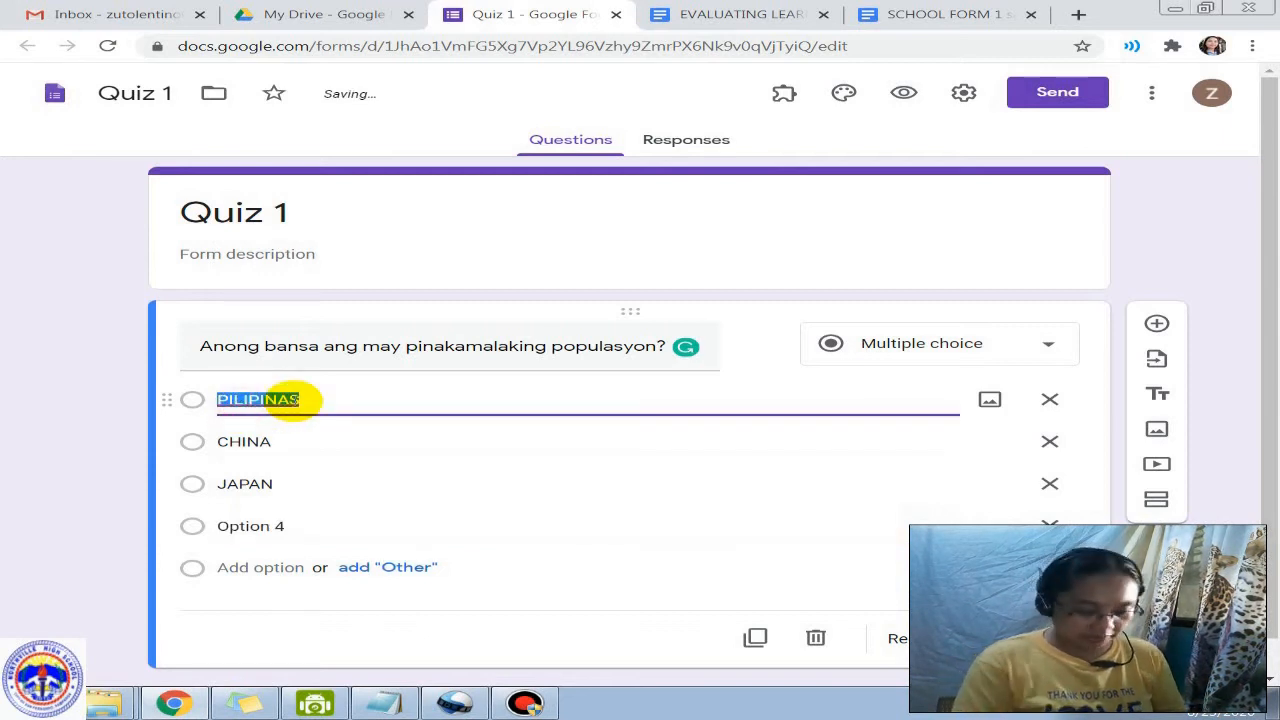
type("PHILIPPINES")
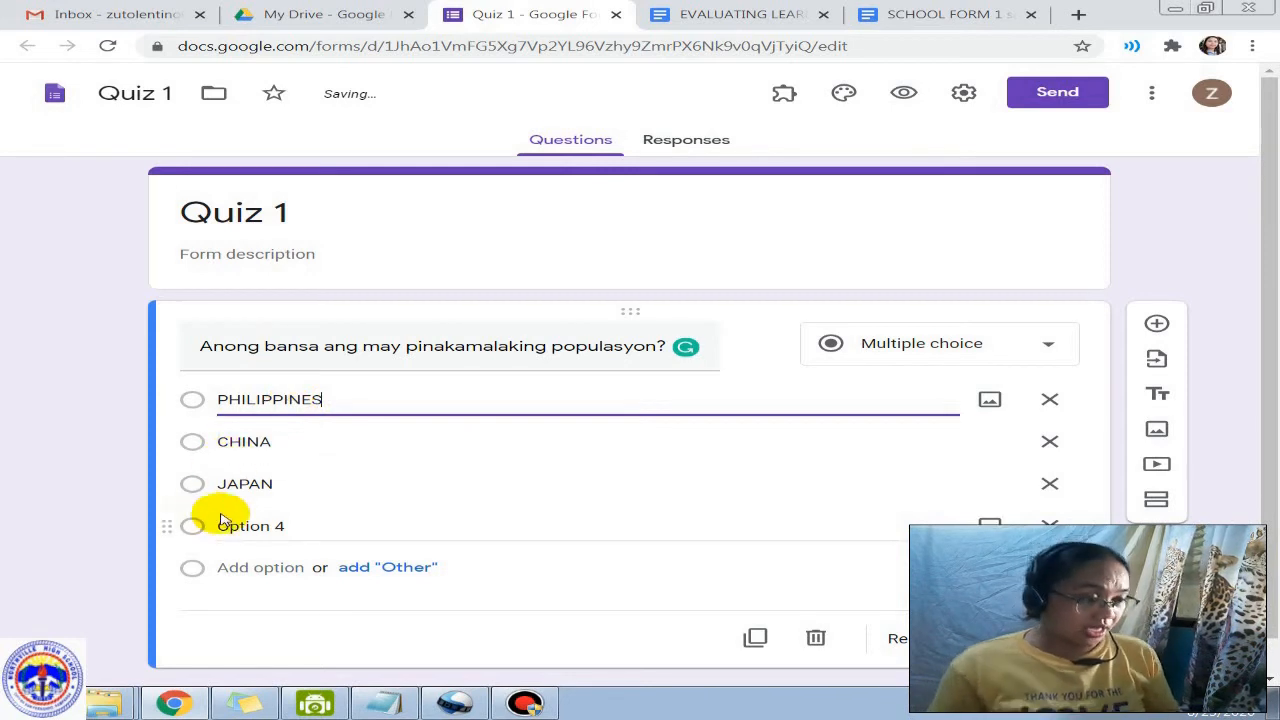
left_click_drag(220, 527, 383, 532)
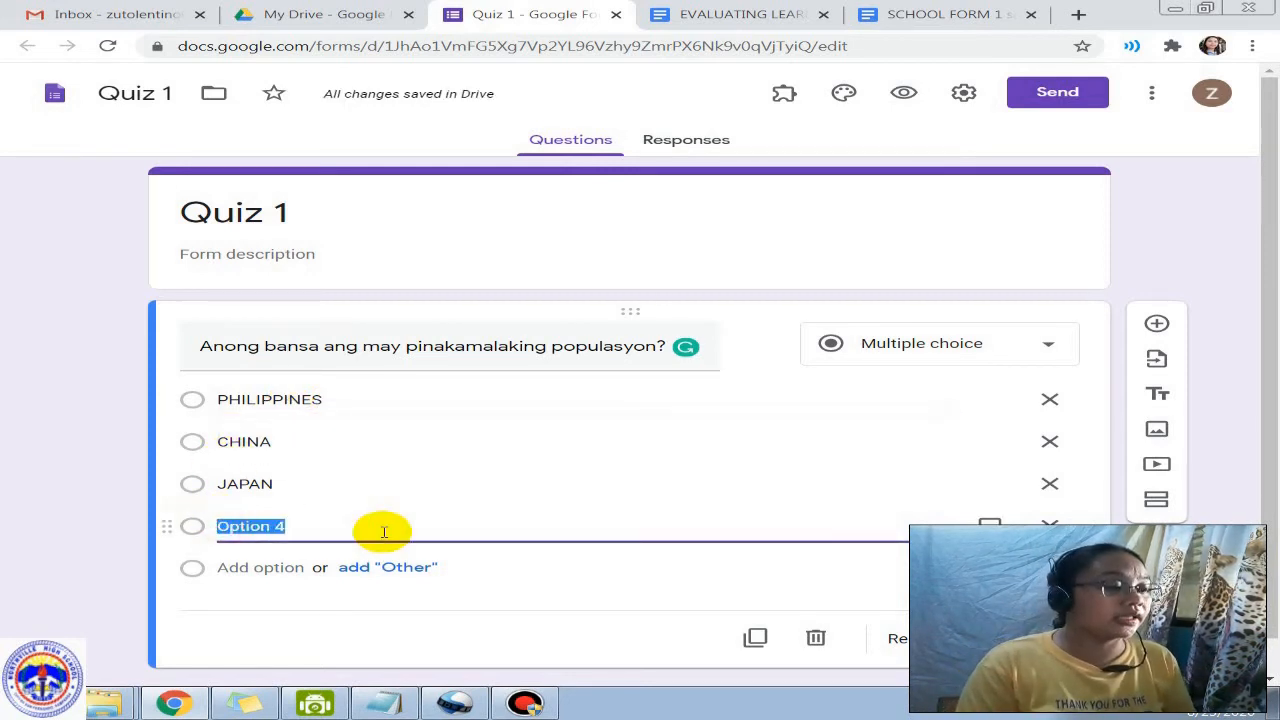
type("INDIA")
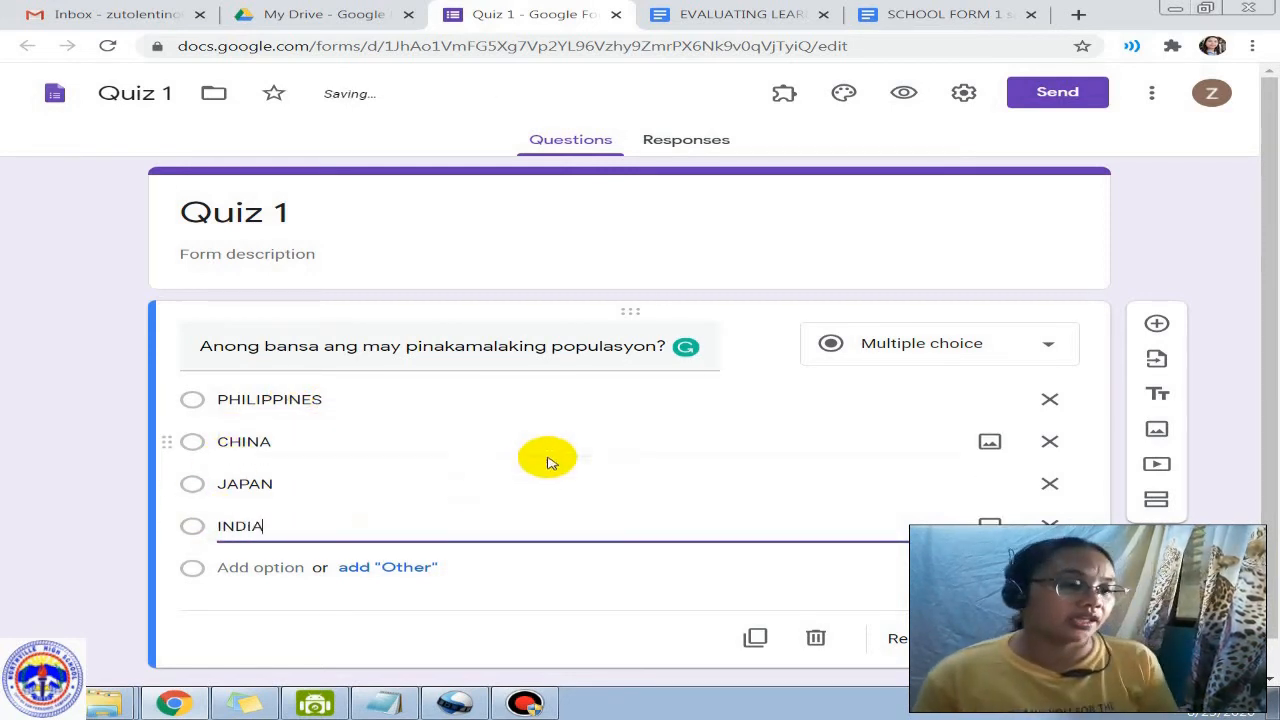
scroll(943, 343, "down", 1)
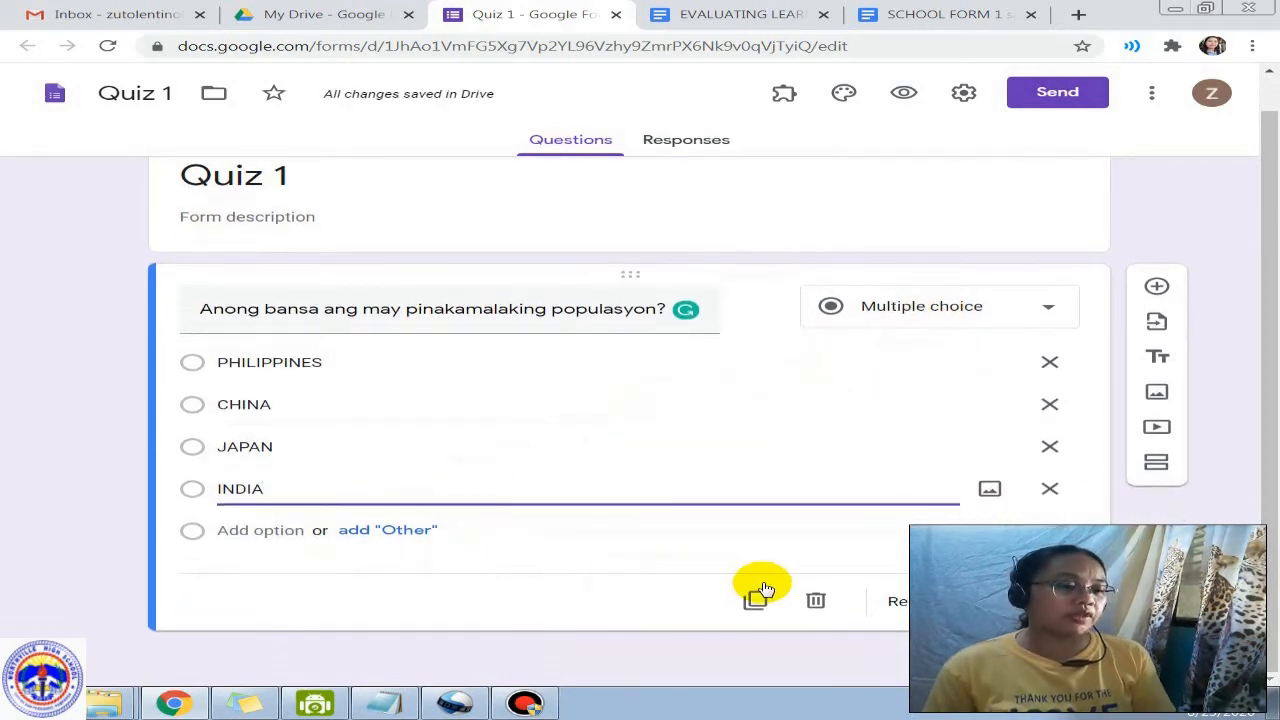
left_click(988, 601)
Step: Add a new question titled with the Pacific Ring of Fire line copied from the notes
left_click(1161, 297)
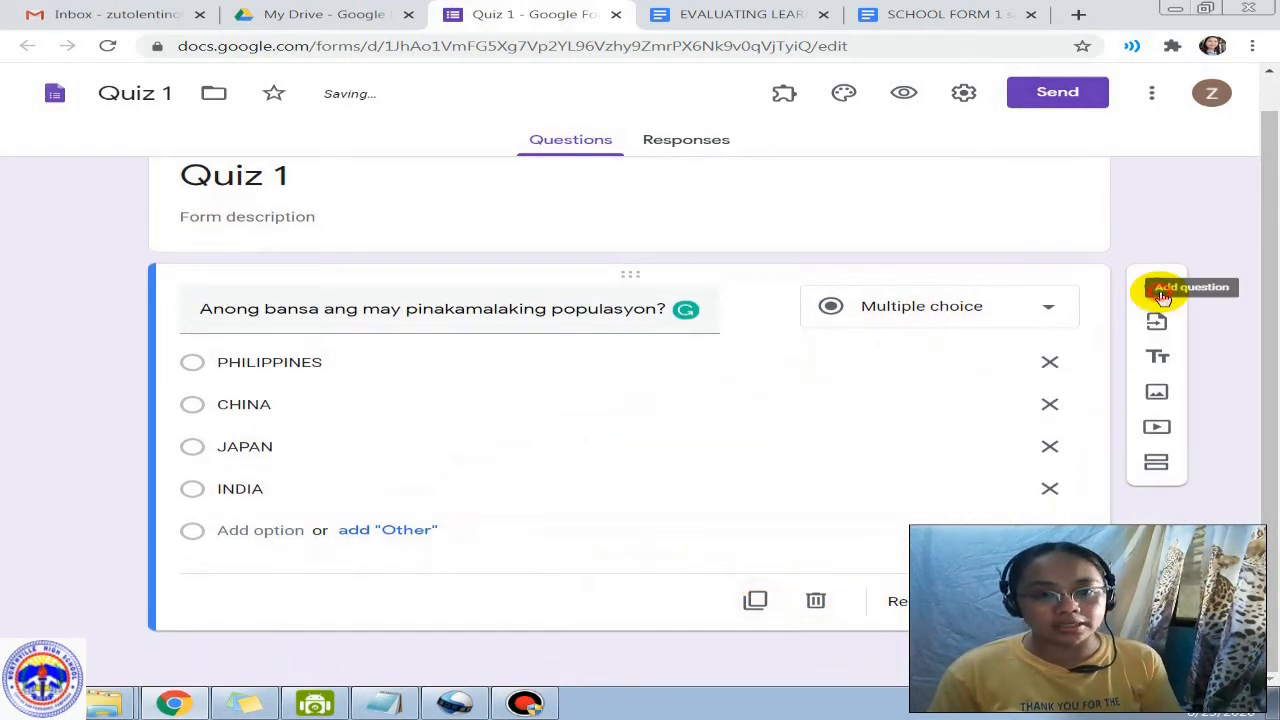
key("alt+Tab")
left_click(365, 272)
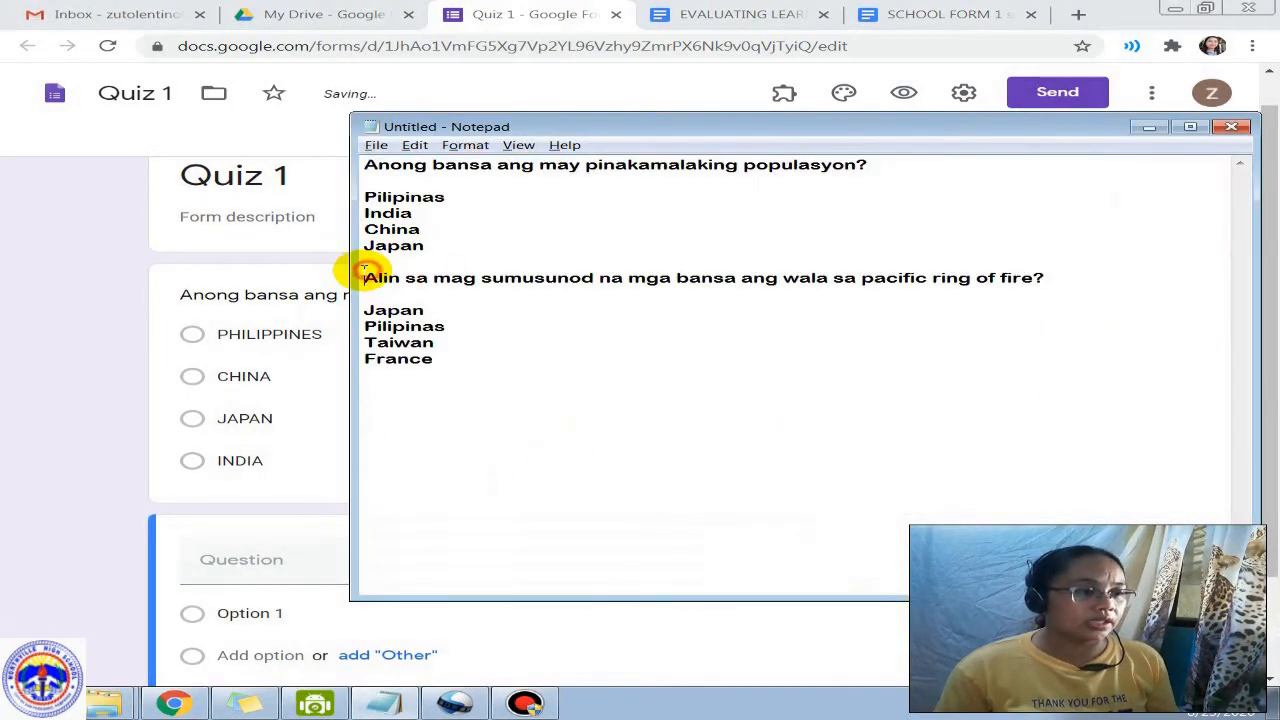
key("shift+End")
key("ctrl+c")
key("alt+Tab")
key("ctrl+v")
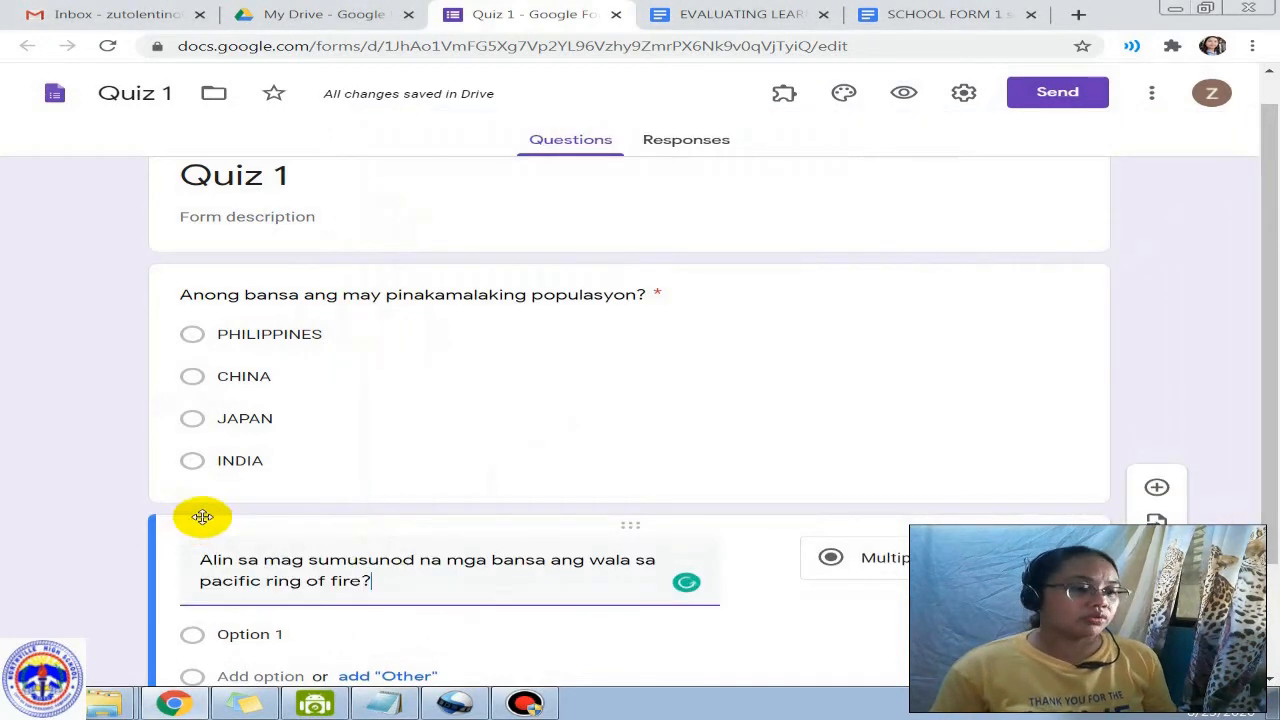
scroll(200, 514, "down", 2)
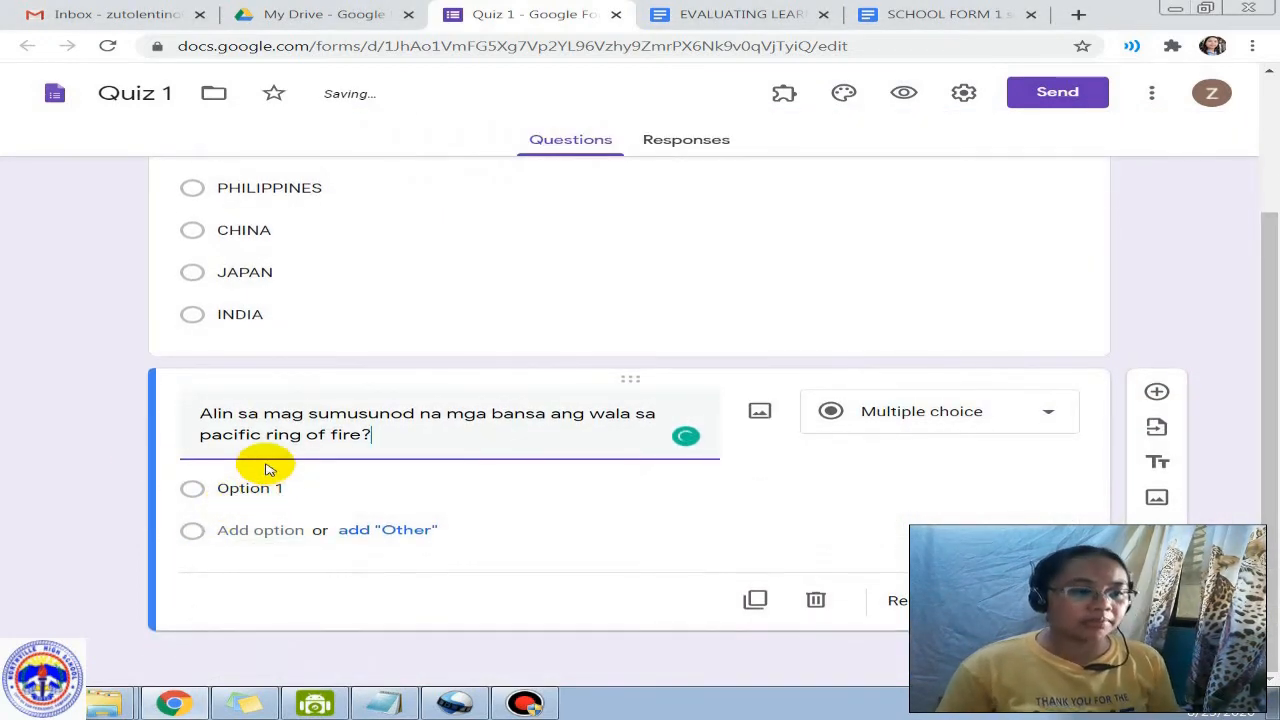
Step: Enter the answer choices PILIPINAS, FRANCE, JAPAN and TAIWAN
left_click(243, 487)
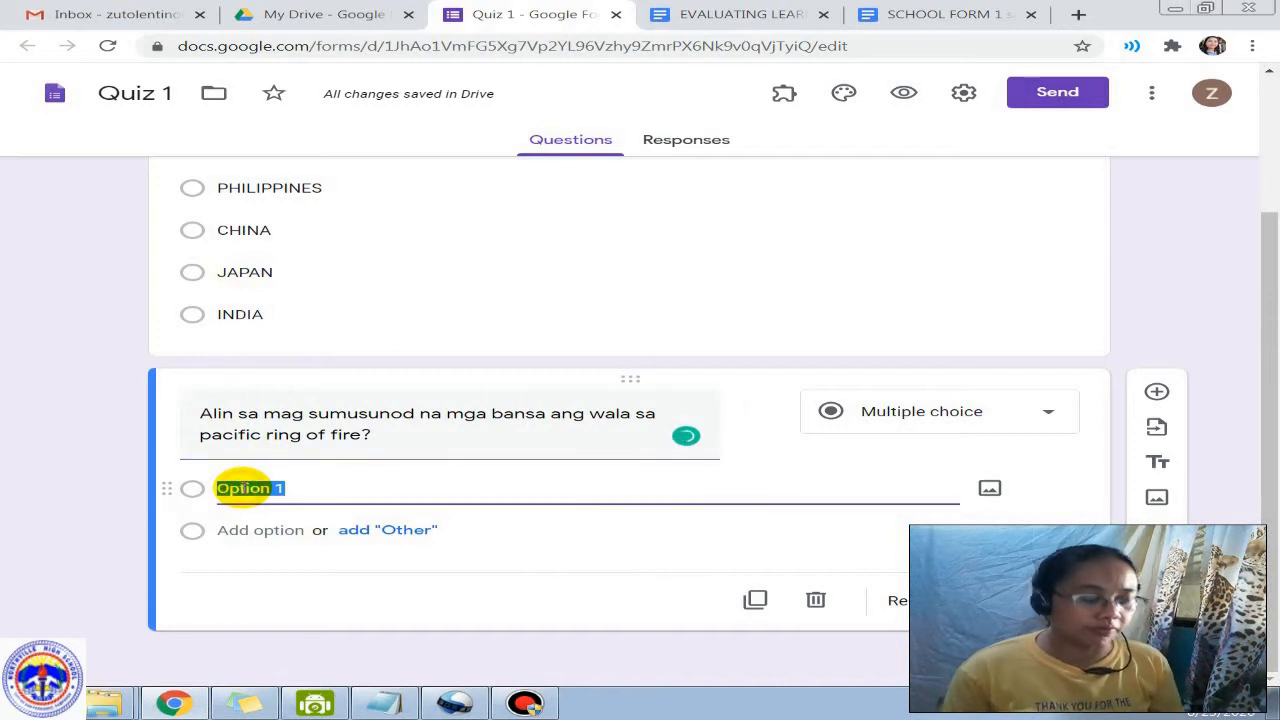
type("PILIPINAS")
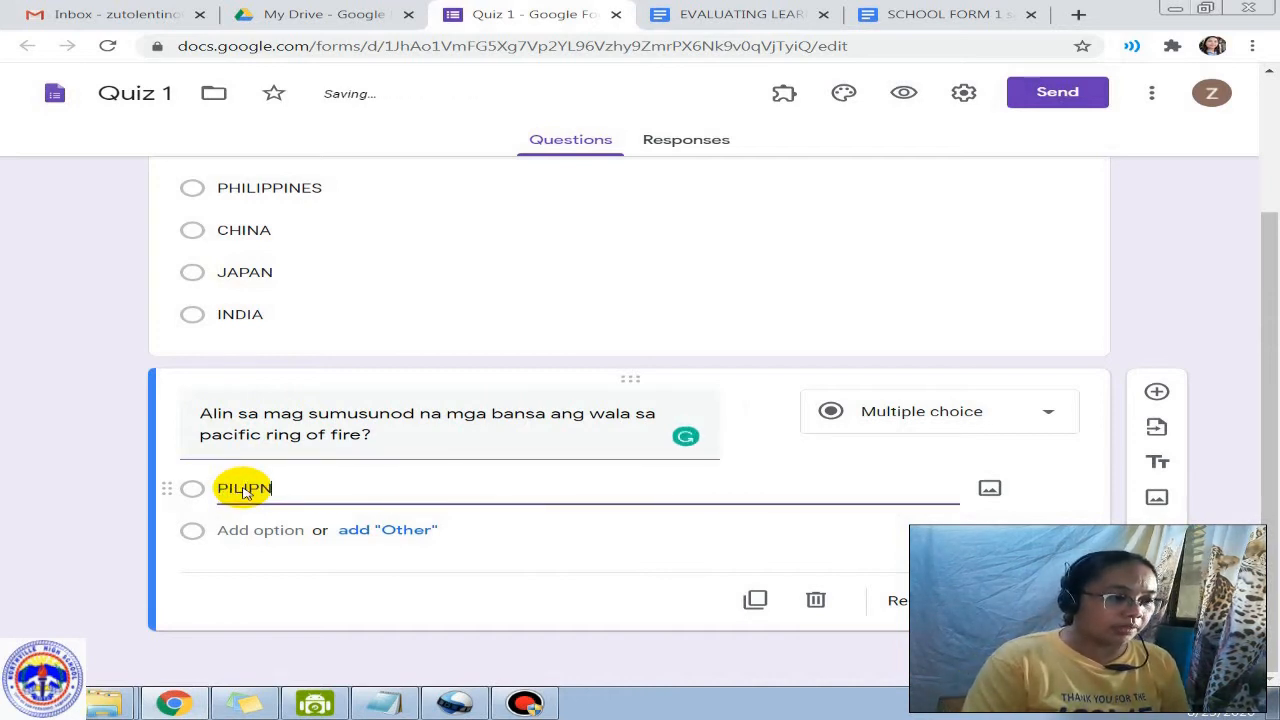
key("BackSpace")
key("BackSpace")
key("BackSpace")
type("INAS")
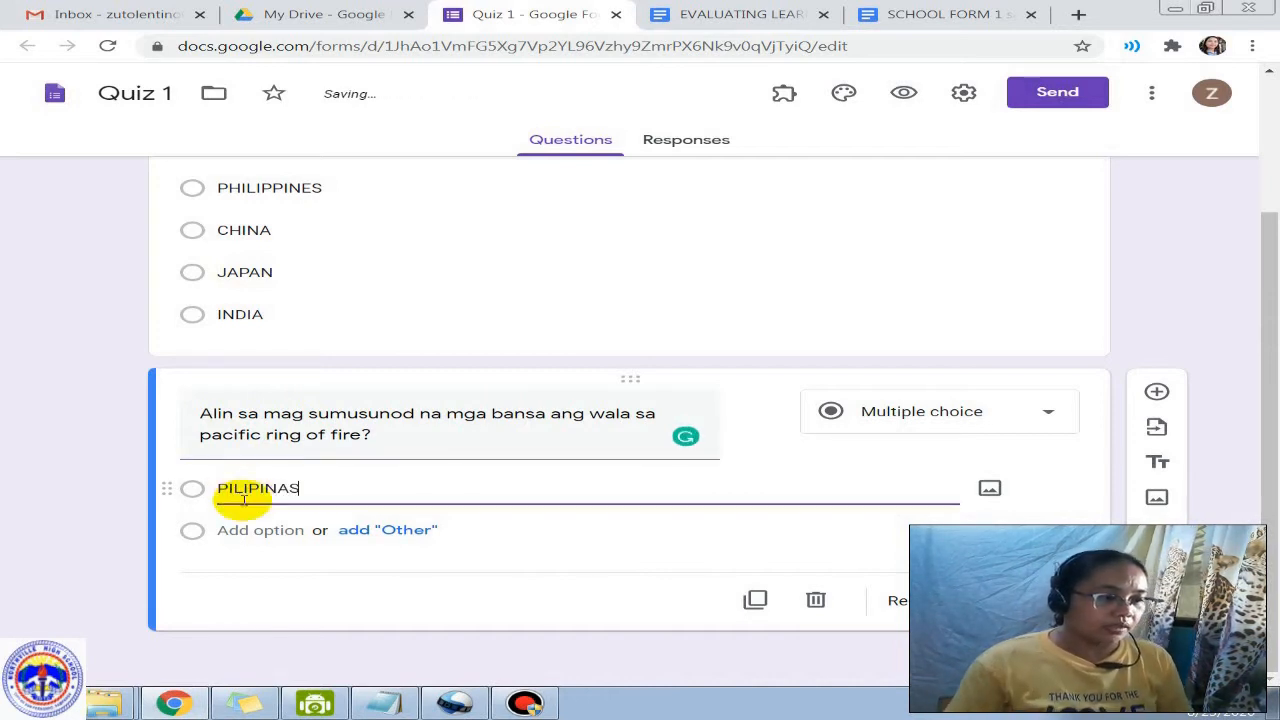
left_click(248, 530)
type("FRAN")
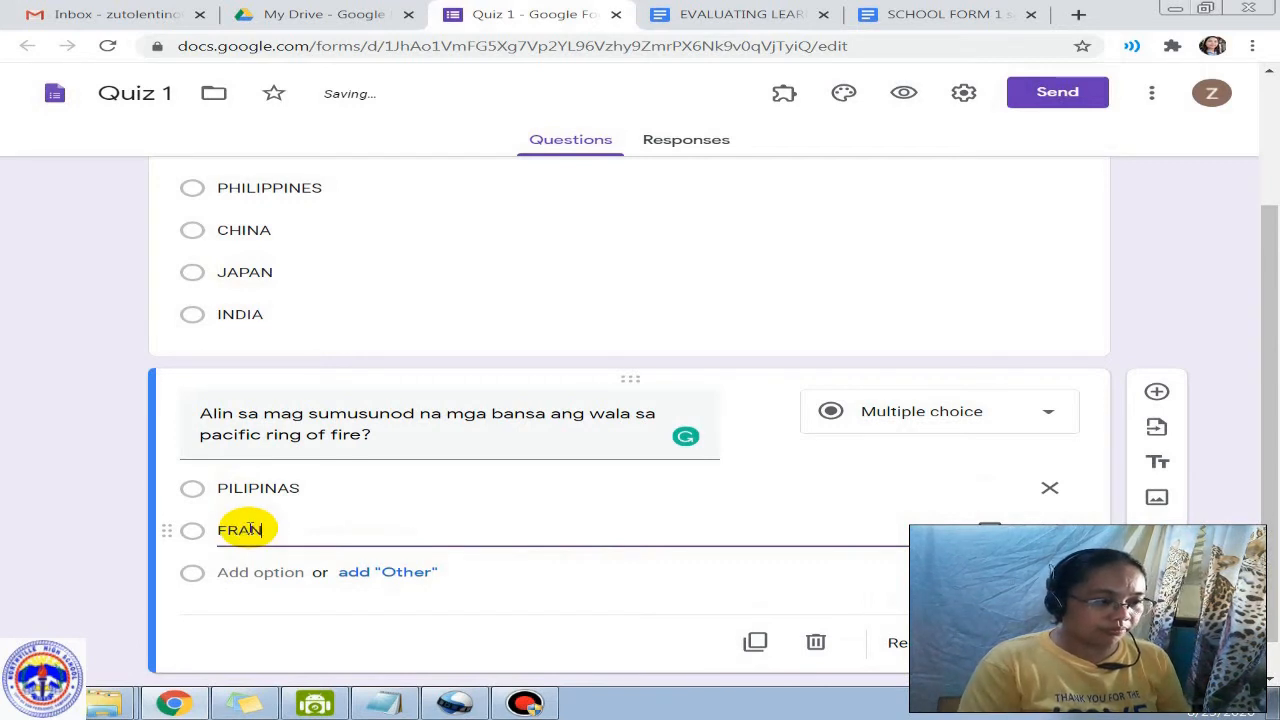
type("CE")
left_click(248, 572)
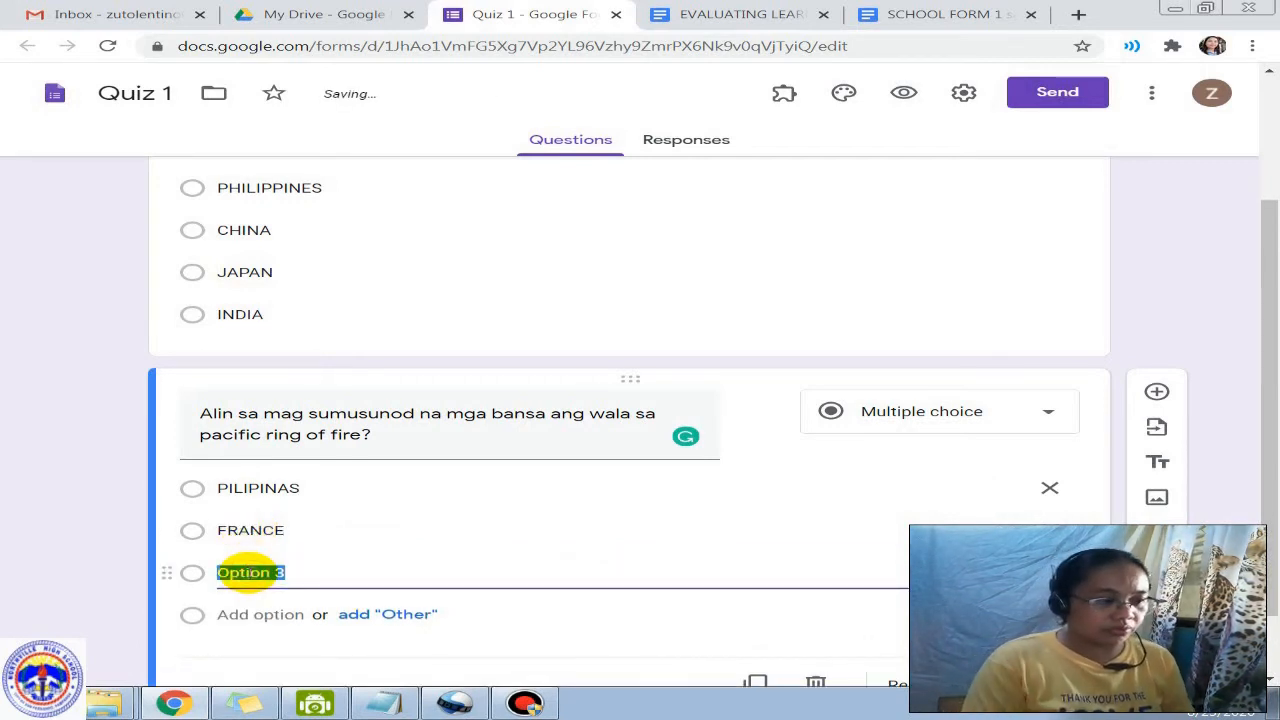
type("JAPAN")
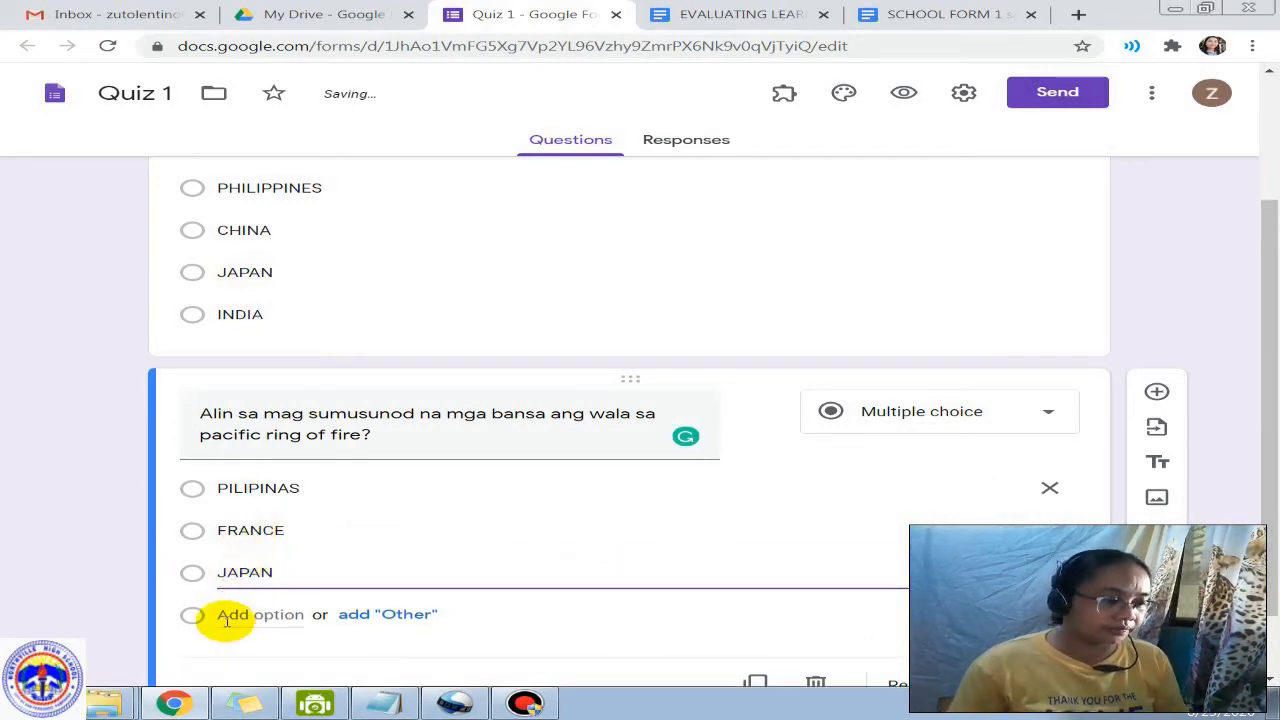
left_click(232, 614)
type("TAIWAN")
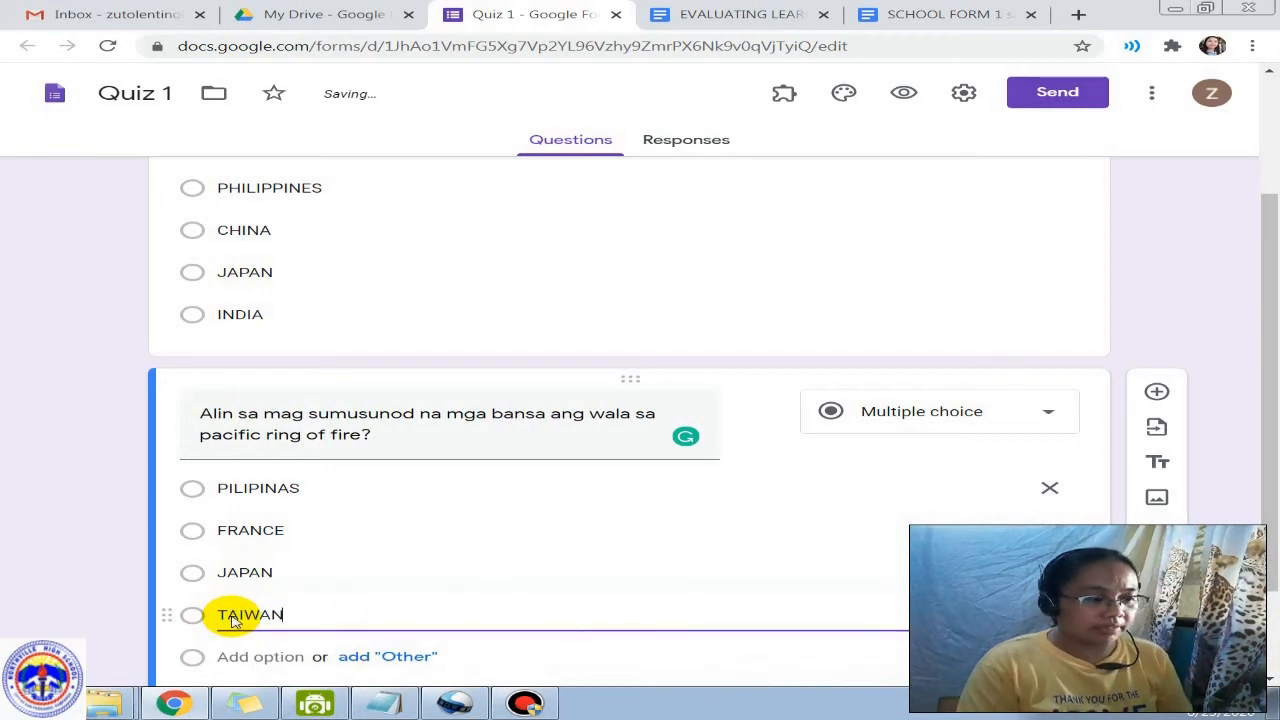
scroll(371, 529, "down", 1)
scroll(509, 443, "up", 2)
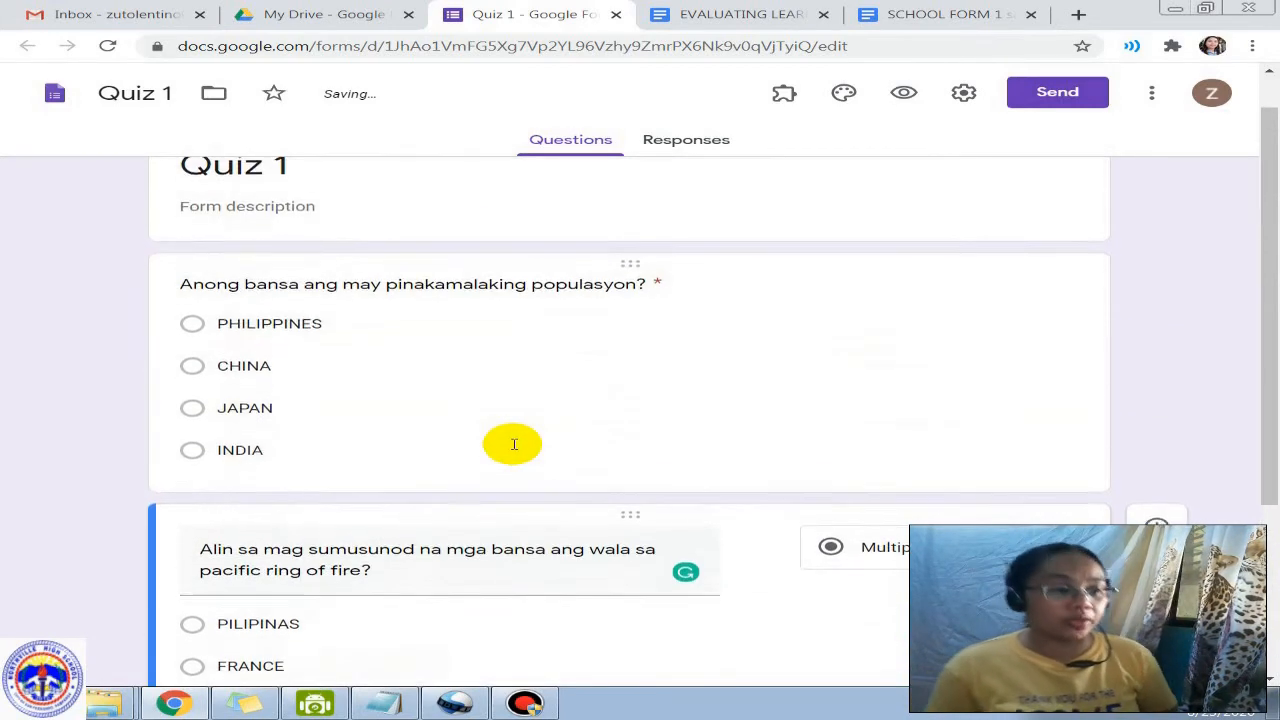
scroll(513, 443, "up", 1)
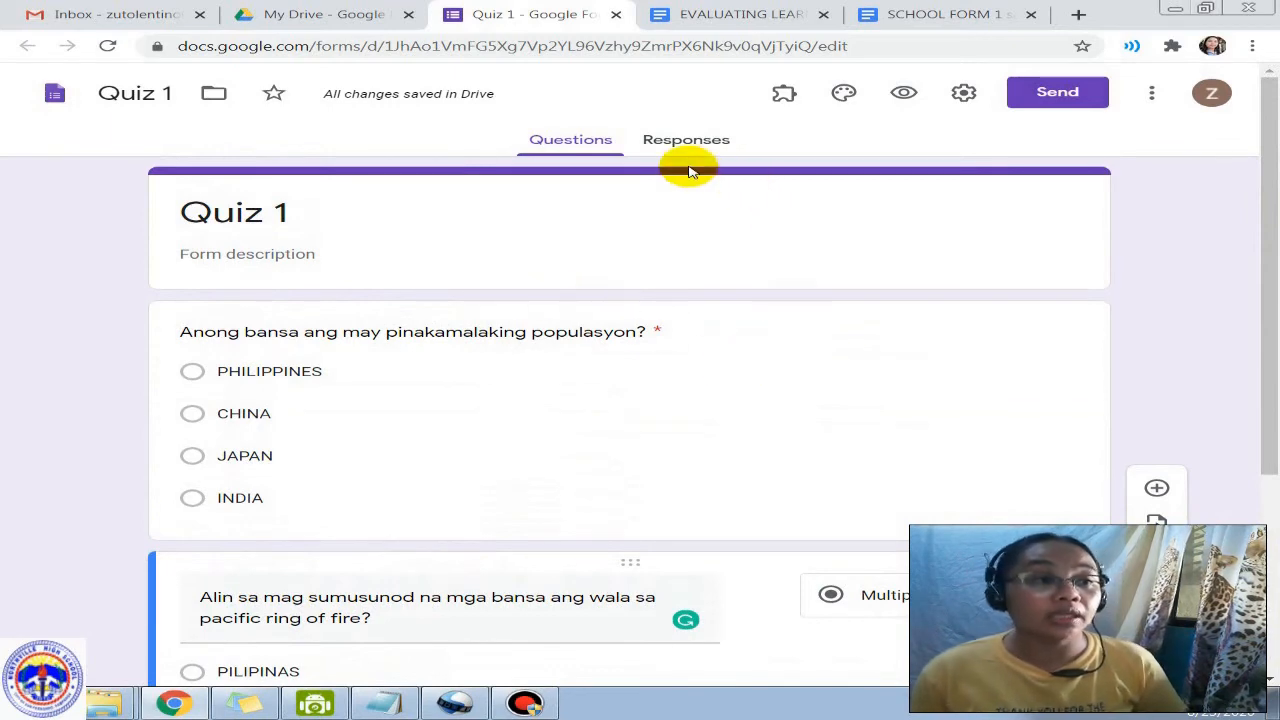
Step: Make the form a quiz with grades released after manual review, hiding missed questions and correct answers
left_click(961, 98)
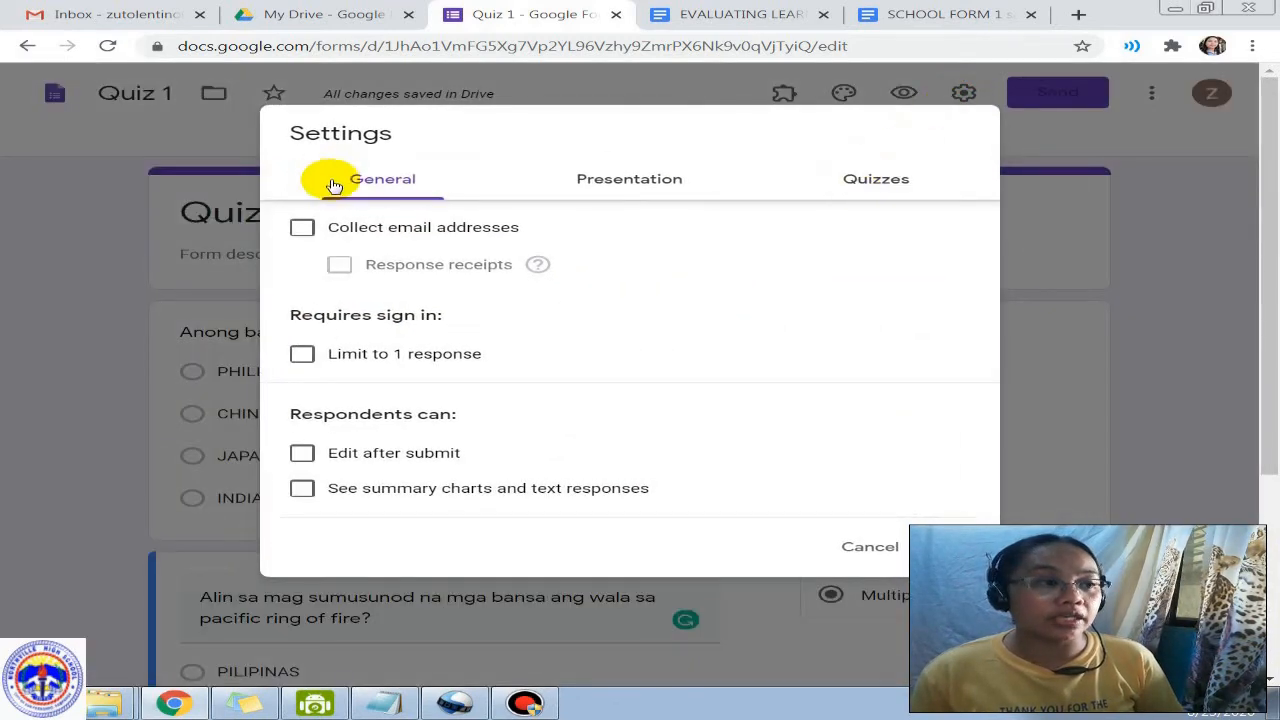
left_click(866, 179)
left_click(327, 226)
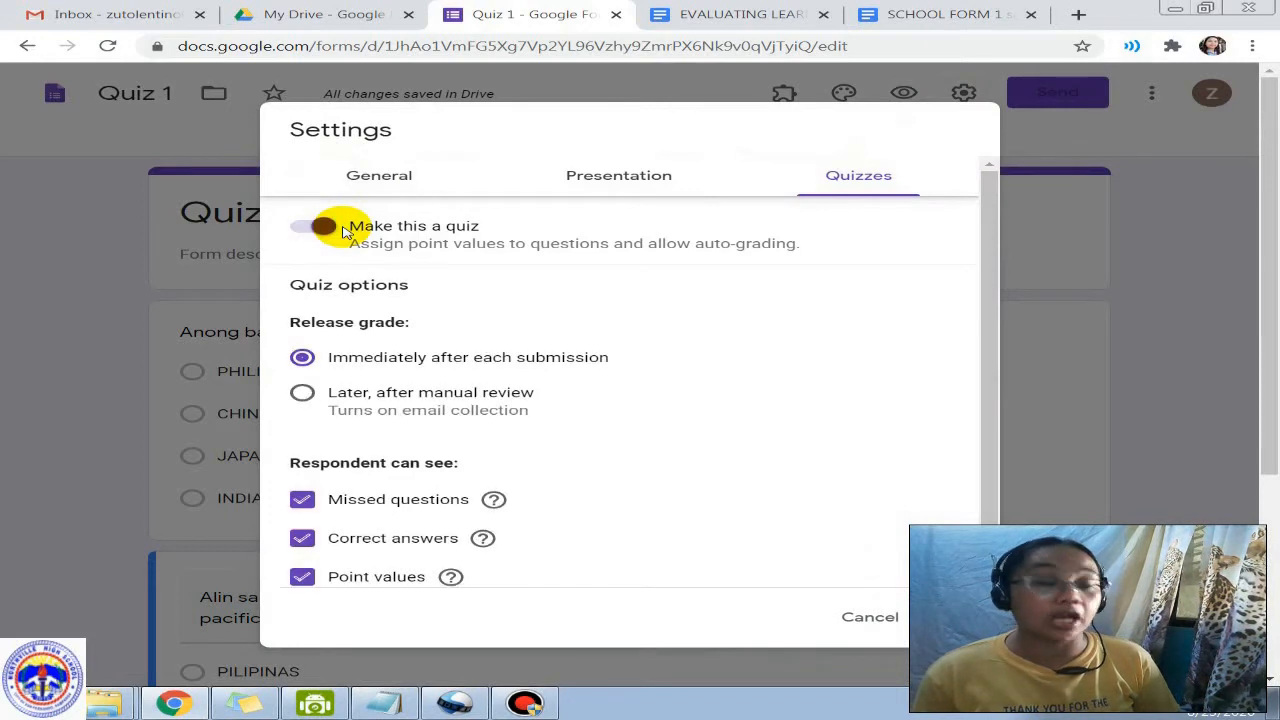
scroll(468, 280, "down", 1)
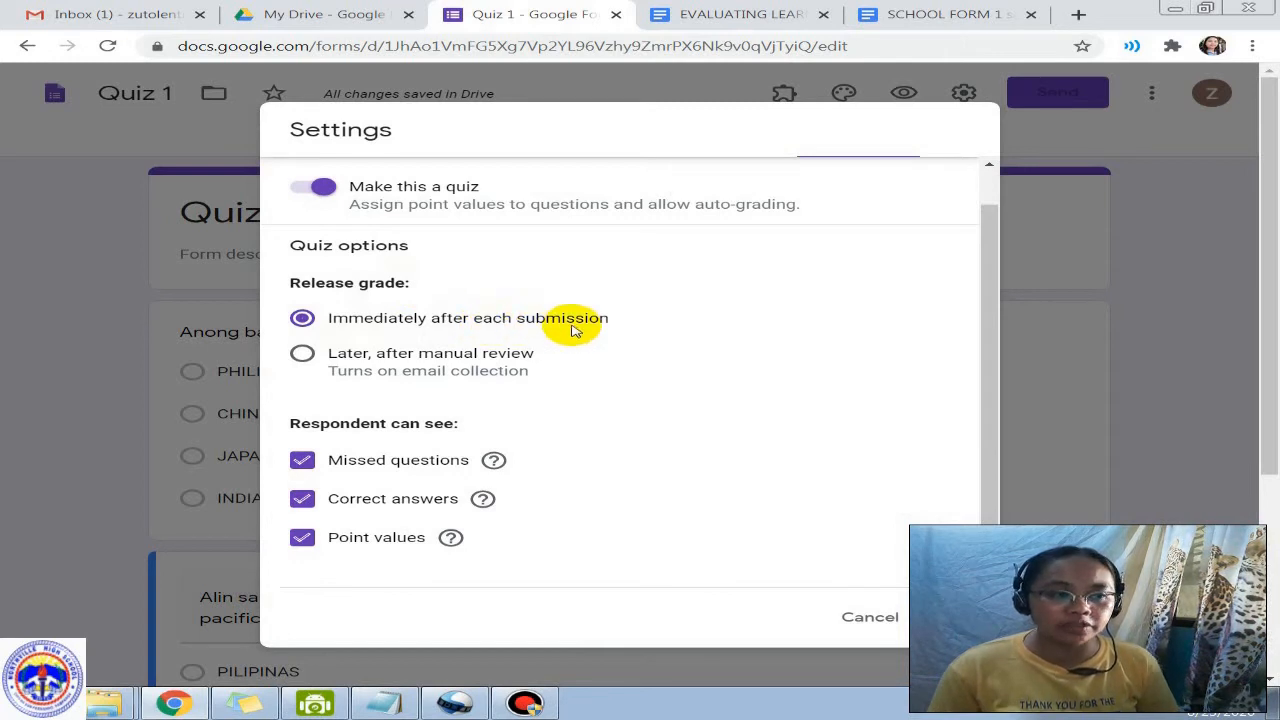
left_click(303, 356)
scroll(463, 368, "down", 3)
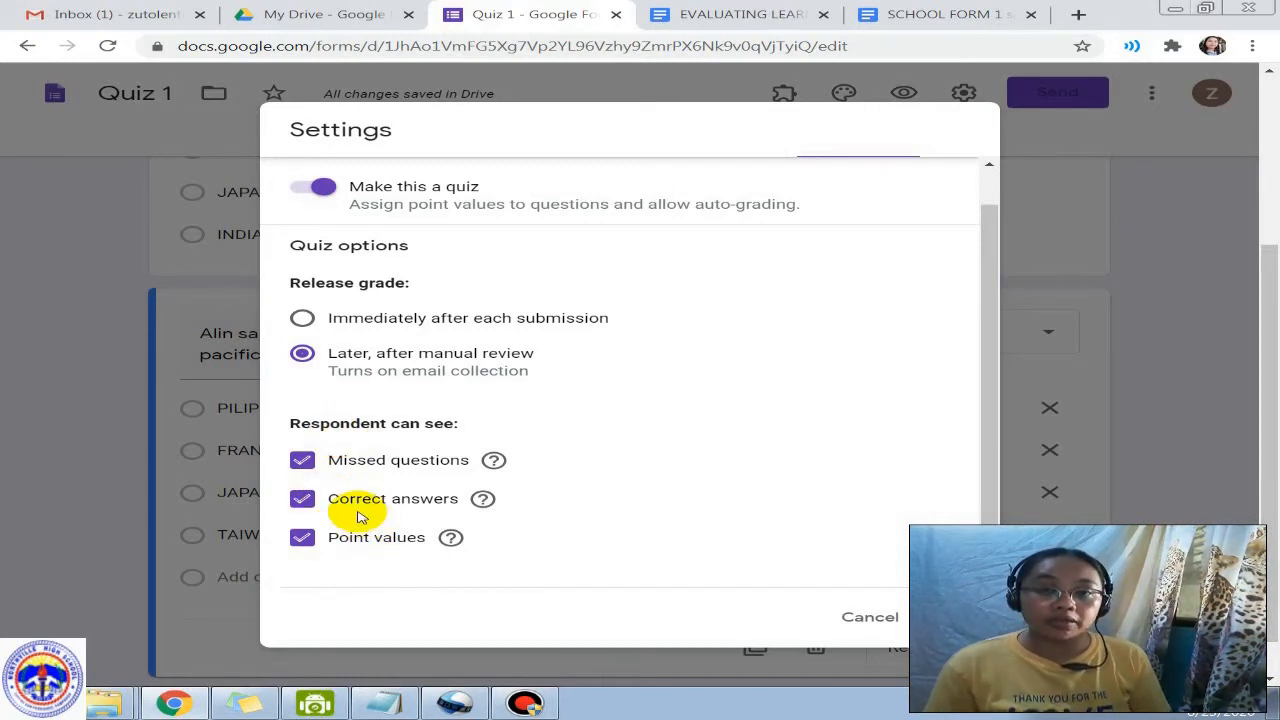
left_click(300, 459)
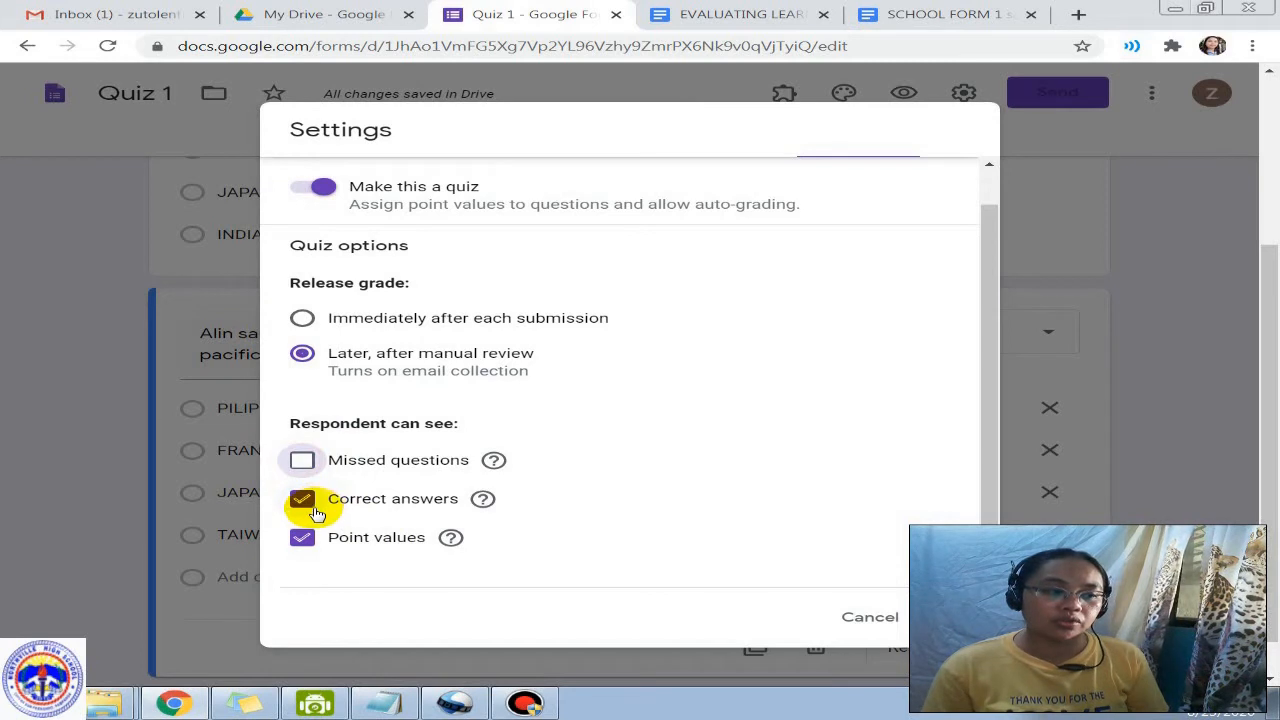
left_click(314, 510)
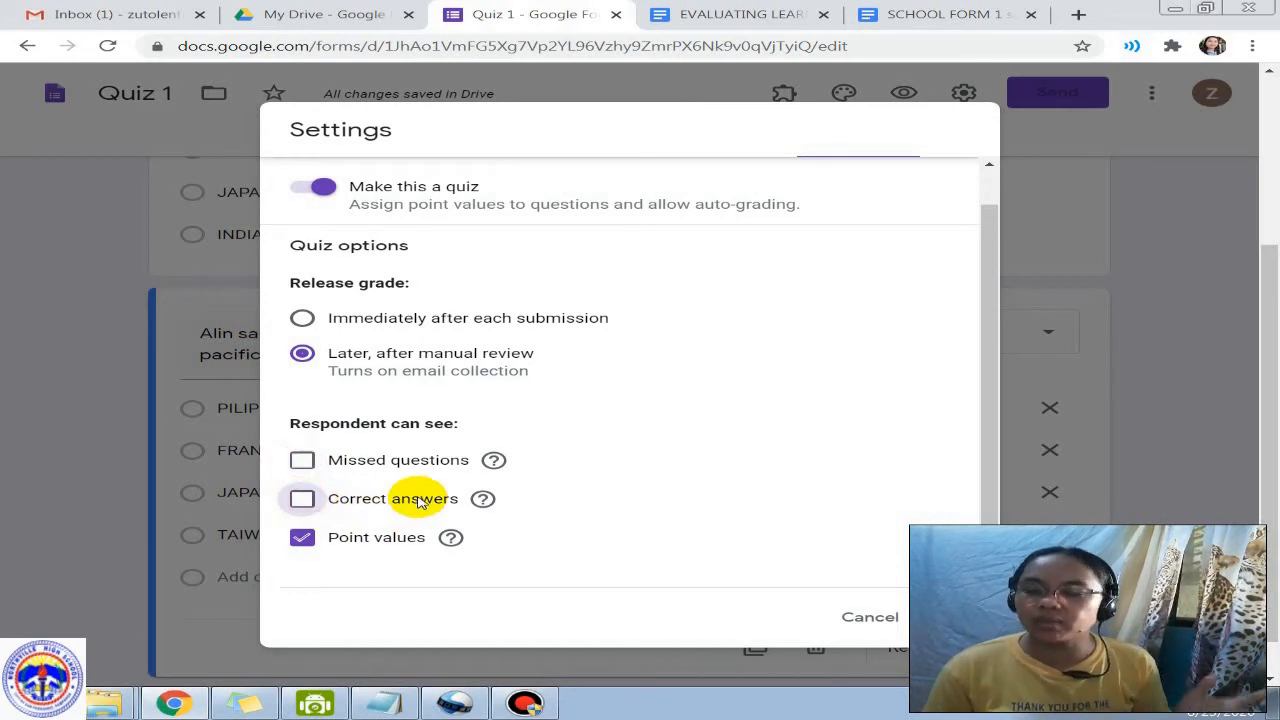
scroll(420, 502, "down", 1)
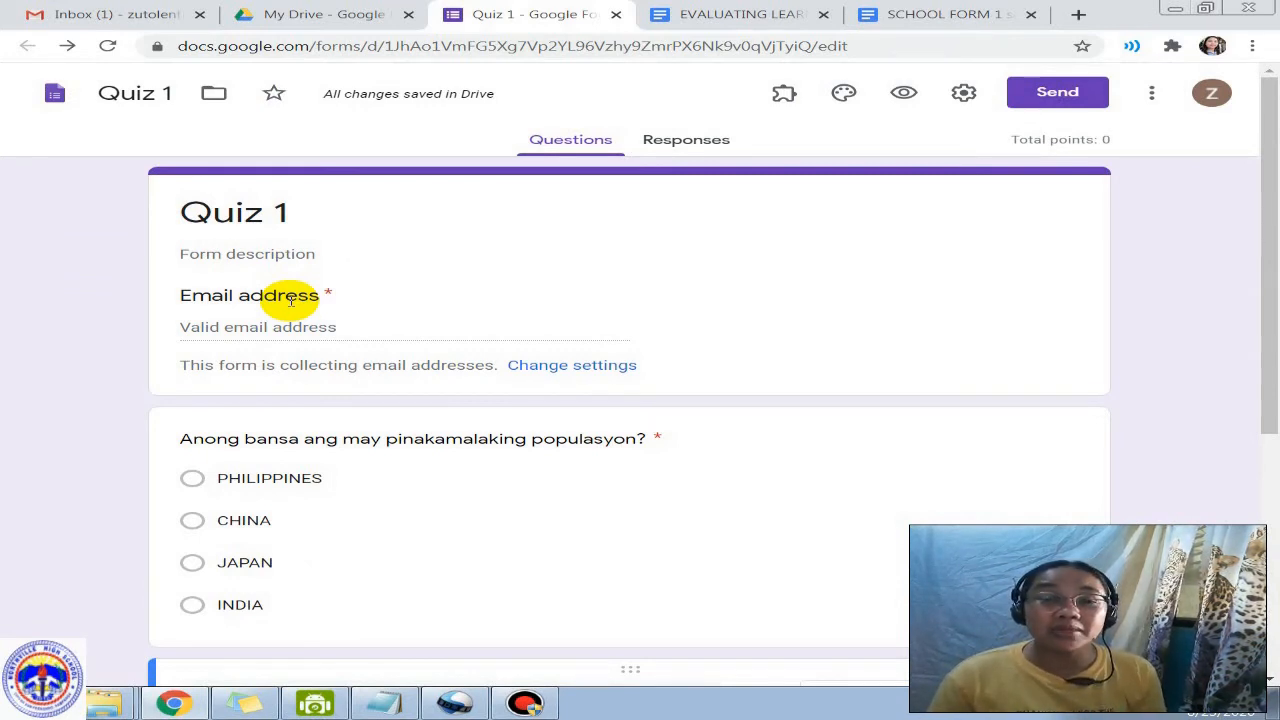
Step: Turn off email address collection and save the settings
left_click(590, 366)
left_click(302, 229)
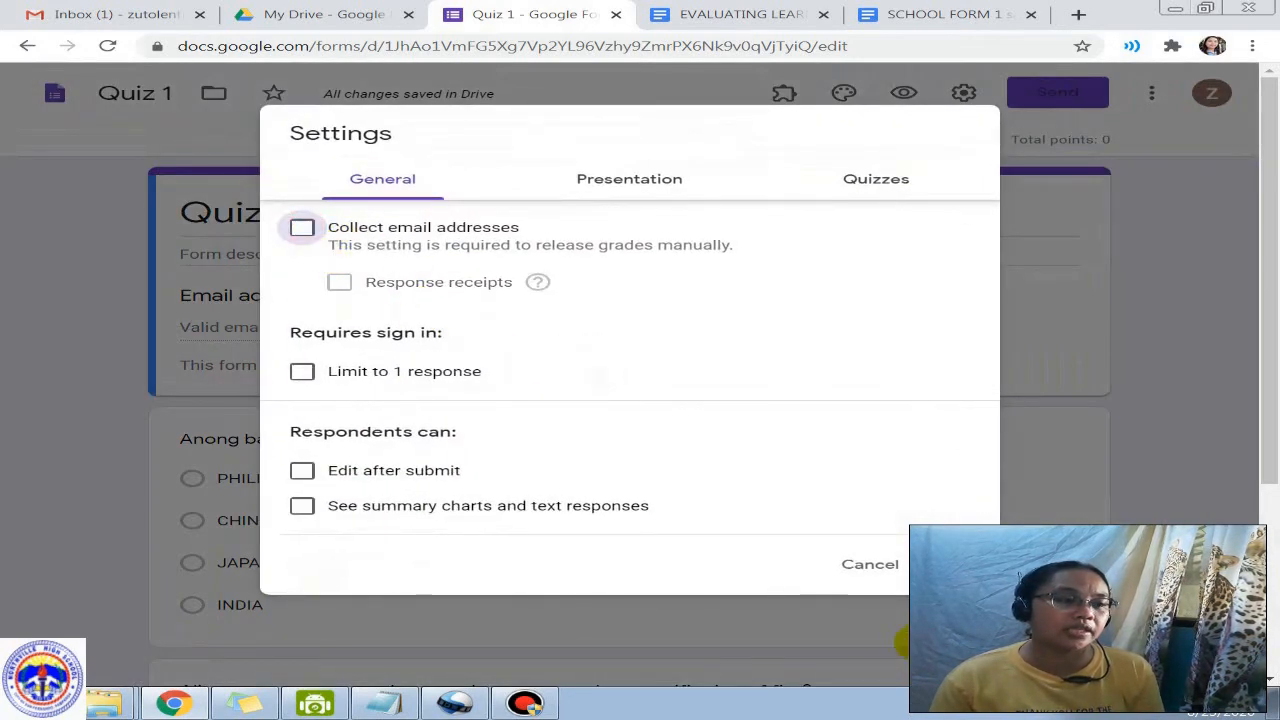
left_click(905, 566)
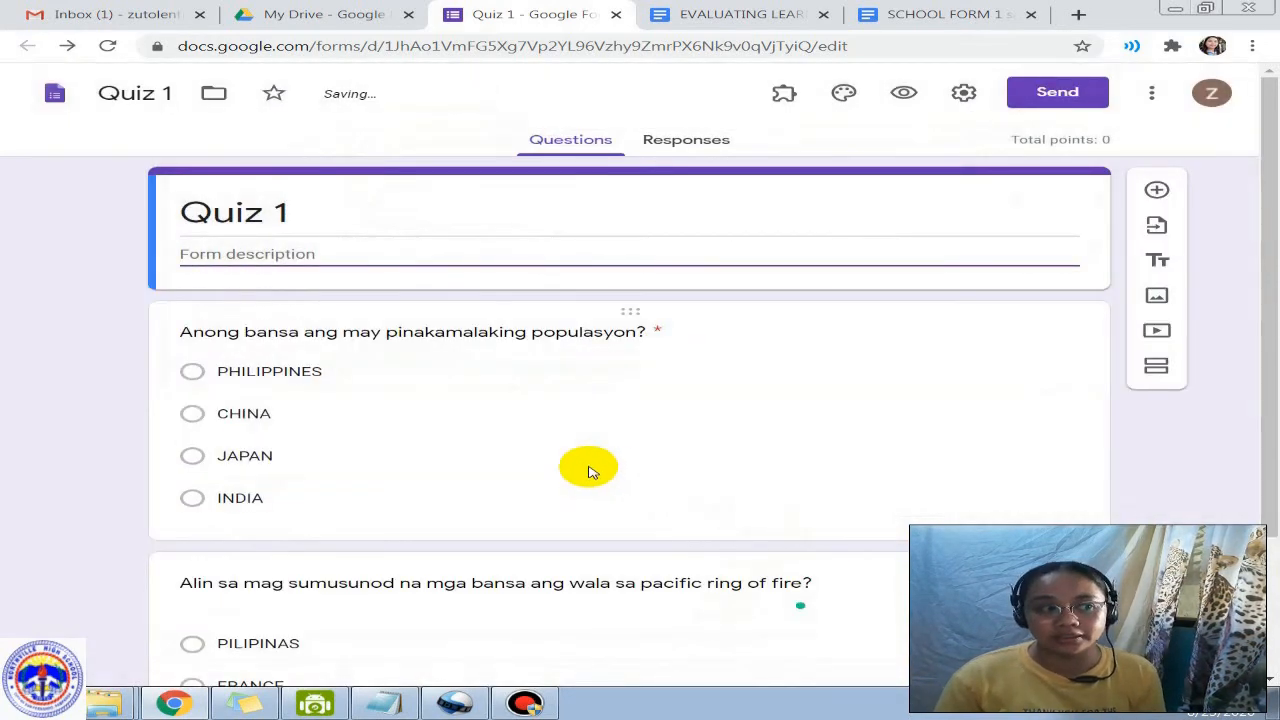
Step: Add a new question at the top of the form and make LAST NAME required
left_click(186, 330)
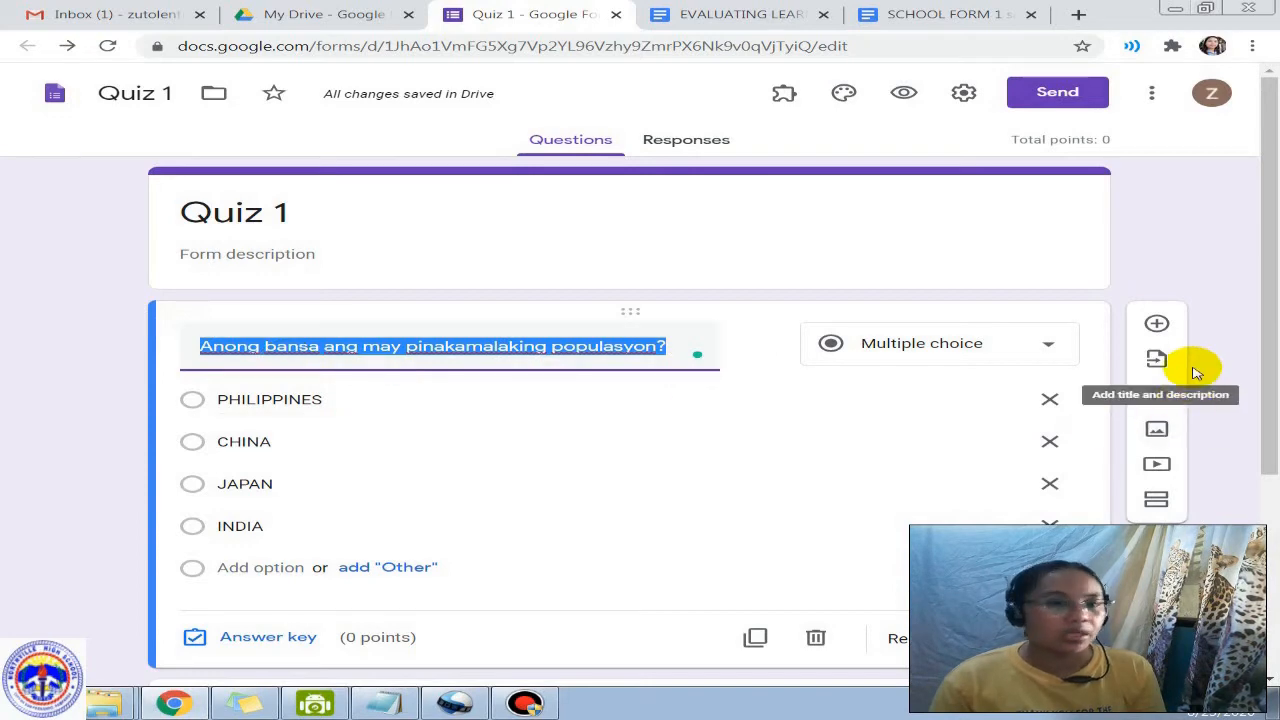
left_click(1157, 323)
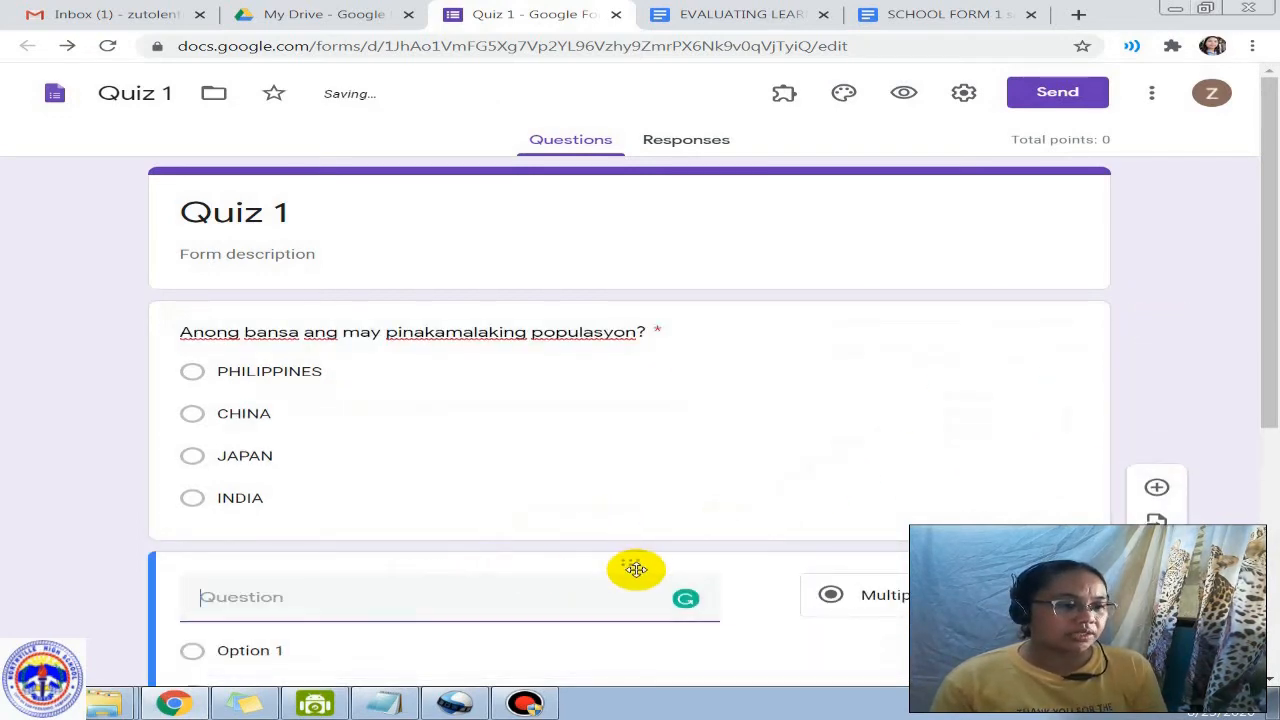
left_click_drag(634, 569, 583, 317)
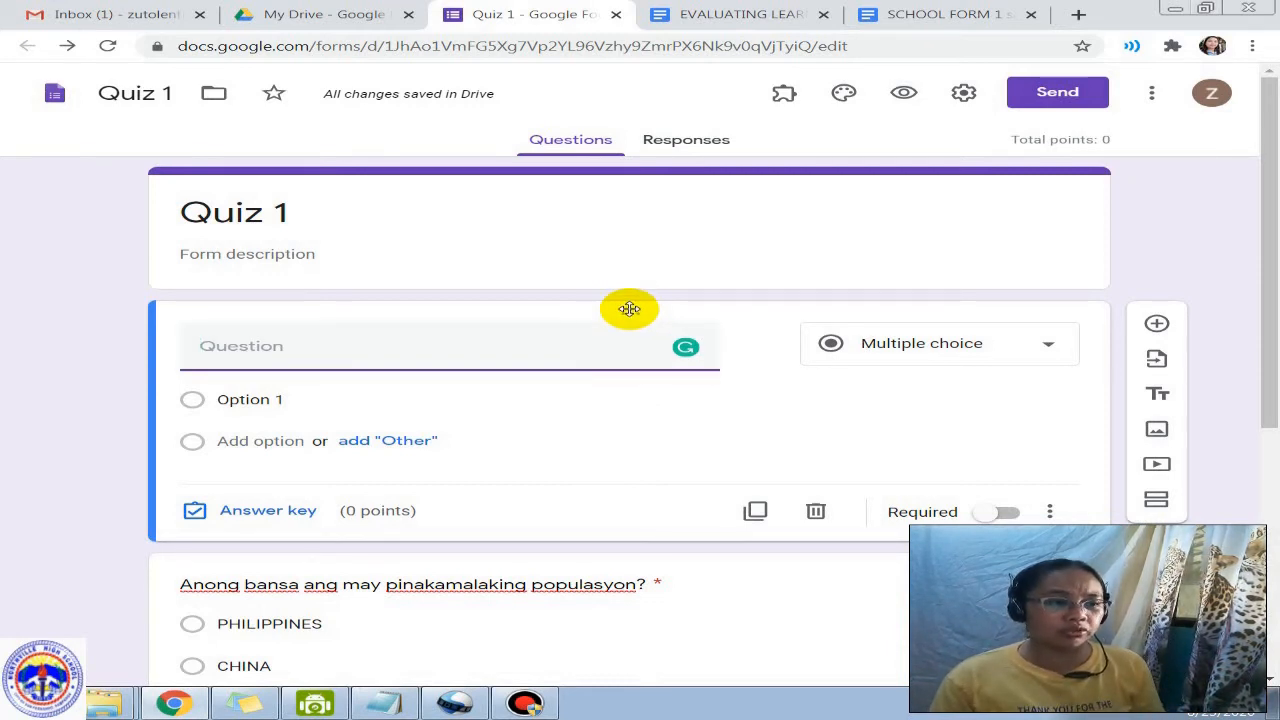
mouse_move(629, 306)
left_mouse_down()
mouse_move(620, 346)
mouse_move(627, 300)
left_mouse_up()
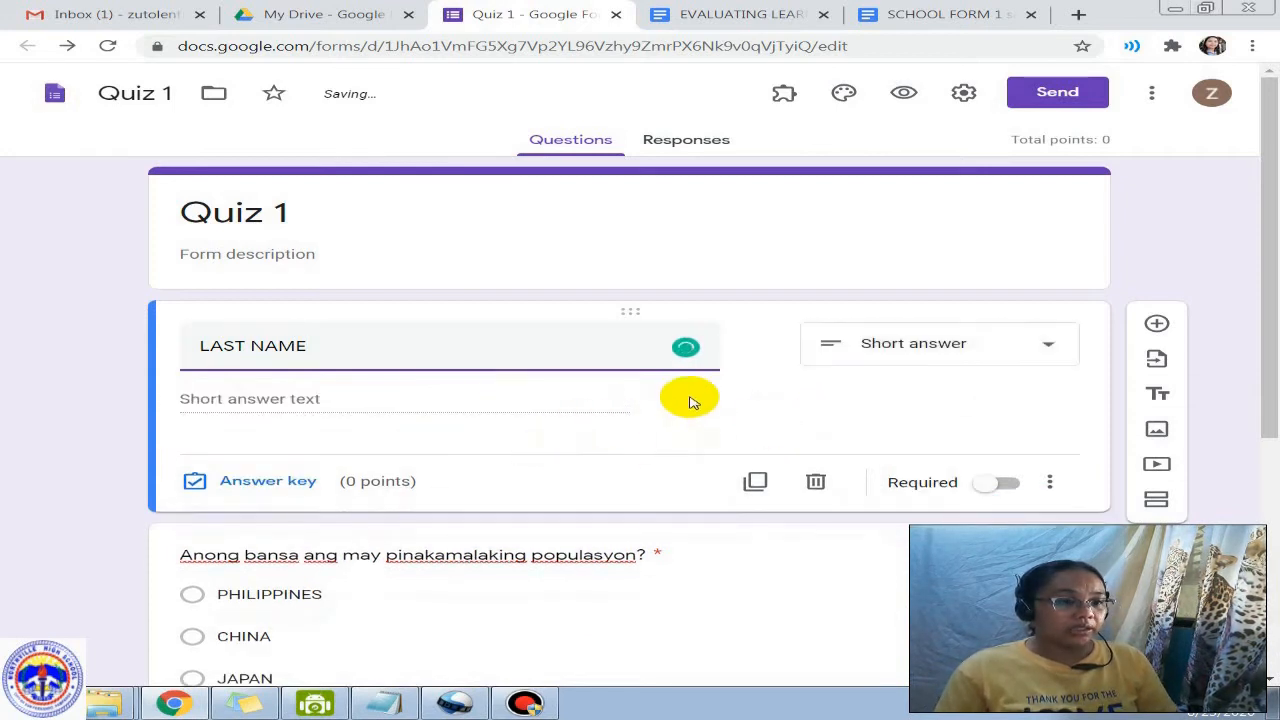
left_click(995, 482)
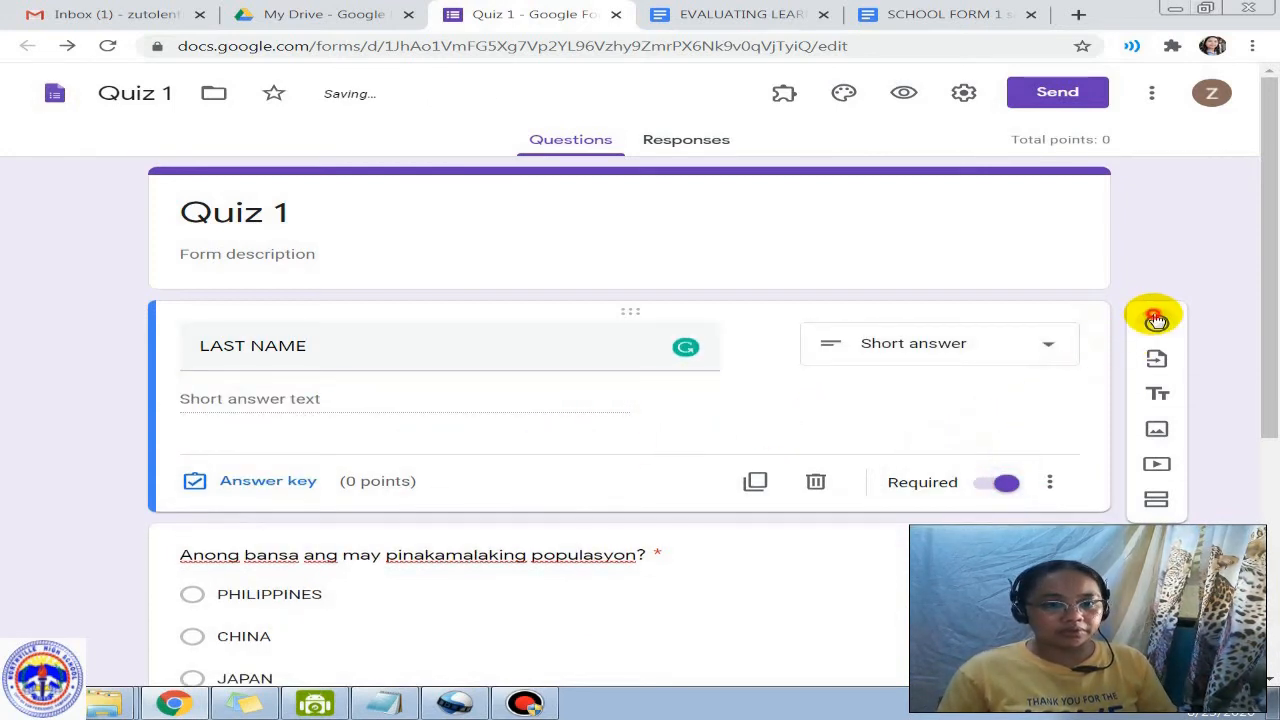
Step: Delete an unwanted linear scale question and duplicate LAST NAME into a FIRST NAME question
left_click(1156, 323)
left_click(443, 481)
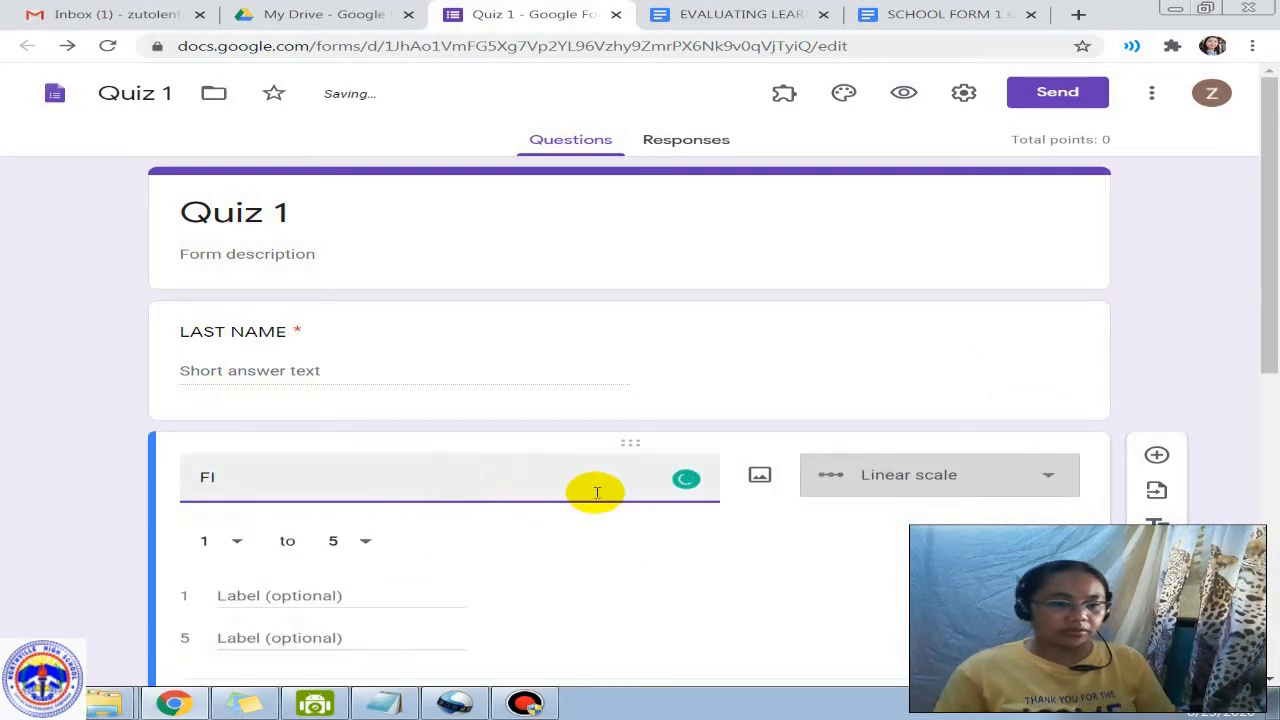
scroll(594, 491, "down", 3)
left_click(814, 437)
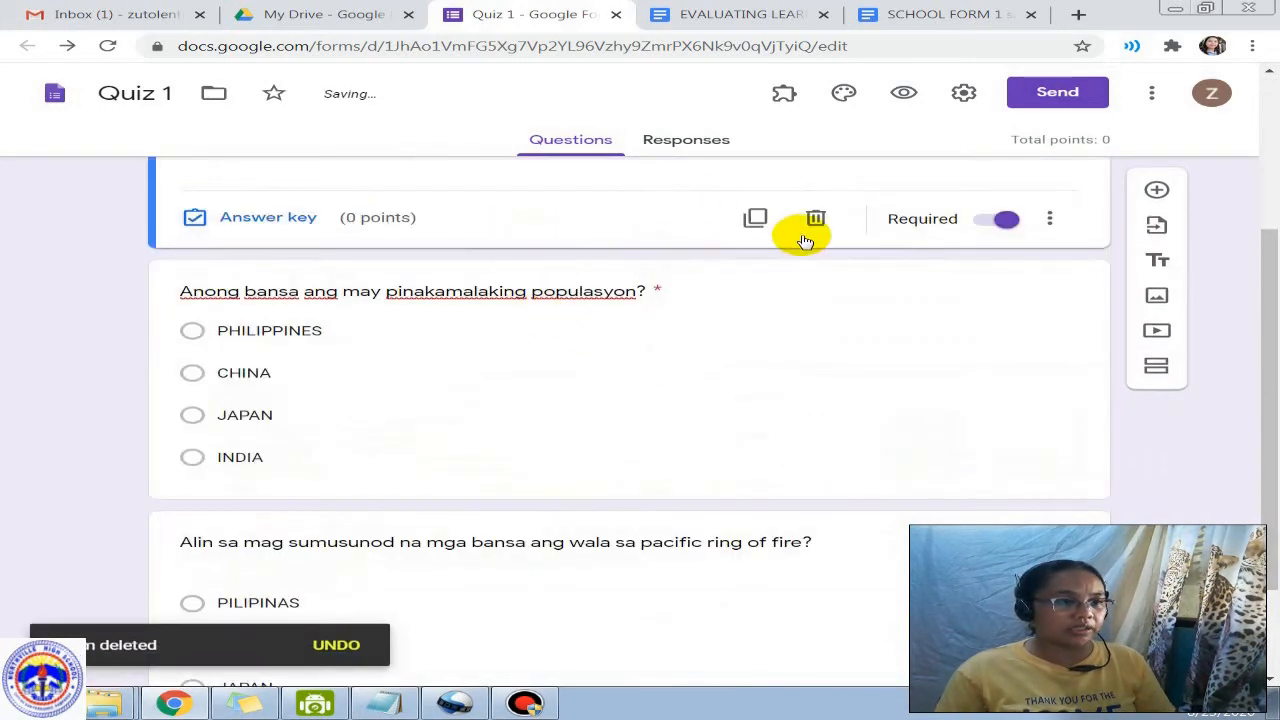
left_click(755, 217)
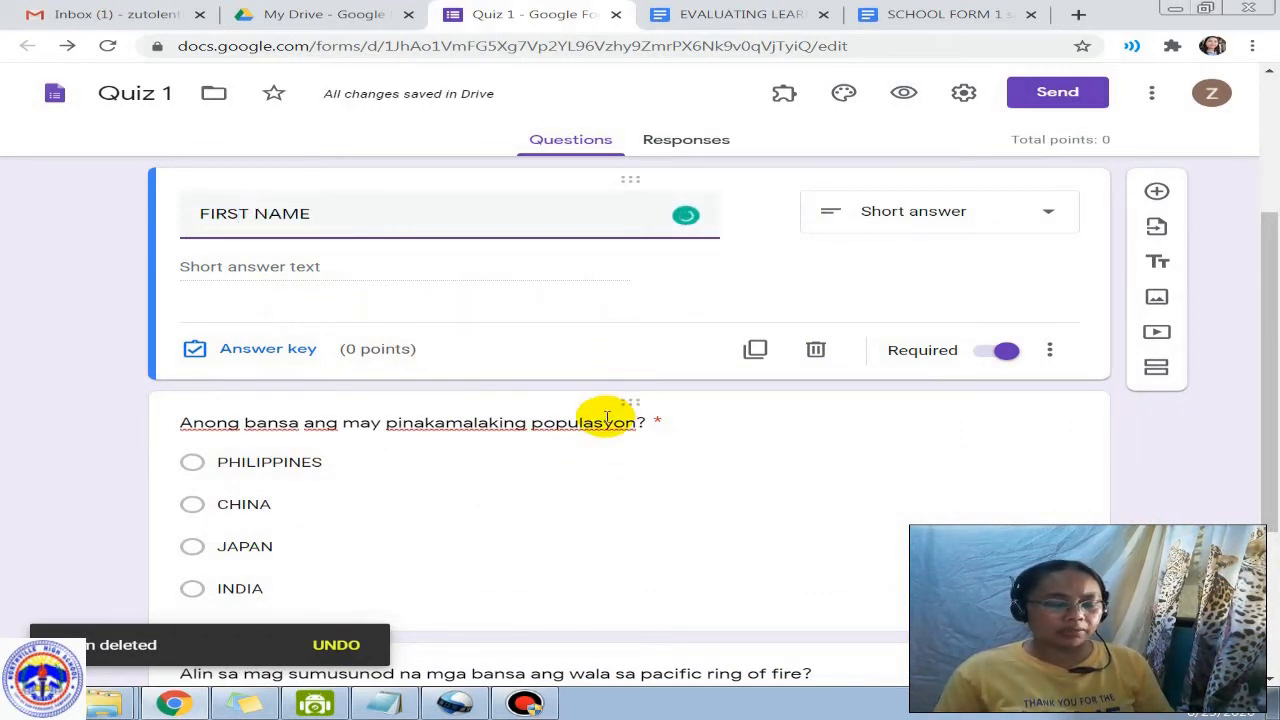
scroll(553, 350, "up", 3)
scroll(553, 351, "down", 3)
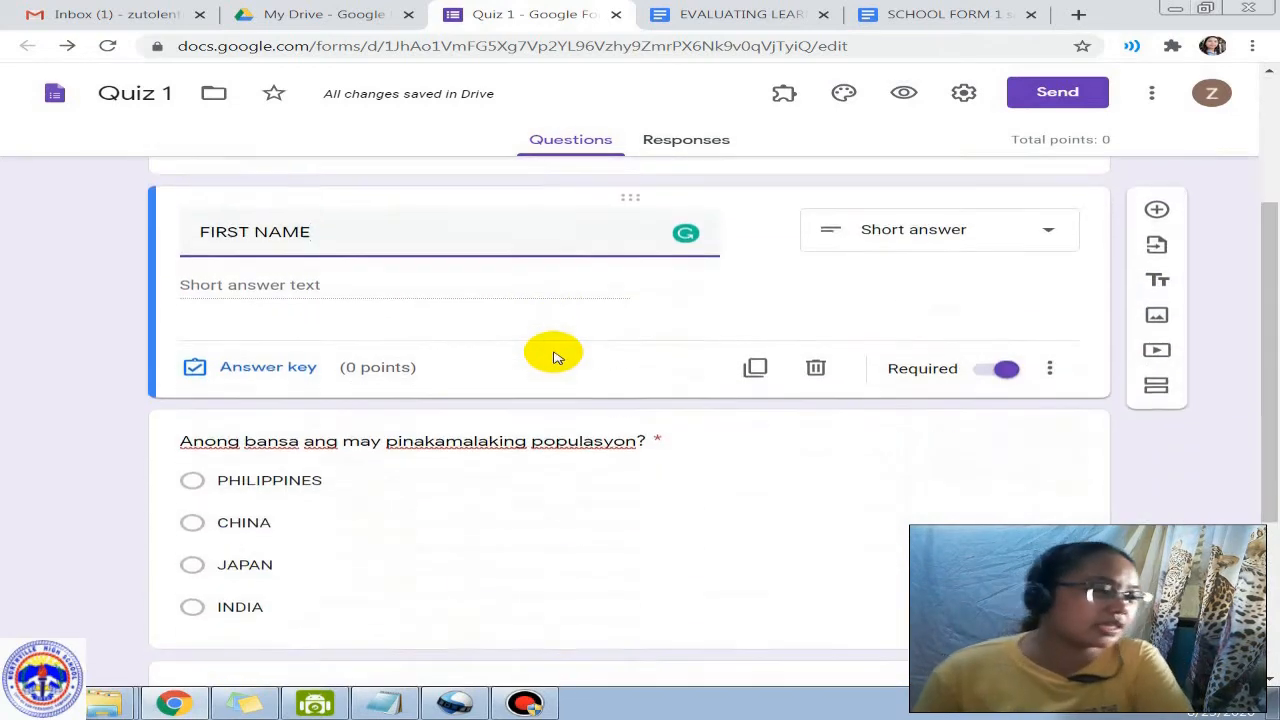
scroll(560, 348, "up", 3)
scroll(563, 350, "down", 4)
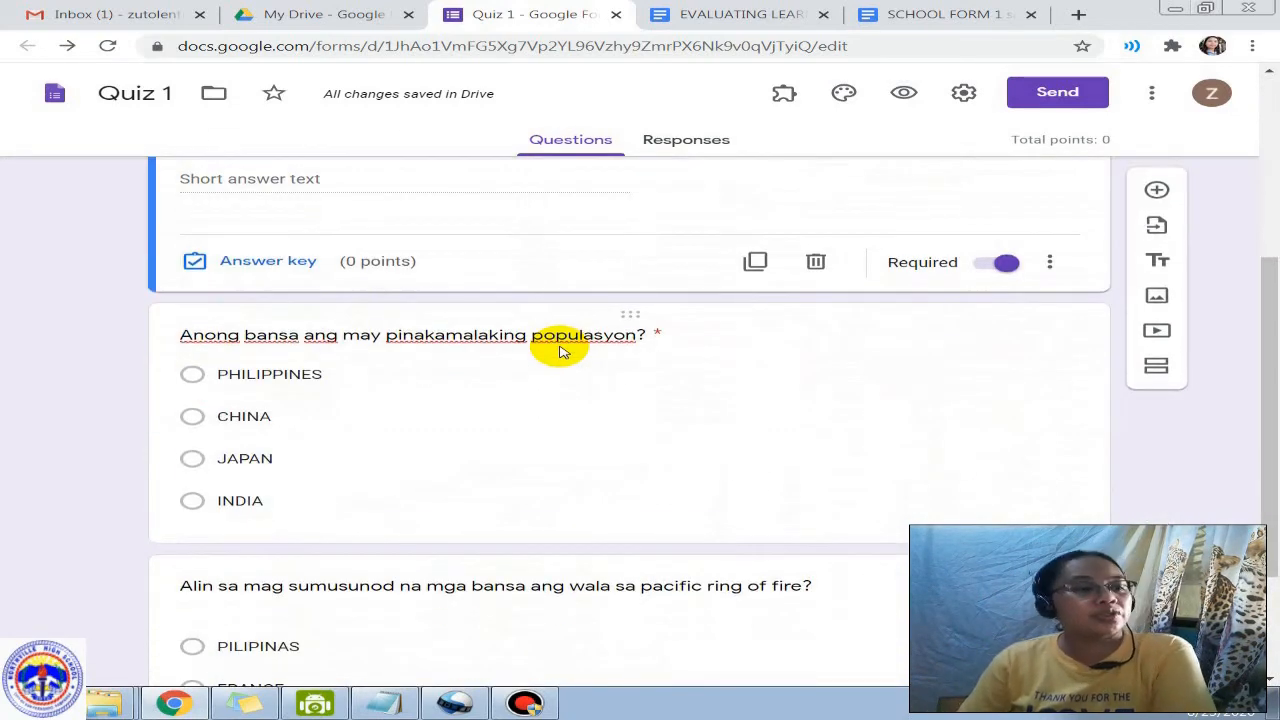
scroll(560, 350, "down", 2)
scroll(560, 350, "up", 4)
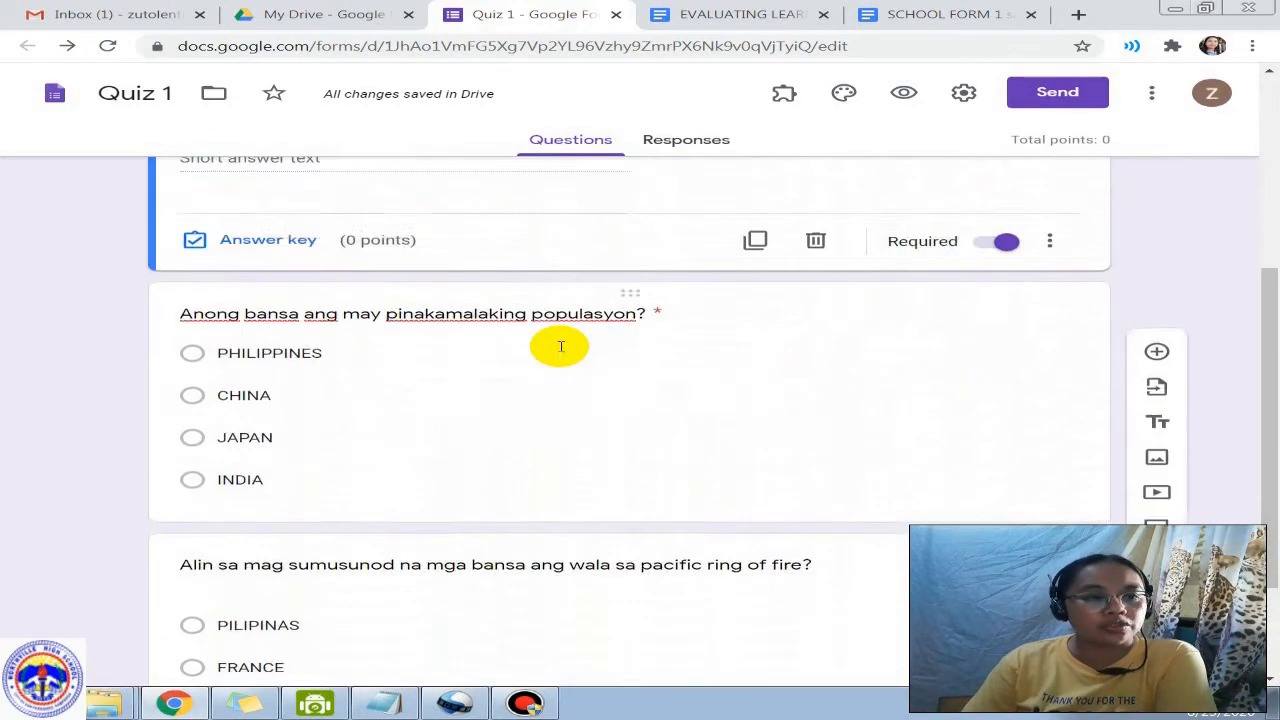
scroll(560, 403, "down", 4)
scroll(534, 423, "up", 2)
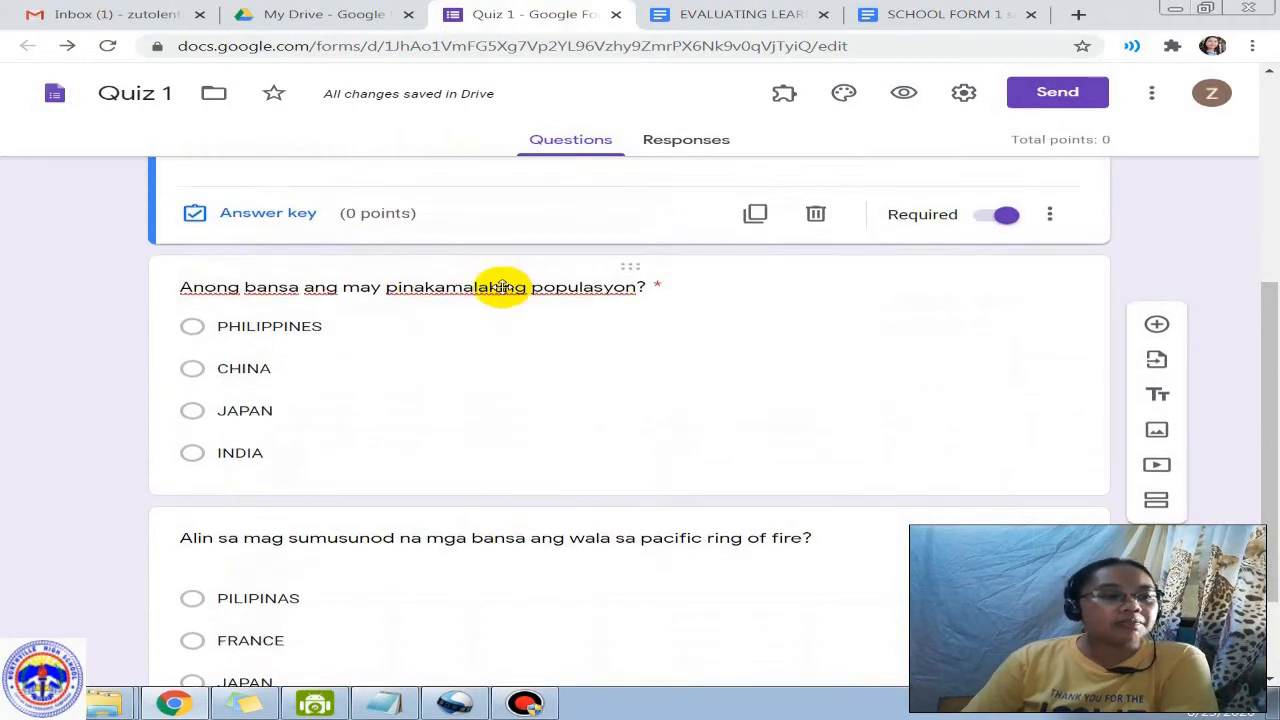
left_click(440, 347)
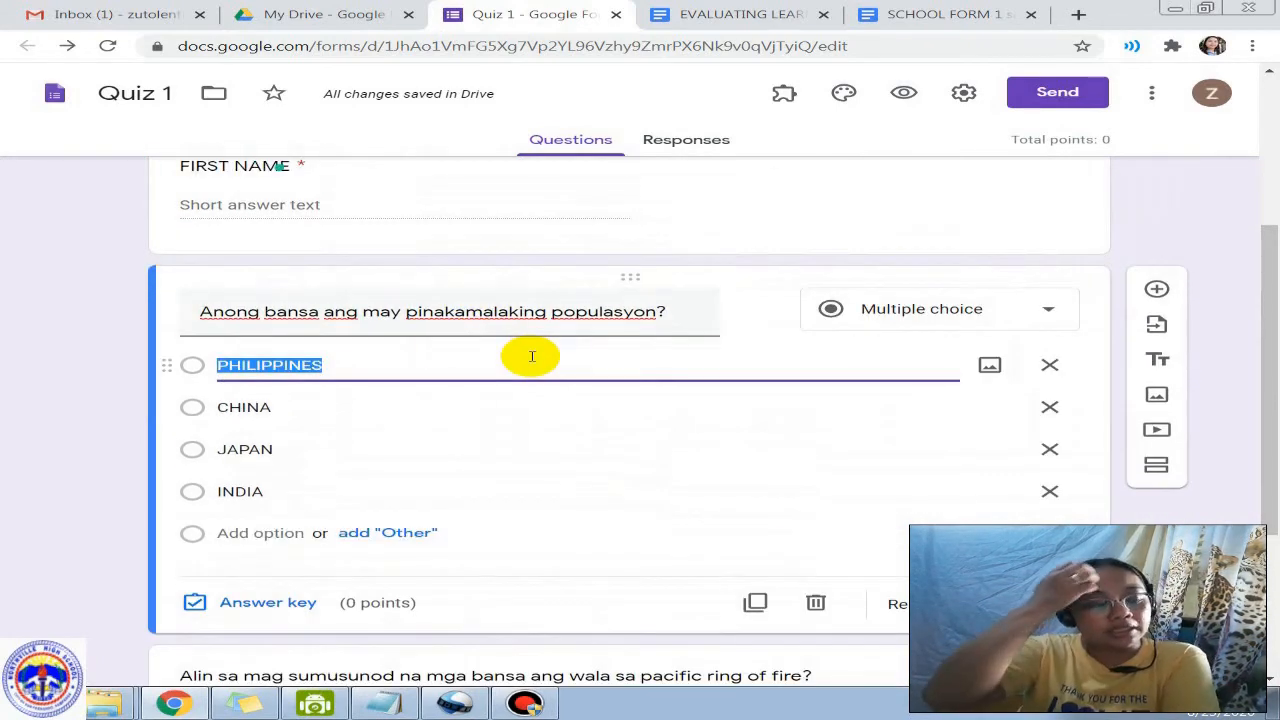
Step: Set the population question's answer key to CHINA, worth 1 point
left_click(285, 607)
left_click(1009, 358)
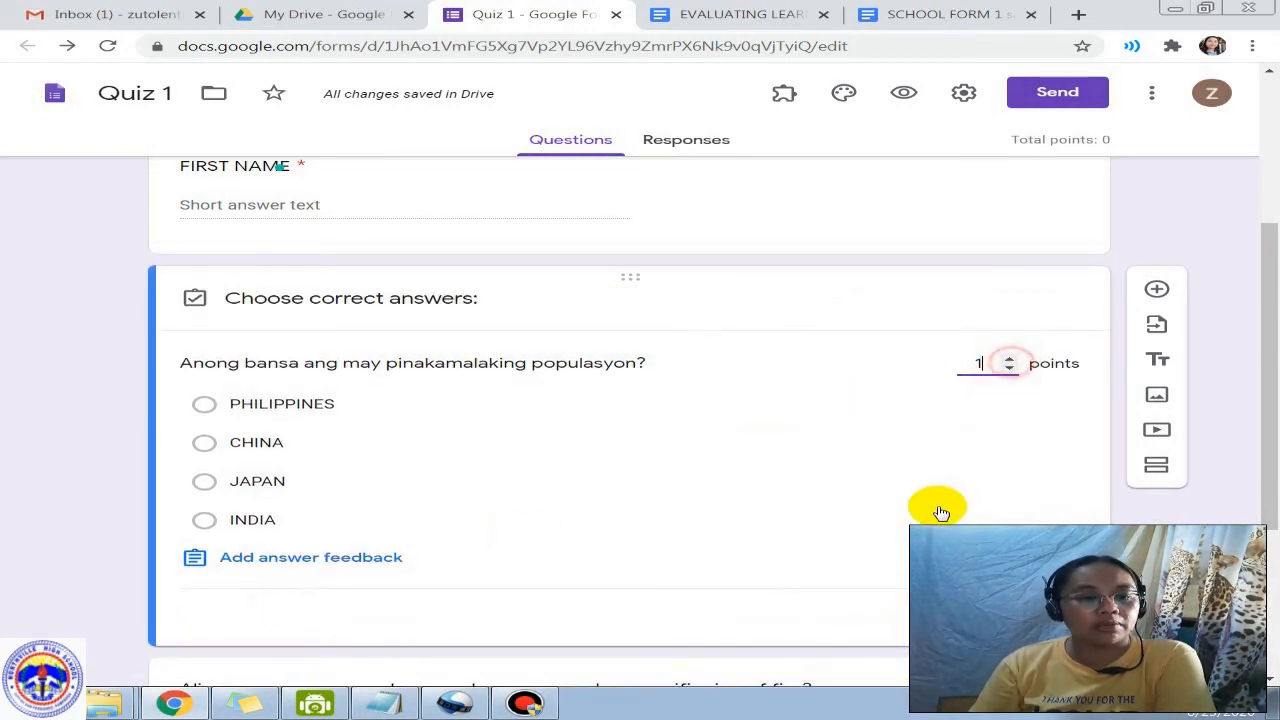
scroll(930, 512, "down", 2)
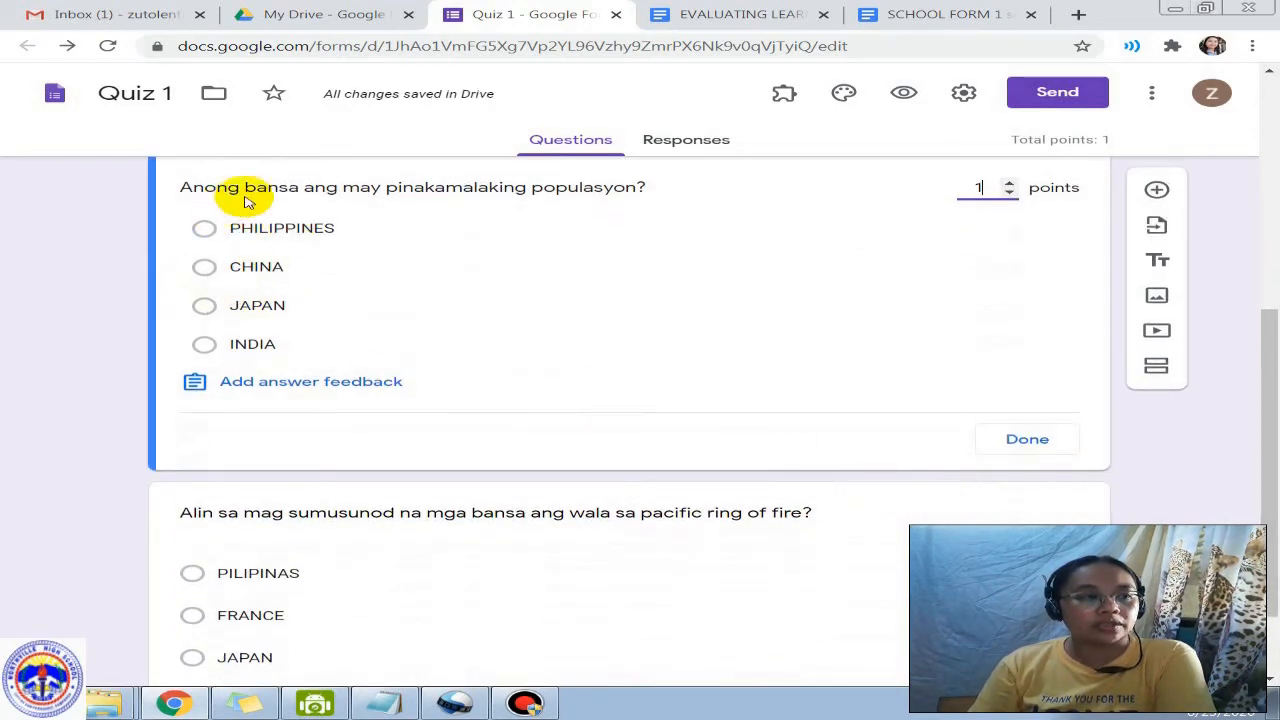
left_click(262, 266)
left_click(1020, 437)
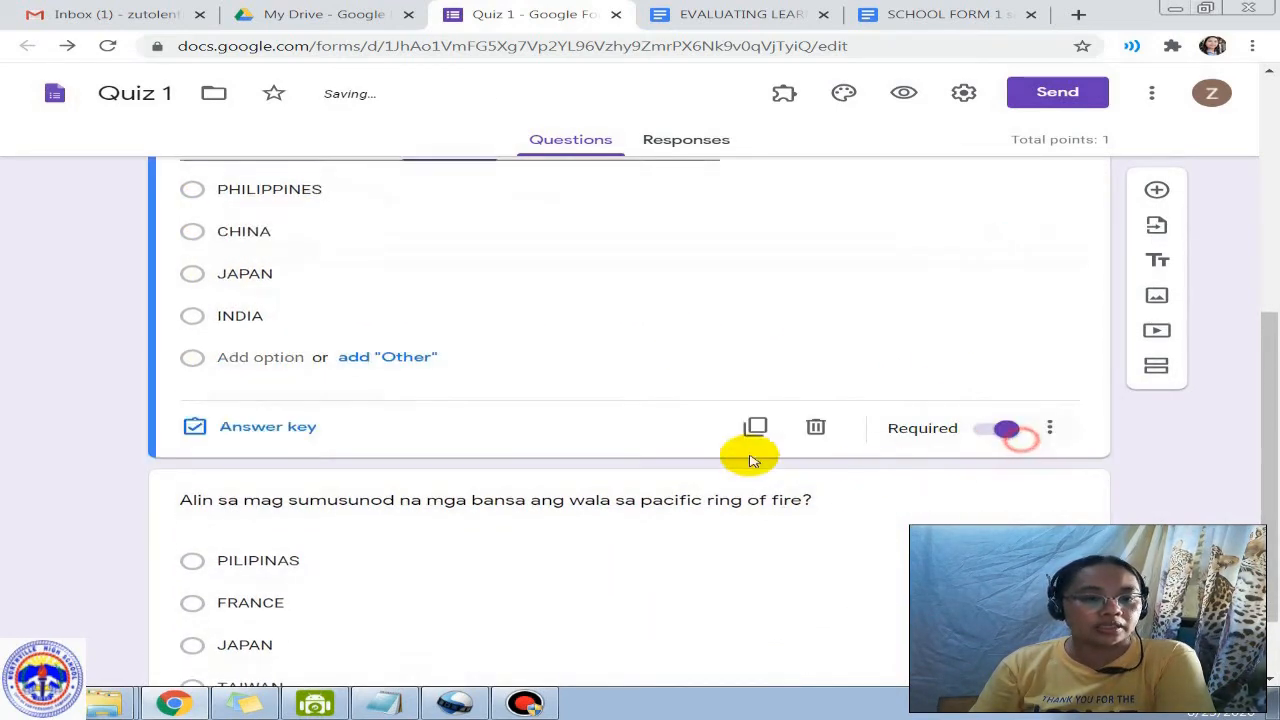
Step: Set the ring of fire question's answer key to FRANCE, worth 1 point
scroll(700, 452, "down", 1)
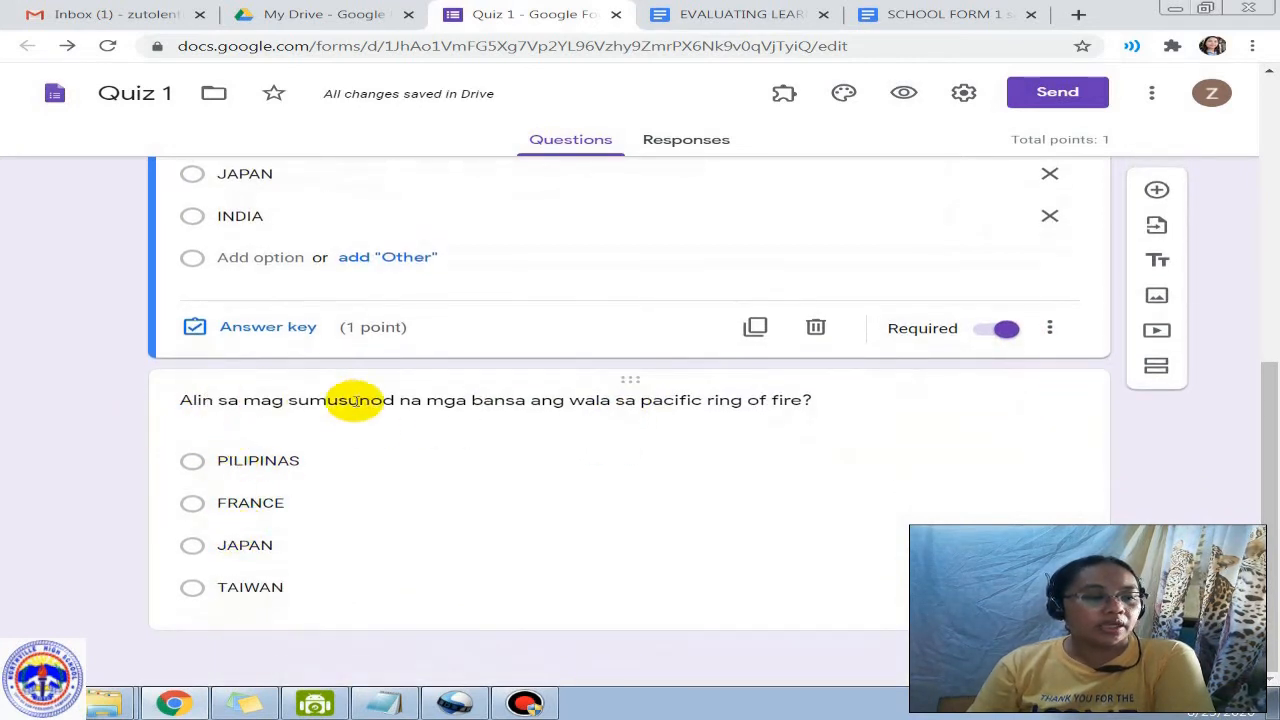
left_click(552, 512)
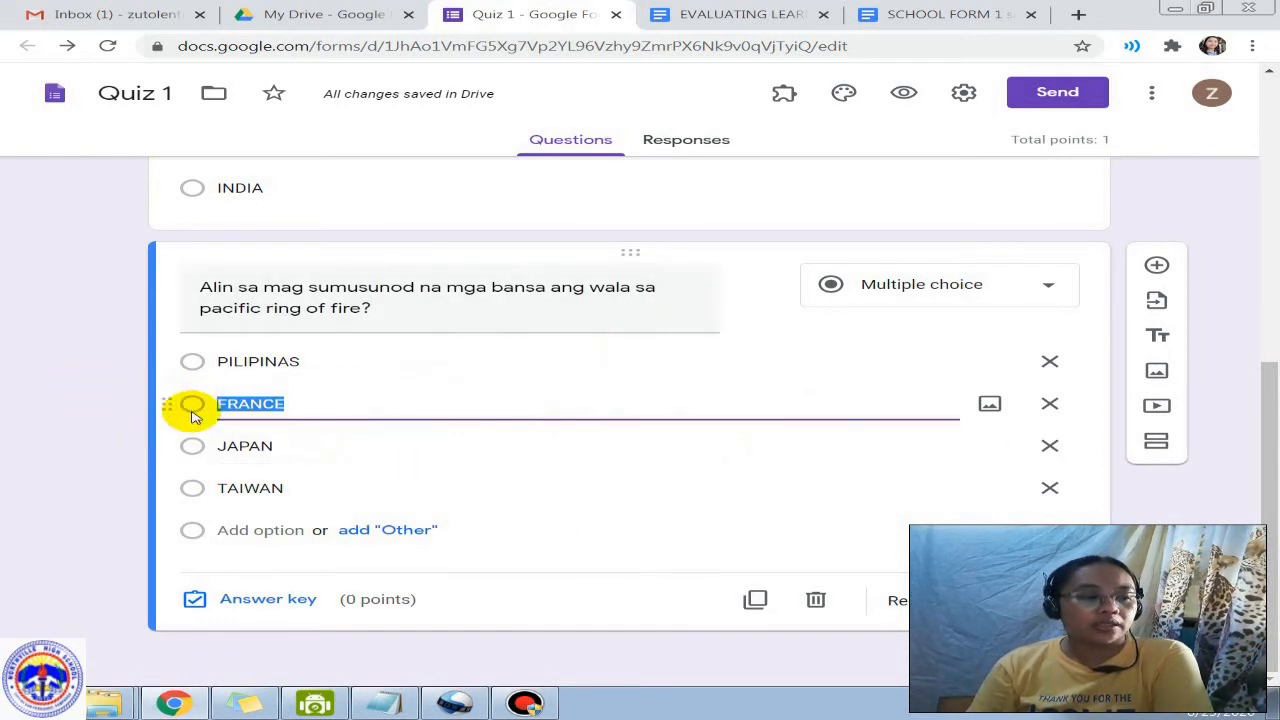
left_click(260, 601)
left_click(203, 428)
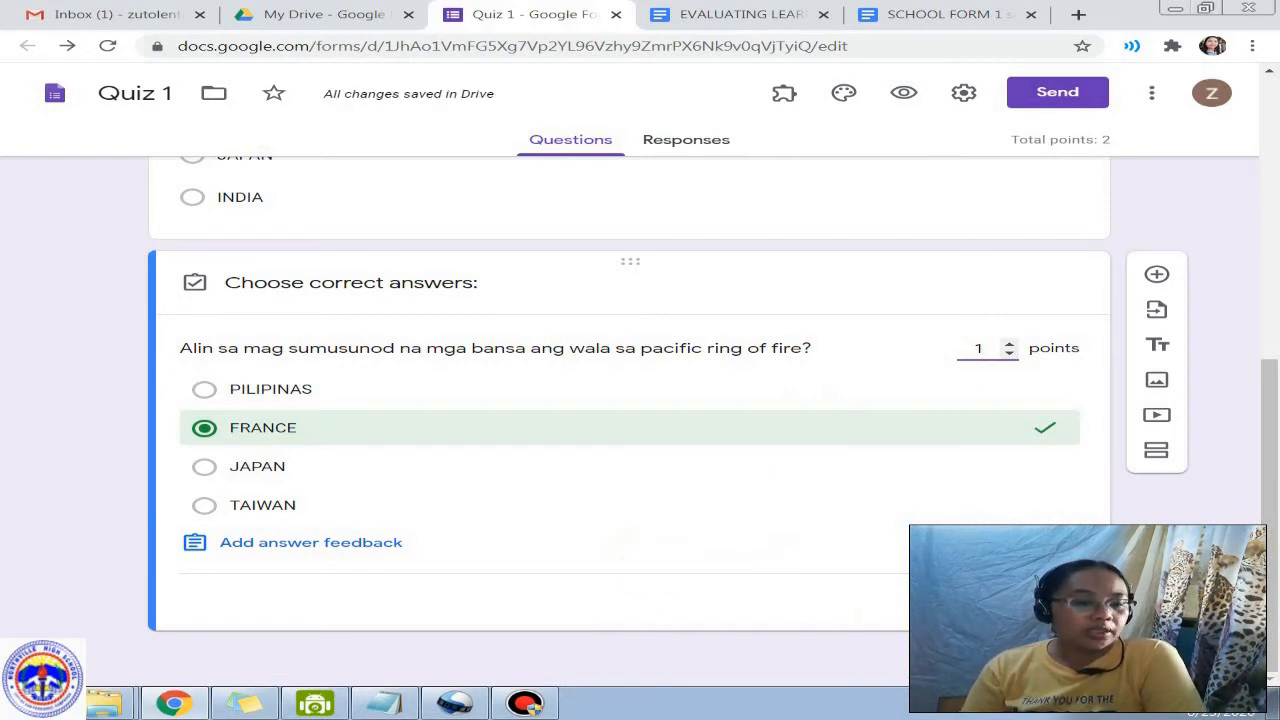
left_click(1047, 602)
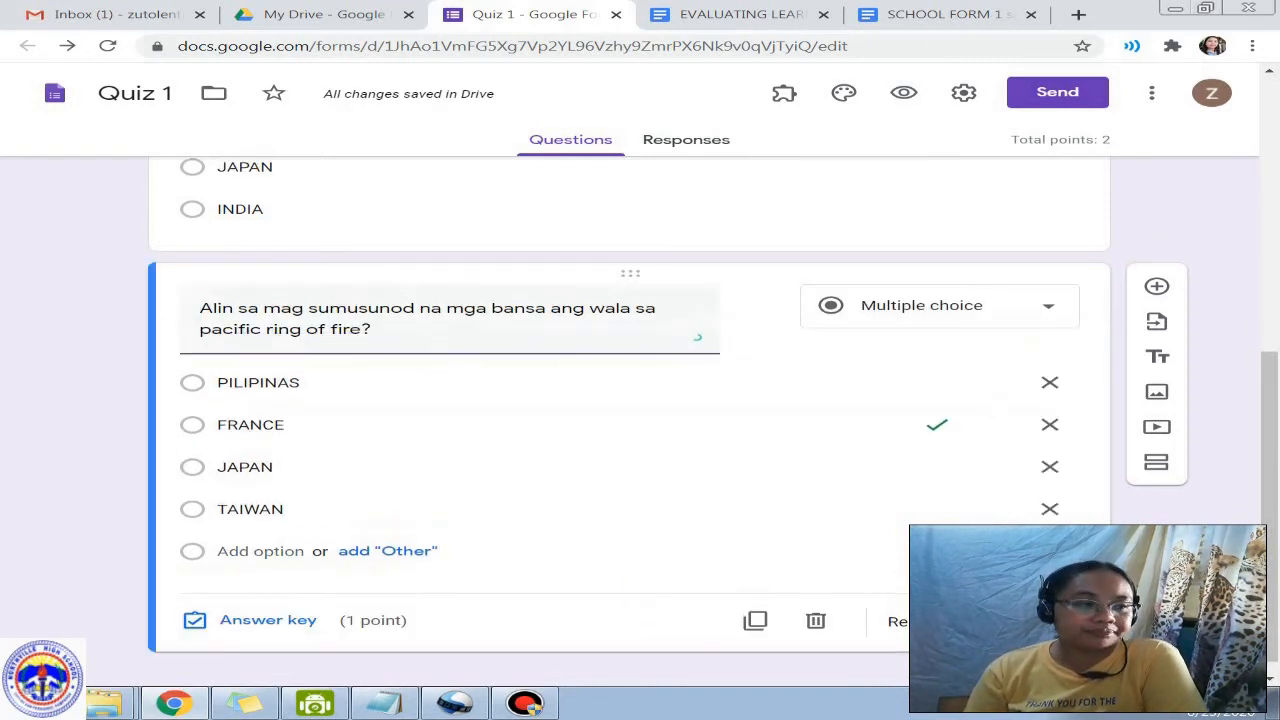
Step: Preview Quiz 1, fill in the name, answer CHINA and FRANCE, submit, and close the preview
left_click(903, 95)
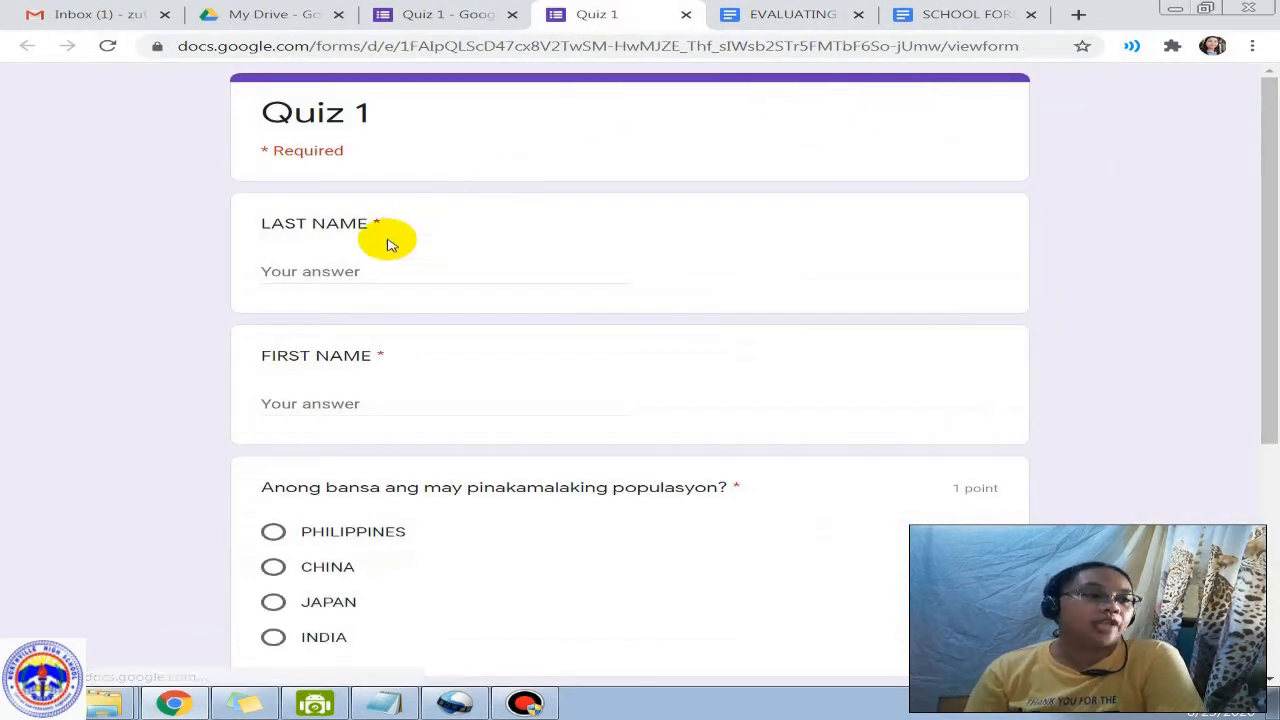
left_click(287, 272)
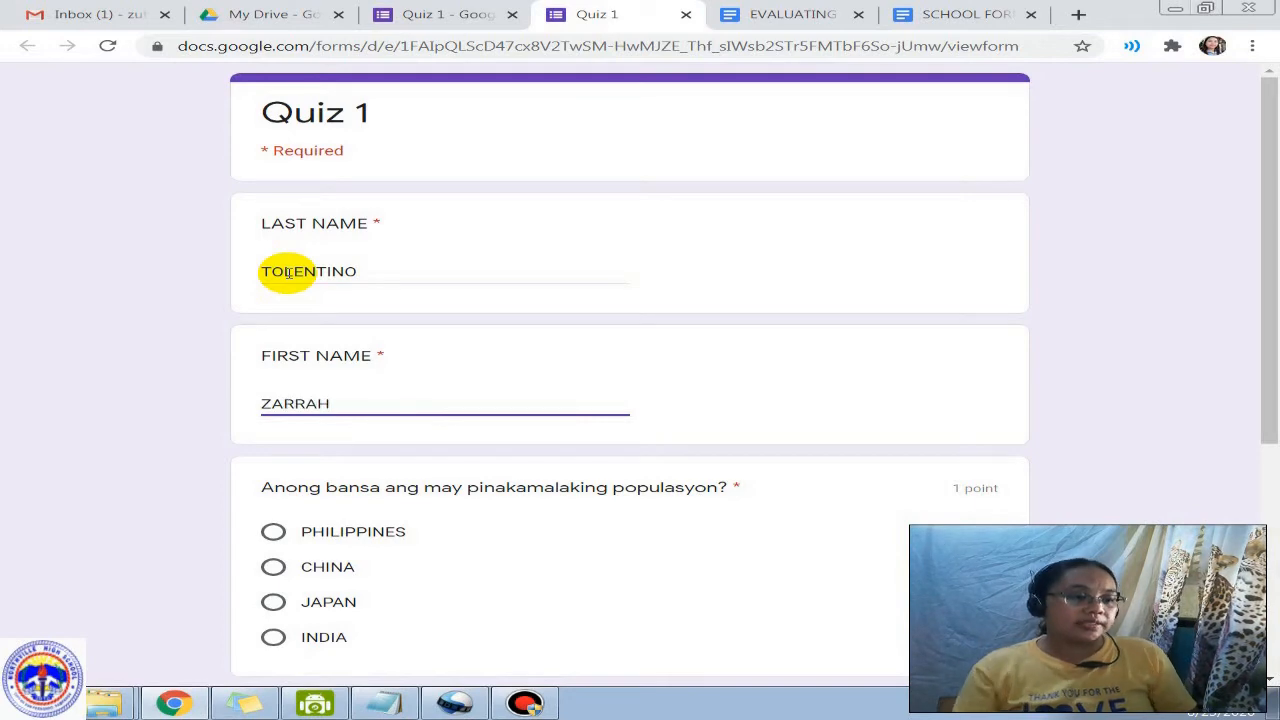
scroll(357, 529, "down", 3)
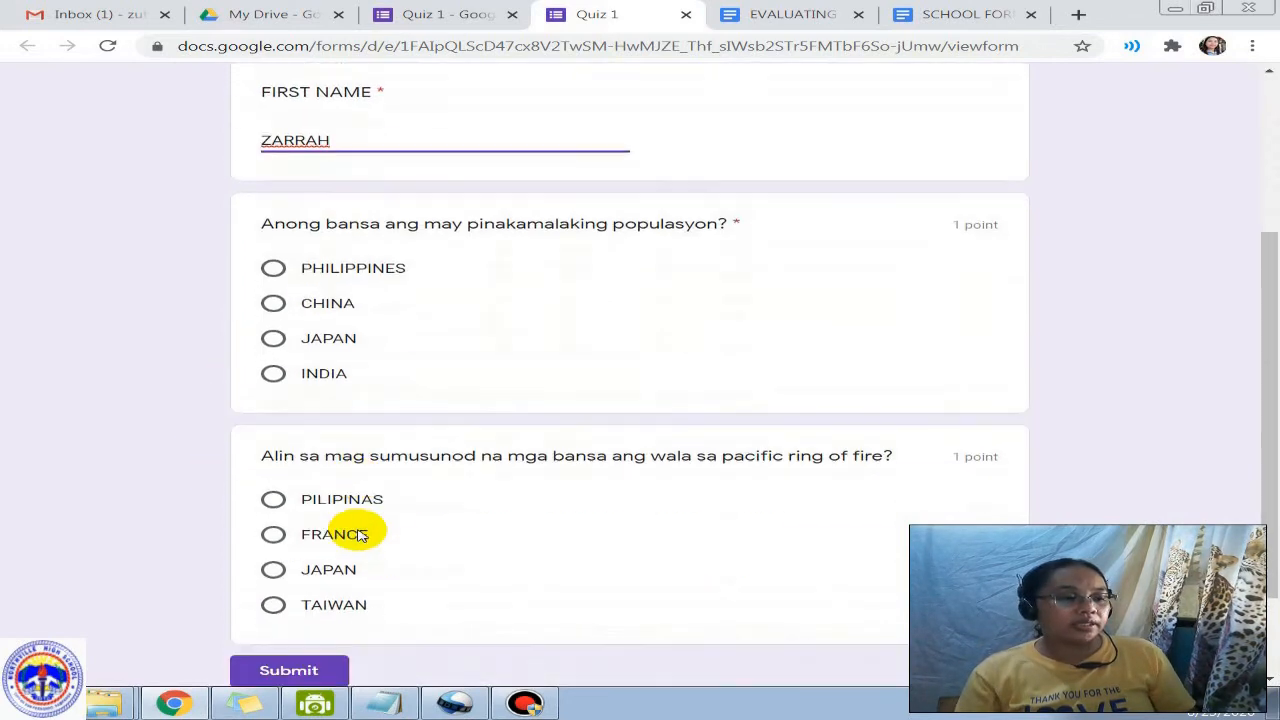
left_click(285, 302)
scroll(450, 460, "down", 1)
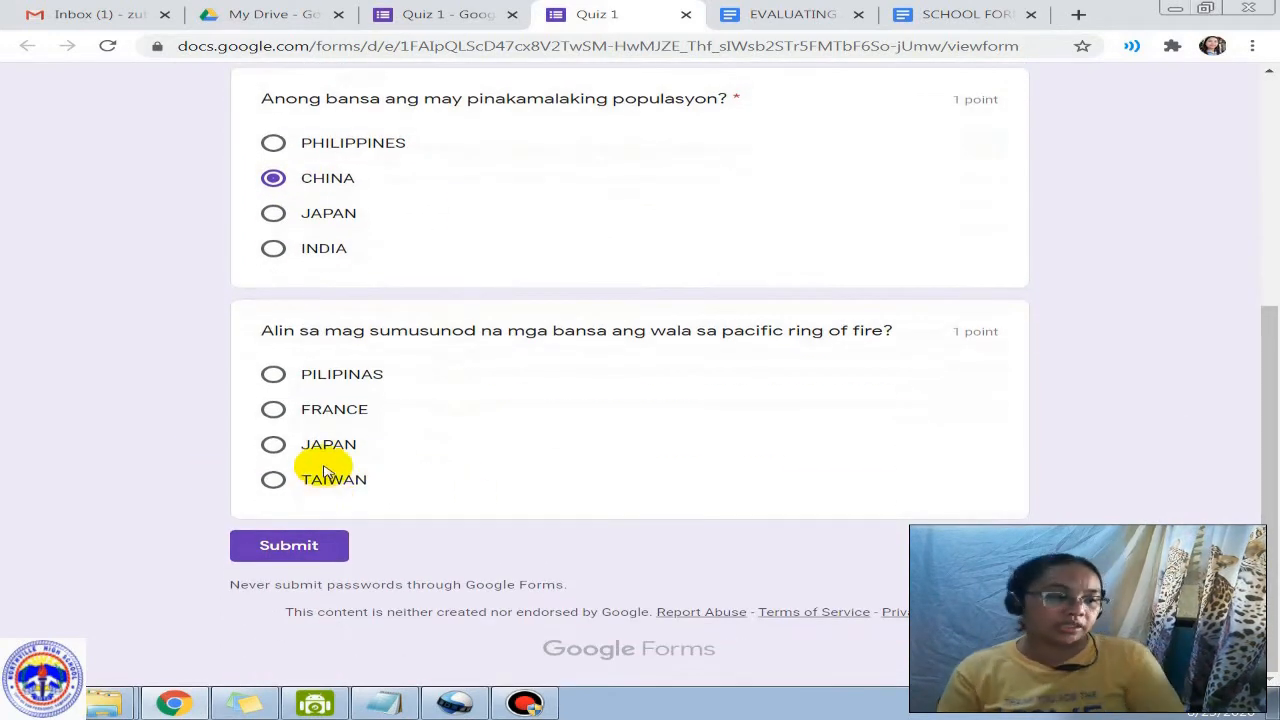
left_click(323, 409)
left_click(284, 578)
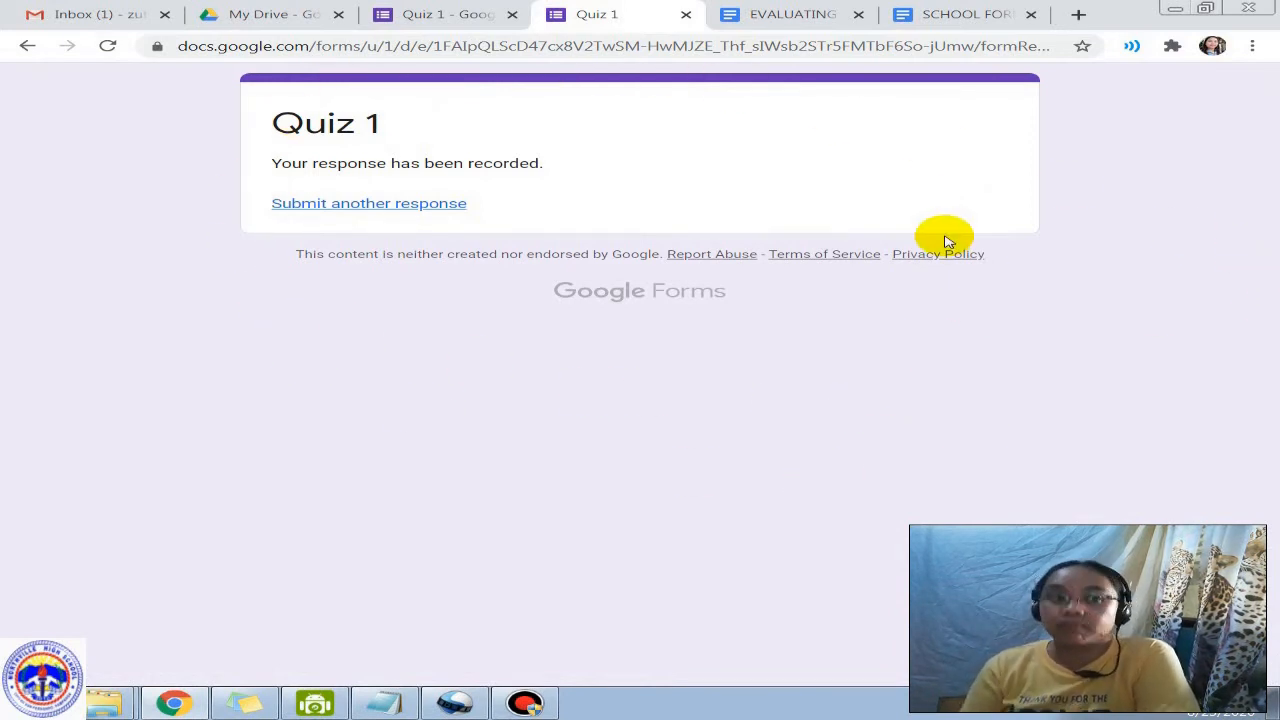
left_click(686, 14)
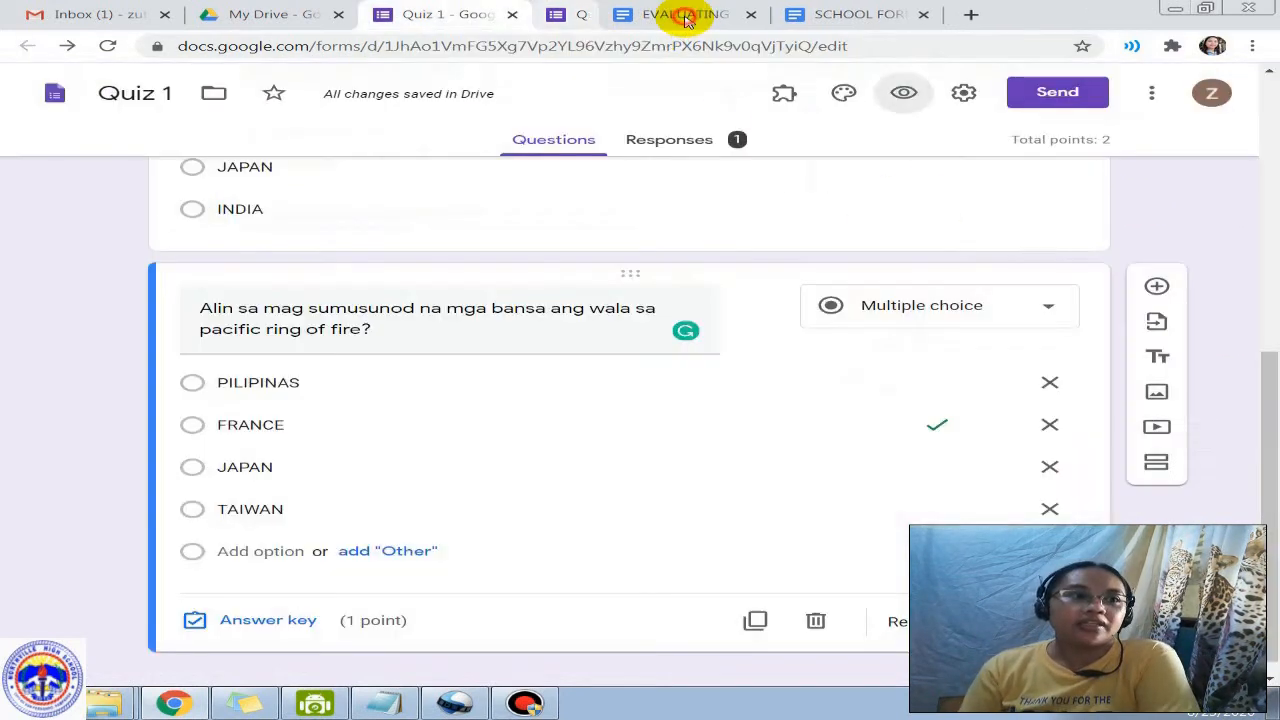
left_click(961, 92)
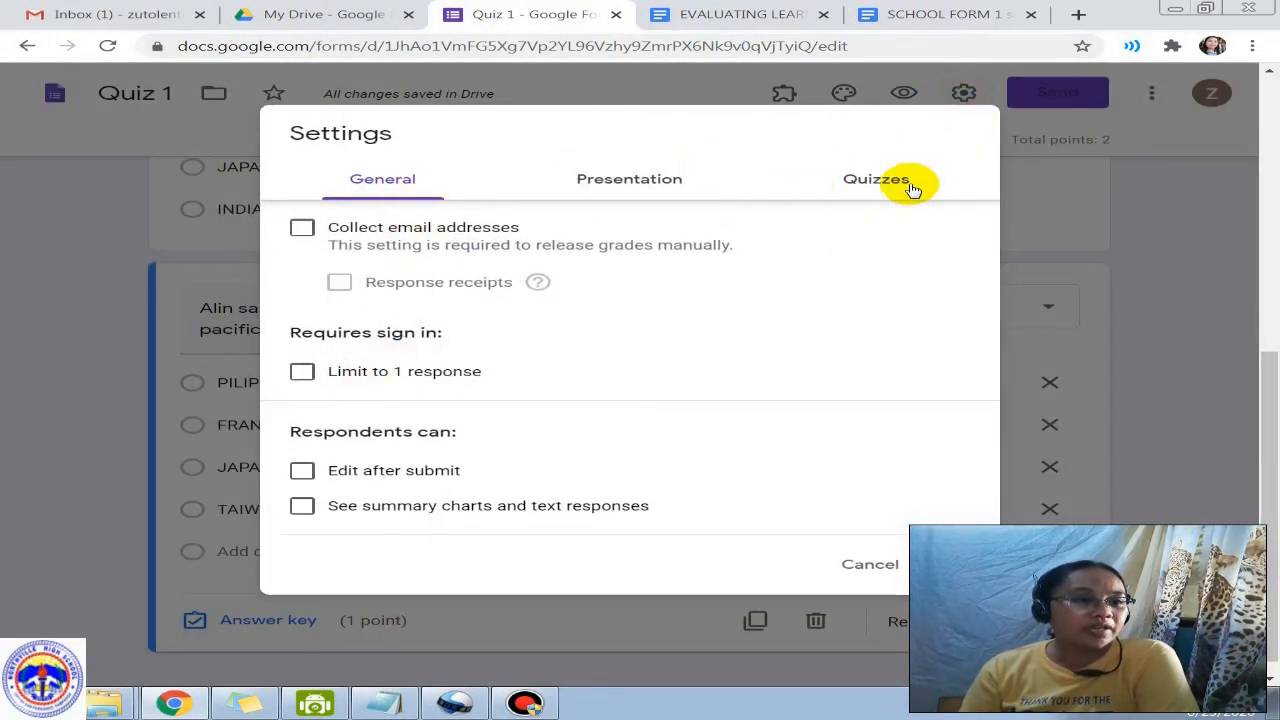
Step: Switch Release grade to Immediately after each submission and save
left_click(910, 188)
left_click(302, 357)
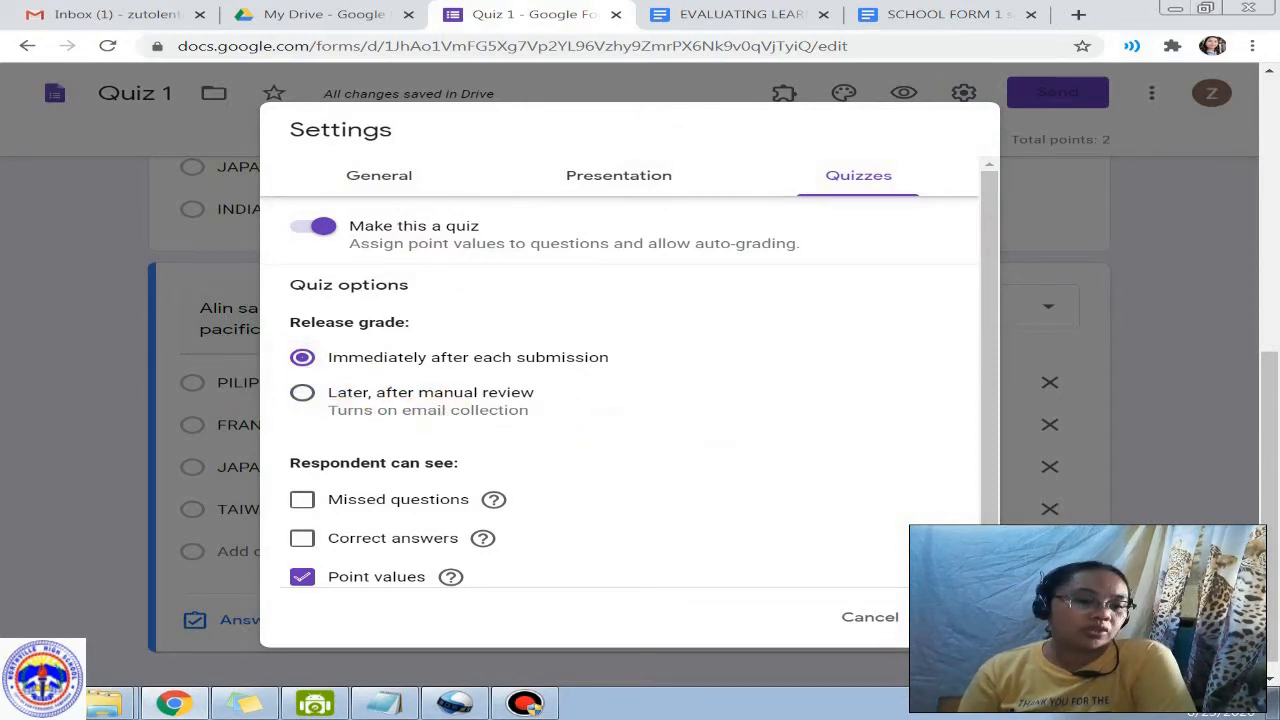
left_click(950, 617)
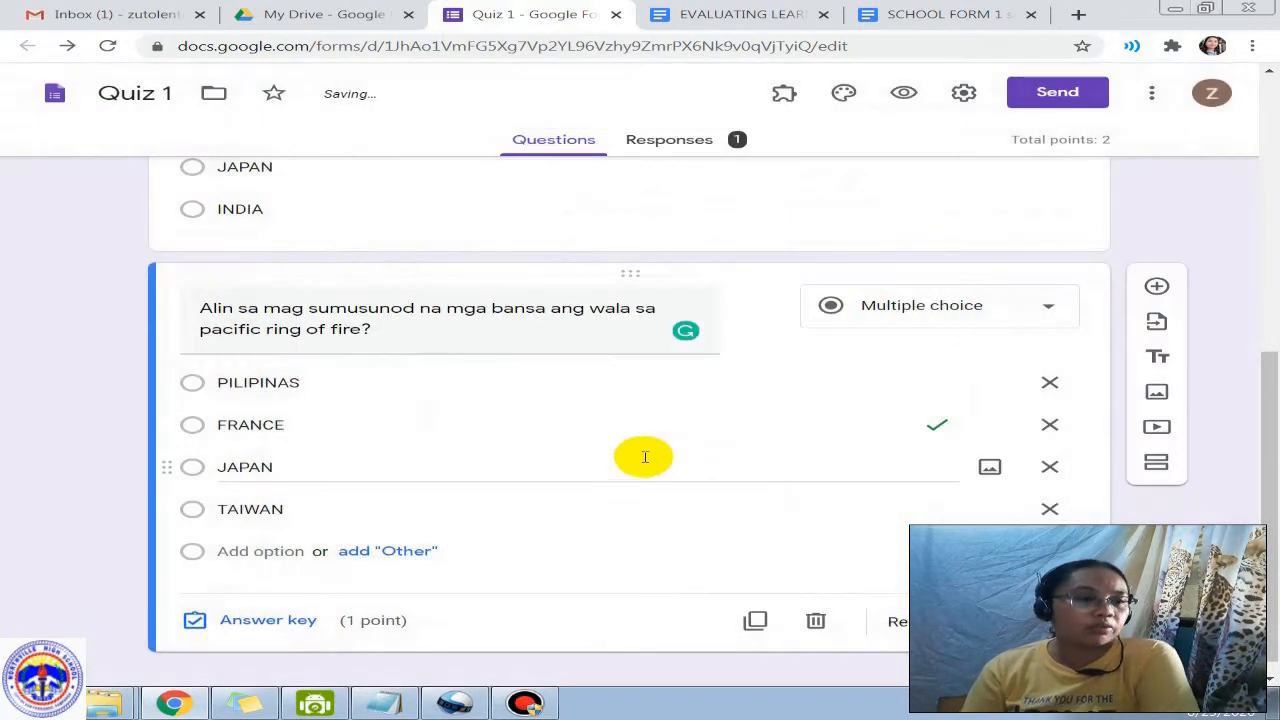
Step: Preview Quiz 1, enter the respondent's last and first names, choose PHILIPPINES and JAPAN, and submit
left_click(904, 97)
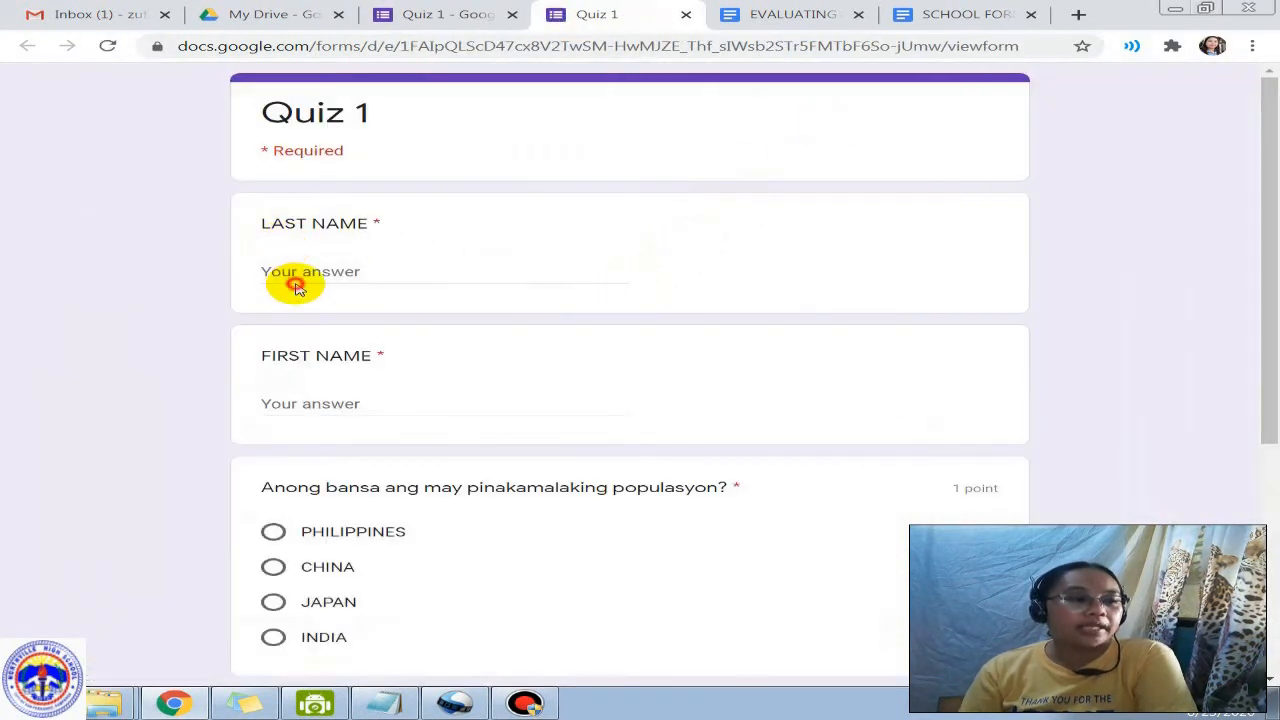
left_click(331, 270)
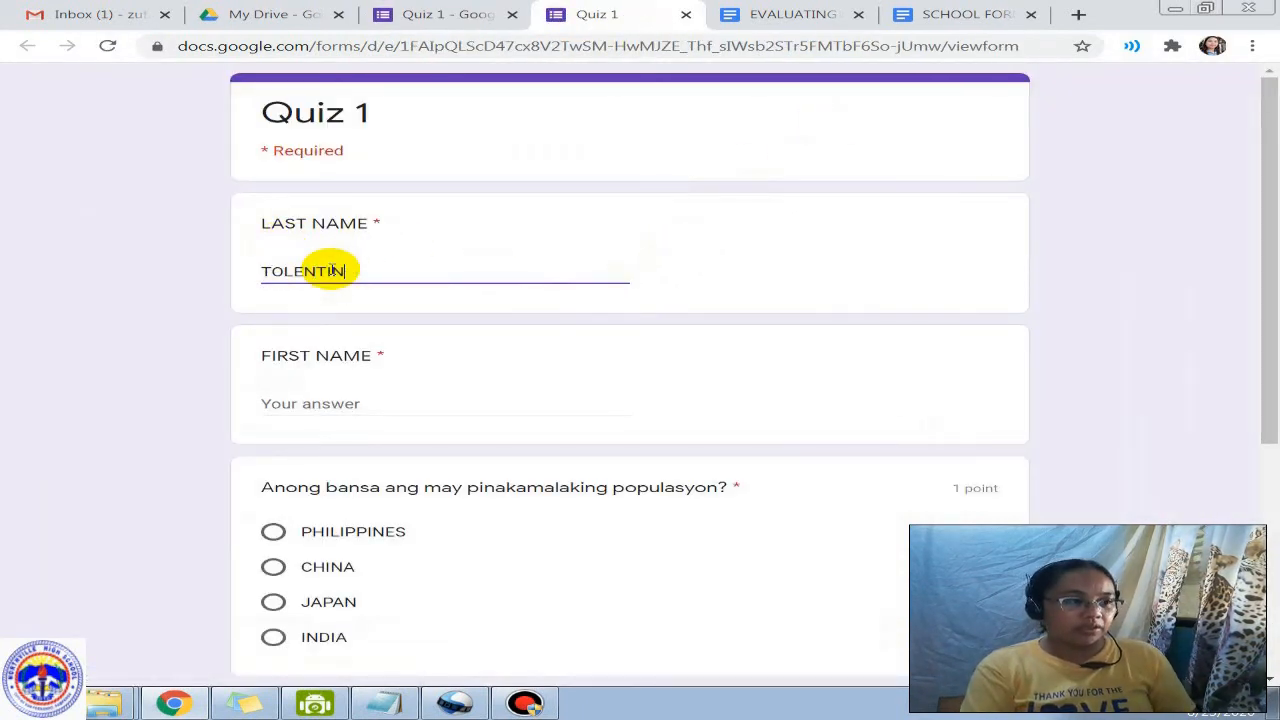
left_click(295, 398)
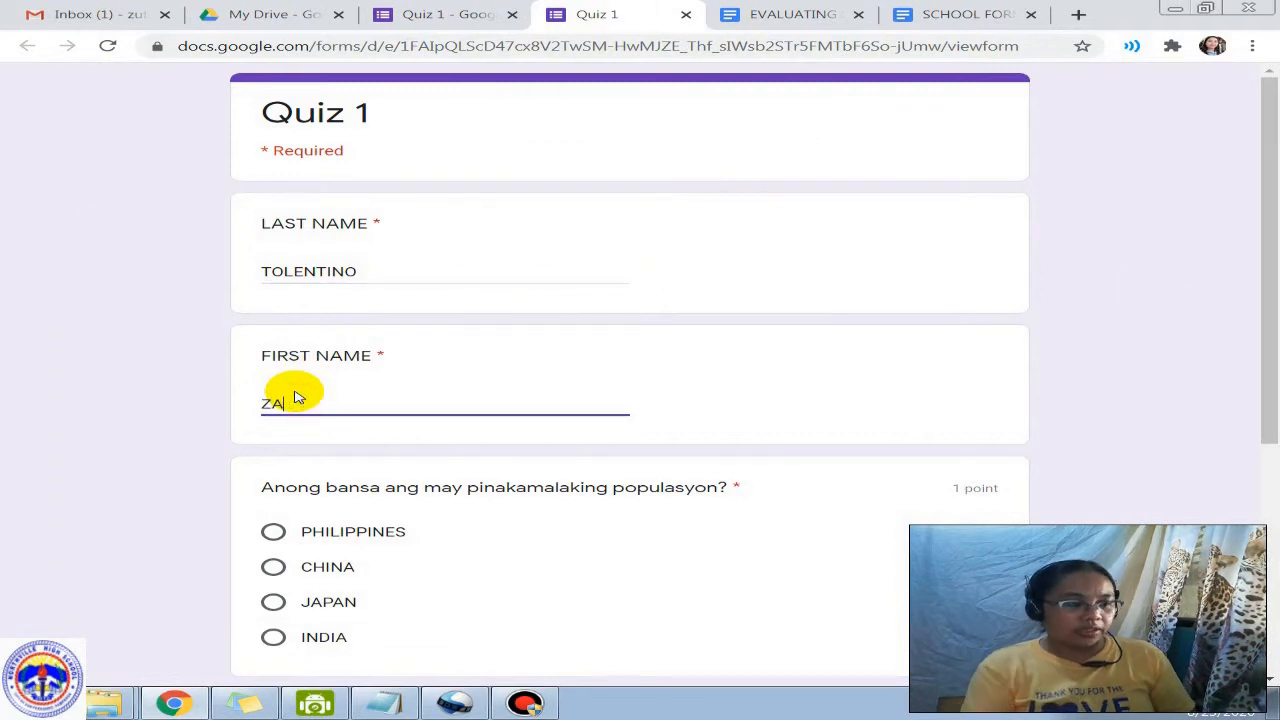
scroll(295, 400, "down", 2)
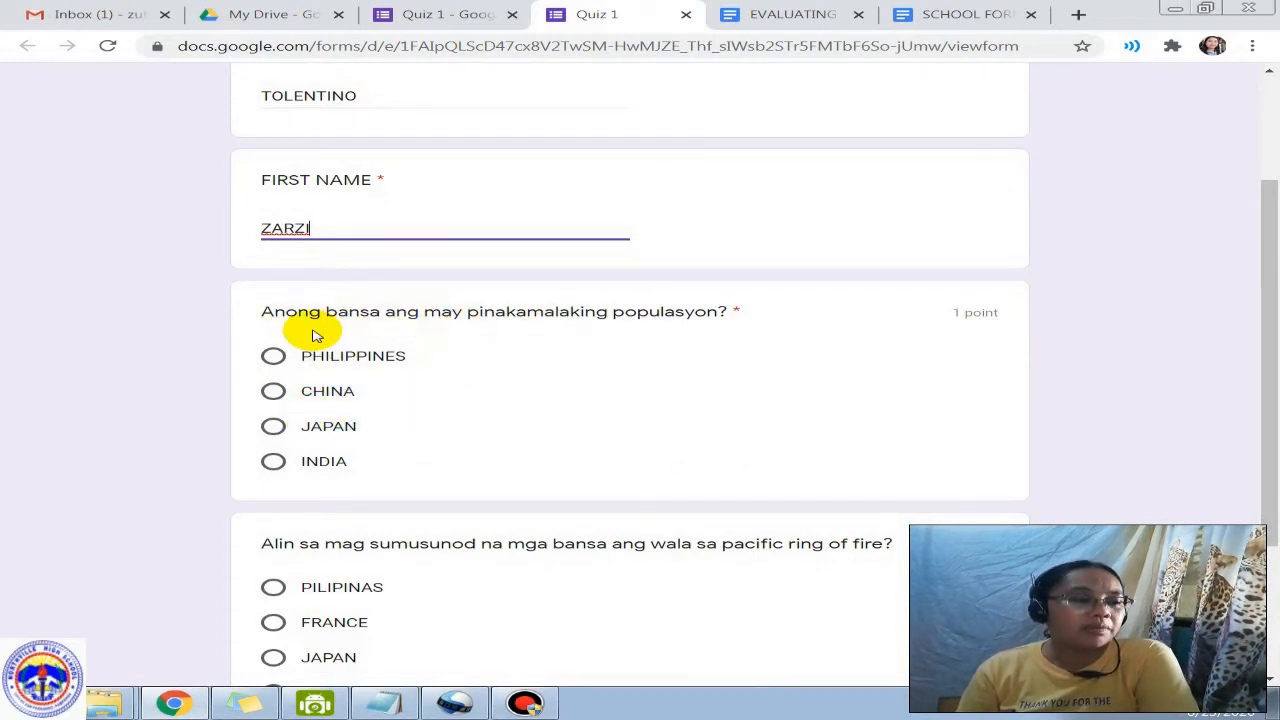
left_click(275, 356)
scroll(450, 388, "down", 2)
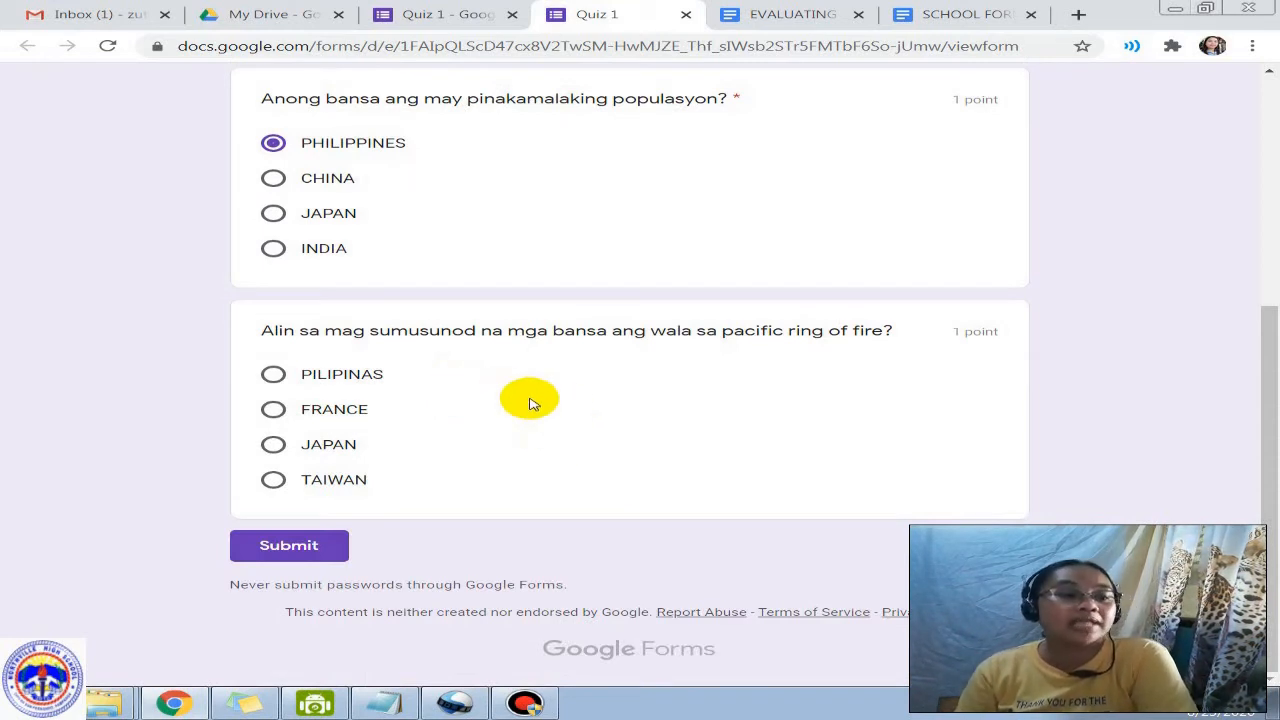
left_click(285, 444)
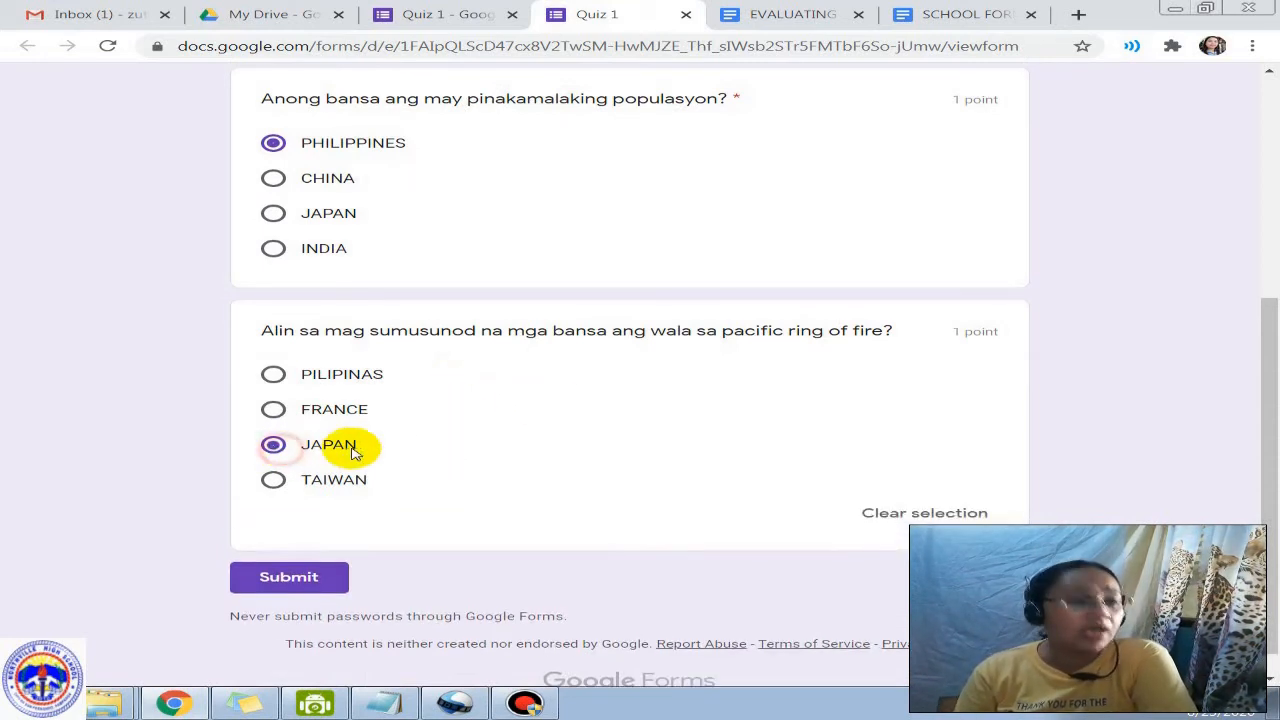
left_click(302, 584)
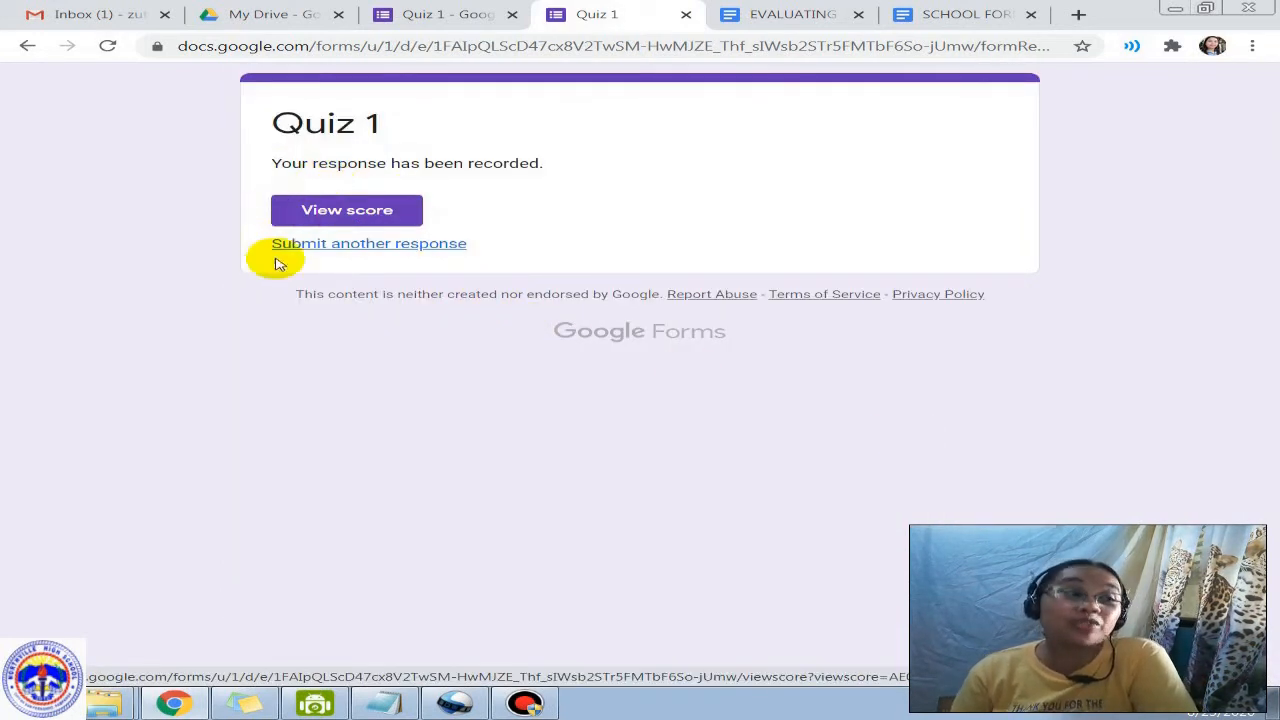
left_click(451, 20)
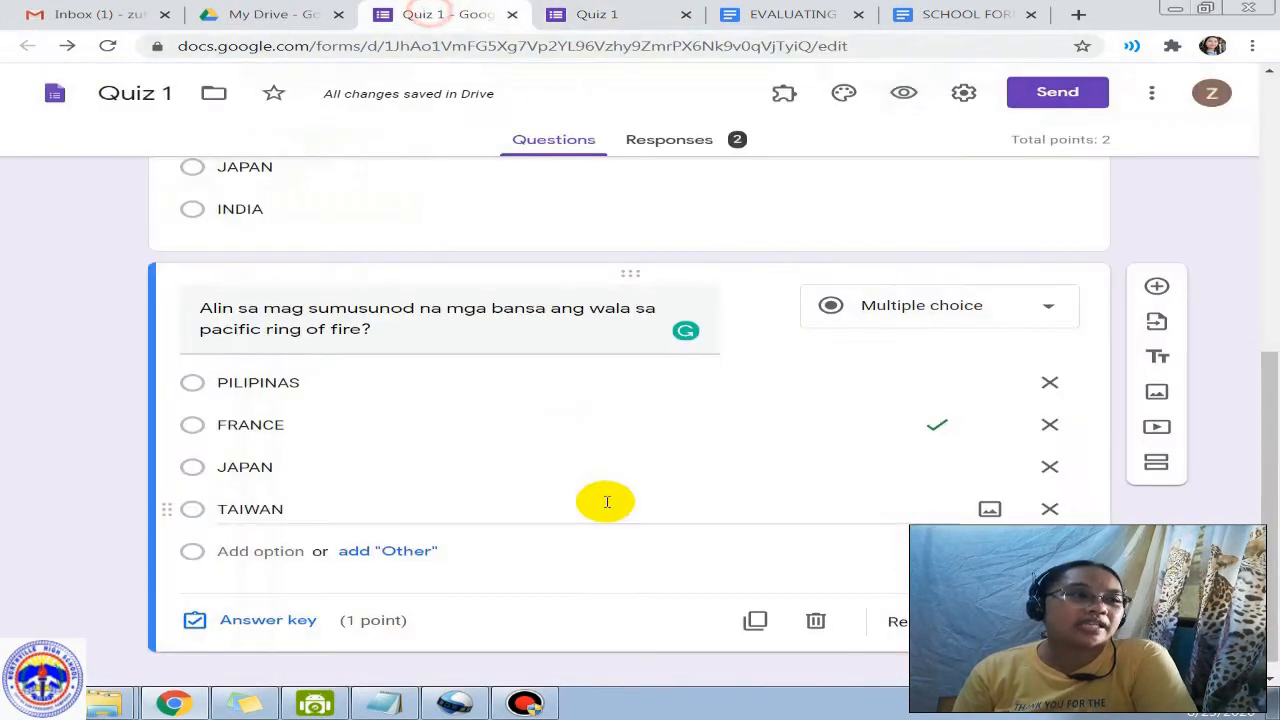
left_click(960, 91)
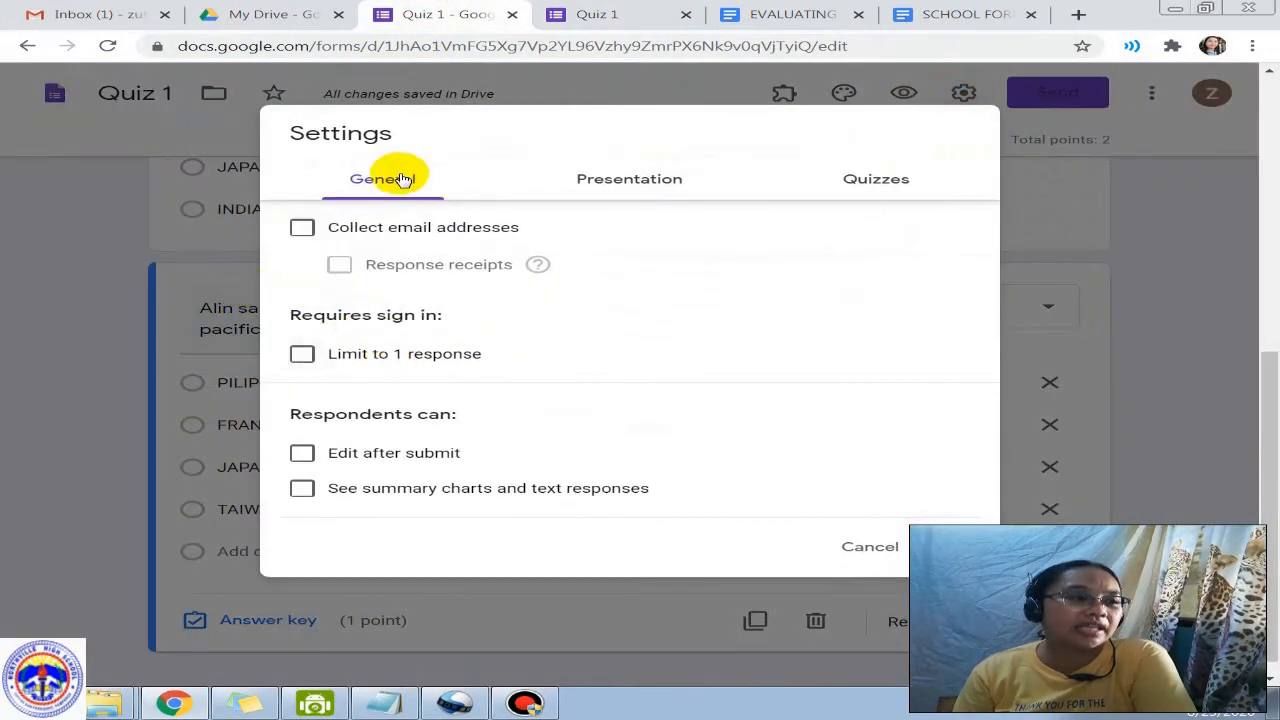
left_click(852, 183)
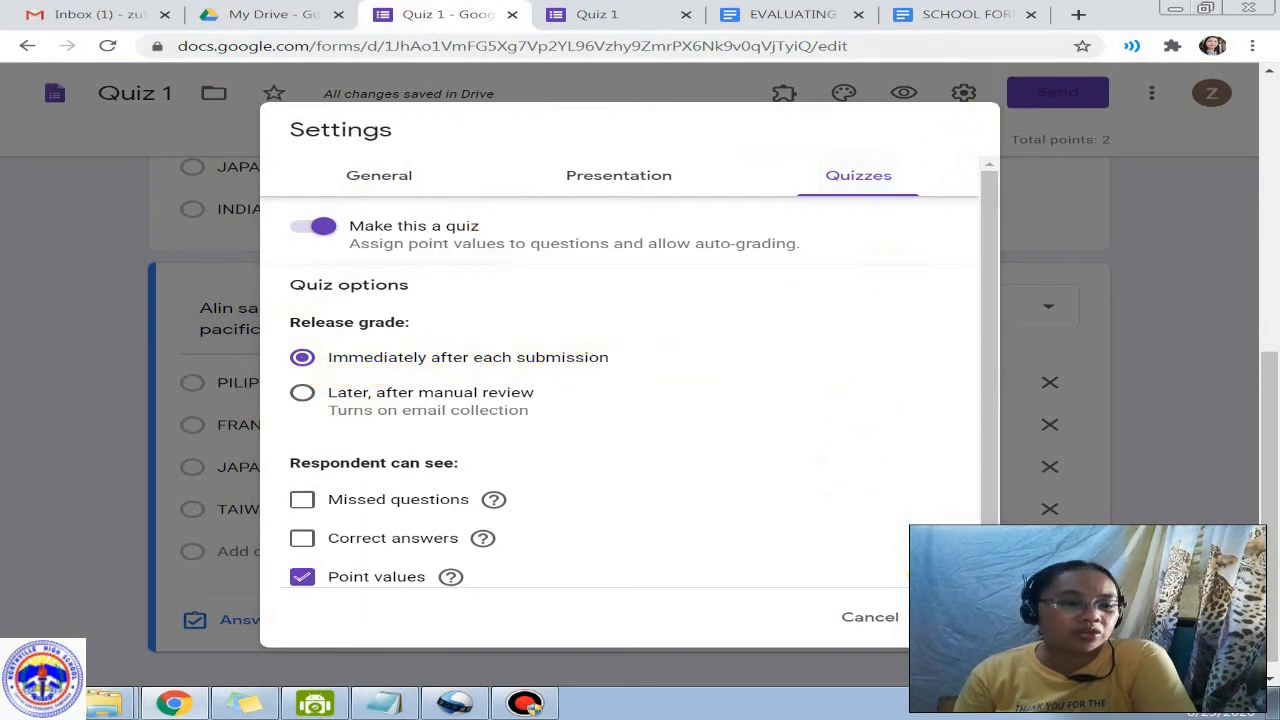
left_click(868, 627)
left_click(600, 15)
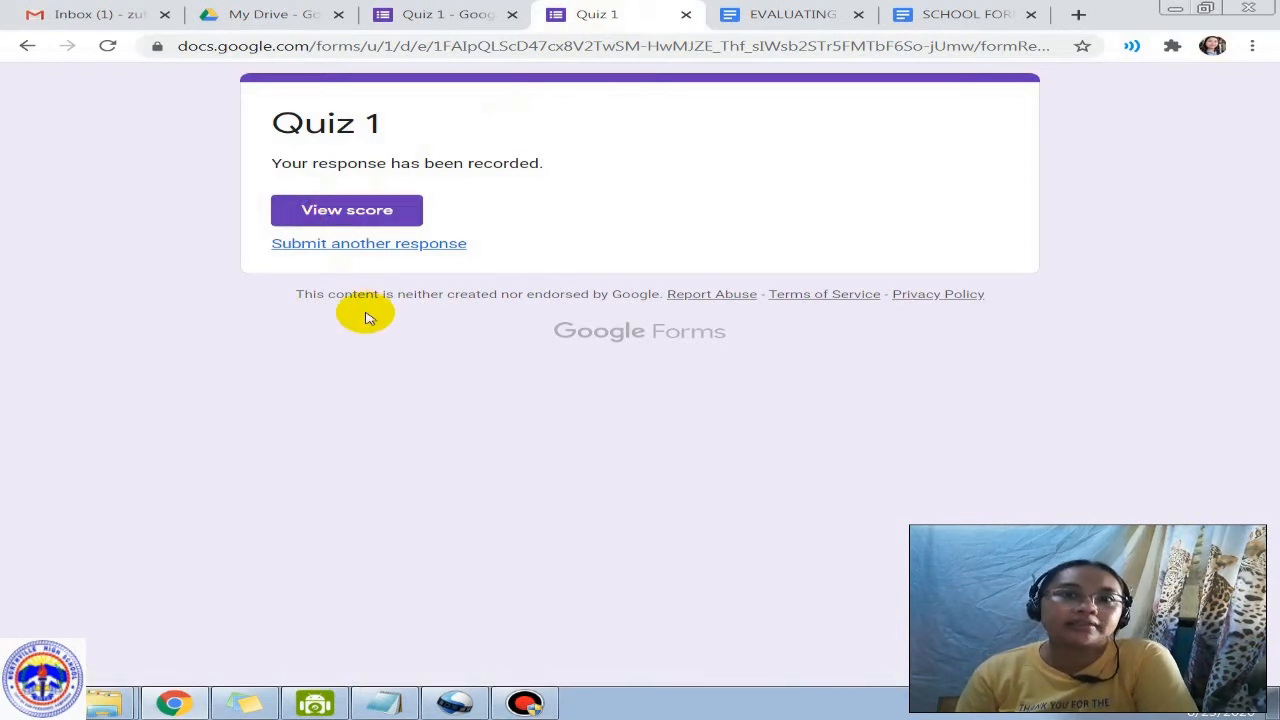
left_click(375, 214)
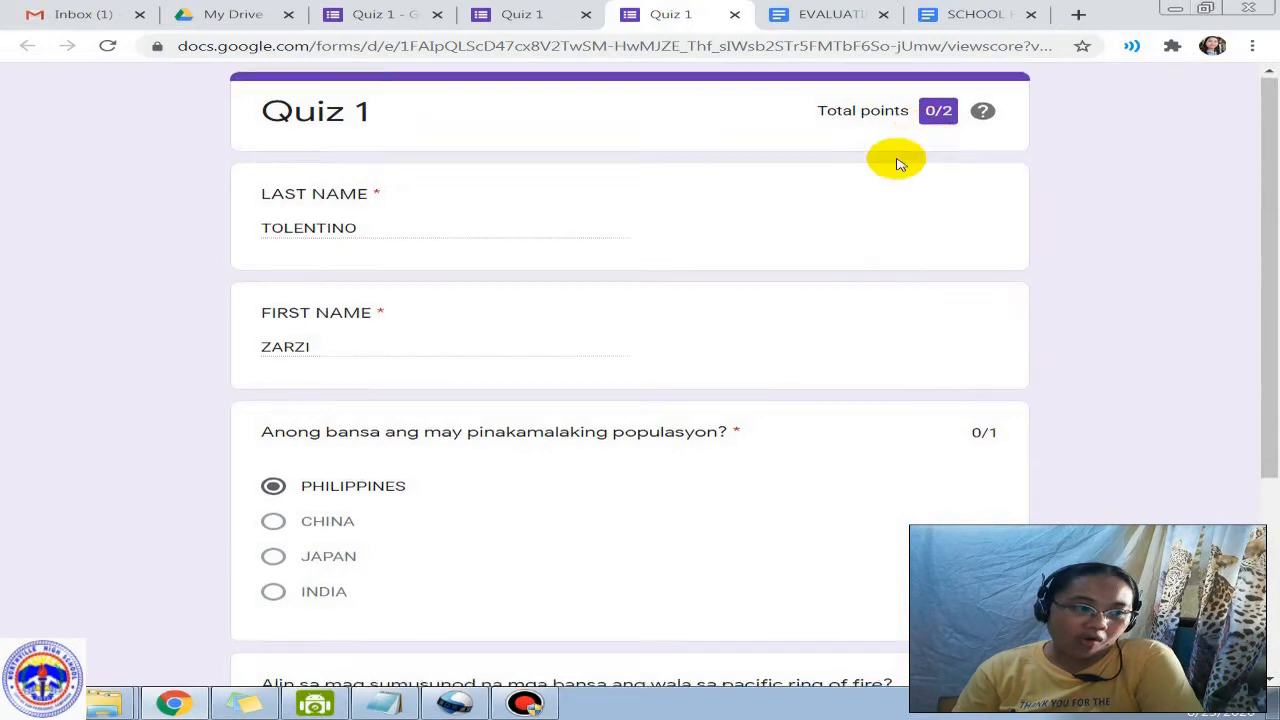
scroll(828, 233, "down", 3)
scroll(825, 232, "up", 3)
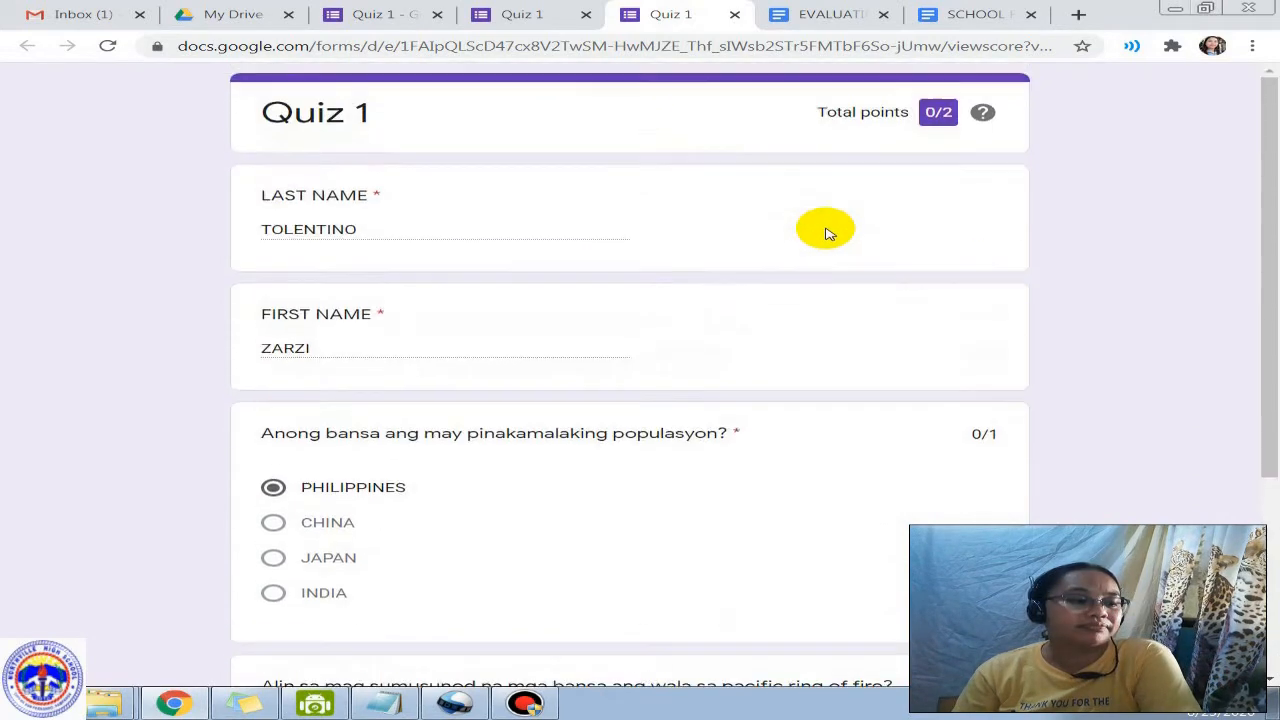
left_click(735, 16)
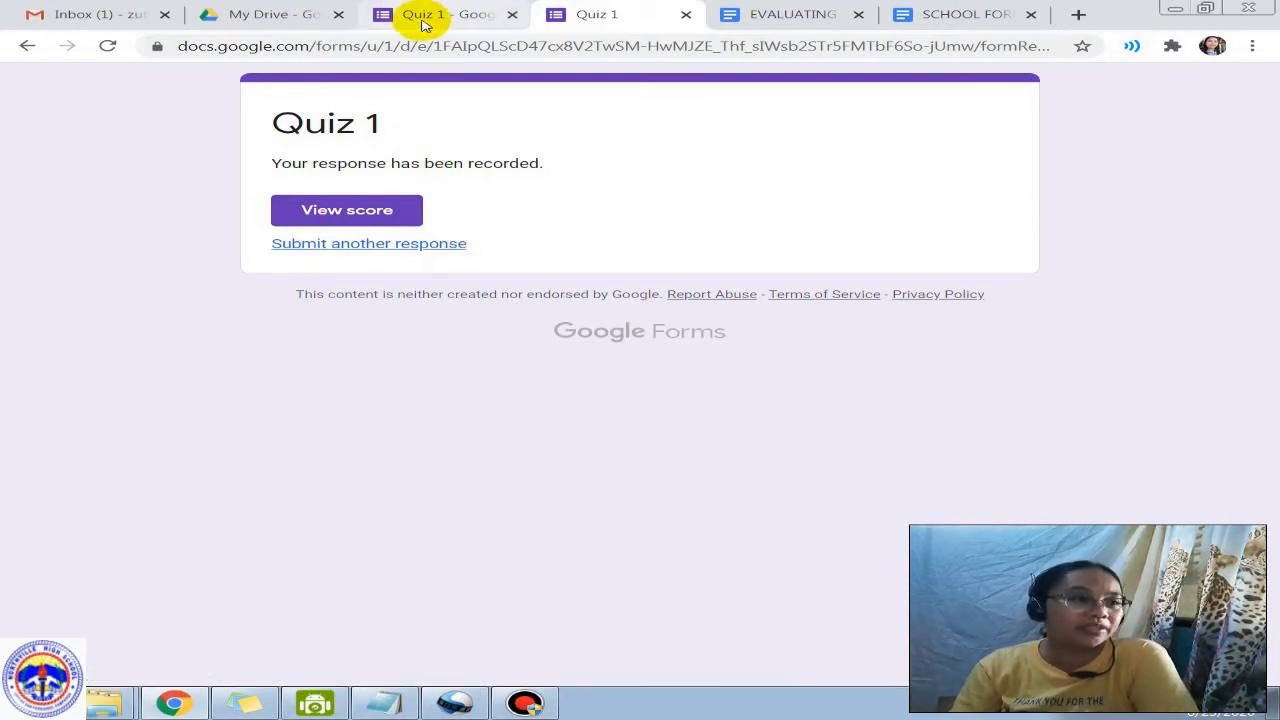
Step: Close the preview, take EVALUATING LEARNING sample out of the trash, and return to Quiz 1's editor
left_click(686, 15)
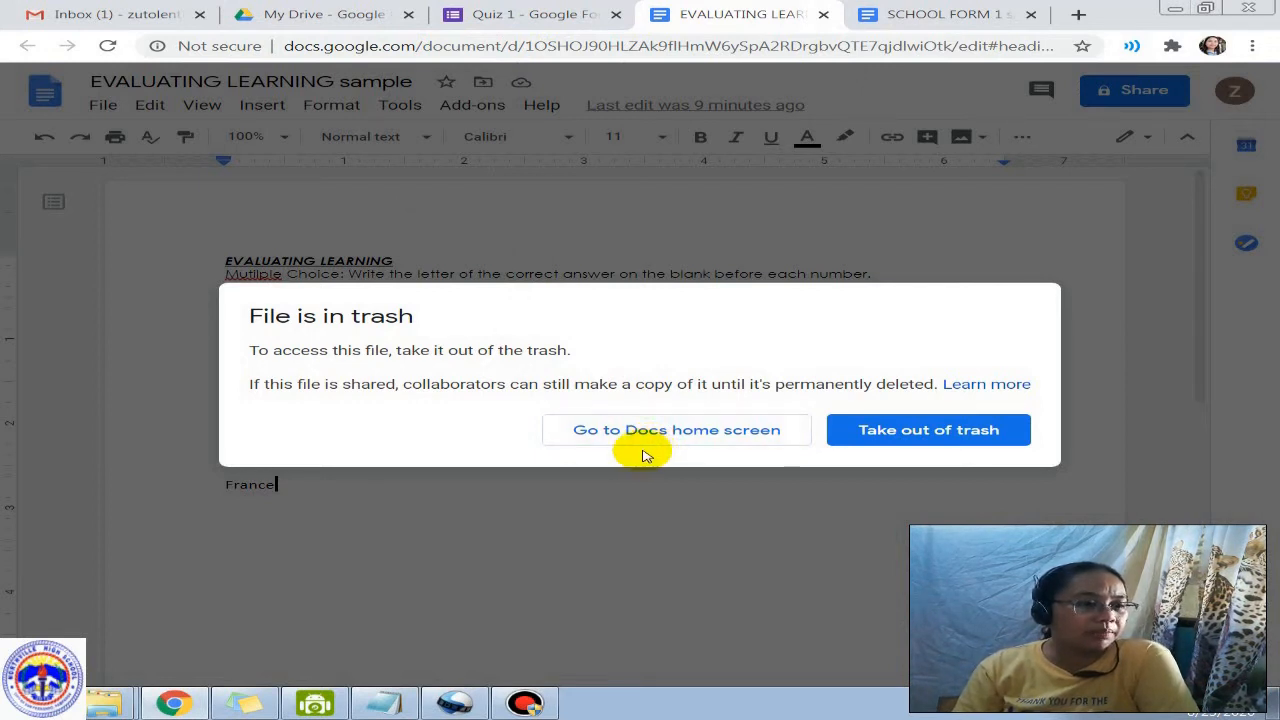
left_click(908, 437)
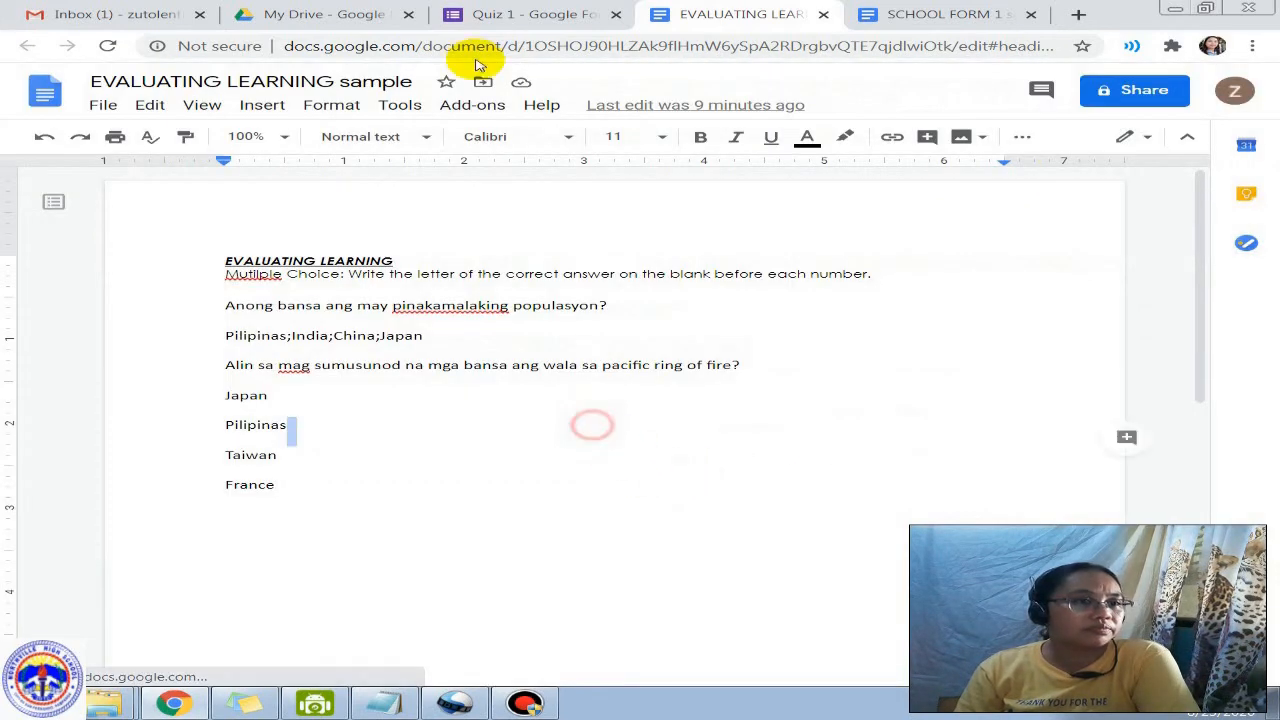
left_click(565, 19)
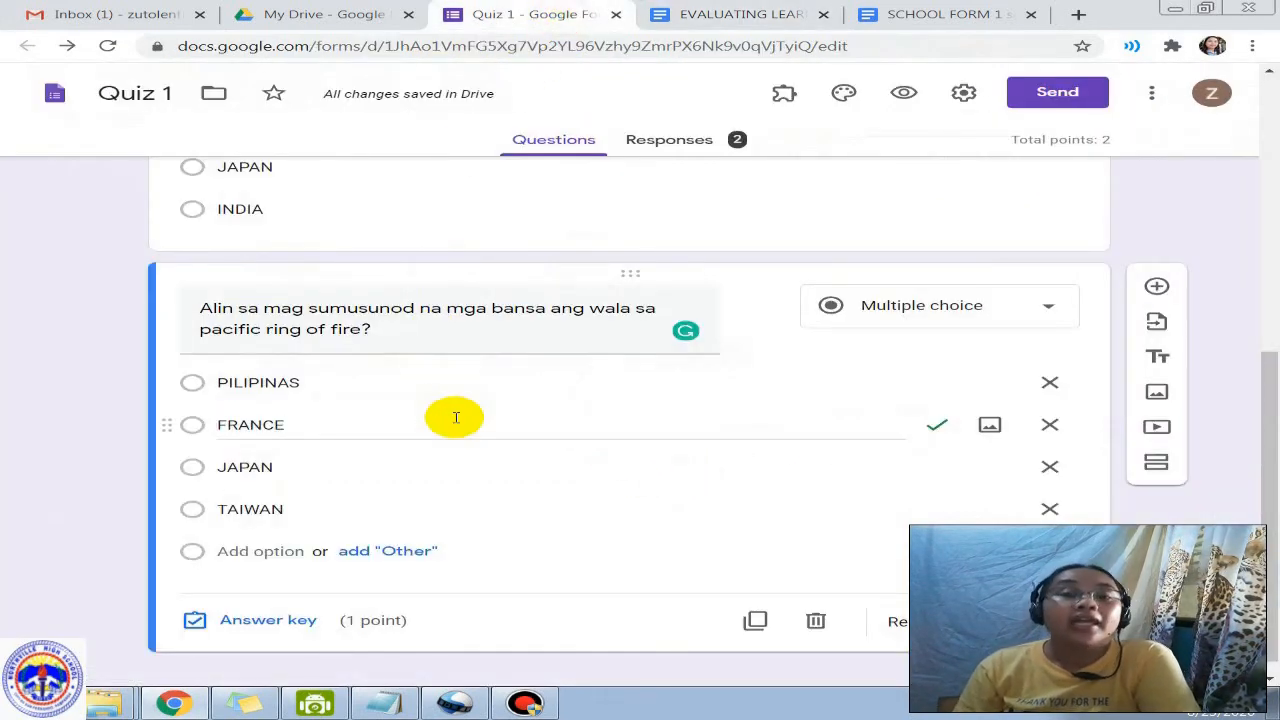
Step: Open Quiz 1's Responses tab and scroll through the summary of results
scroll(460, 405, "up", 10)
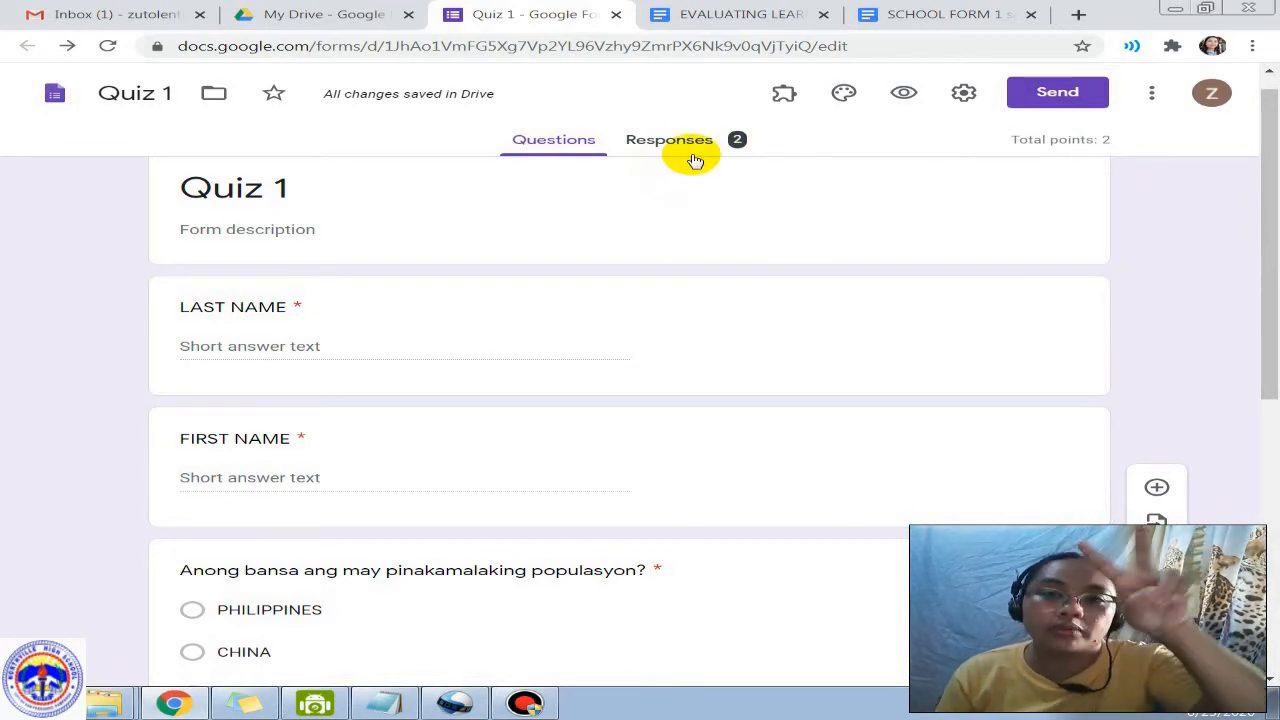
left_click(686, 140)
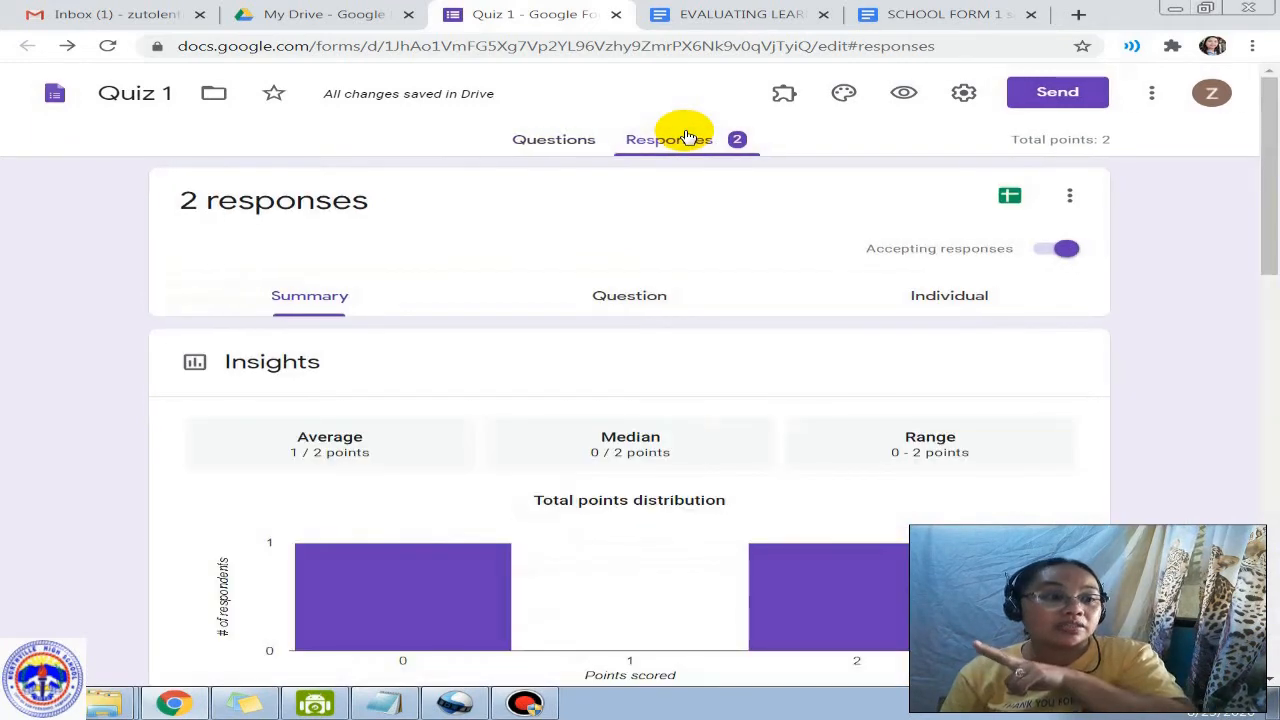
scroll(625, 425, "down", 2)
scroll(481, 459, "down", 3)
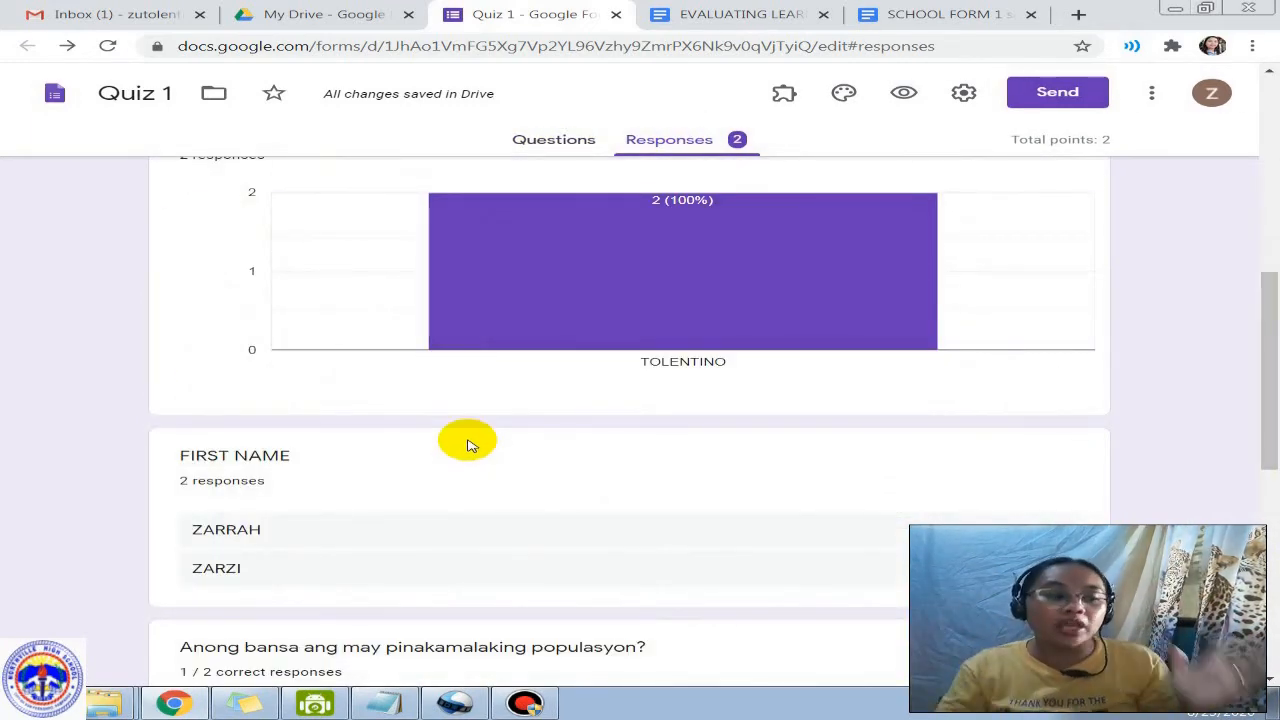
scroll(466, 441, "down", 2)
scroll(271, 491, "down", 5)
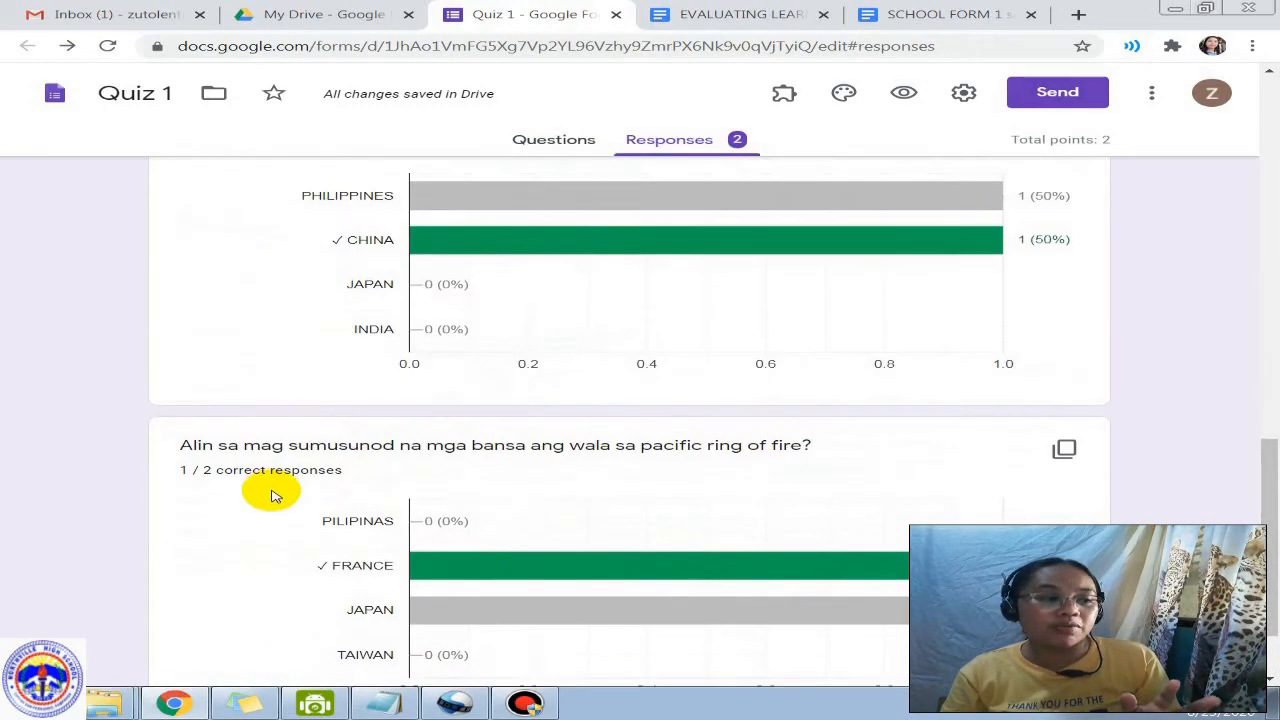
scroll(266, 517, "up", 6)
scroll(290, 495, "up", 7)
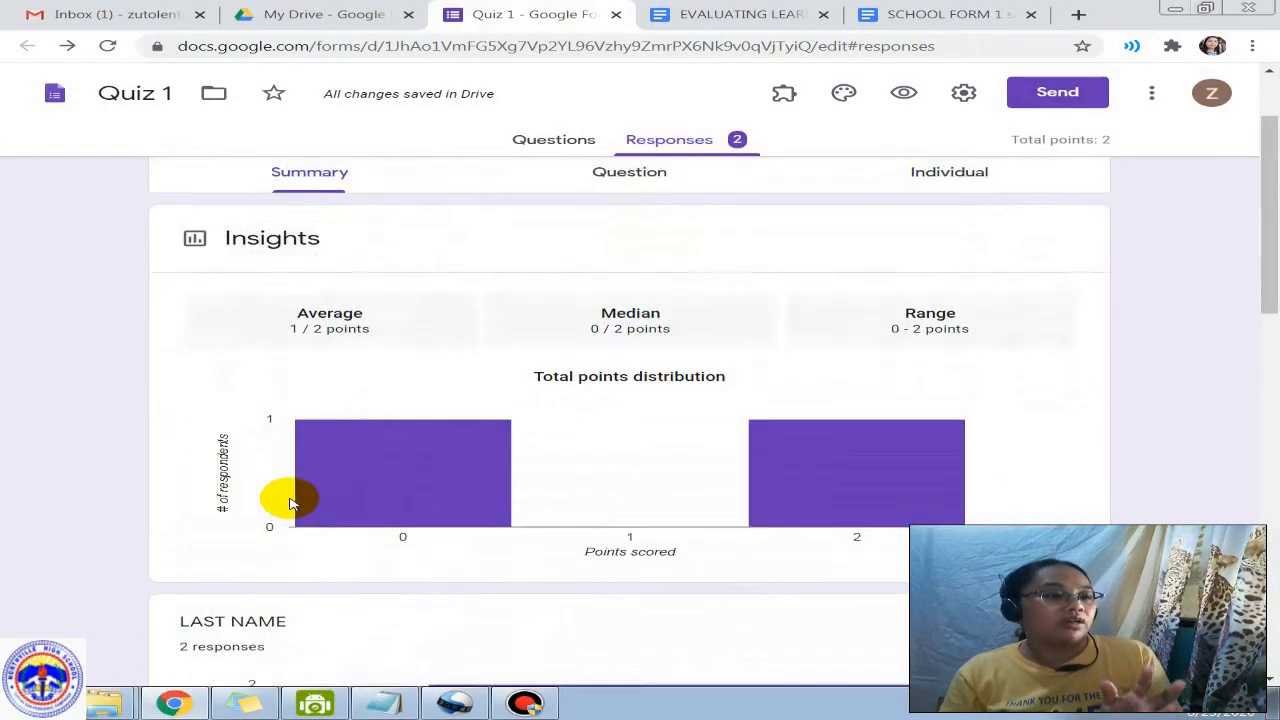
Step: Inspect responses by Question, then Individual, showing the first 2-of-2-point submission
left_click(634, 183)
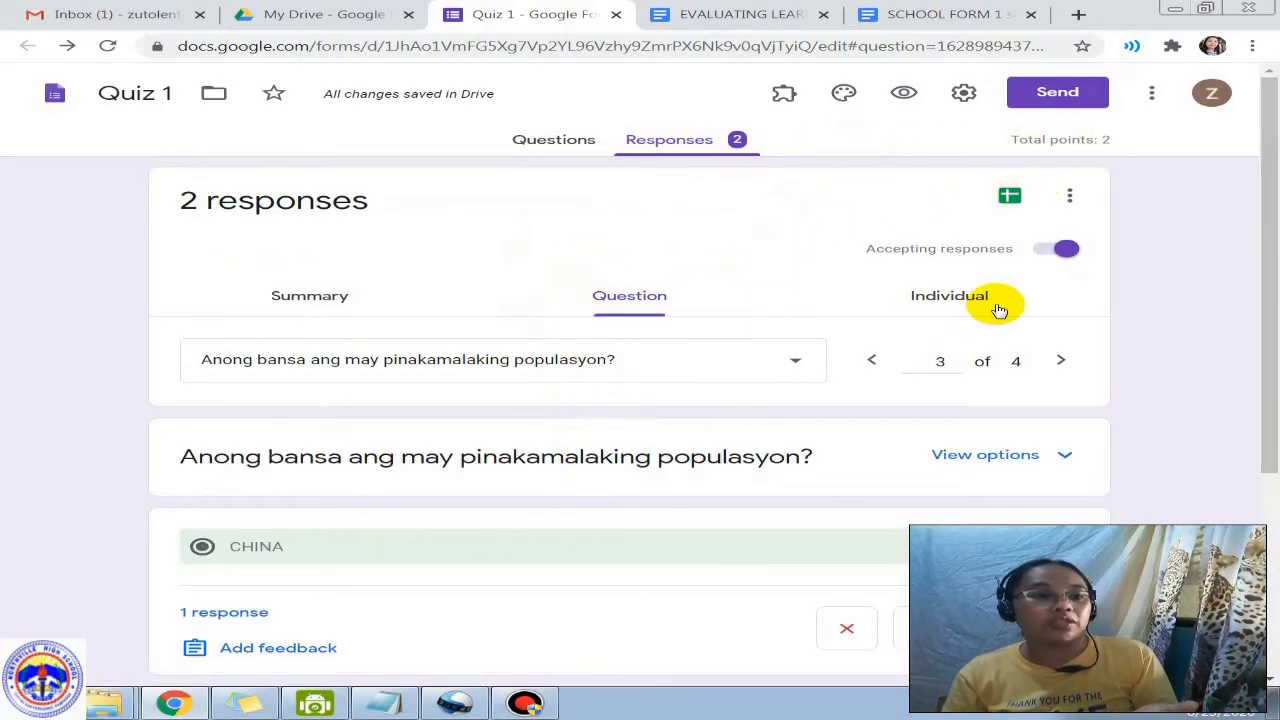
left_click(960, 303)
scroll(631, 434, "down", 3)
scroll(580, 490, "down", 6)
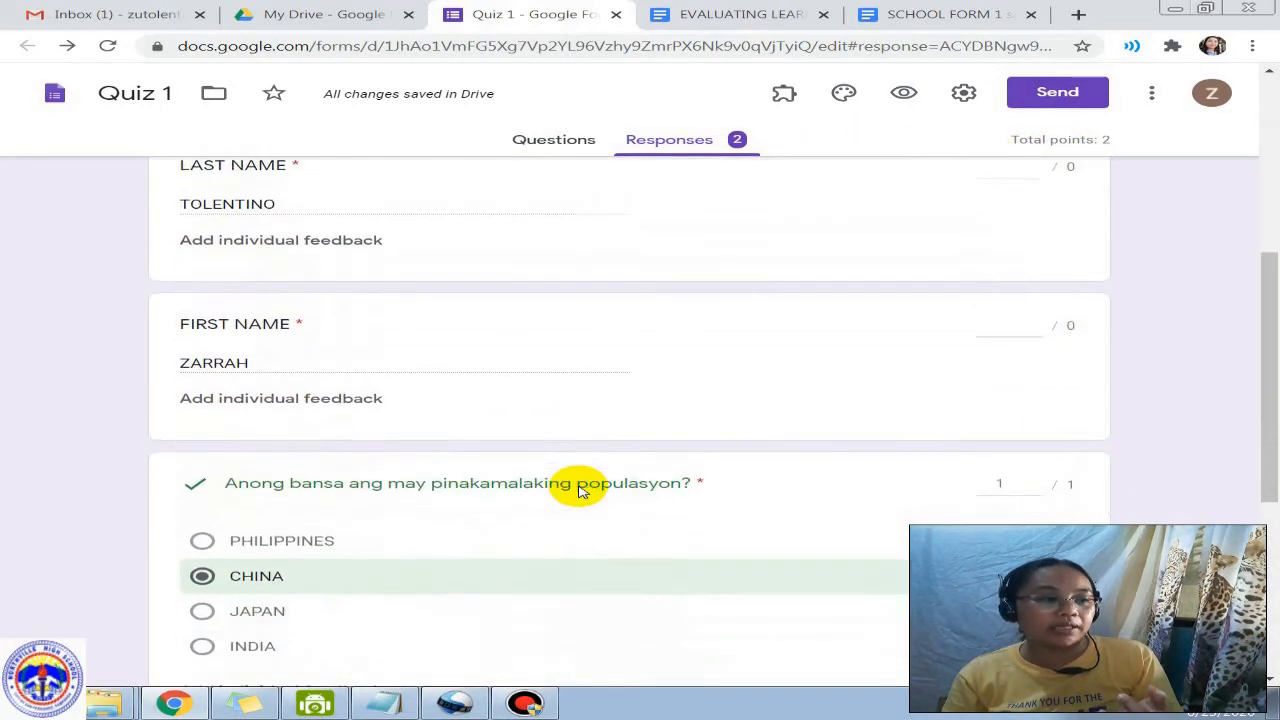
scroll(580, 490, "up", 6)
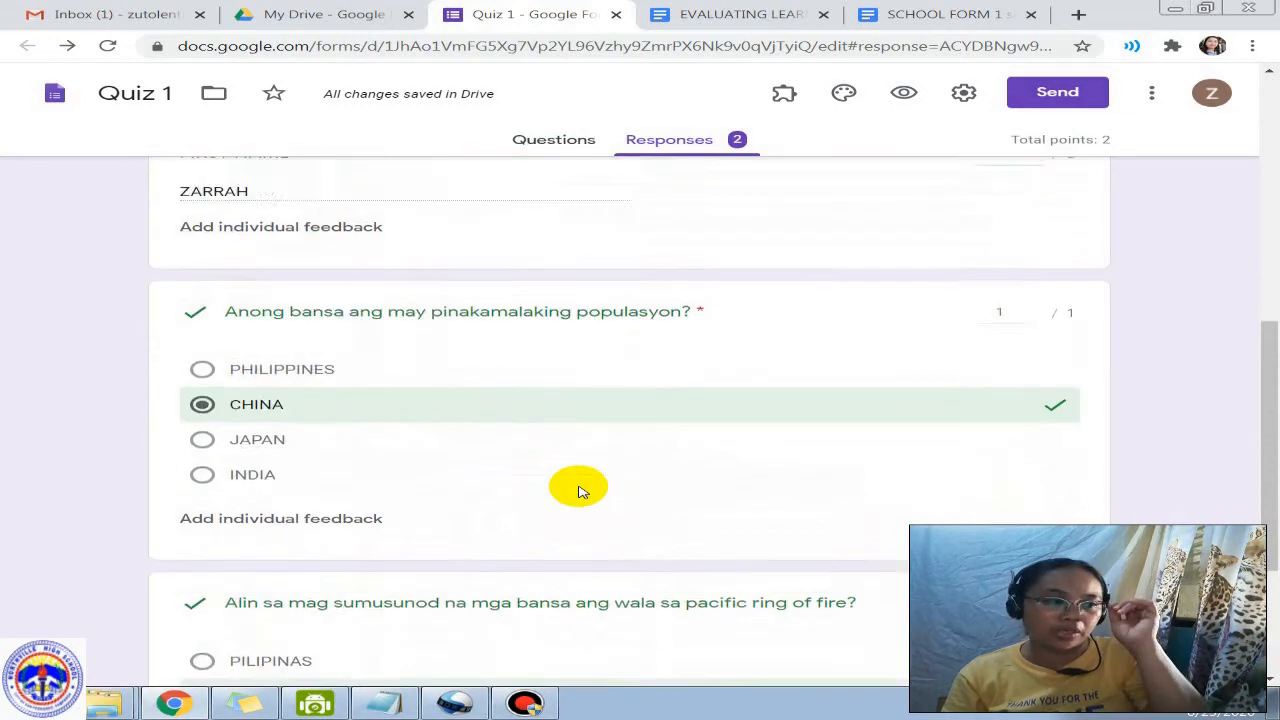
scroll(568, 472, "down", 5)
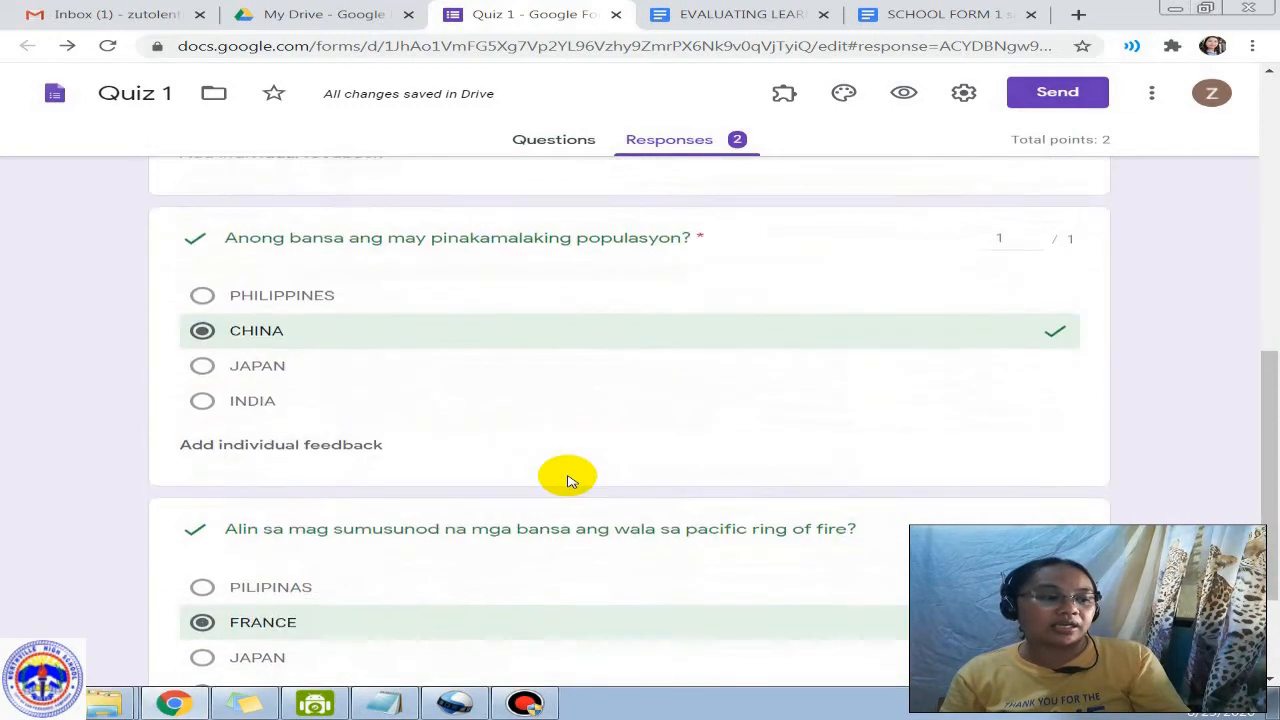
scroll(566, 468, "up", 10)
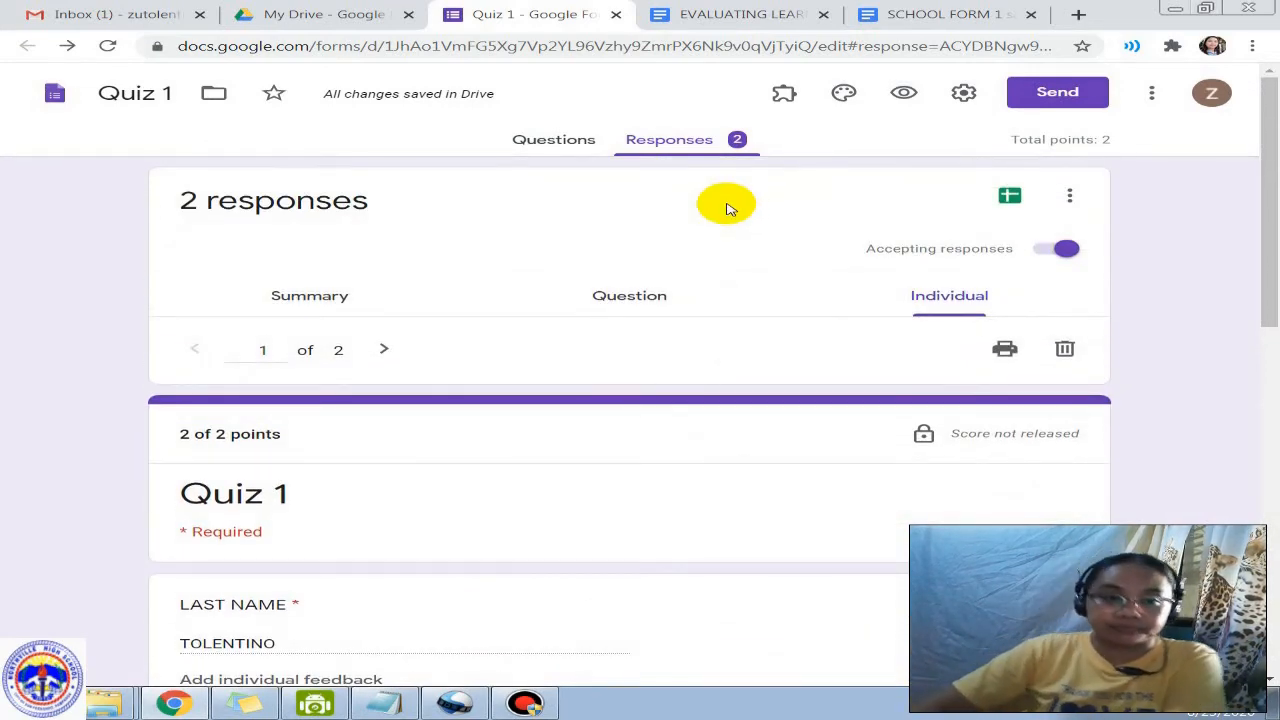
Step: Set Quiz 1's response destination to a new spreadsheet named Quiz 1 (Responses)
left_click(1068, 195)
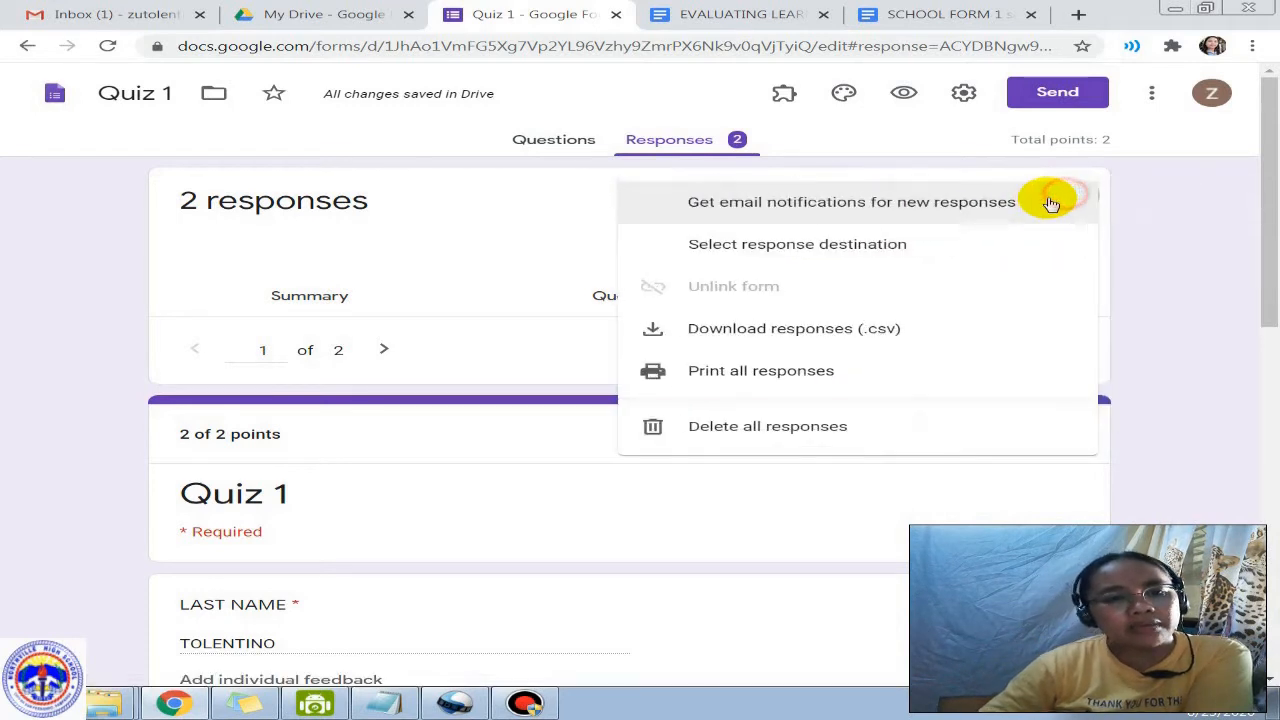
left_click(1157, 263)
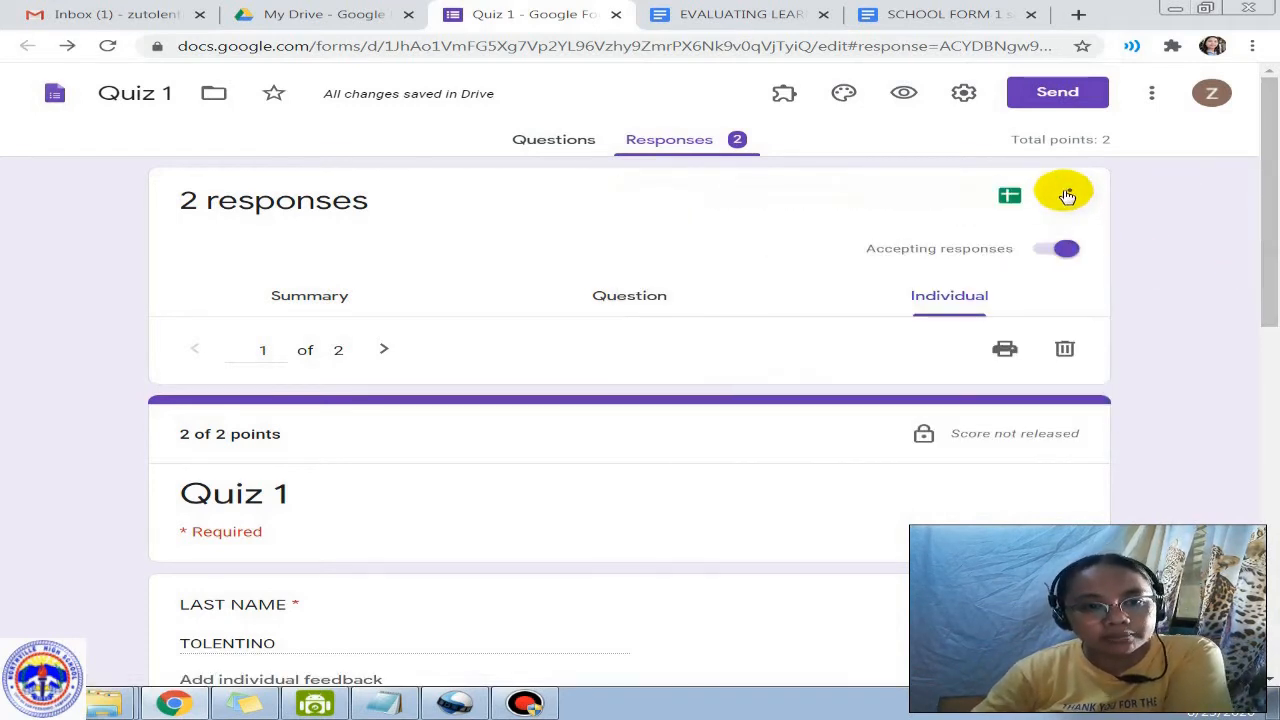
left_click(1070, 206)
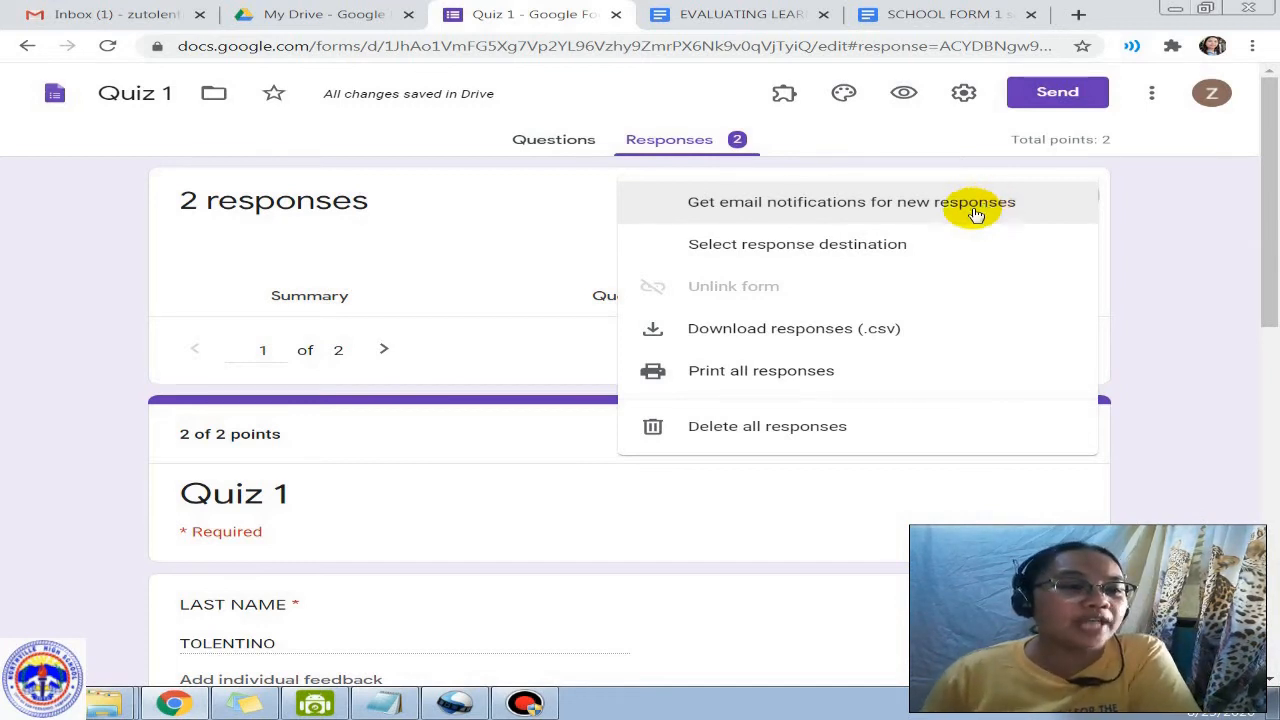
left_click(861, 250)
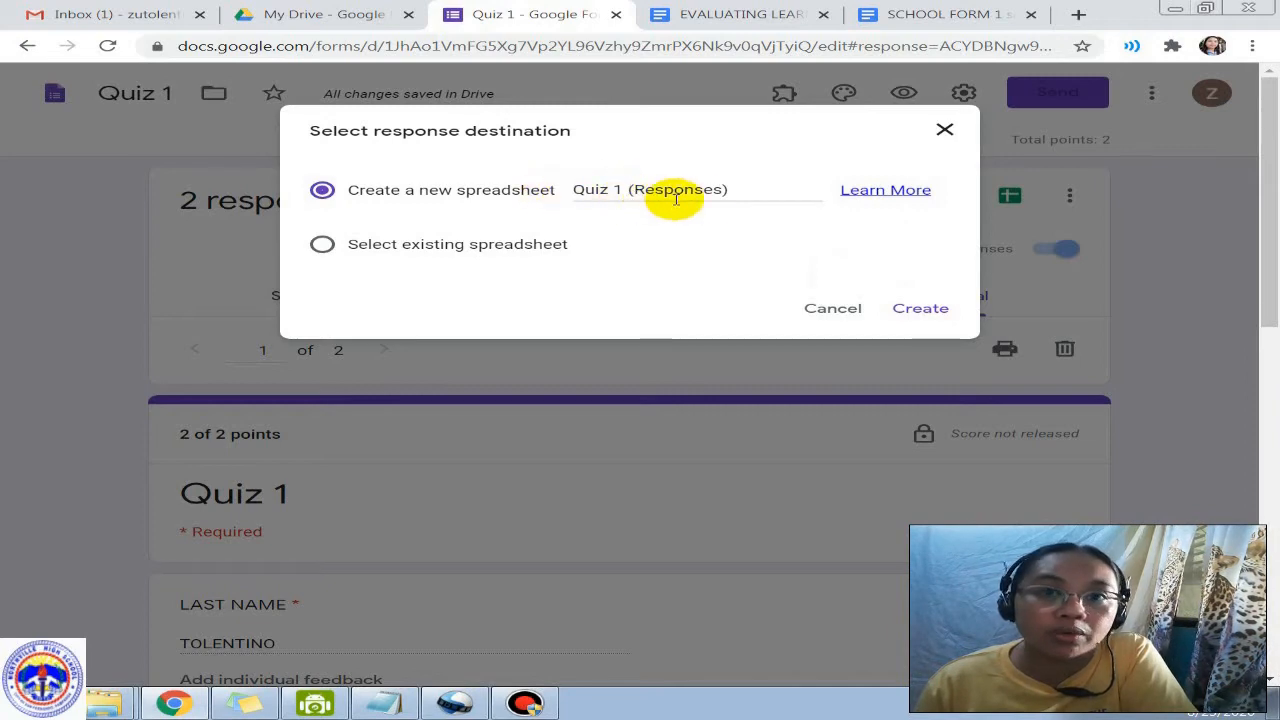
left_click(920, 310)
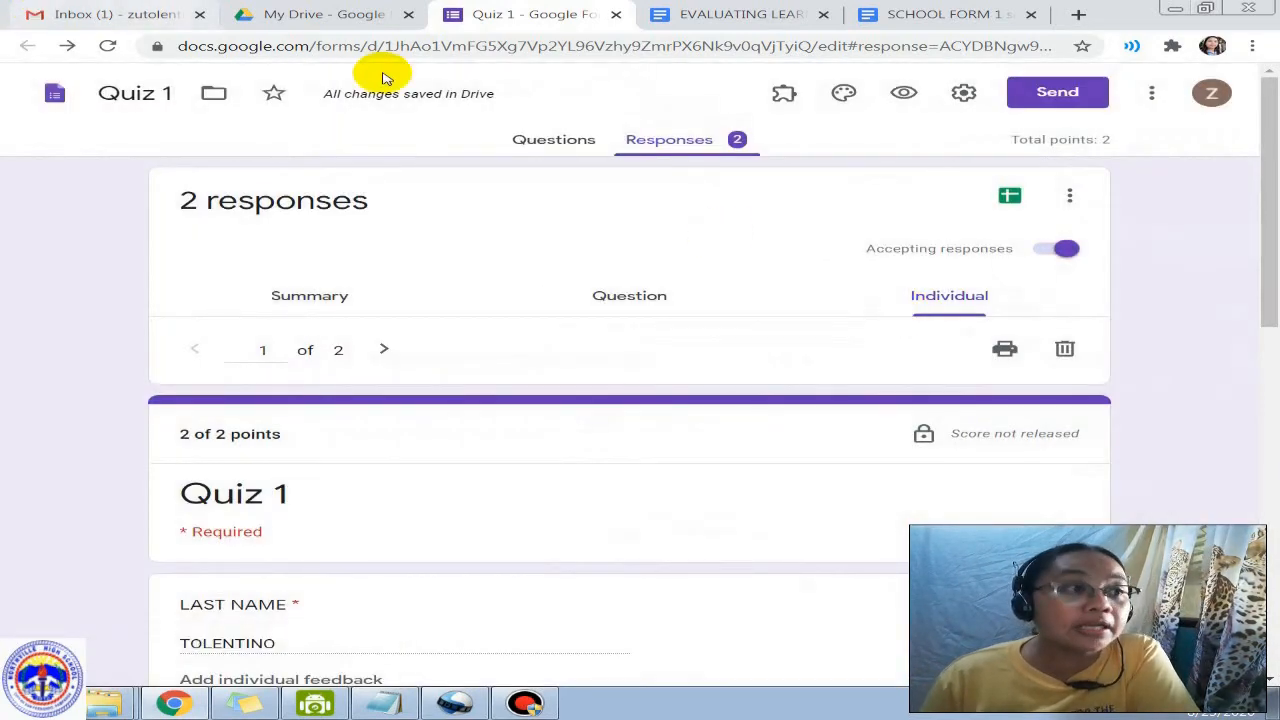
Step: Open the Quiz 1 (Responses) spreadsheet from My Drive's Quick Access after refreshing the file list
left_click(328, 18)
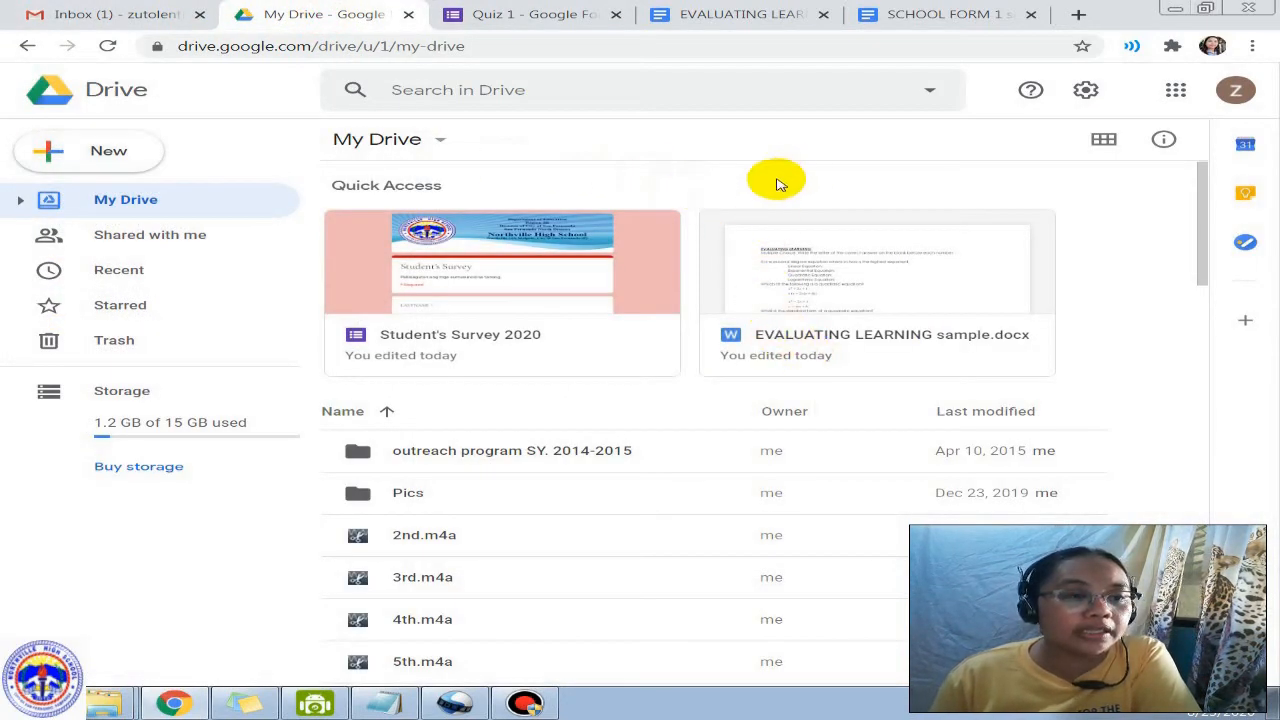
left_click(108, 45)
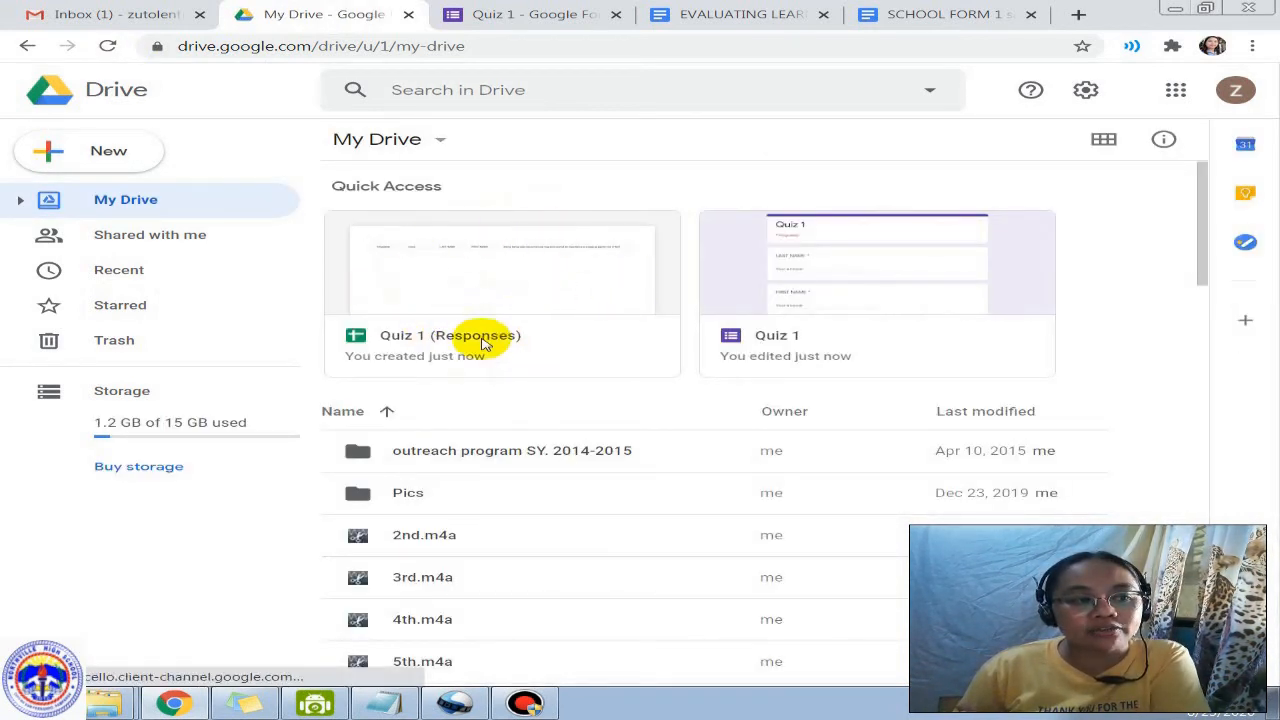
left_click(522, 284)
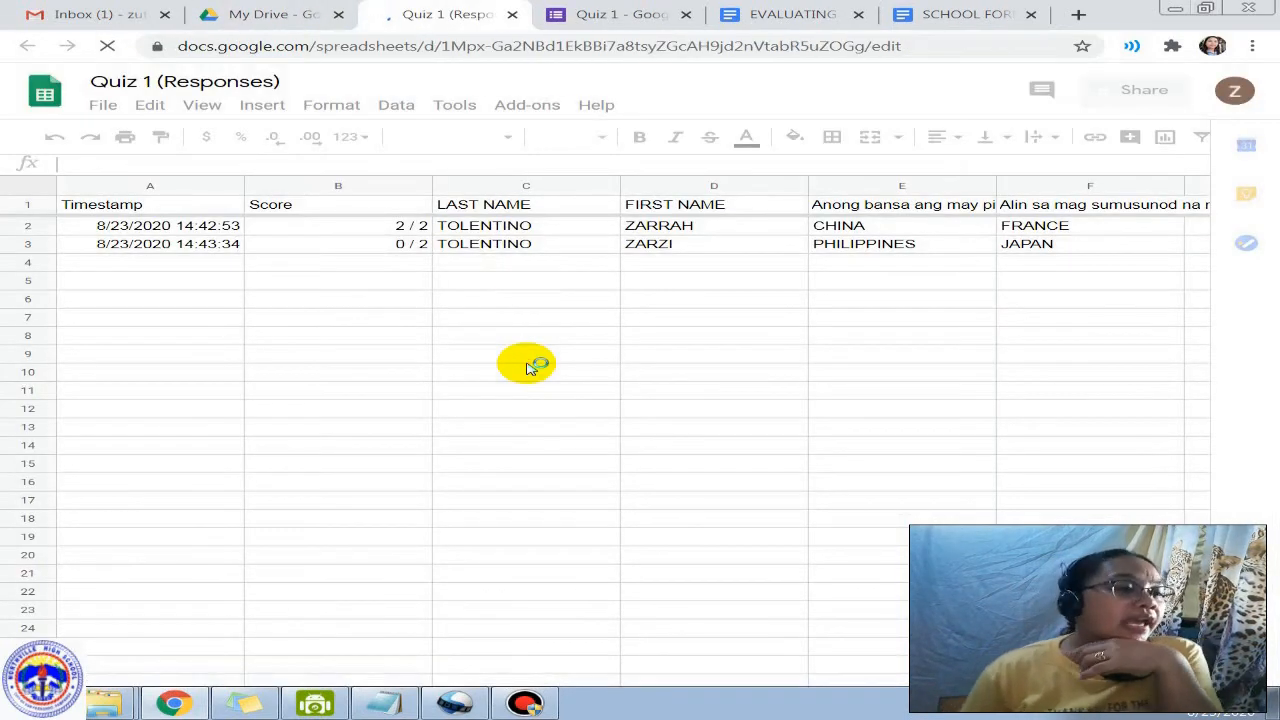
left_click(165, 231)
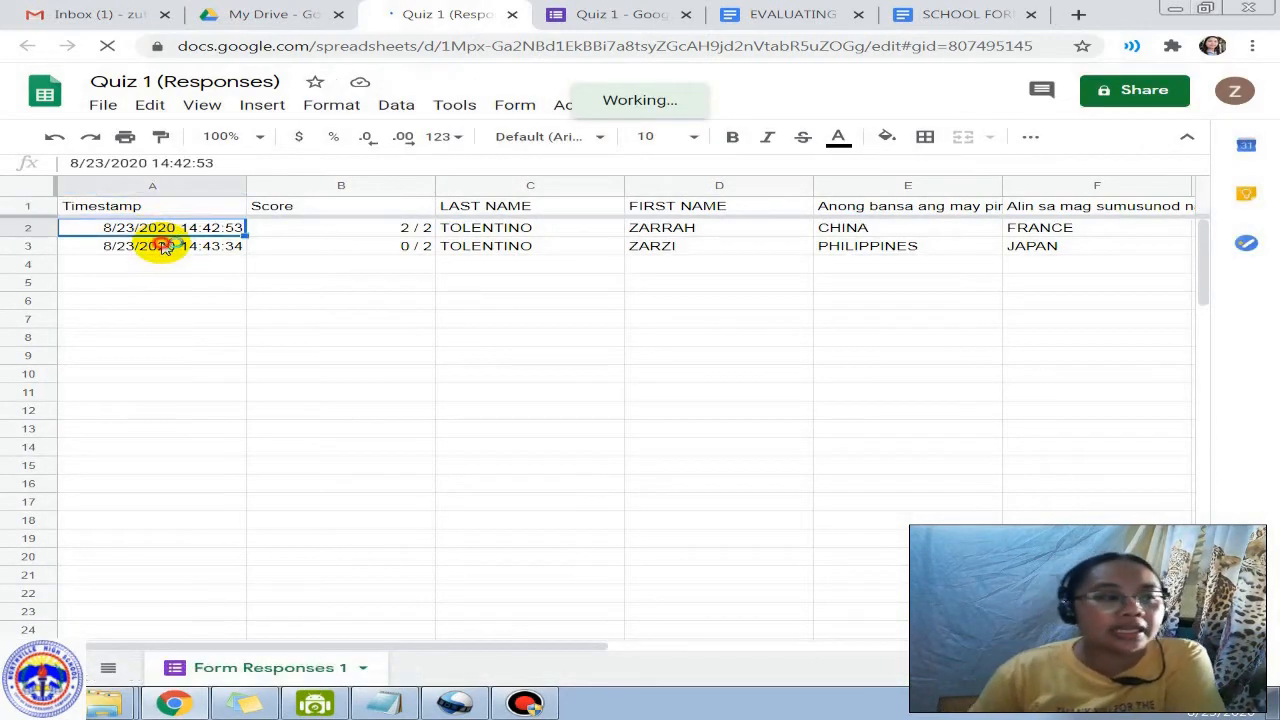
left_click(164, 247)
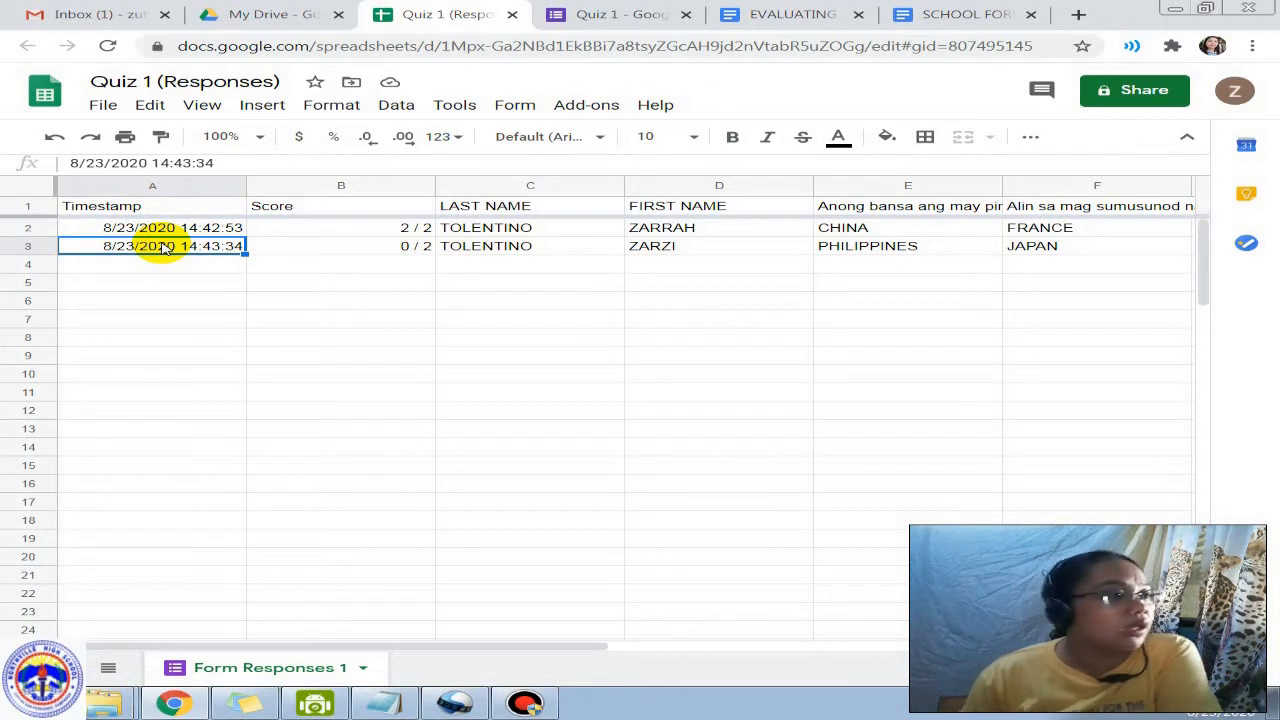
left_click(163, 229)
left_click(166, 250)
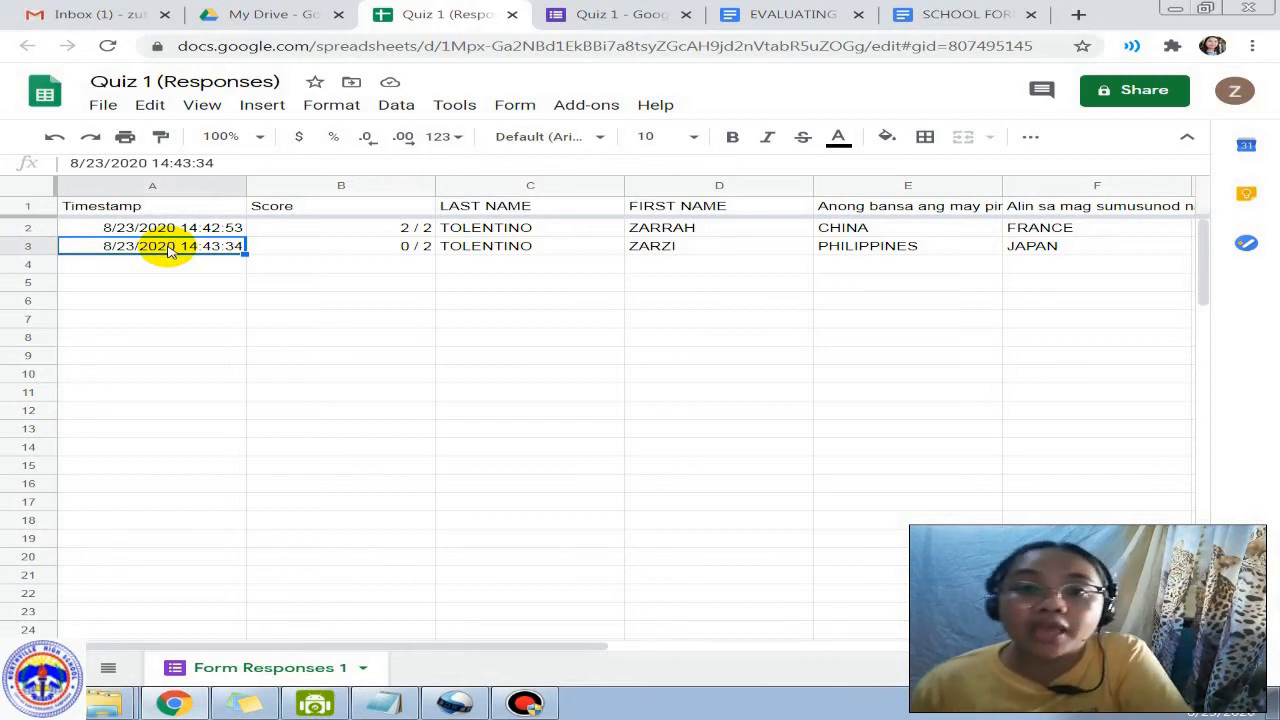
left_click(211, 266)
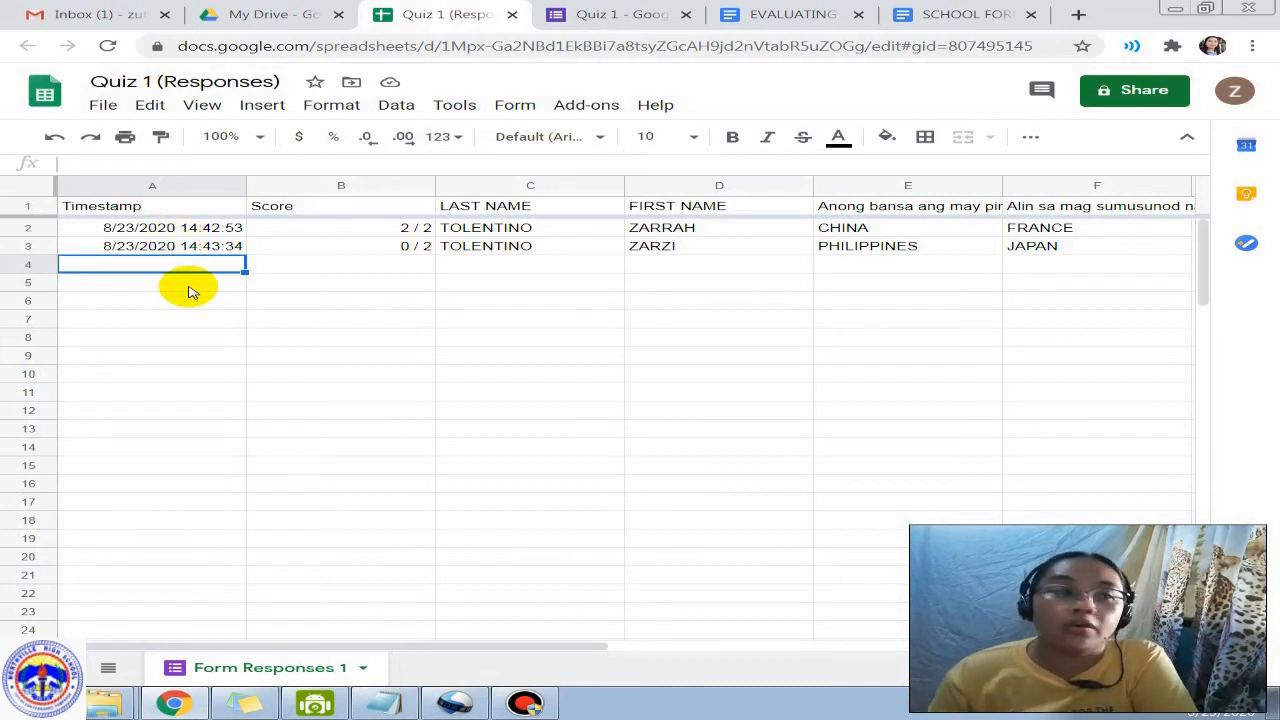
left_click(188, 250)
left_click(194, 285)
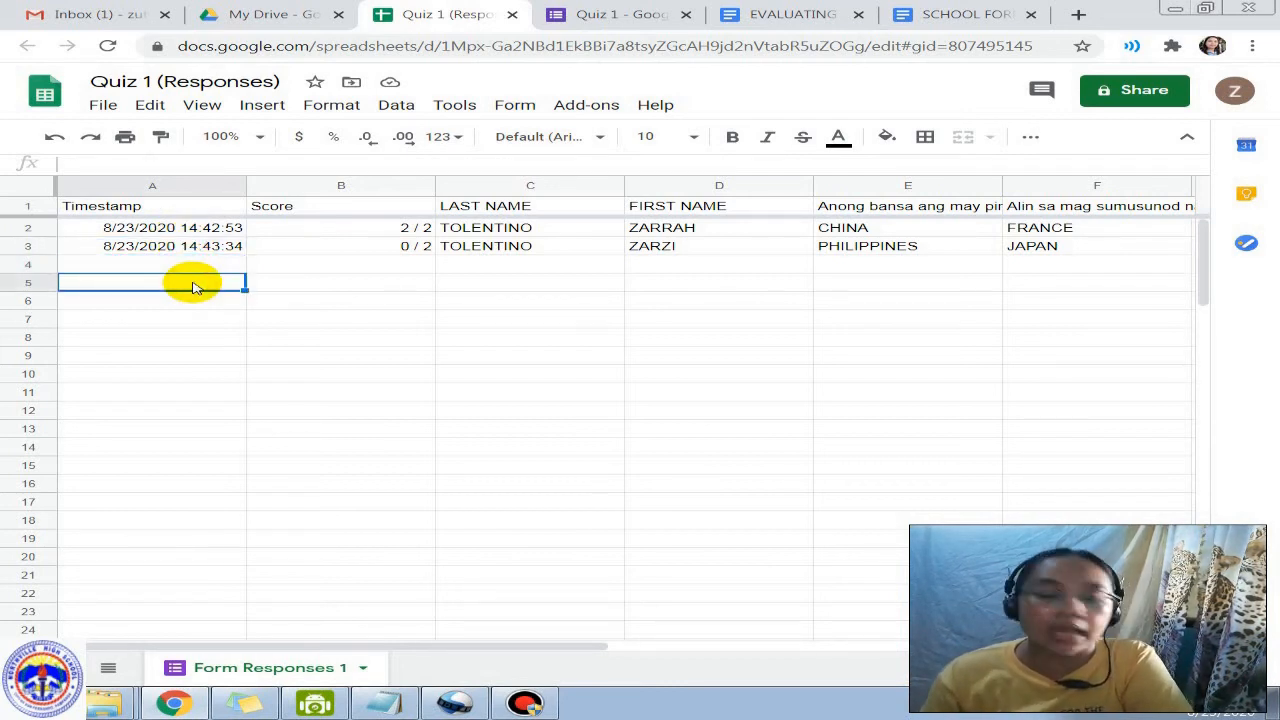
left_click(197, 248)
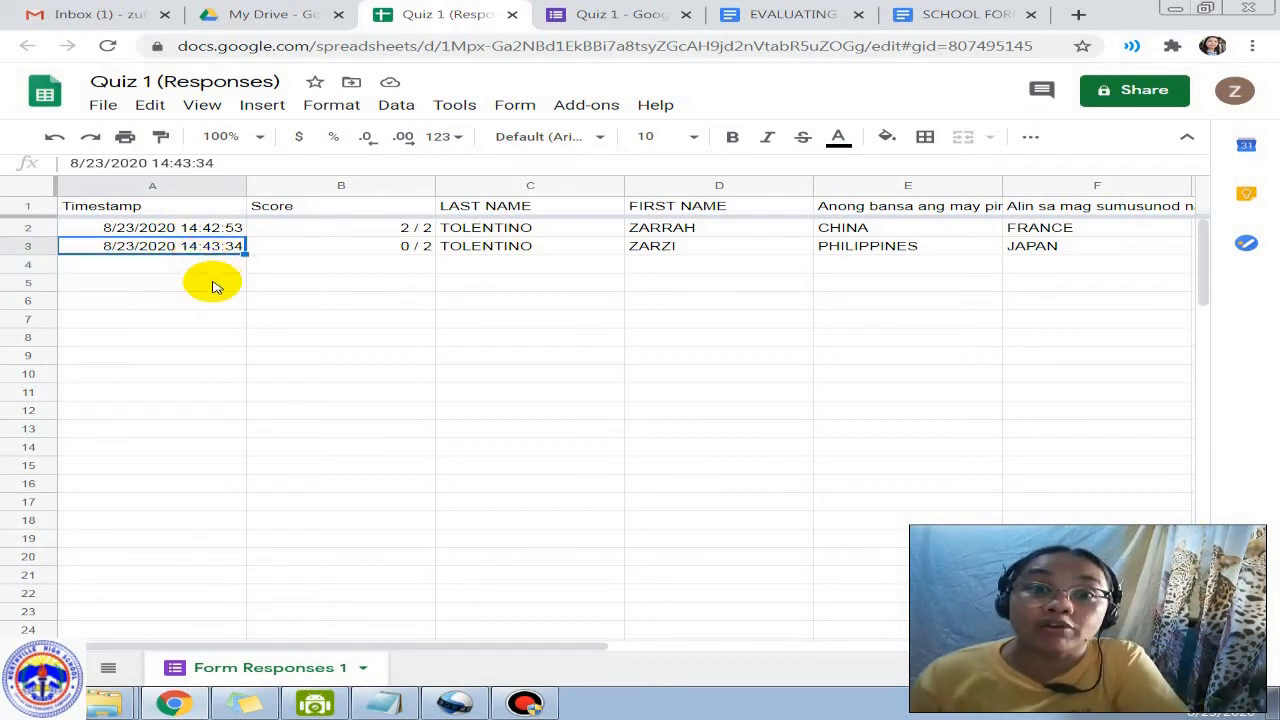
left_click(208, 283)
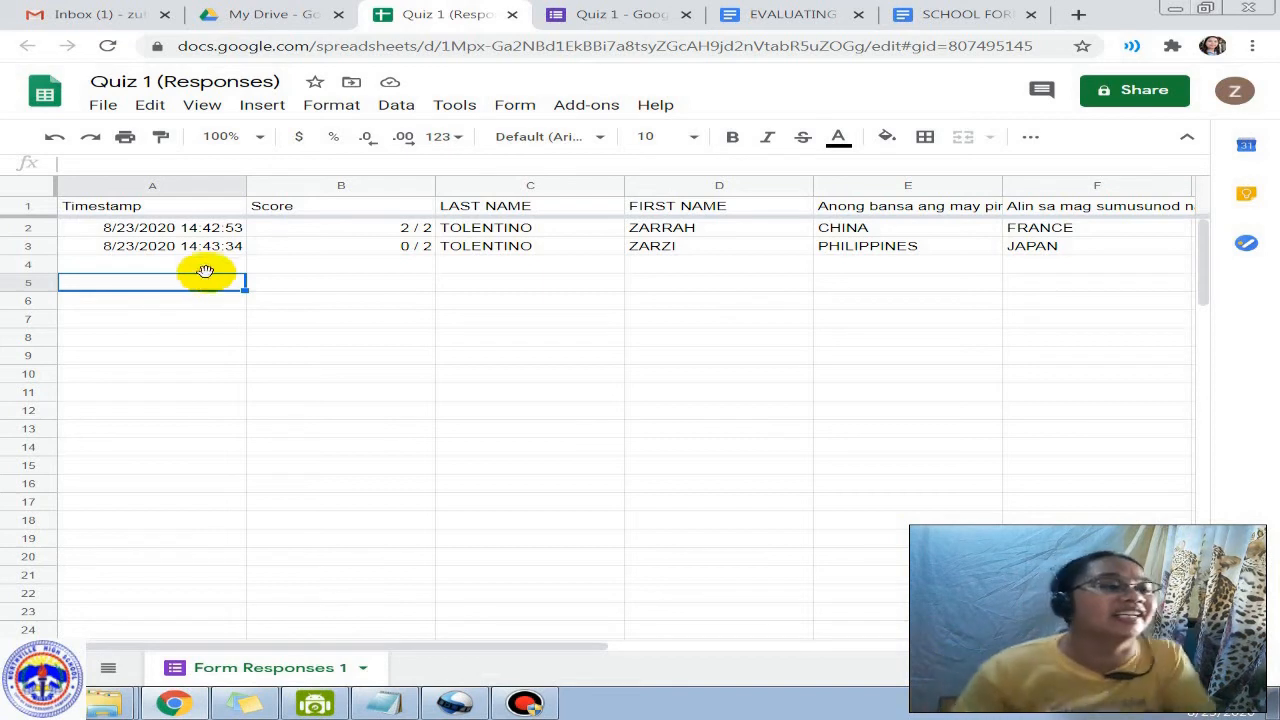
left_click(304, 265)
left_click(345, 228)
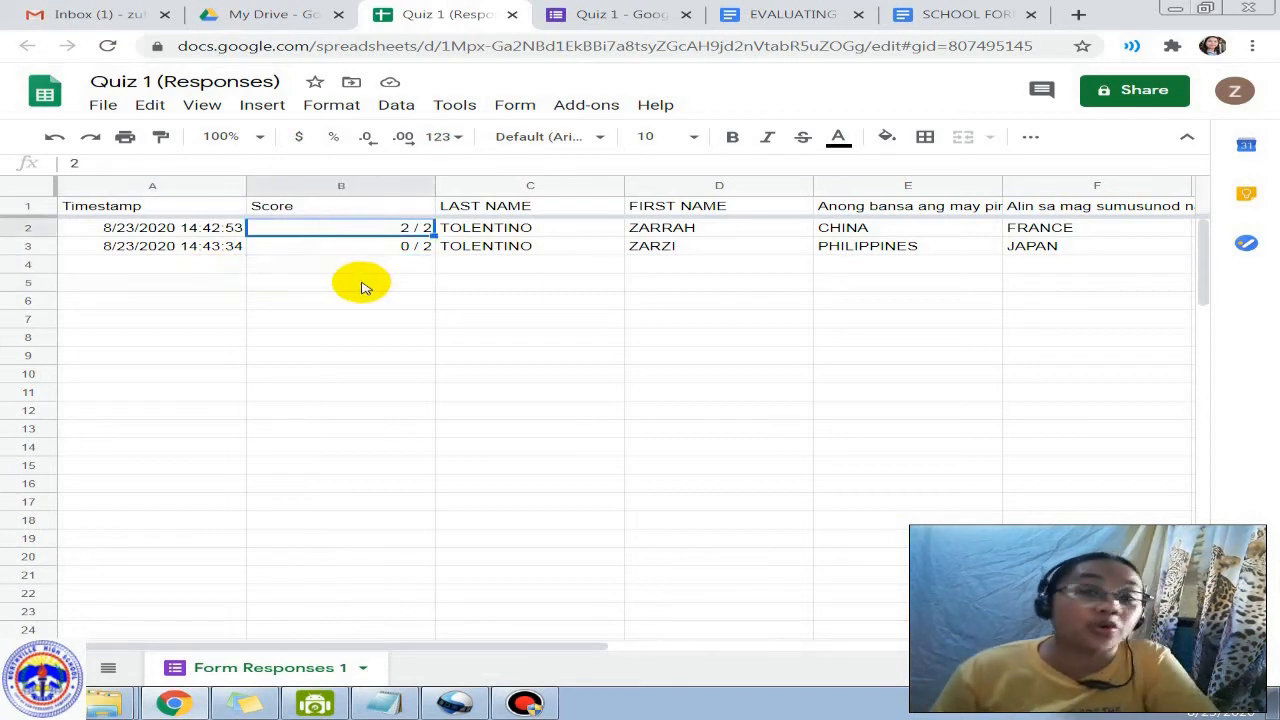
left_click(412, 249)
left_click(423, 303)
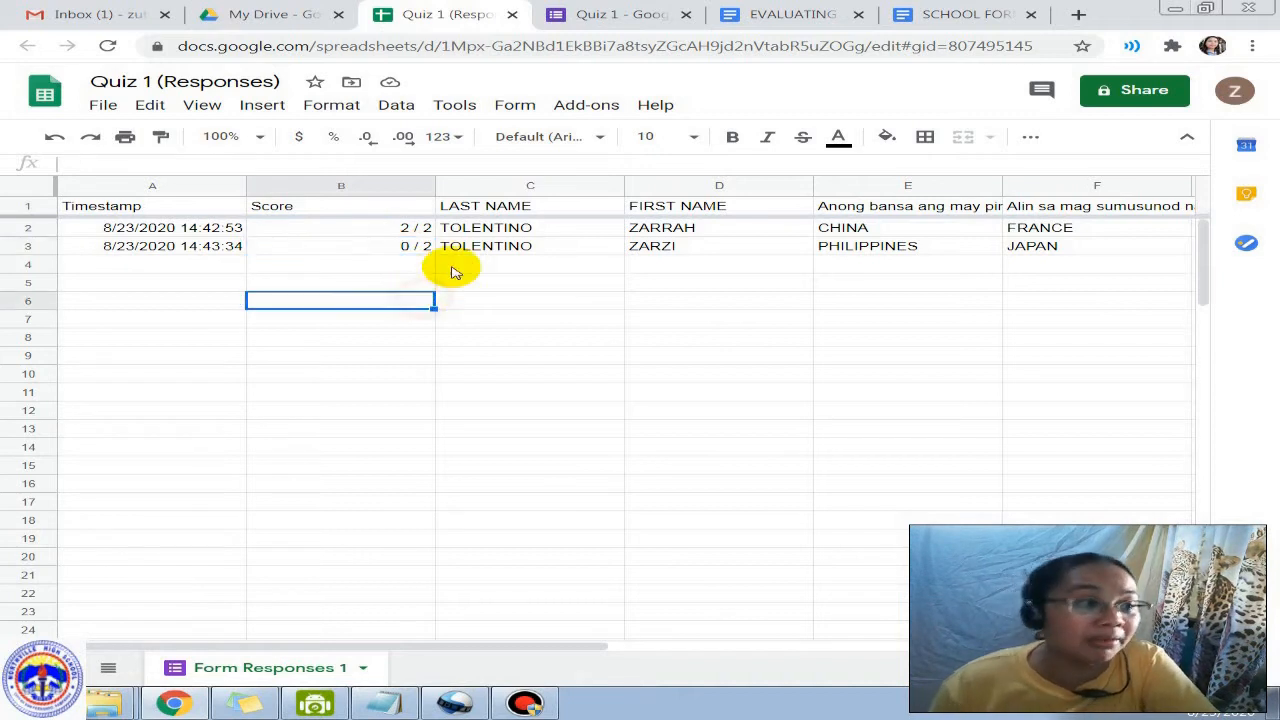
left_click(510, 230)
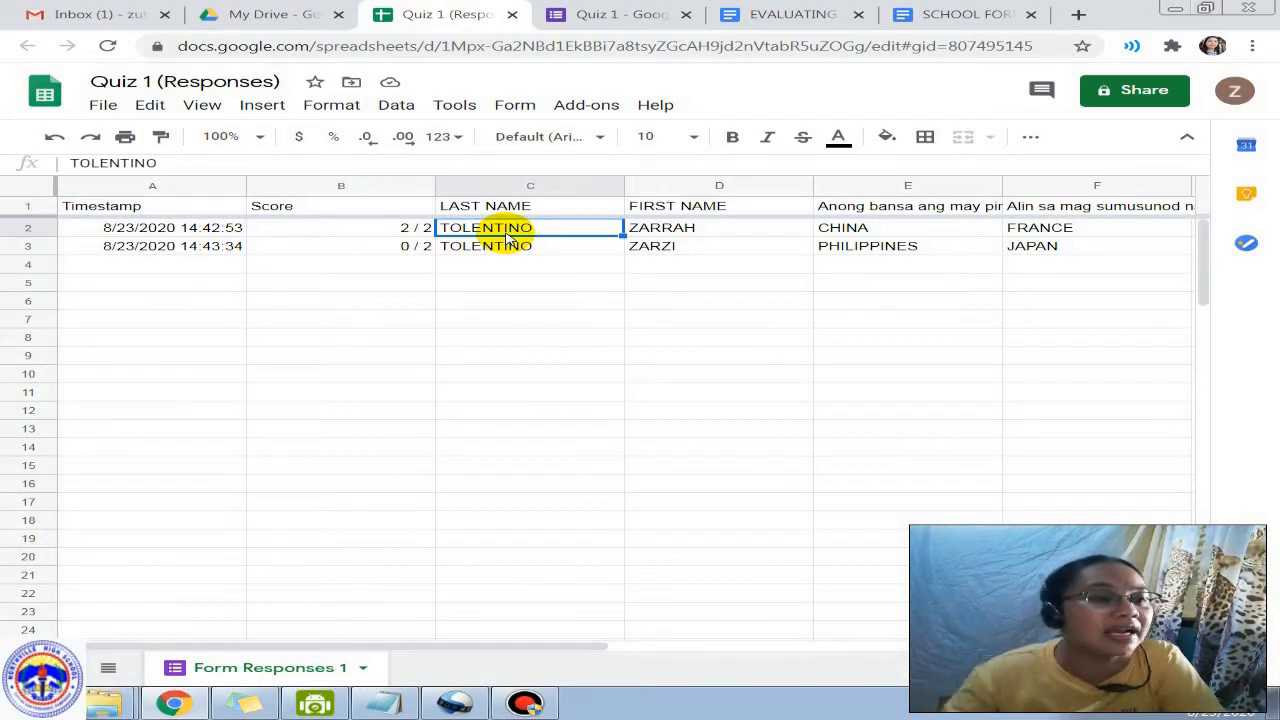
left_click(894, 299)
left_click(888, 229)
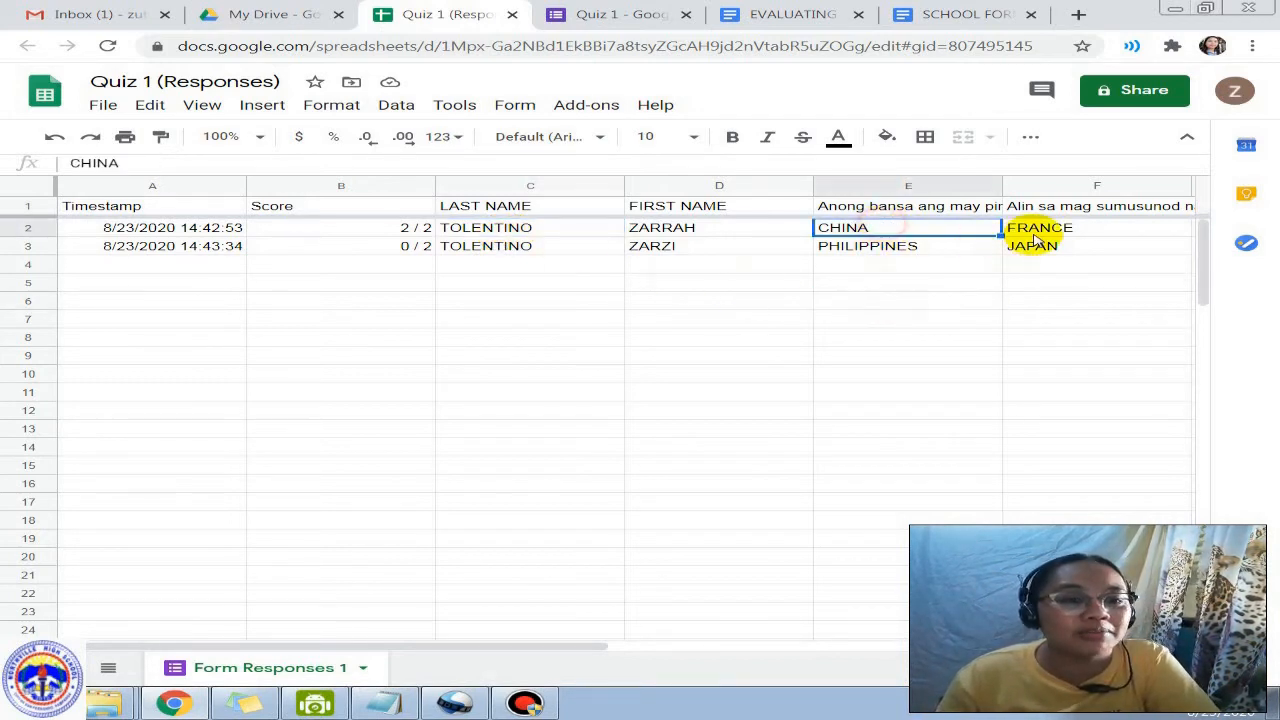
left_click(900, 247)
left_click(1030, 250)
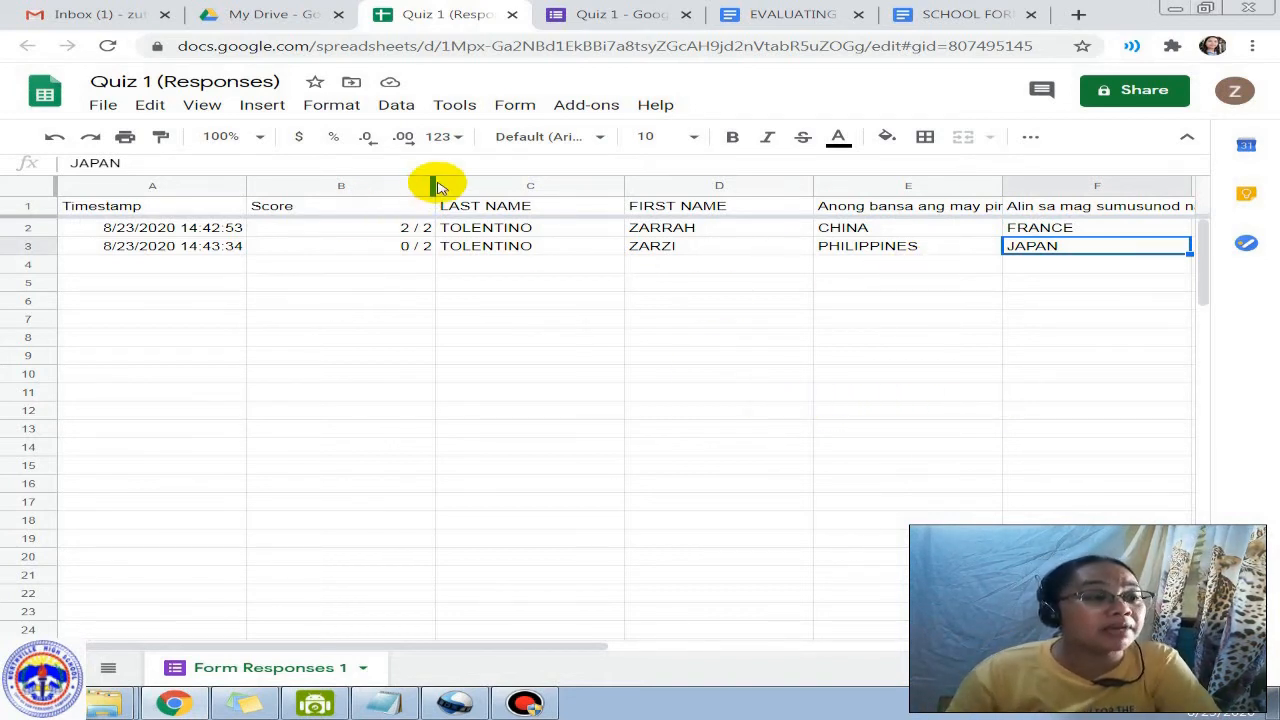
Step: Narrow the Score column between B and C, then review both respondents' name answers
left_click_drag(435, 186, 332, 186)
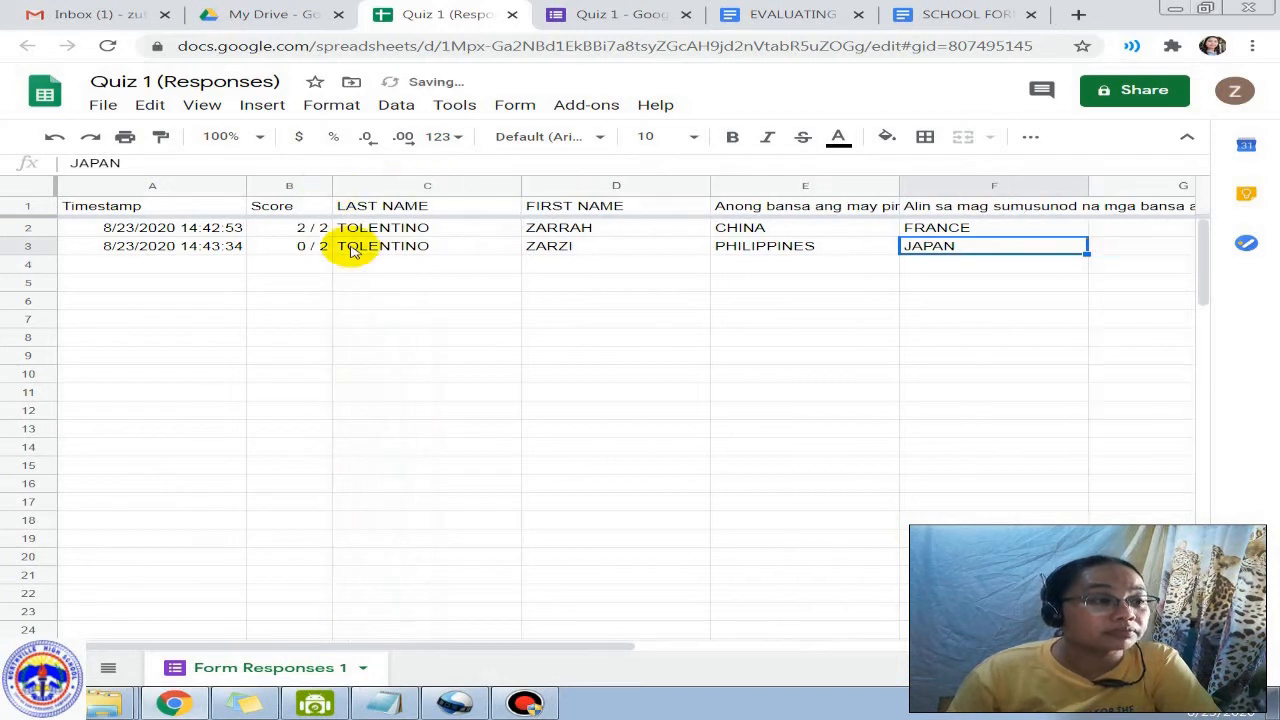
left_click(362, 300)
left_click(405, 230)
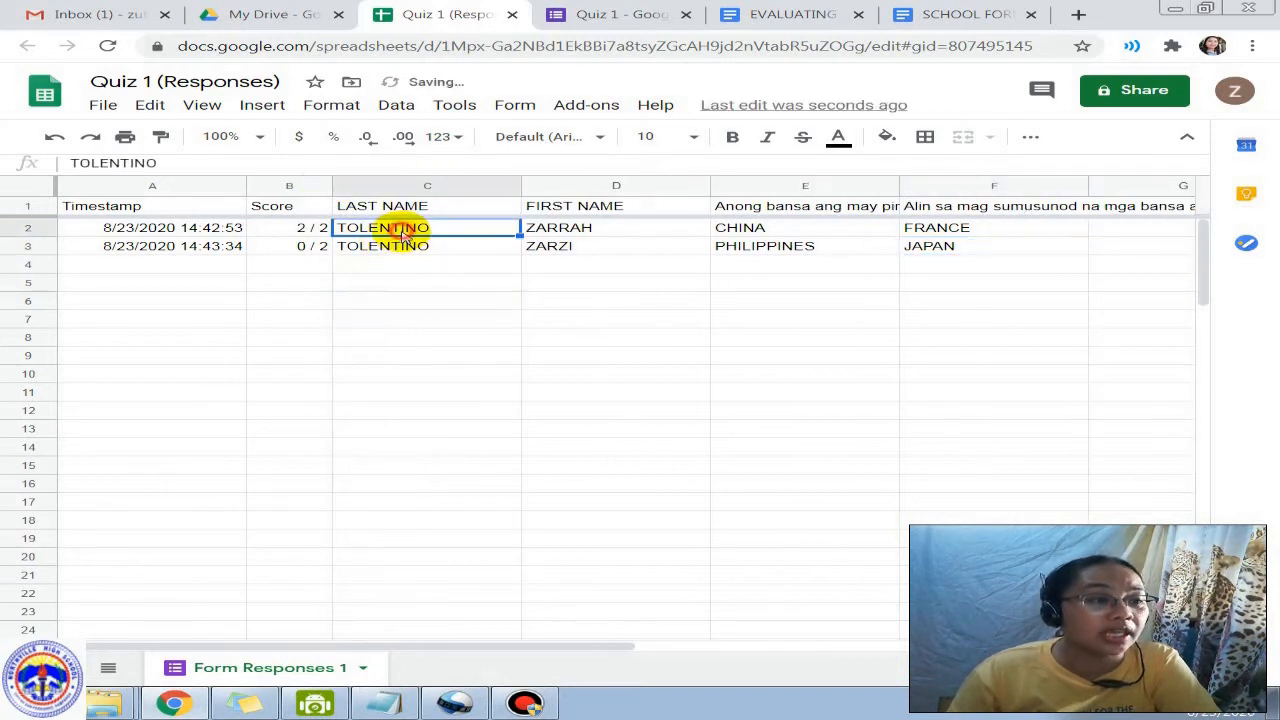
left_click(603, 234)
left_click(310, 252)
left_click(545, 250)
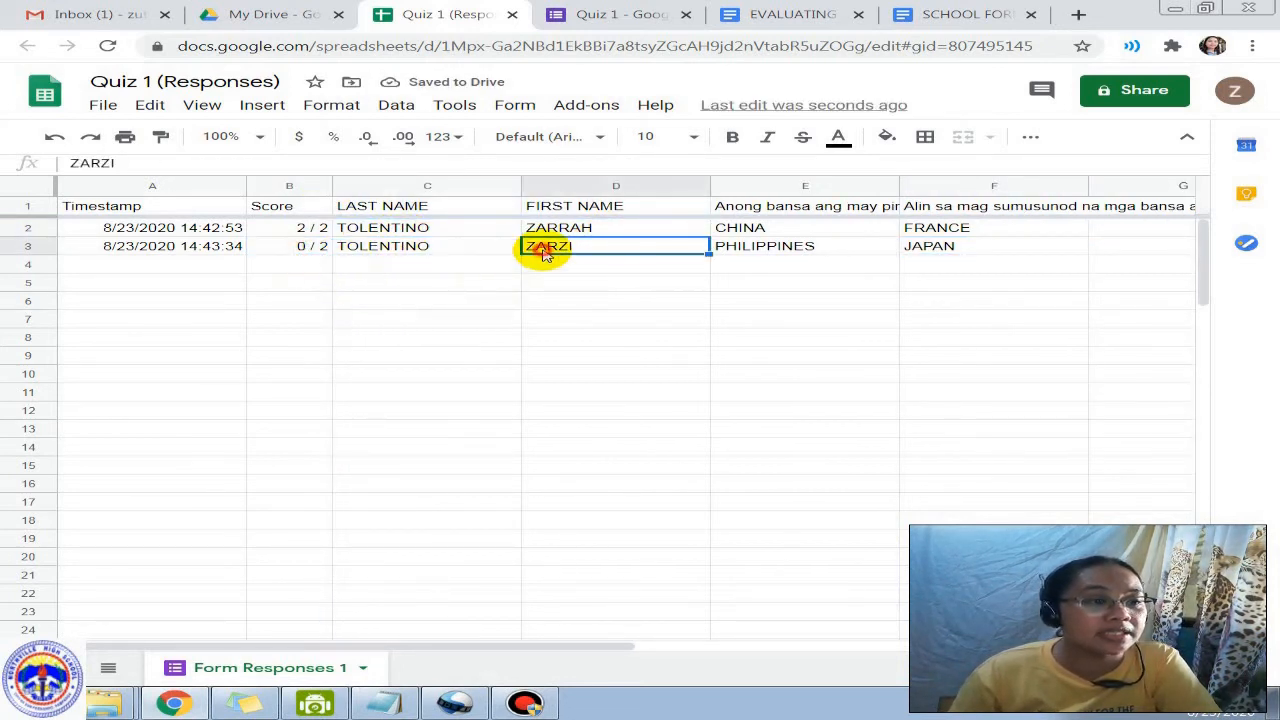
left_click(536, 306)
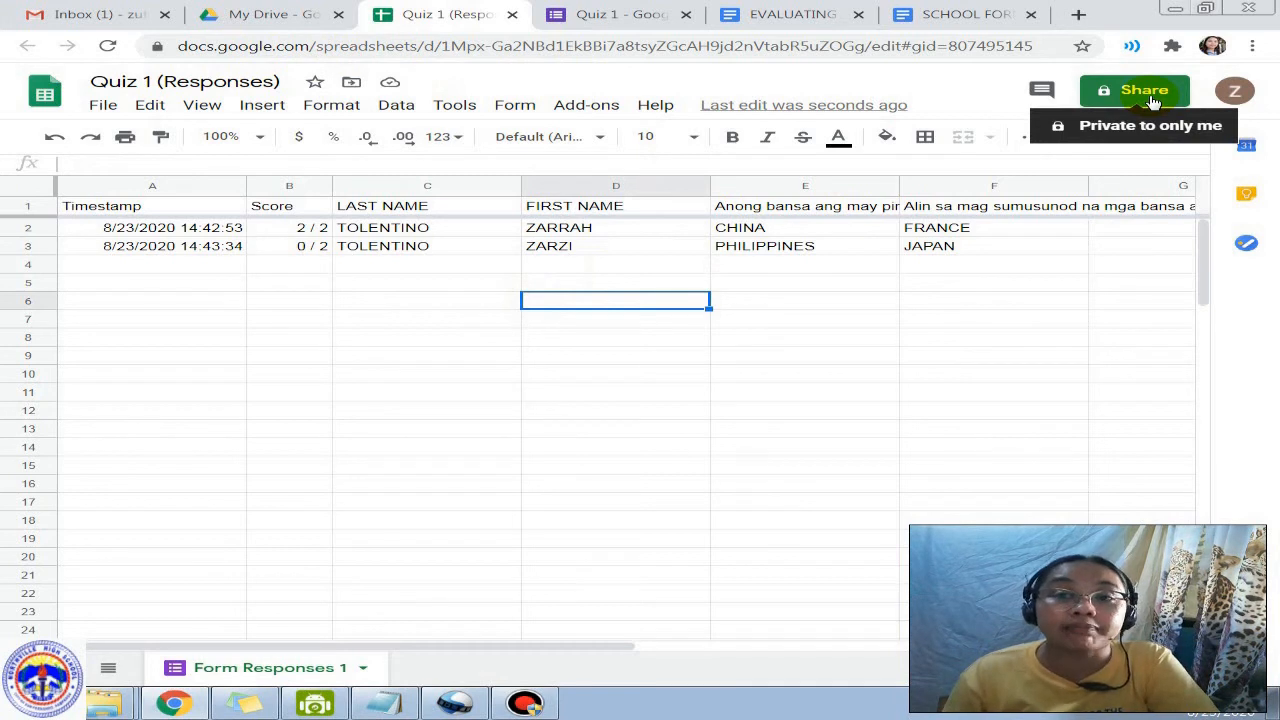
left_click(985, 340)
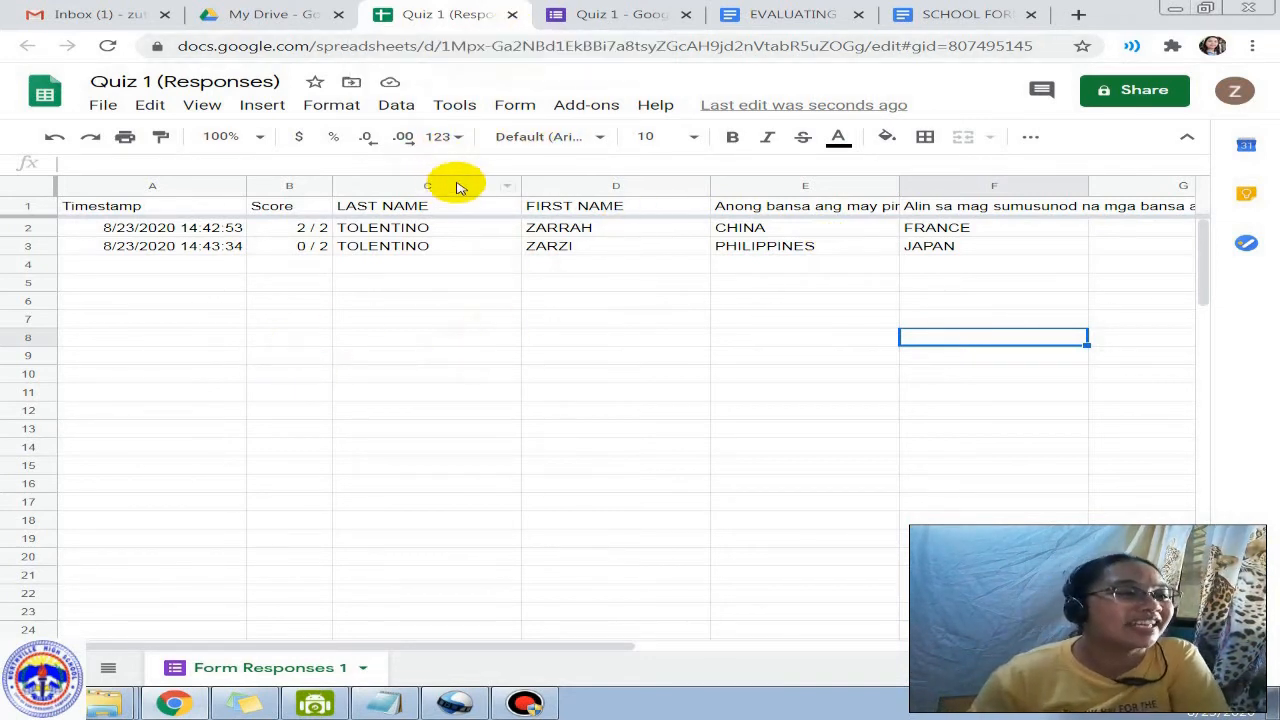
Step: Close the Quiz 1 (Responses) spreadsheet and go back to the Quiz 1 form's individual responses
left_click(512, 20)
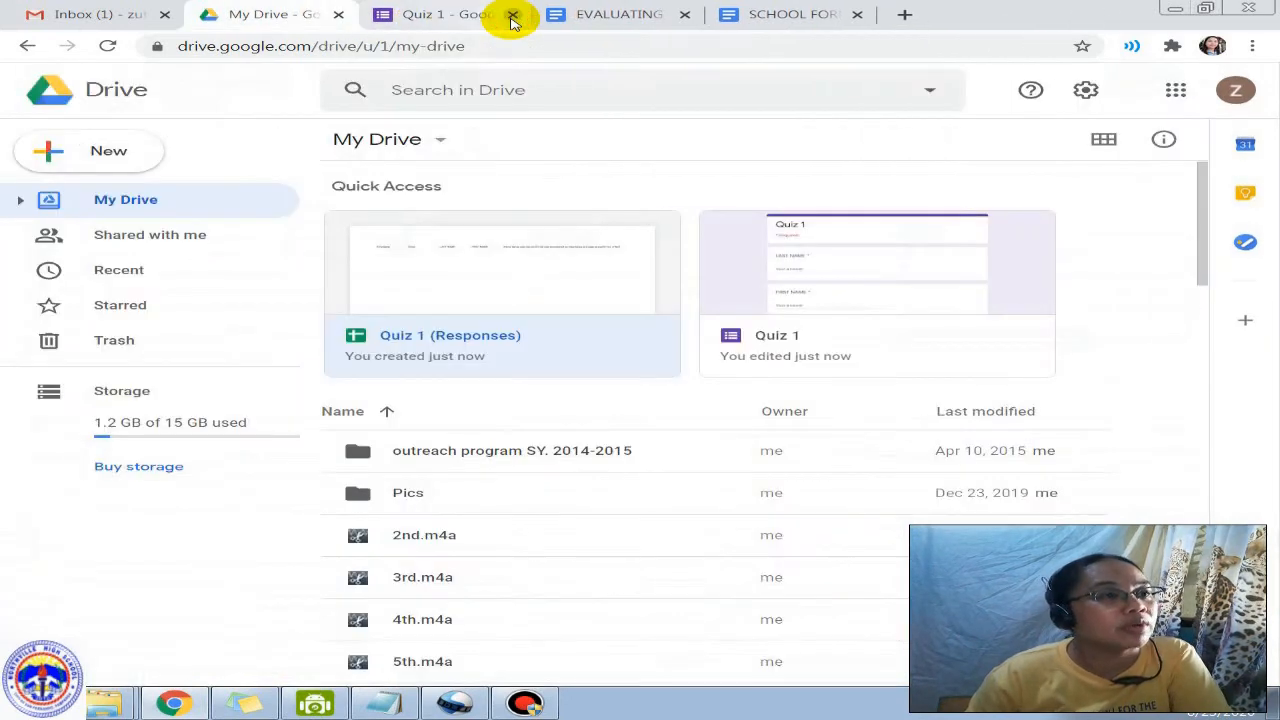
left_click(414, 11)
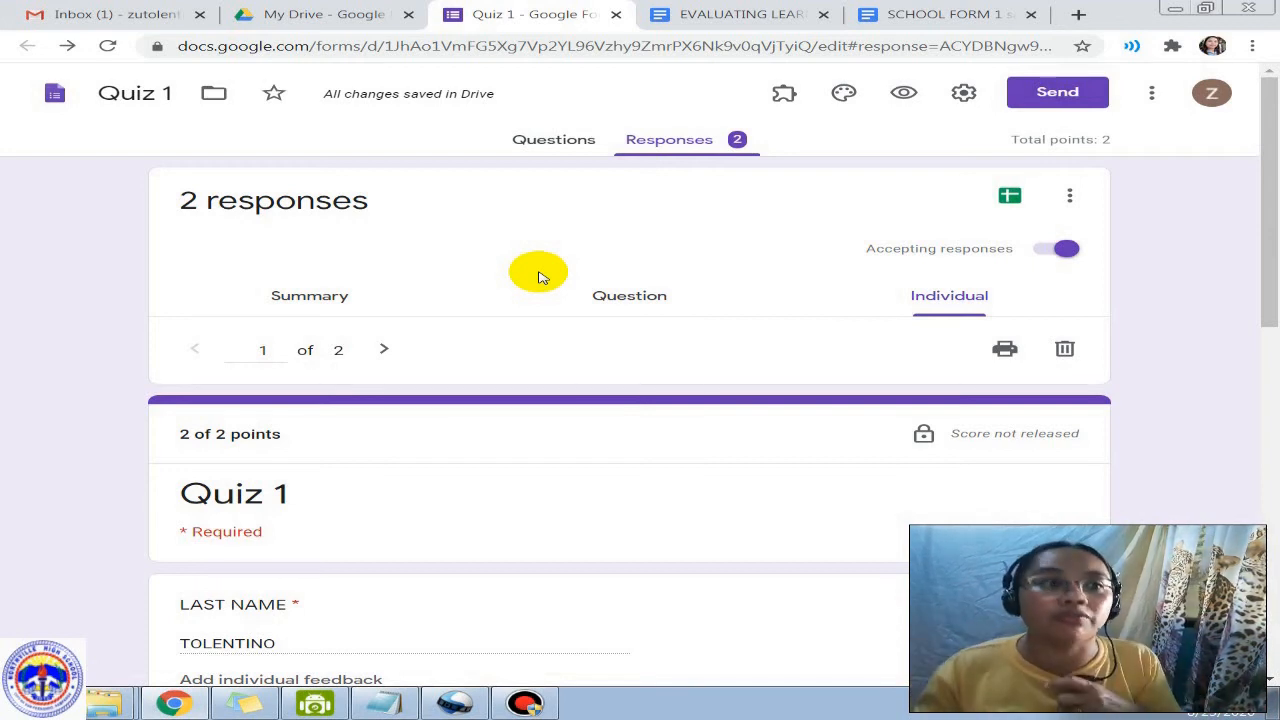
Step: Move between the EVALUATING LEARNING document and My Drive, then head to SCHOOL FORM 1
left_click(700, 18)
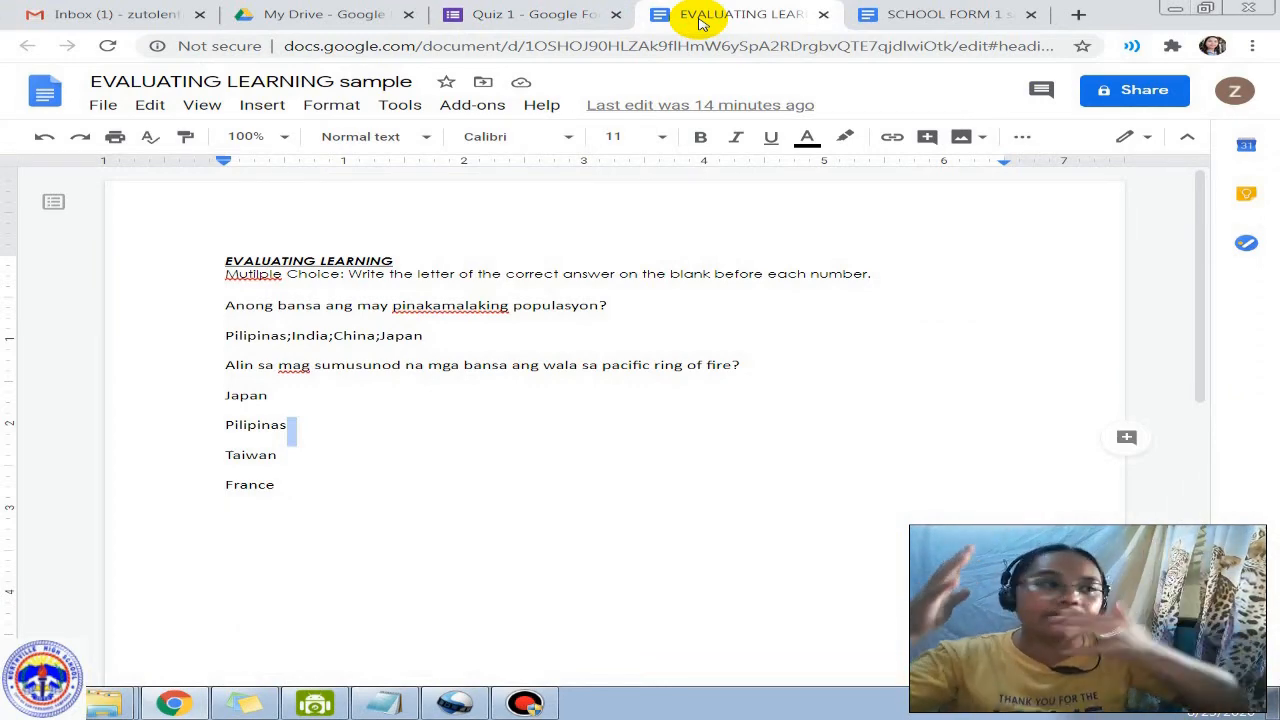
left_click(268, 14)
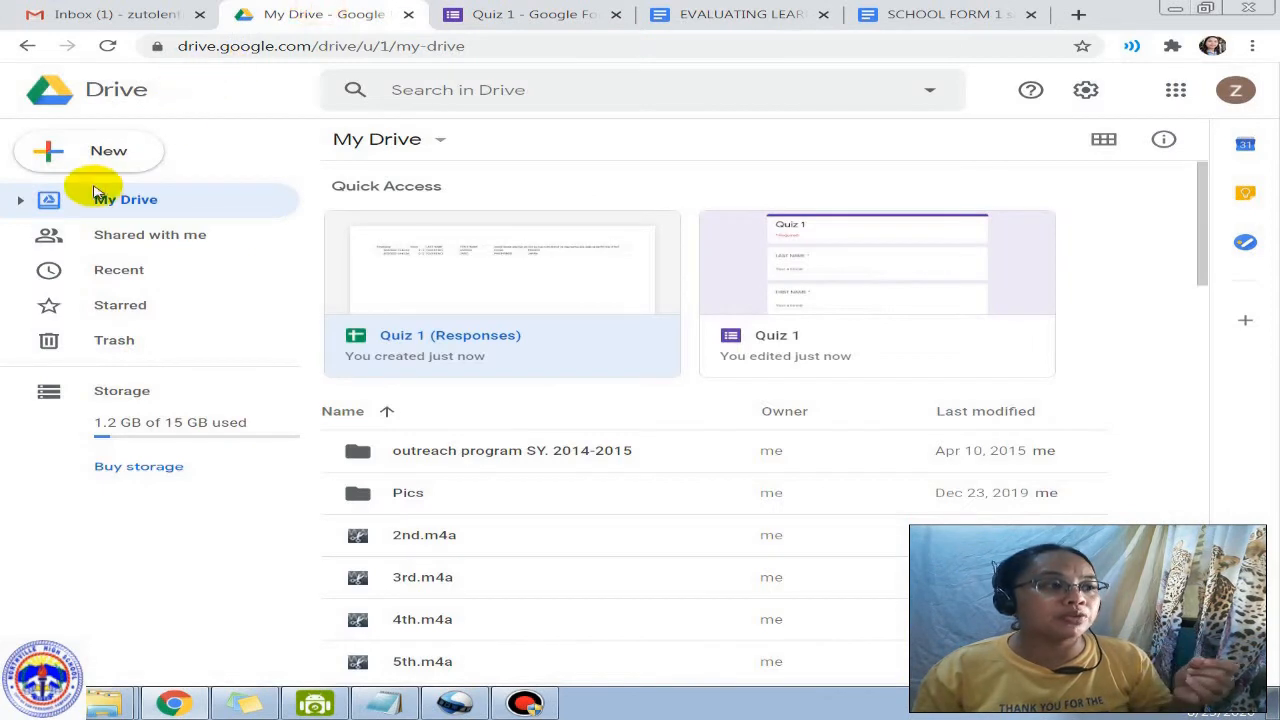
left_click(109, 155)
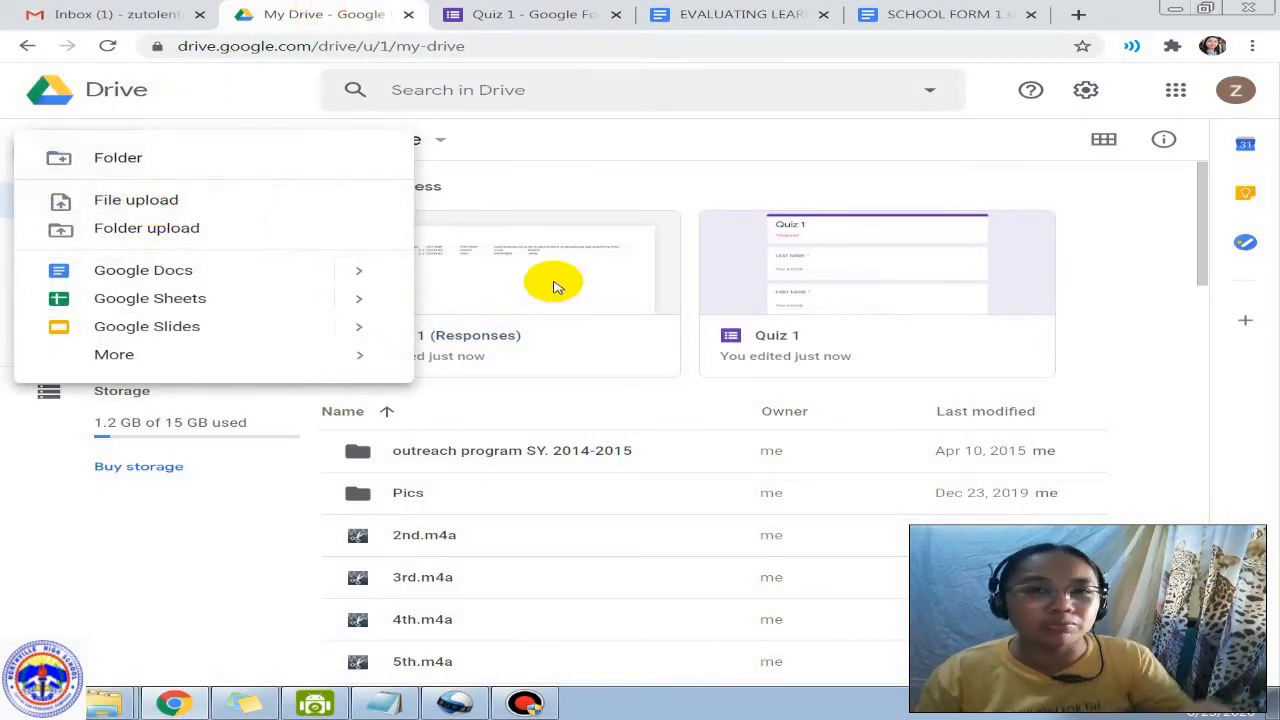
left_click(605, 139)
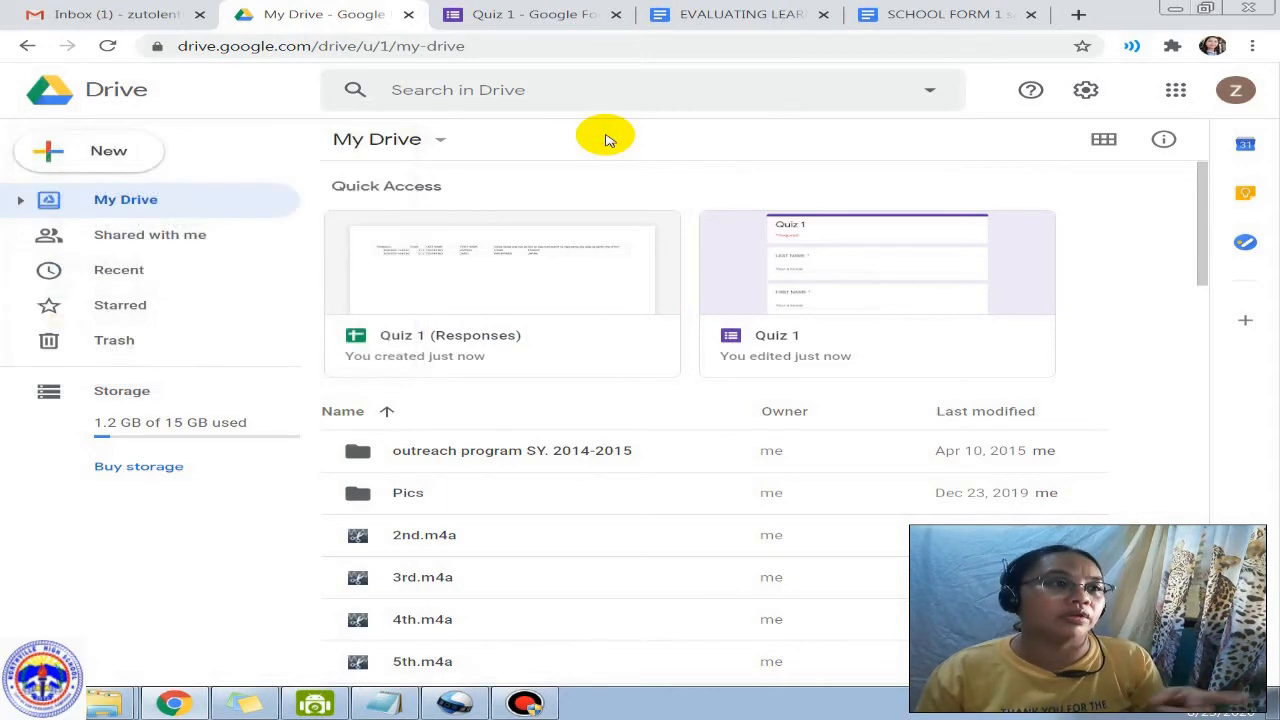
left_click(740, 15)
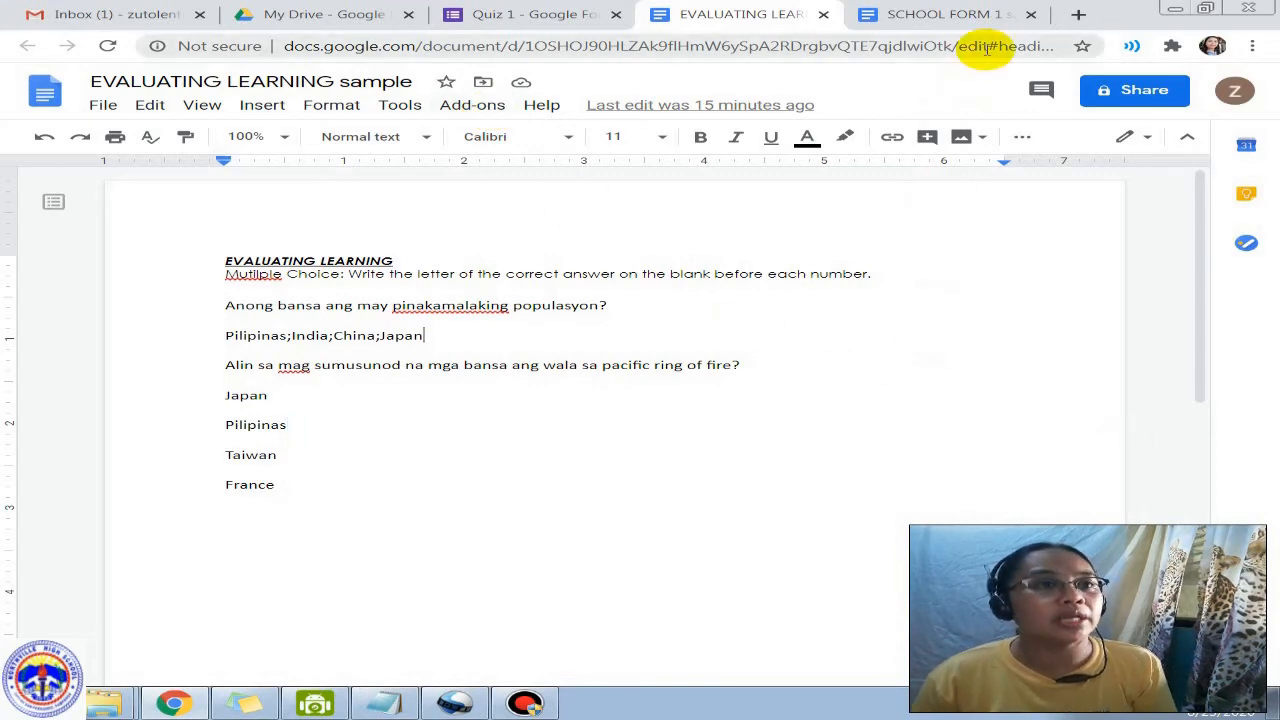
left_click(945, 12)
Step: In SCHOOL FORM 1, dismiss the Success notice and place the cursor after RELIGION
left_click(540, 457)
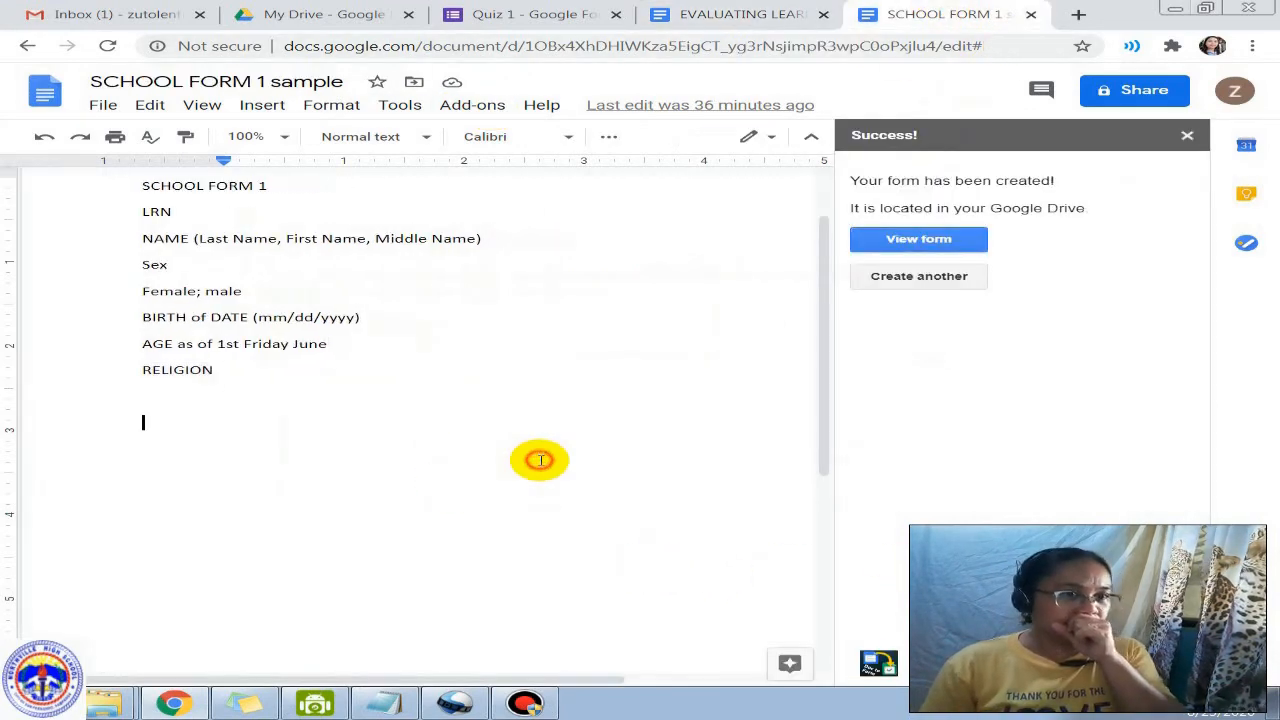
left_click(1187, 134)
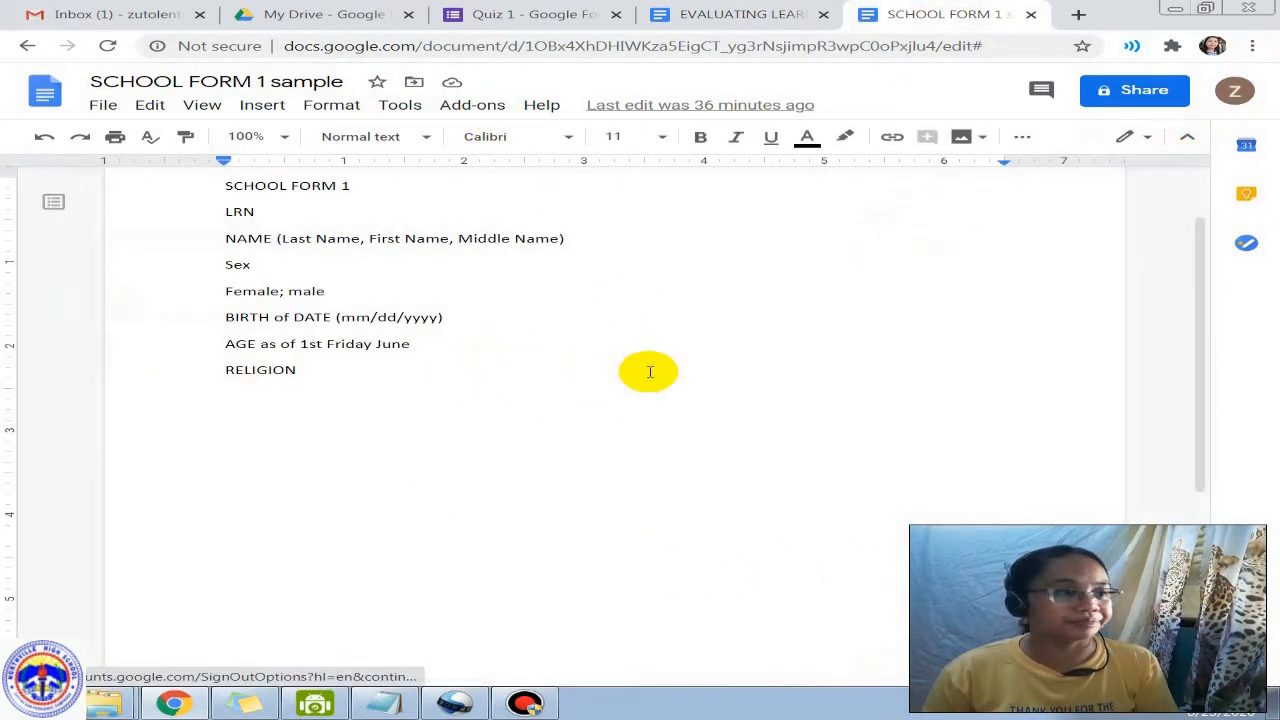
left_click(648, 370)
left_click(471, 106)
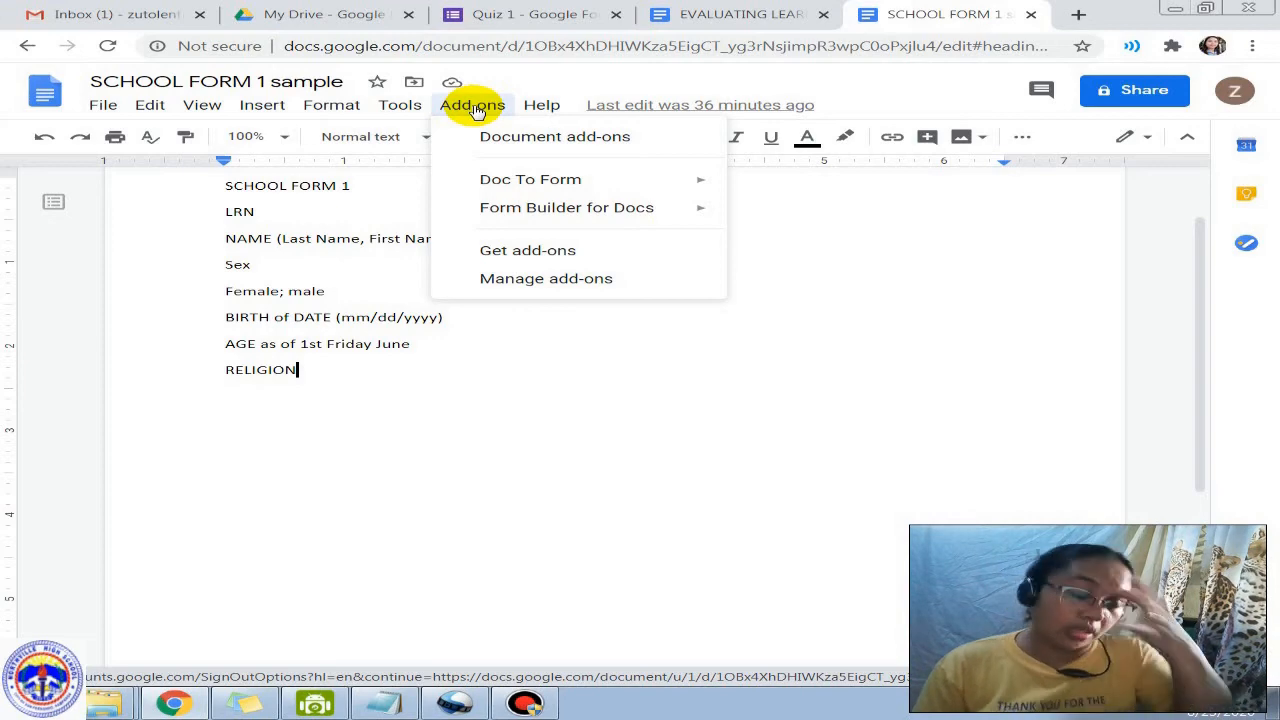
Step: Search the marketplace for 'DOC TO FORM', confirm it is Installed, then close the marketplace
left_click(558, 251)
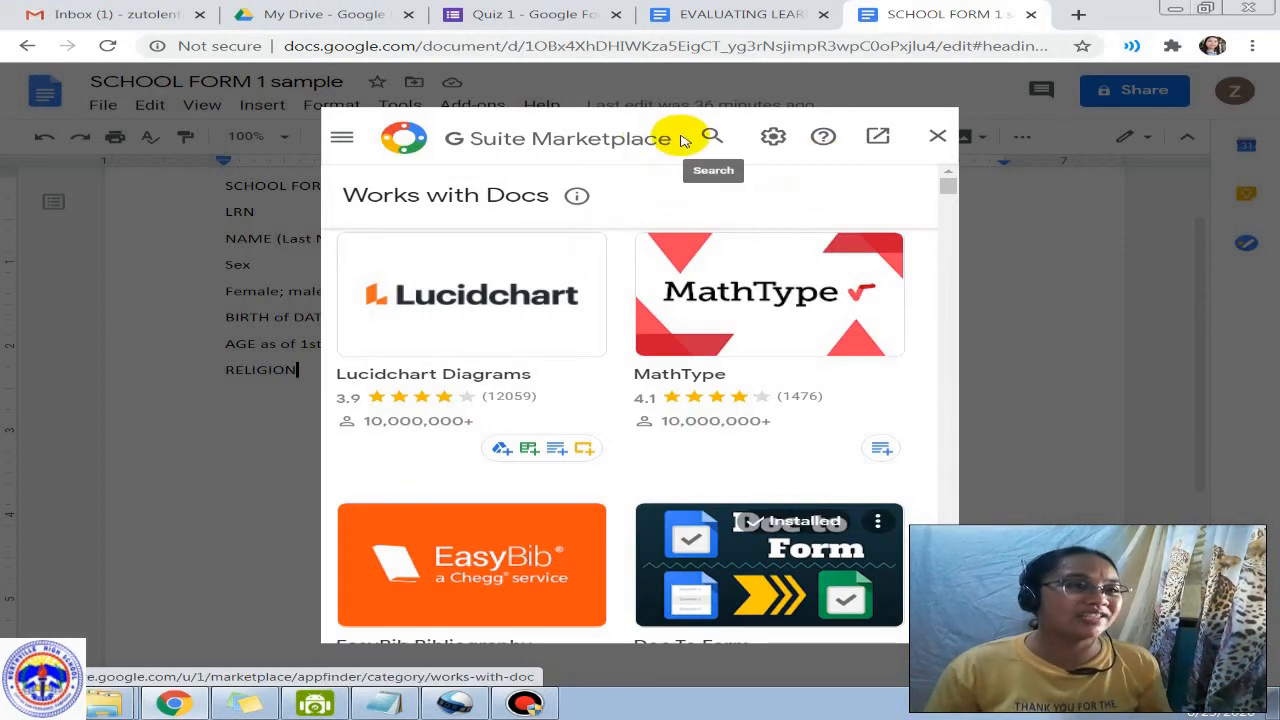
left_click(711, 136)
type("DOC TO FORM")
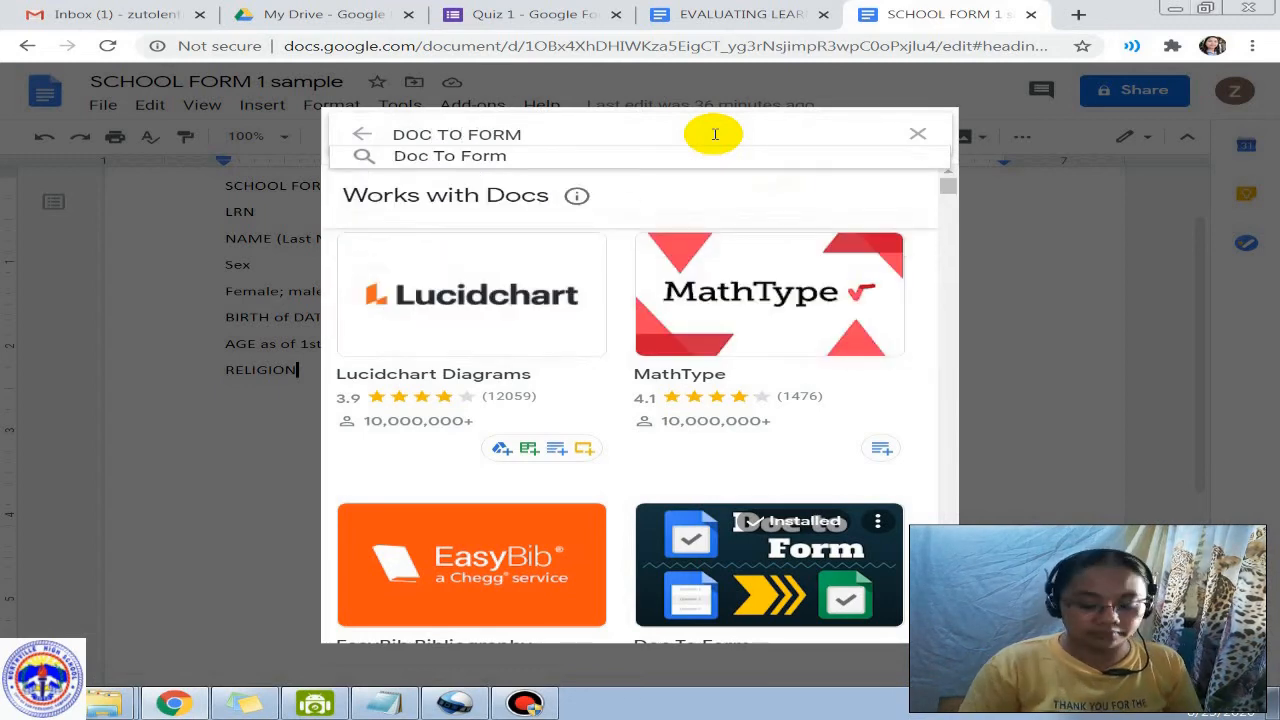
key("Return")
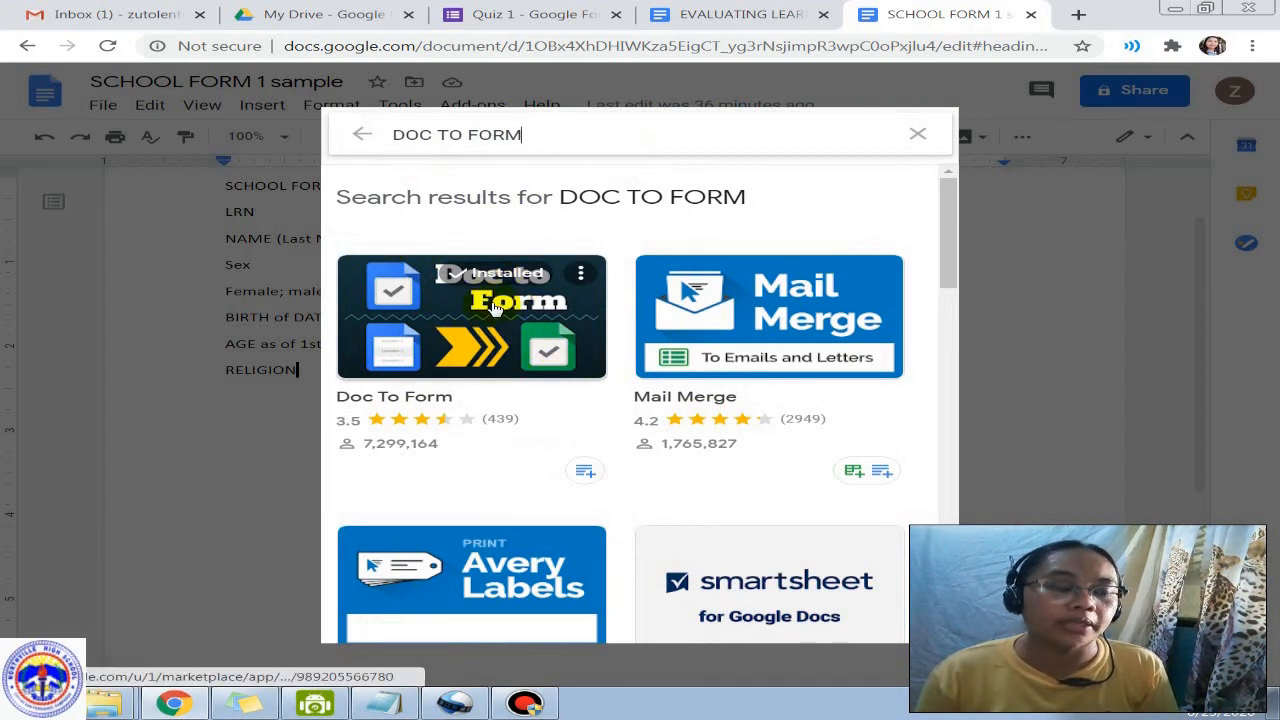
left_click(920, 138)
left_click(928, 136)
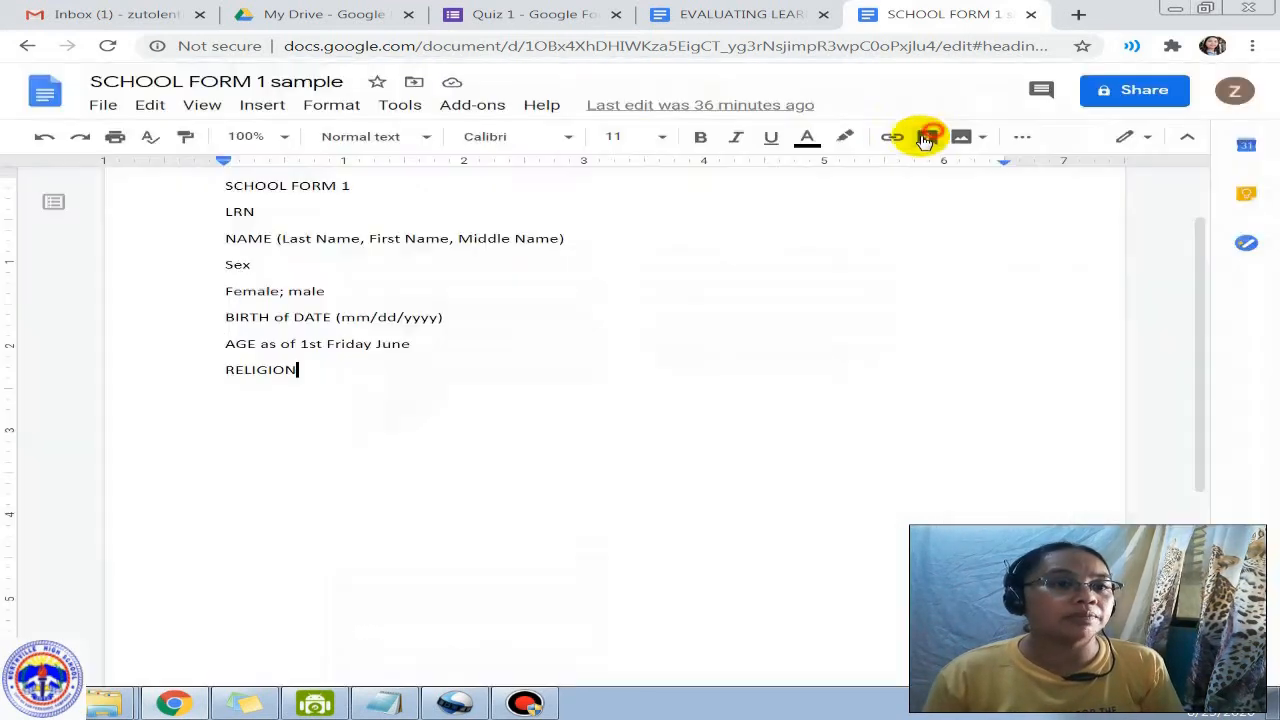
Step: Launch Doc To Form's Create Form from Doc sidebar from the Add-ons menu
left_click(483, 105)
mouse_move(509, 188)
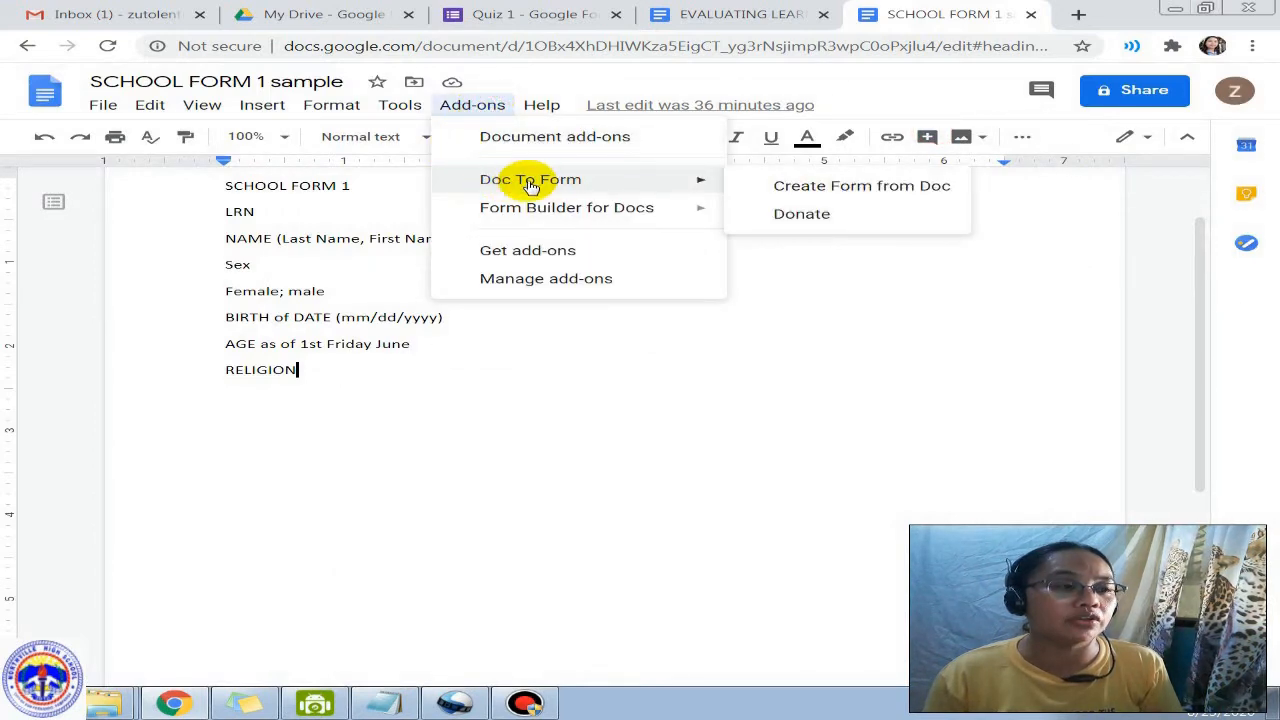
left_click(860, 190)
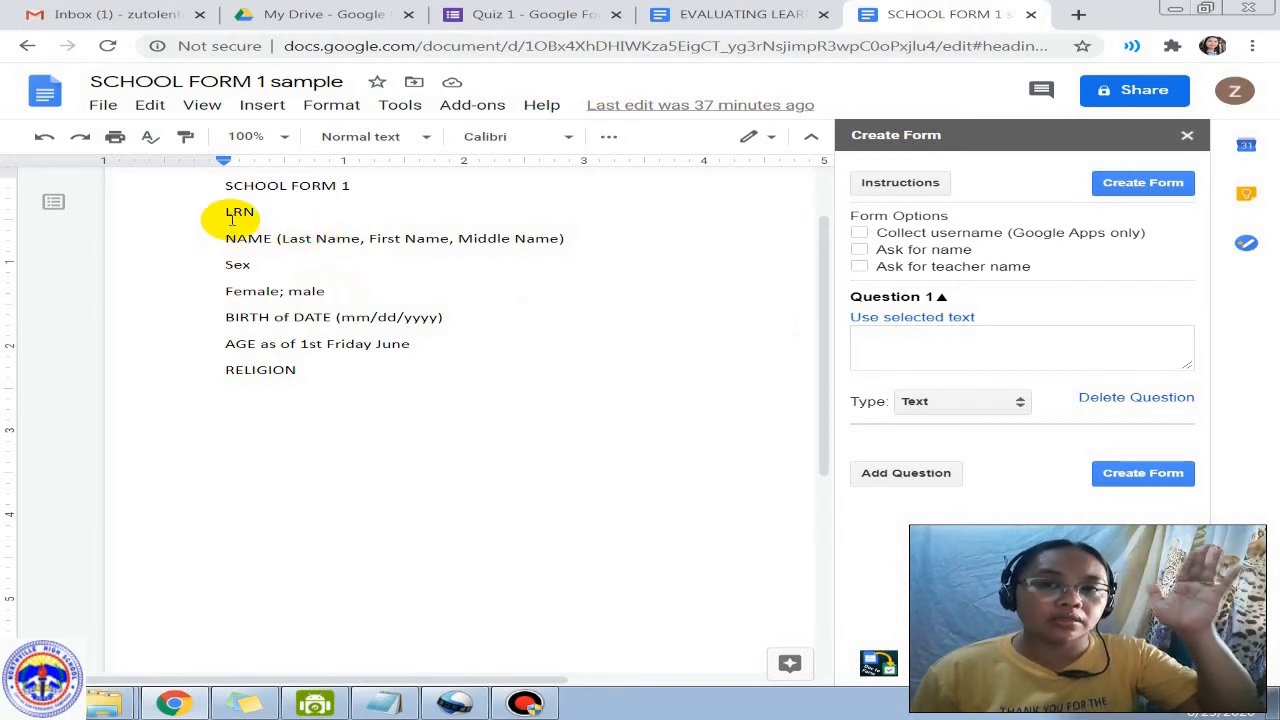
Step: Fill Question 1 with the selected LRN text, undo a stray indent, and keep type Text
scroll(228, 212, "right", 4)
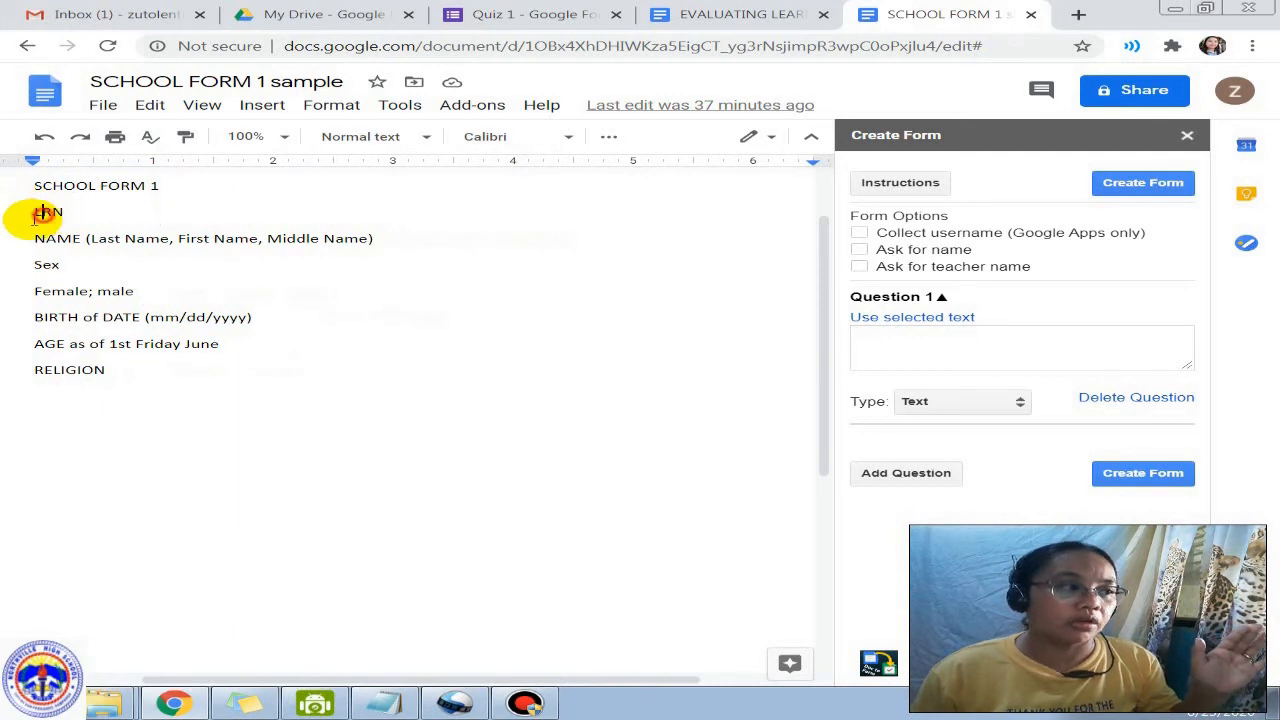
left_click_drag(34, 211, 61, 212)
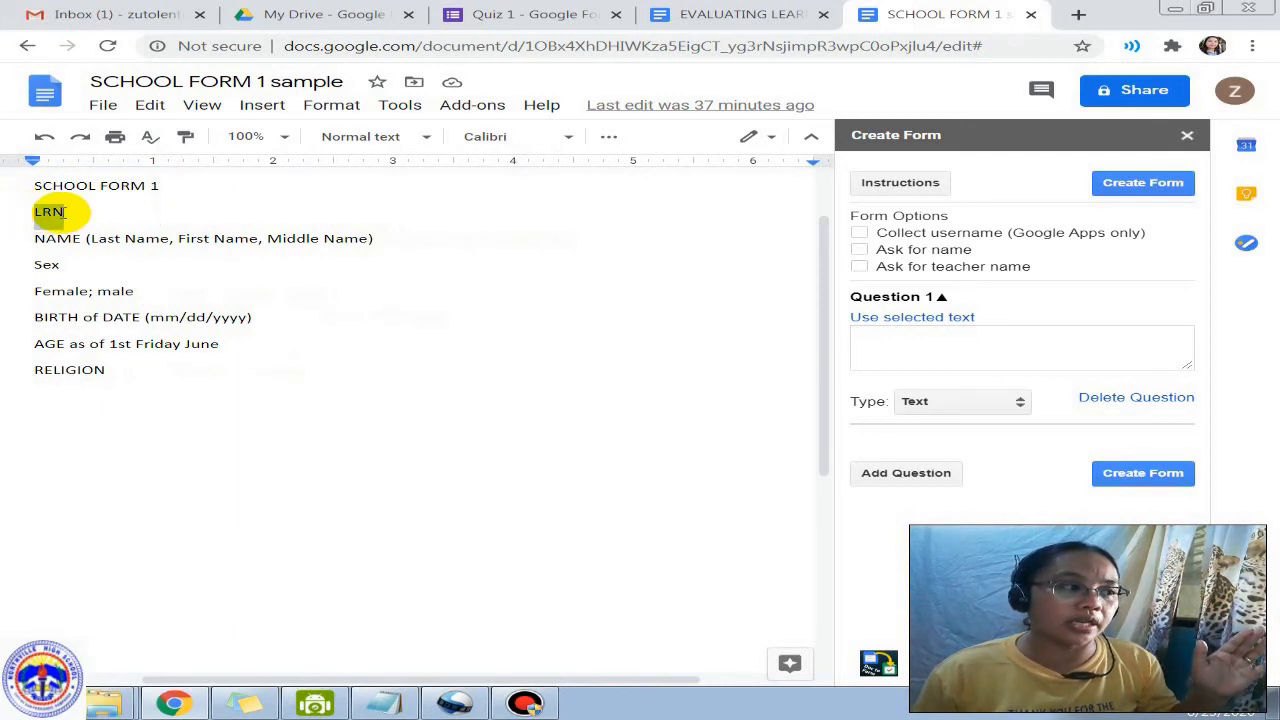
left_click(916, 320)
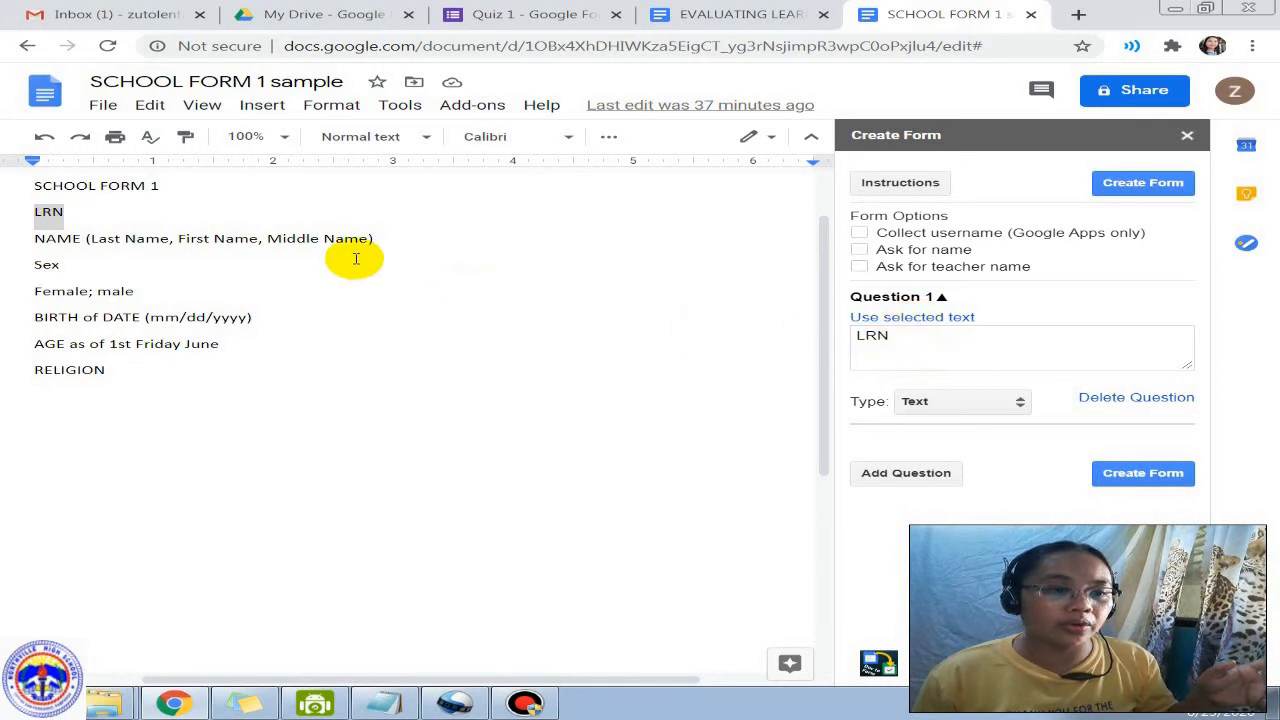
left_click(890, 341)
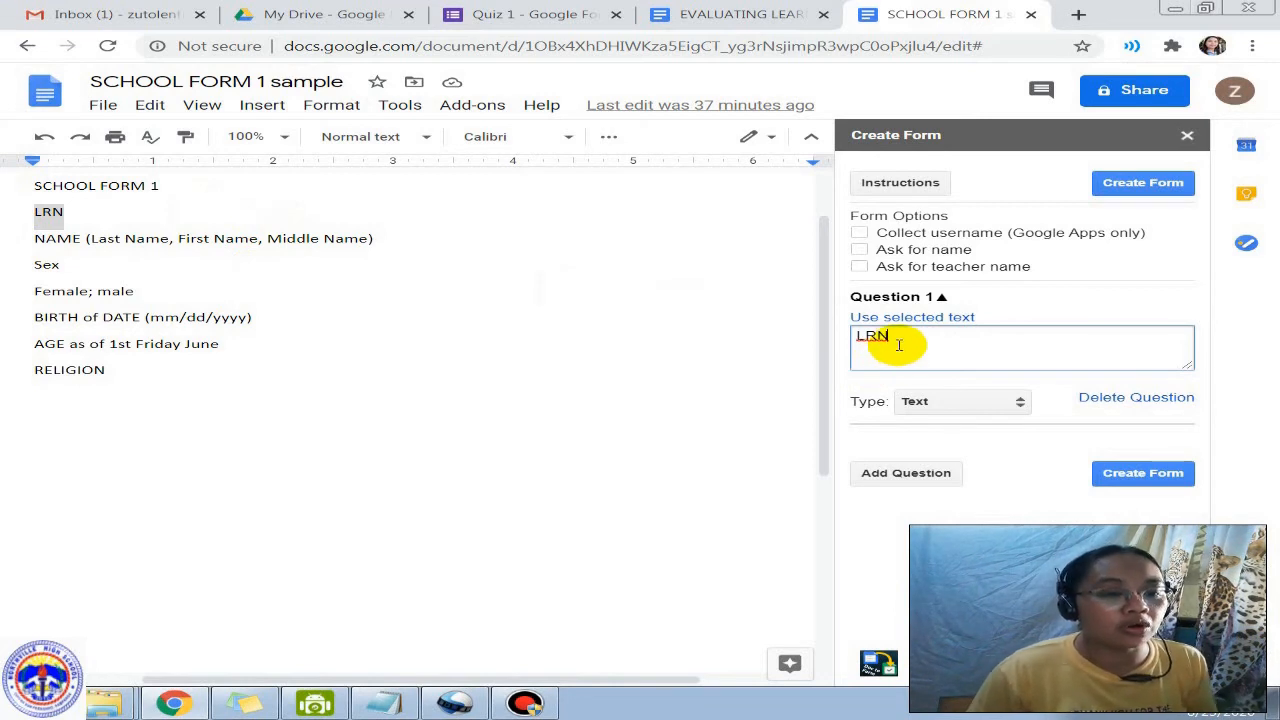
left_click_drag(898, 345, 830, 345)
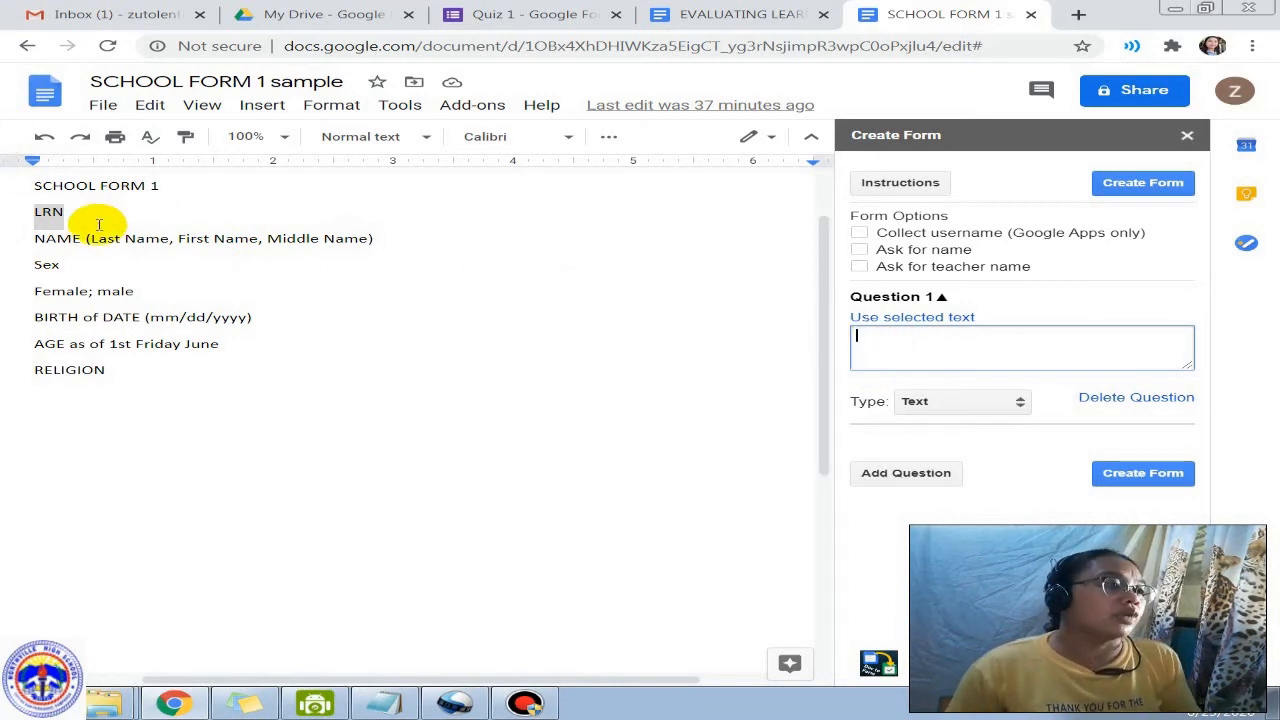
left_click(30, 212)
key("Tab")
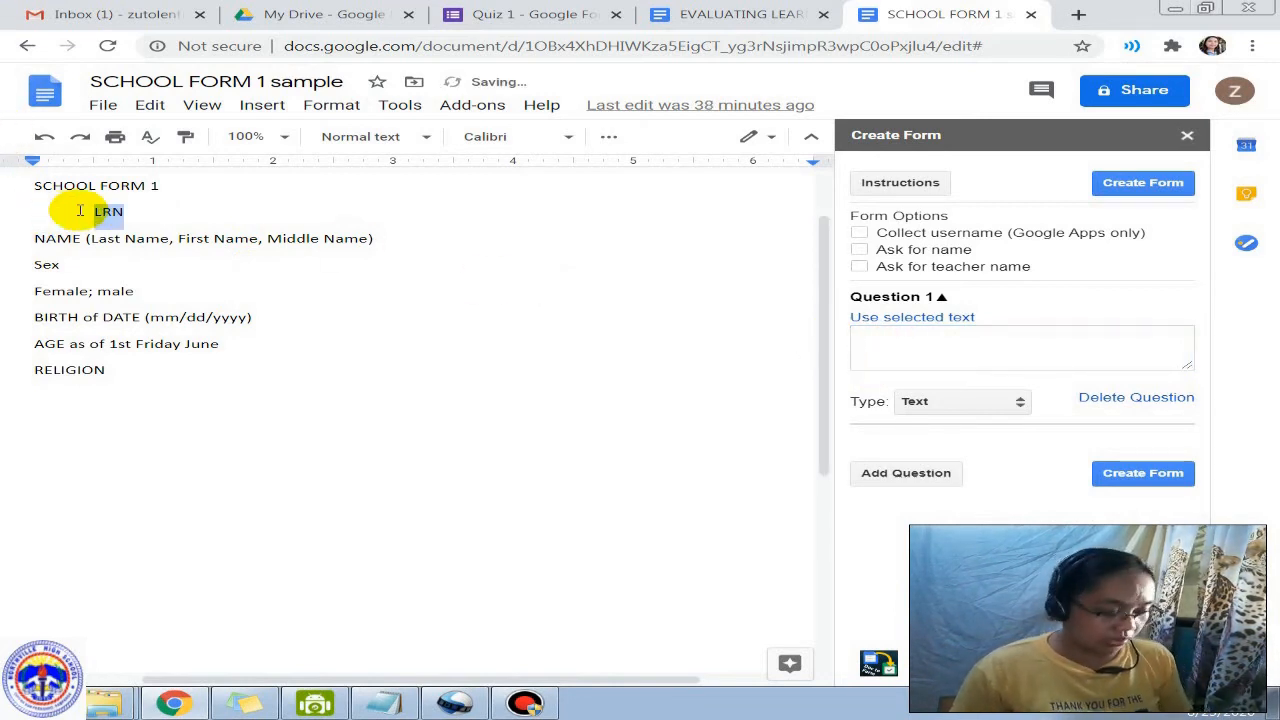
key("ctrl+z")
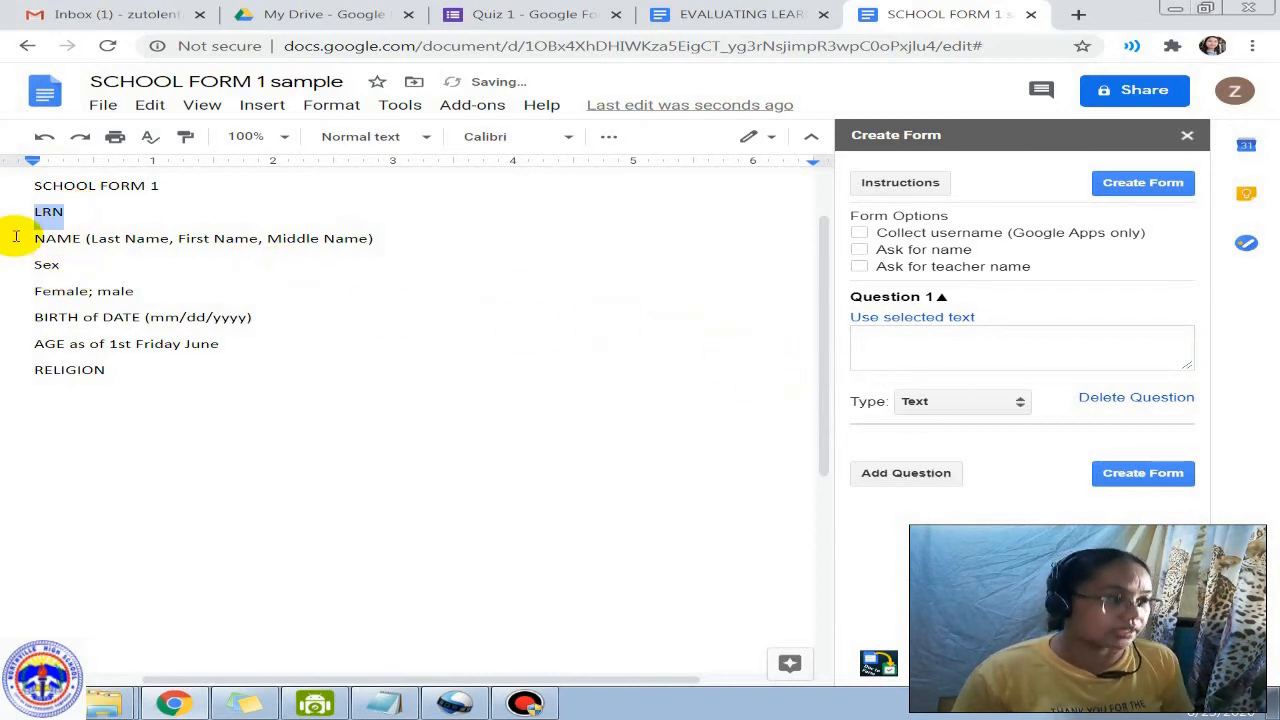
left_click(876, 346)
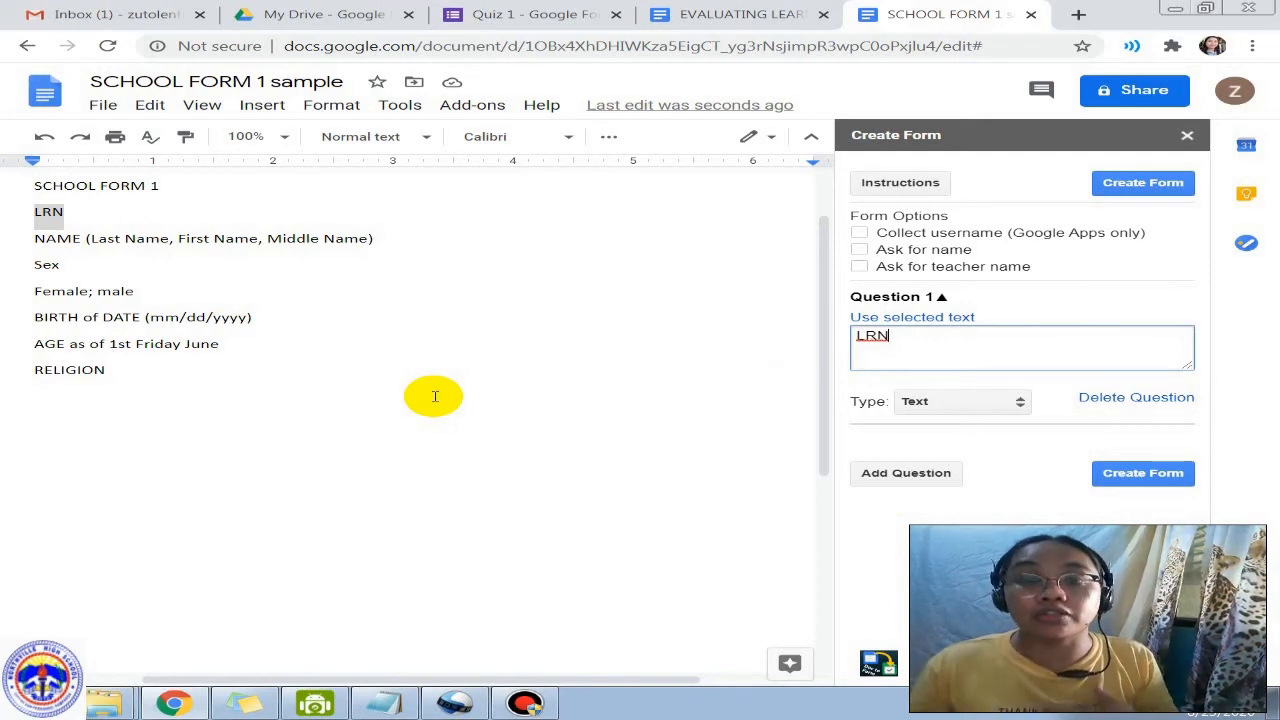
left_click(925, 402)
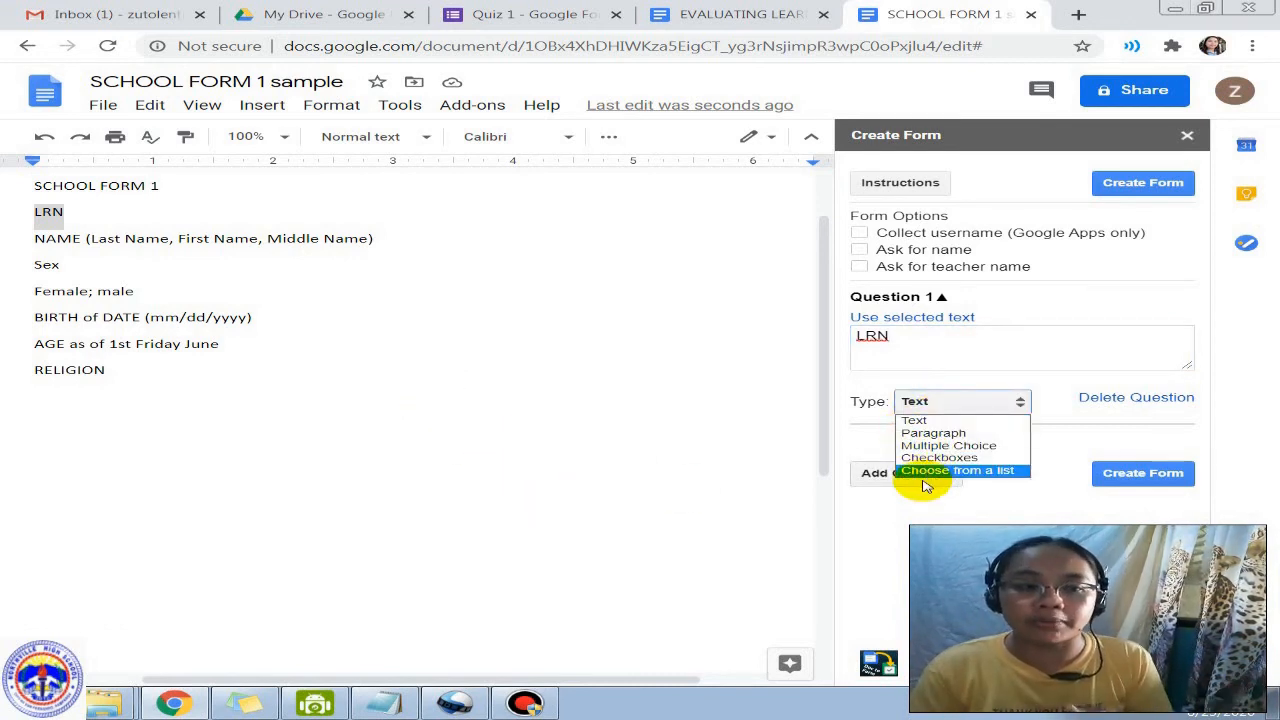
left_click(950, 420)
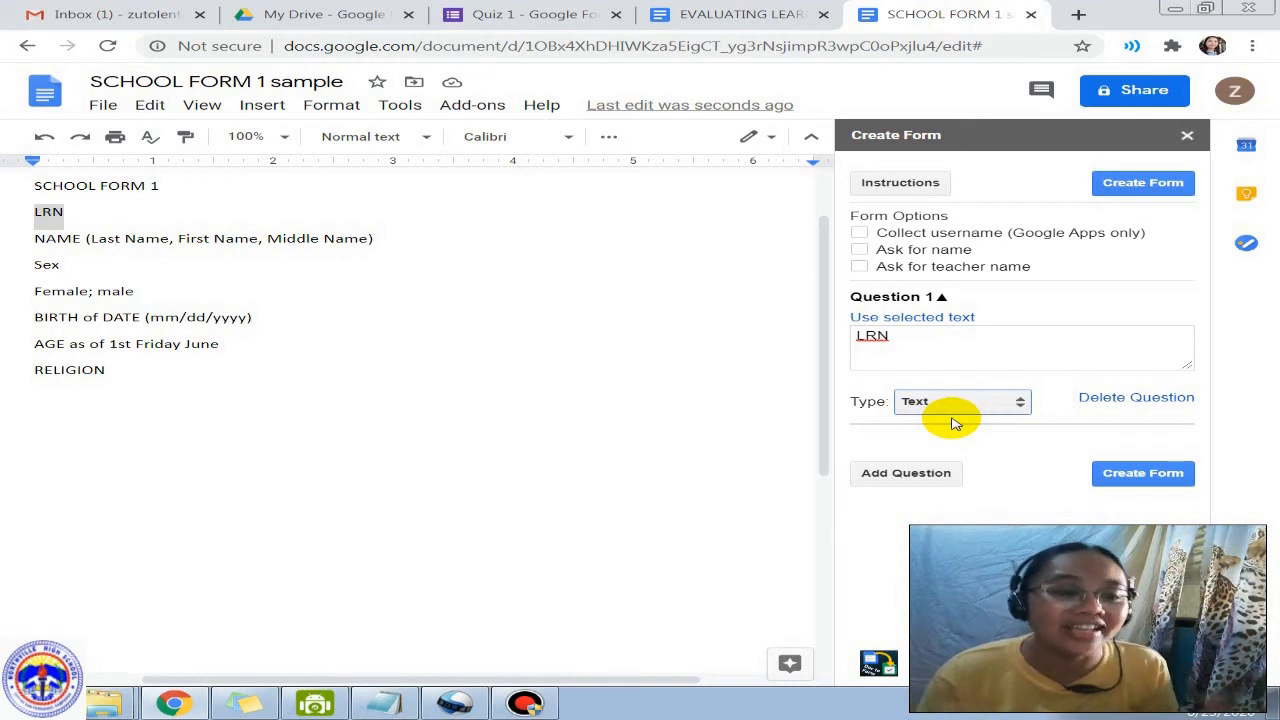
Step: Add Question 2 and fill it with Last Name selected from the NAME line
left_click(910, 476)
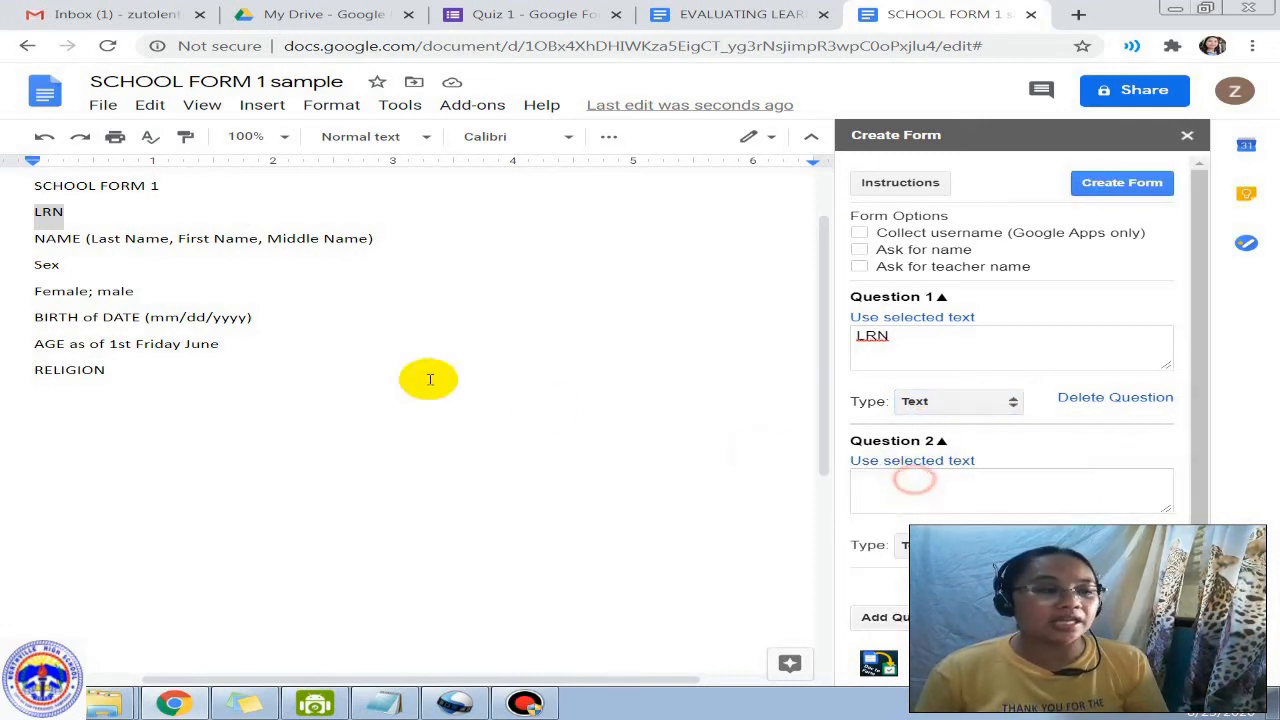
left_click(908, 493)
left_click(88, 238)
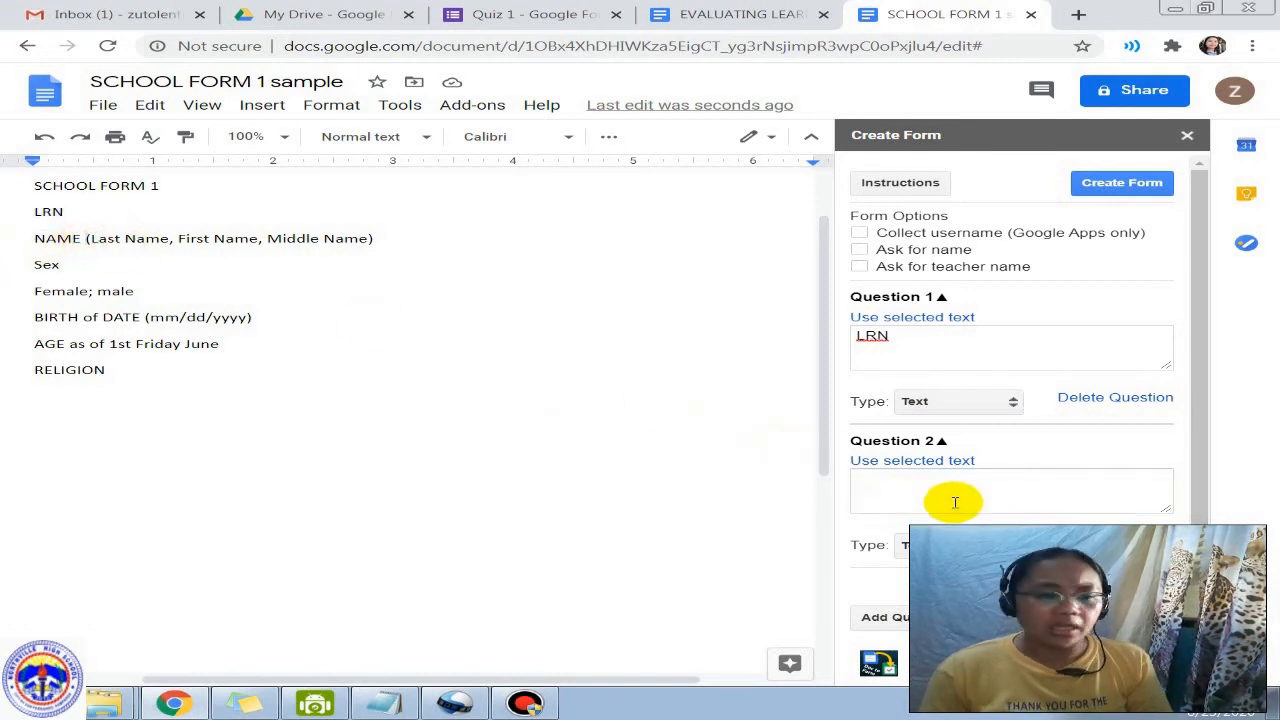
left_click(977, 482)
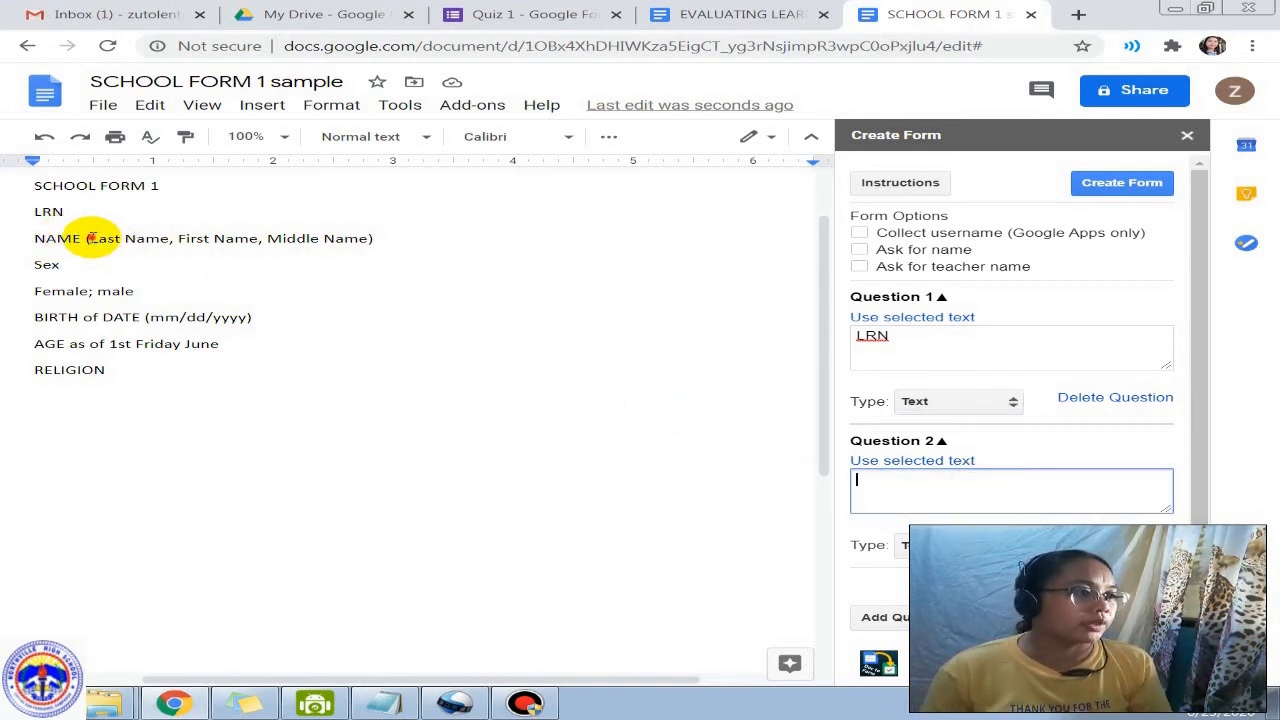
left_click_drag(90, 238, 170, 238)
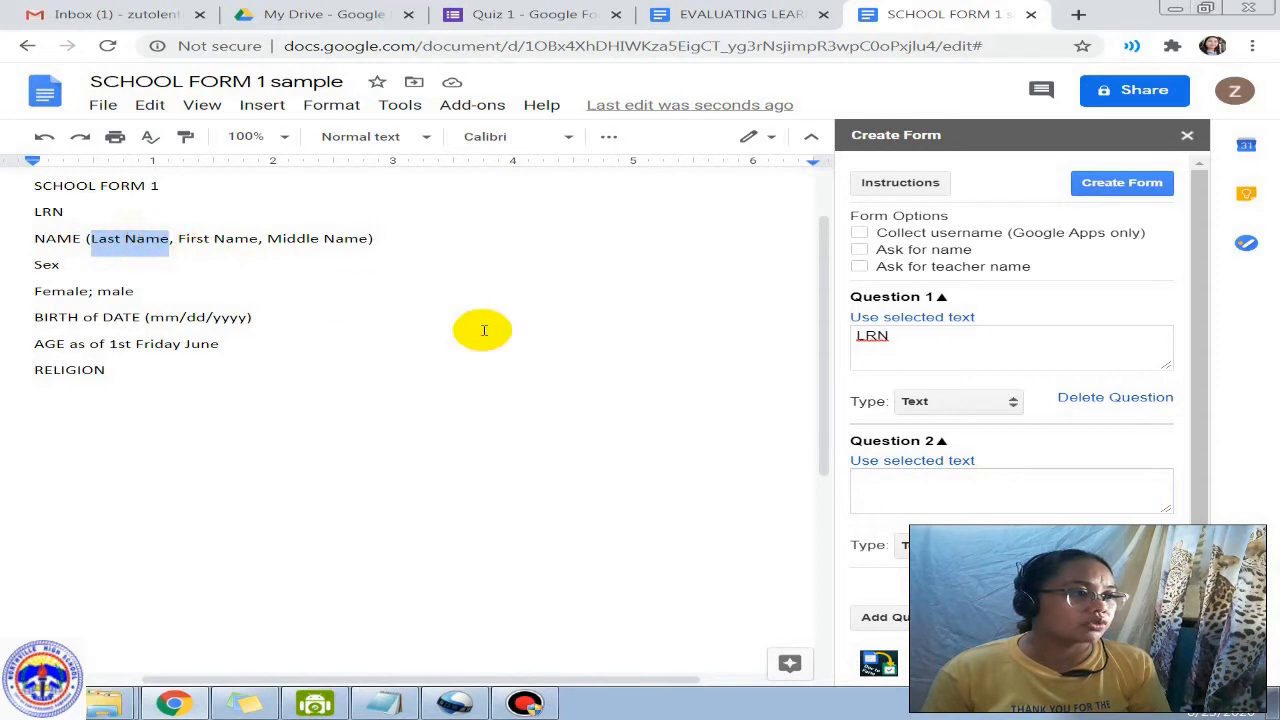
left_click(898, 463)
Step: Fill Question 3 with First Name selected from the NAME line
scroll(823, 463, "down", 2)
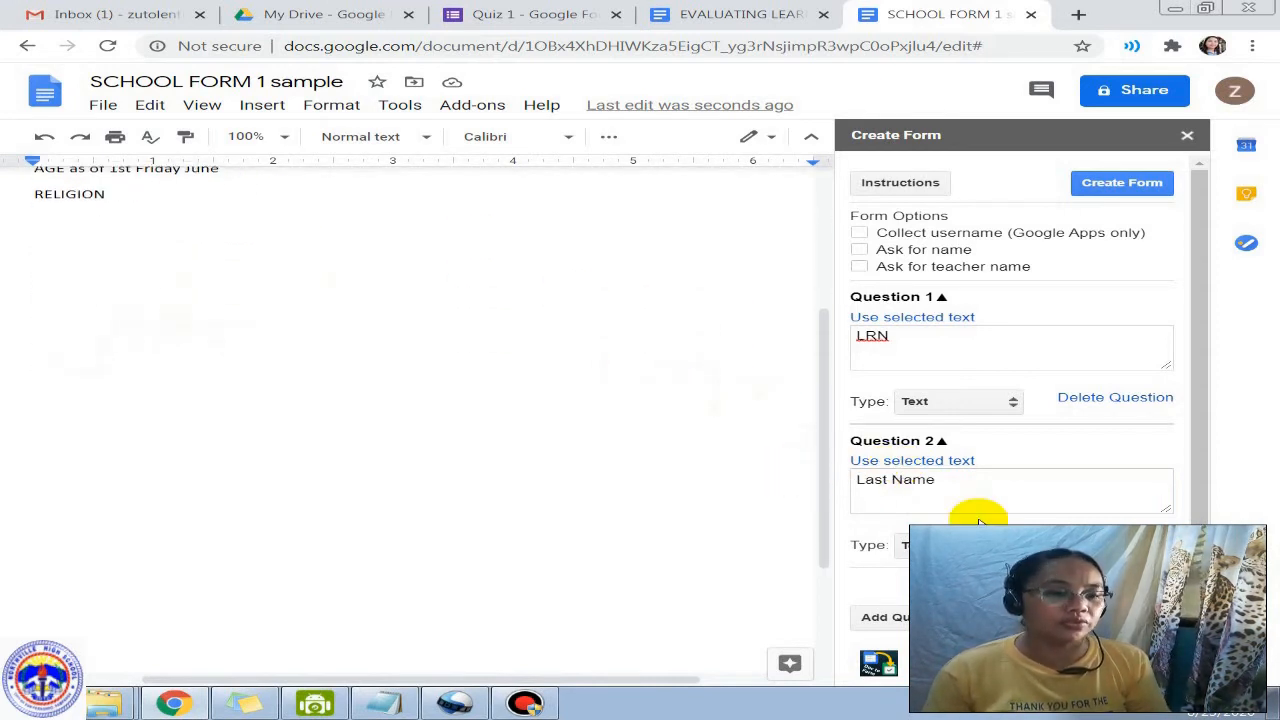
scroll(434, 420, "up", 3)
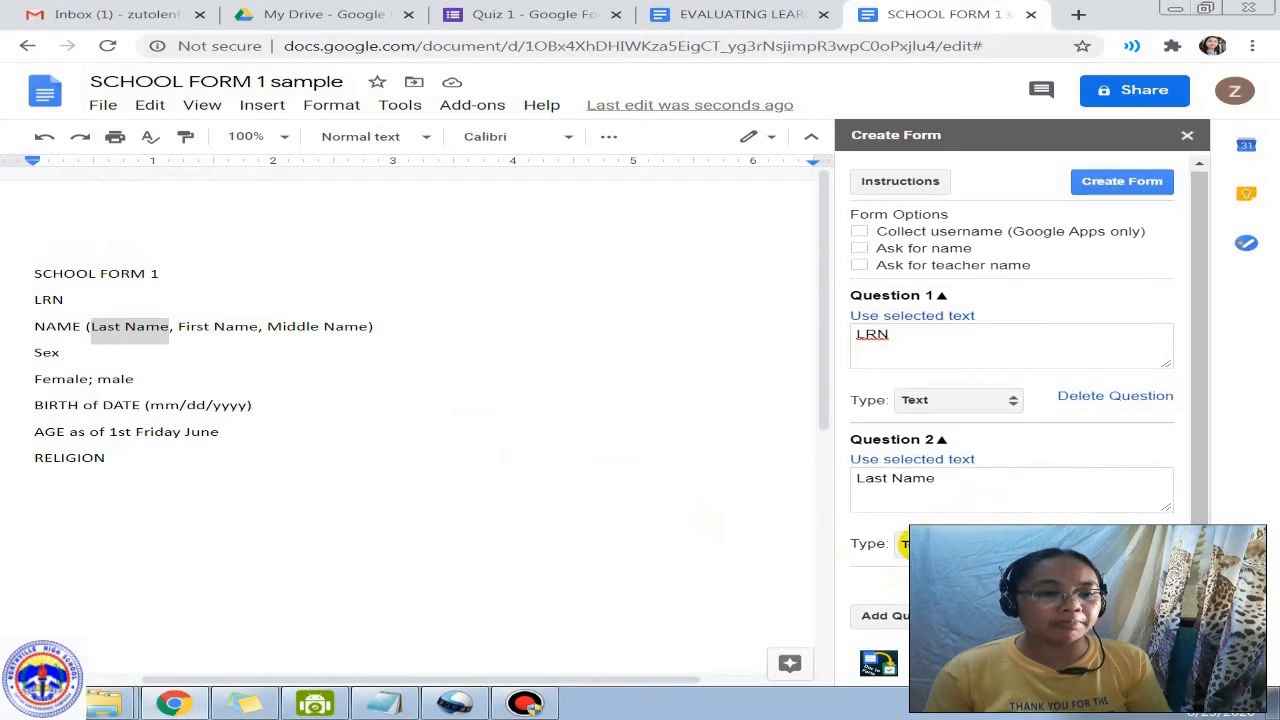
scroll(905, 622, "down", 2)
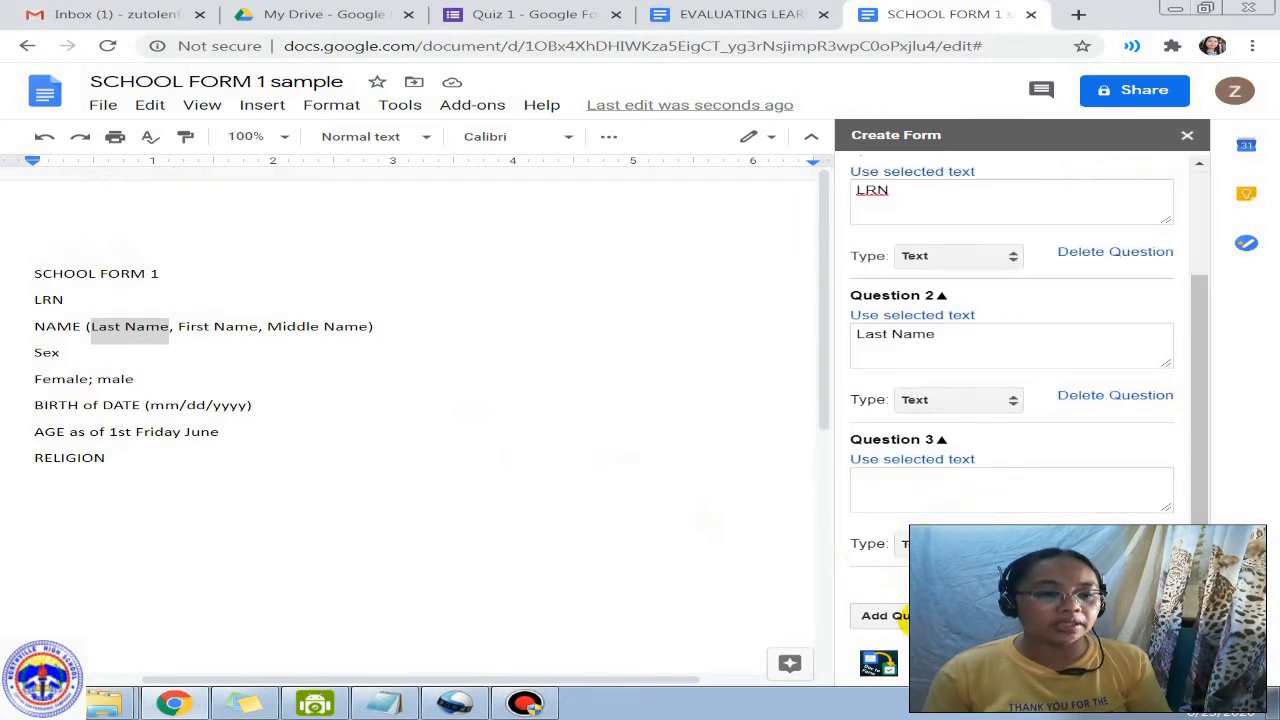
left_click(175, 326)
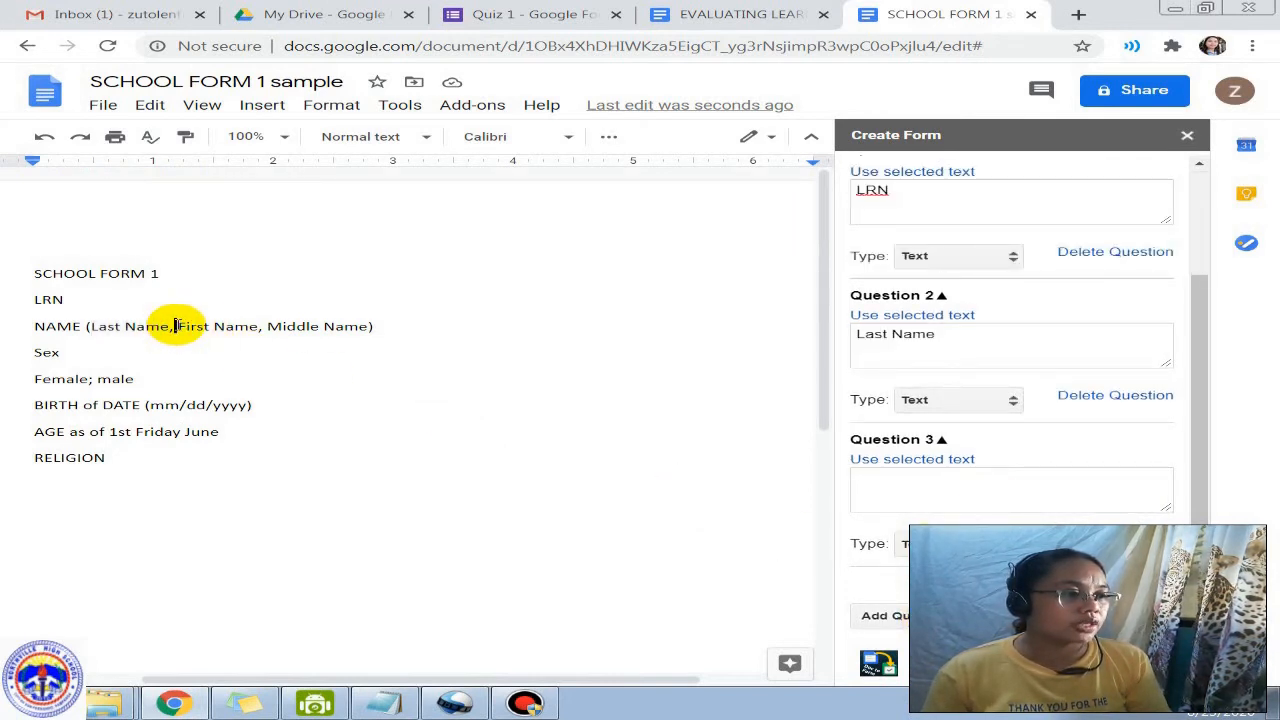
left_click_drag(179, 326, 259, 326)
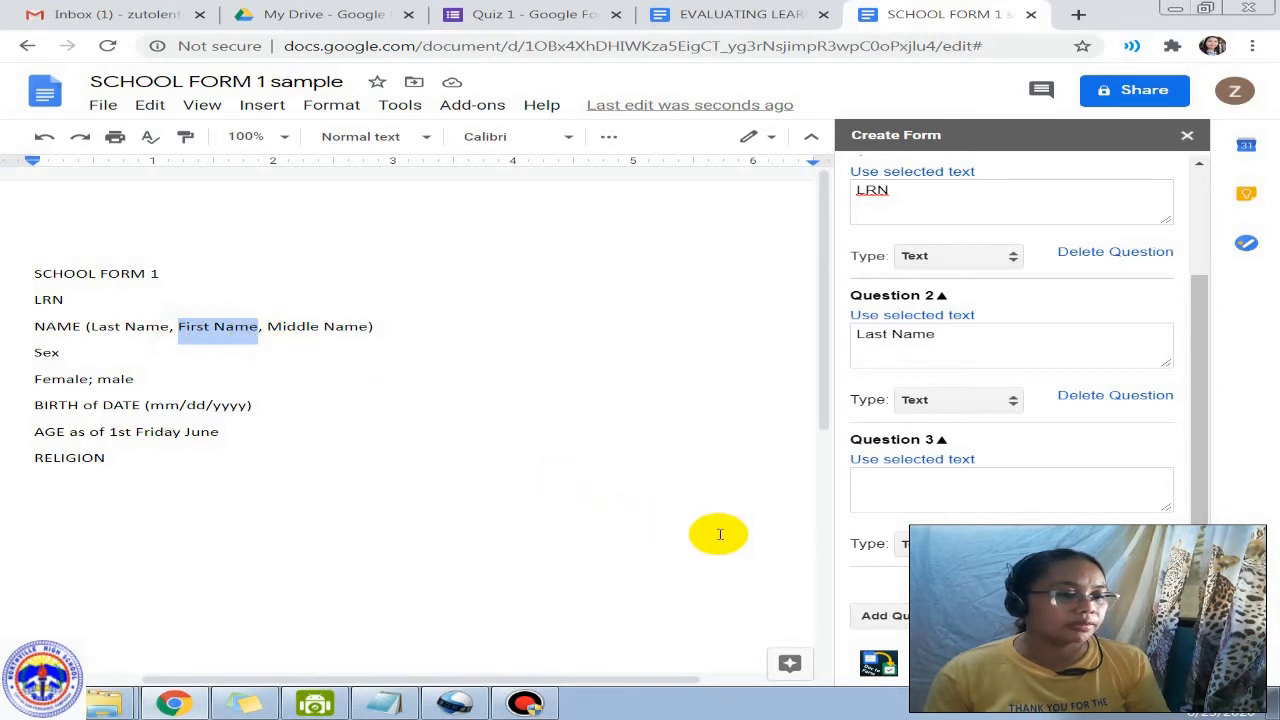
left_click(893, 460)
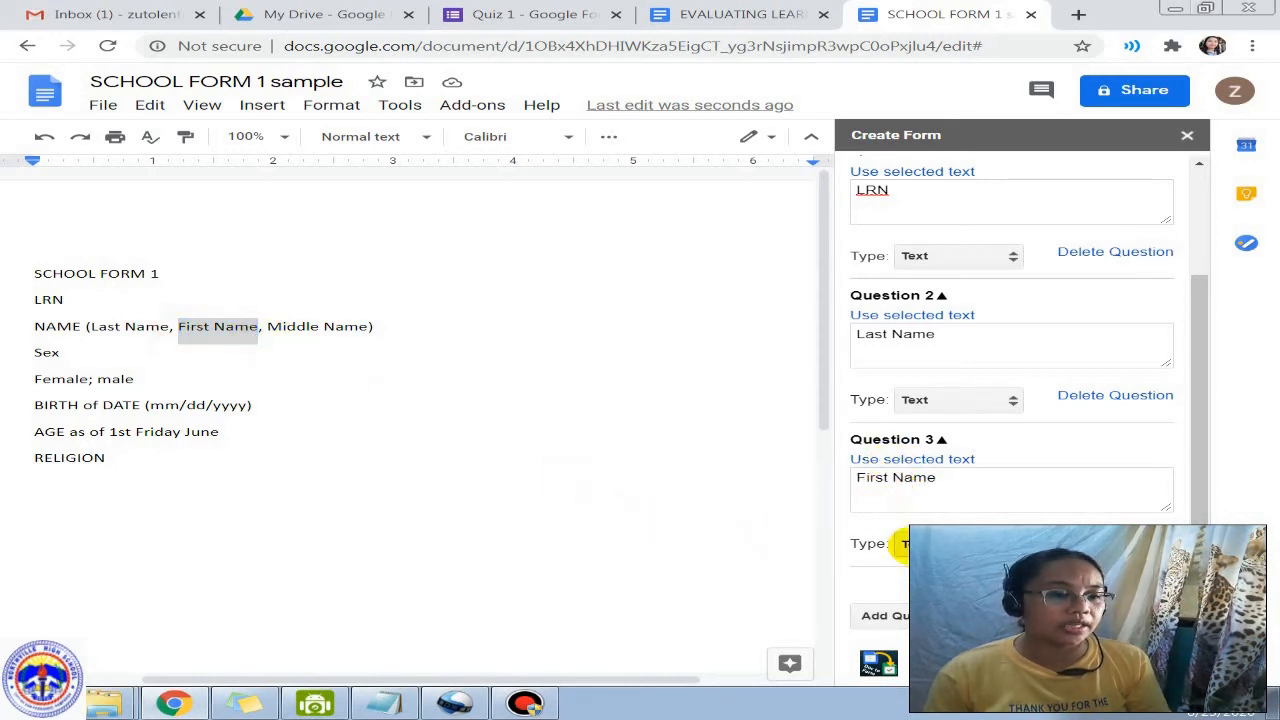
Step: Add Question 4 as Middle Name, then add an empty Question 5
left_click(885, 615)
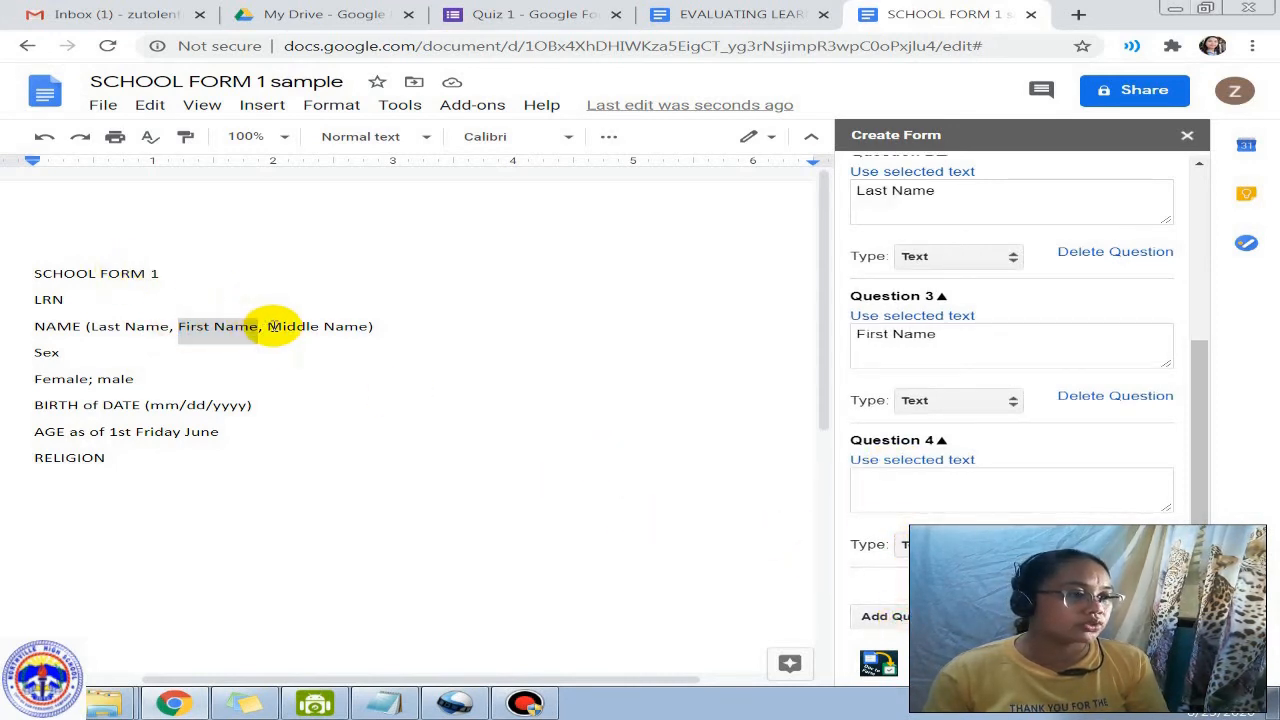
left_click_drag(270, 326, 372, 327)
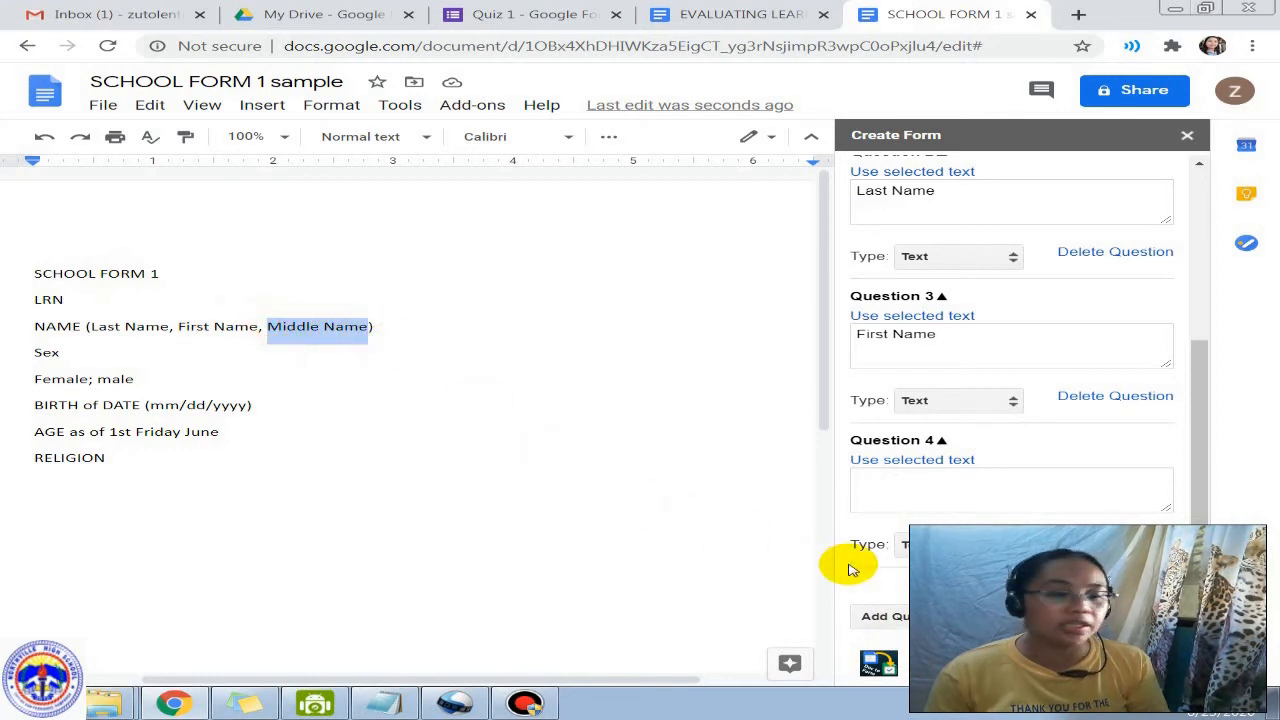
left_click(940, 457)
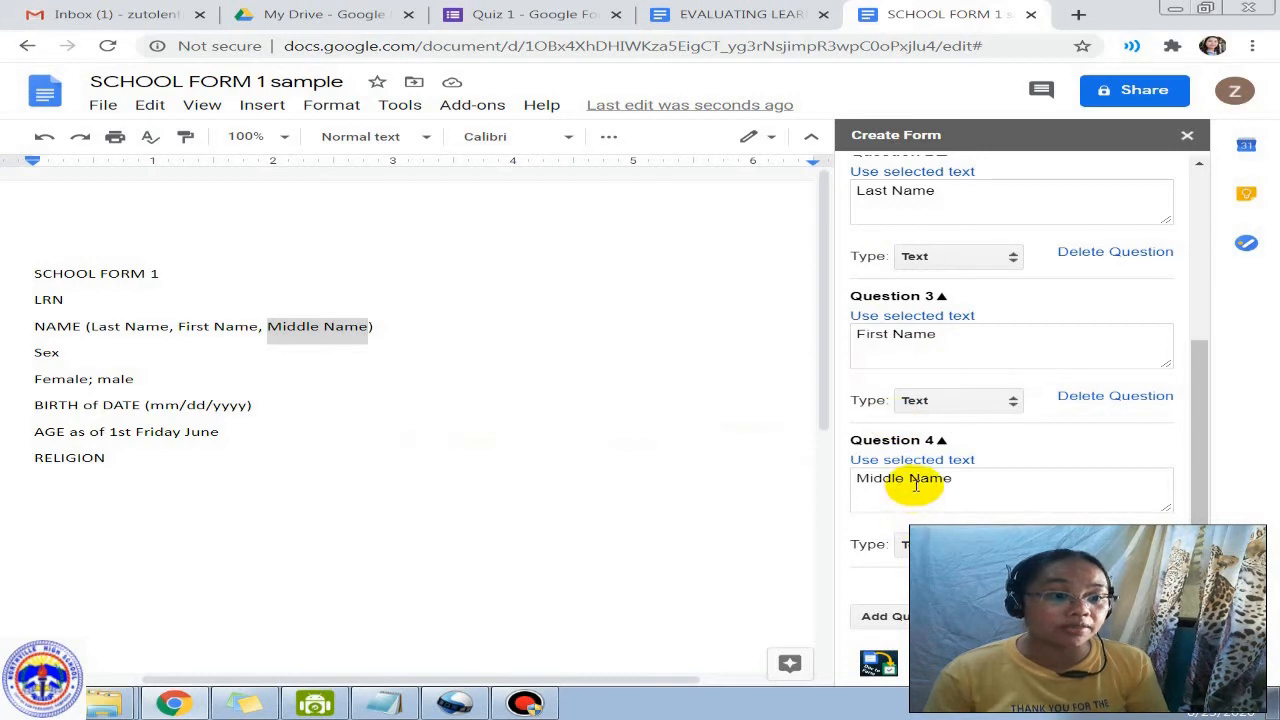
left_click(890, 615)
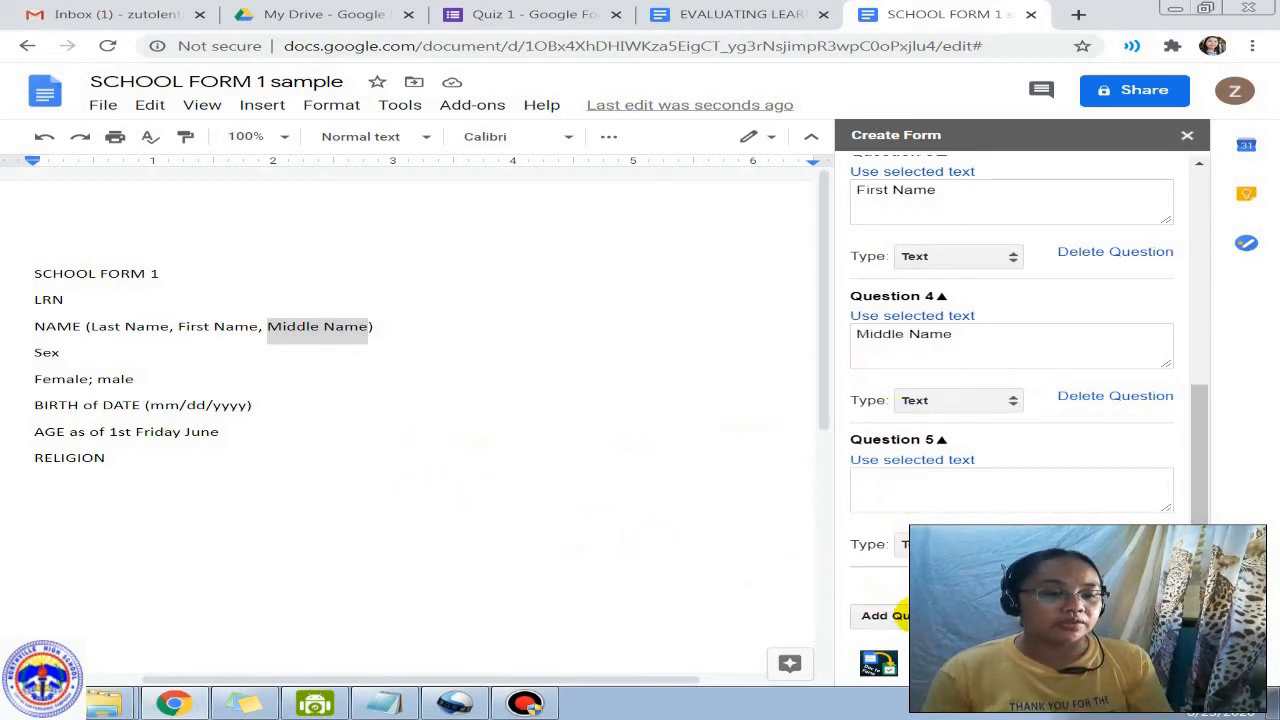
Step: Set Question 5 to Sex as a Multiple Choice question
left_click_drag(25, 352, 55, 352)
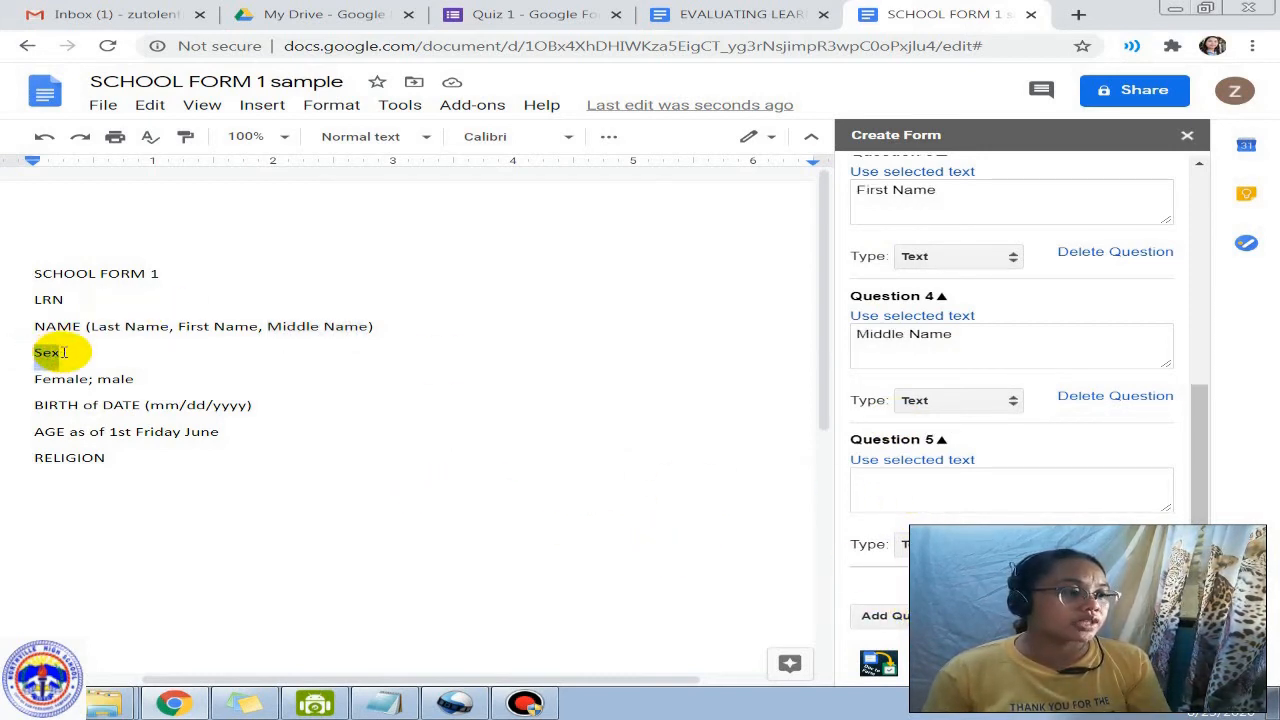
left_click(885, 460)
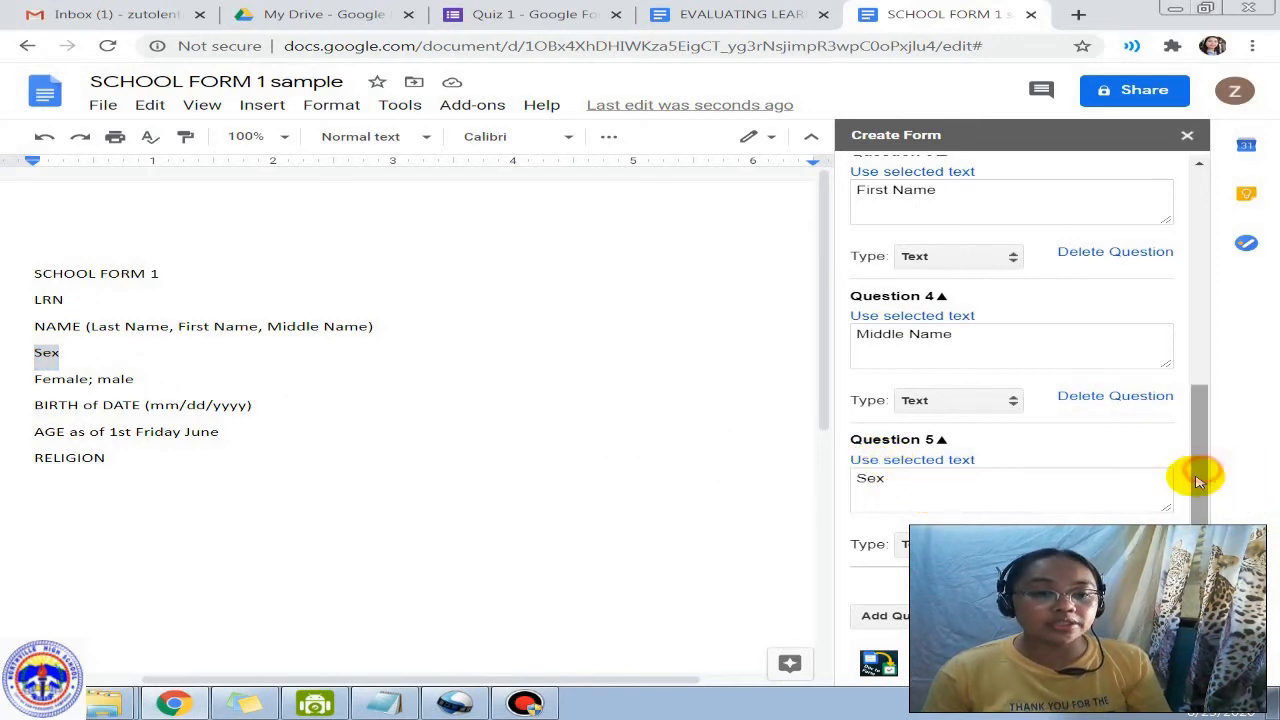
left_click(950, 544)
left_click(920, 588)
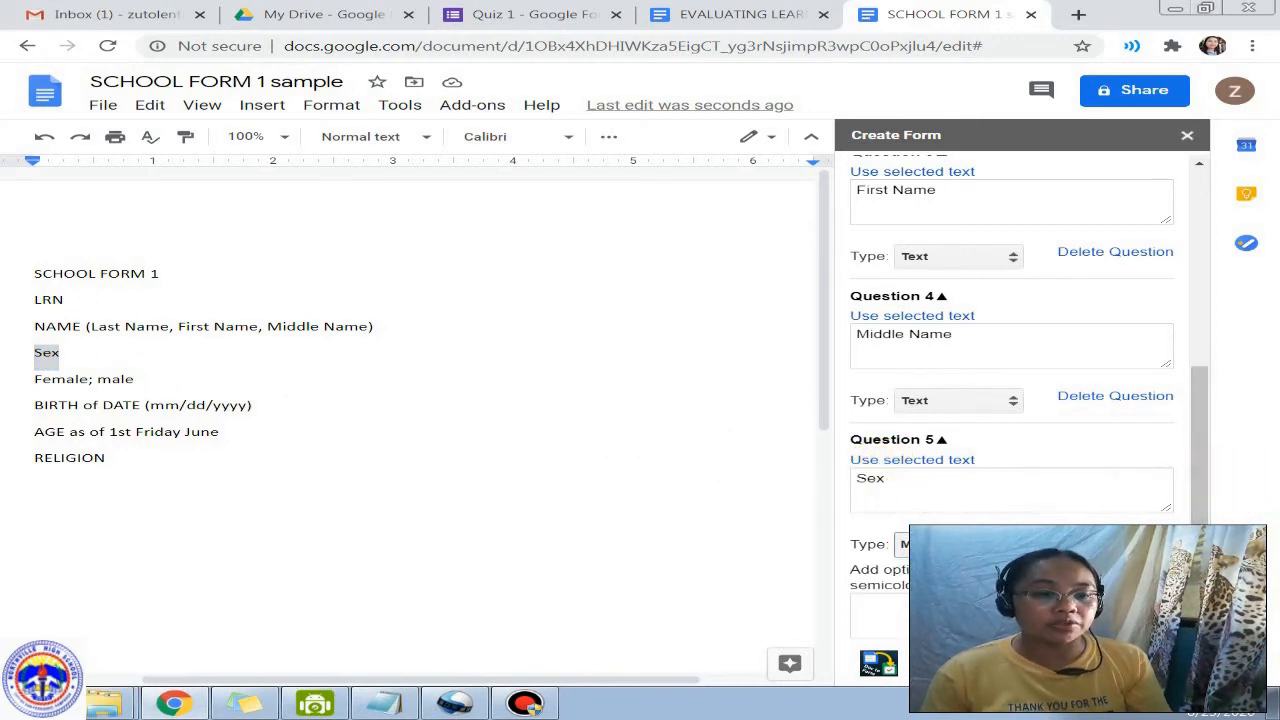
scroll(920, 590, "down", 1)
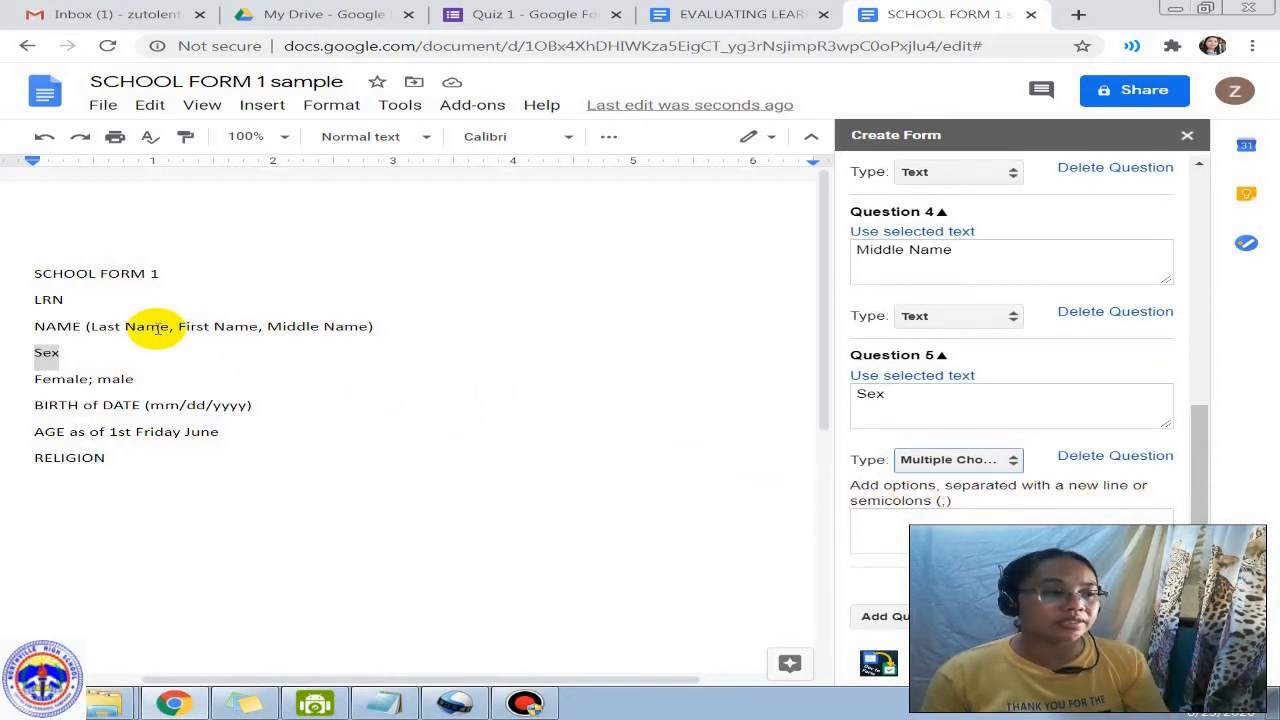
Step: Drag 'Female; male' into Question 5's options box and add an empty Question 6
left_click_drag(28, 379, 133, 380)
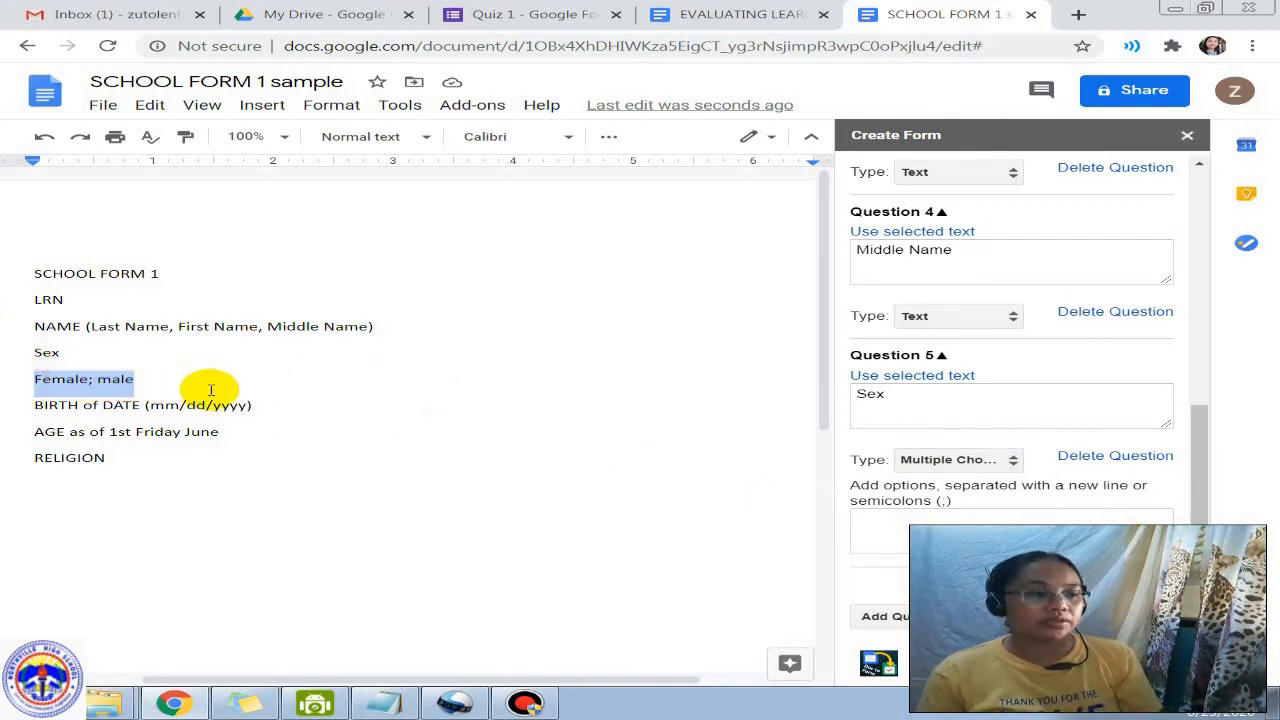
left_click_drag(217, 394, 897, 540)
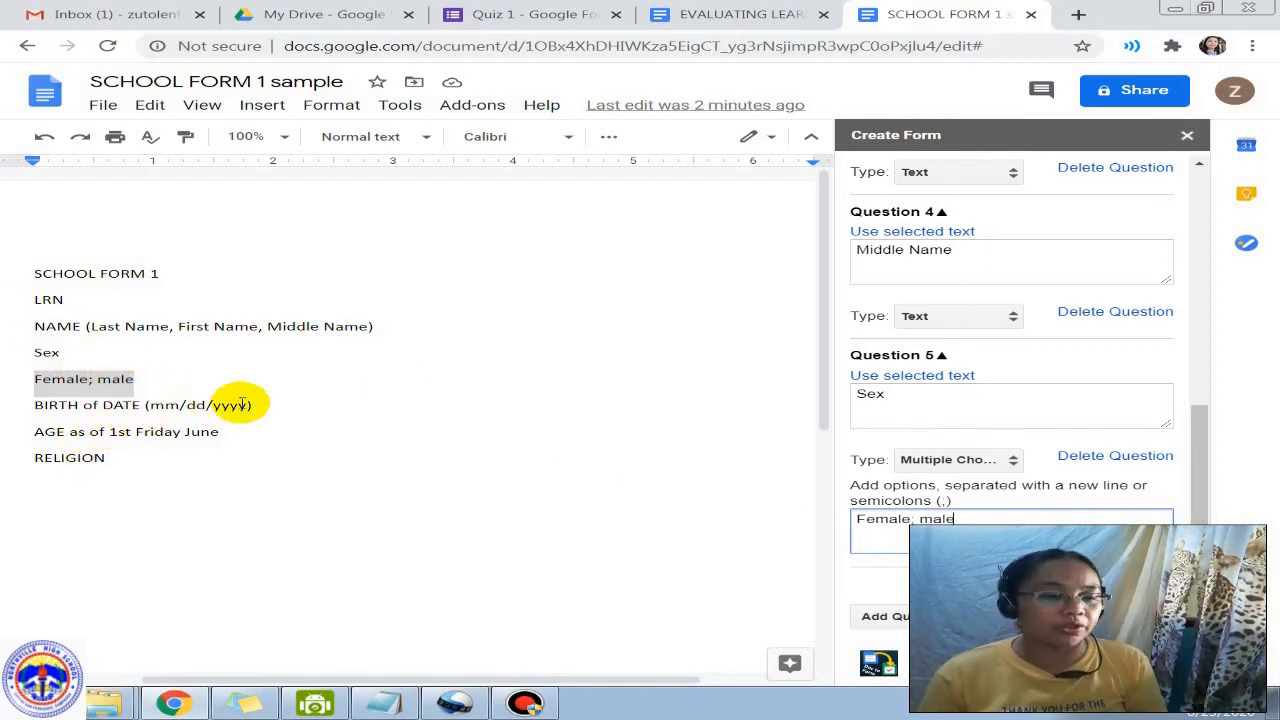
left_click_drag(958, 485, 1105, 486)
left_click(568, 475)
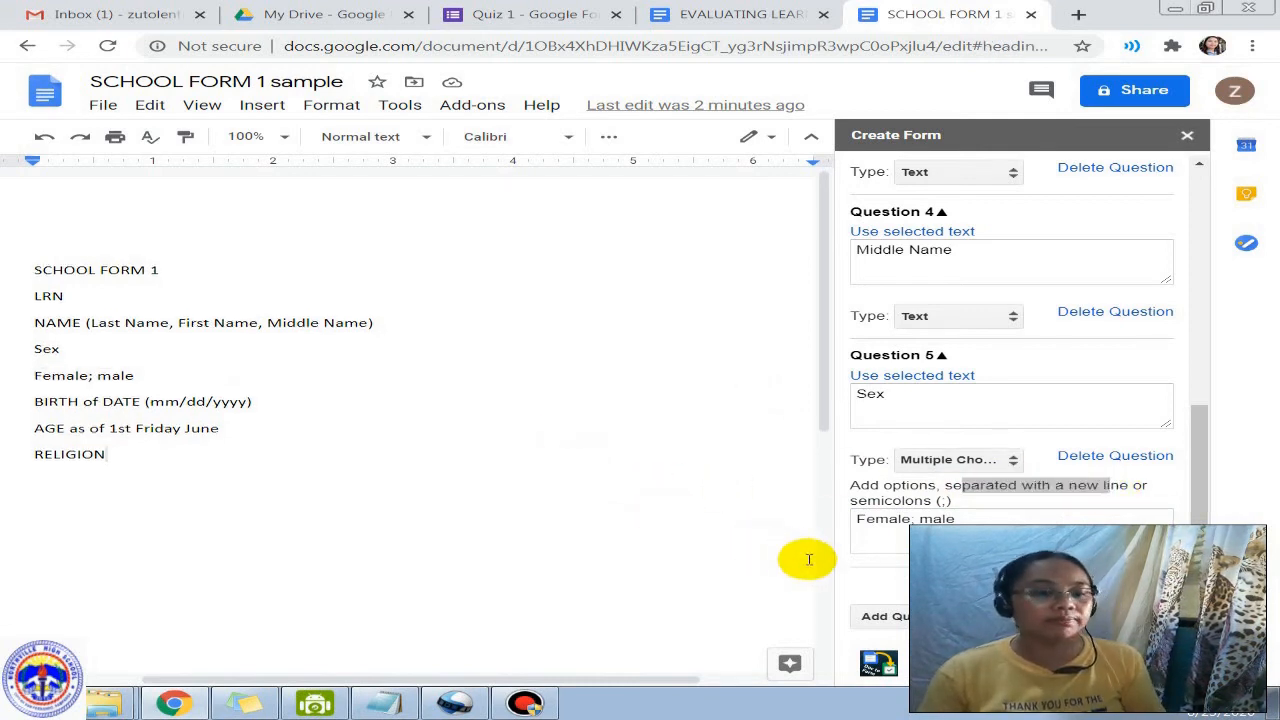
scroll(808, 557, "down", 1)
left_click(886, 615)
left_click(36, 317)
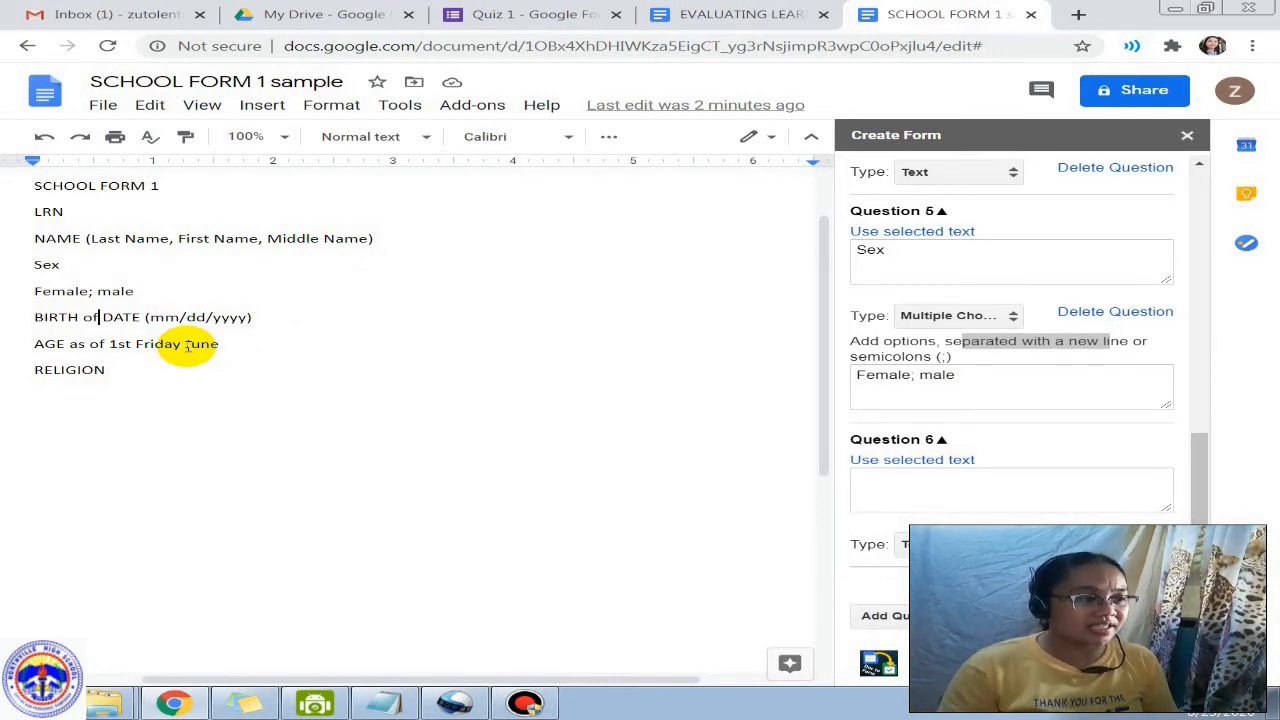
Step: Change the 'BIRTH of DATE' line to 'DATE OF BIRTH (mm/dd/yyyy)' and select 'DATE OF BIRTH'
key("BackSpace")
key("BackSpace")
key("BackSpace")
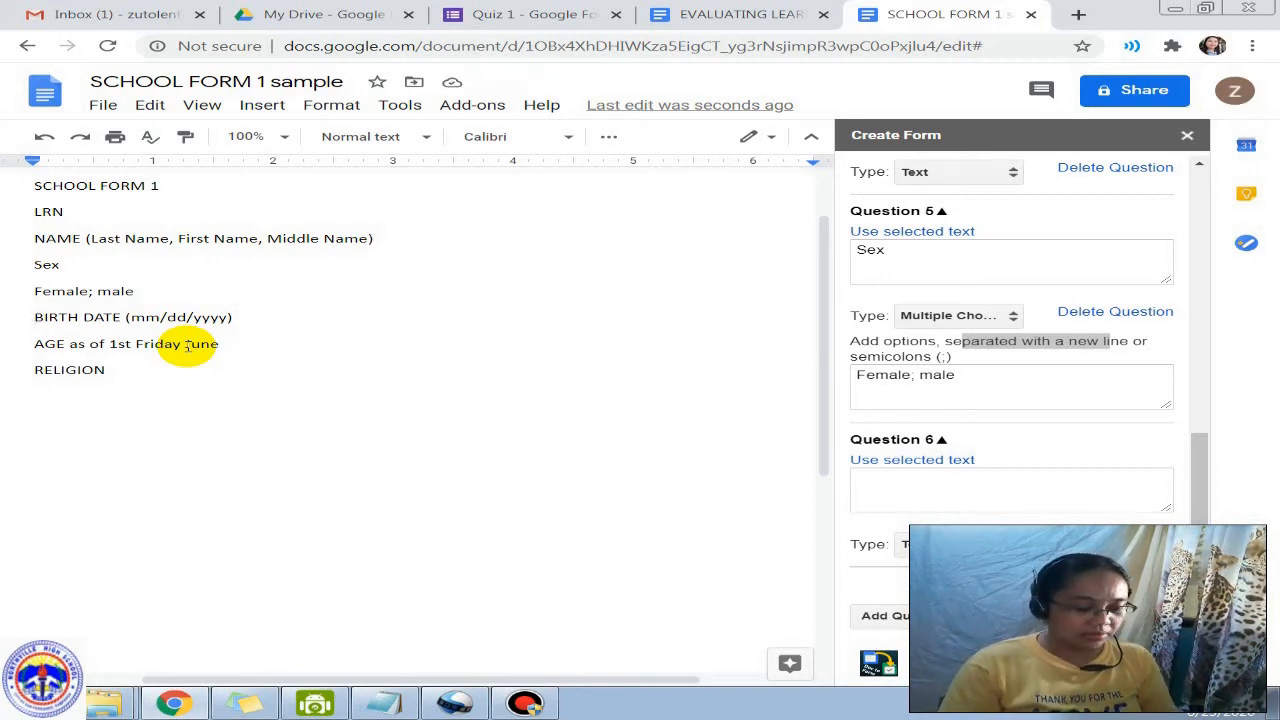
key("Home")
type("DATE OF")
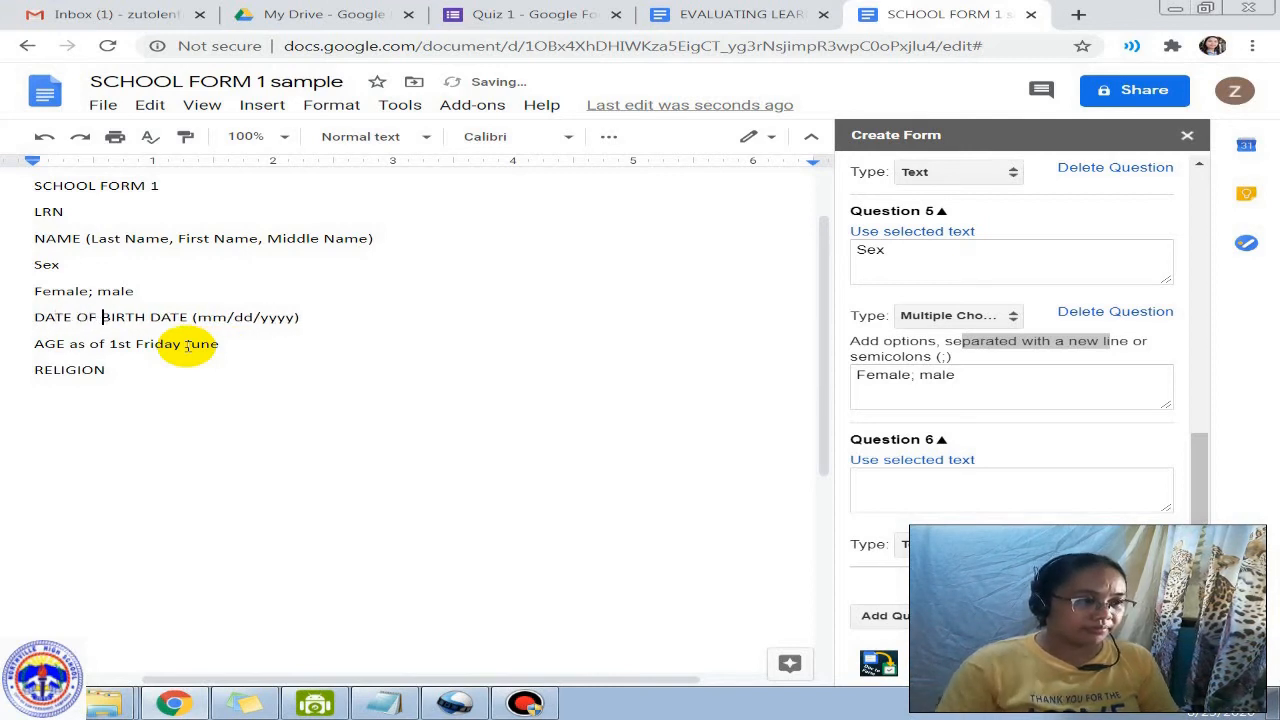
key("Delete")
key("Delete")
key("Delete")
key("Delete")
key("Delete")
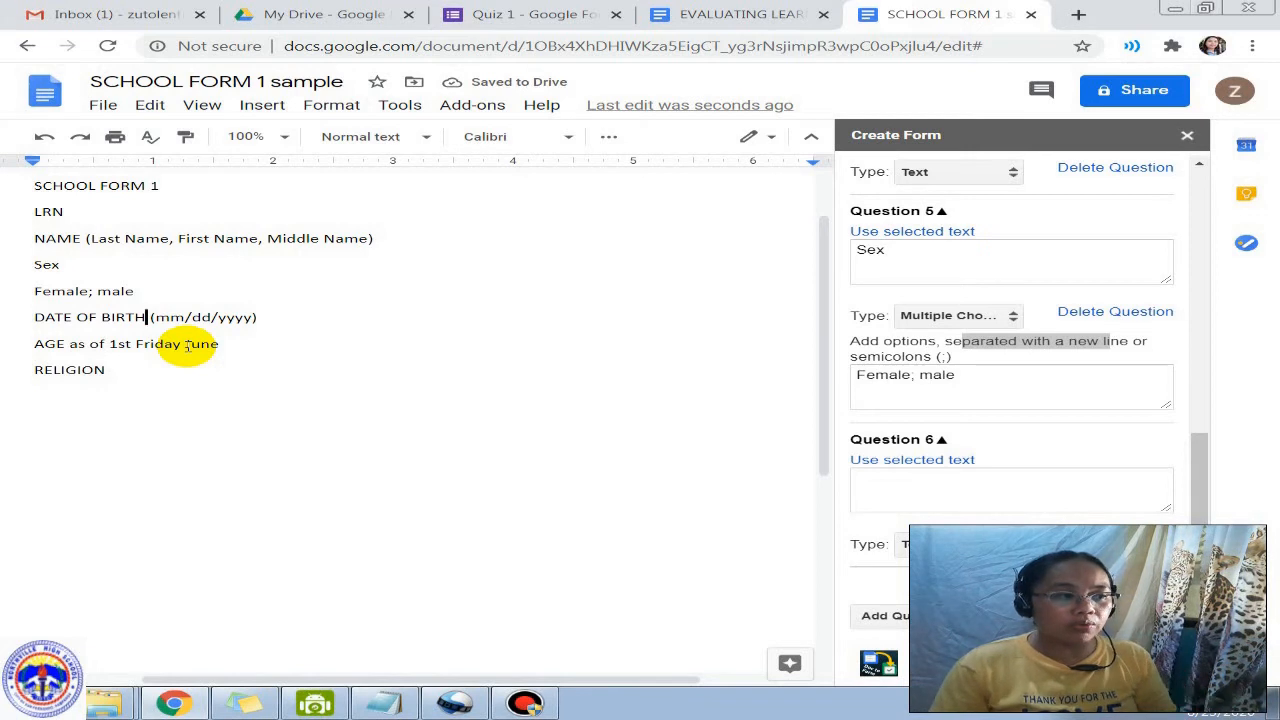
key("shift+Right")
key("shift+Right")
key("shift+Right")
key("shift+Right")
key("shift+Right")
key("shift+Right")
key("shift+Right")
key("shift+Right")
key("shift+Right")
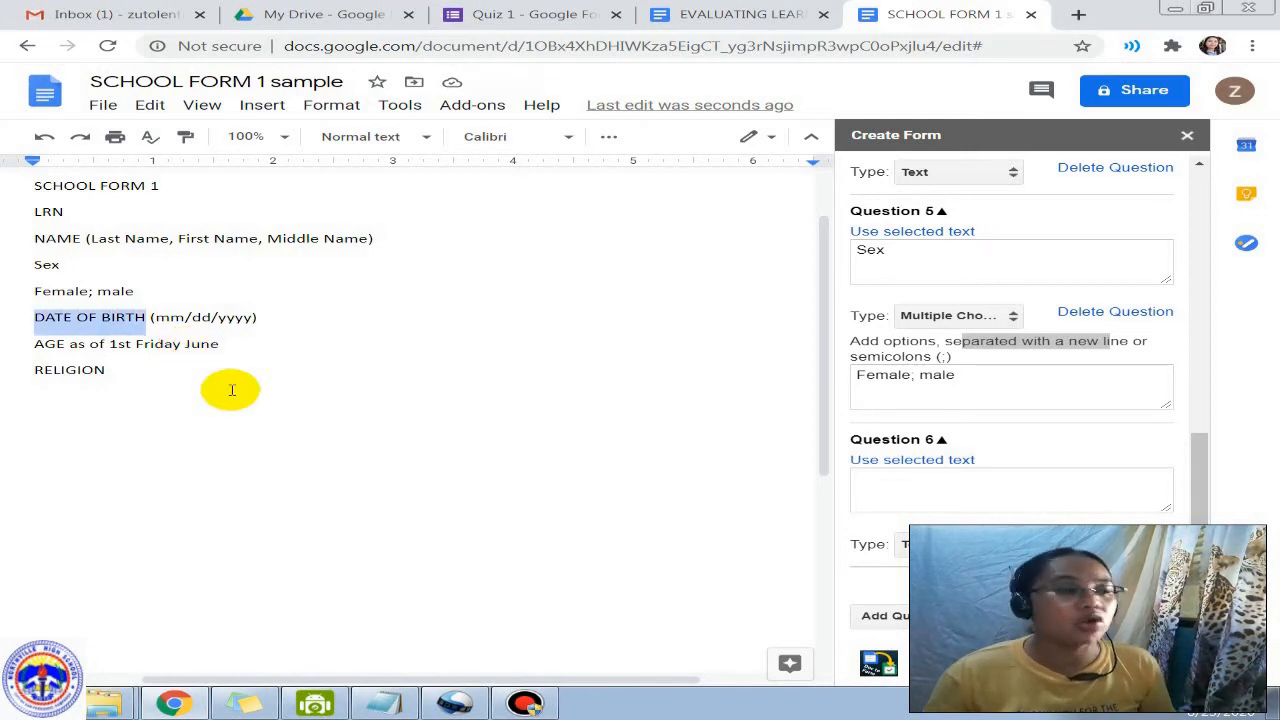
Step: Fill Doc To Form questions 6–8 with DATE OF BIRTH, AGE and RELIGION, then create the form
left_click(902, 460)
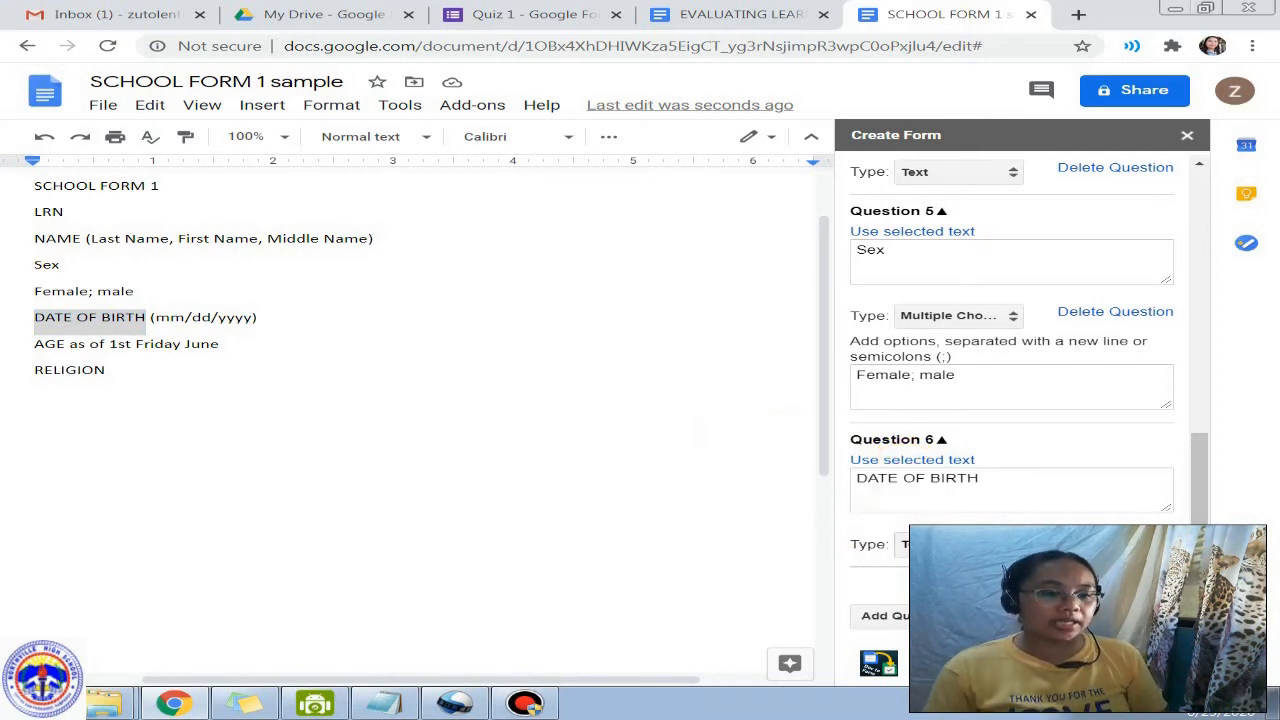
left_click(895, 616)
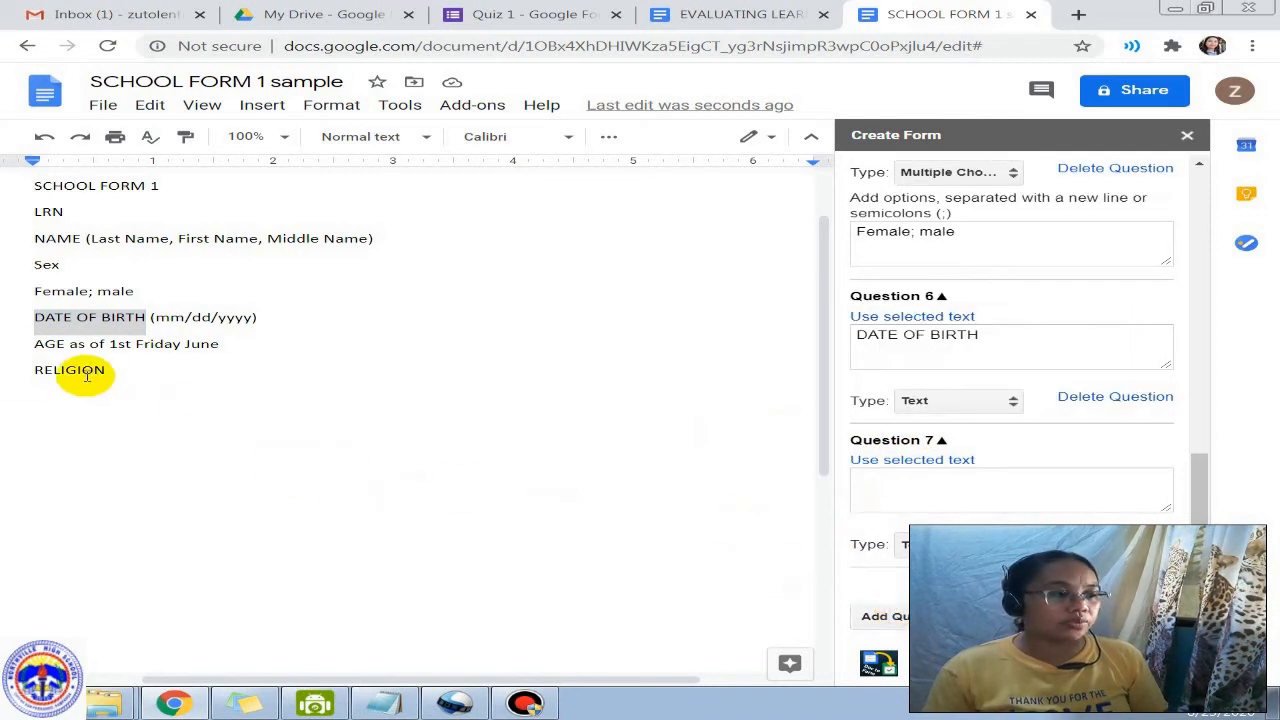
double_click(44, 344)
left_click(888, 468)
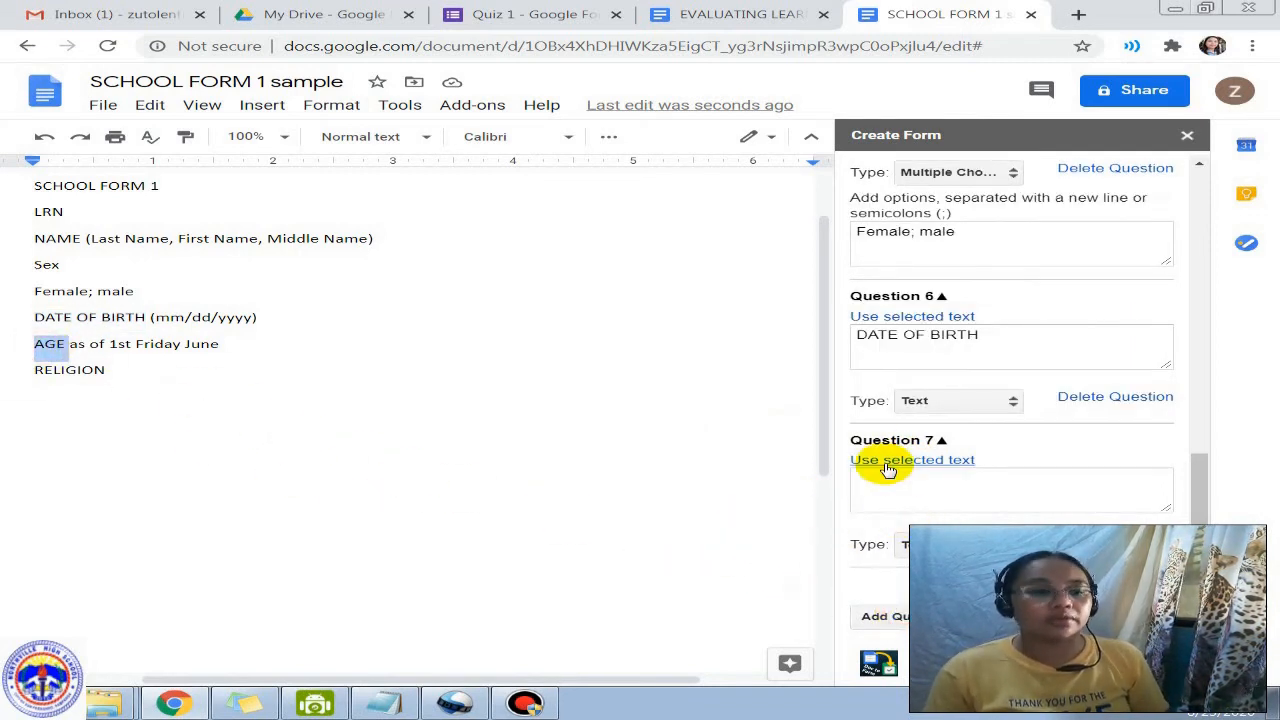
left_click(889, 614)
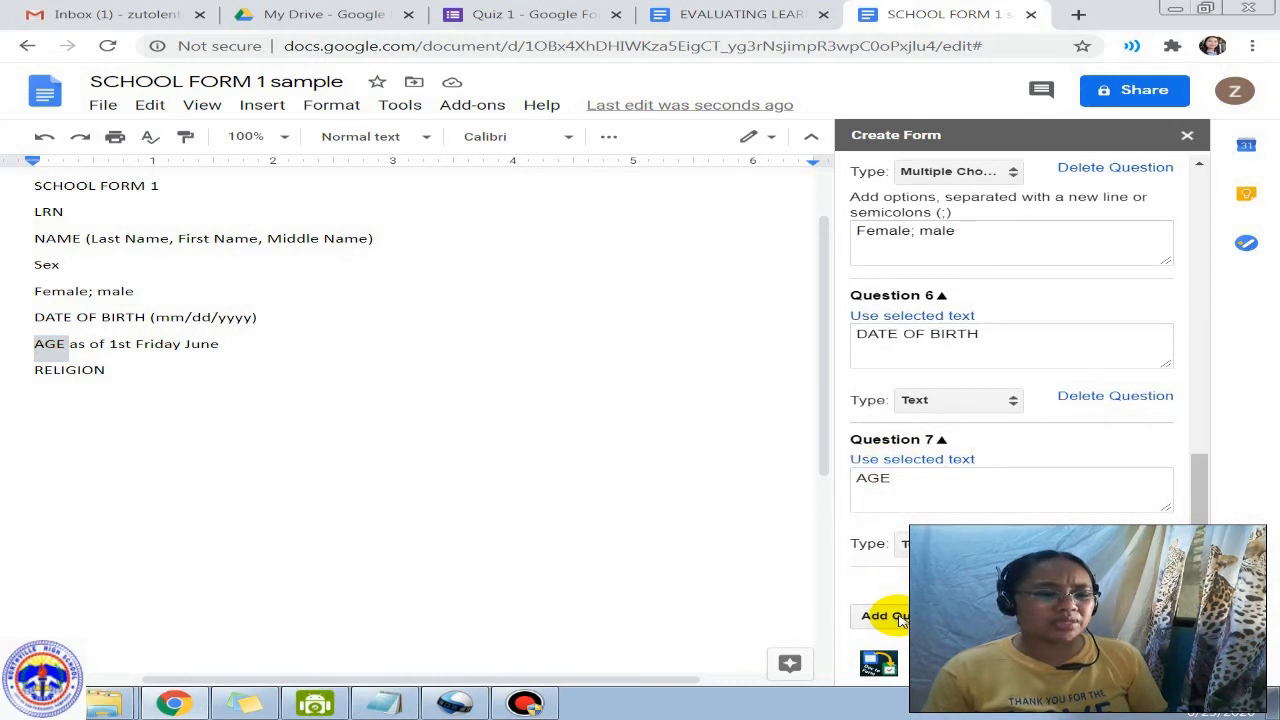
double_click(80, 369)
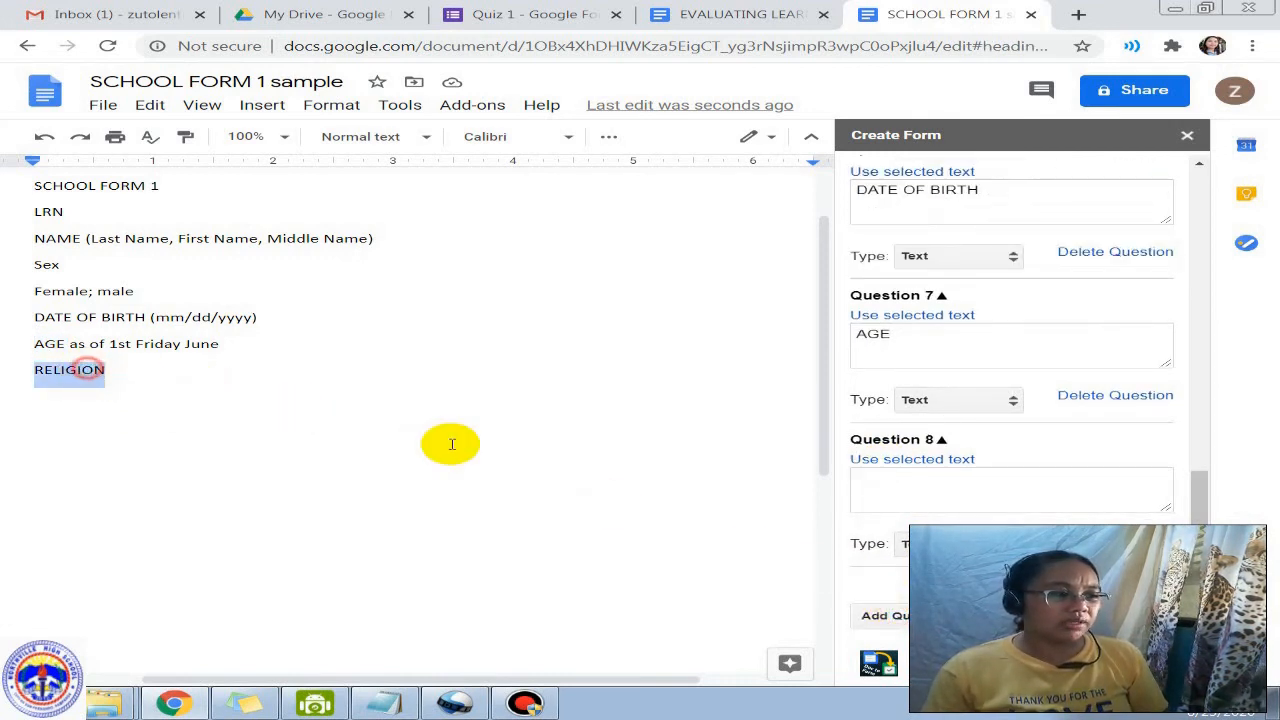
left_click(903, 461)
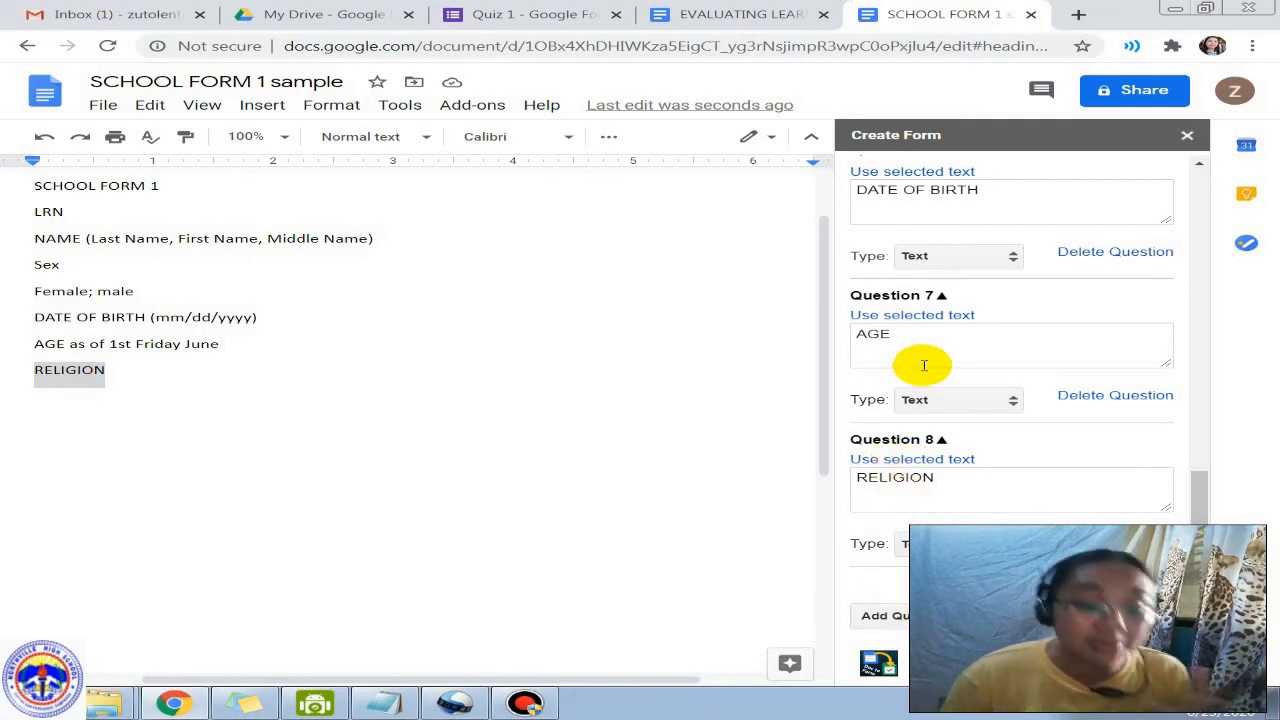
left_click(988, 616)
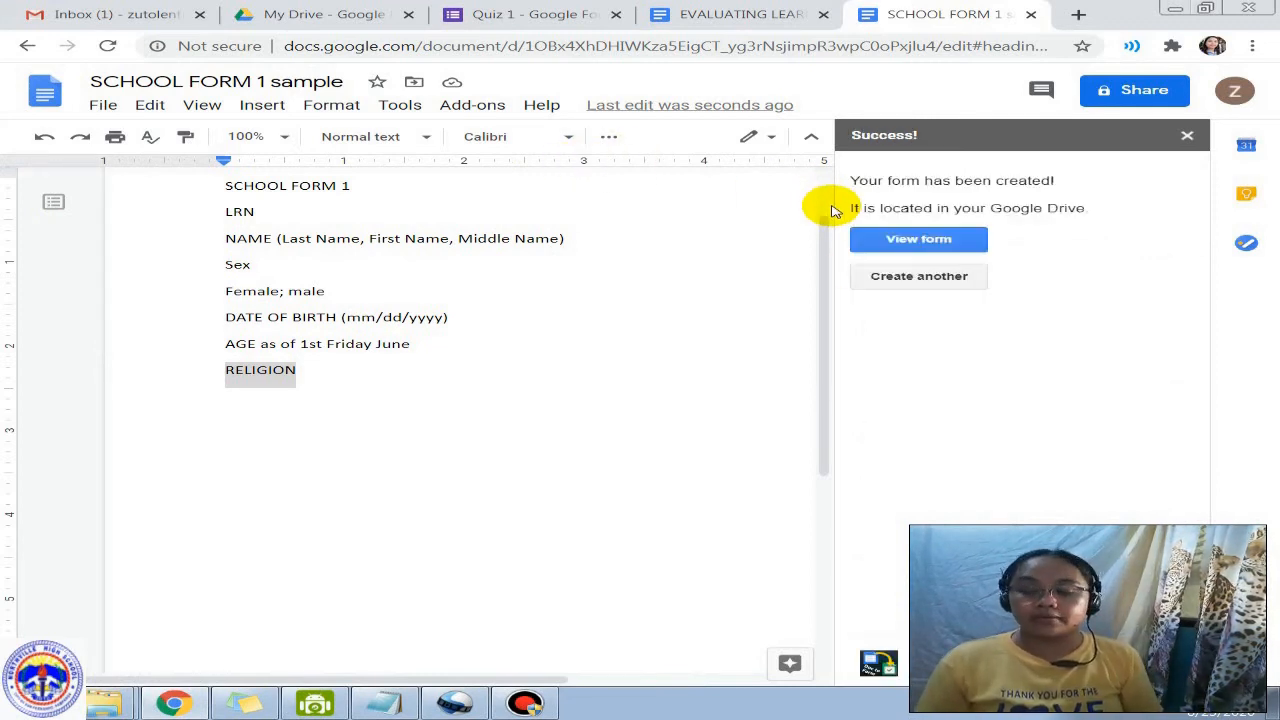
Step: Open the generated form and remove 'sample Form' from its file name
left_click(903, 238)
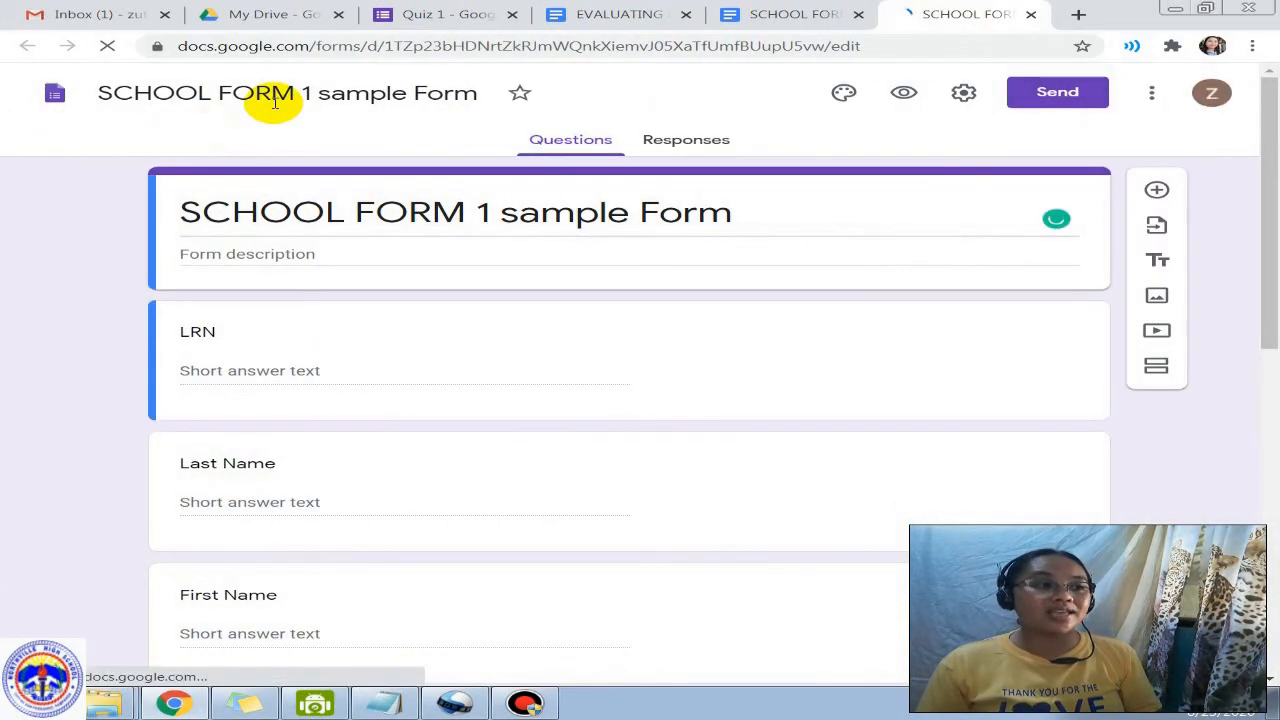
left_click(317, 92)
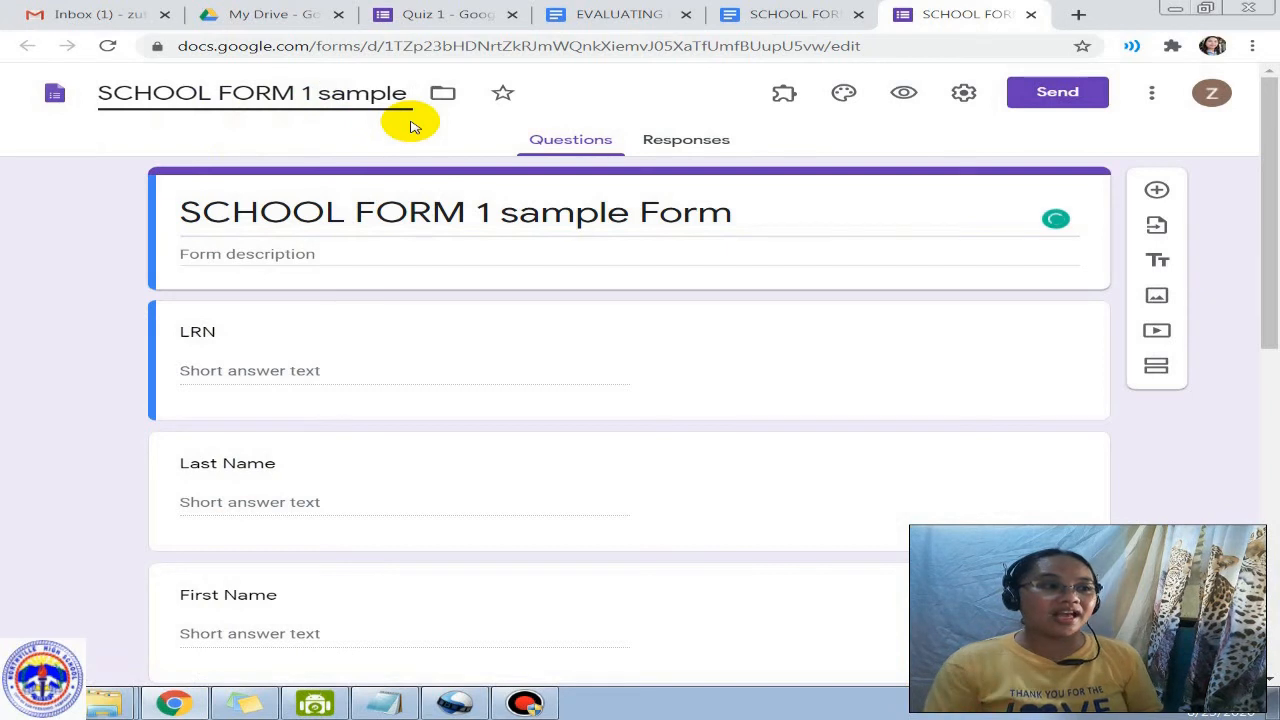
key("shift+End")
key("BackSpace")
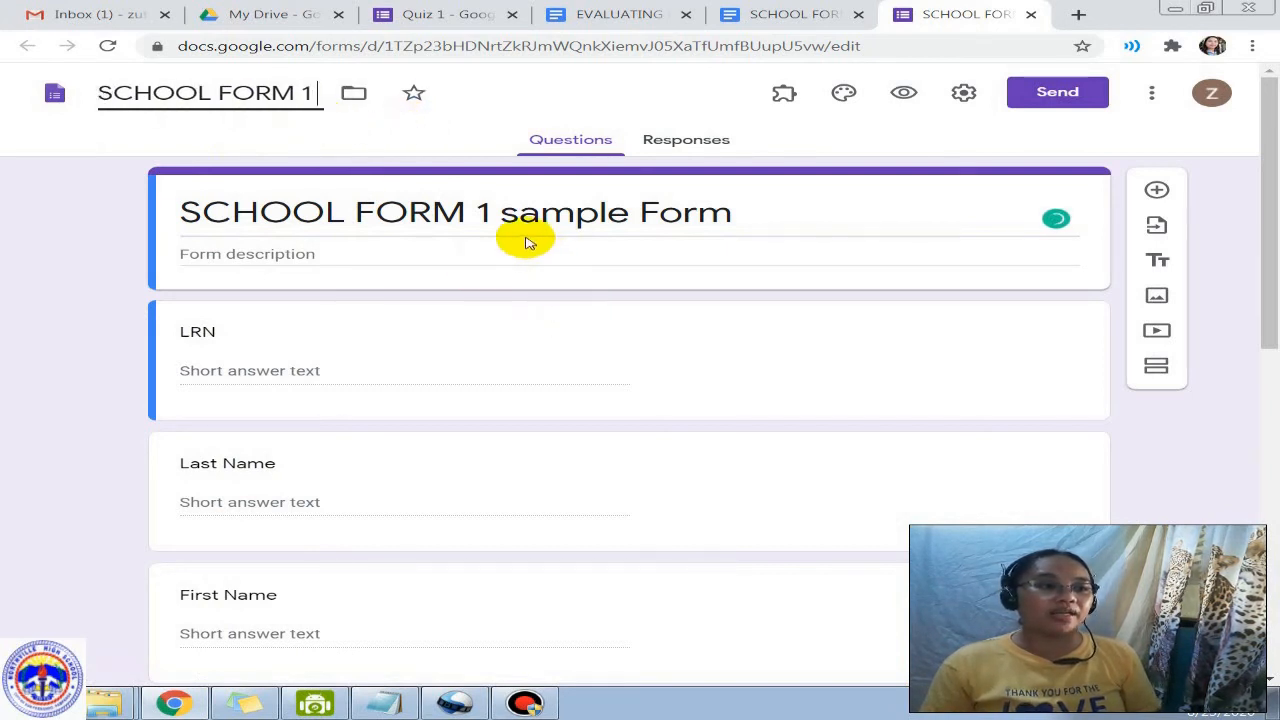
Step: Set the form title to 'SCHOOL FORM 1' and select the LRN question
left_click(479, 211)
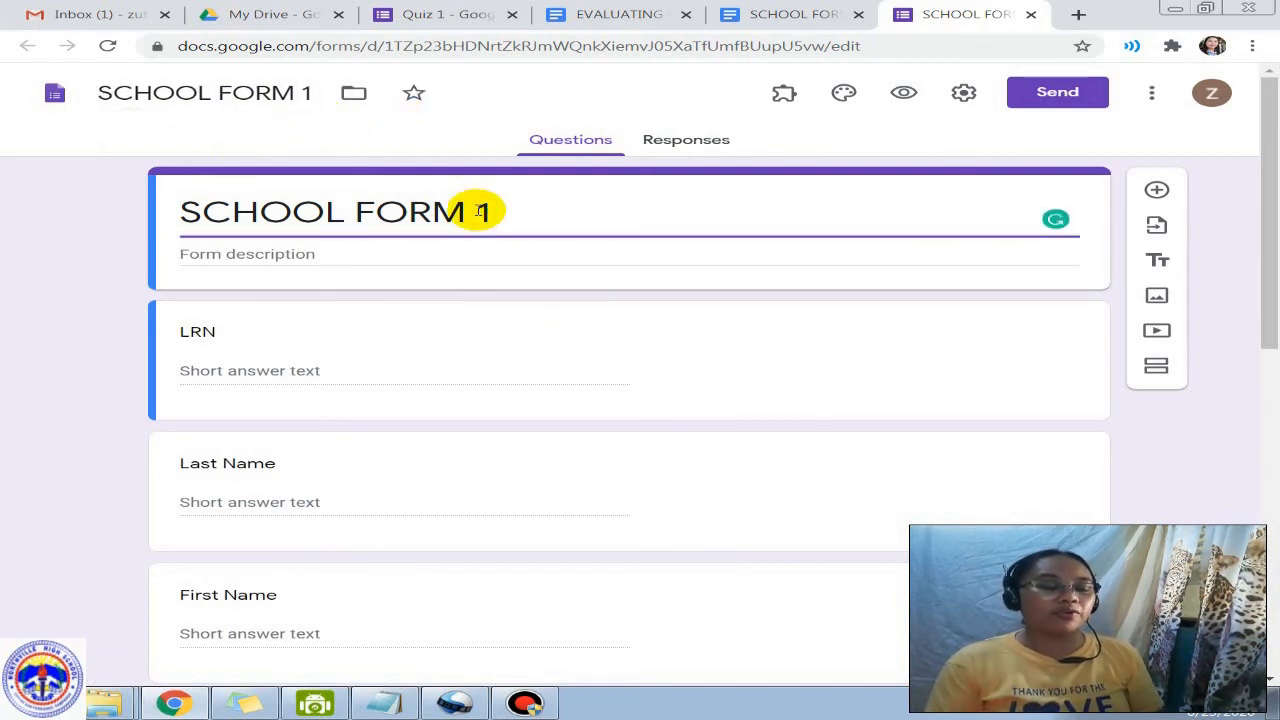
left_click(323, 366)
scroll(457, 374, "down", 3)
scroll(457, 374, "up", 1)
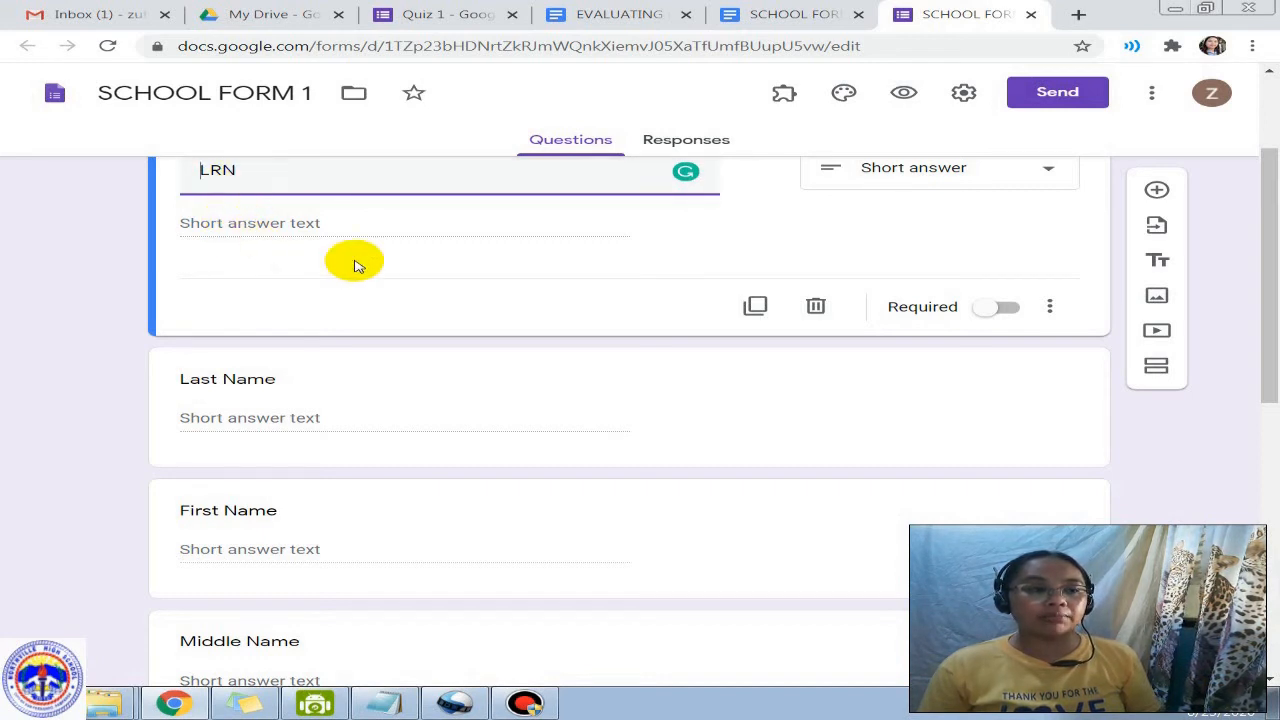
Step: Make LRN required with Number response validation set to 'Is number'
left_click(1005, 308)
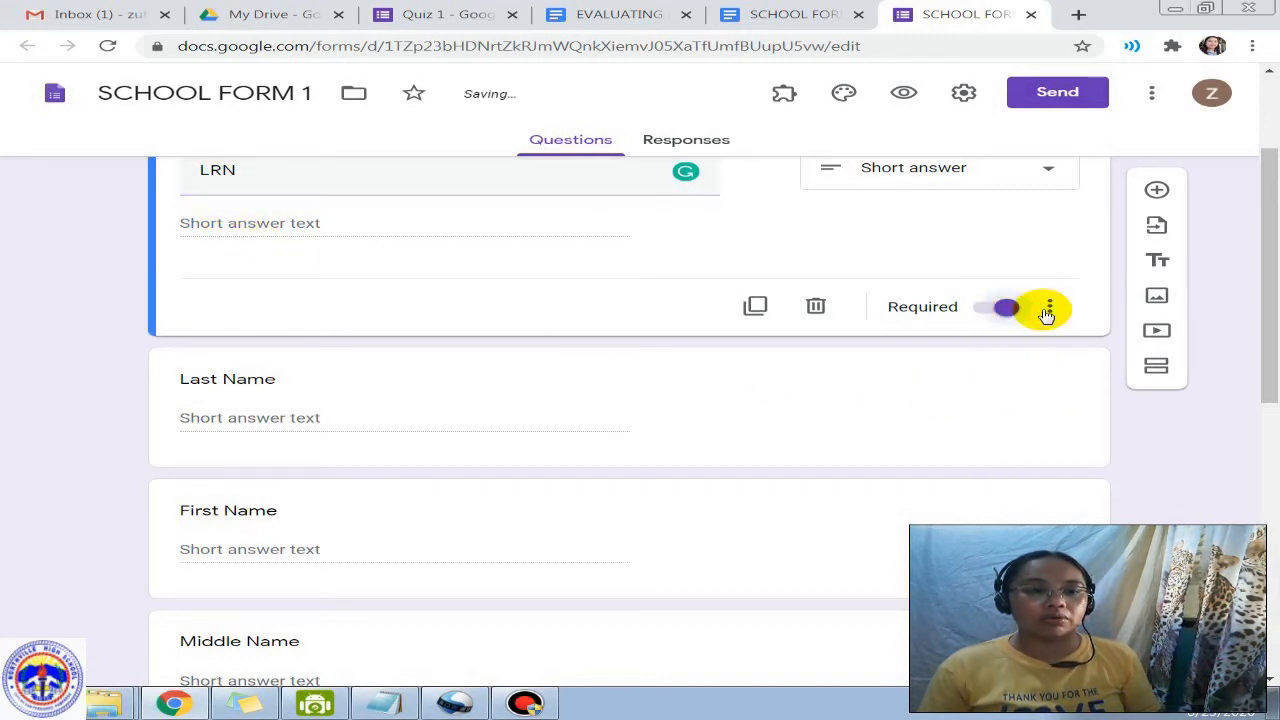
left_click(1050, 310)
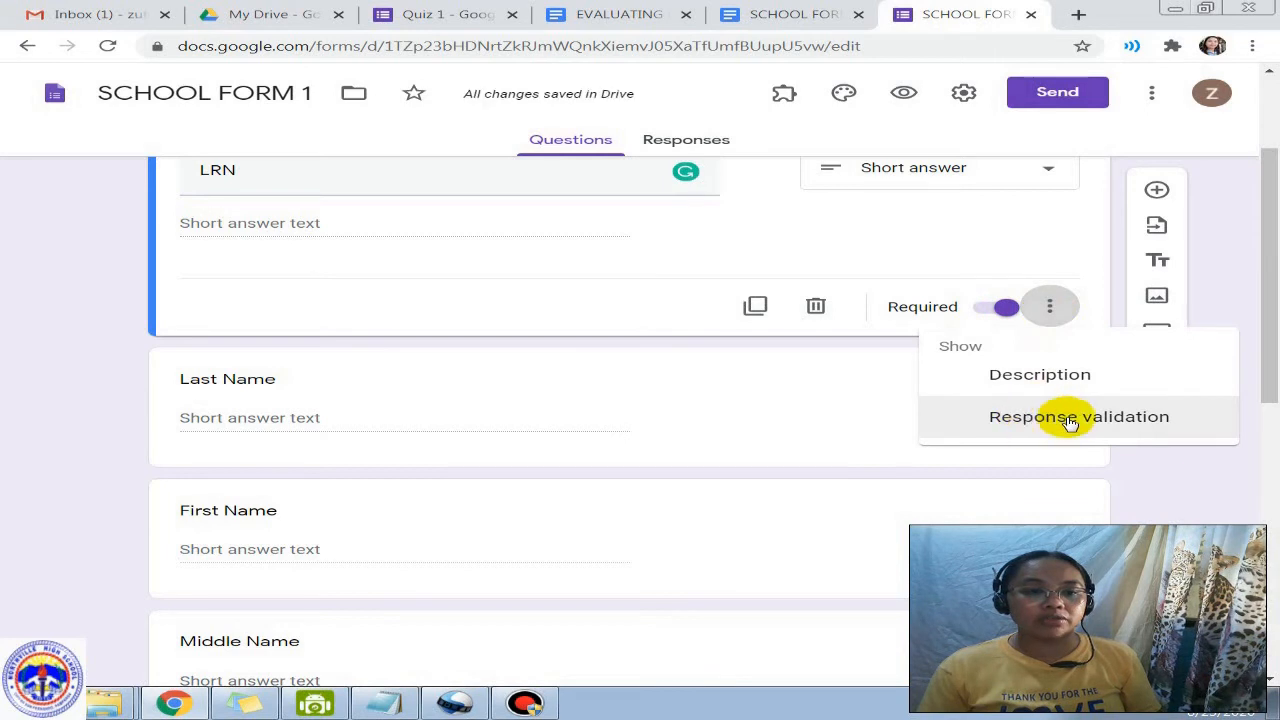
left_click(1103, 420)
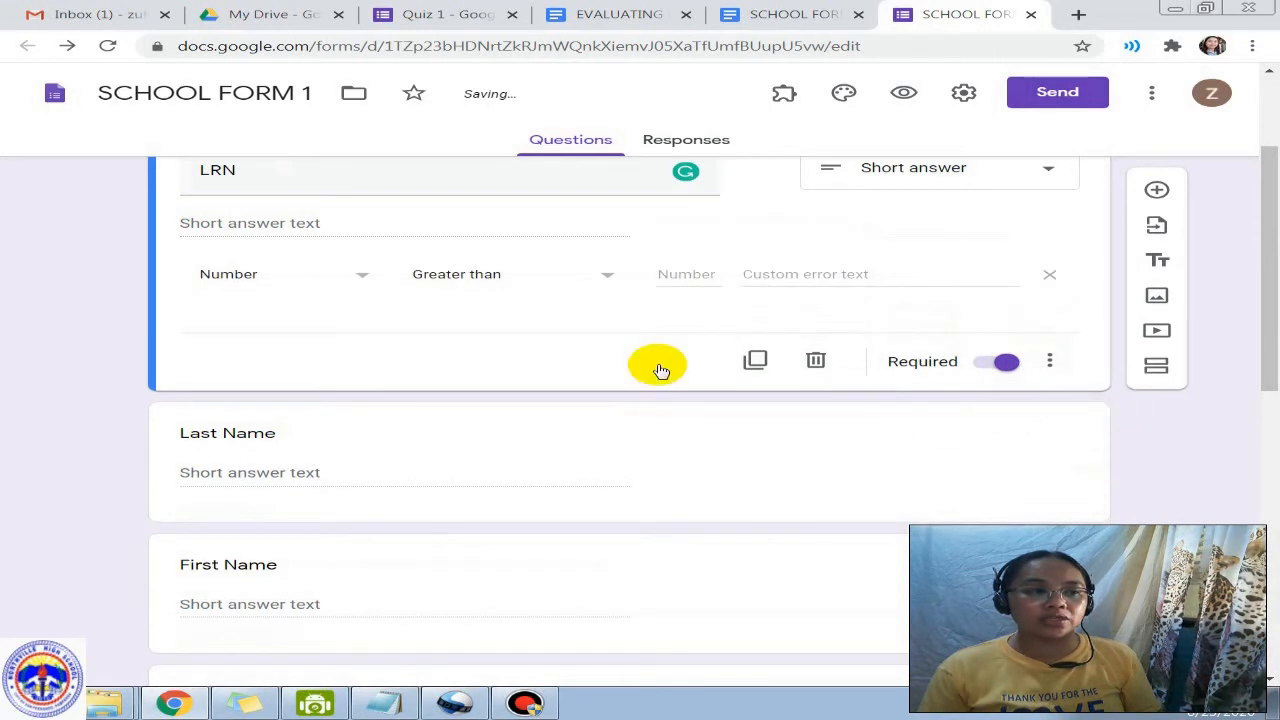
left_click(269, 276)
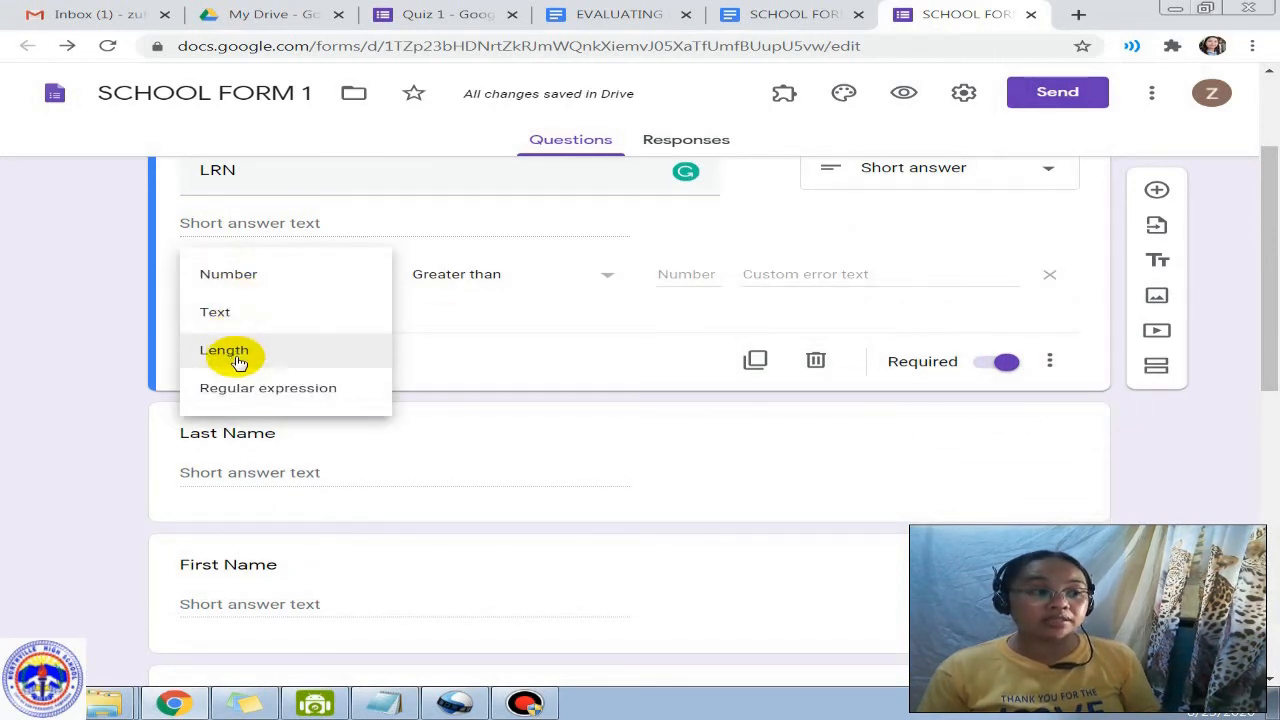
left_click(265, 282)
left_click(505, 290)
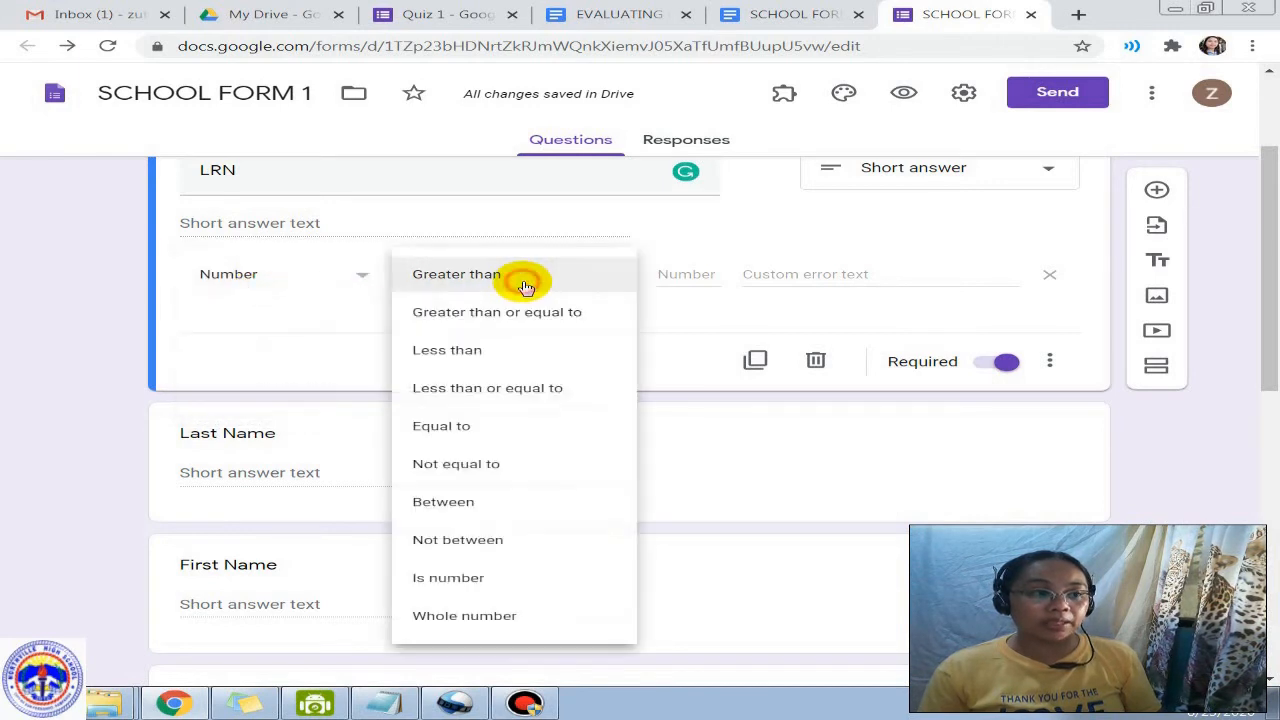
left_click(491, 575)
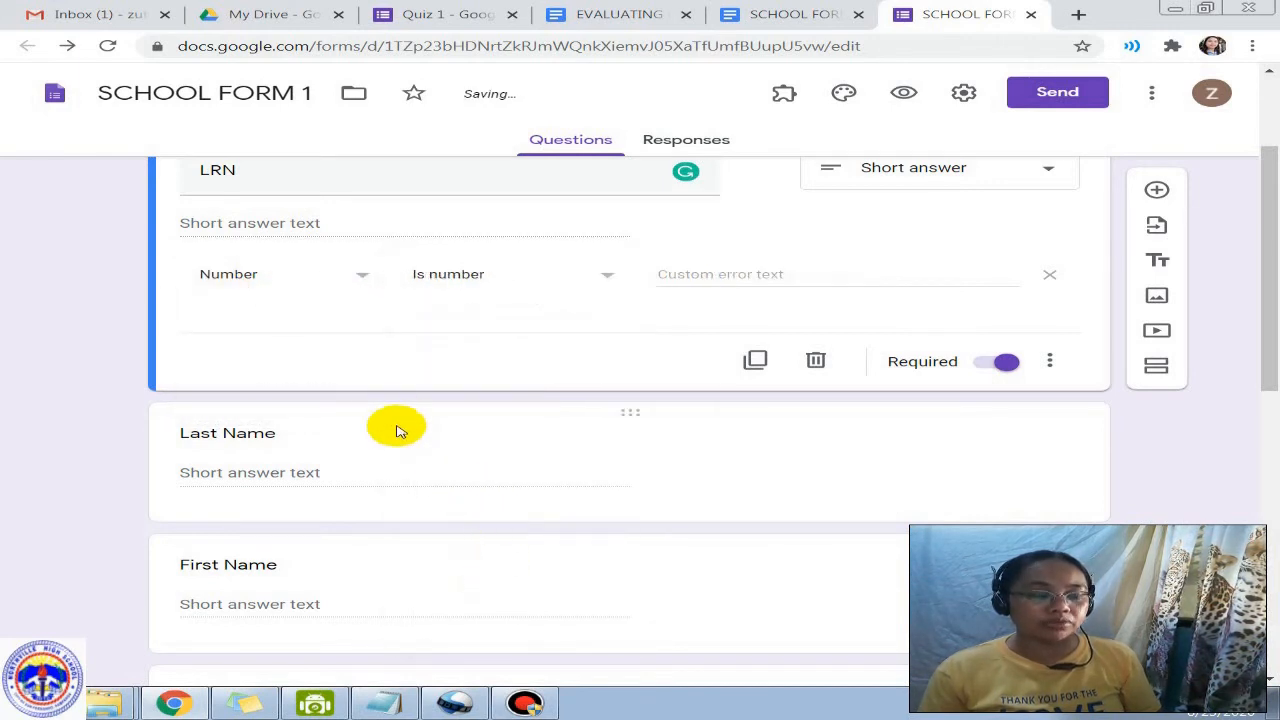
left_click(482, 285)
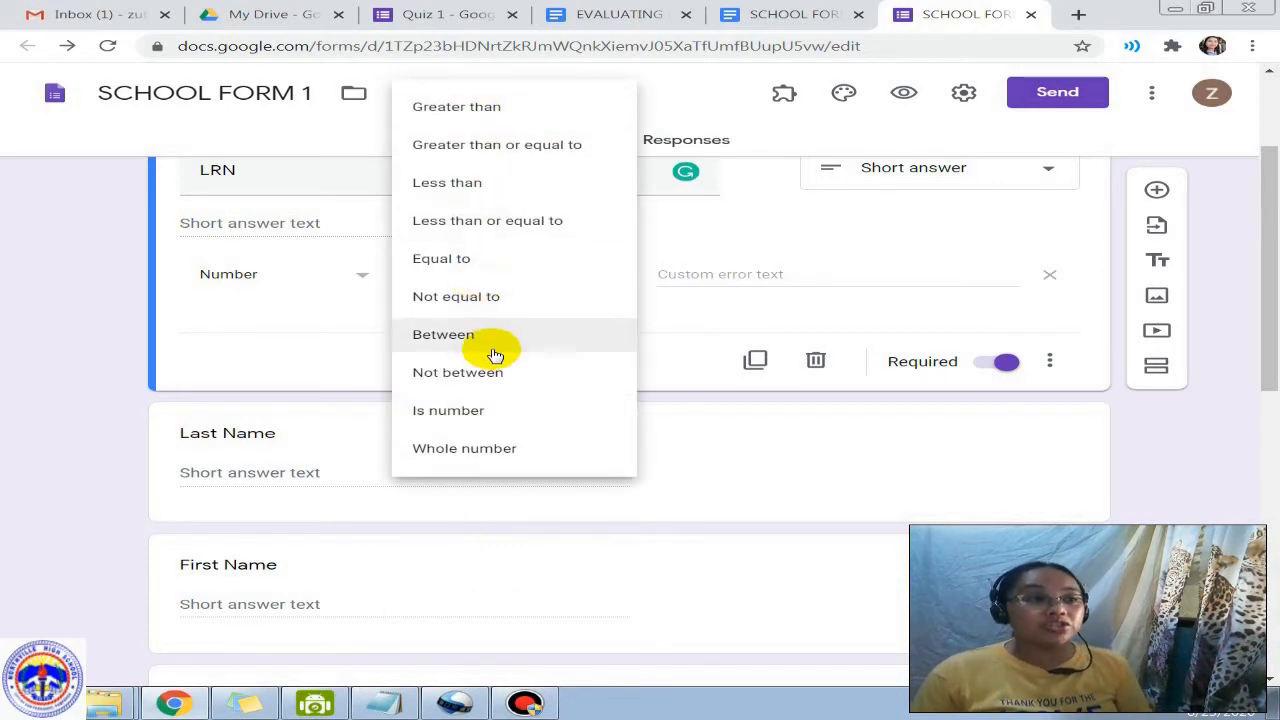
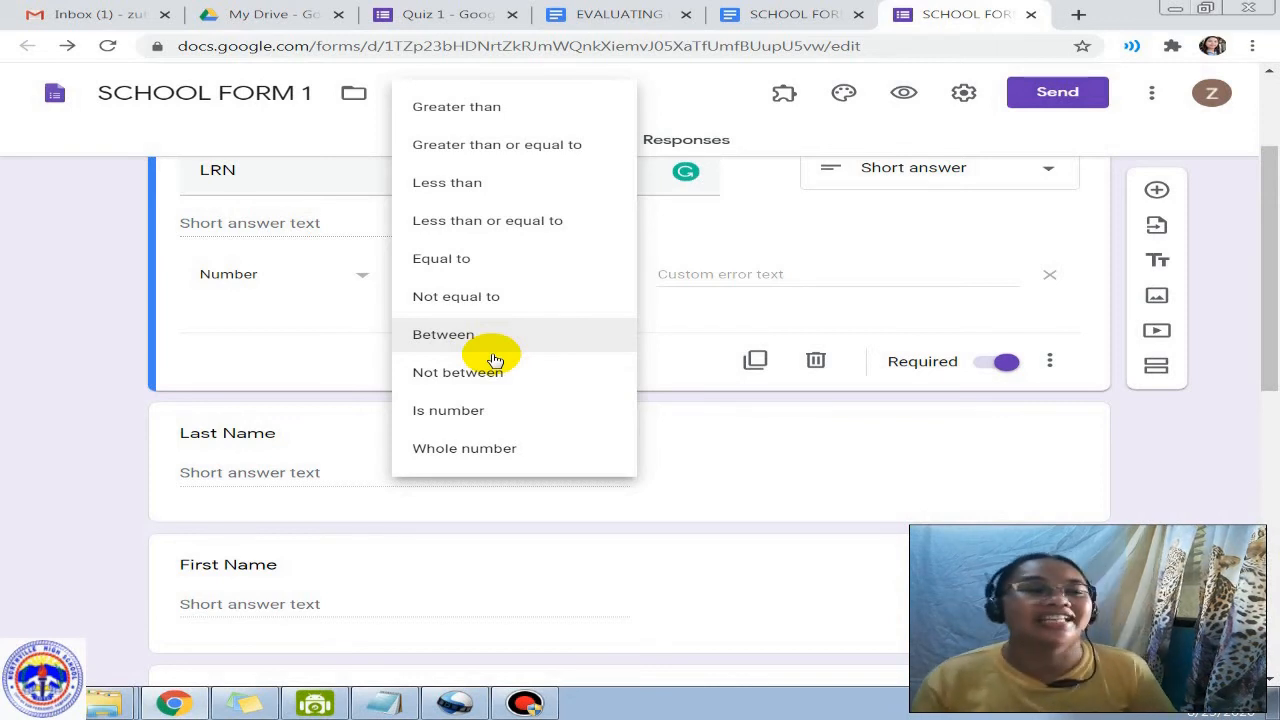
Step: Keep 'Is number' as the LRN question's Number validation condition
left_click(714, 309)
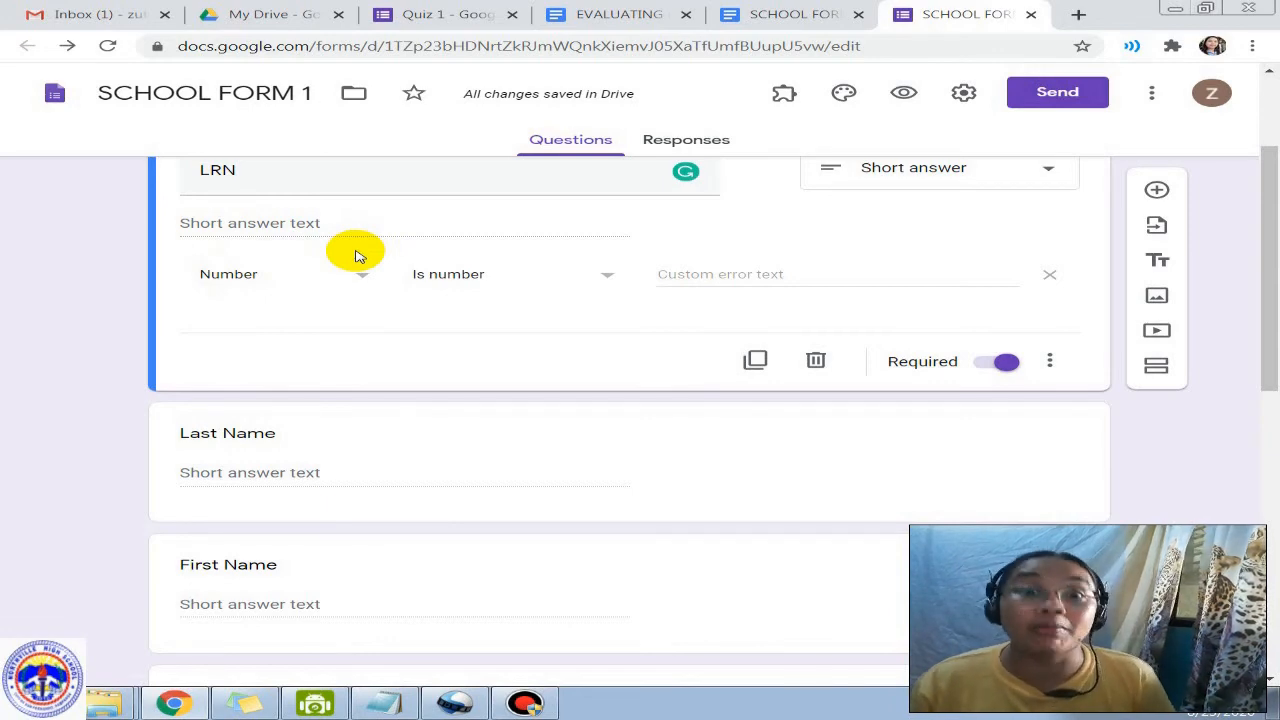
Step: Change the DATE OF BIRTH question's type to Date
scroll(414, 380, "down", 3)
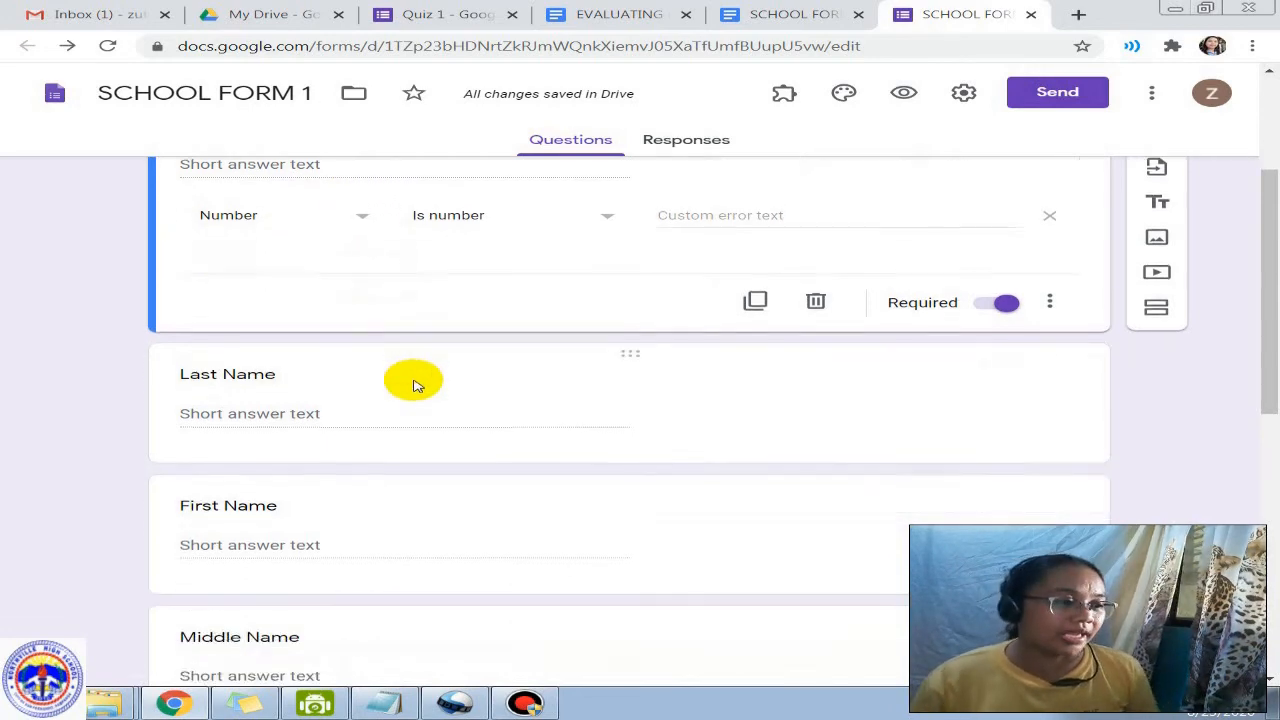
scroll(310, 360, "down", 3)
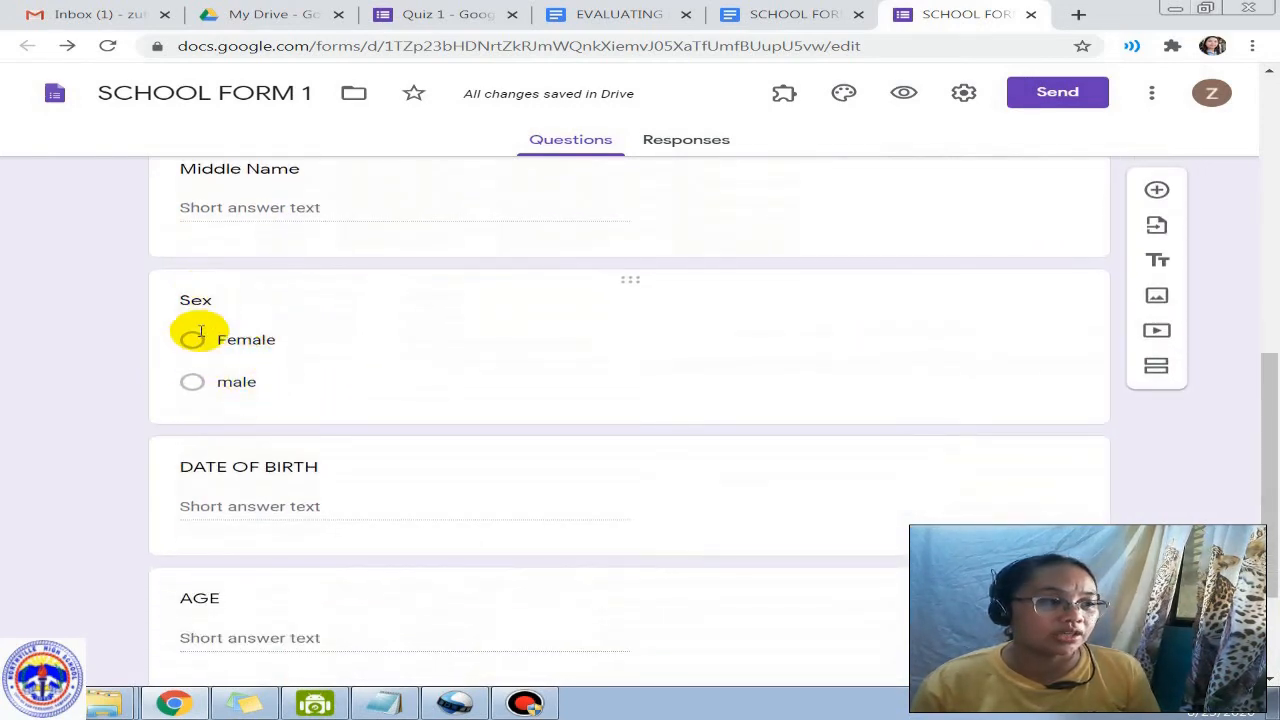
scroll(296, 470, "down", 2)
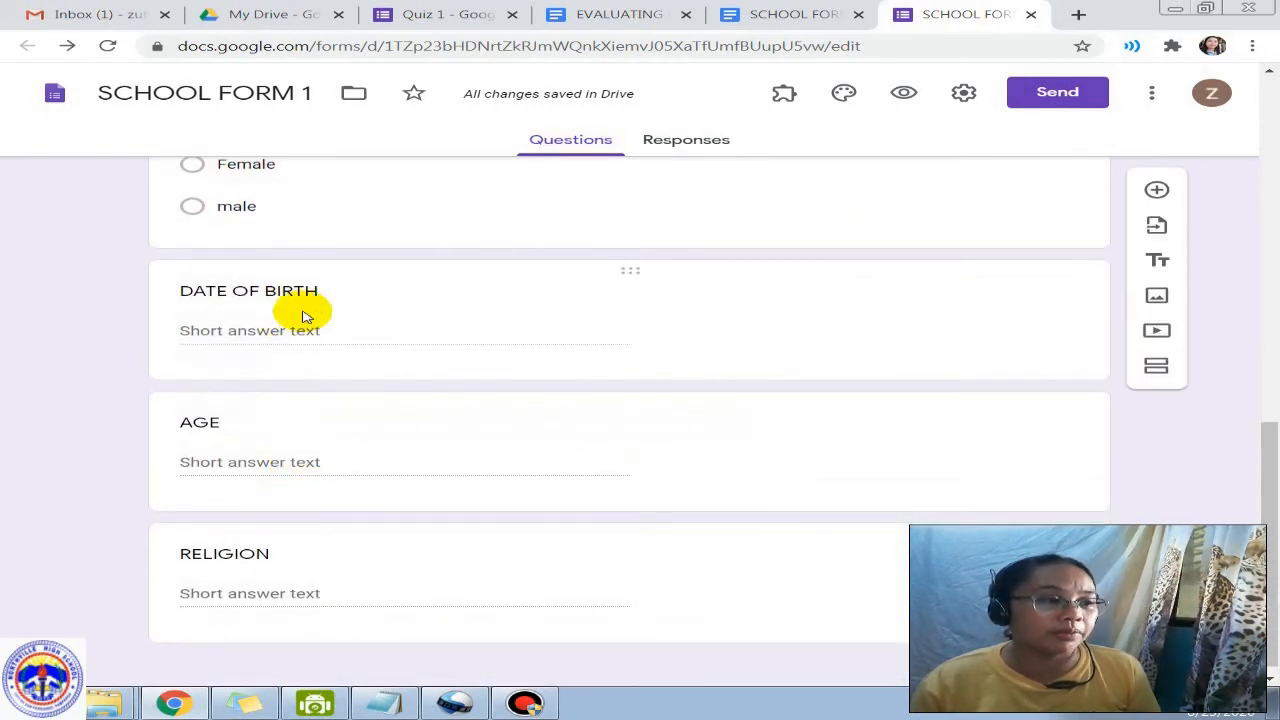
left_click(310, 305)
left_click(914, 200)
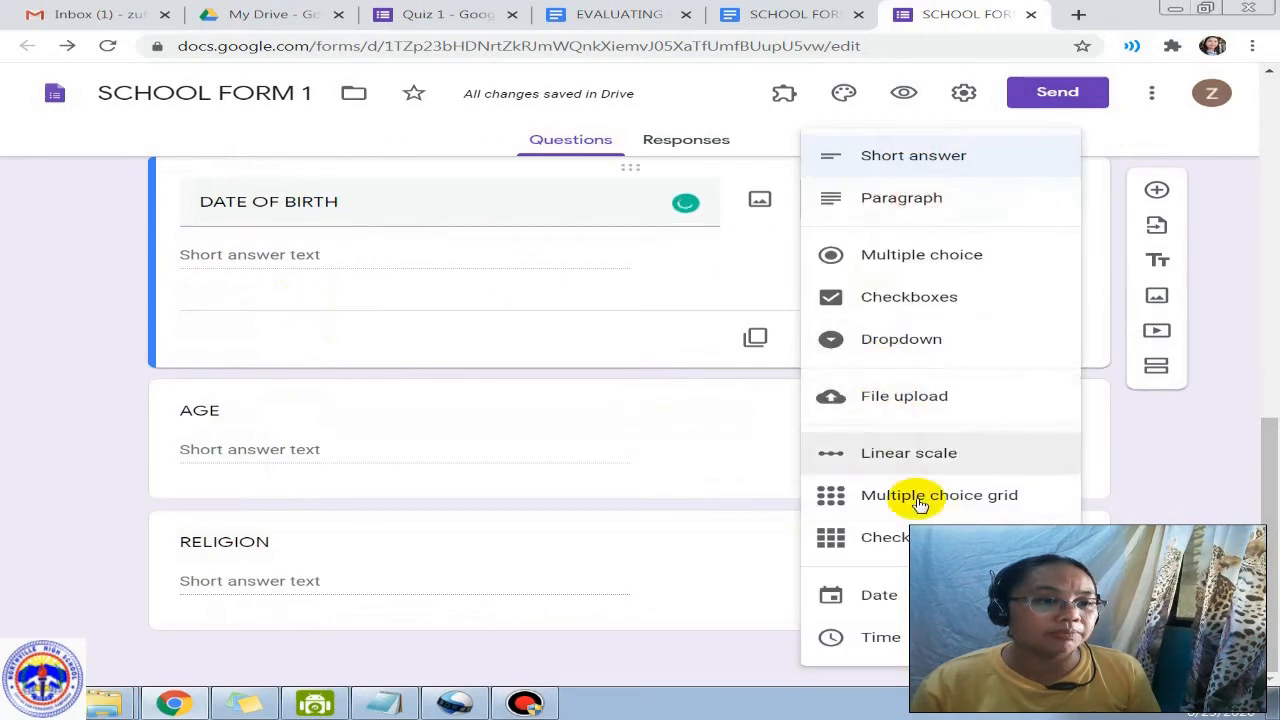
left_click(880, 596)
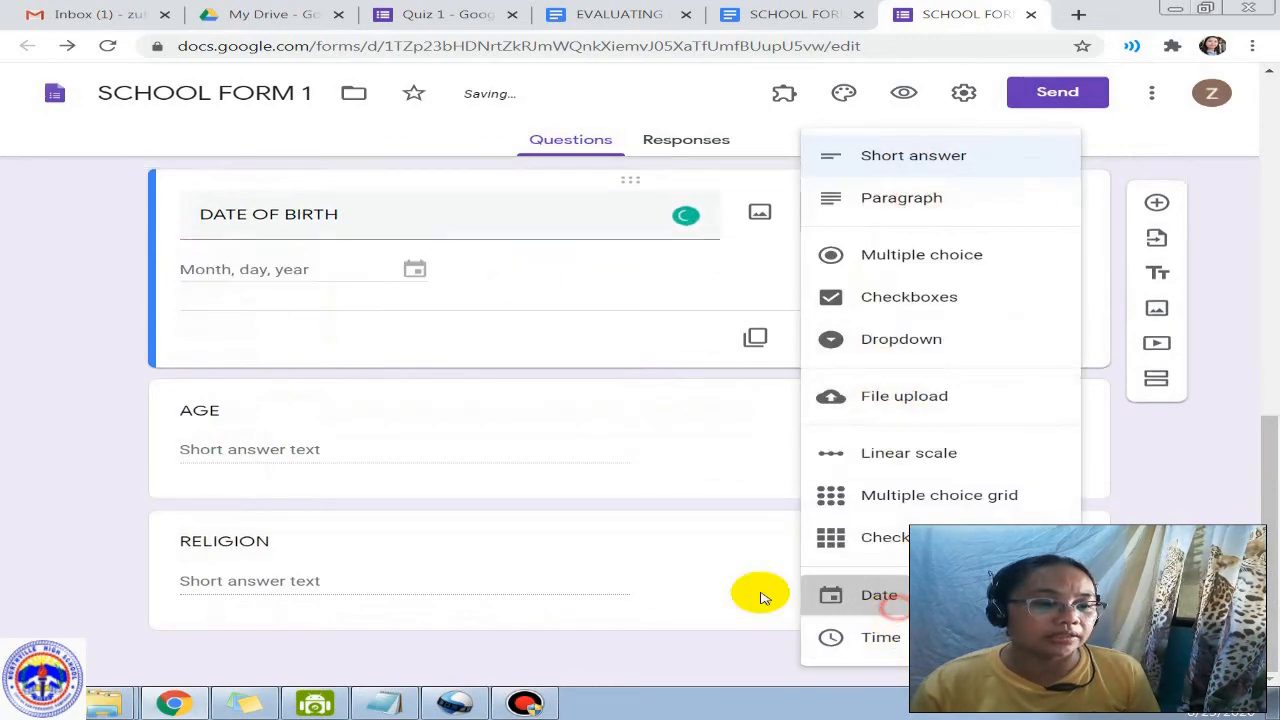
Step: Add Number response validation to AGE requiring a 'Whole number'
left_click(288, 459)
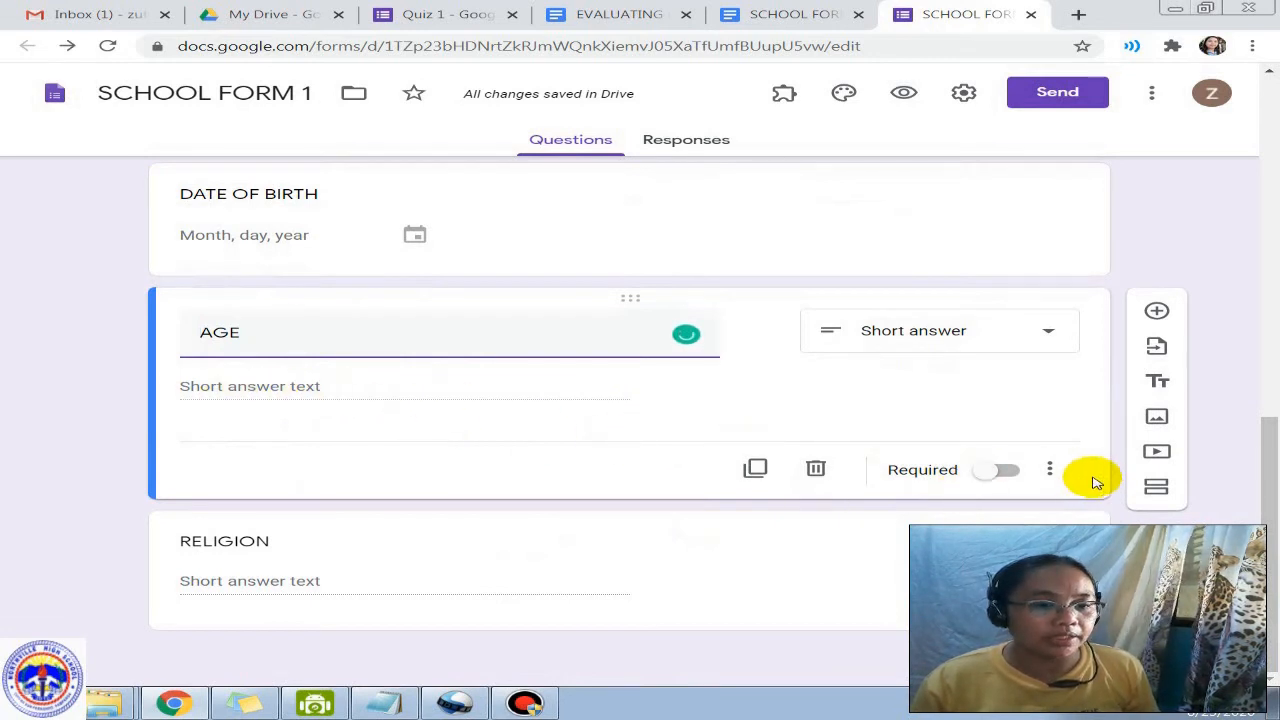
left_click(1050, 469)
left_click(1010, 585)
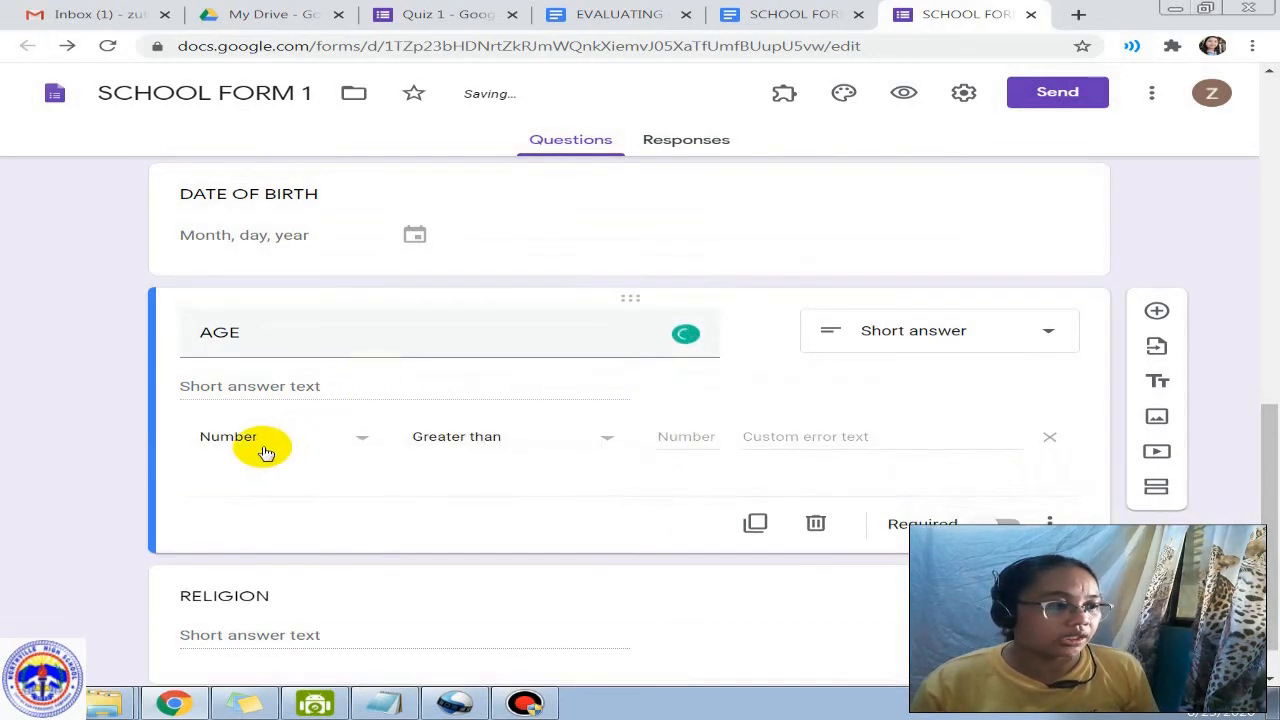
left_click(240, 444)
left_click(238, 441)
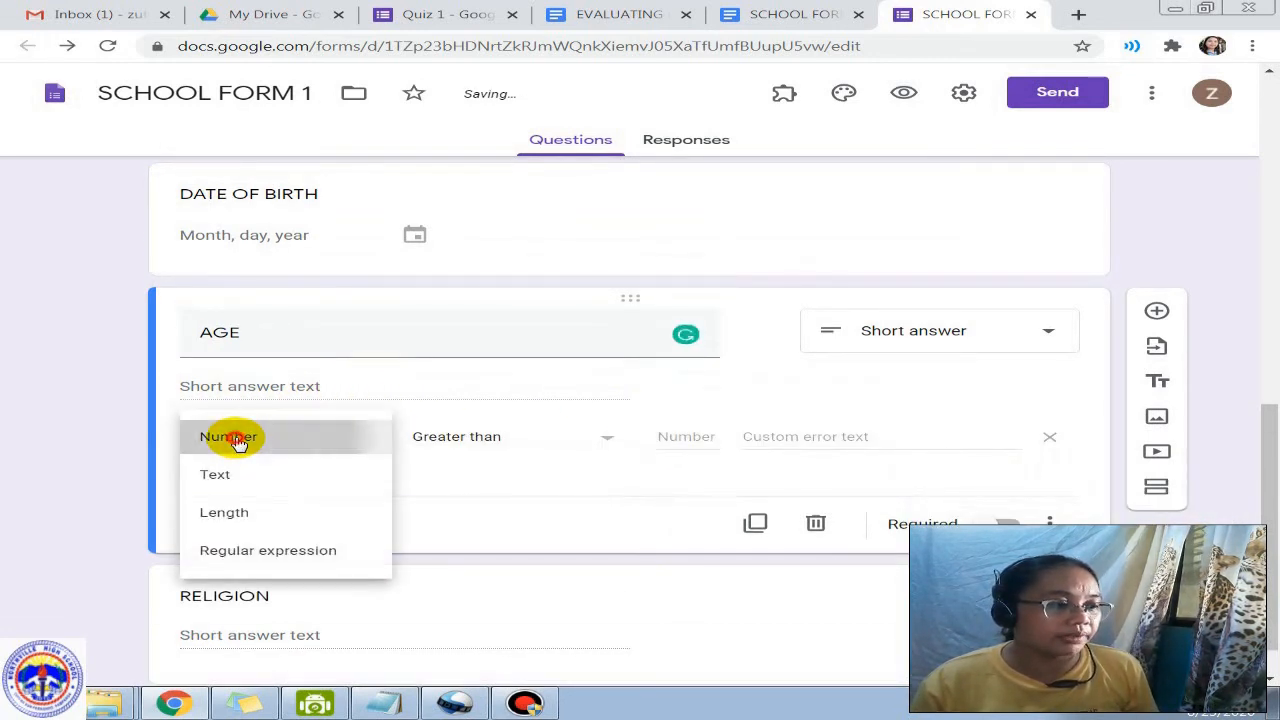
left_click(486, 443)
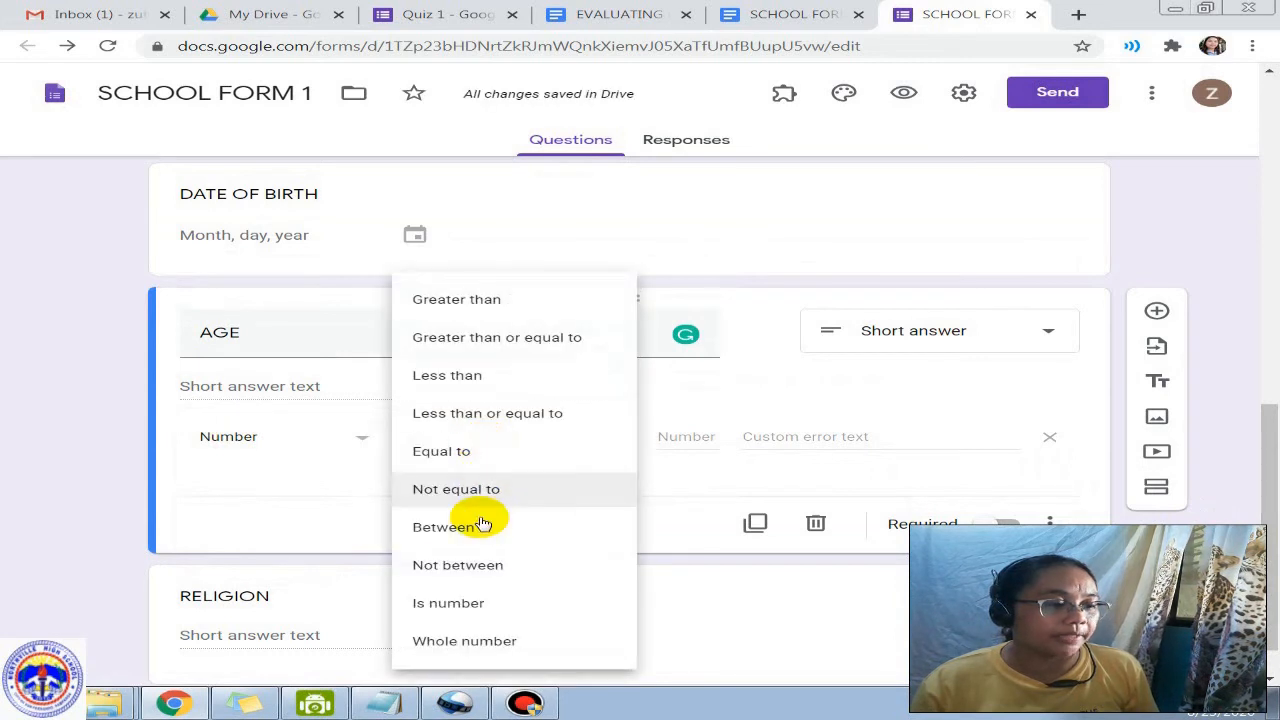
left_click(455, 610)
left_click(471, 434)
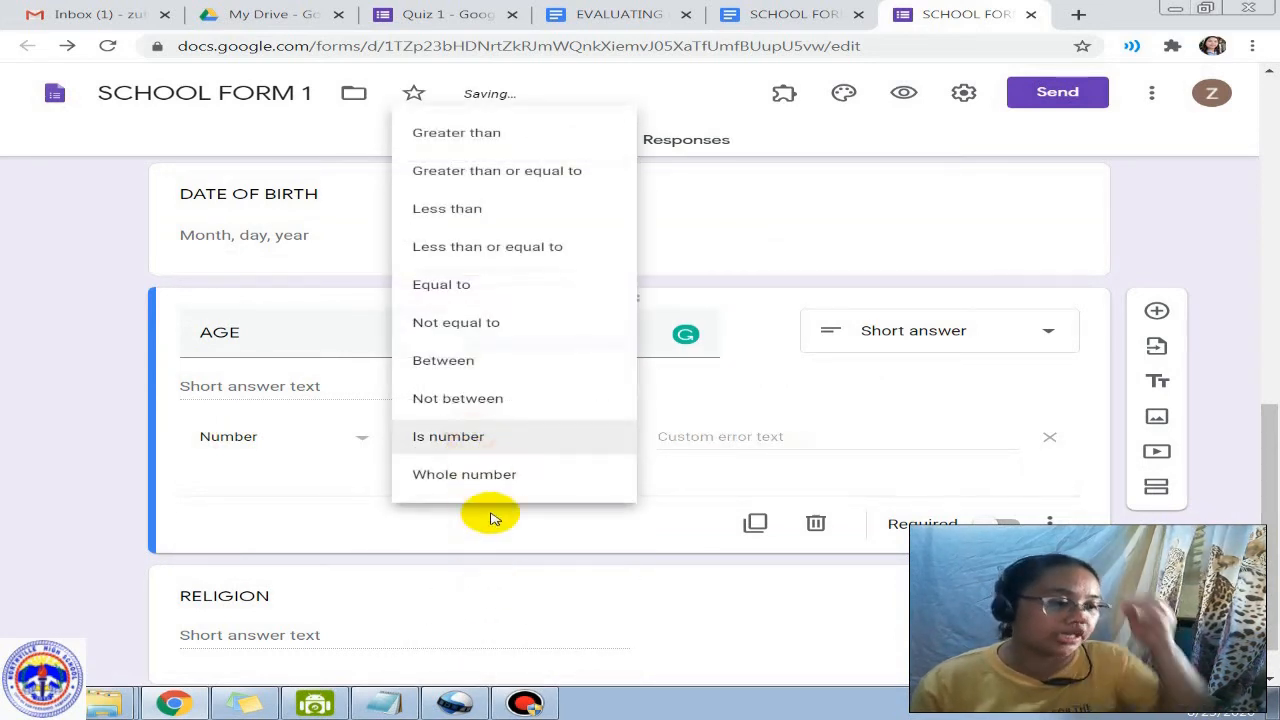
left_click(488, 474)
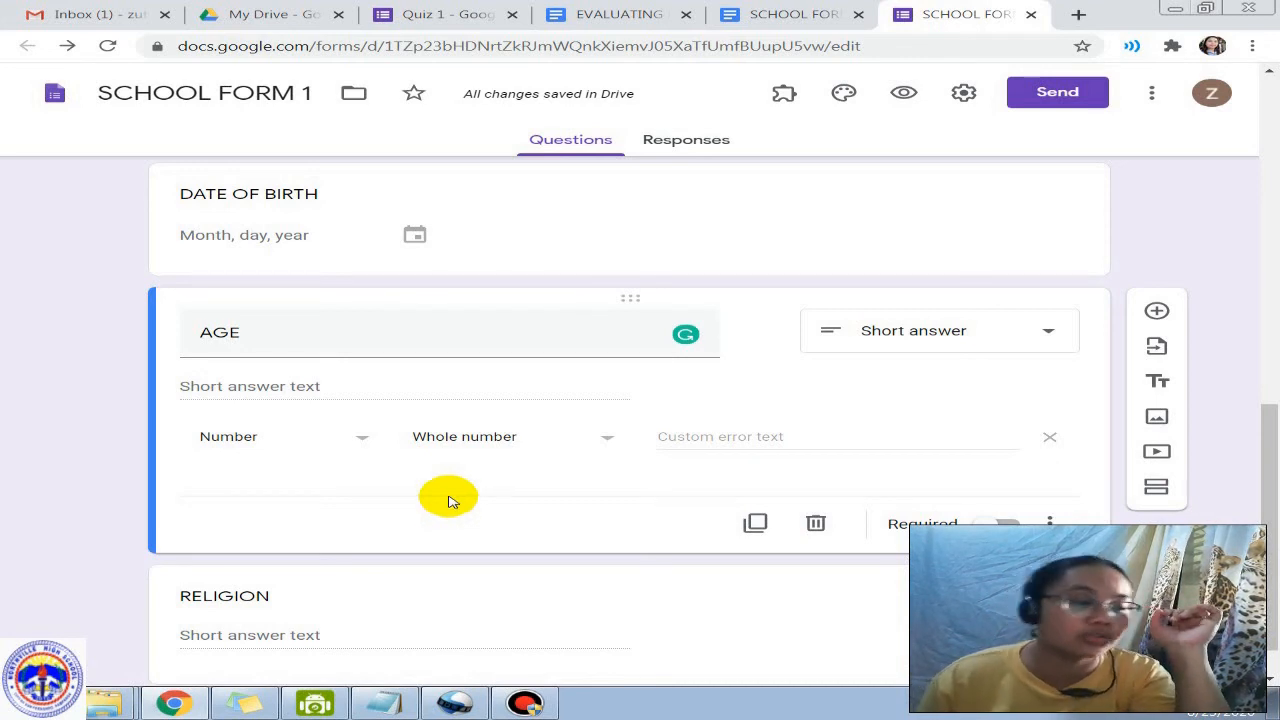
scroll(448, 500, "down", 1)
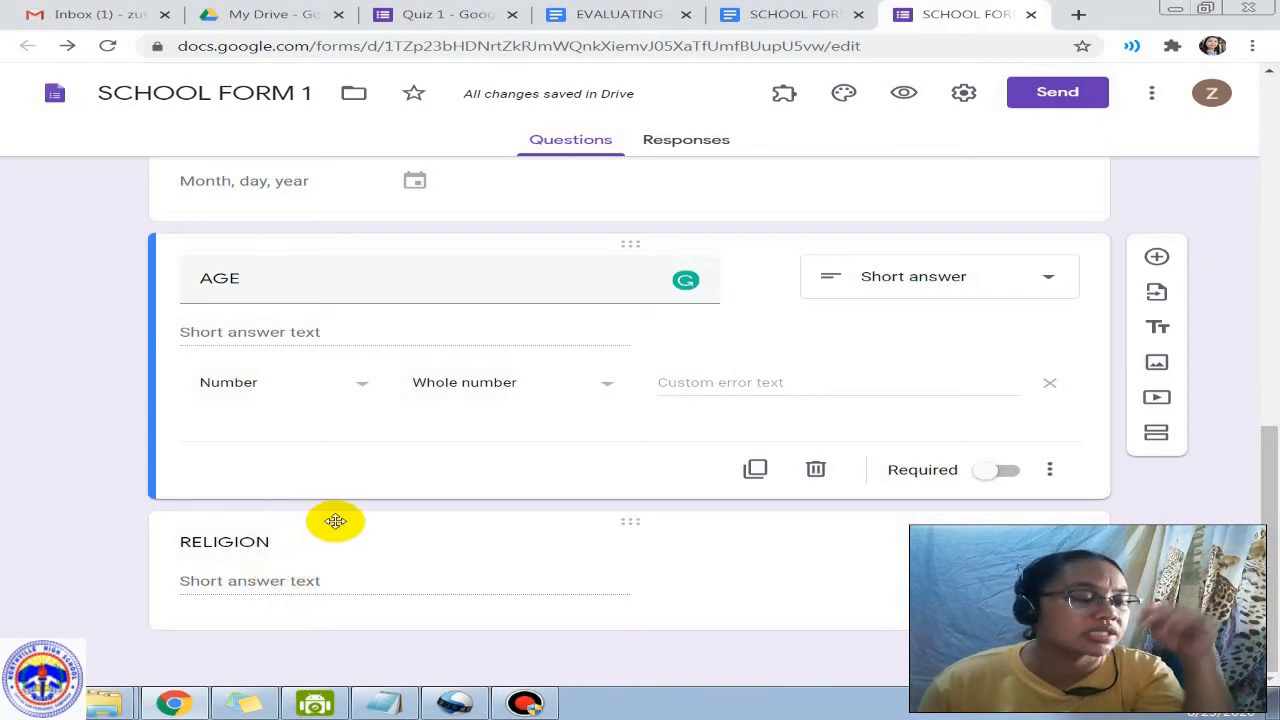
scroll(705, 270, "up", 2)
Step: Preview the form and enter 156465 as the LRN answer
scroll(705, 270, "up", 3)
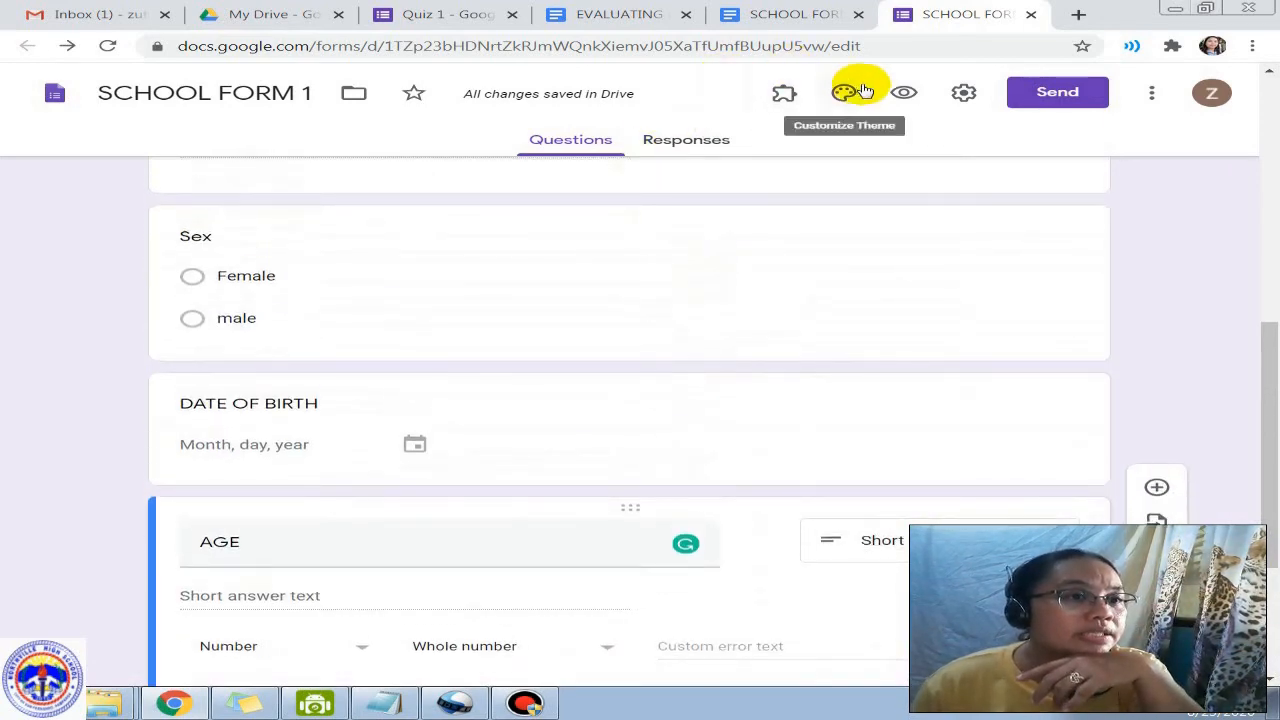
left_click(903, 92)
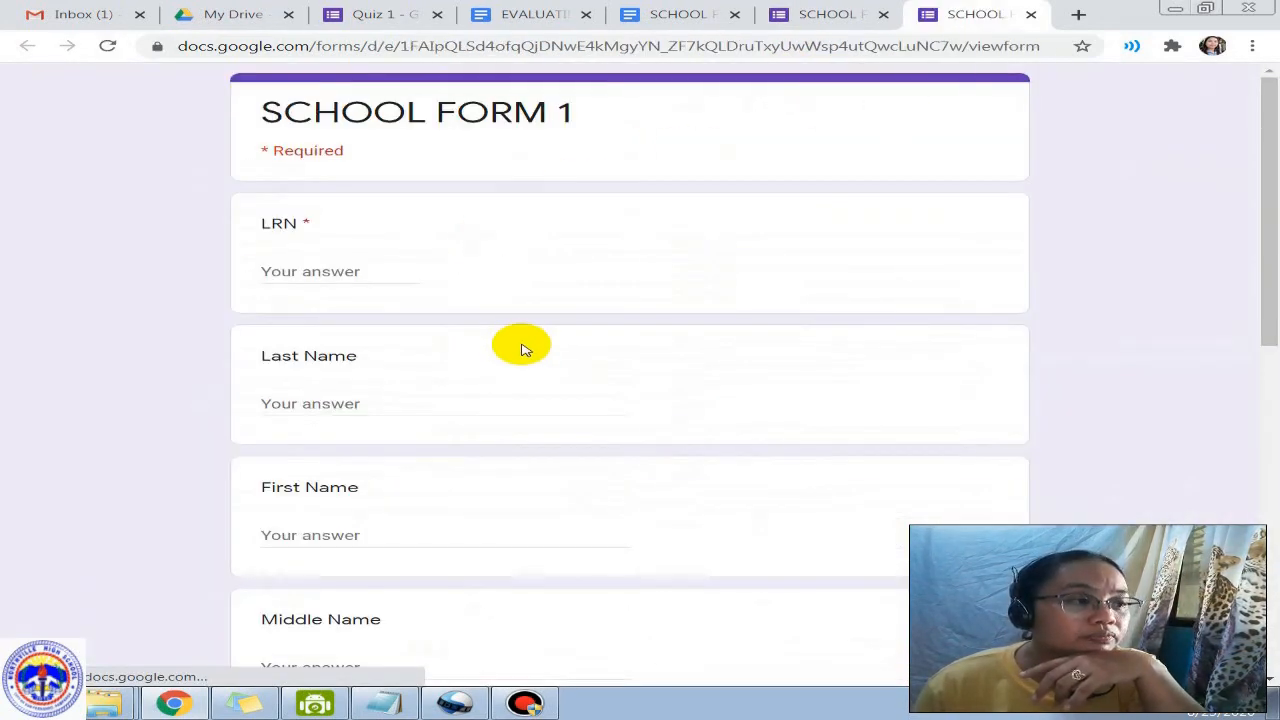
scroll(524, 347, "down", 3)
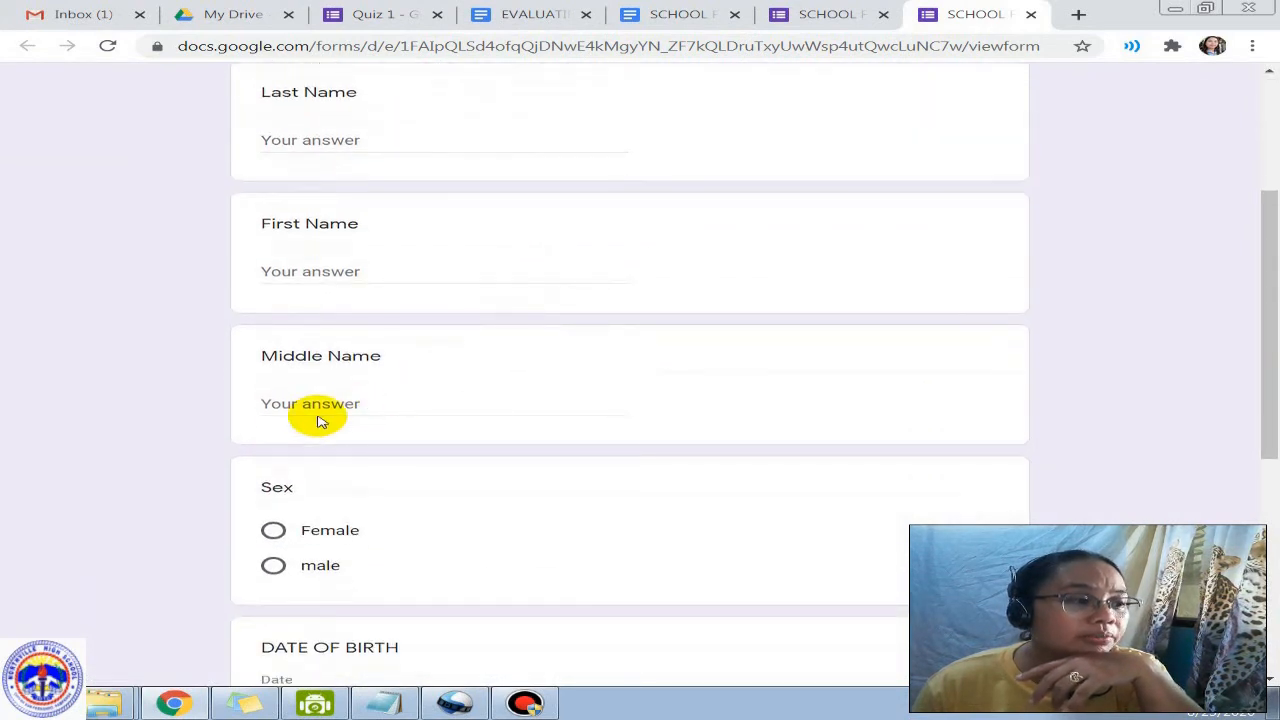
scroll(400, 430, "up", 2)
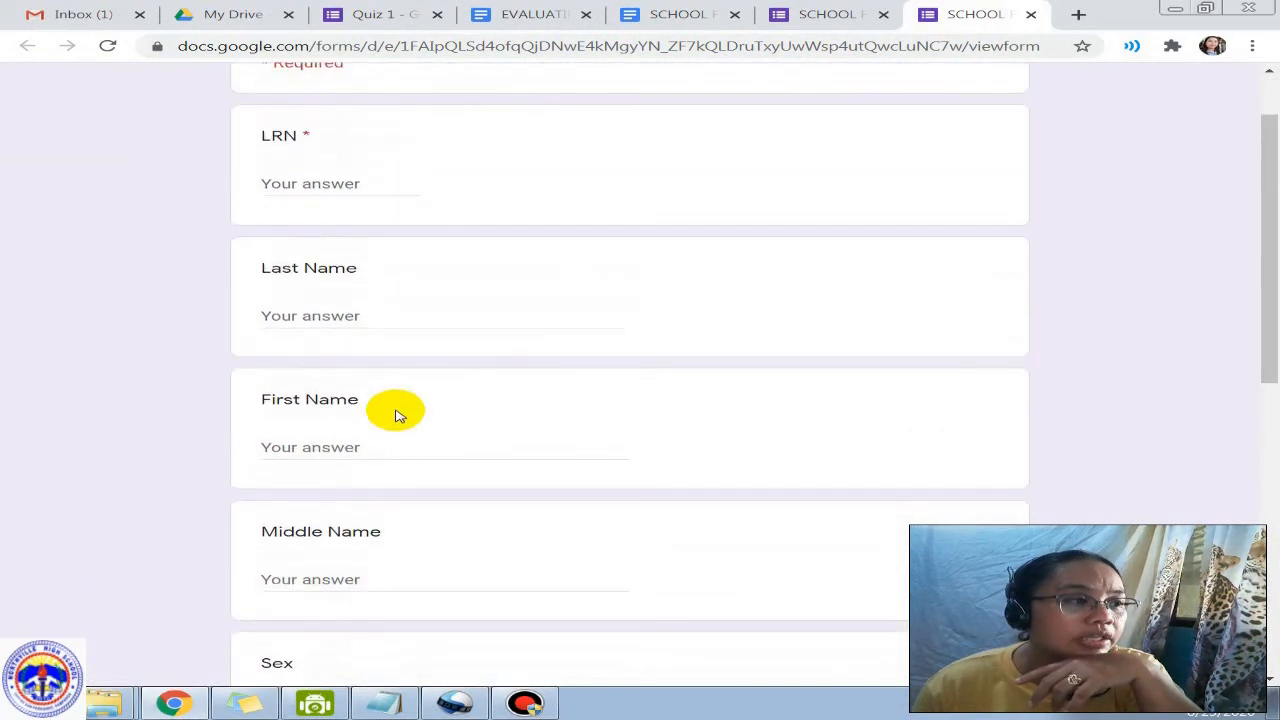
left_click(345, 189)
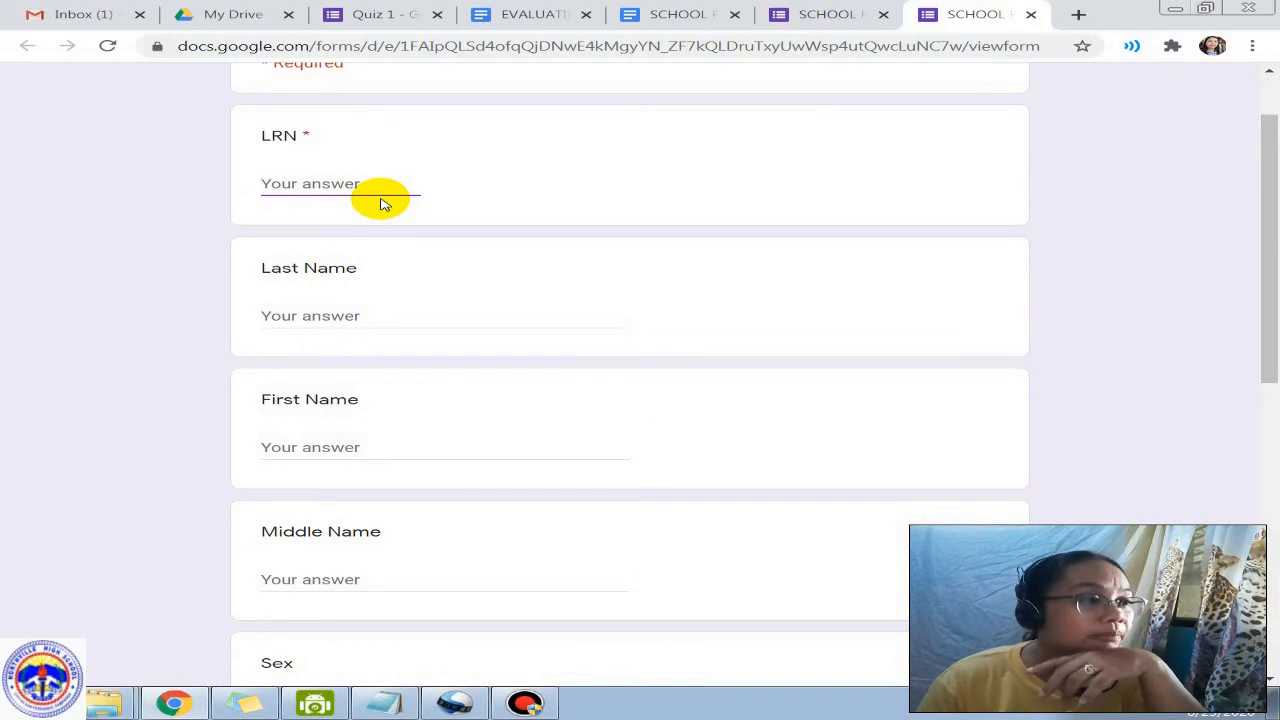
type("15646546546")
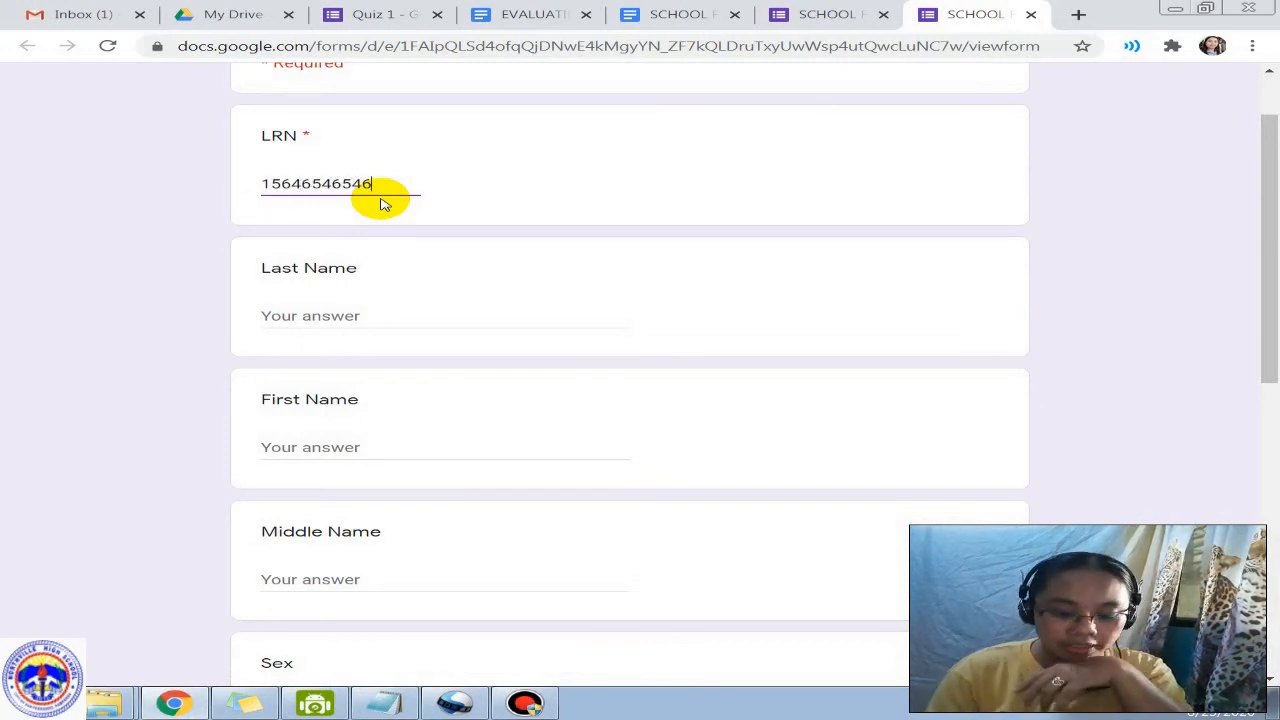
left_click(351, 318)
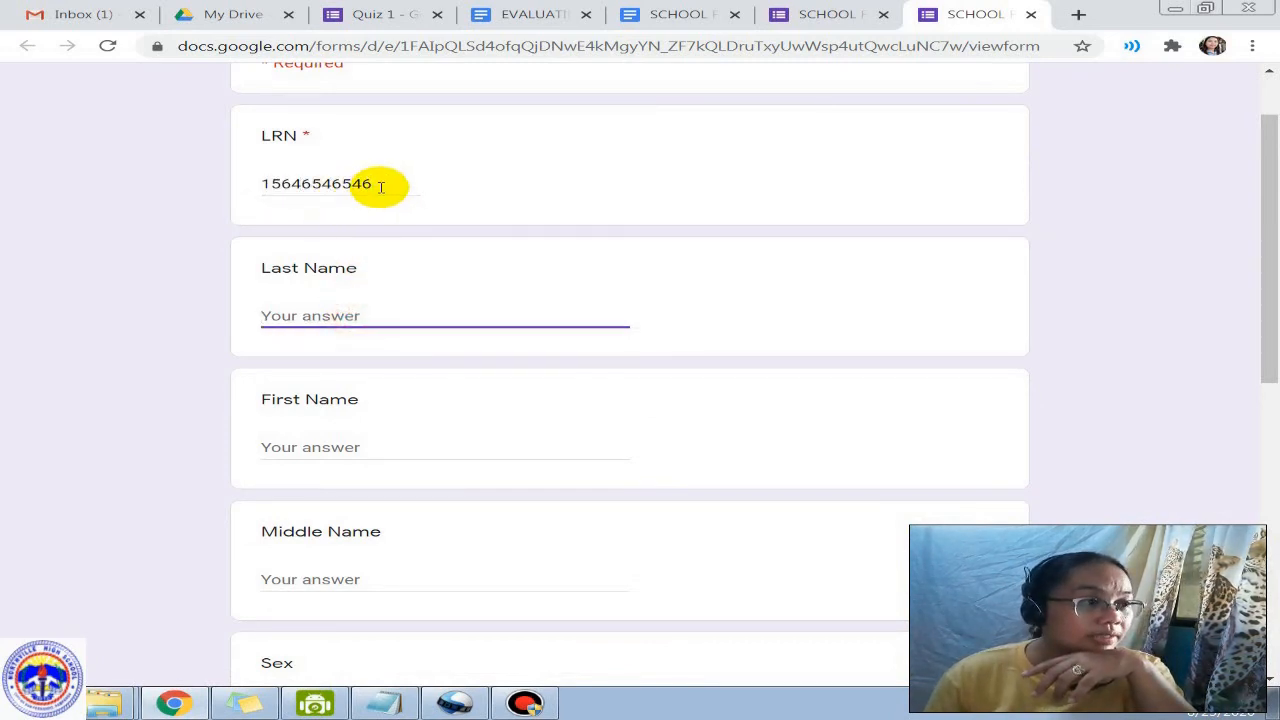
Step: Replace the LRN answer with a letter to trigger the 'Must be a number' warning, then clear it
left_click_drag(380, 186, 115, 180)
key("BackSpace")
type("NDFADF")
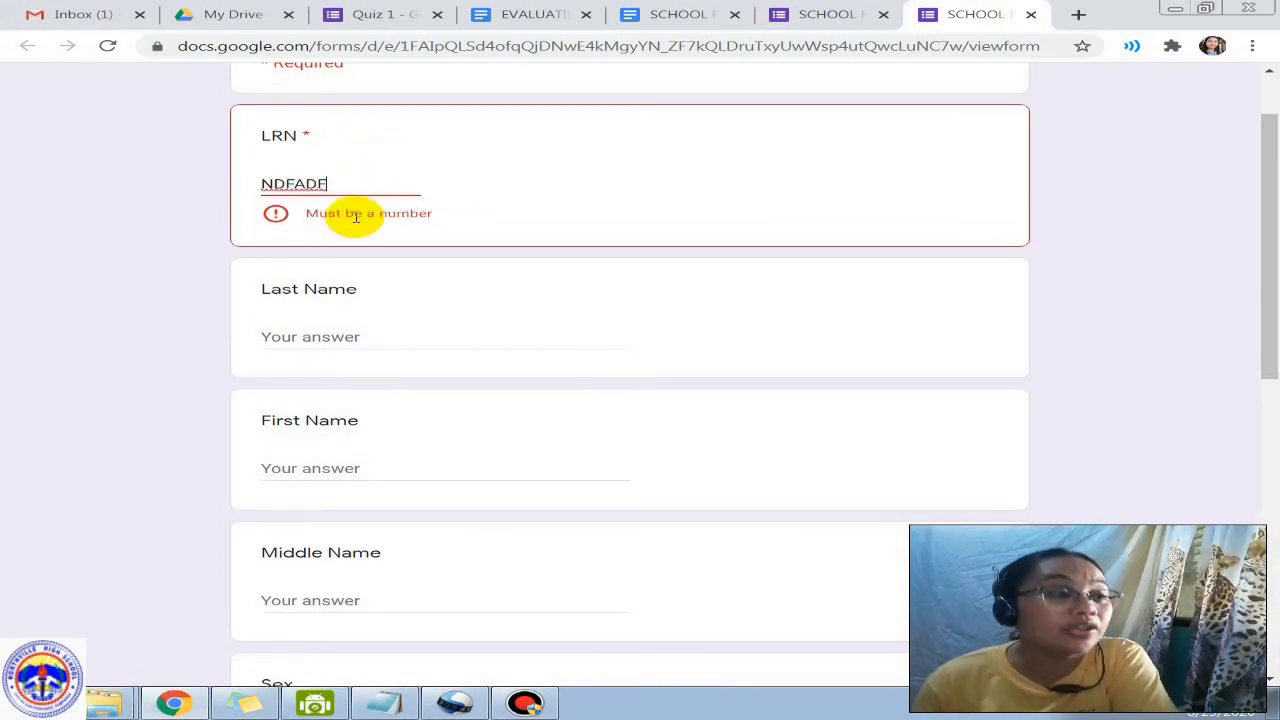
left_click_drag(305, 213, 455, 217)
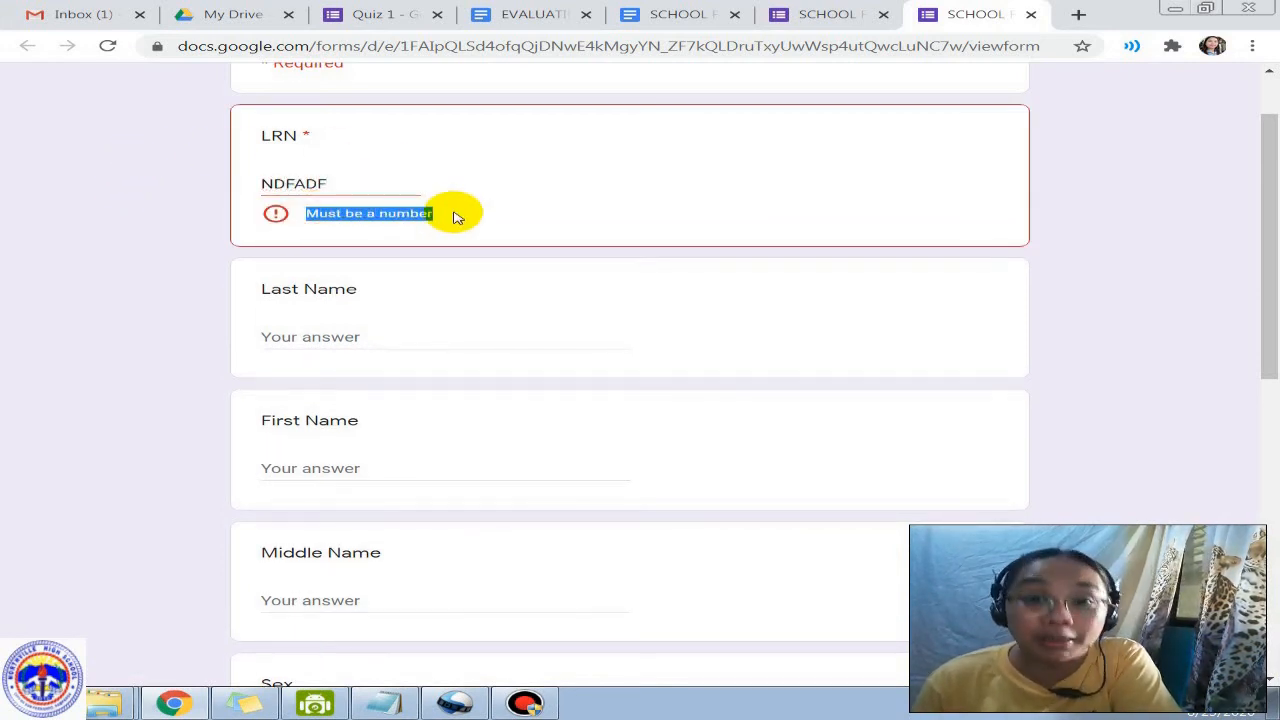
left_click(453, 215)
left_click_drag(330, 184, 257, 189)
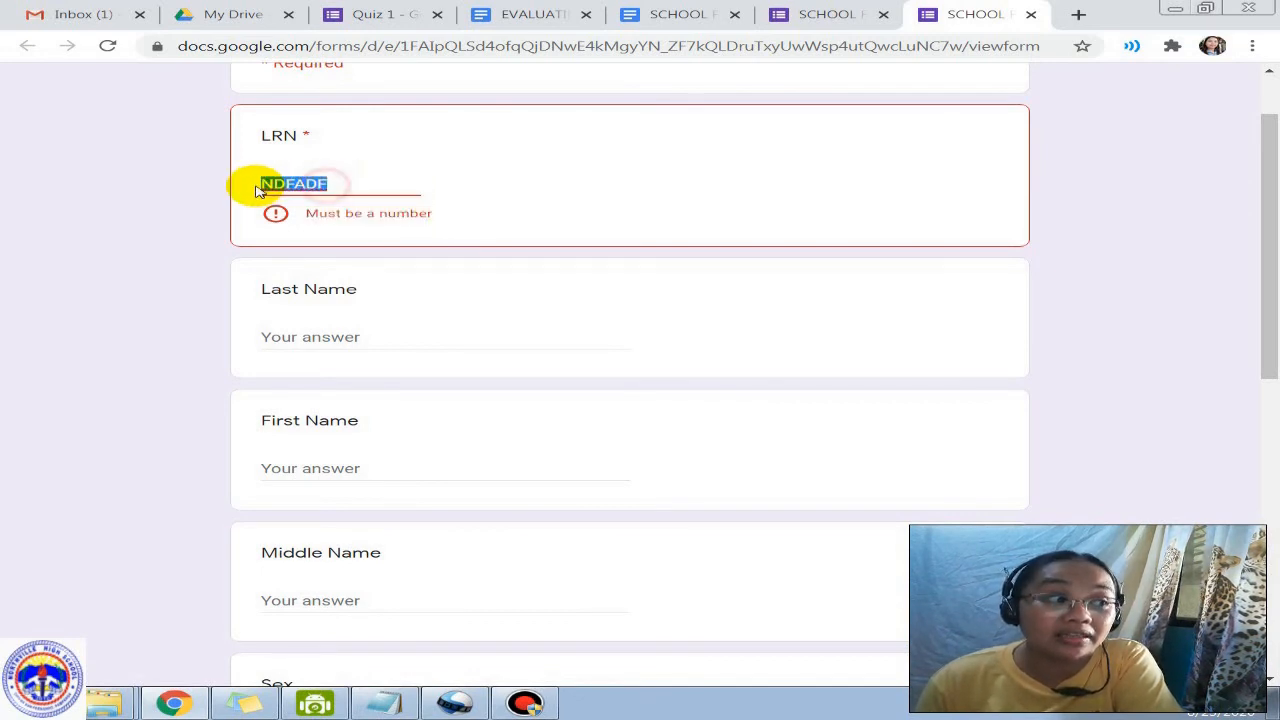
key("BackSpace")
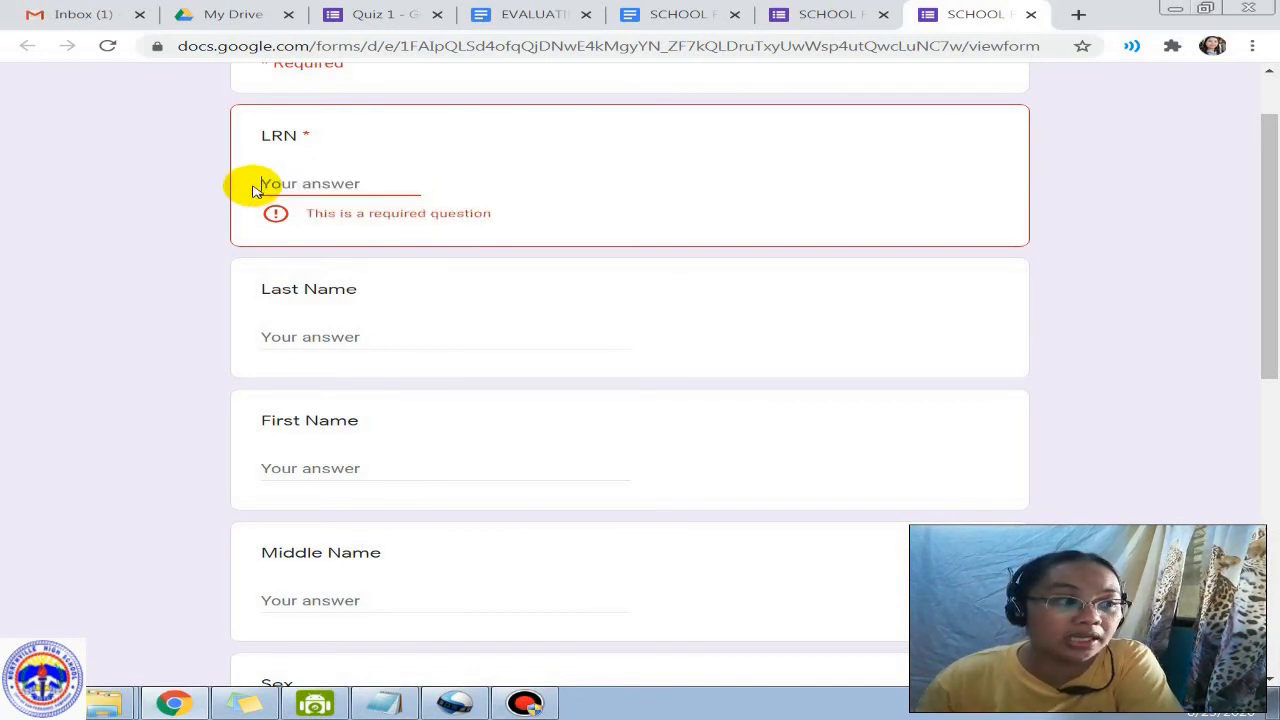
type("1541")
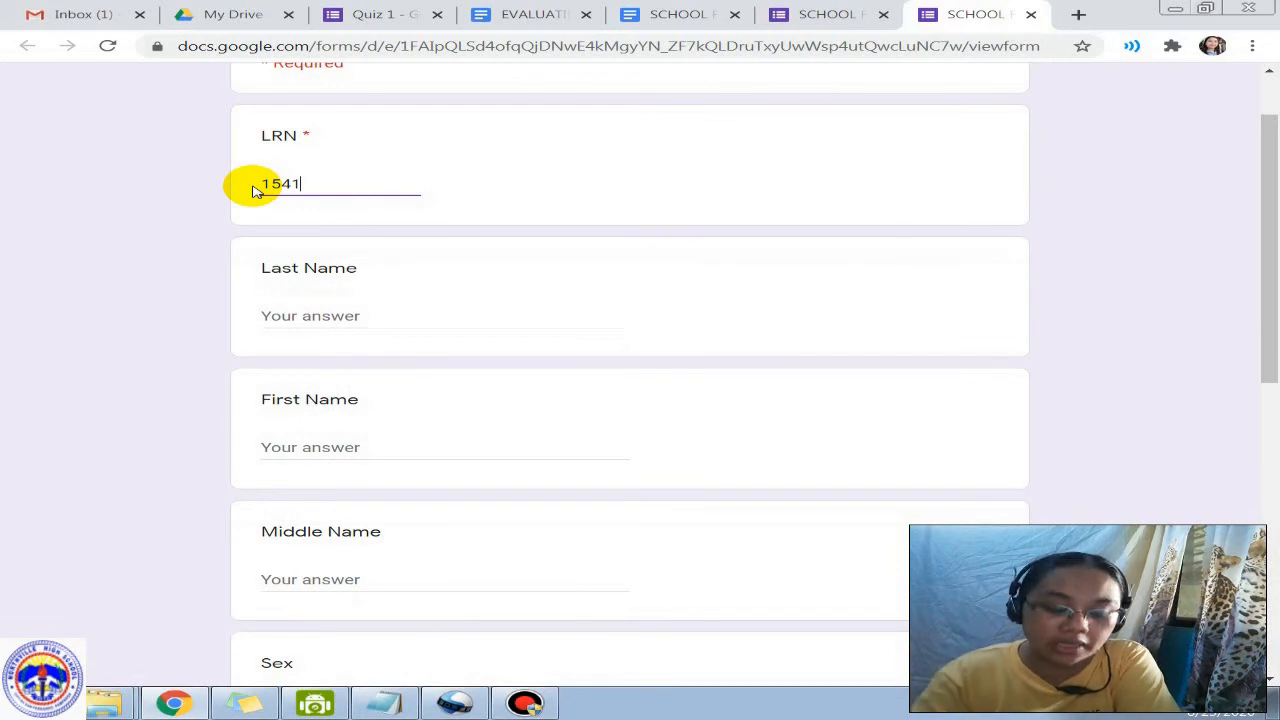
key("BackSpace")
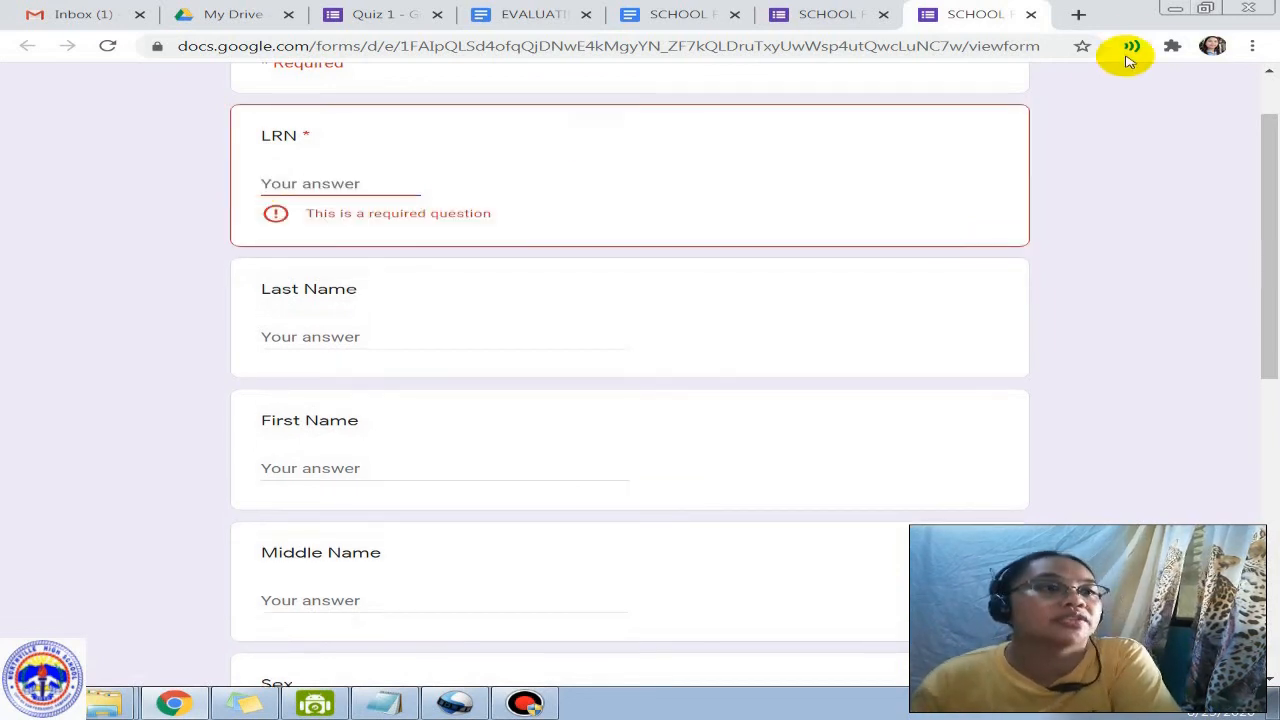
Step: Close the preview without saving and return to the EVALUATING LEARNING sample document
left_click(1031, 15)
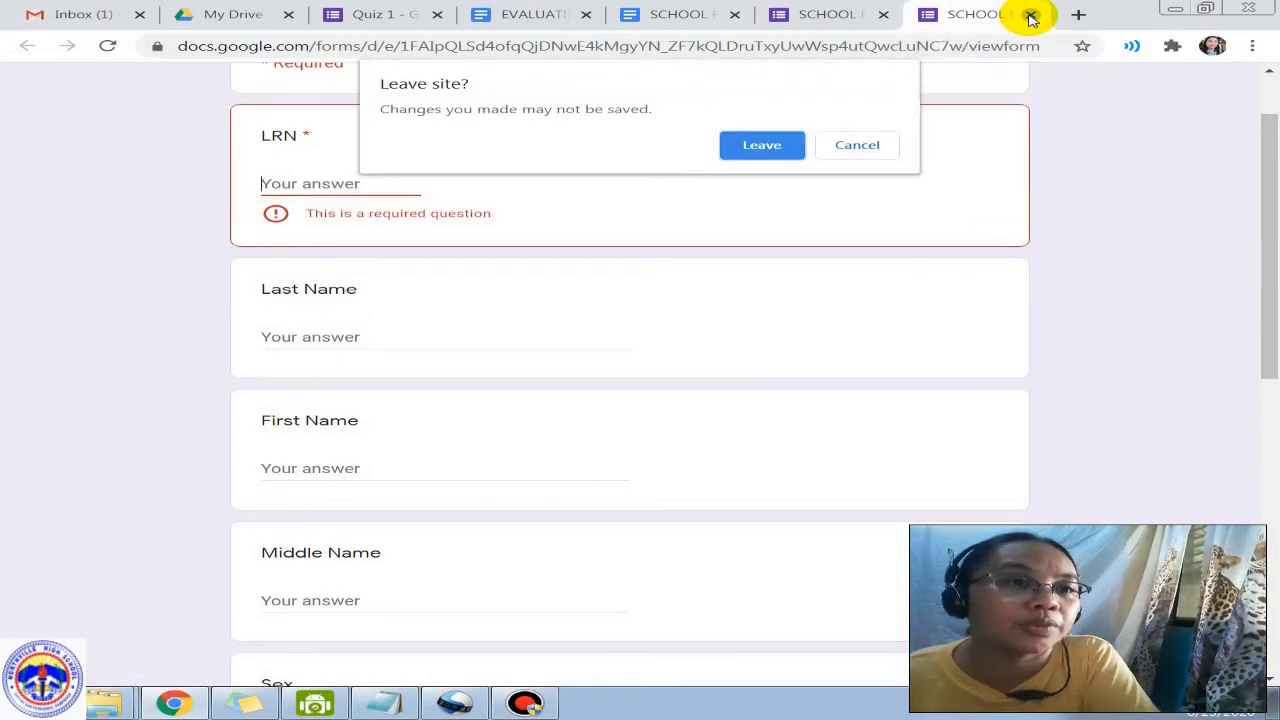
left_click(773, 146)
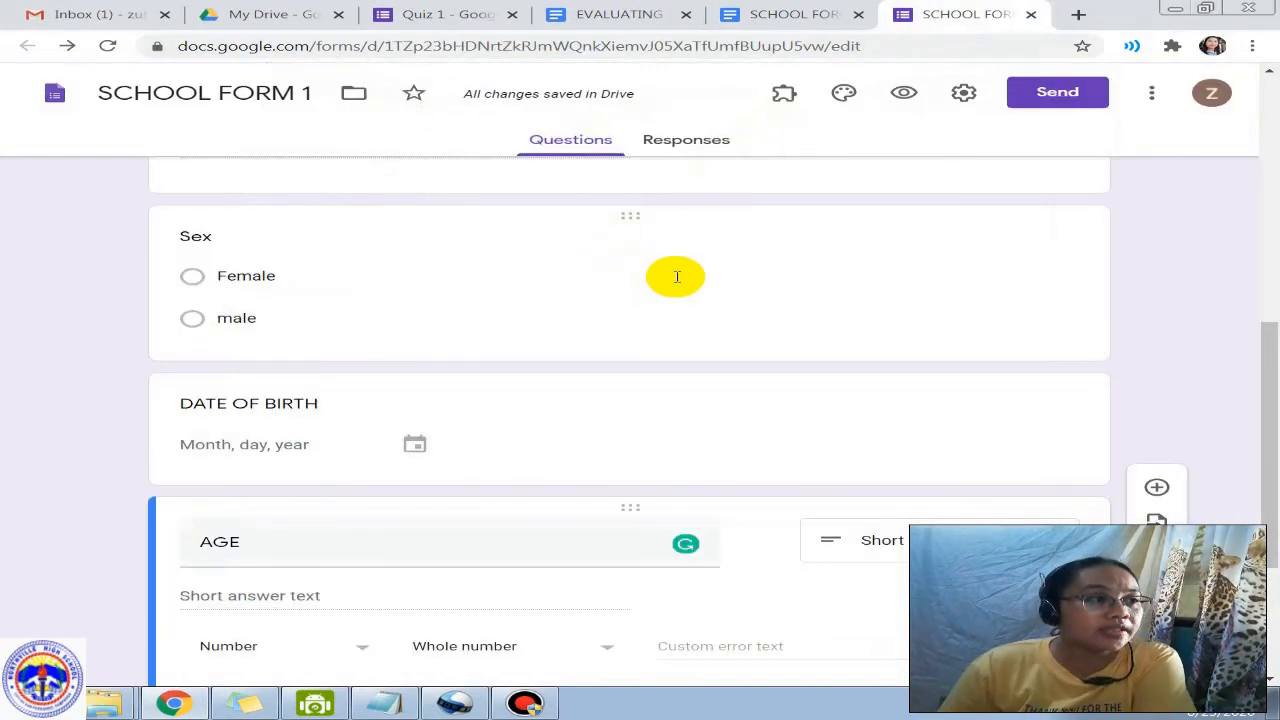
scroll(660, 278, "down", 3)
scroll(678, 281, "up", 6)
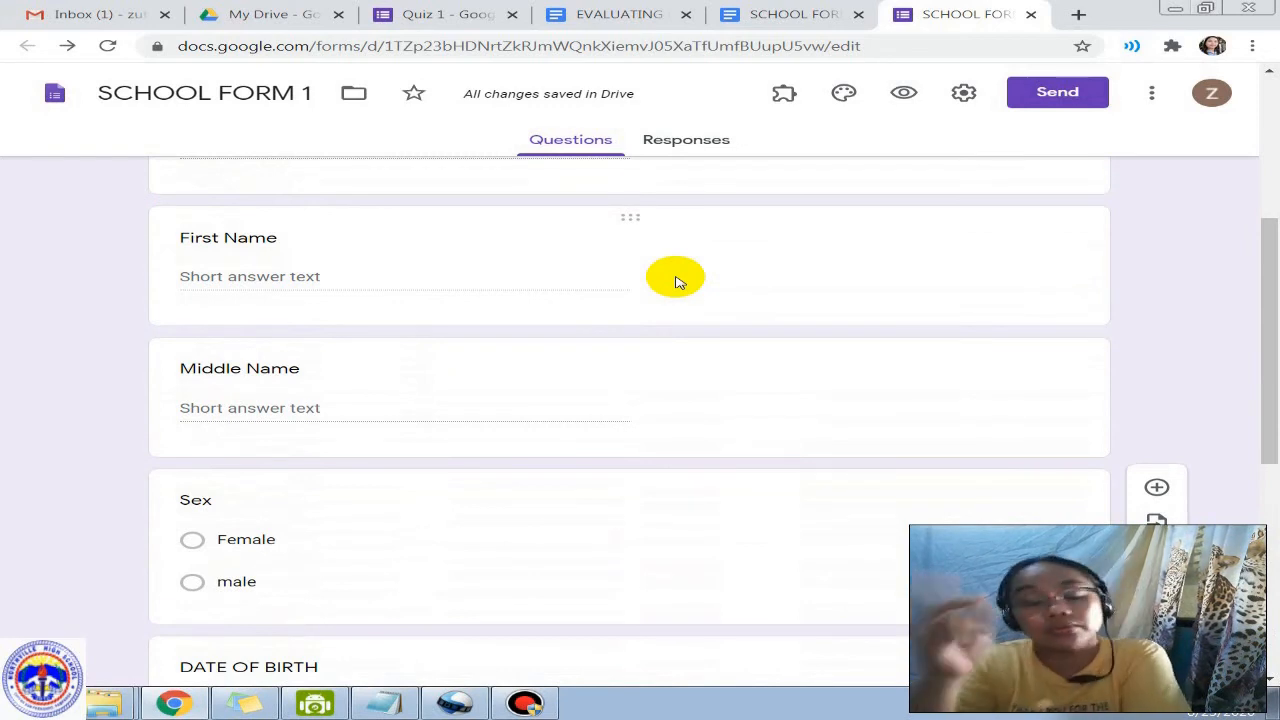
left_click(614, 20)
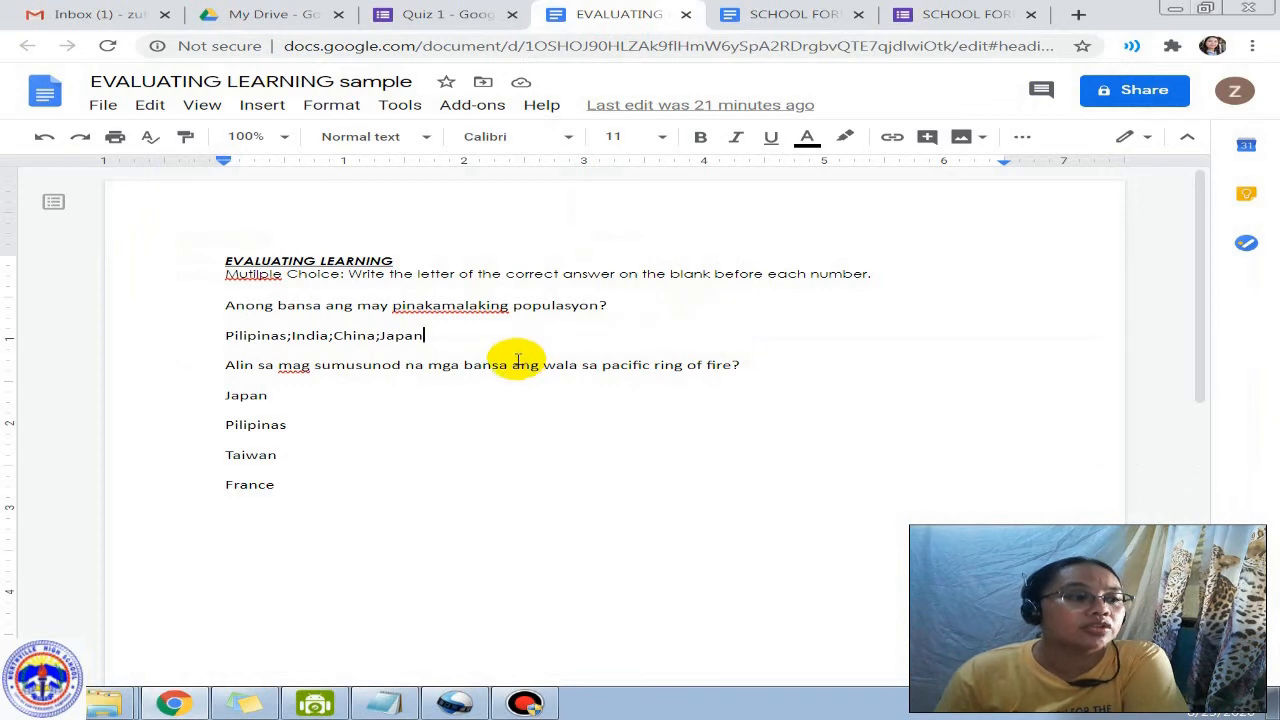
Step: Launch the Create Form add-on and fill Question 1 from the selected population question line
left_click(642, 430)
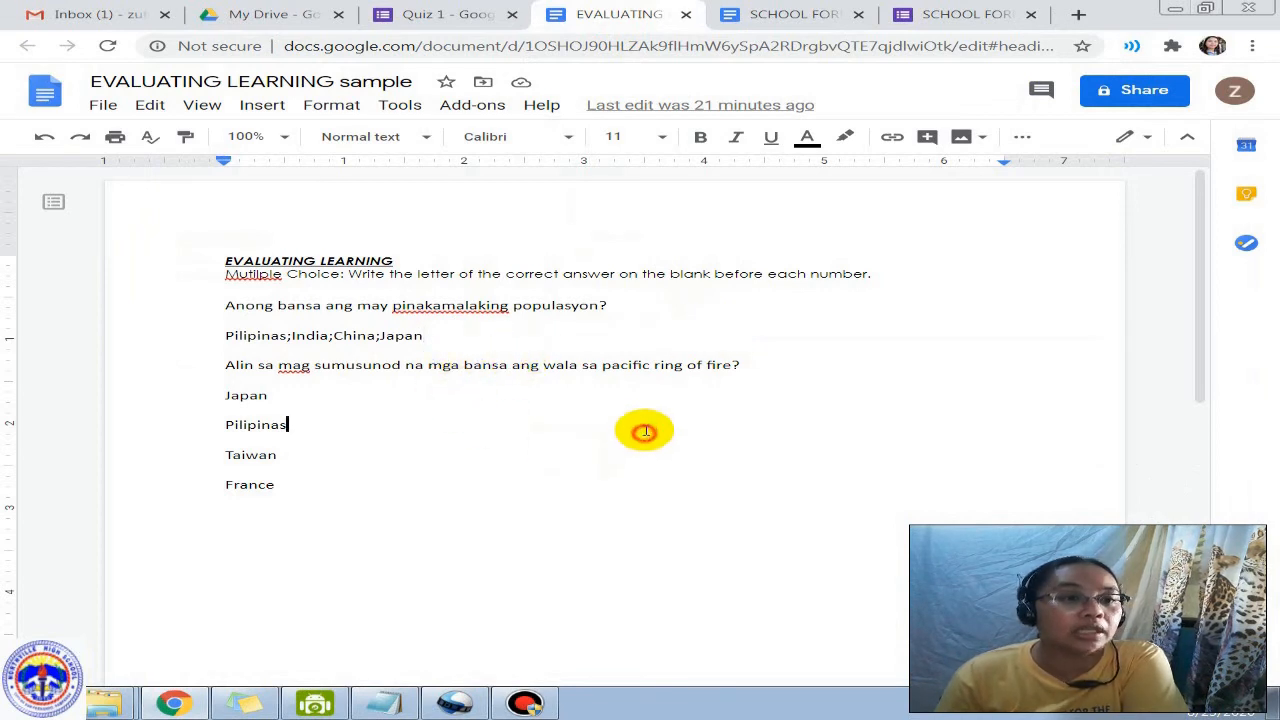
left_click(472, 106)
mouse_move(571, 179)
left_click(892, 183)
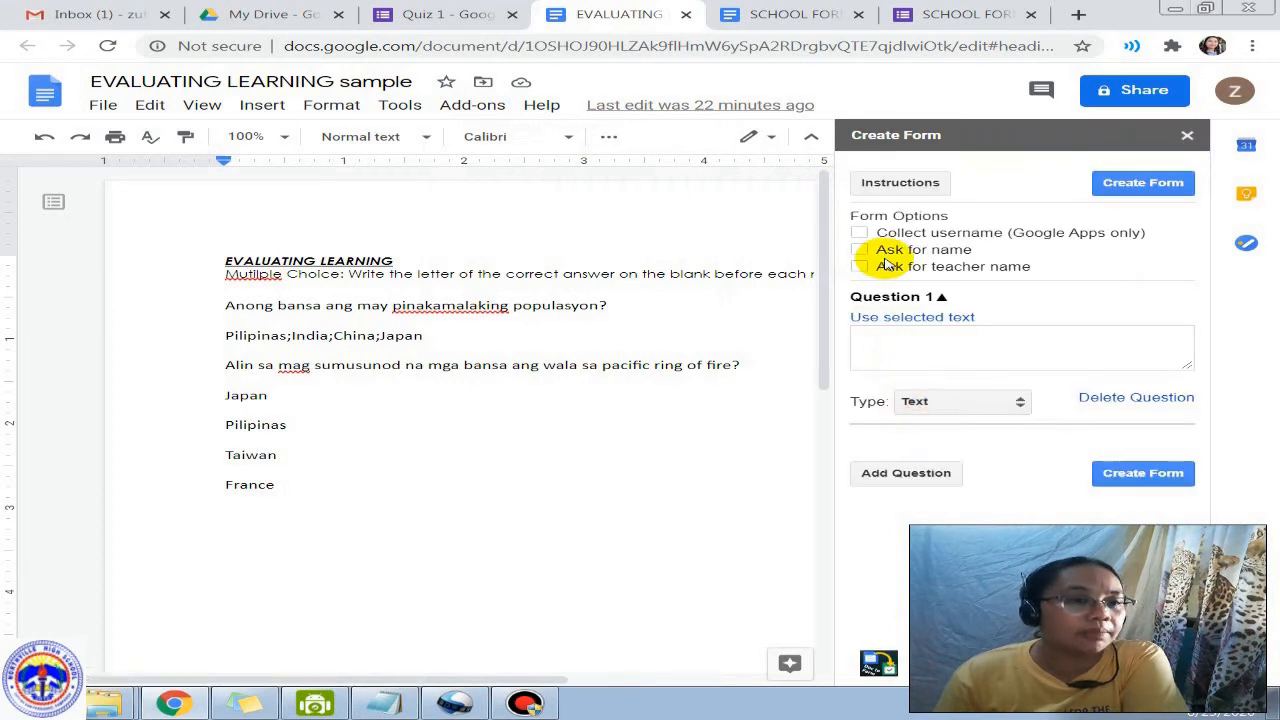
left_click(894, 349)
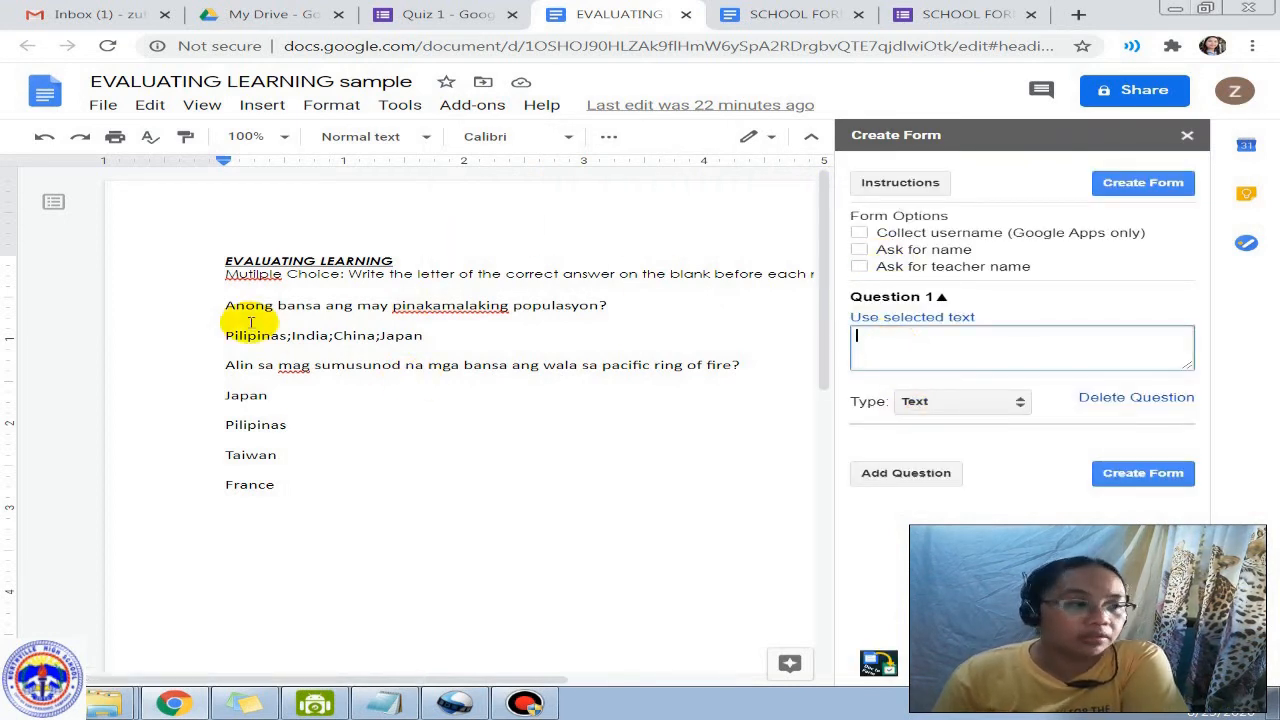
left_click_drag(225, 310, 415, 306)
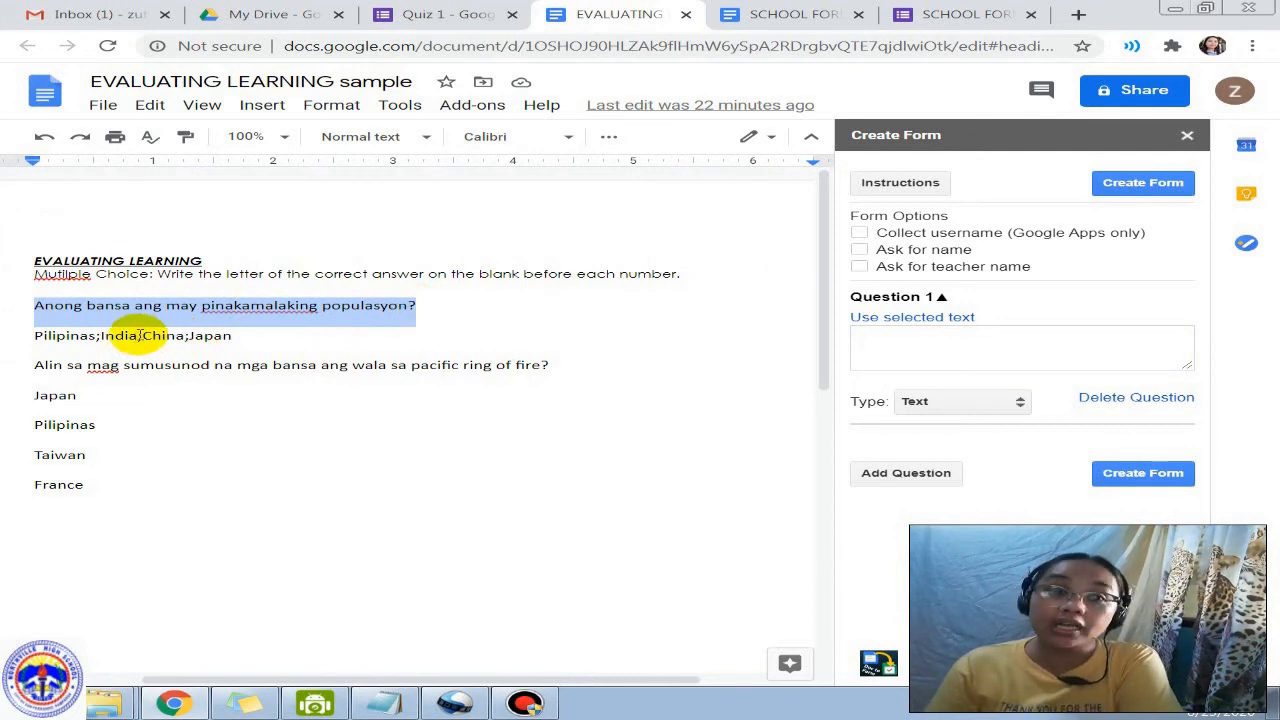
left_click(891, 317)
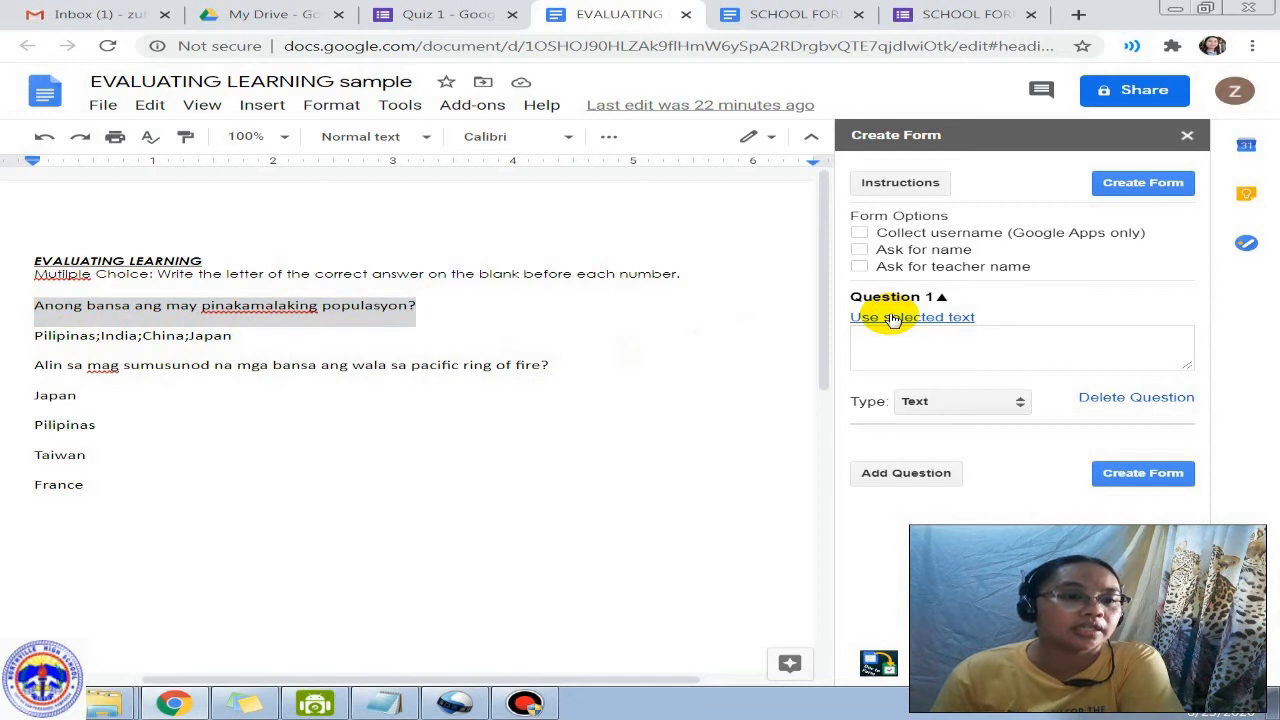
Step: Make Question 1 multiple choice with options Pilipinas;India;China;Japan, then add Question 2
left_click(958, 403)
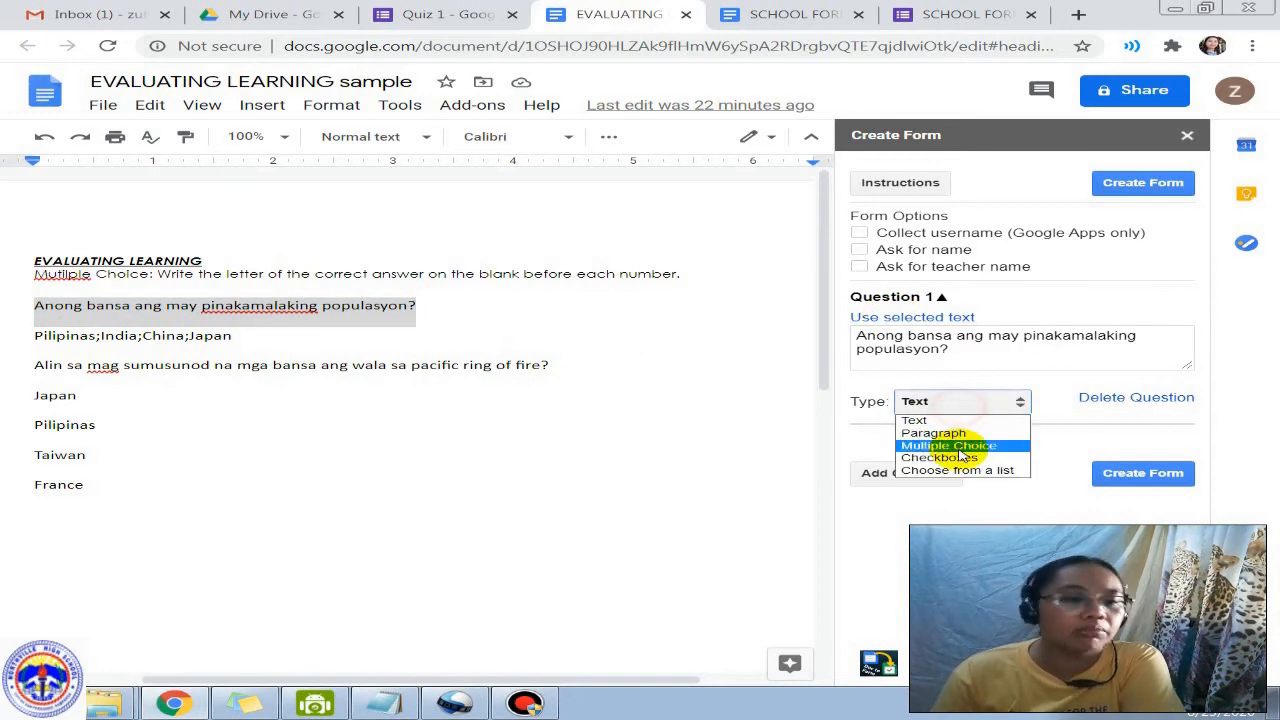
left_click(958, 445)
left_click_drag(24, 338, 277, 350)
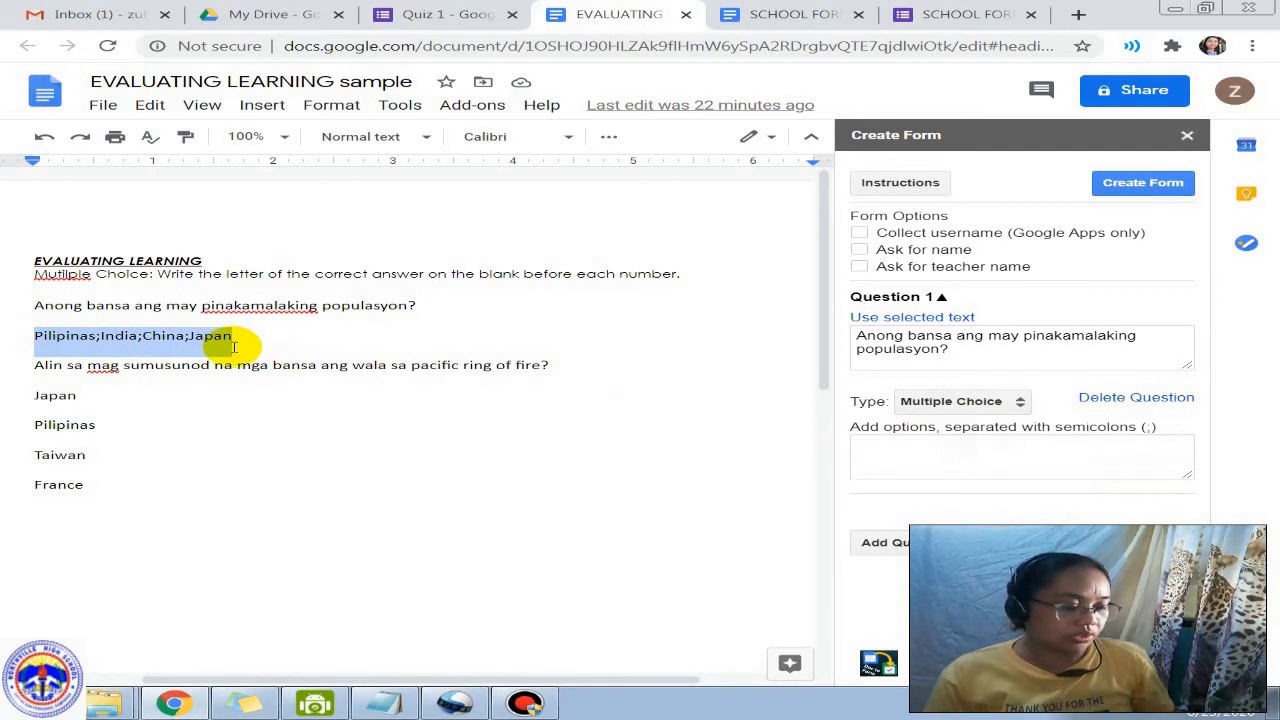
left_click(884, 458)
type("Pilipinas;India;China;Japan")
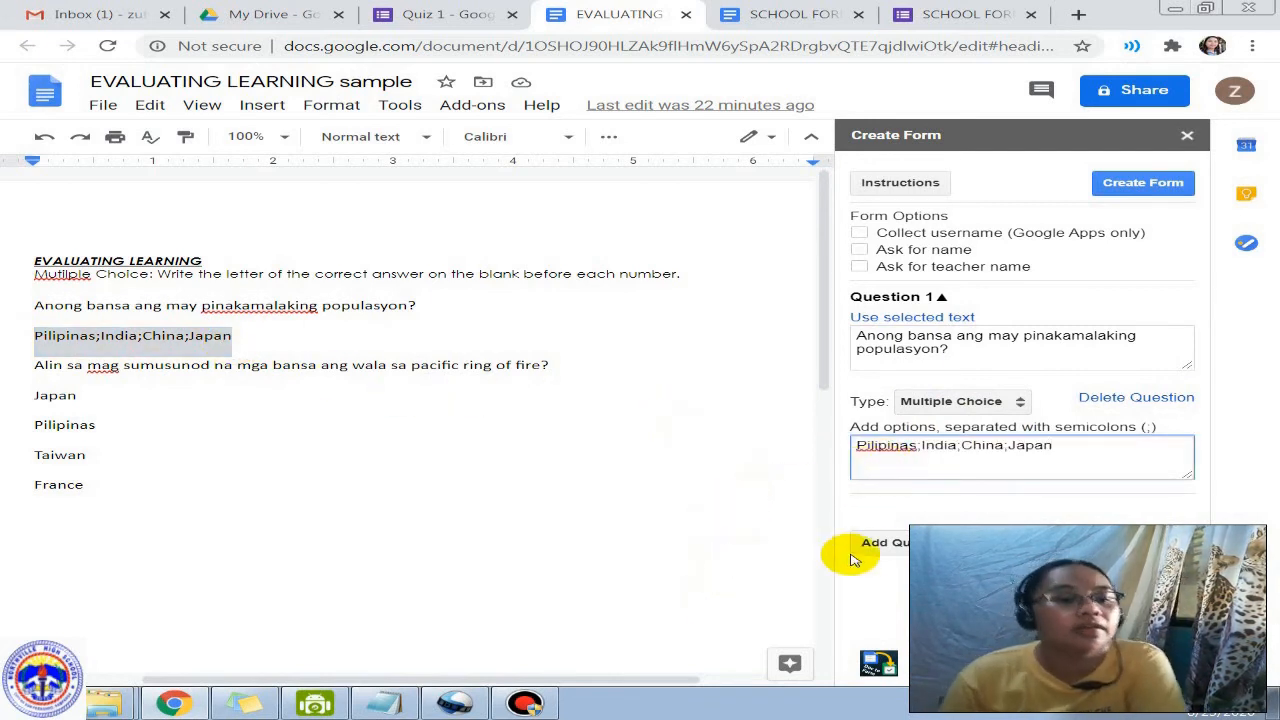
left_click(884, 542)
left_click_drag(18, 367, 543, 357)
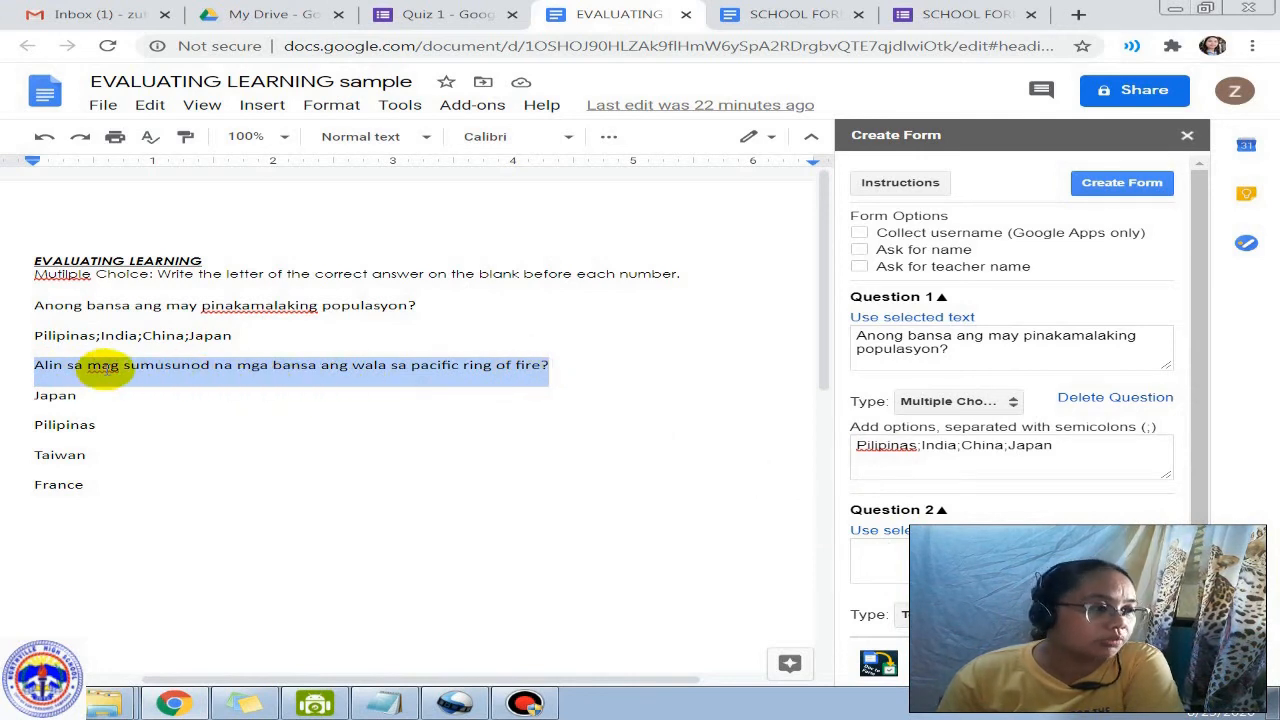
Step: Correct the typo 'mag' to 'mga' in the second question line
left_click(106, 366)
key("BackSpace")
key("Right")
type("A")
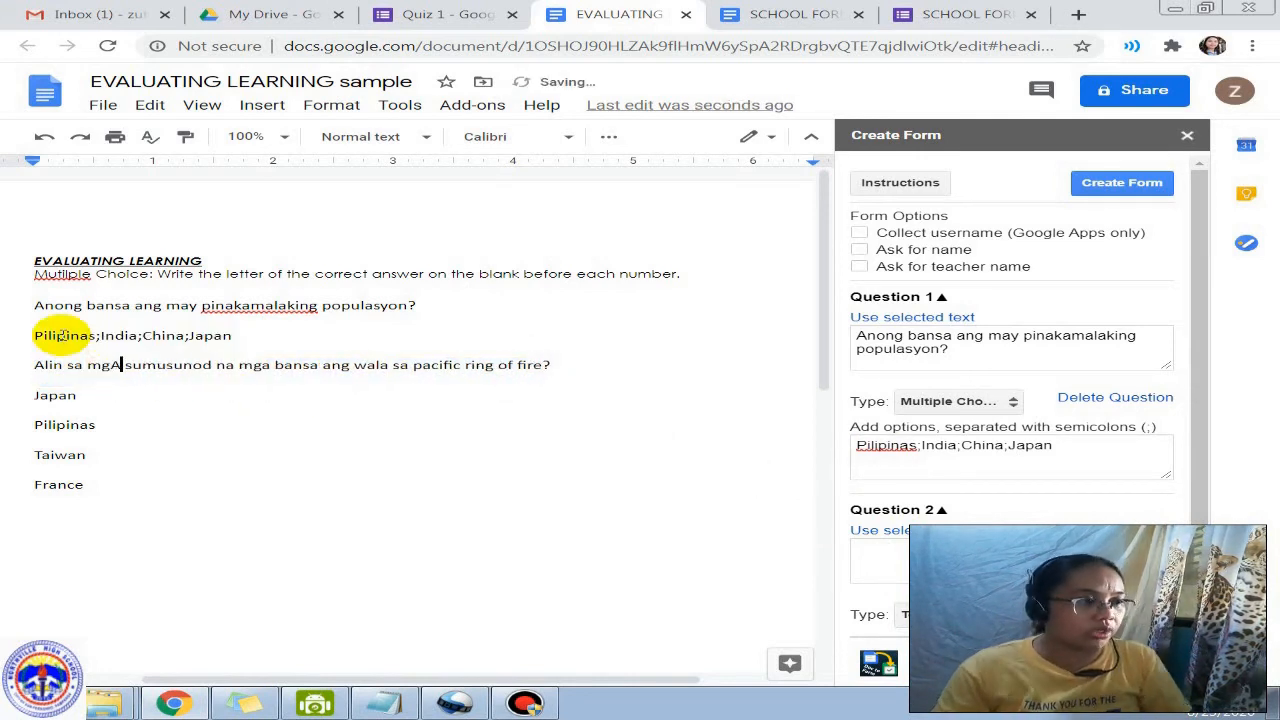
key("BackSpace")
type("a")
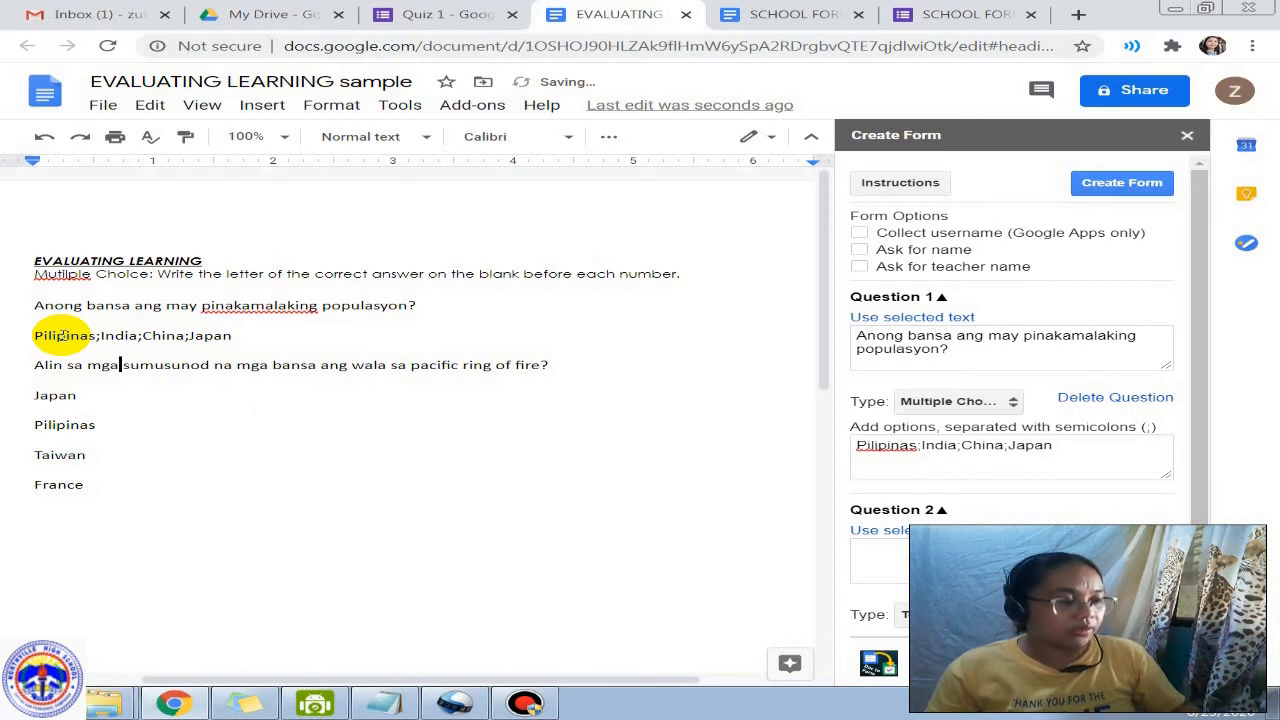
Step: Fill Question 2 with the Pacific ring of fire question as multiple choice
left_click_drag(20, 364, 565, 364)
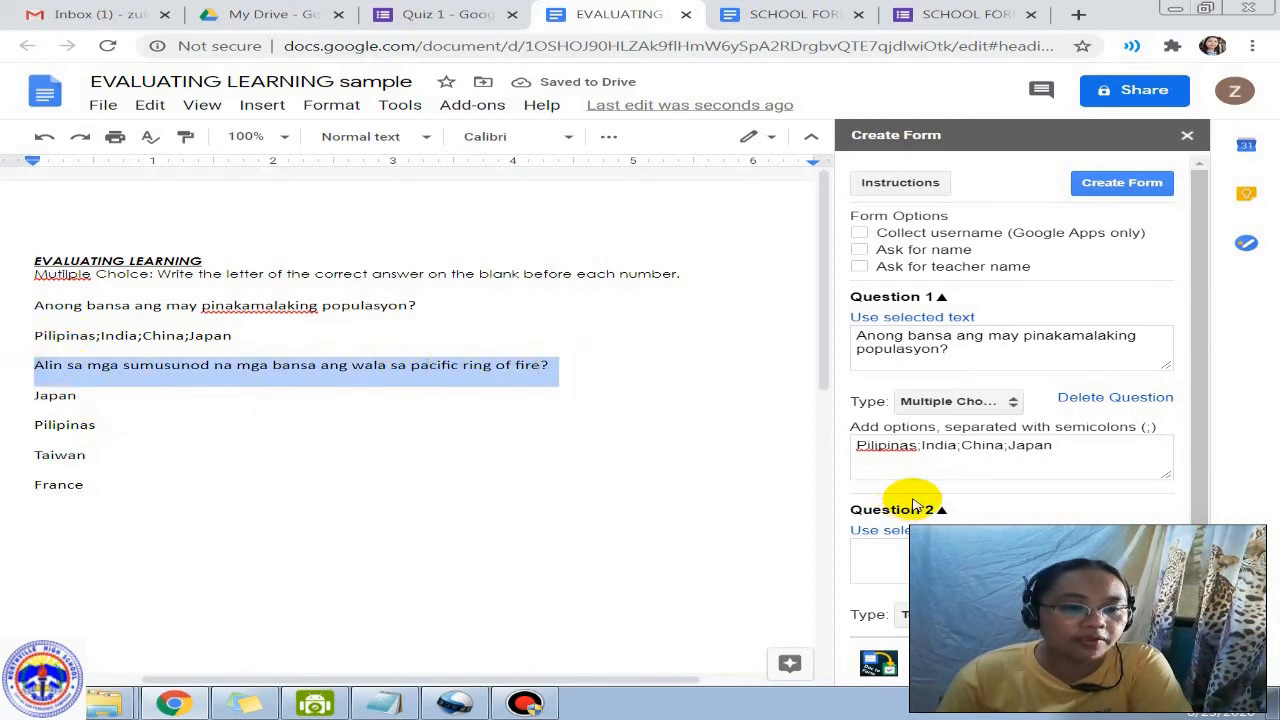
left_click(905, 555)
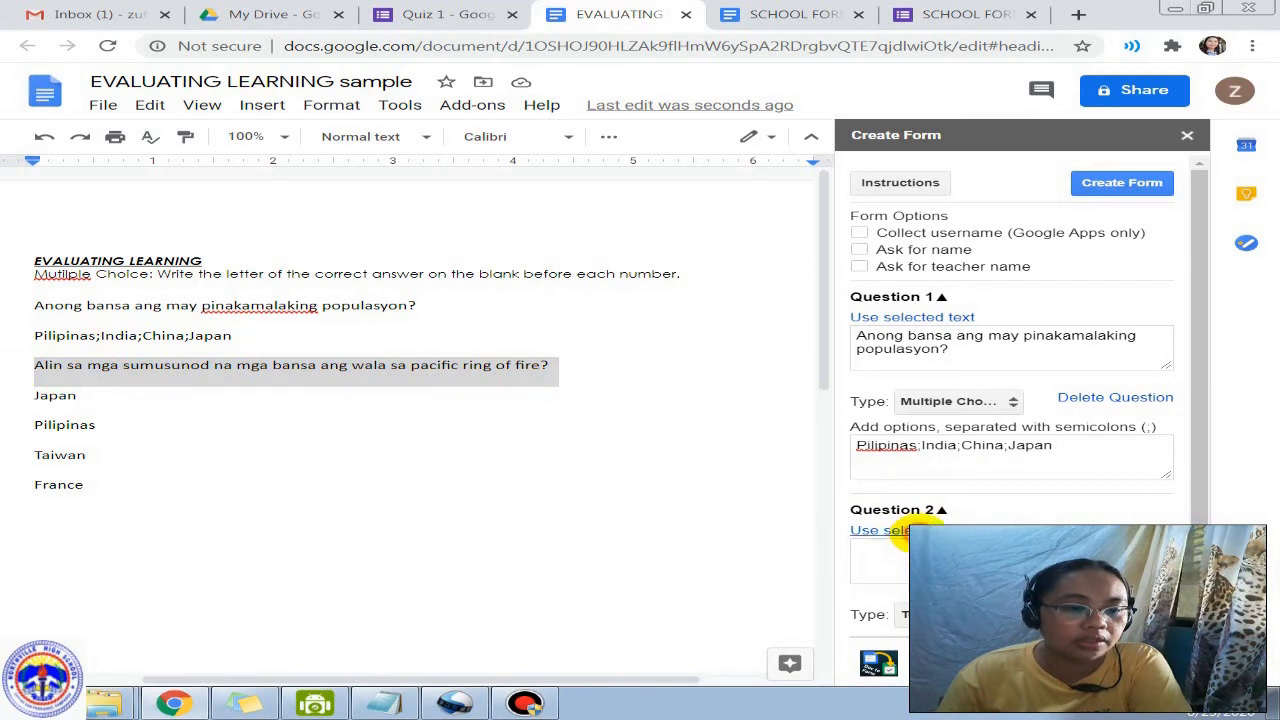
left_click(891, 532)
scroll(790, 560, "down", 1)
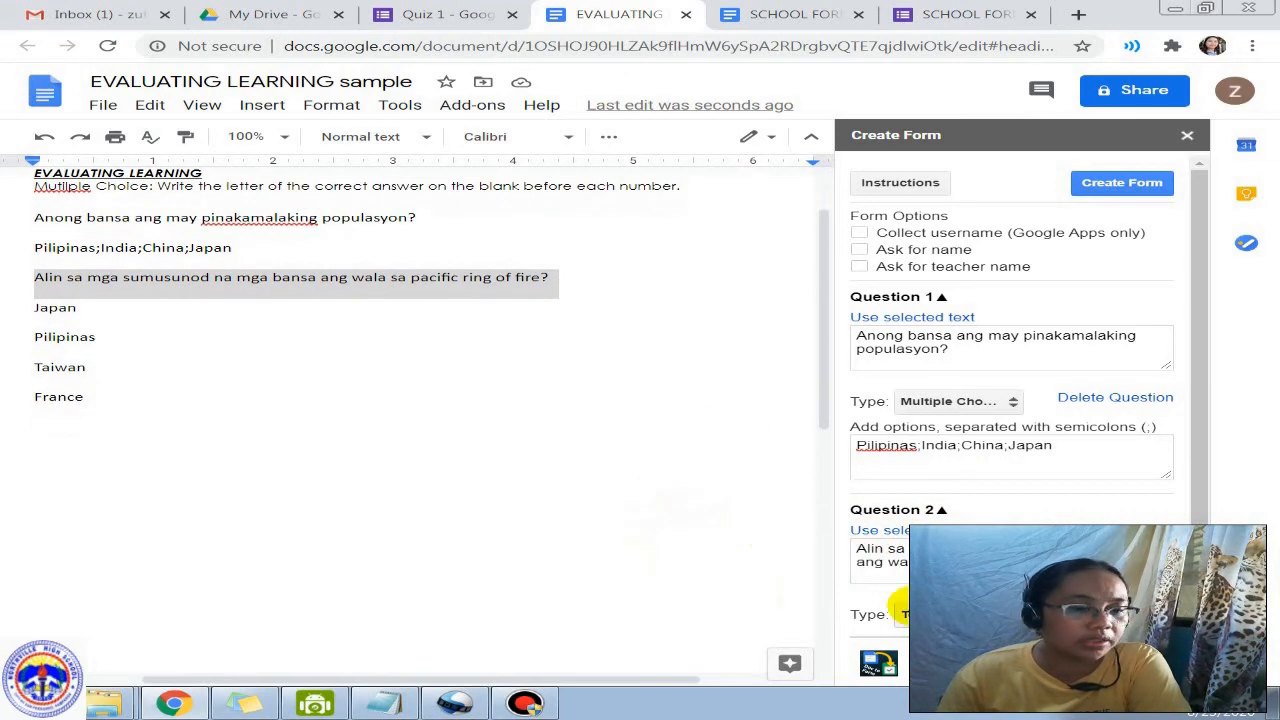
left_click(903, 613)
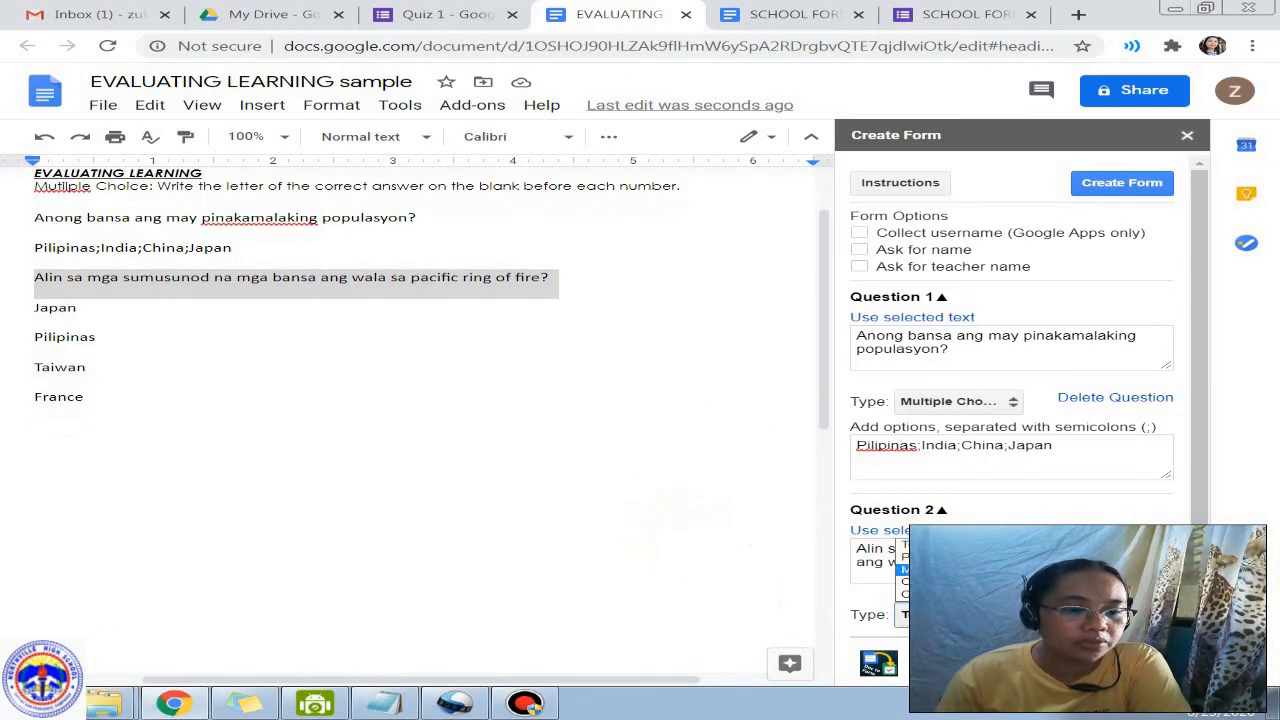
left_click(903, 569)
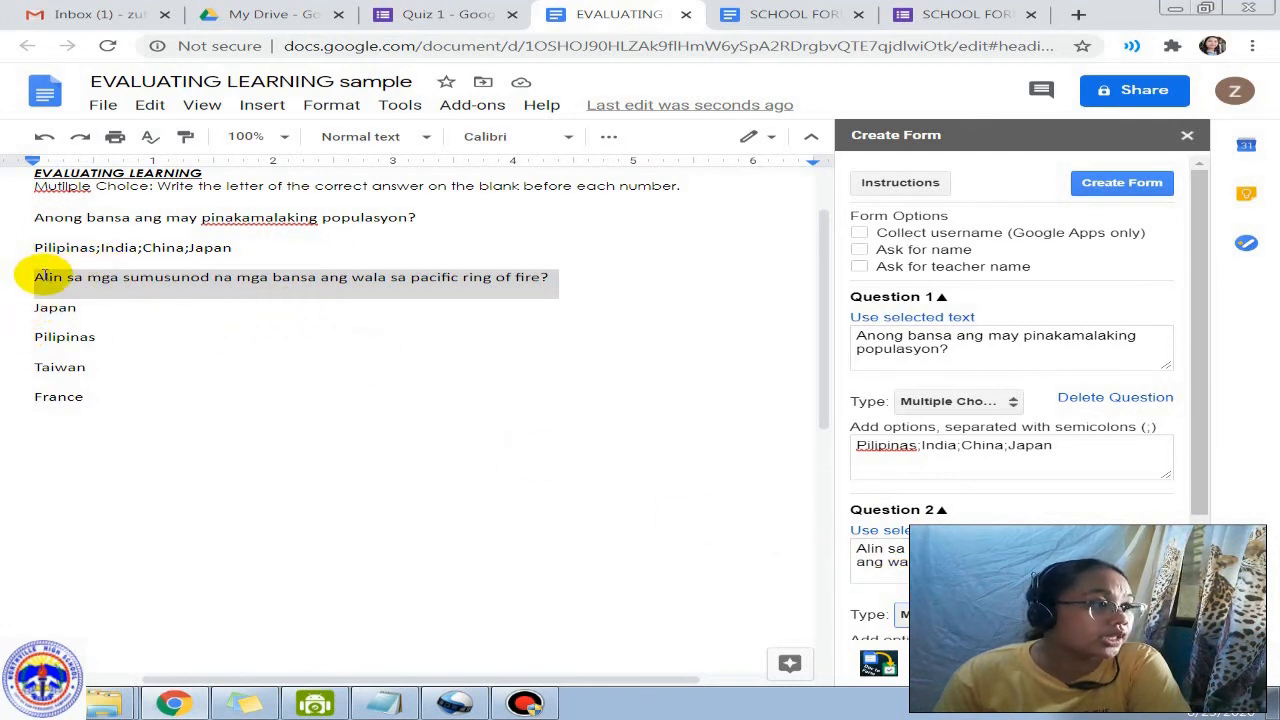
Step: Paste Japan, Pilipinas, Taiwan and France as Question 2's options and create the form
left_click(100, 248)
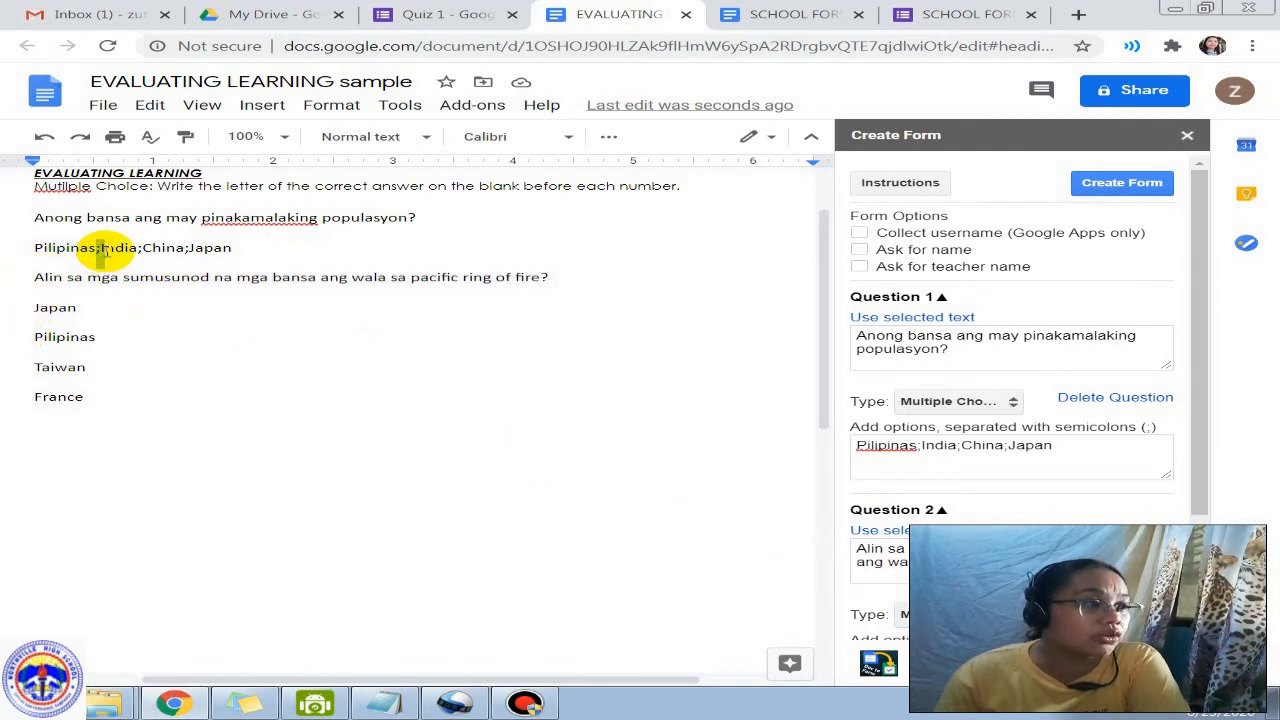
left_click_drag(32, 307, 85, 396)
key("ctrl+c")
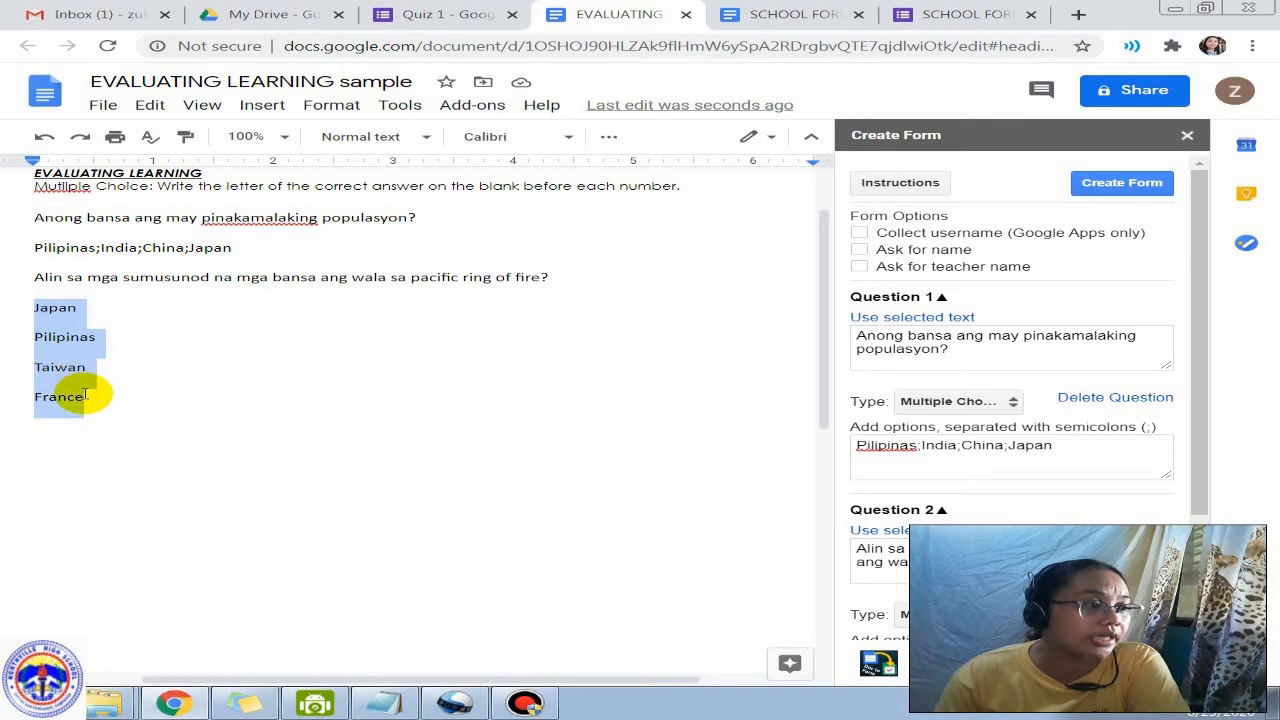
scroll(689, 523, "down", 2)
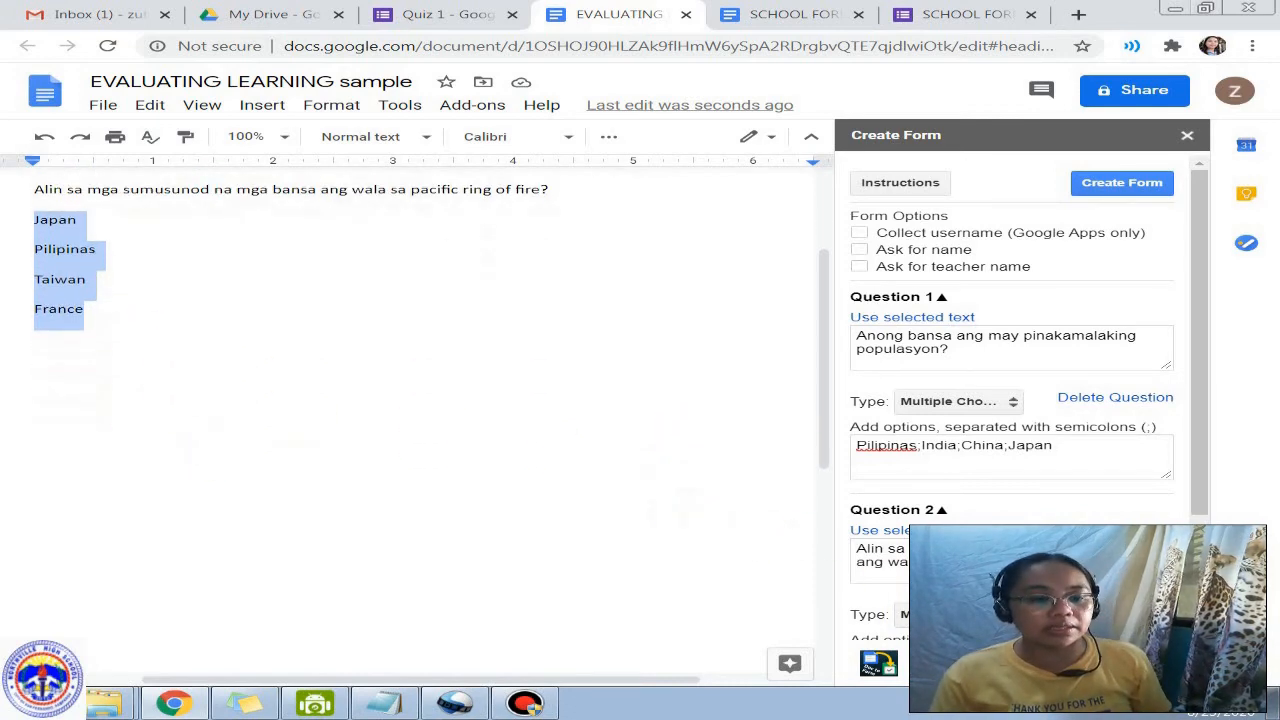
scroll(1010, 400, "down", 3)
left_click(884, 525)
key("ctrl+v")
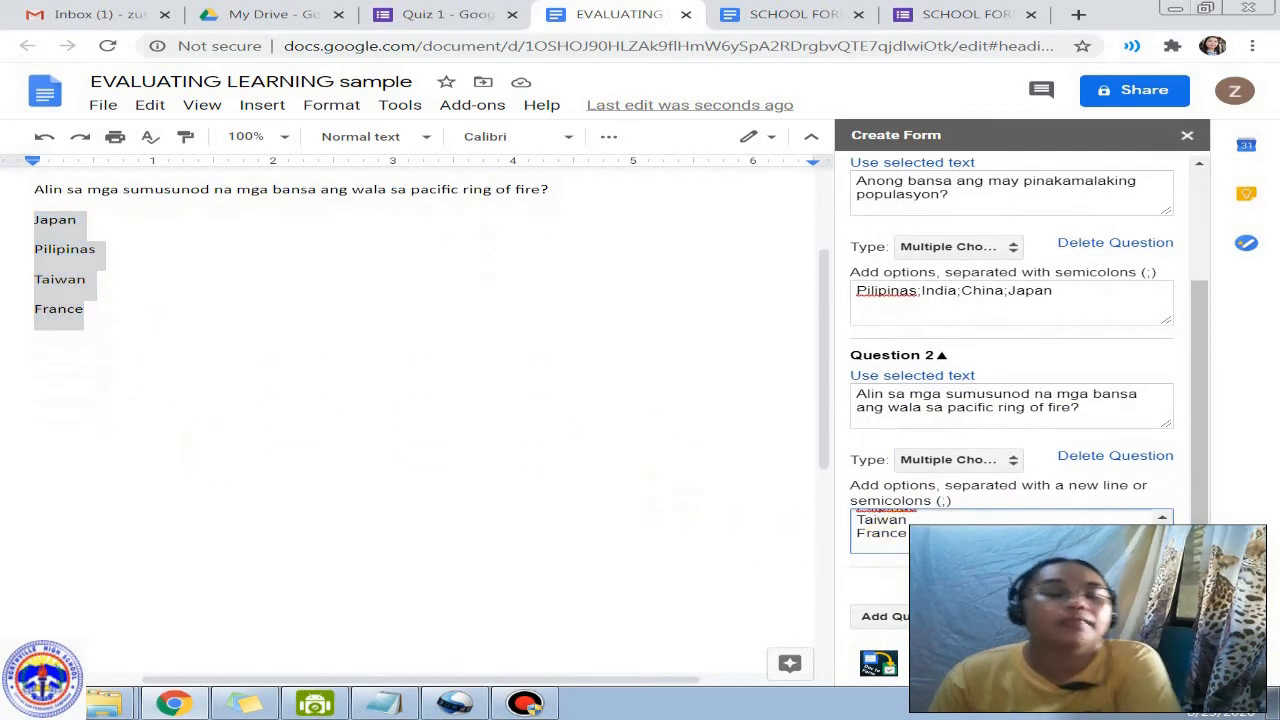
key("BackSpace")
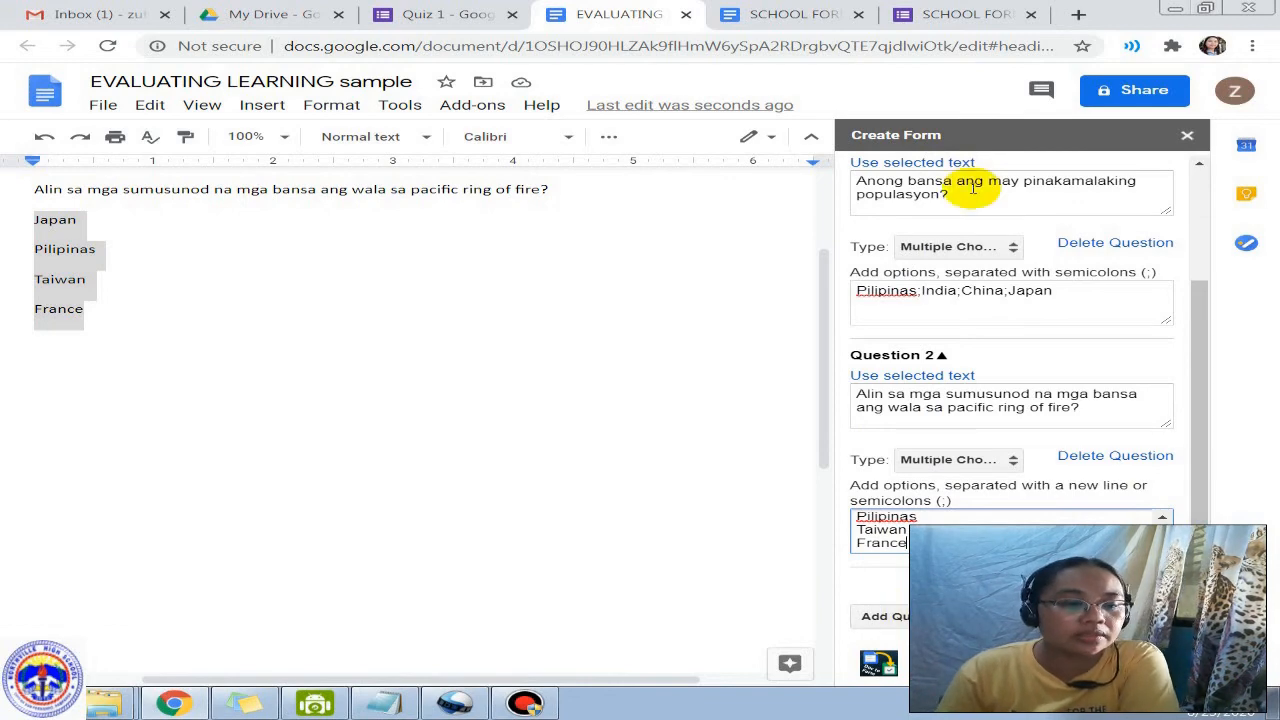
scroll(952, 378, "up", 3)
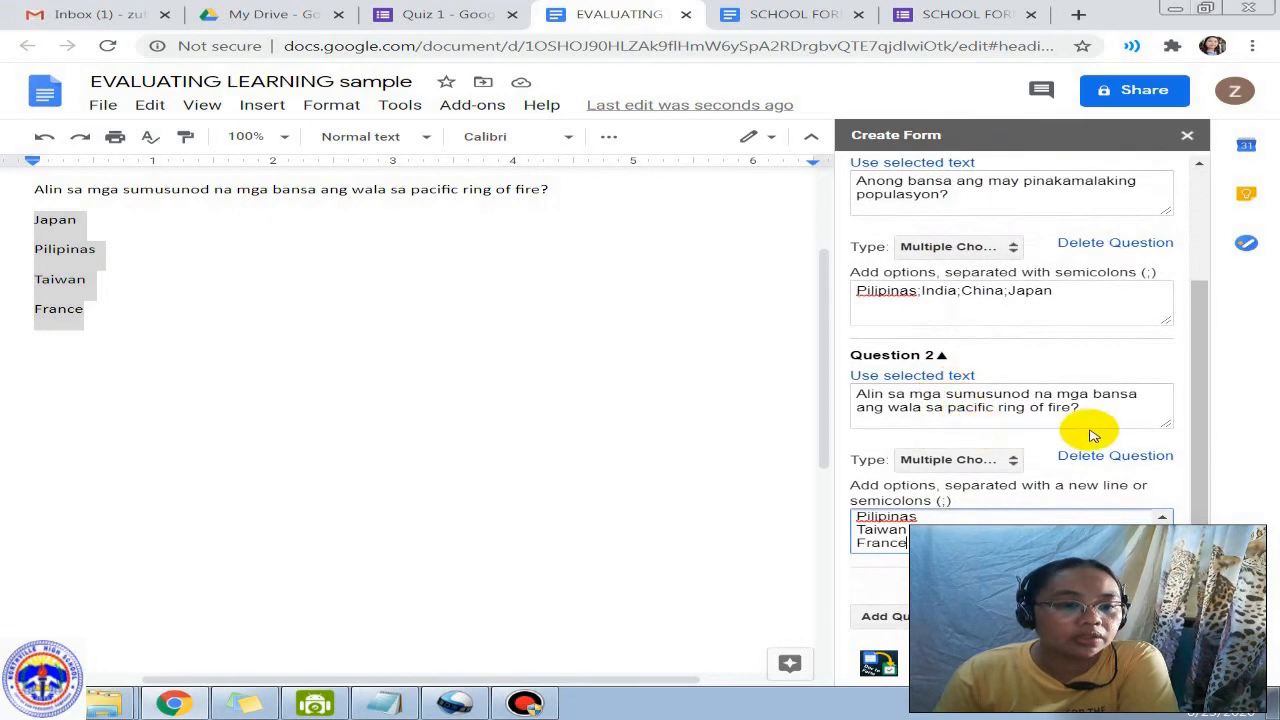
left_click(1126, 303)
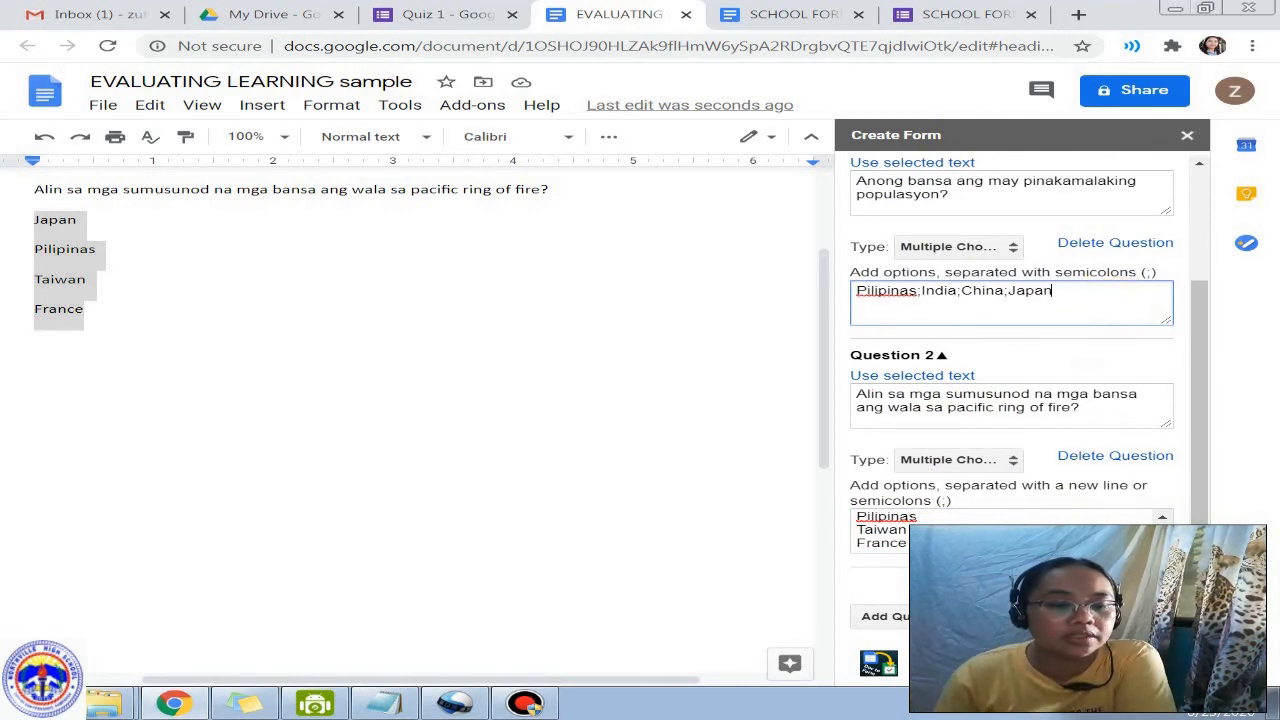
left_click(1028, 616)
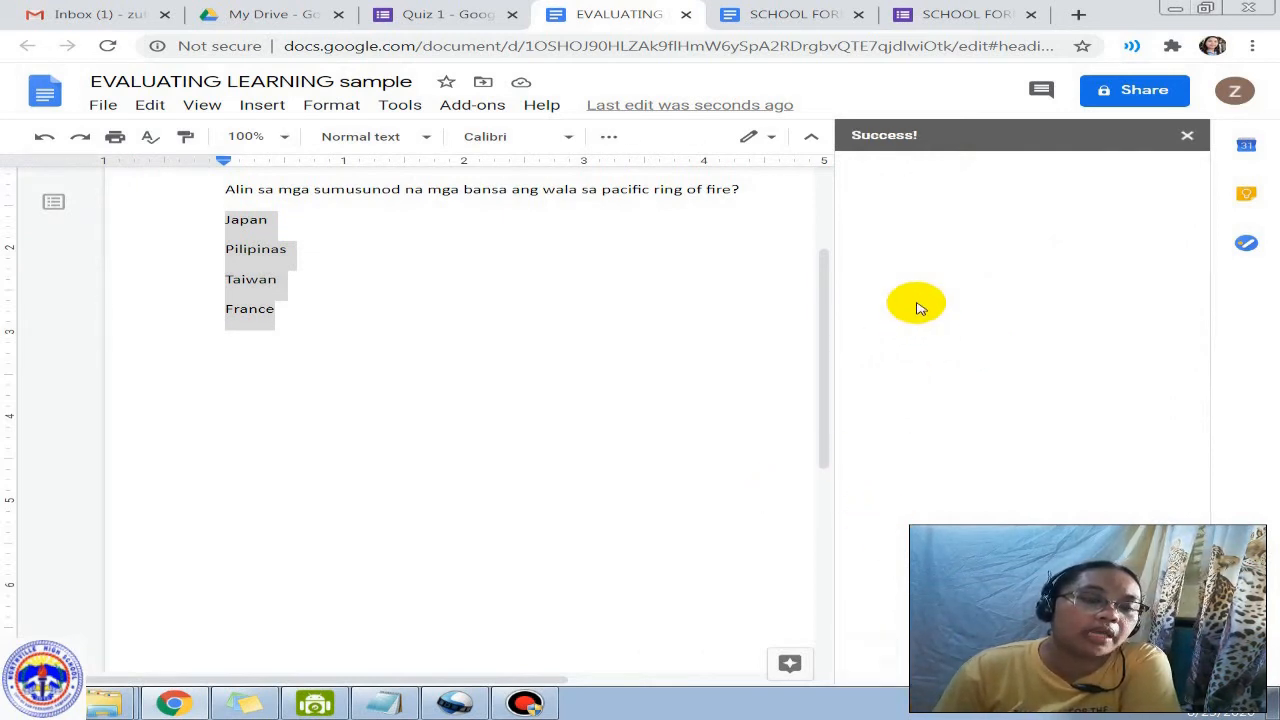
Step: Open the new form and delete 'sample Form' so the title reads EVALUATING LEARNING
left_click(927, 245)
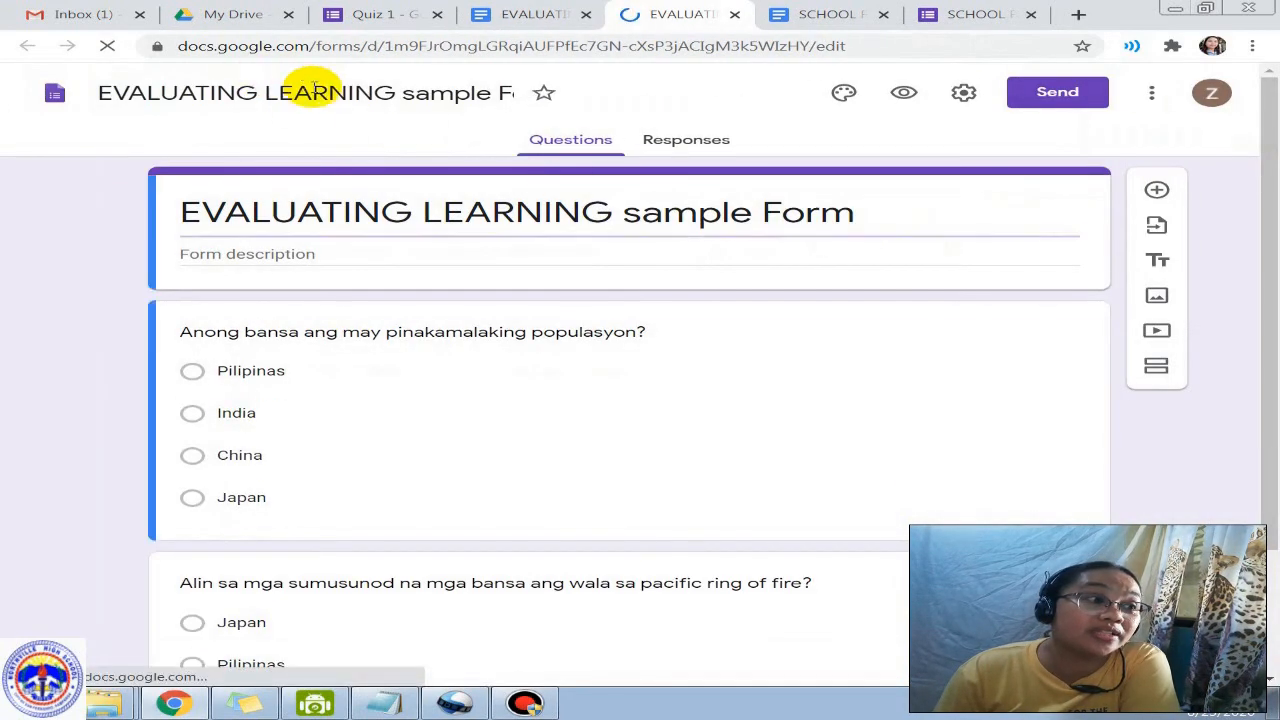
left_click_drag(405, 92, 487, 95)
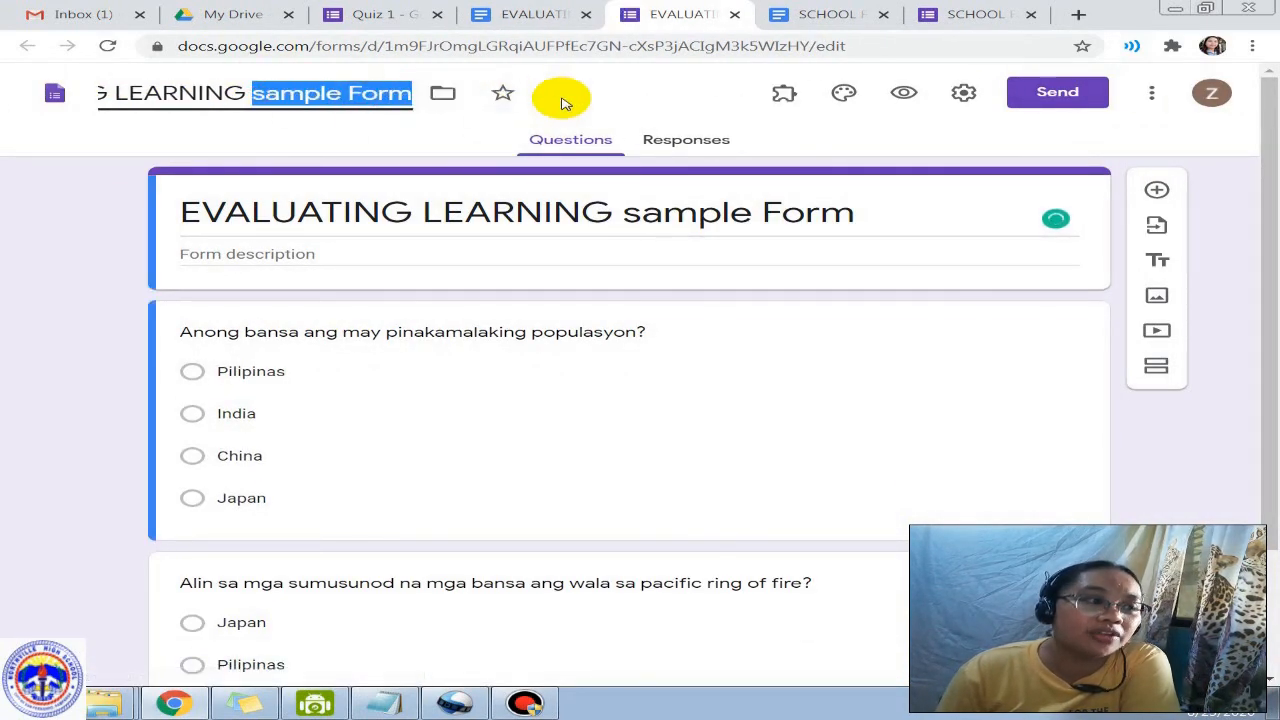
key("BackSpace")
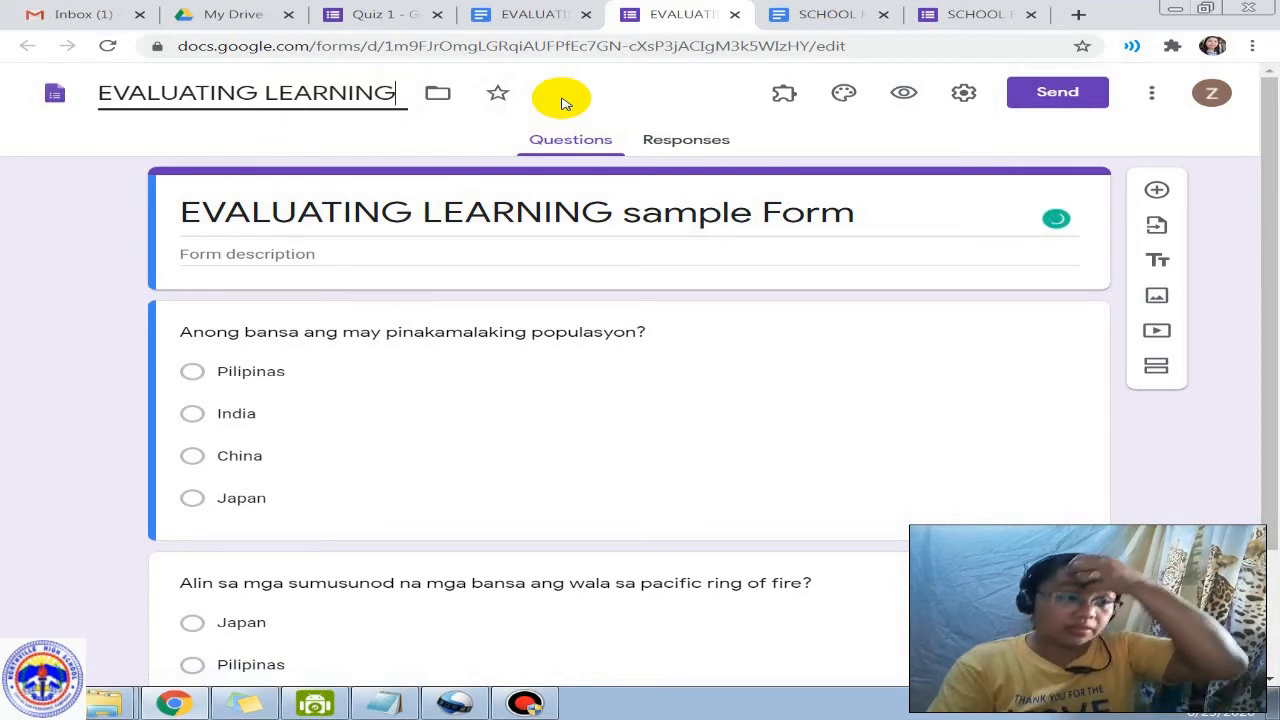
left_click(486, 365)
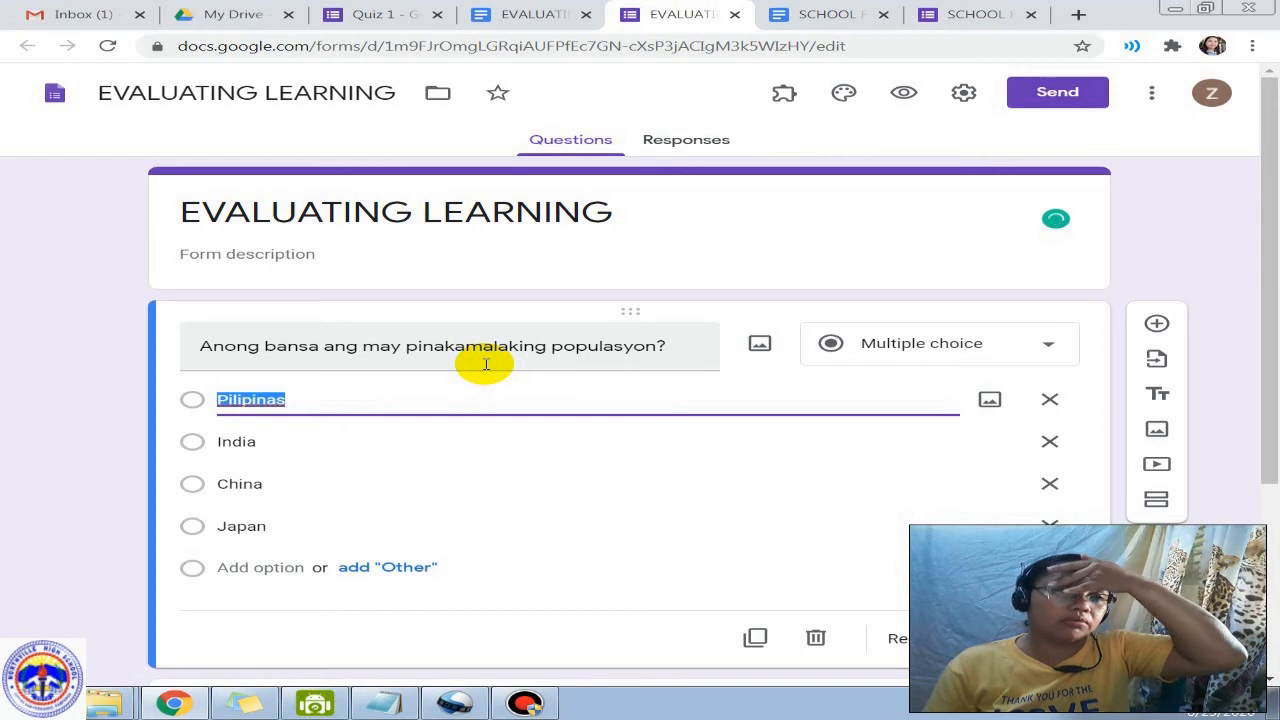
left_click(268, 254)
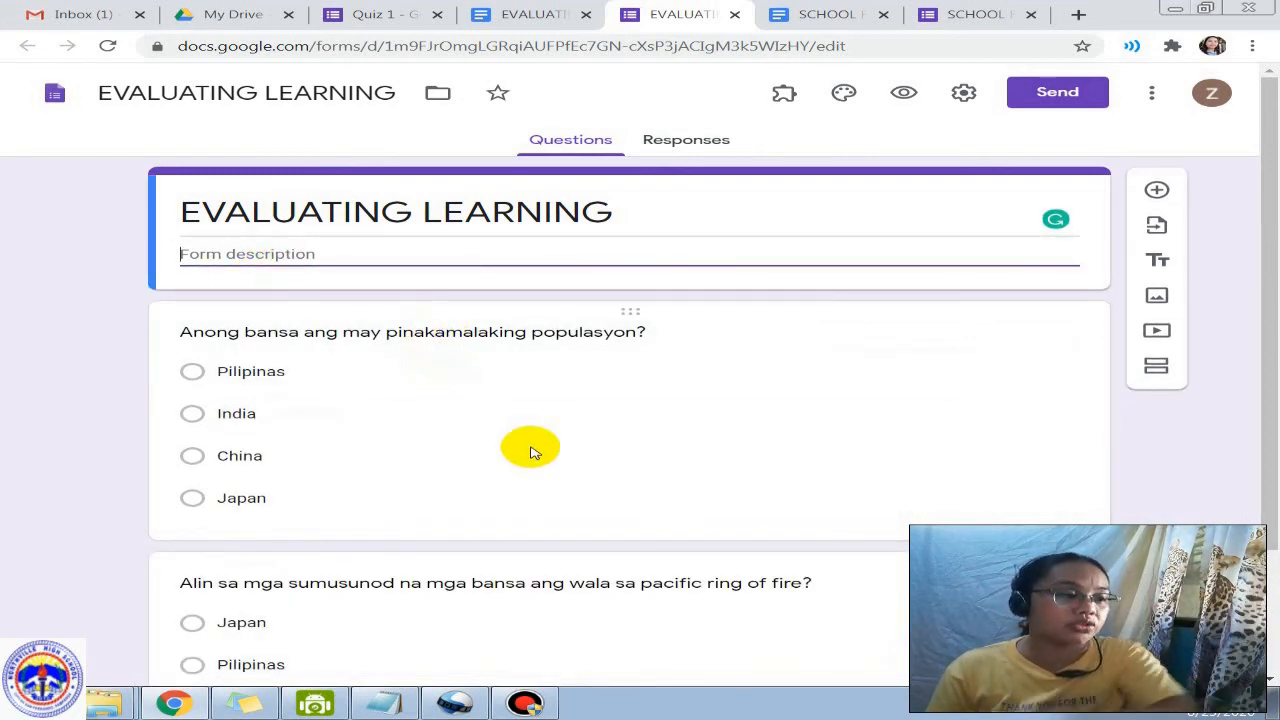
Step: Open the first question for editing and select its full text
left_click(545, 415)
triple_click(293, 350)
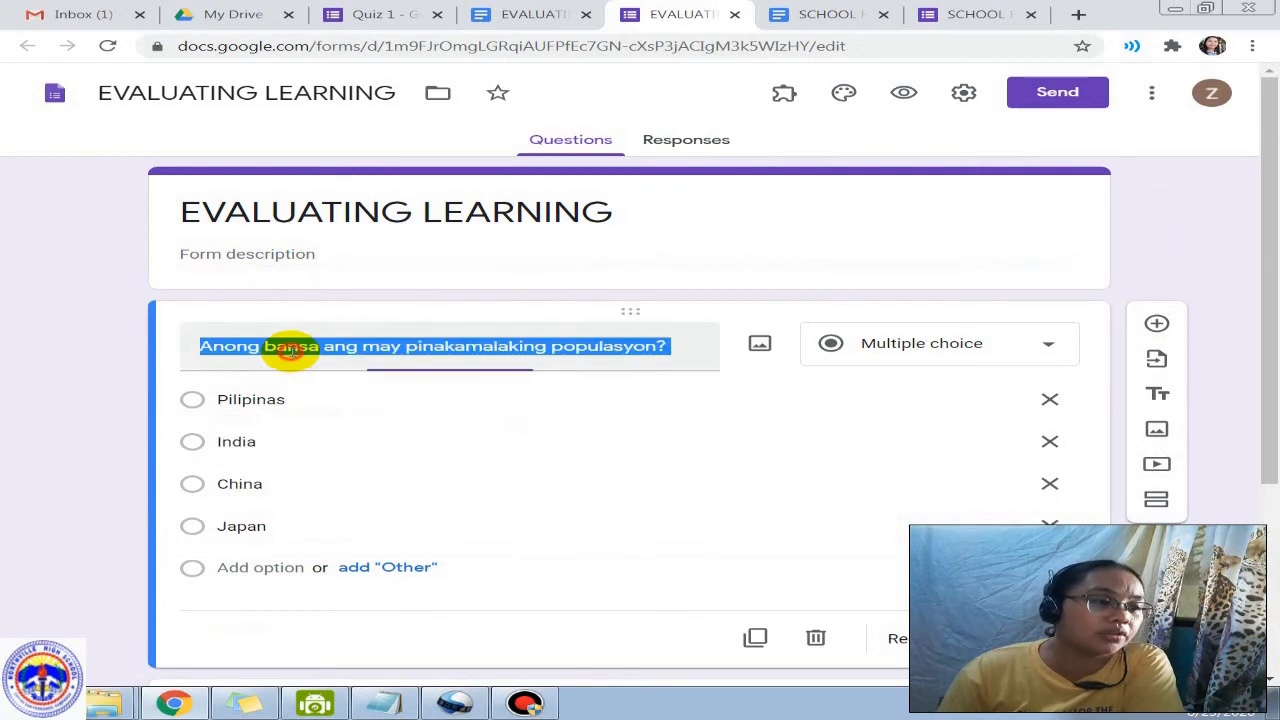
scroll(265, 340, "down", 1)
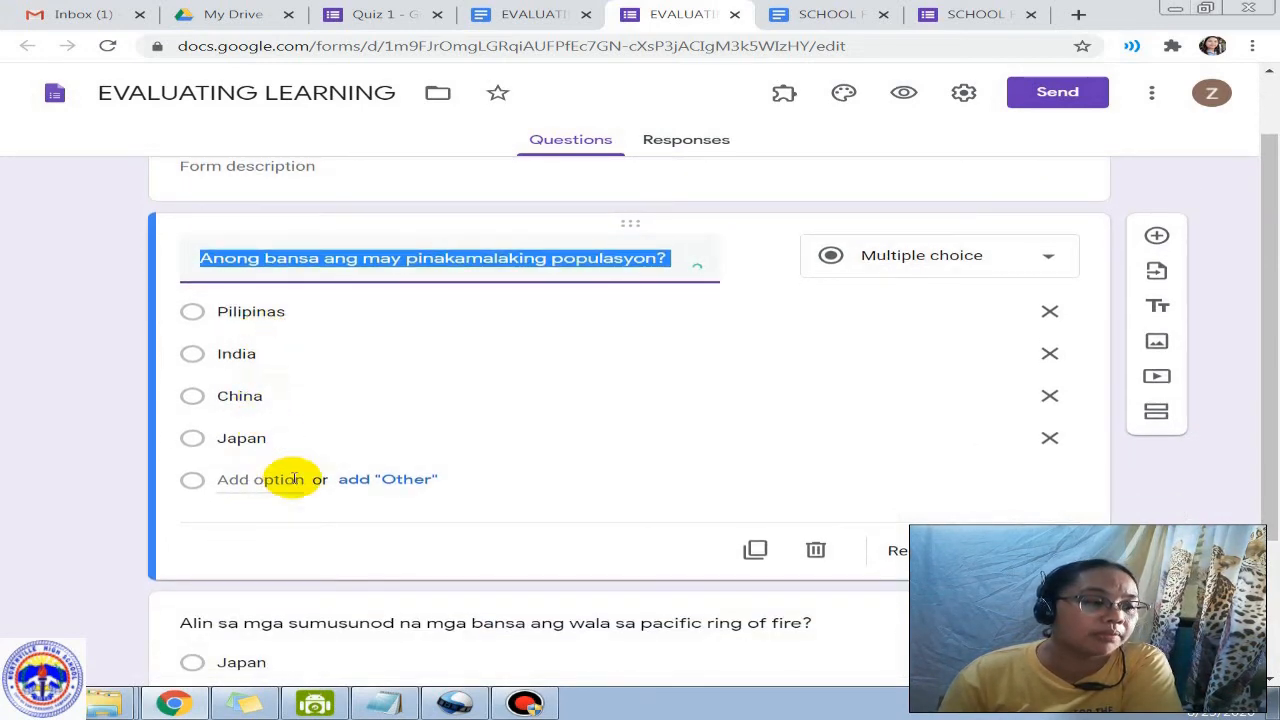
scroll(294, 508, "down", 2)
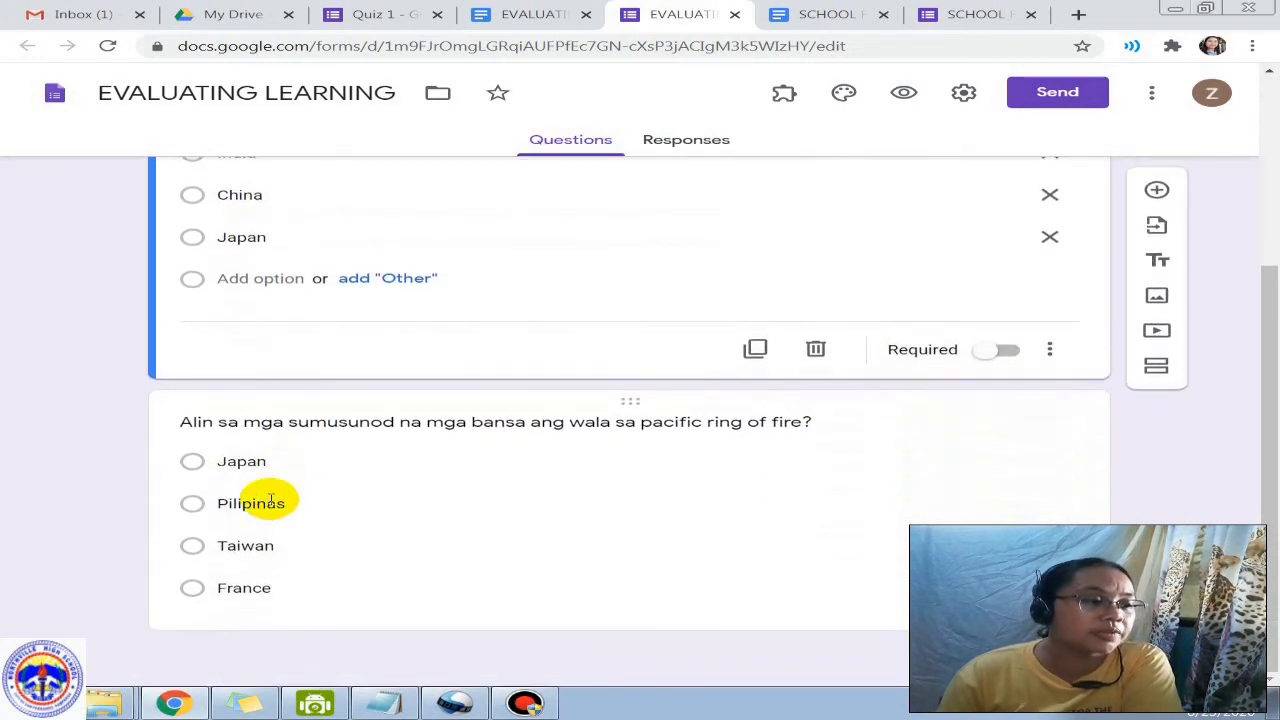
Step: In the quiz Doc, dismiss the form-created success notice and reselect the first question's choices
left_click(557, 20)
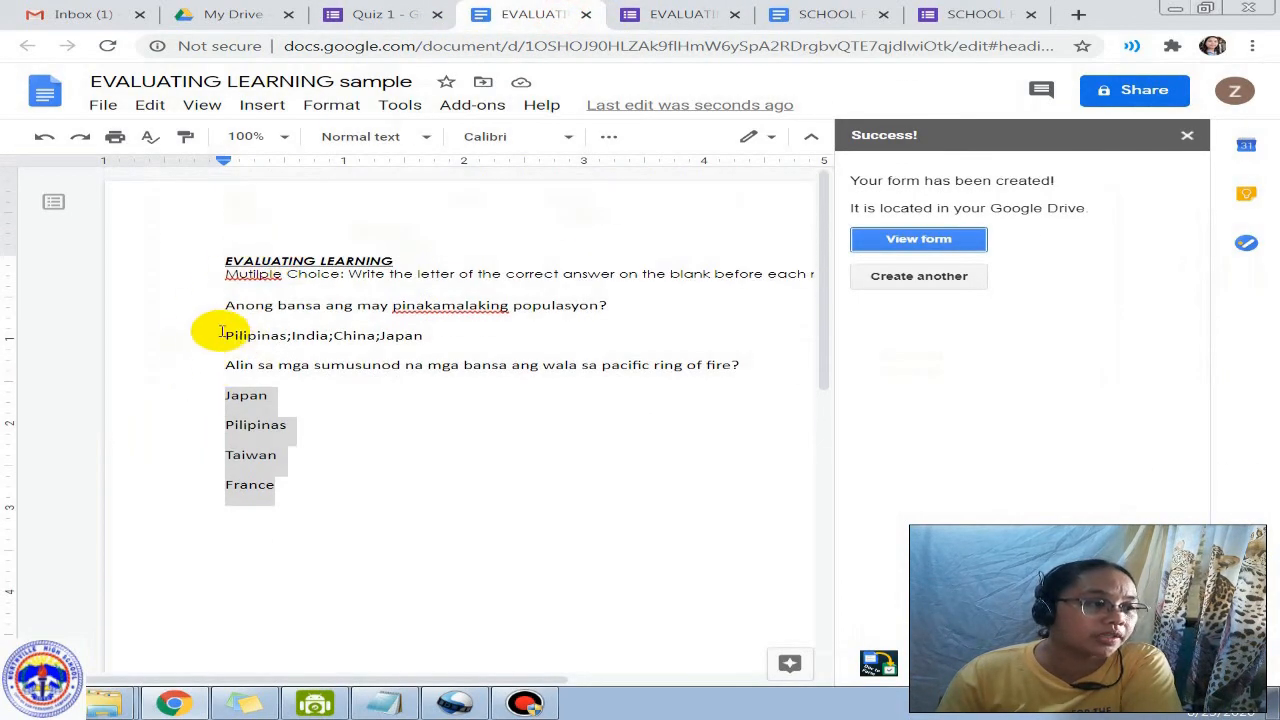
left_click_drag(216, 332, 450, 323)
left_click_drag(261, 335, 37, 328)
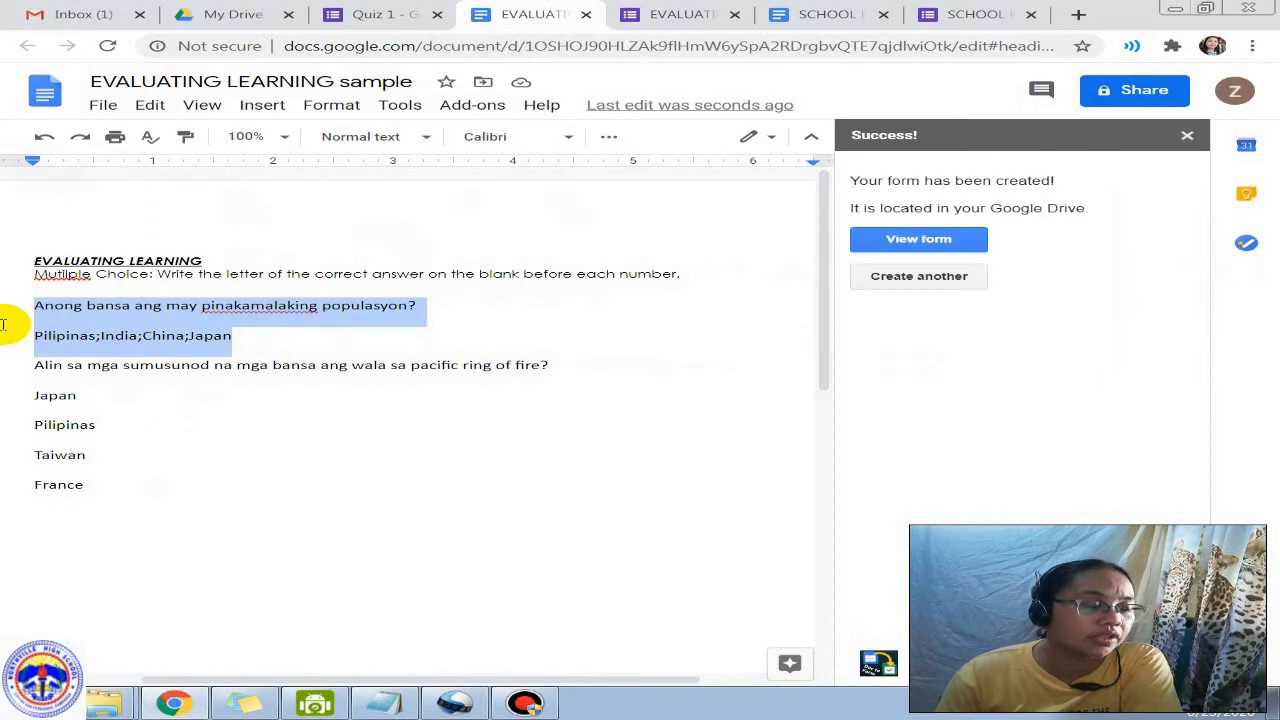
left_click(1186, 134)
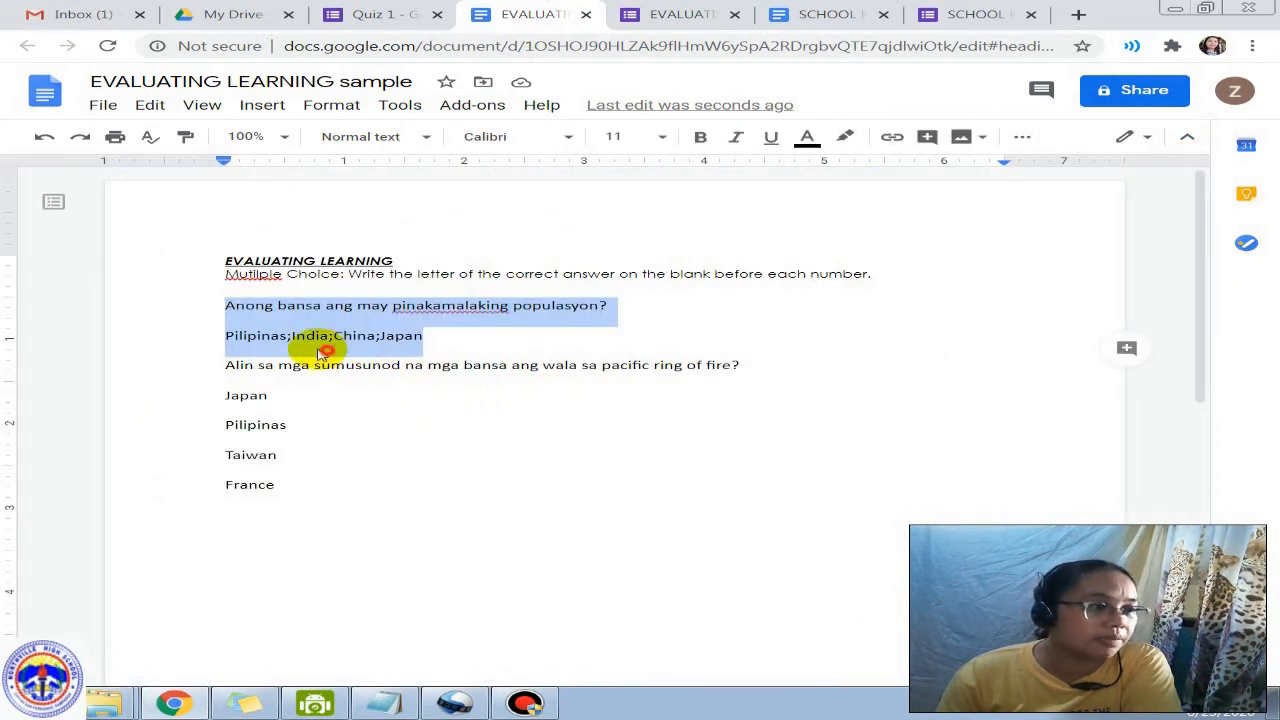
left_click_drag(222, 336, 385, 337)
Step: Compare the EVALUATING LEARNING form's questions against the Doc's Japan-to-France choices
left_click(690, 12)
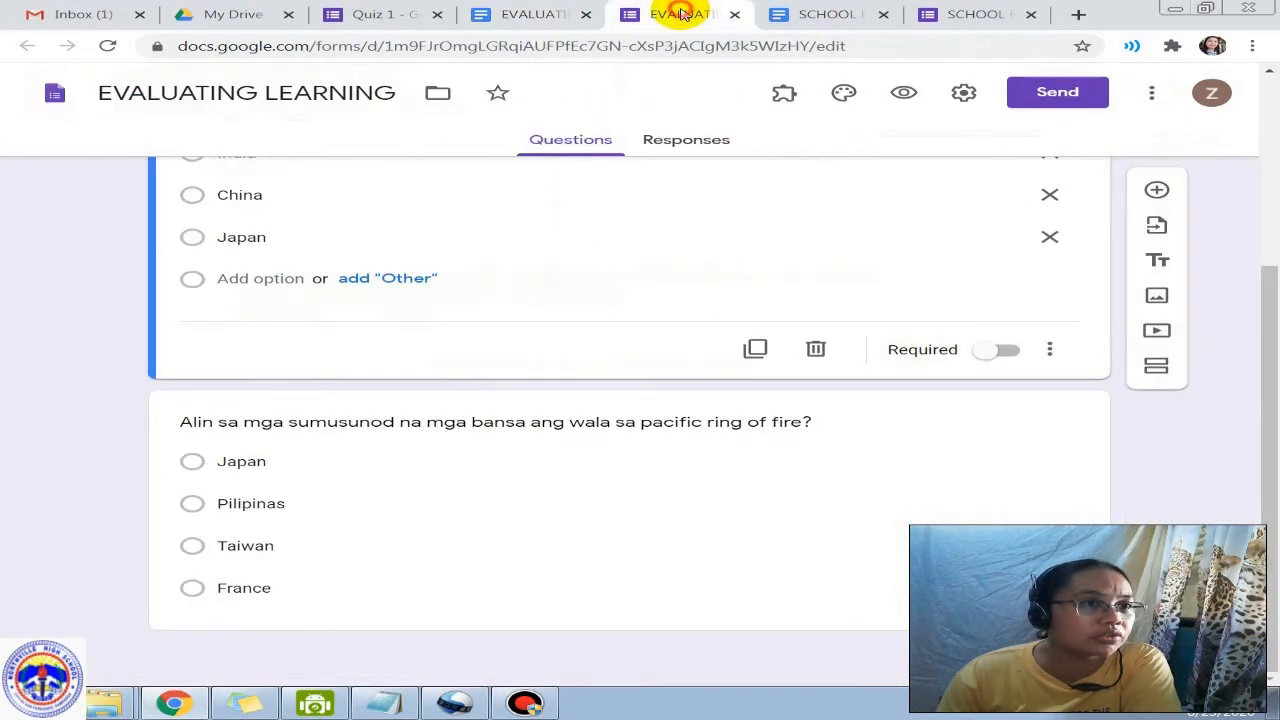
left_click(385, 14)
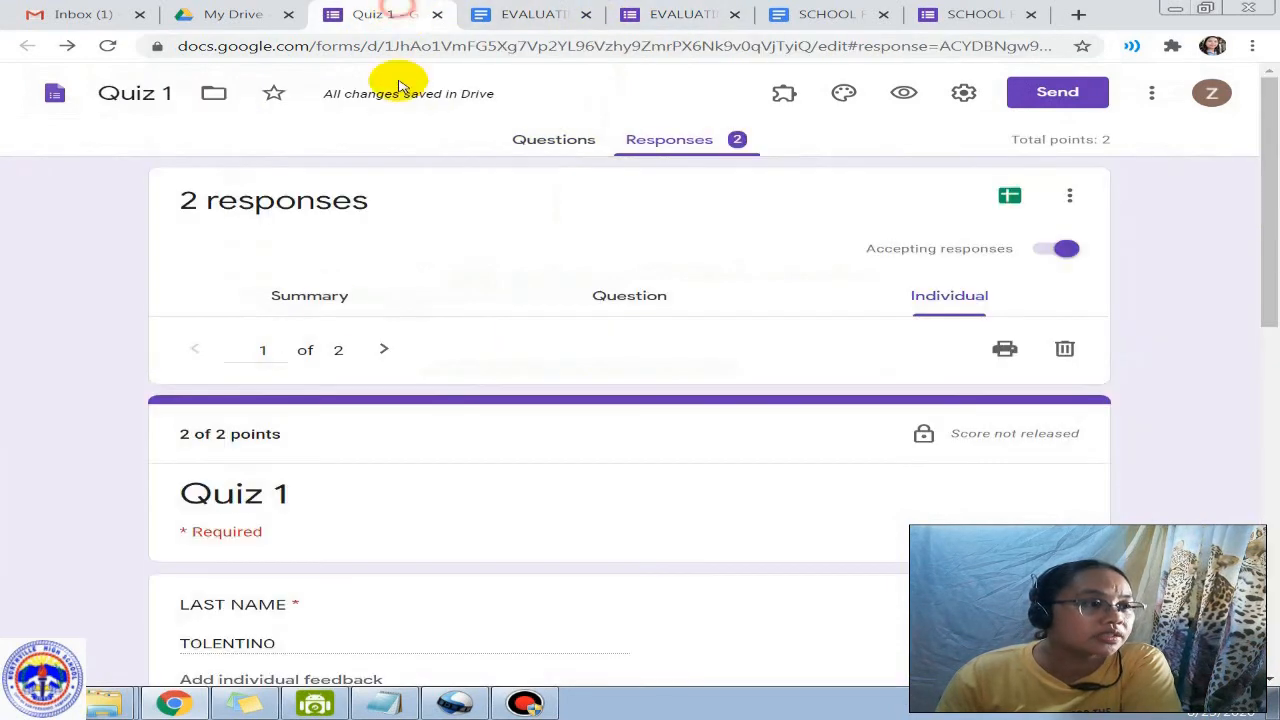
left_click(665, 14)
scroll(234, 257, "up", 2)
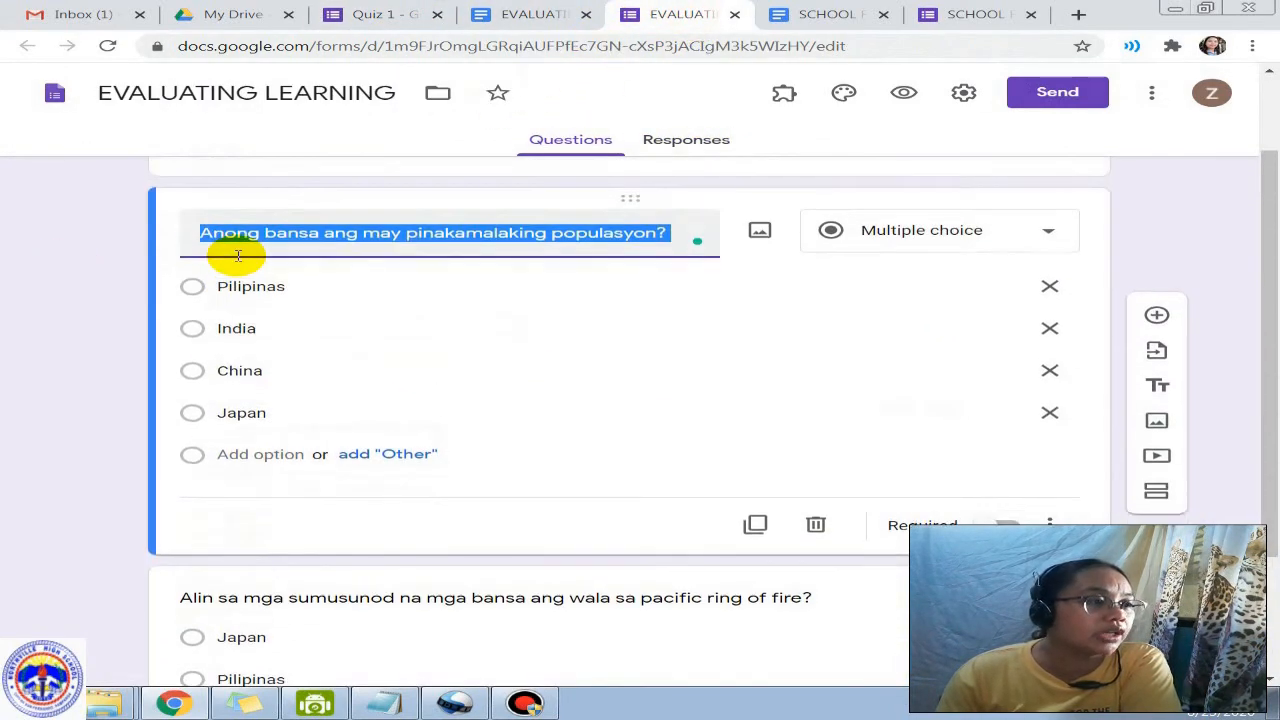
scroll(420, 448, "down", 2)
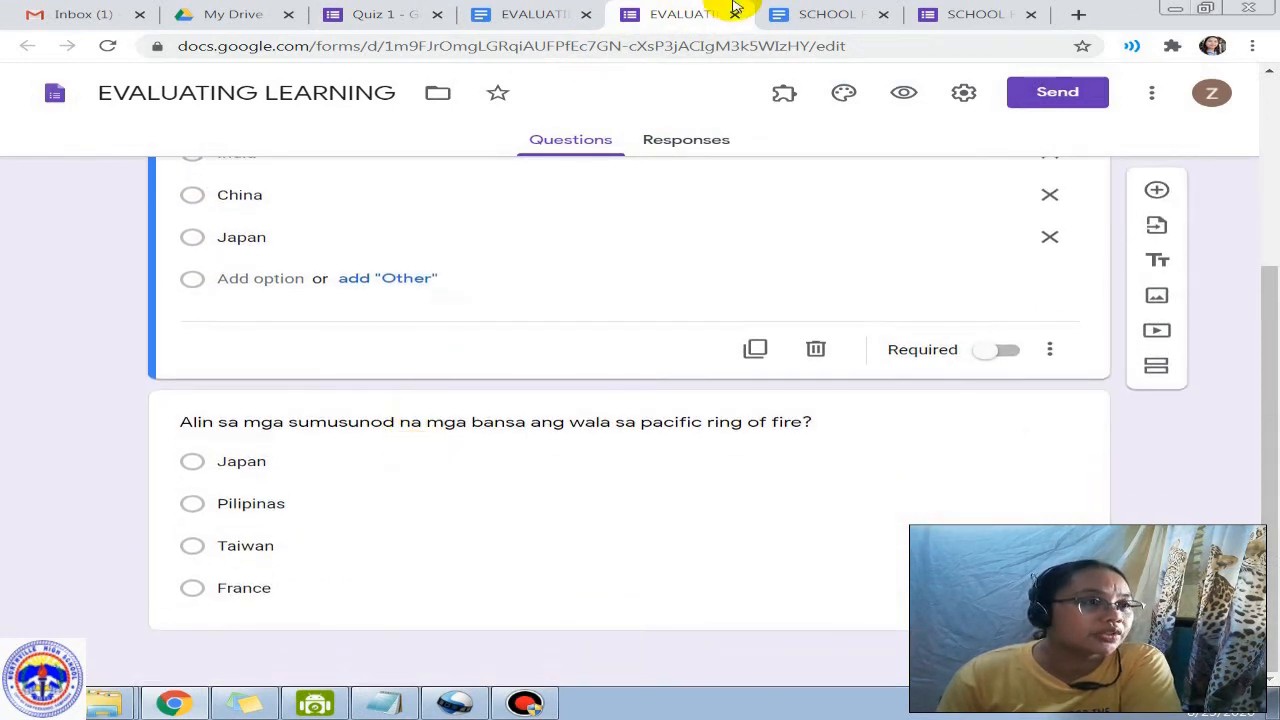
left_click(522, 14)
left_click_drag(223, 395, 274, 486)
left_click(665, 14)
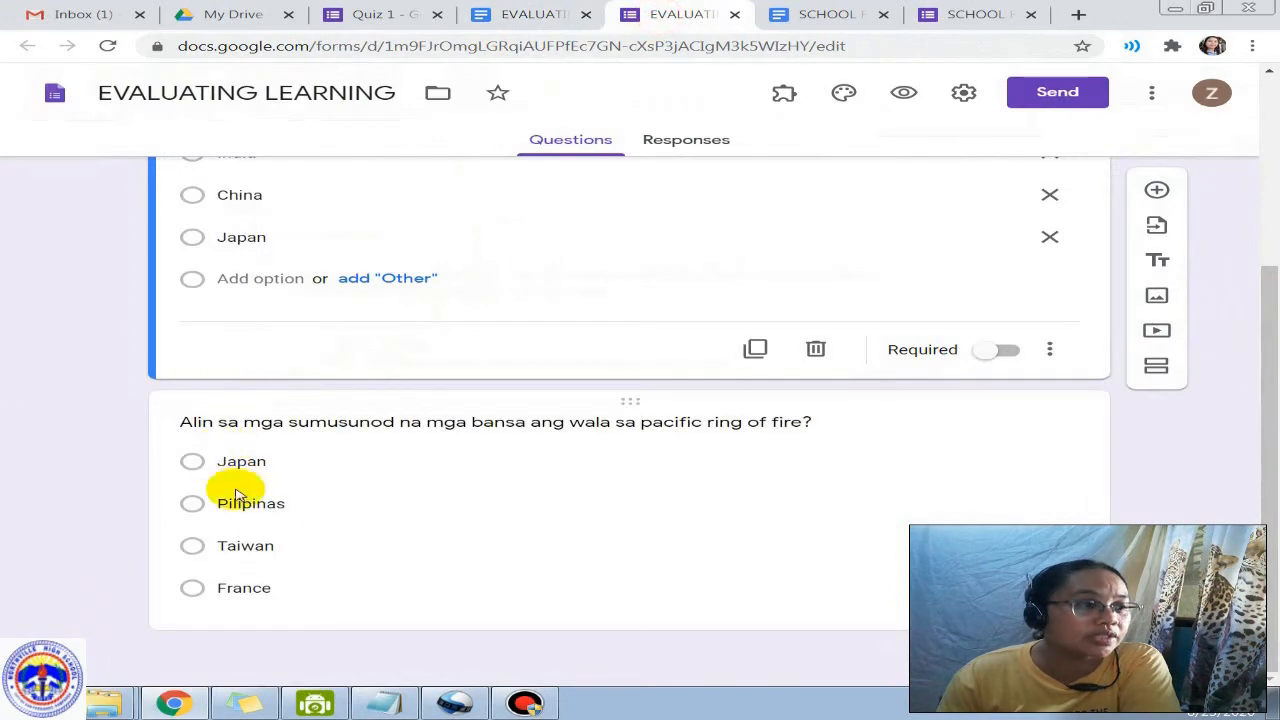
scroll(450, 446, "up", 1)
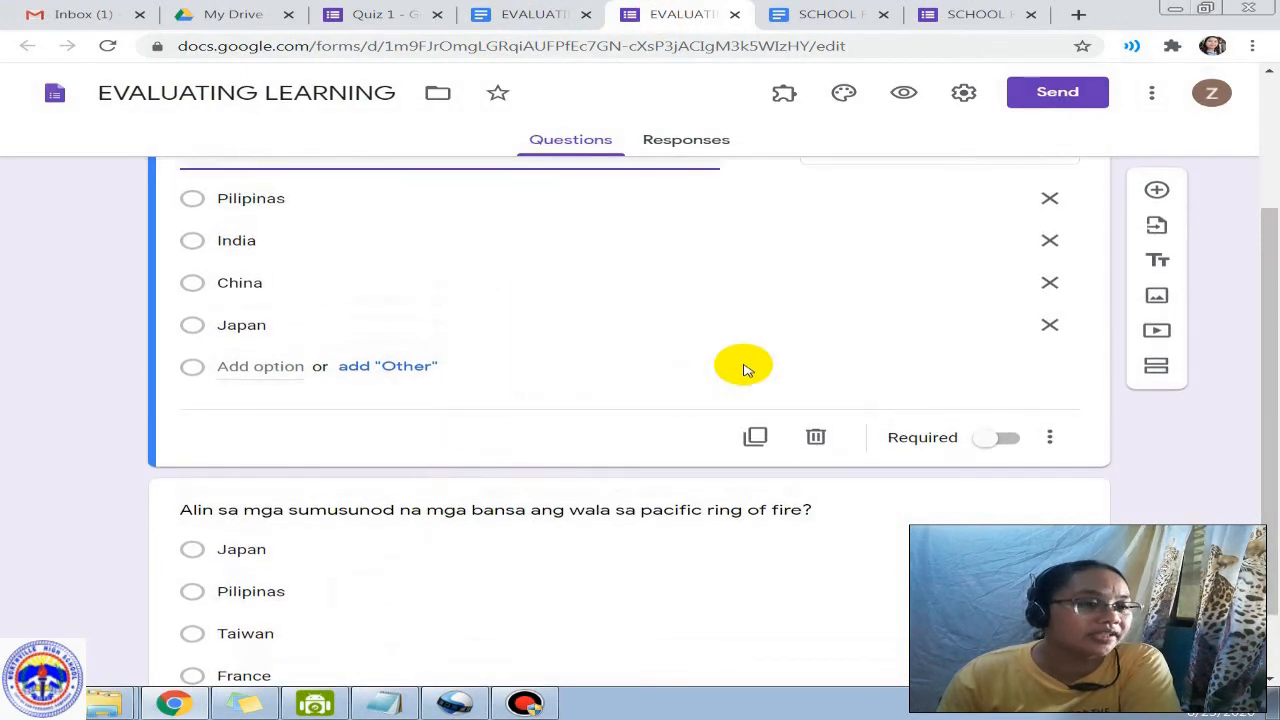
scroll(690, 260, "up", 2)
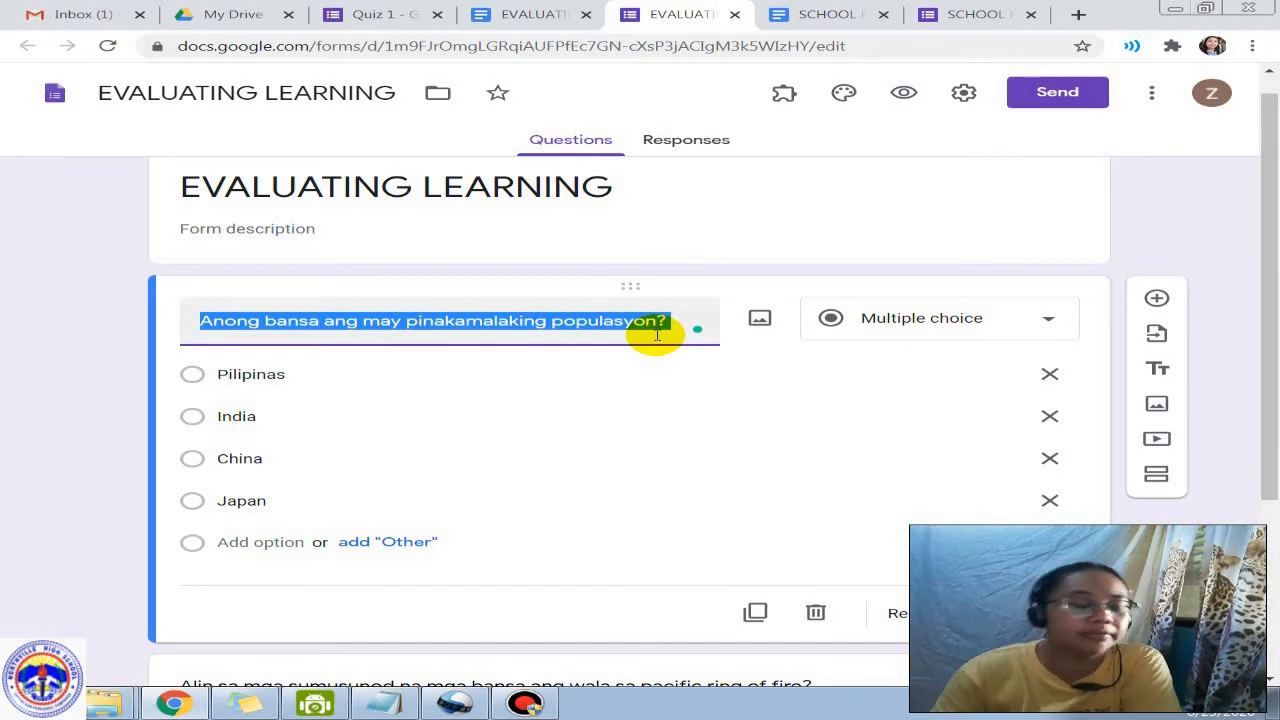
Step: Add a new multiple-choice question titled EDUCATIONAL ATTAINMENT
scroll(657, 380, "down", 5)
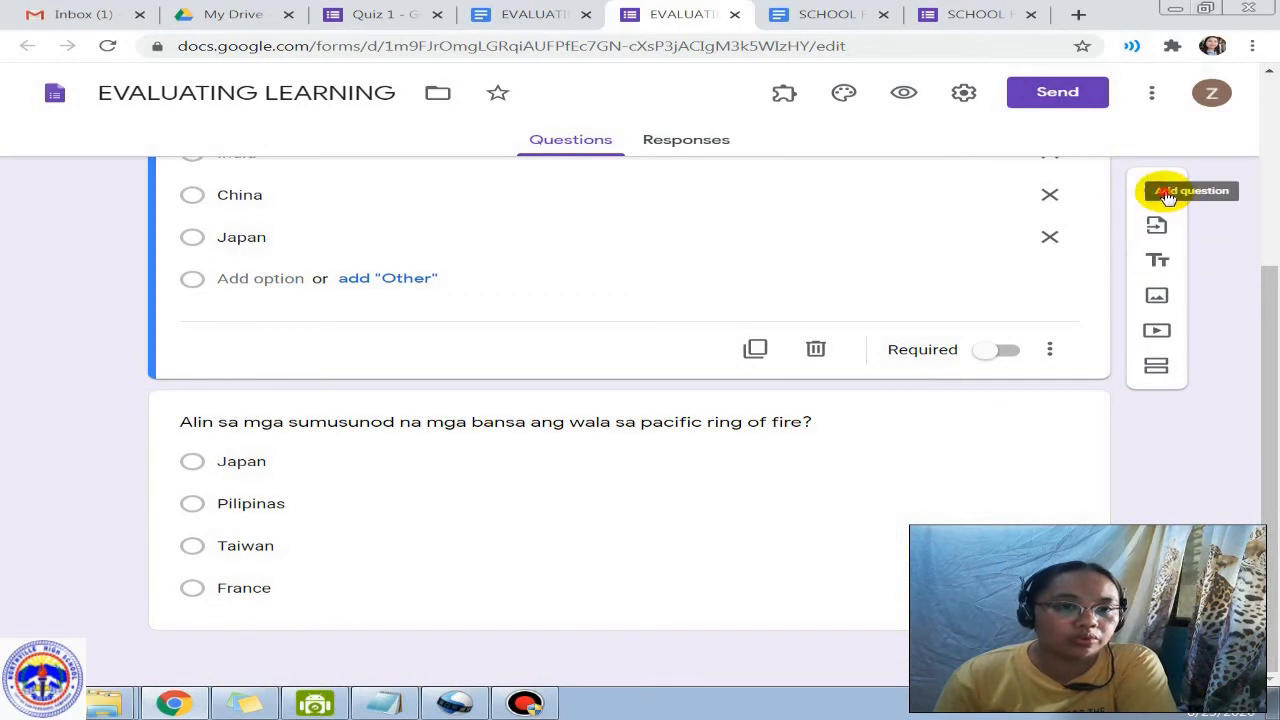
left_click(1163, 194)
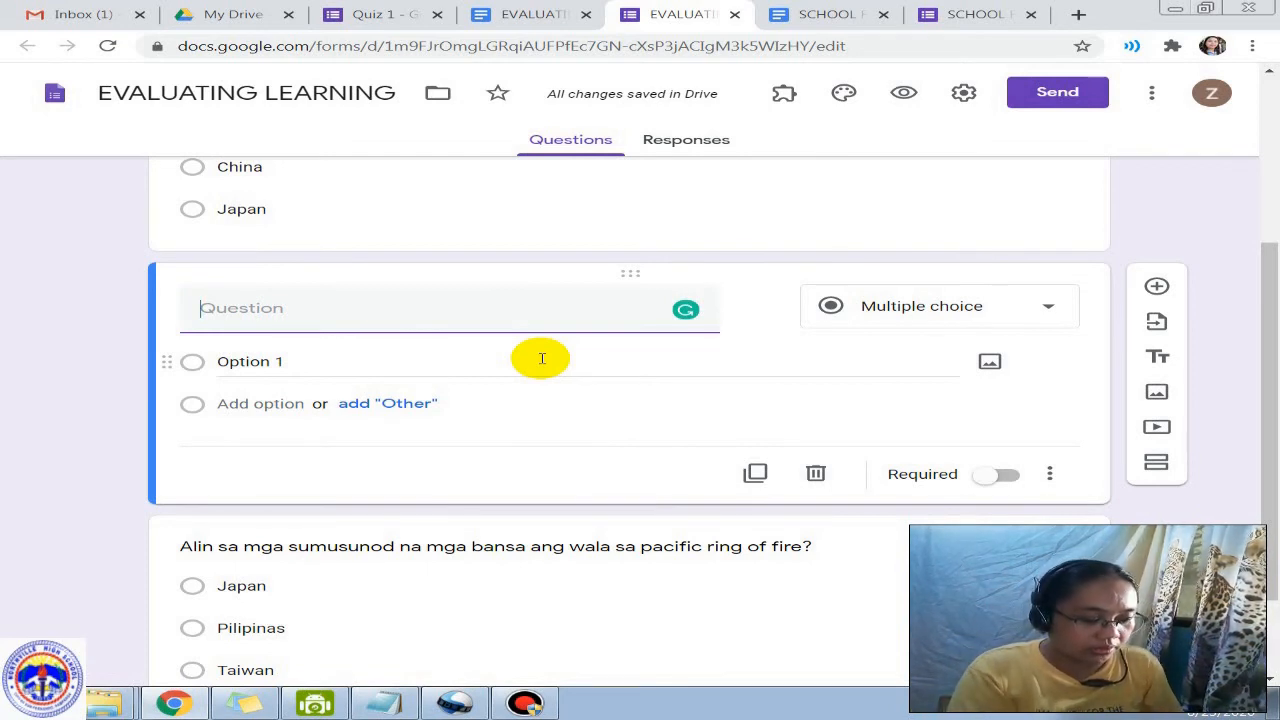
type("ed")
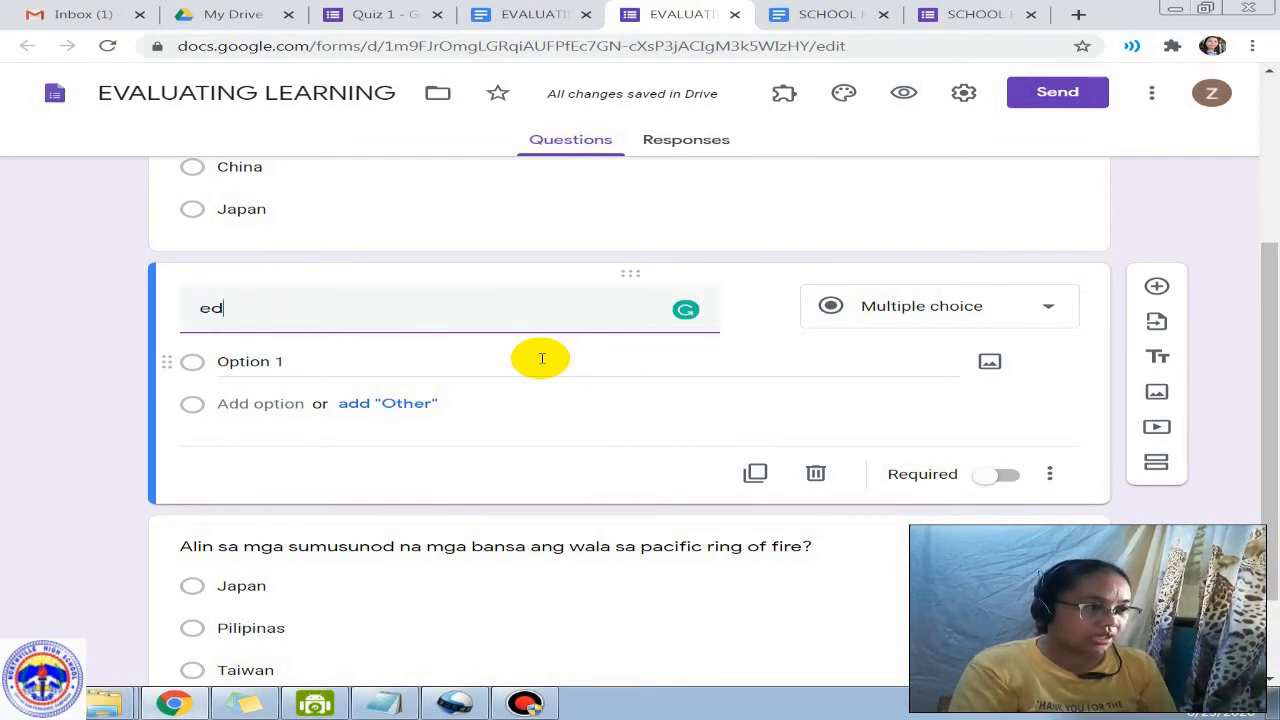
key("BackSpace")
key("BackSpace")
type("EDUCATIONA")
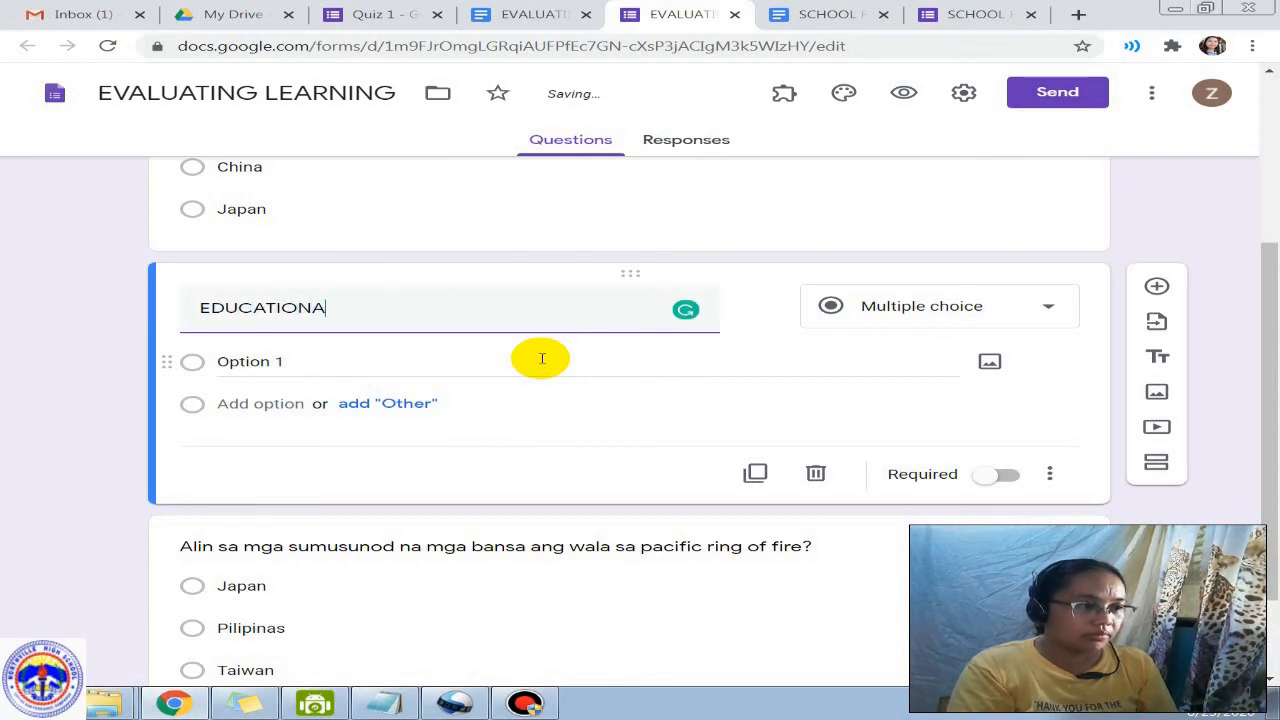
type("L ATTAINING")
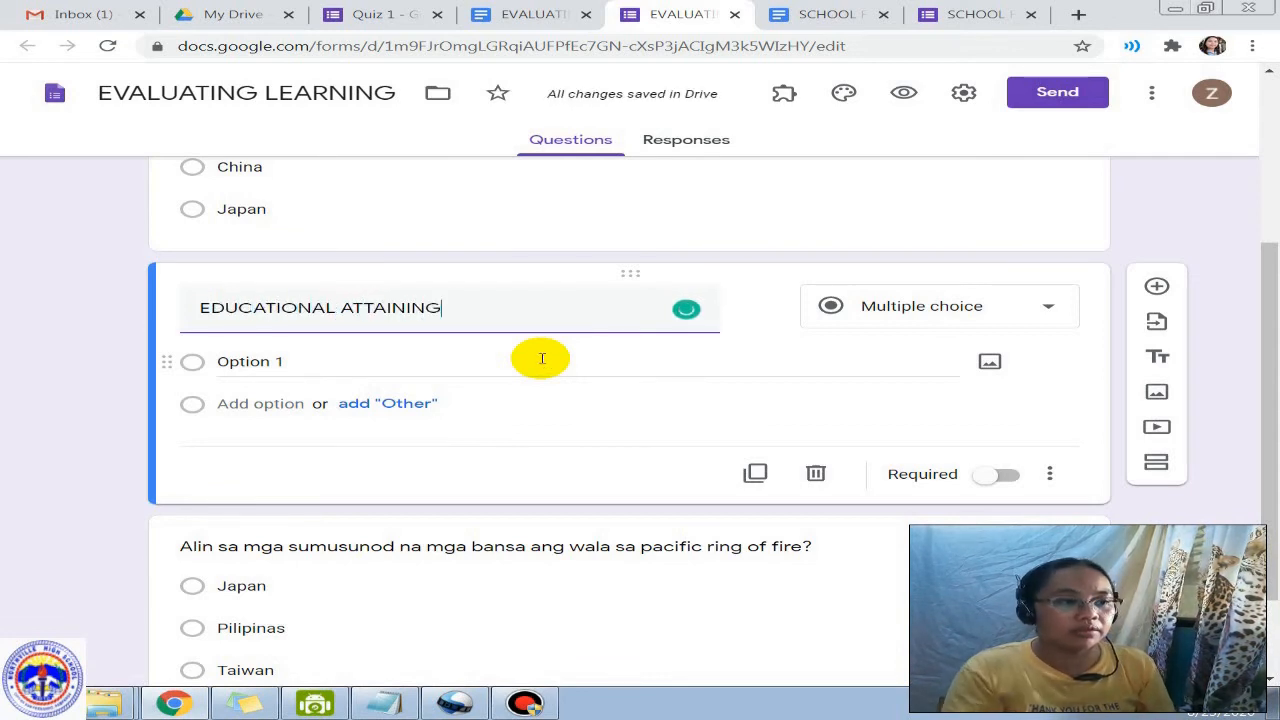
key("BackSpace")
key("BackSpace")
key("BackSpace")
key("BackSpace")
type("MENT")
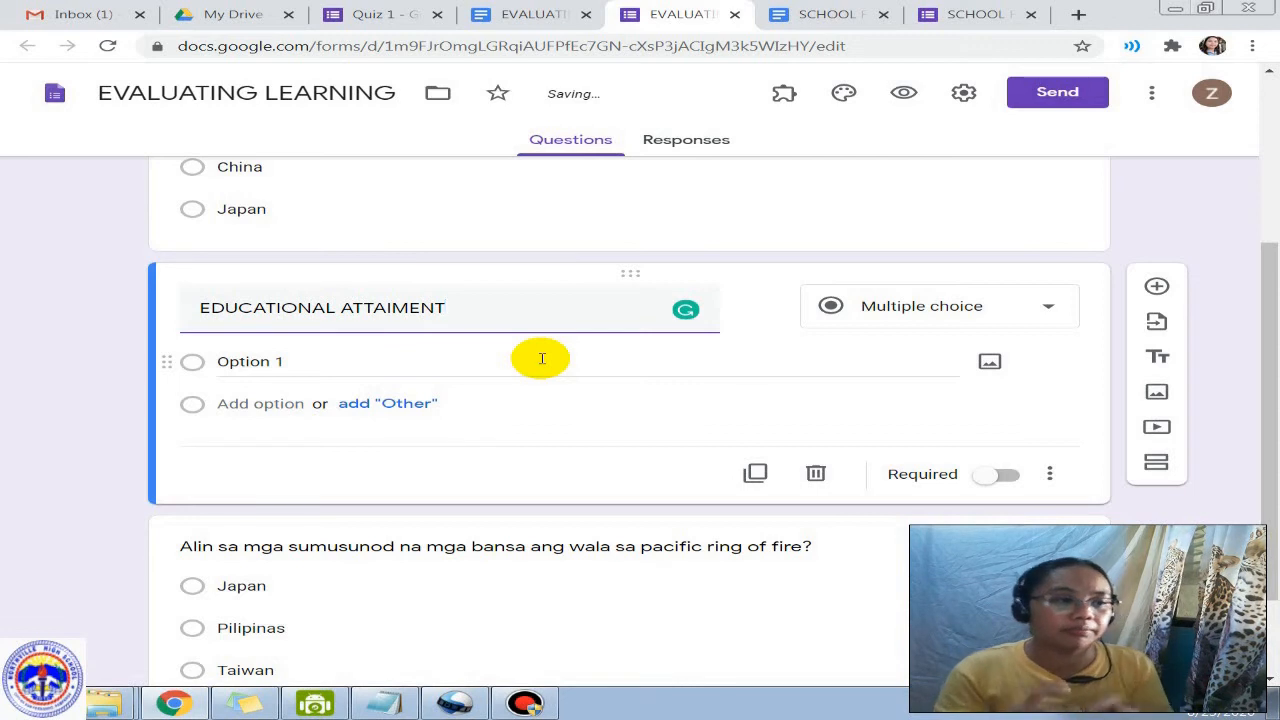
key("BackSpace")
key("BackSpace")
key("BackSpace")
key("BackSpace")
type("NMENT")
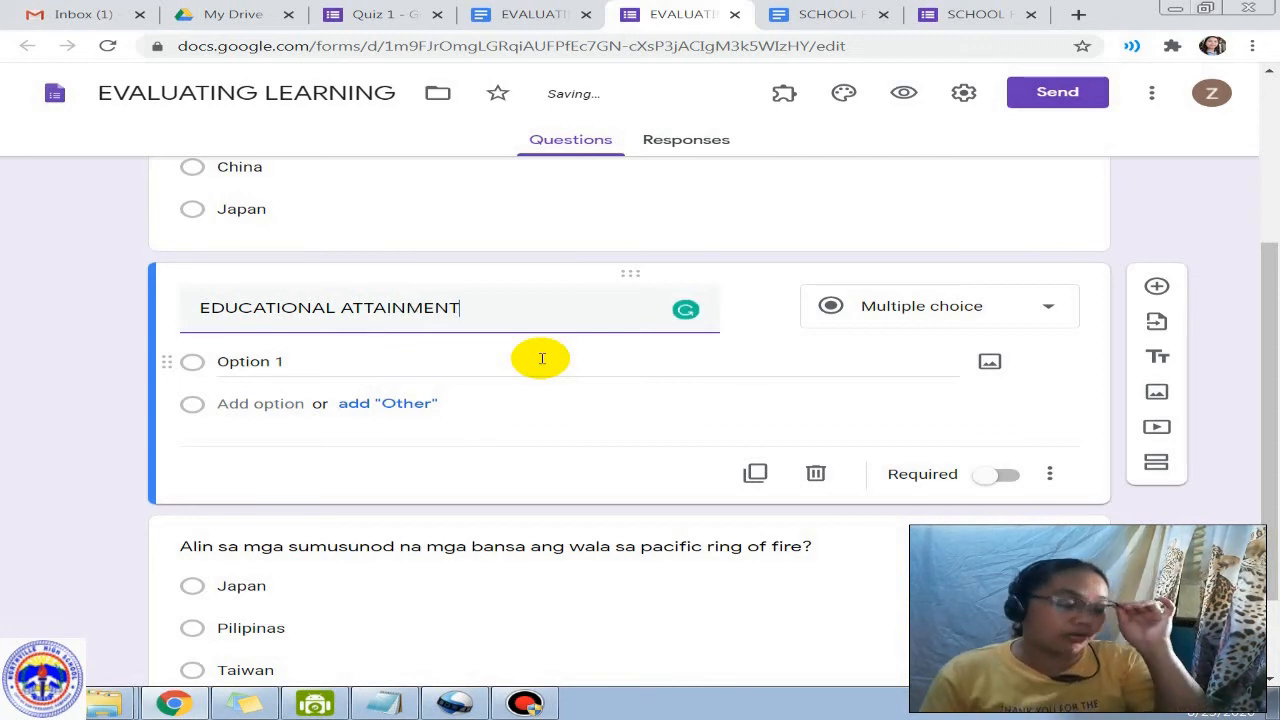
Step: Give it options BACHELOR'S DEGREE, MASTERAL DEGREE, DOCTORAL DEGREE and an Other choice
left_click(403, 360)
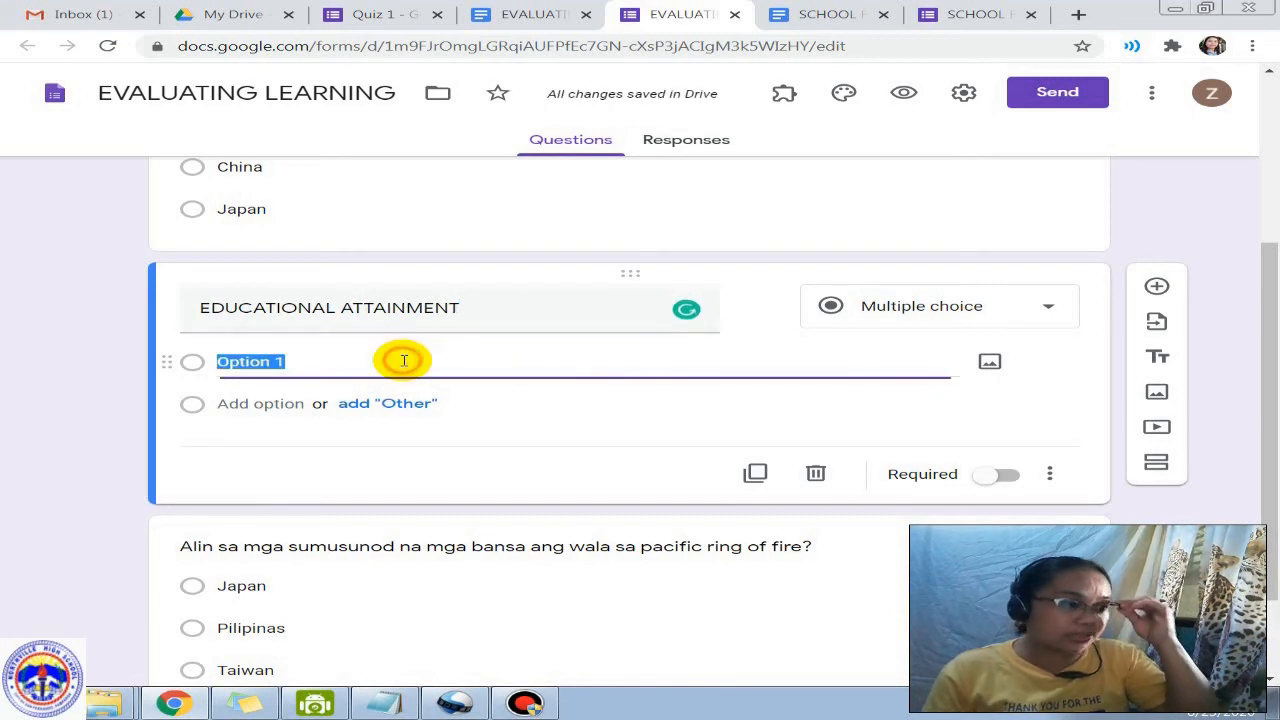
type("BACHELOR")
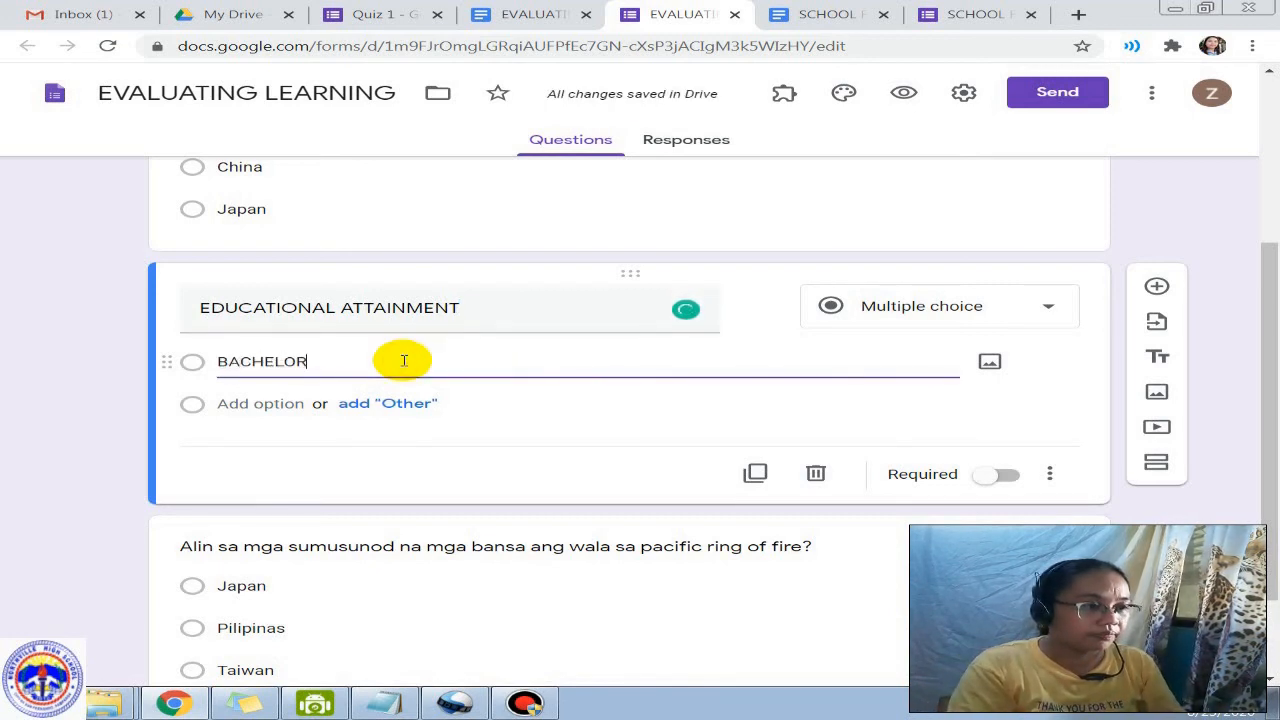
type("'S DEGE")
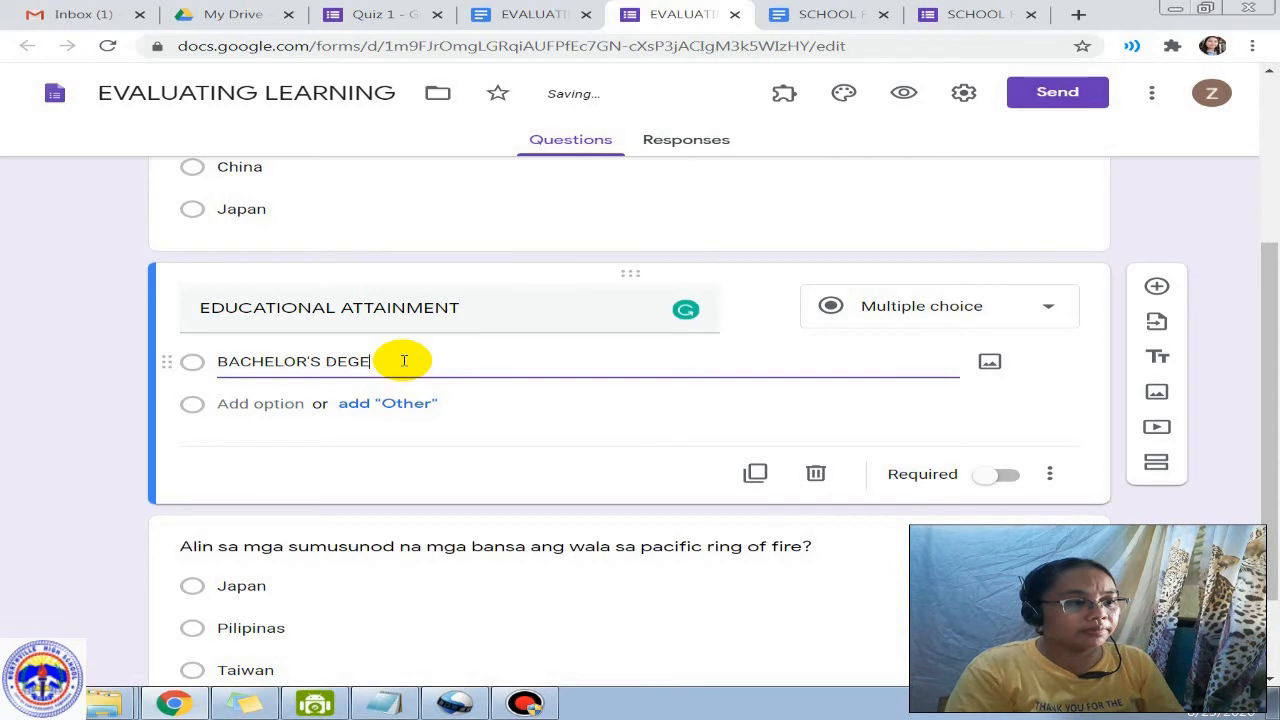
key("BackSpace")
type("REE")
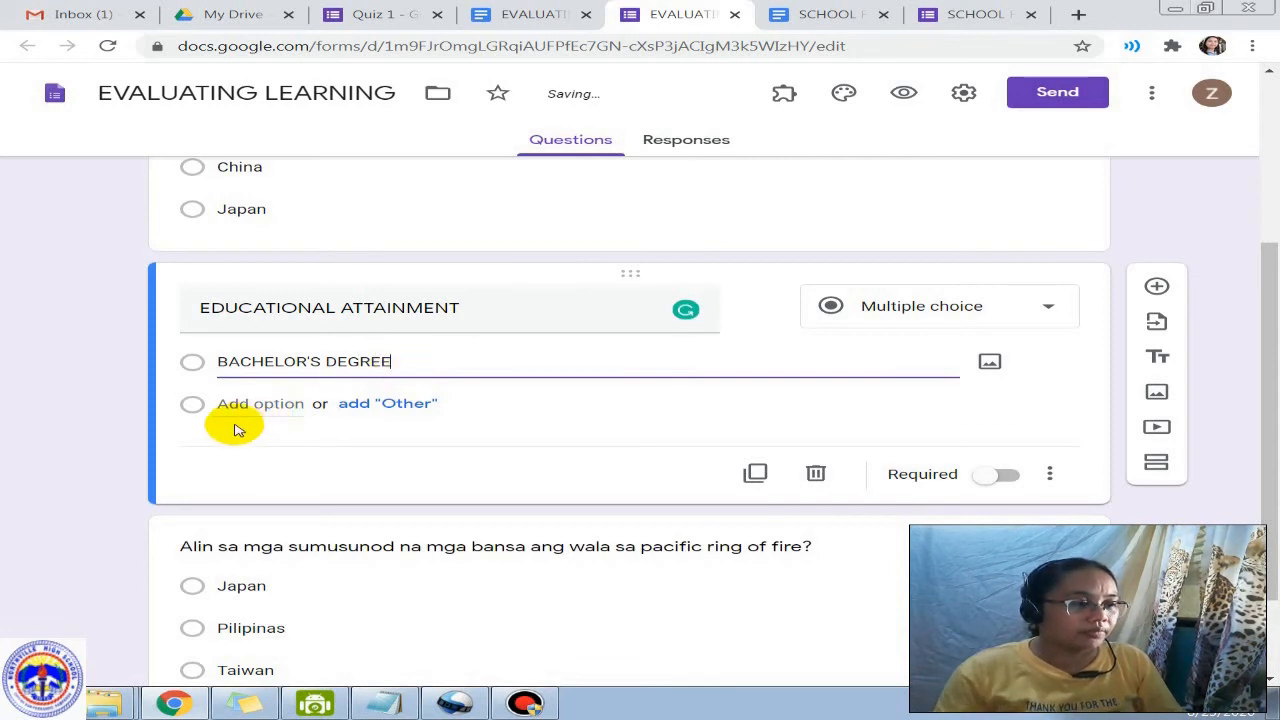
left_click(243, 404)
type("MASTER")
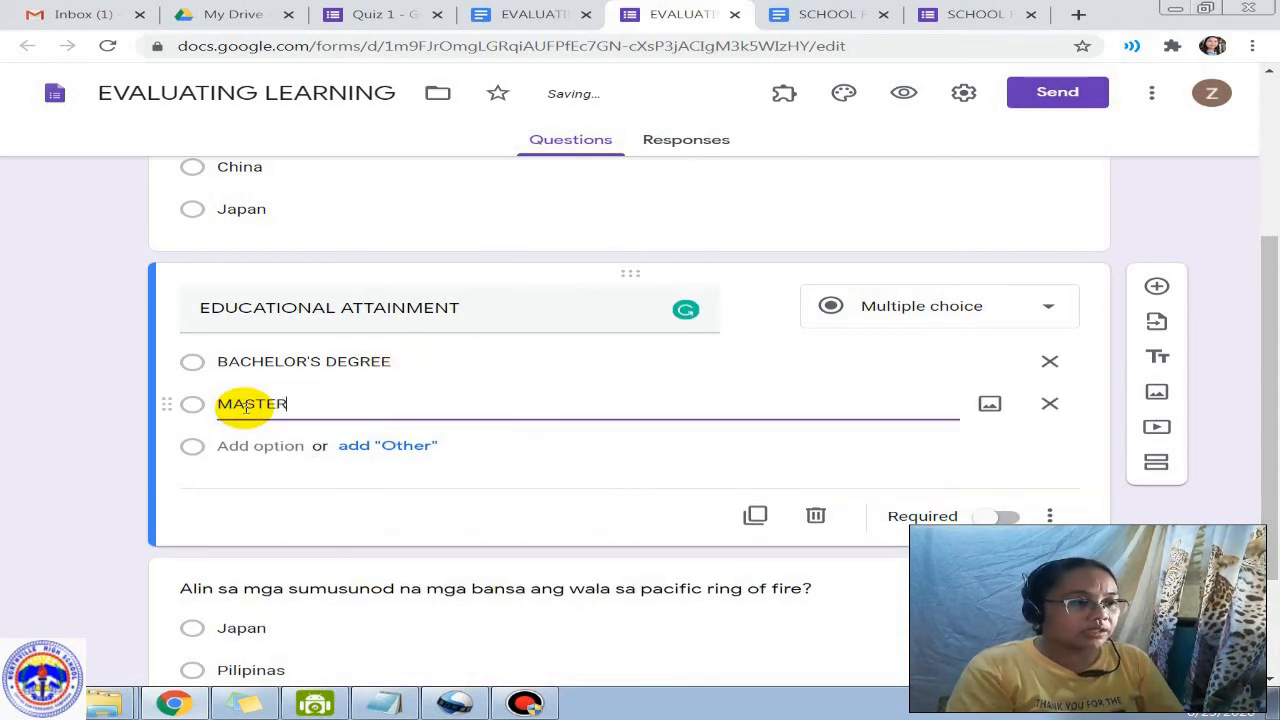
type("AL DEGREE")
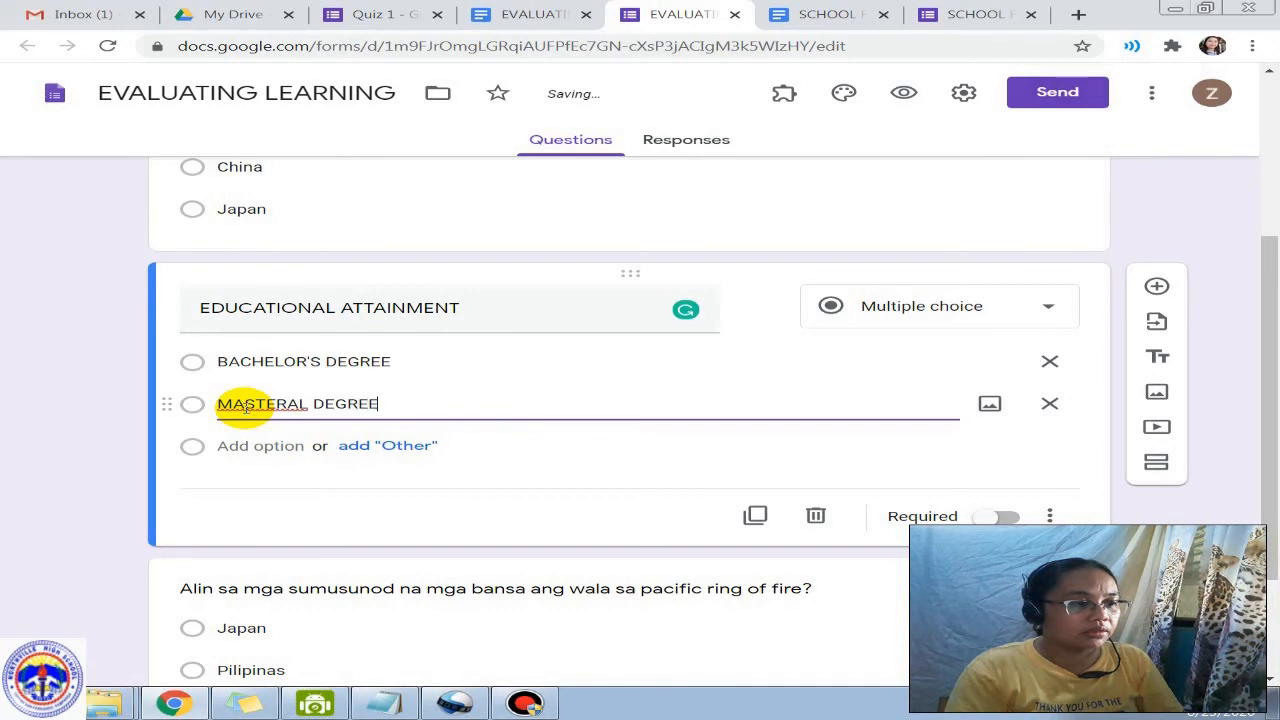
left_click(230, 446)
type("DO")
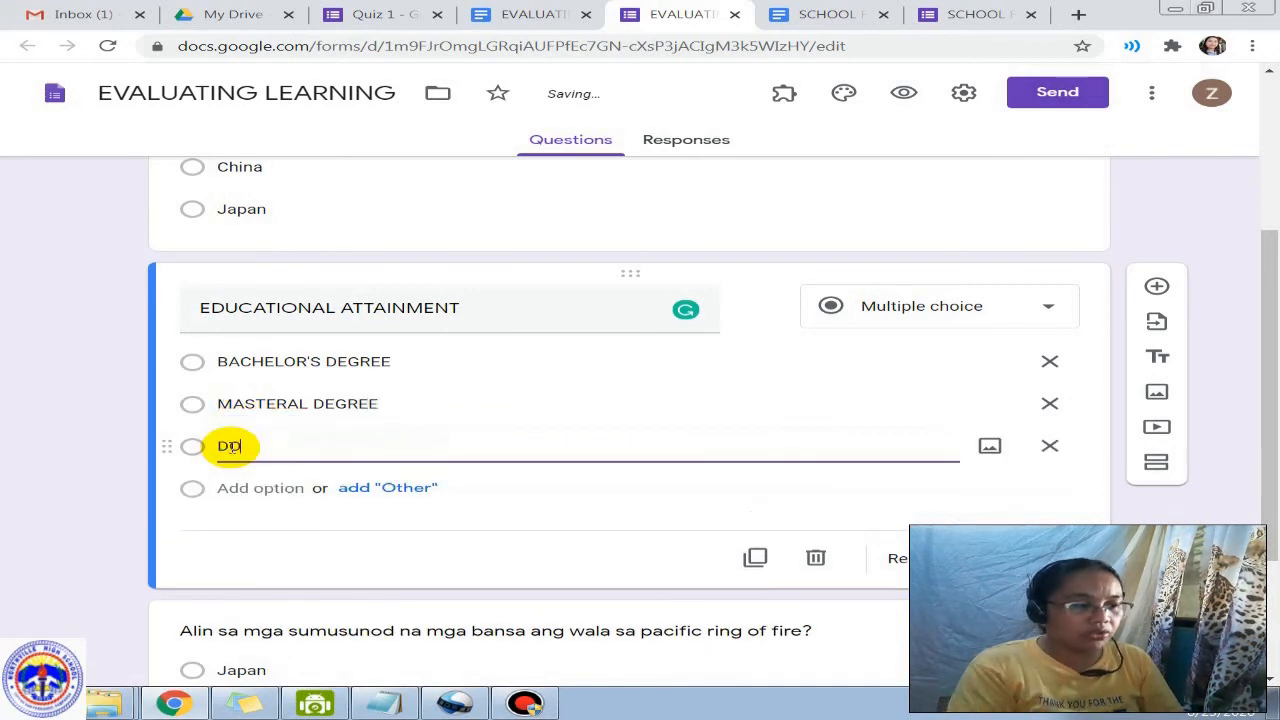
type("CTORAL DE")
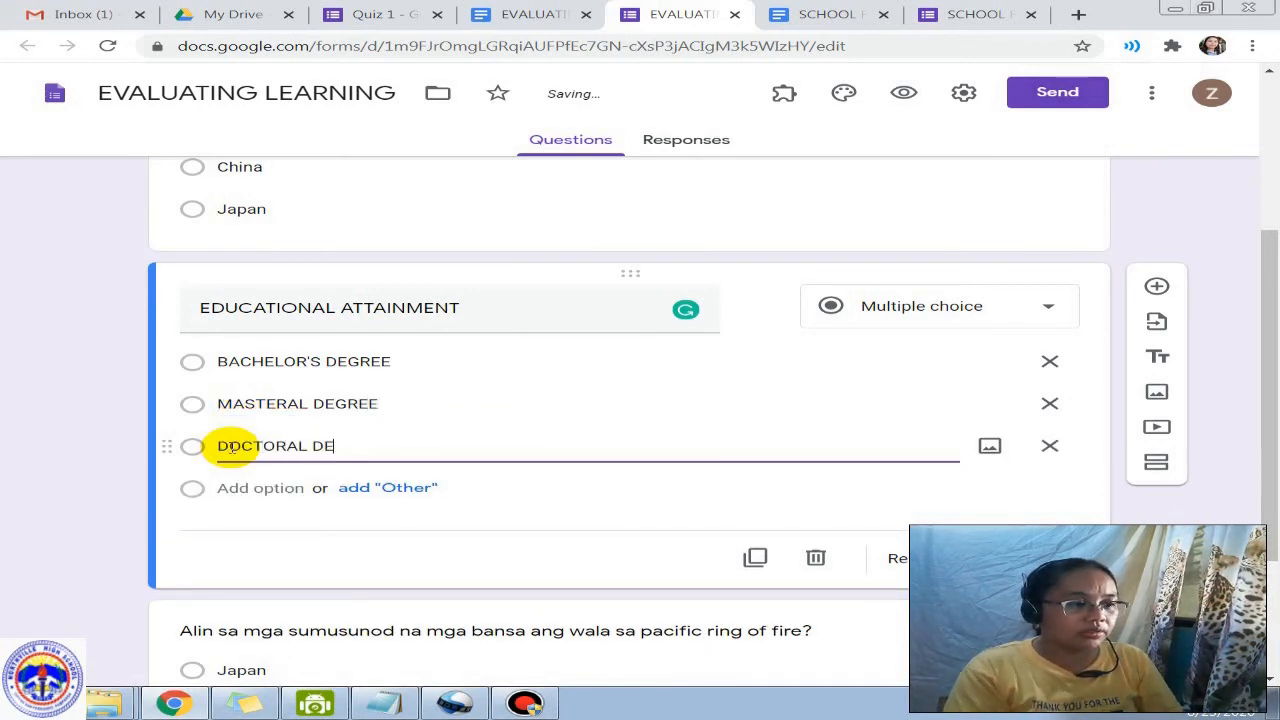
type("GREE")
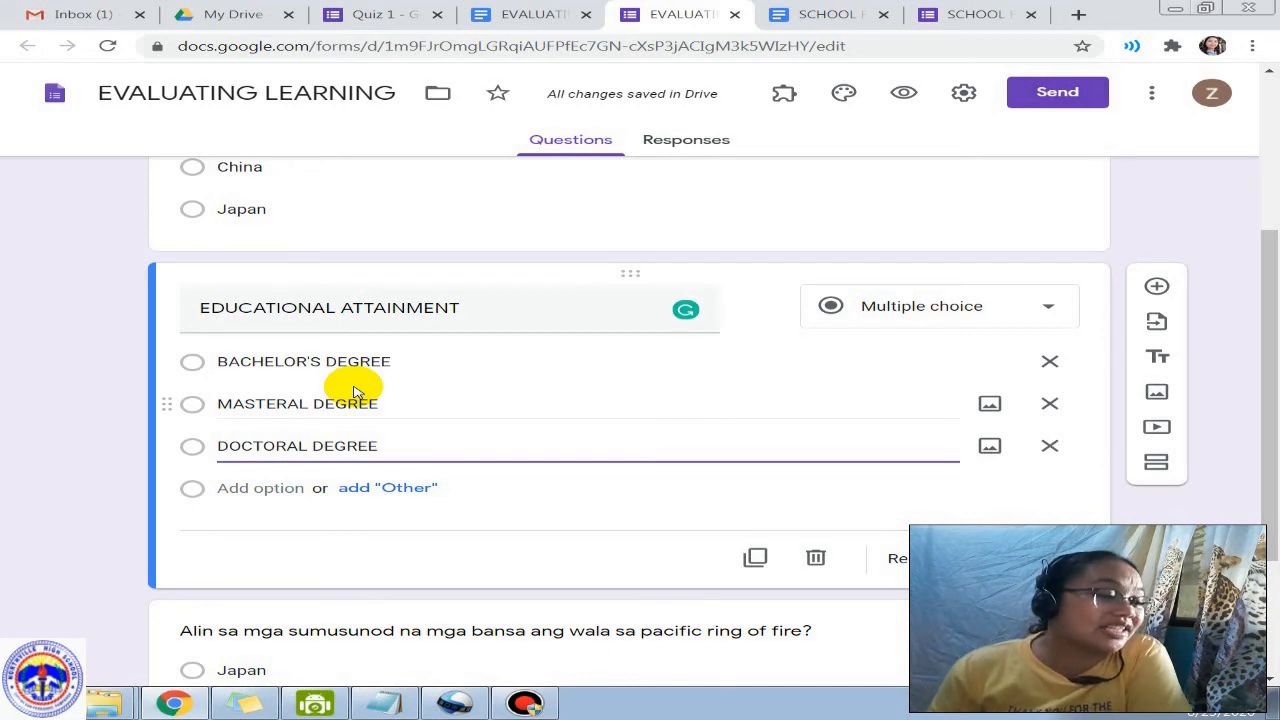
left_click(395, 489)
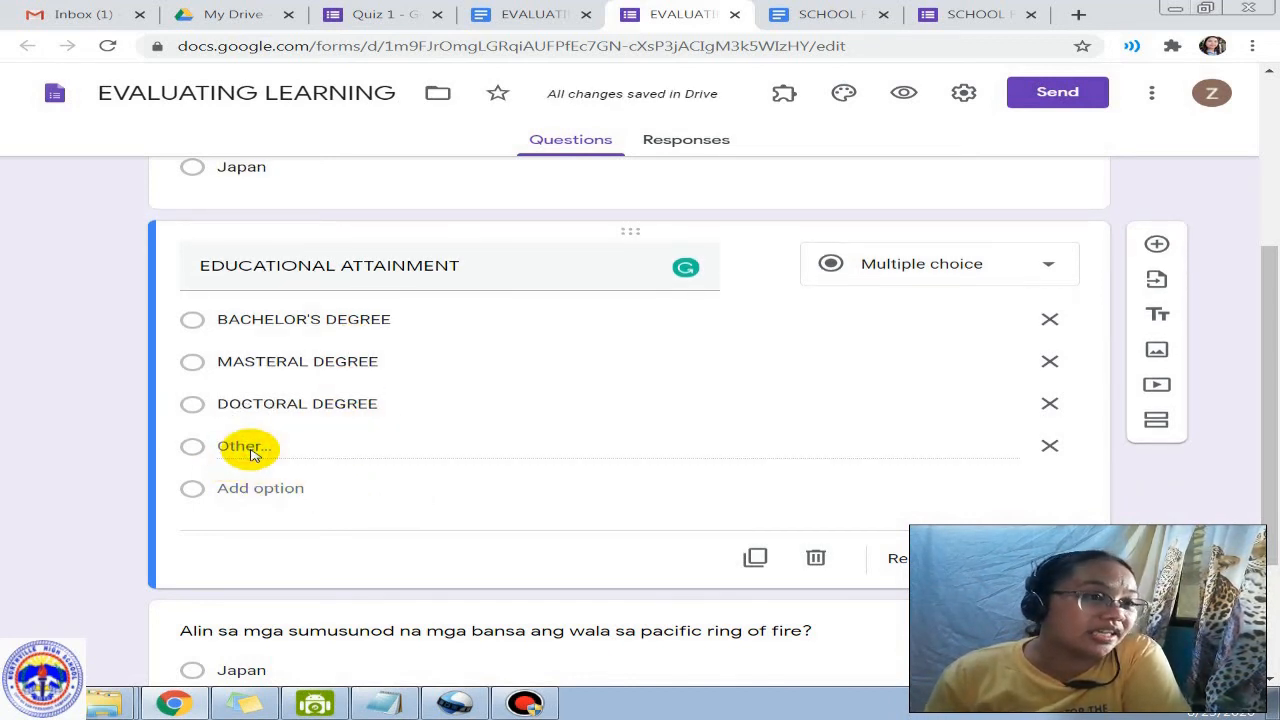
left_click(906, 93)
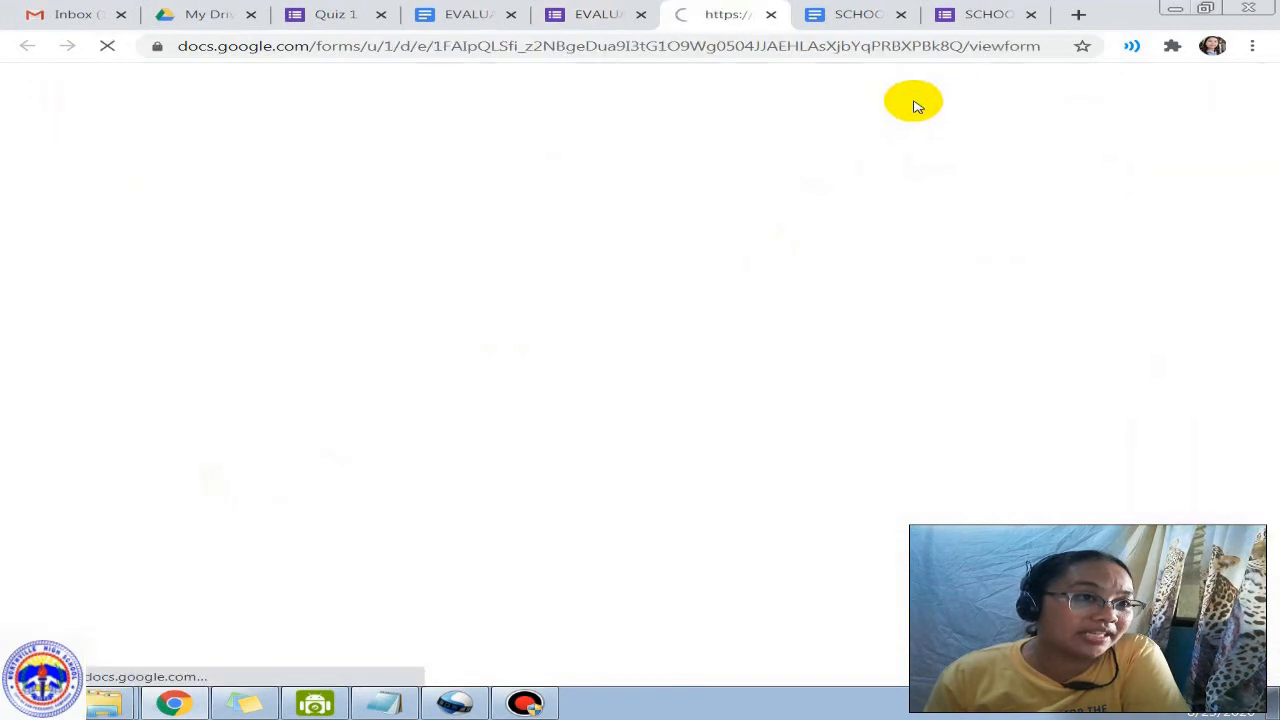
scroll(443, 466, "down", 4)
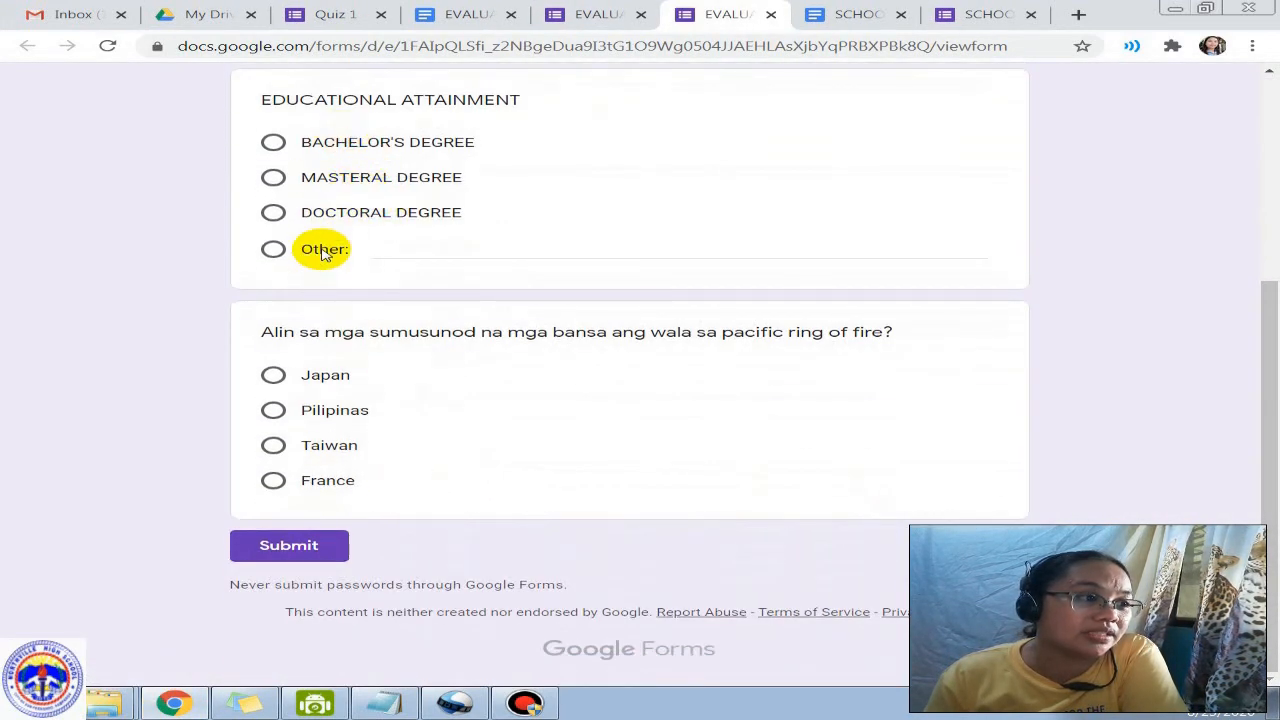
left_click(373, 250)
left_click(273, 249)
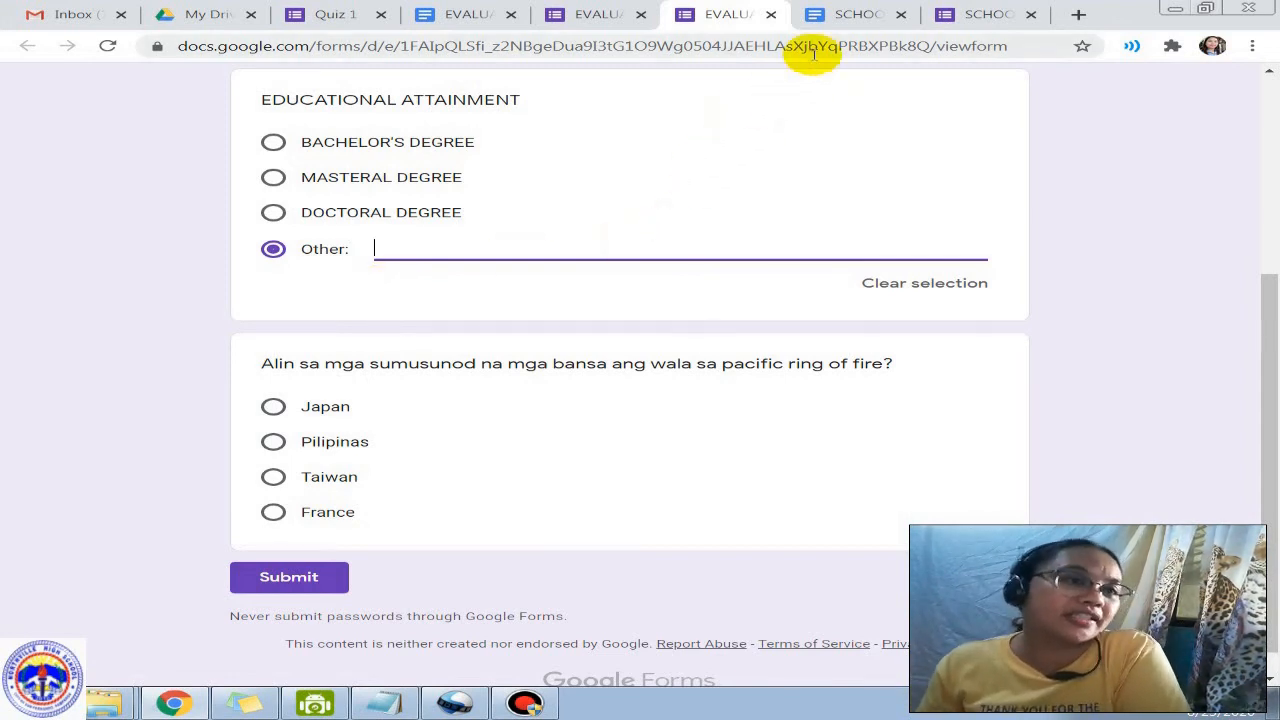
left_click(771, 16)
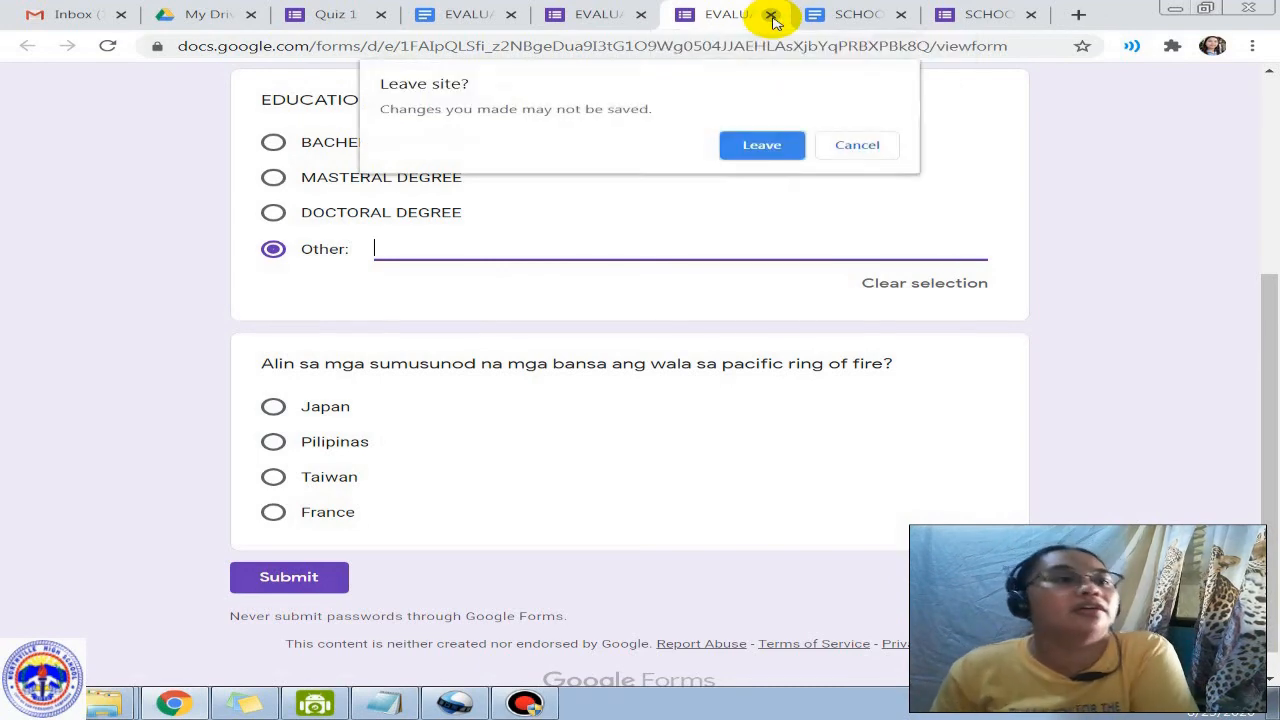
left_click(762, 146)
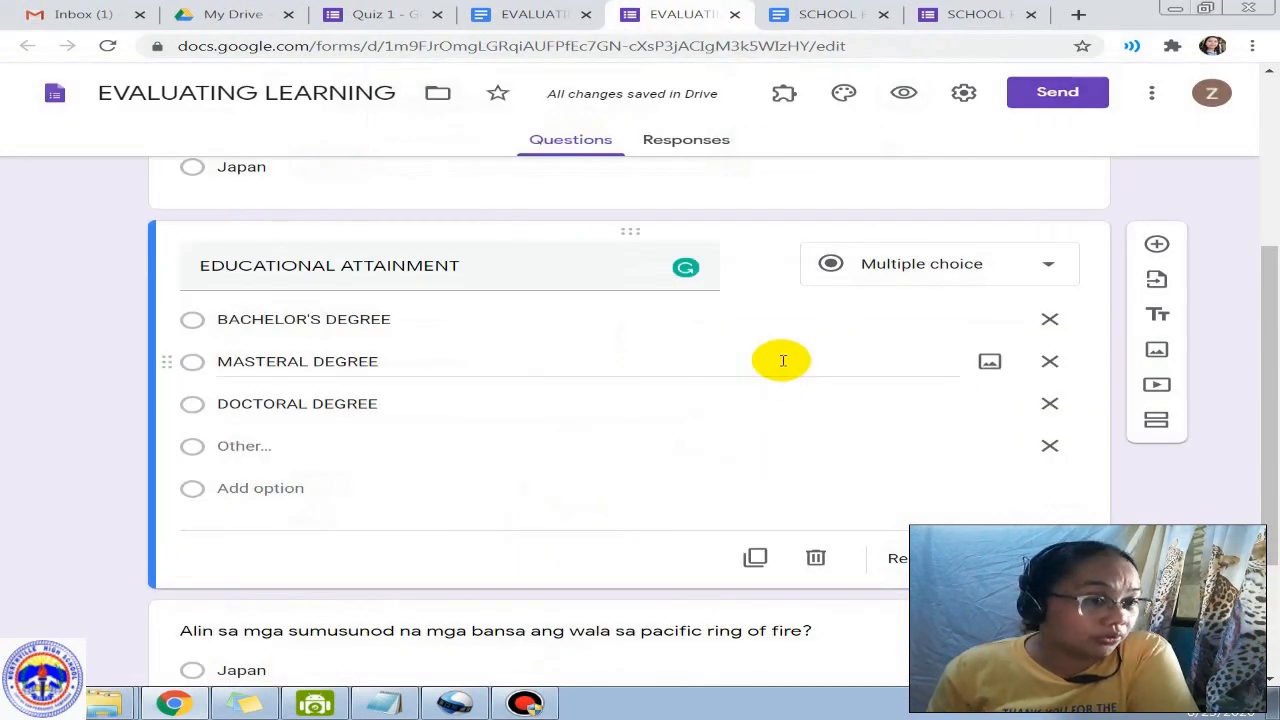